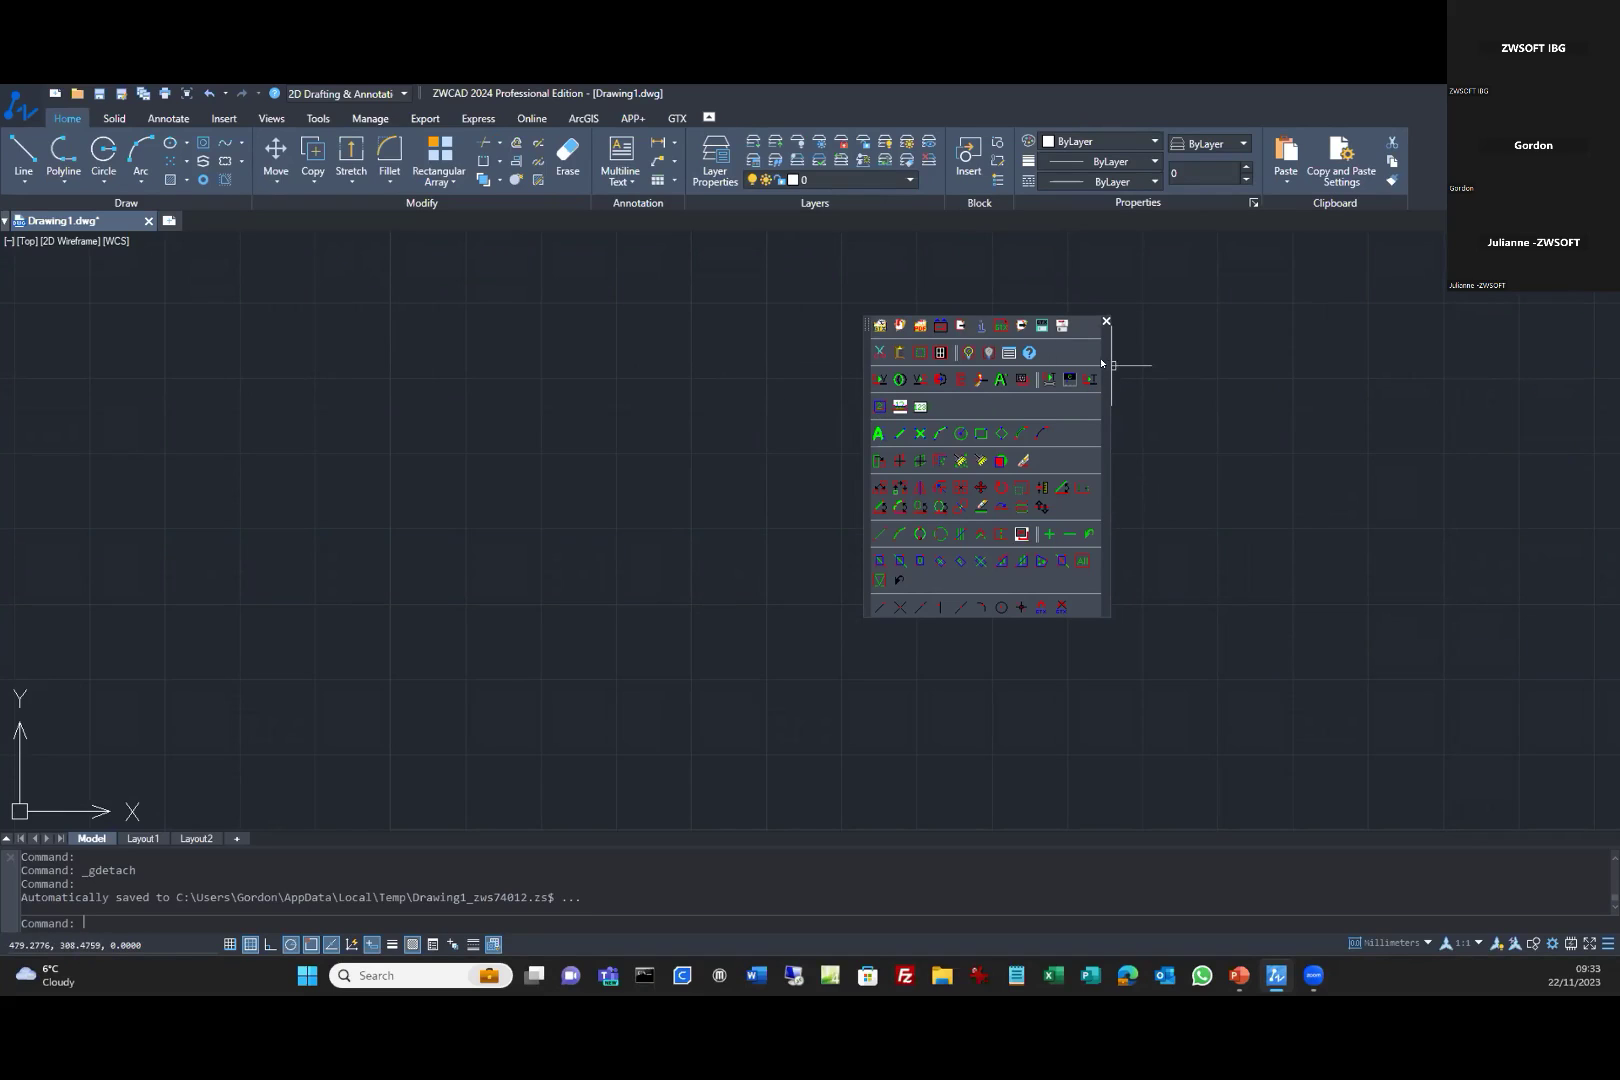
Move the floating raster tools clear of the drawing area and attach the raster image VeryDirtyBSizeEng.TIF.
drag(1102, 365, 1519, 373)
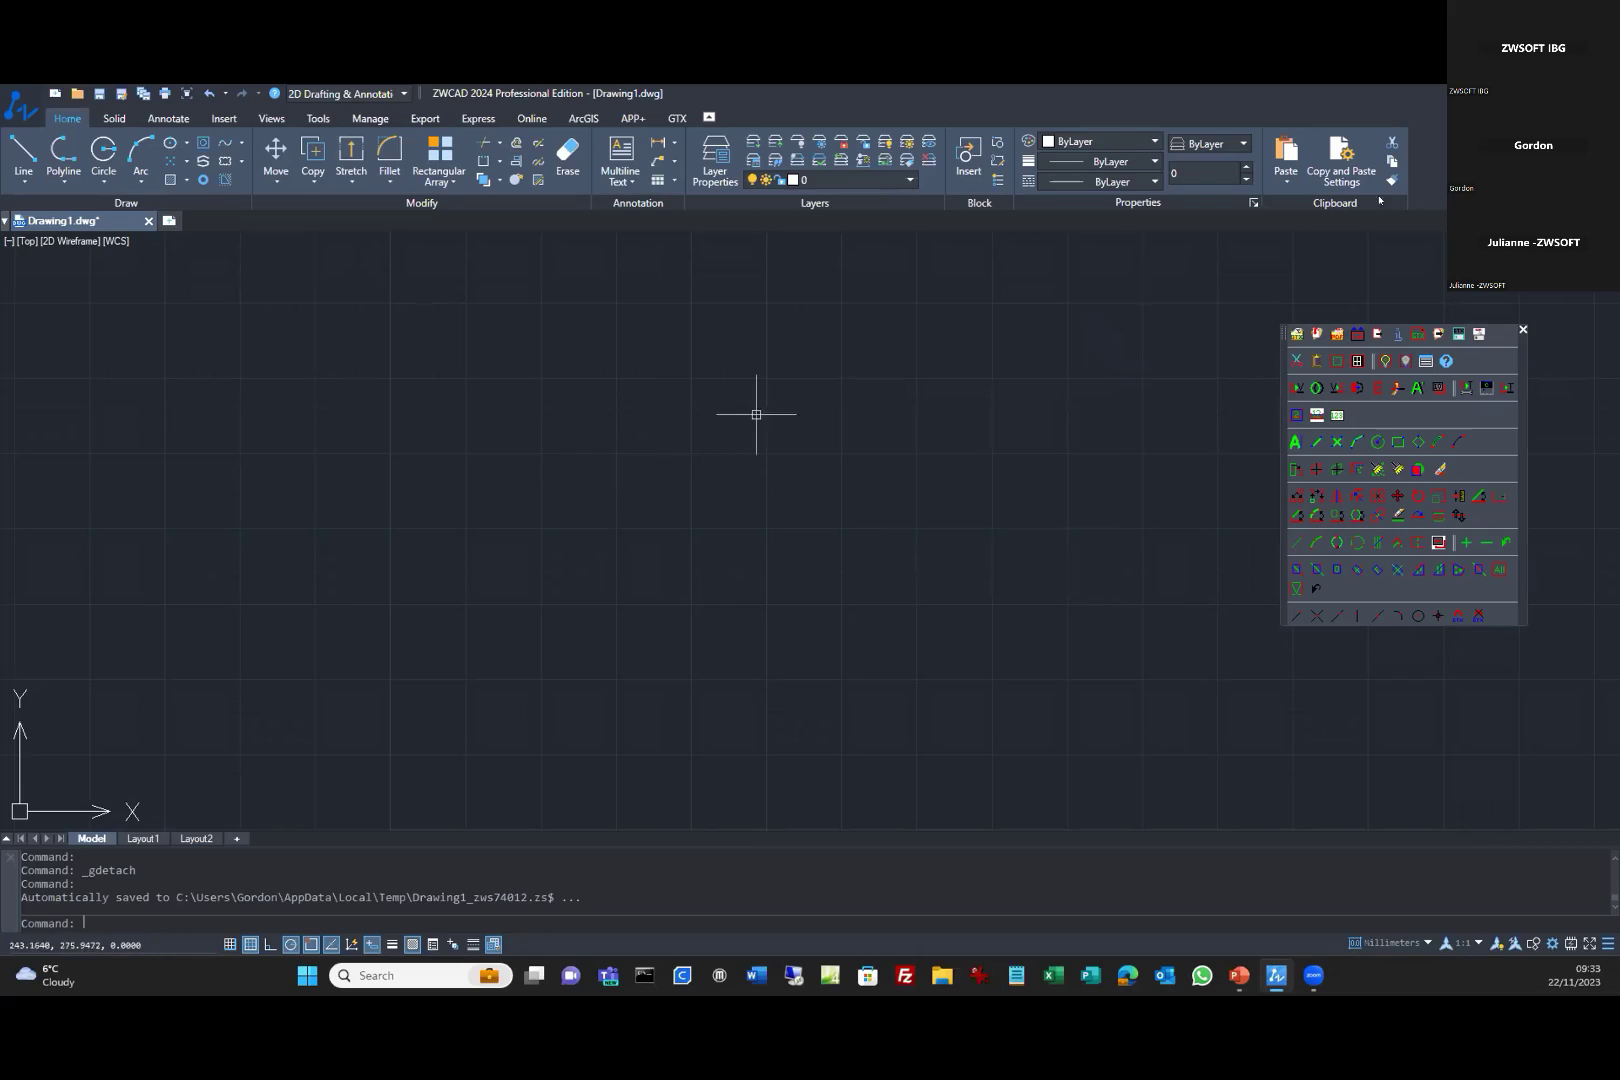
click(1298, 335)
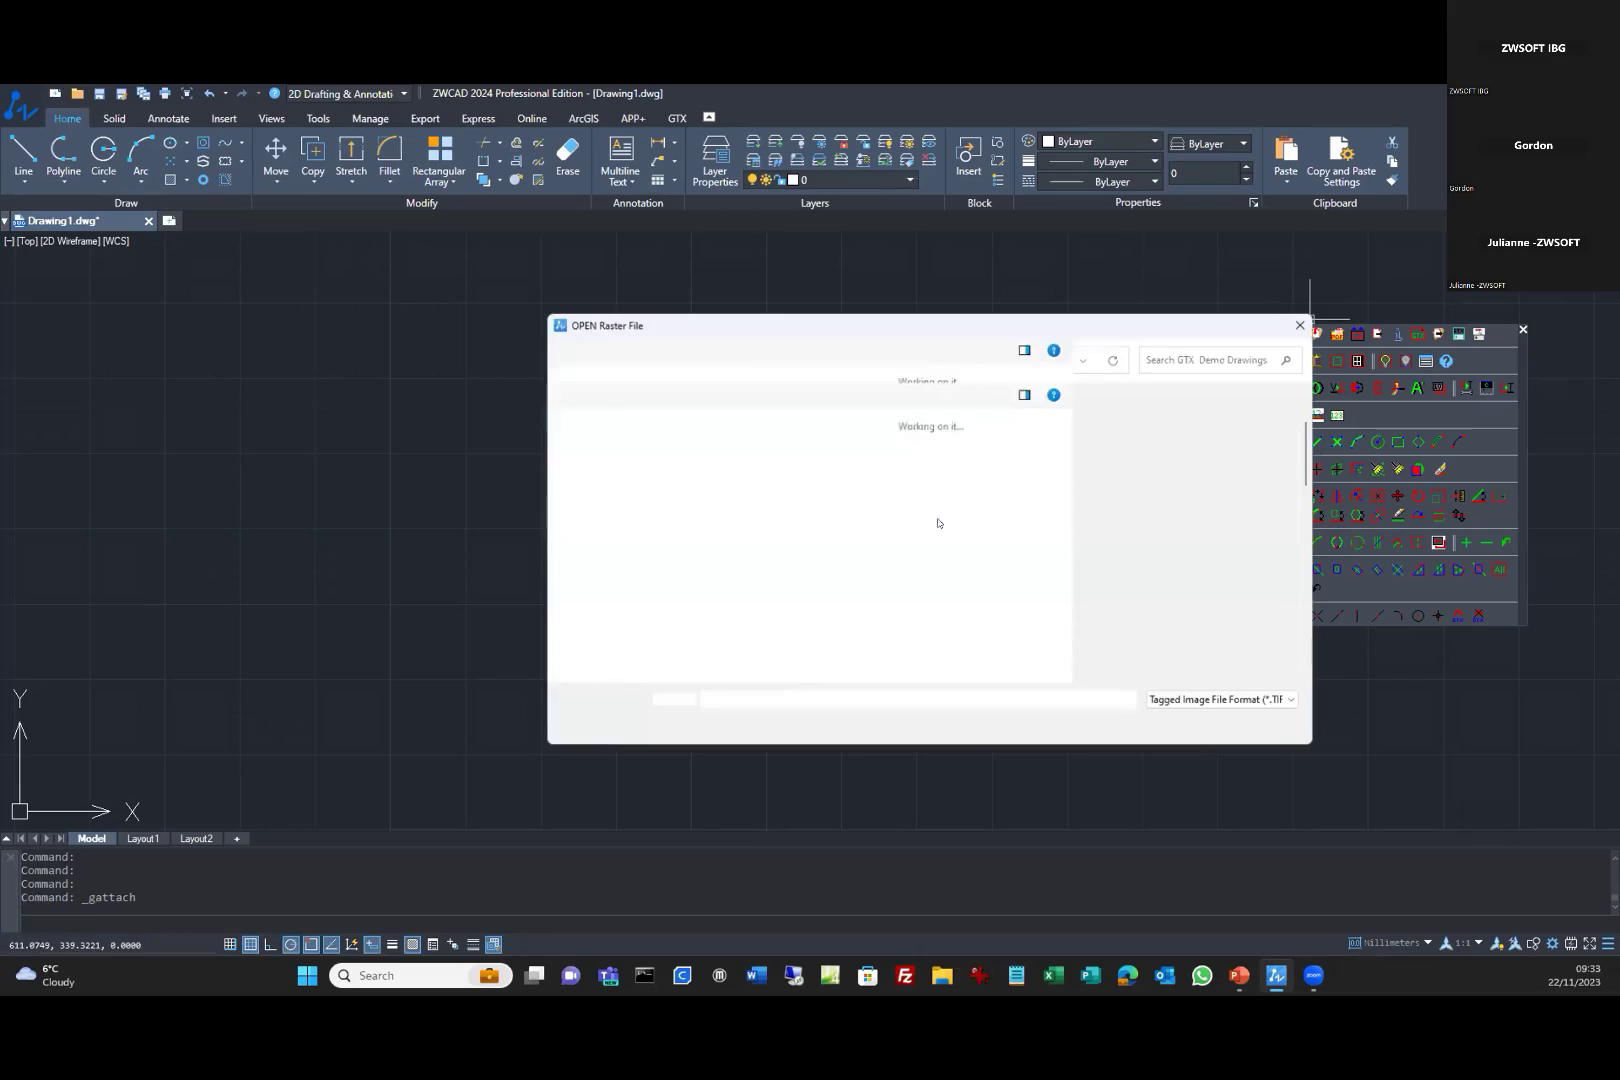
scroll(1069, 553, down, 3)
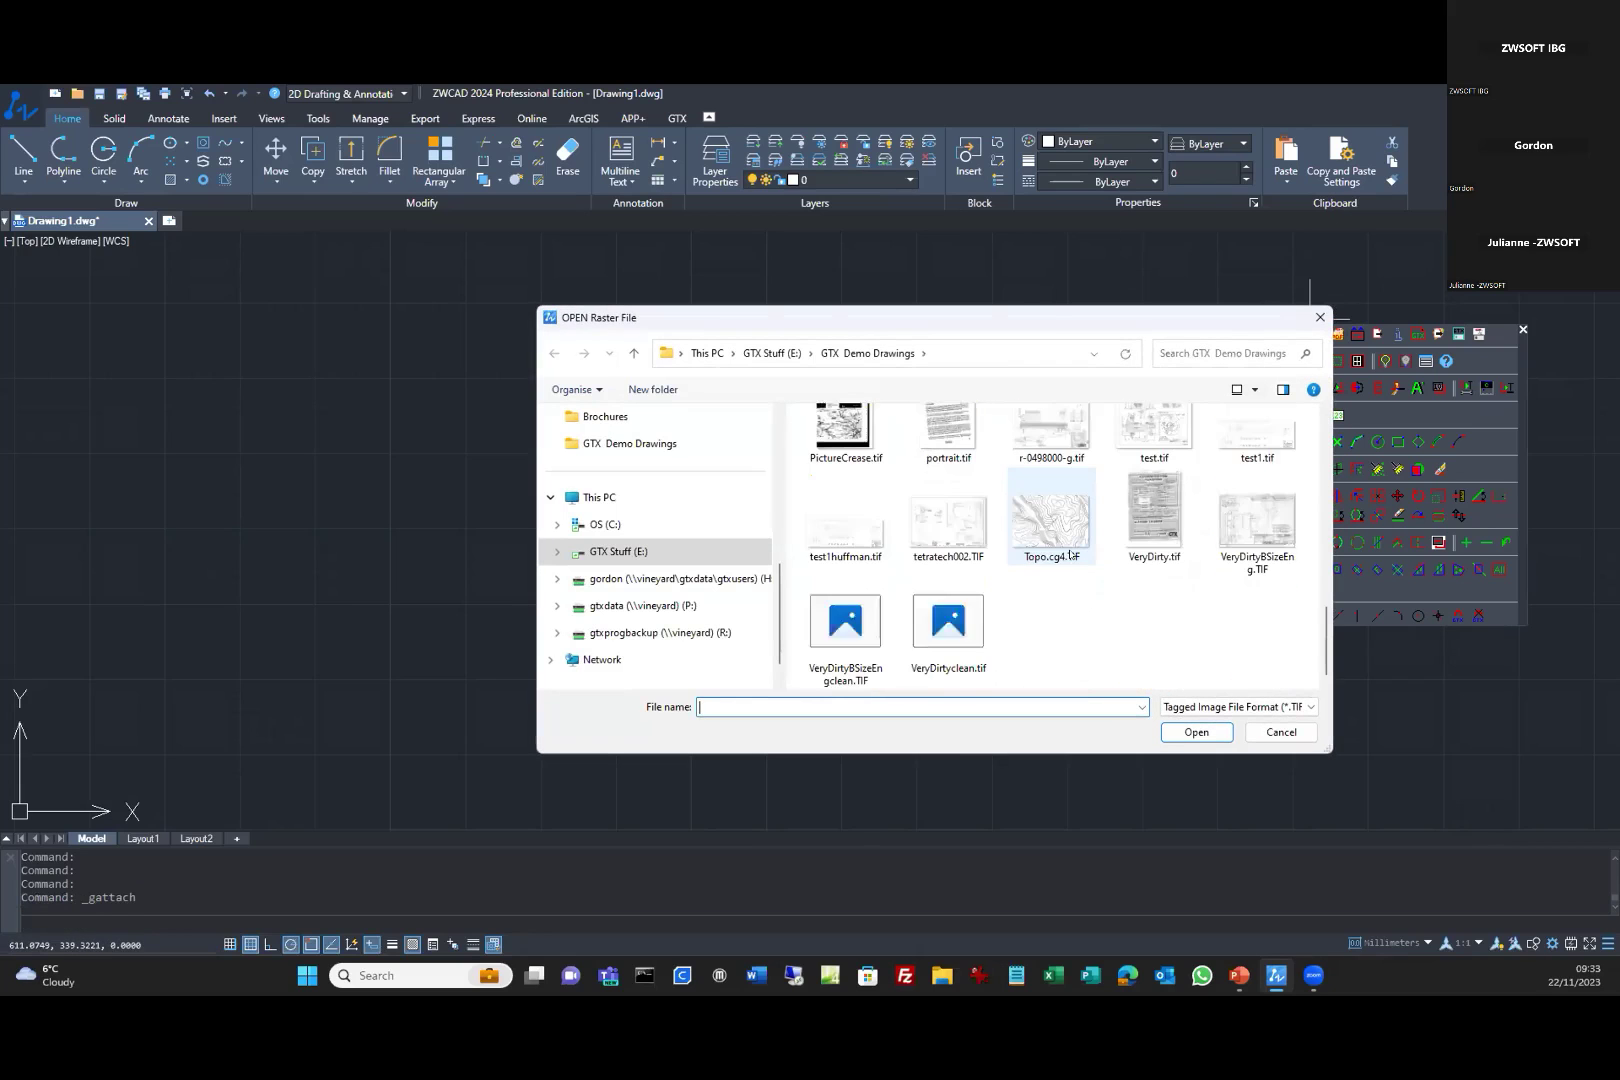
double_click(1258, 524)
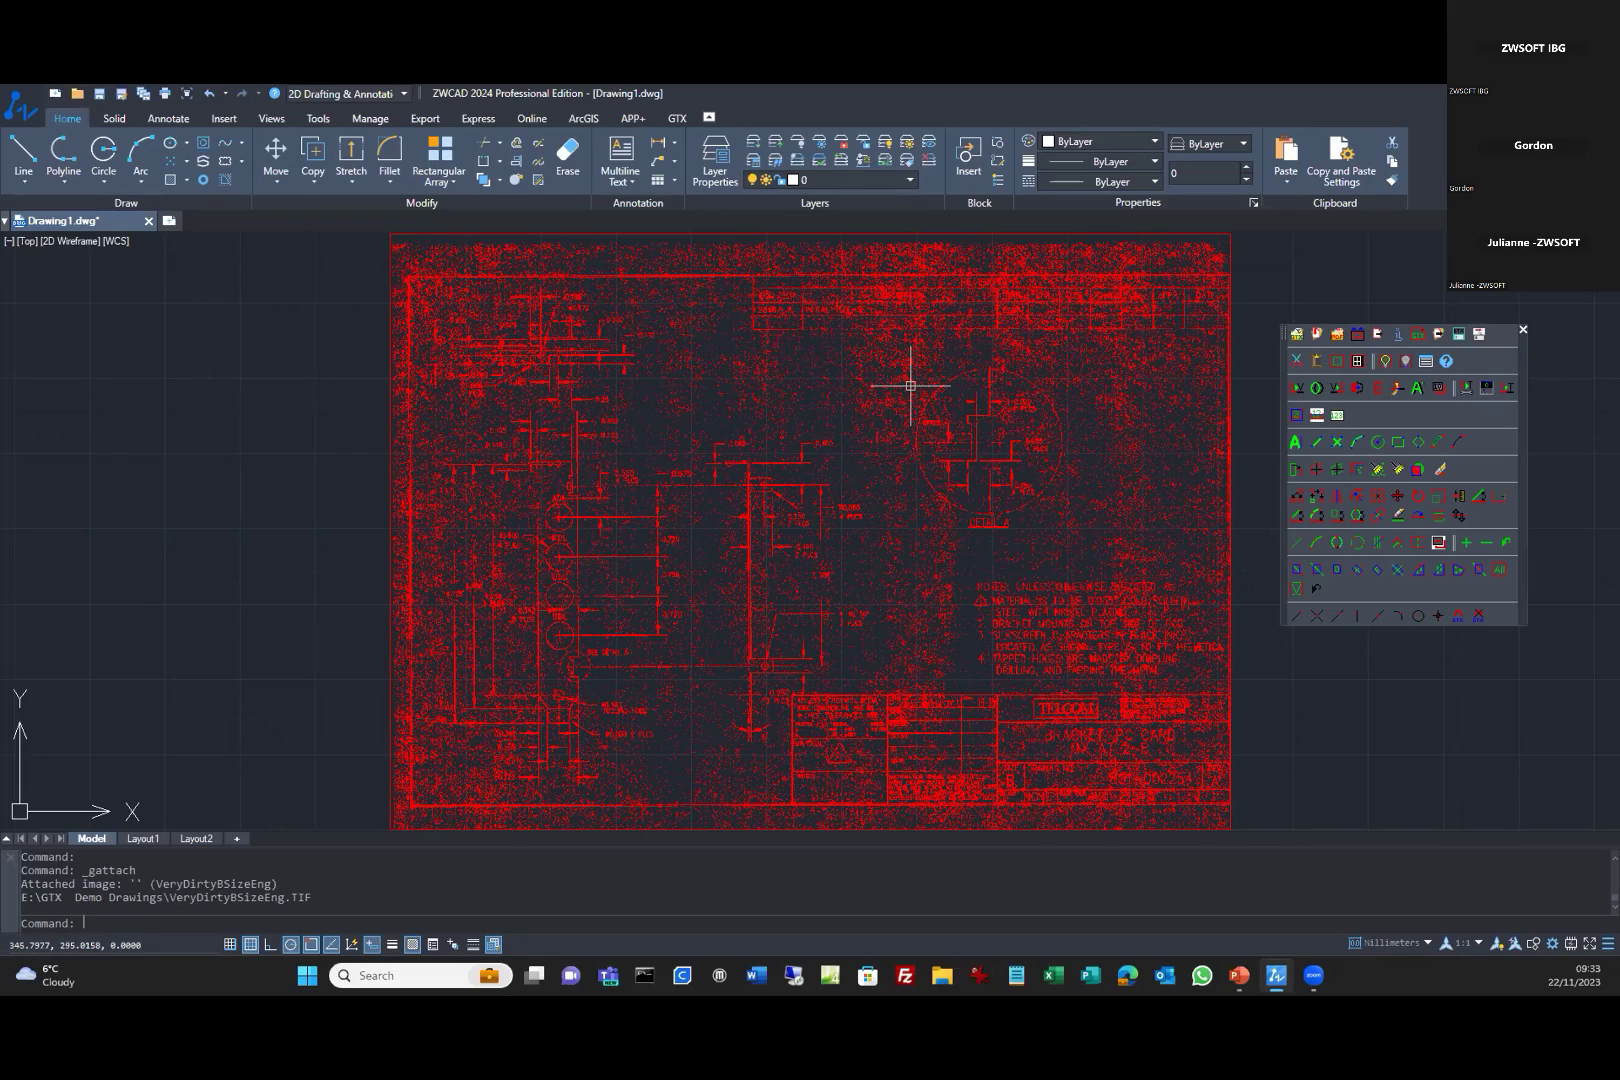
Examine the speckle noise around the Detail A circle and below the revision table in the scanned drawing.
scroll(910, 385, up, 2)
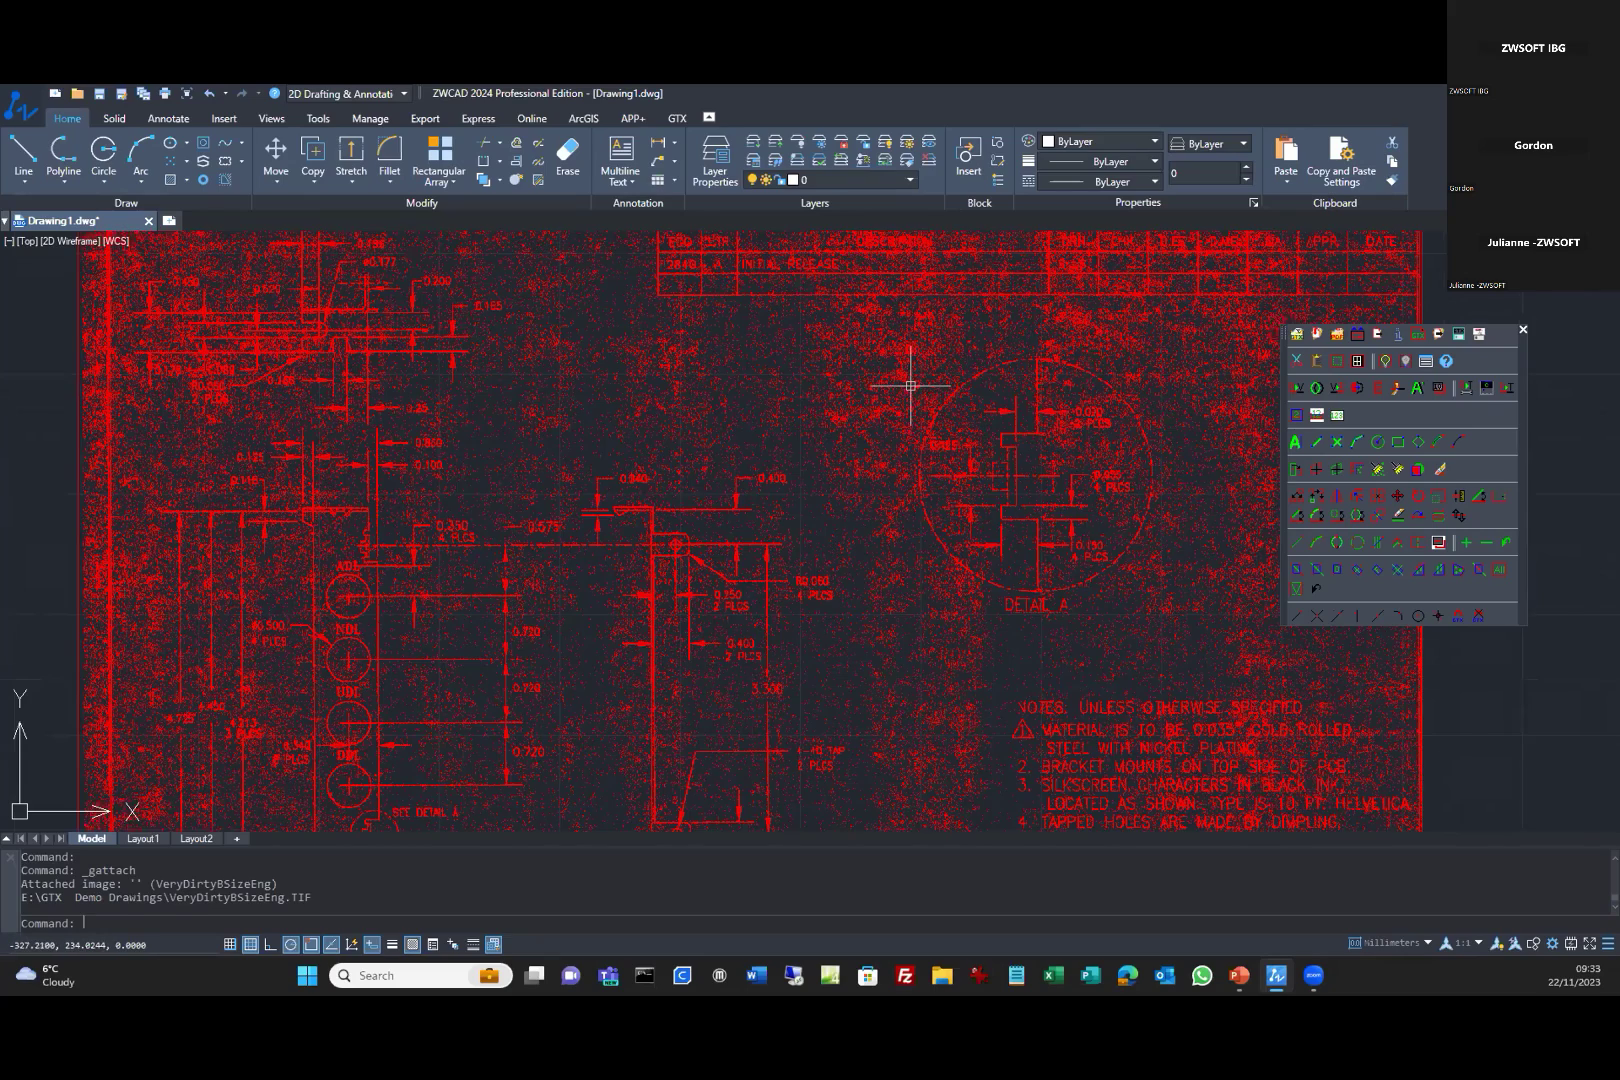
scroll(910, 385, up, 5)
click(1107, 640)
click(452, 404)
click(394, 387)
click(1032, 637)
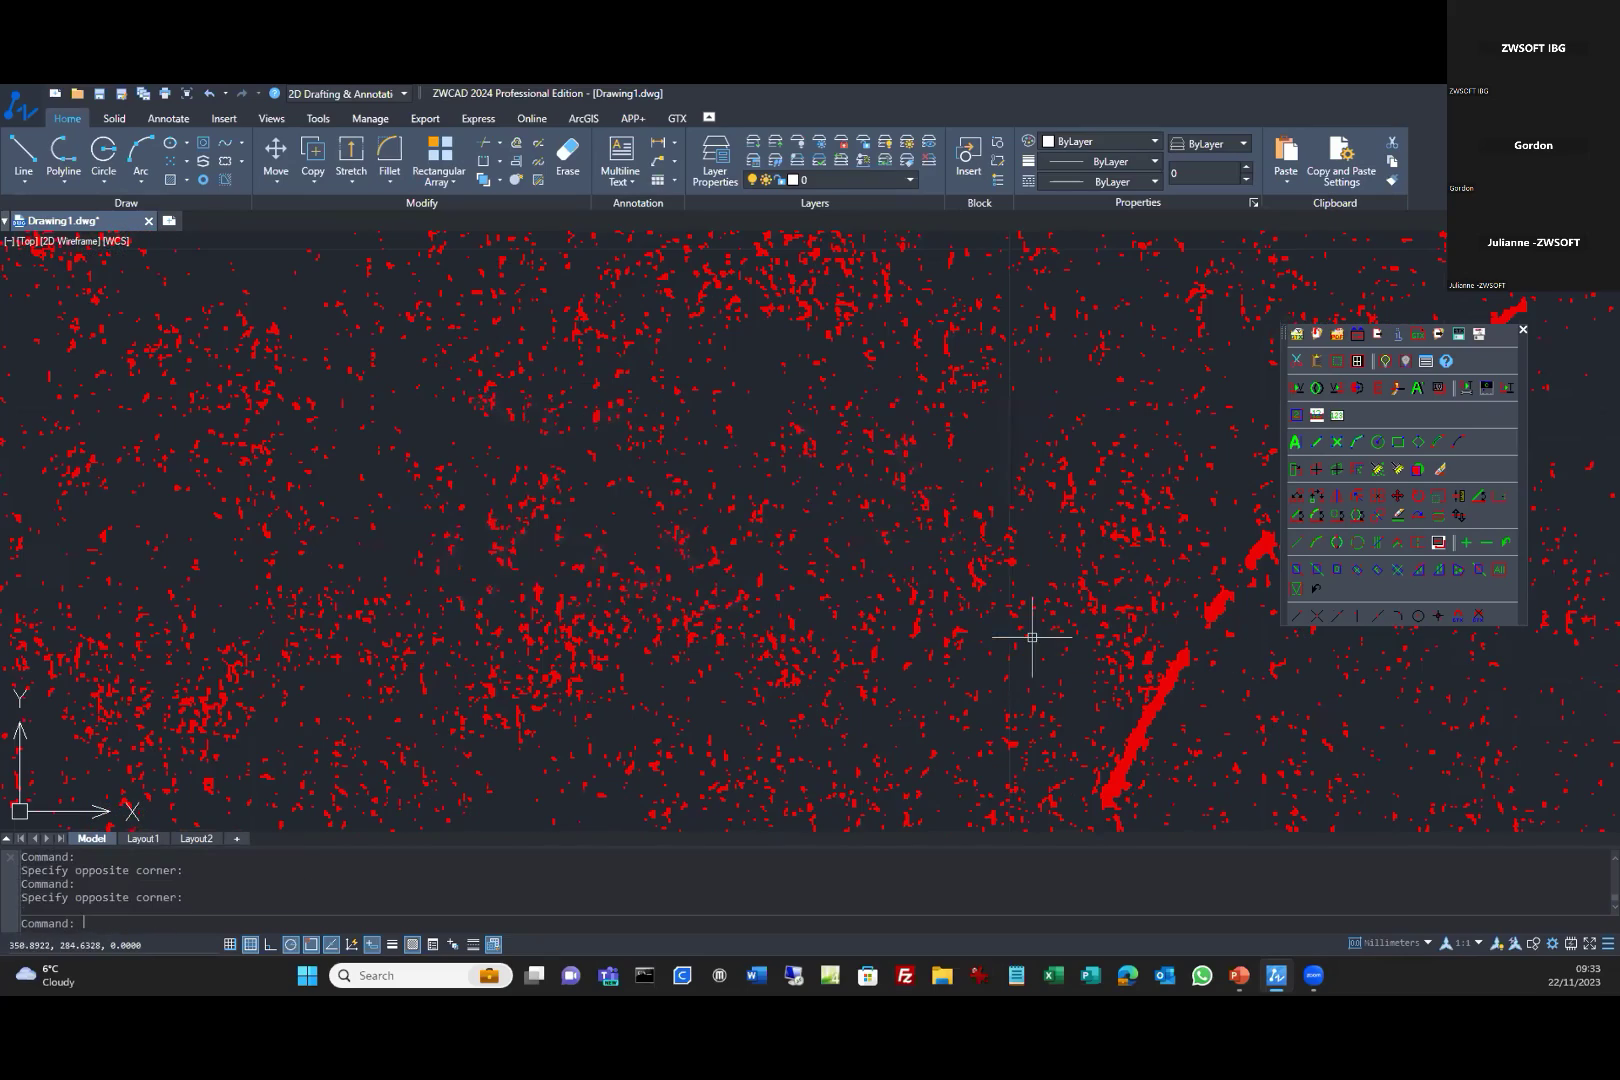
scroll(1036, 641, down, 1)
scroll(1038, 644, down, 2)
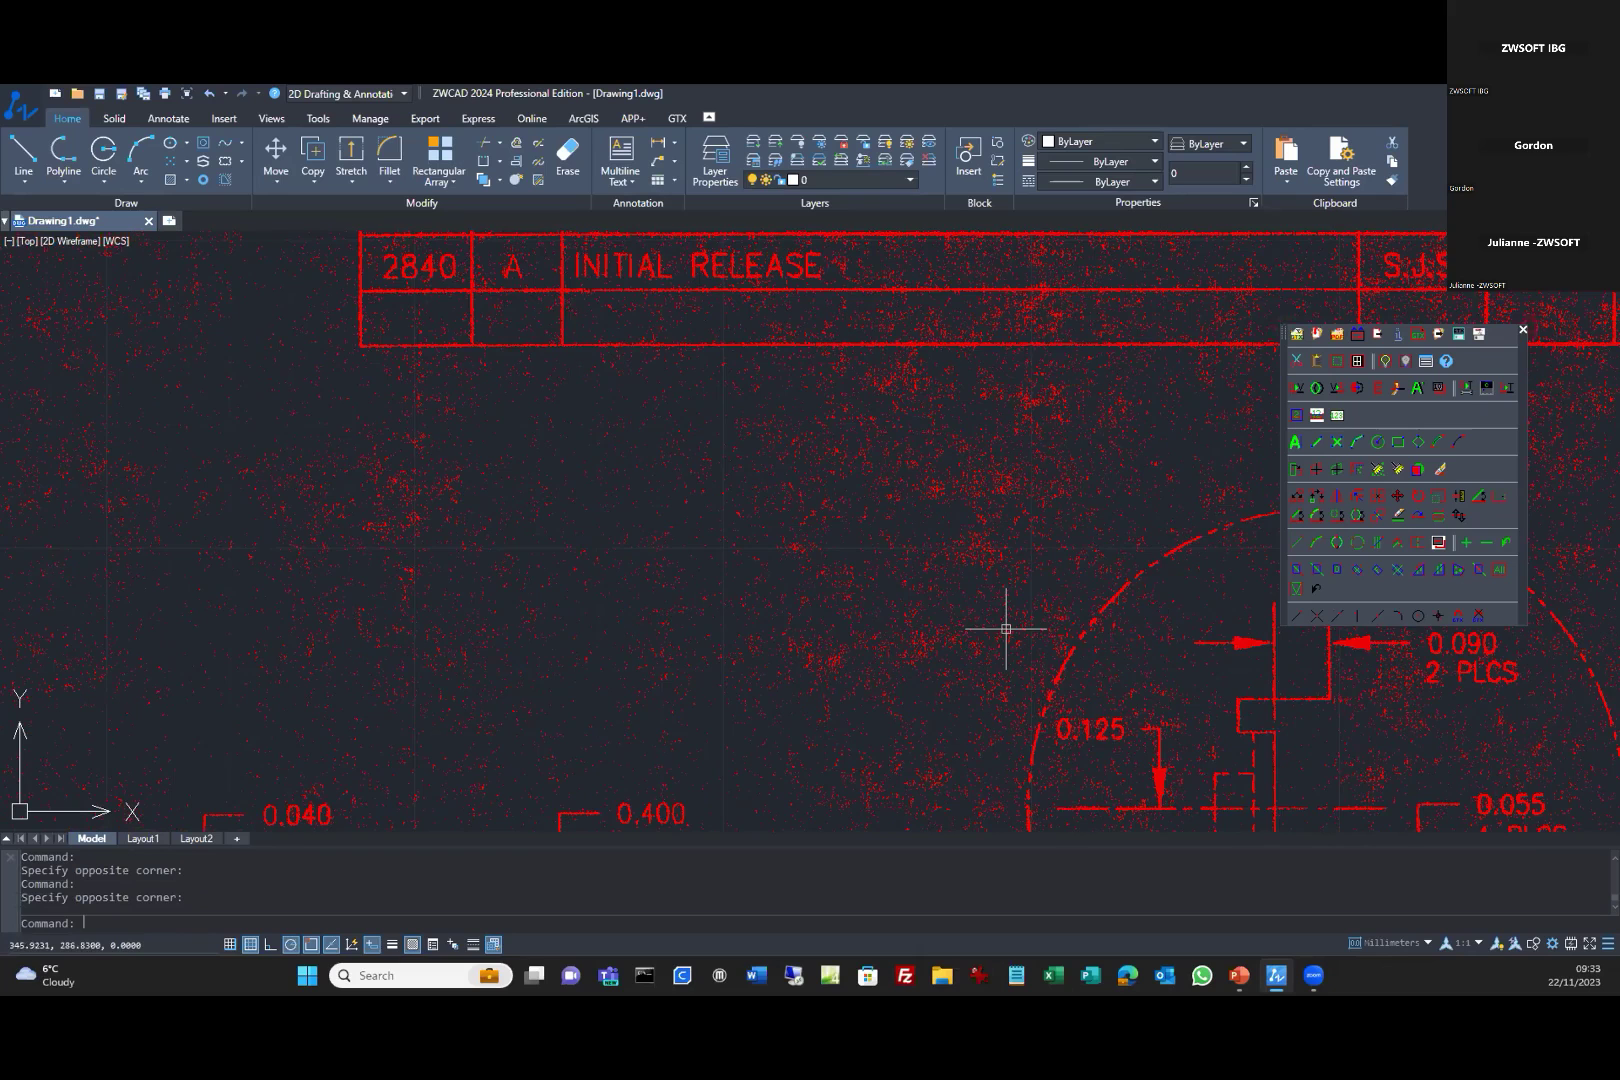
middle_drag(1006, 629, 780, 548)
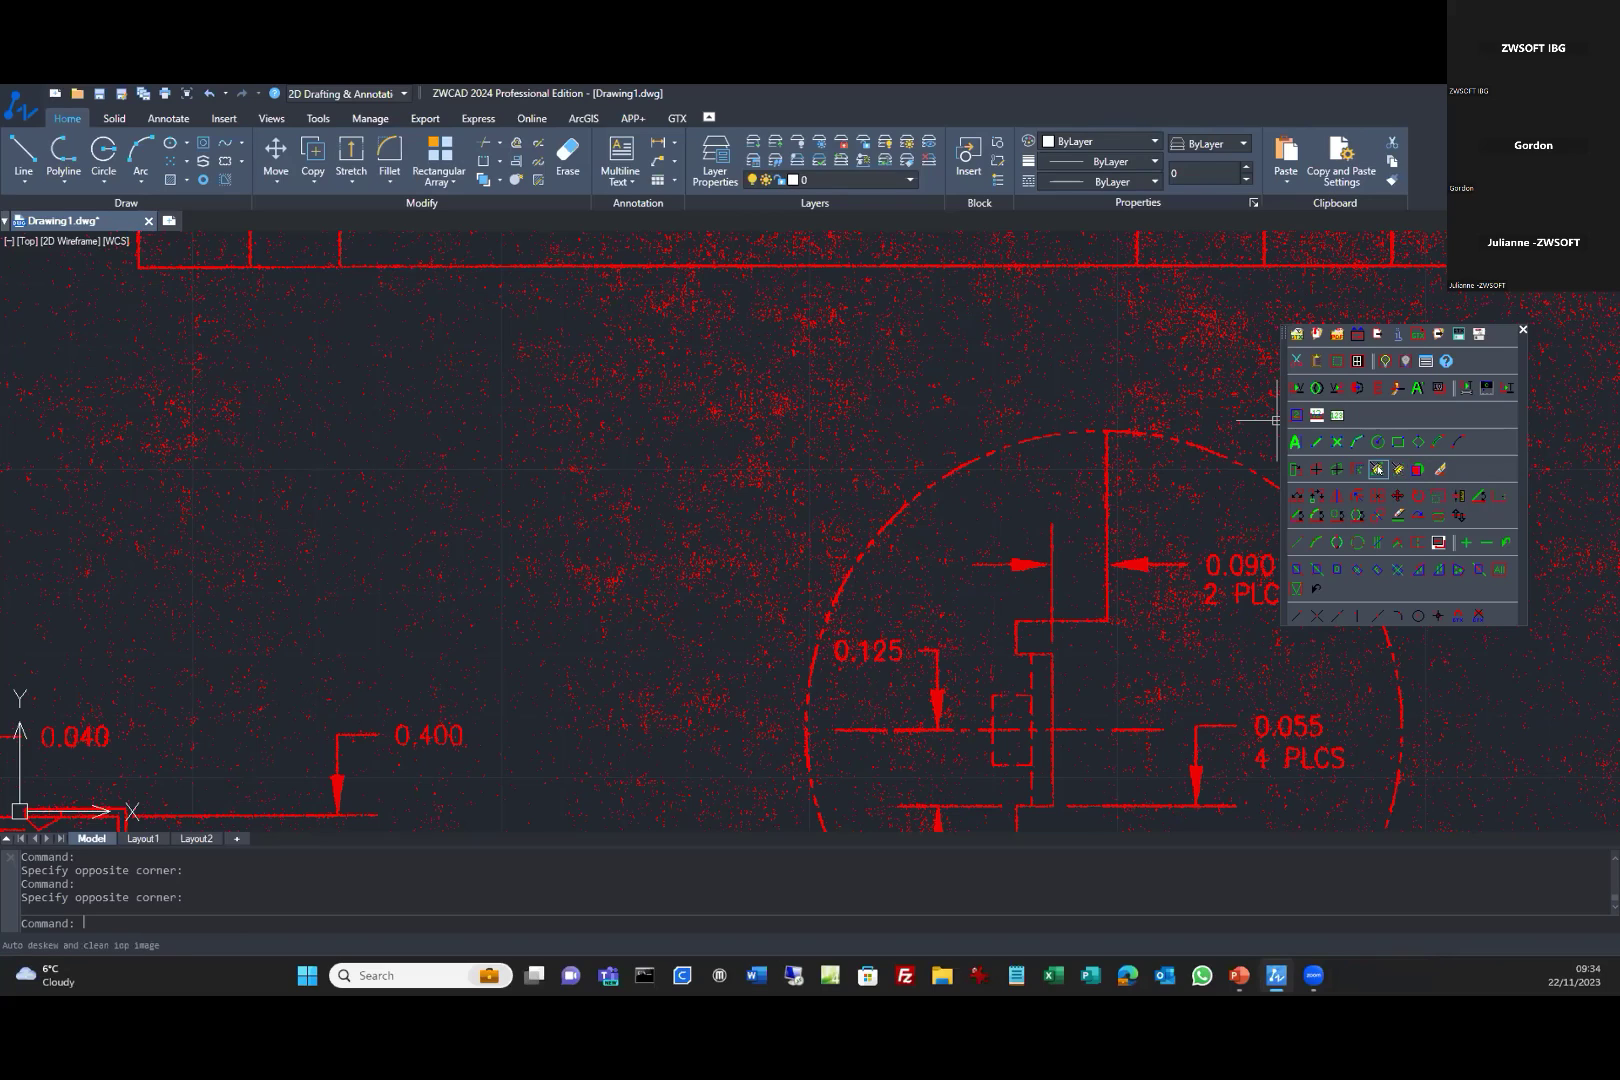
Start the automatic deskew and clean of the raster image, adding two window selections over larger specks beside the Detail A circle.
click(1379, 469)
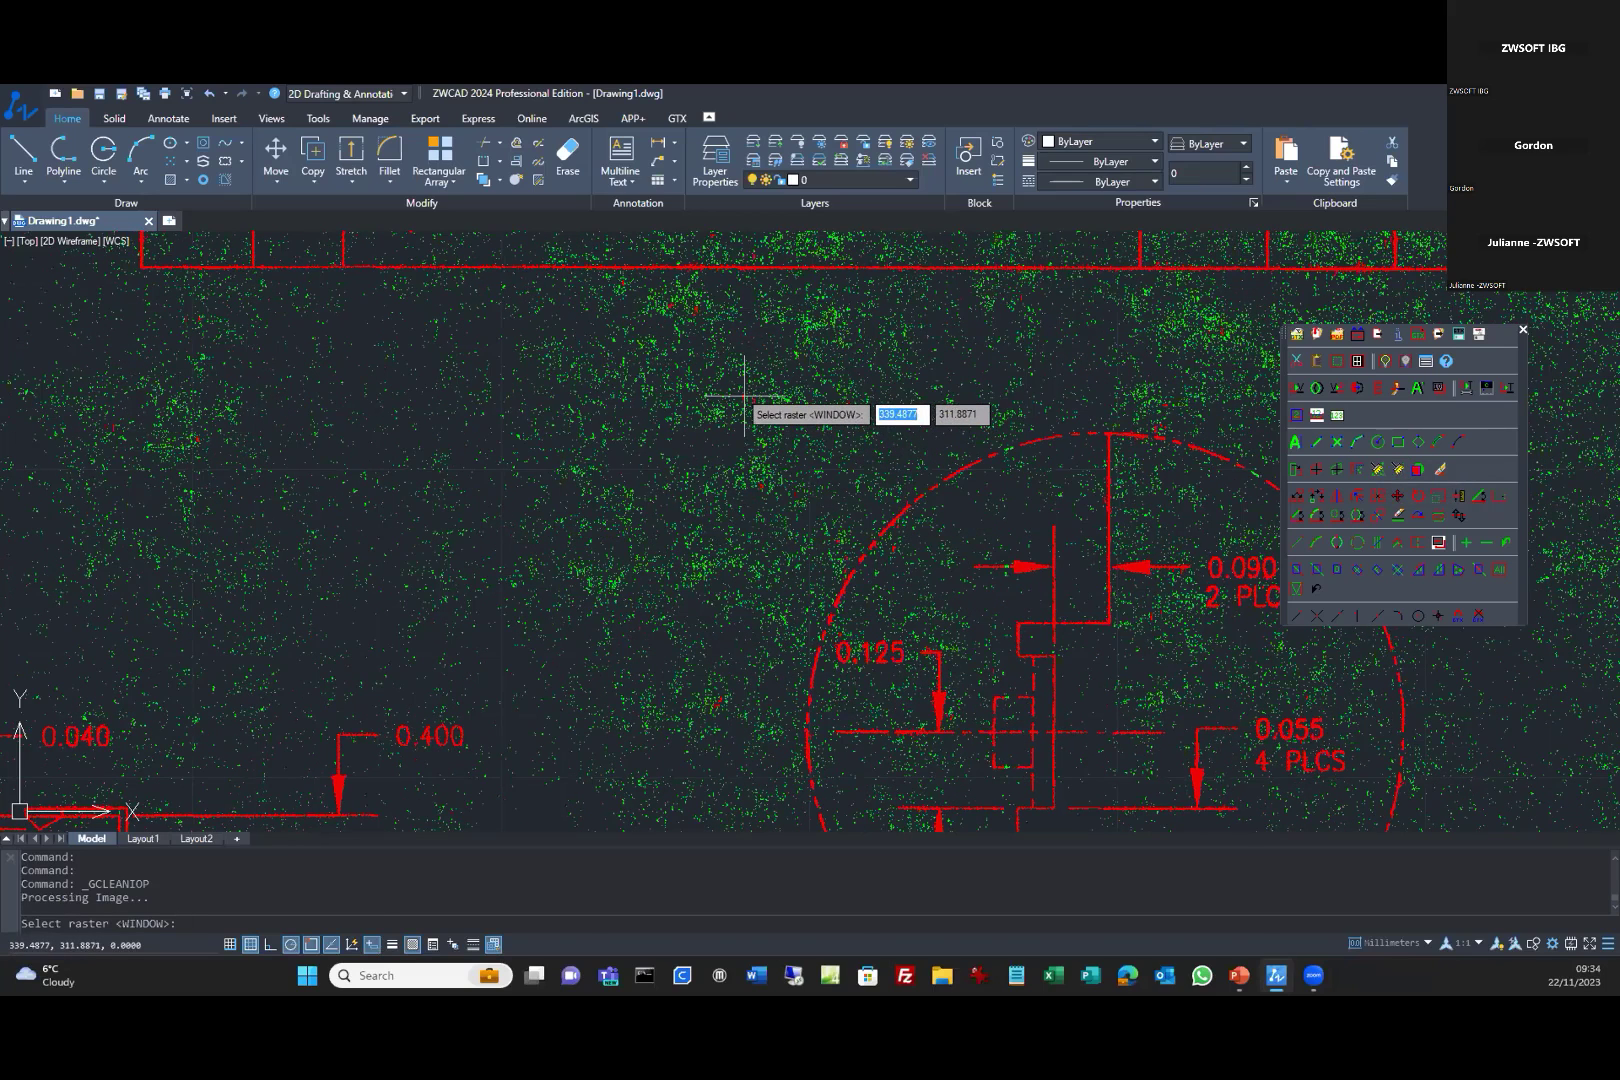
scroll(744, 394, up, 5)
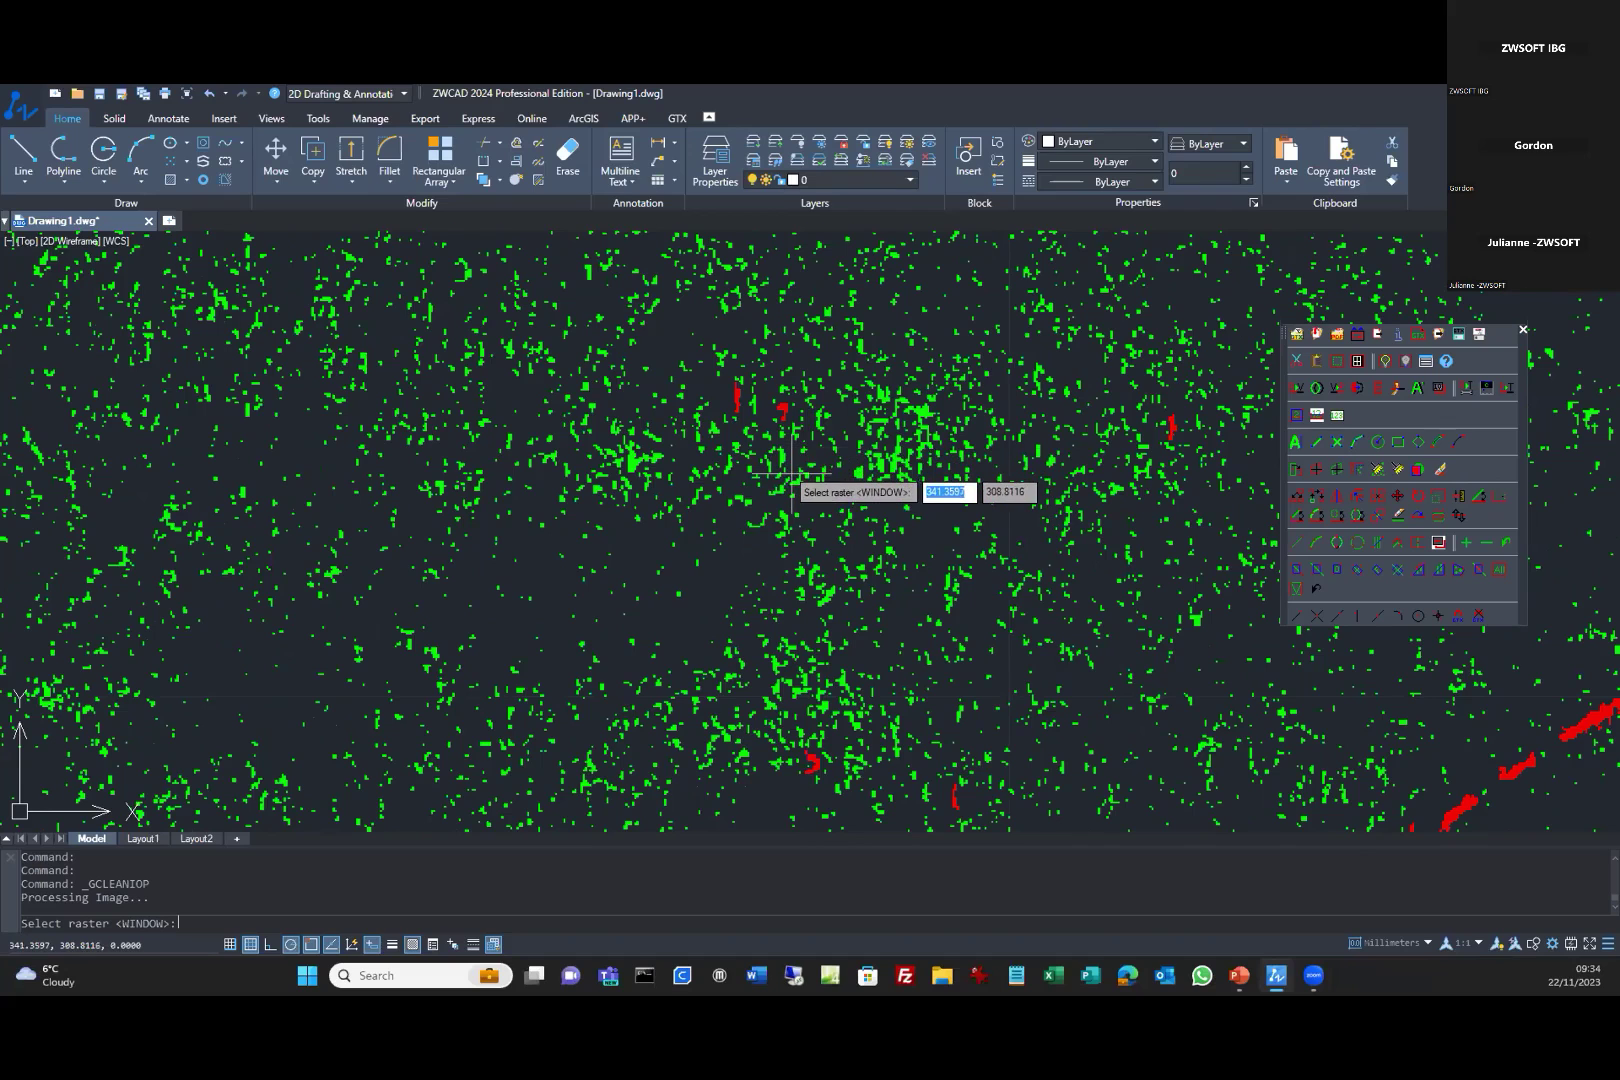
scroll(791, 472, down, 2)
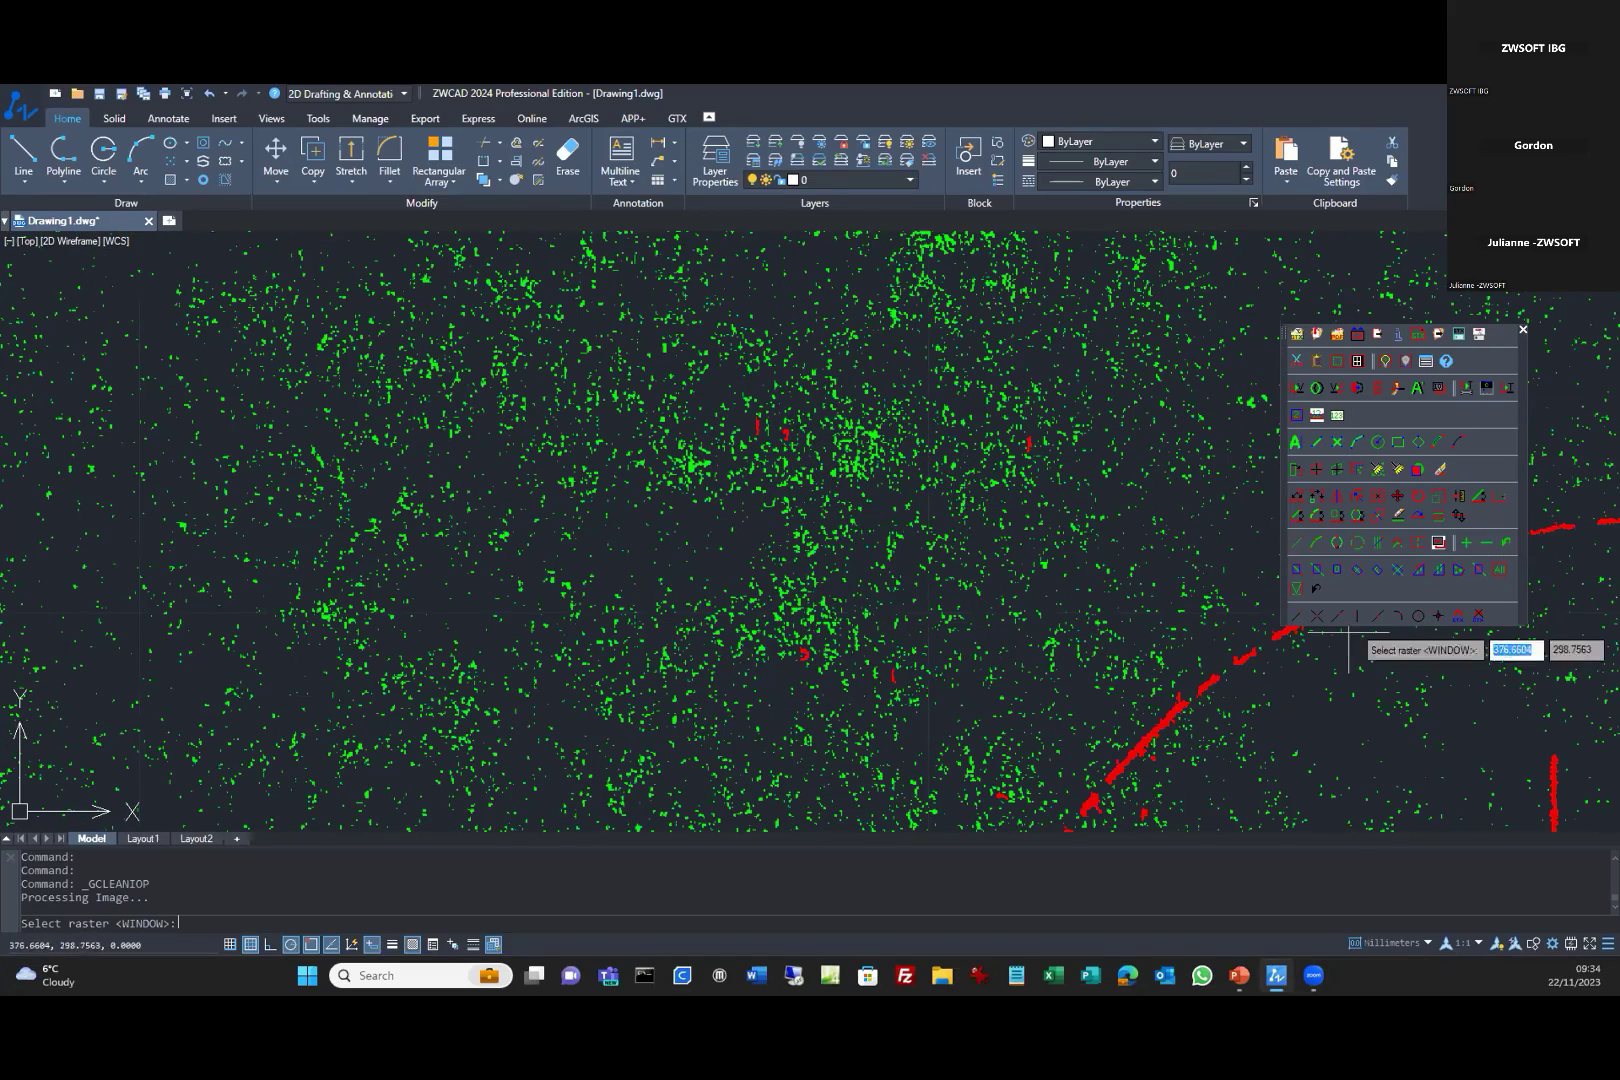
click(705, 387)
click(1075, 503)
click(704, 567)
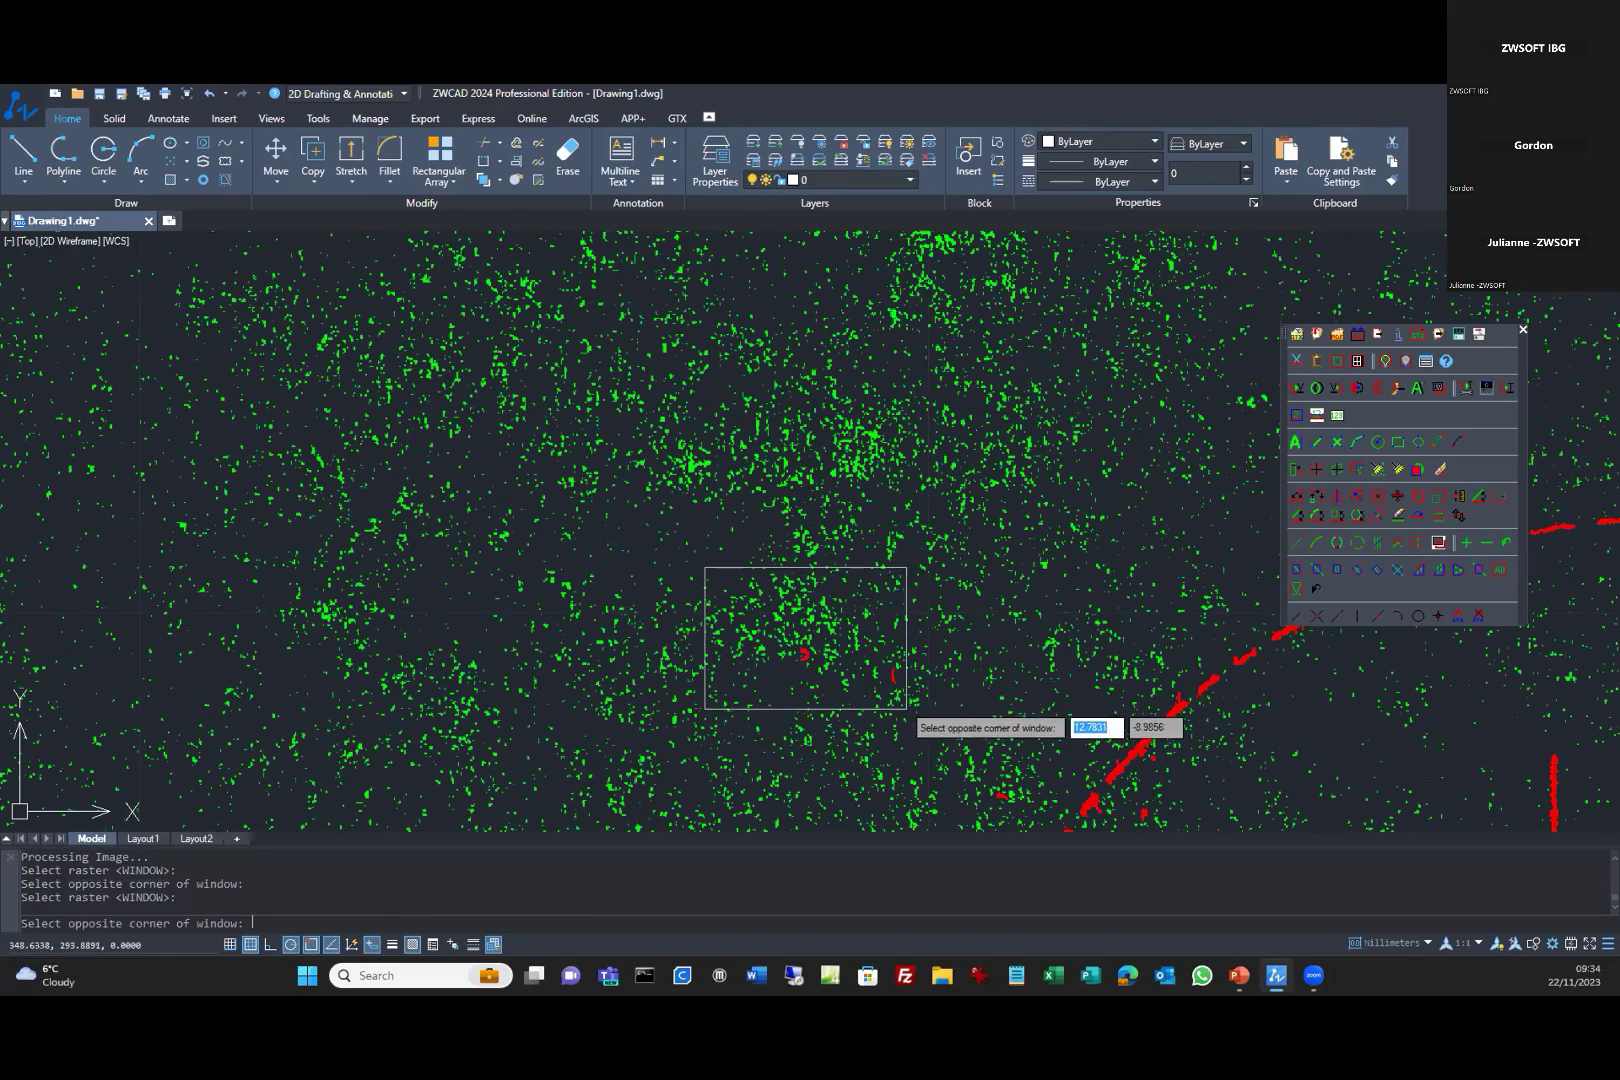
click(971, 732)
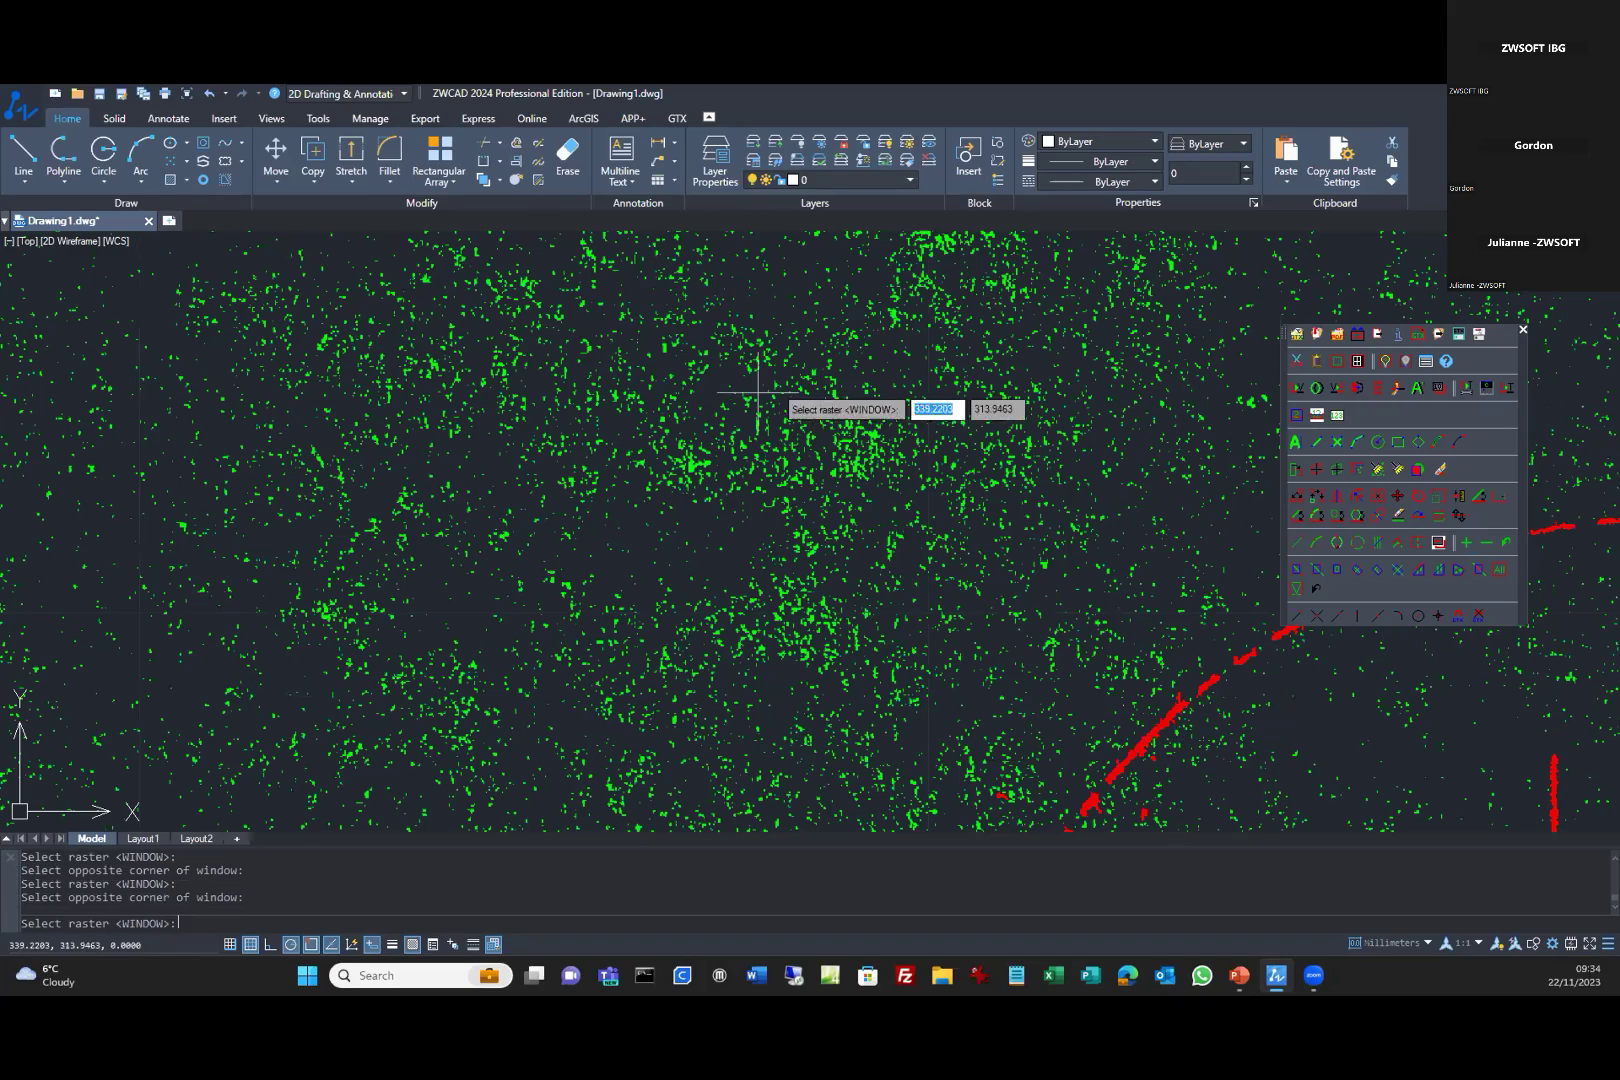
Add the larger specks just below the revision table to the selection with a window and remove all selected speckles.
scroll(768, 525, down, 3)
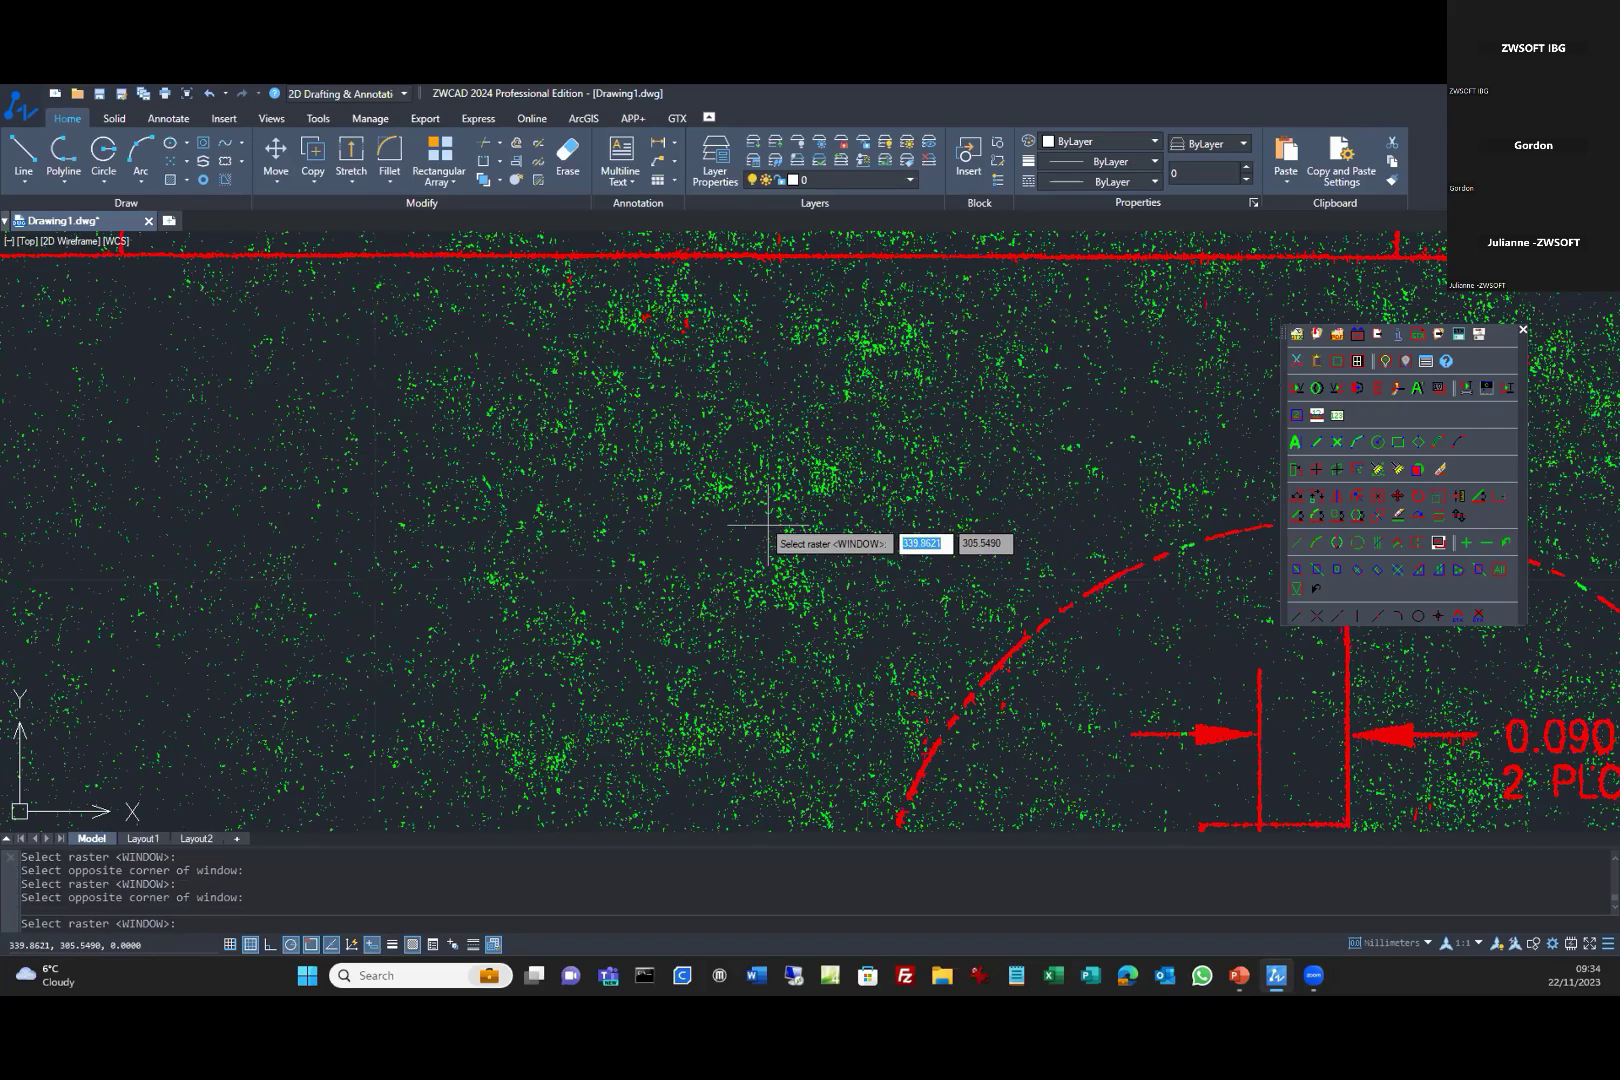
click(548, 273)
click(770, 362)
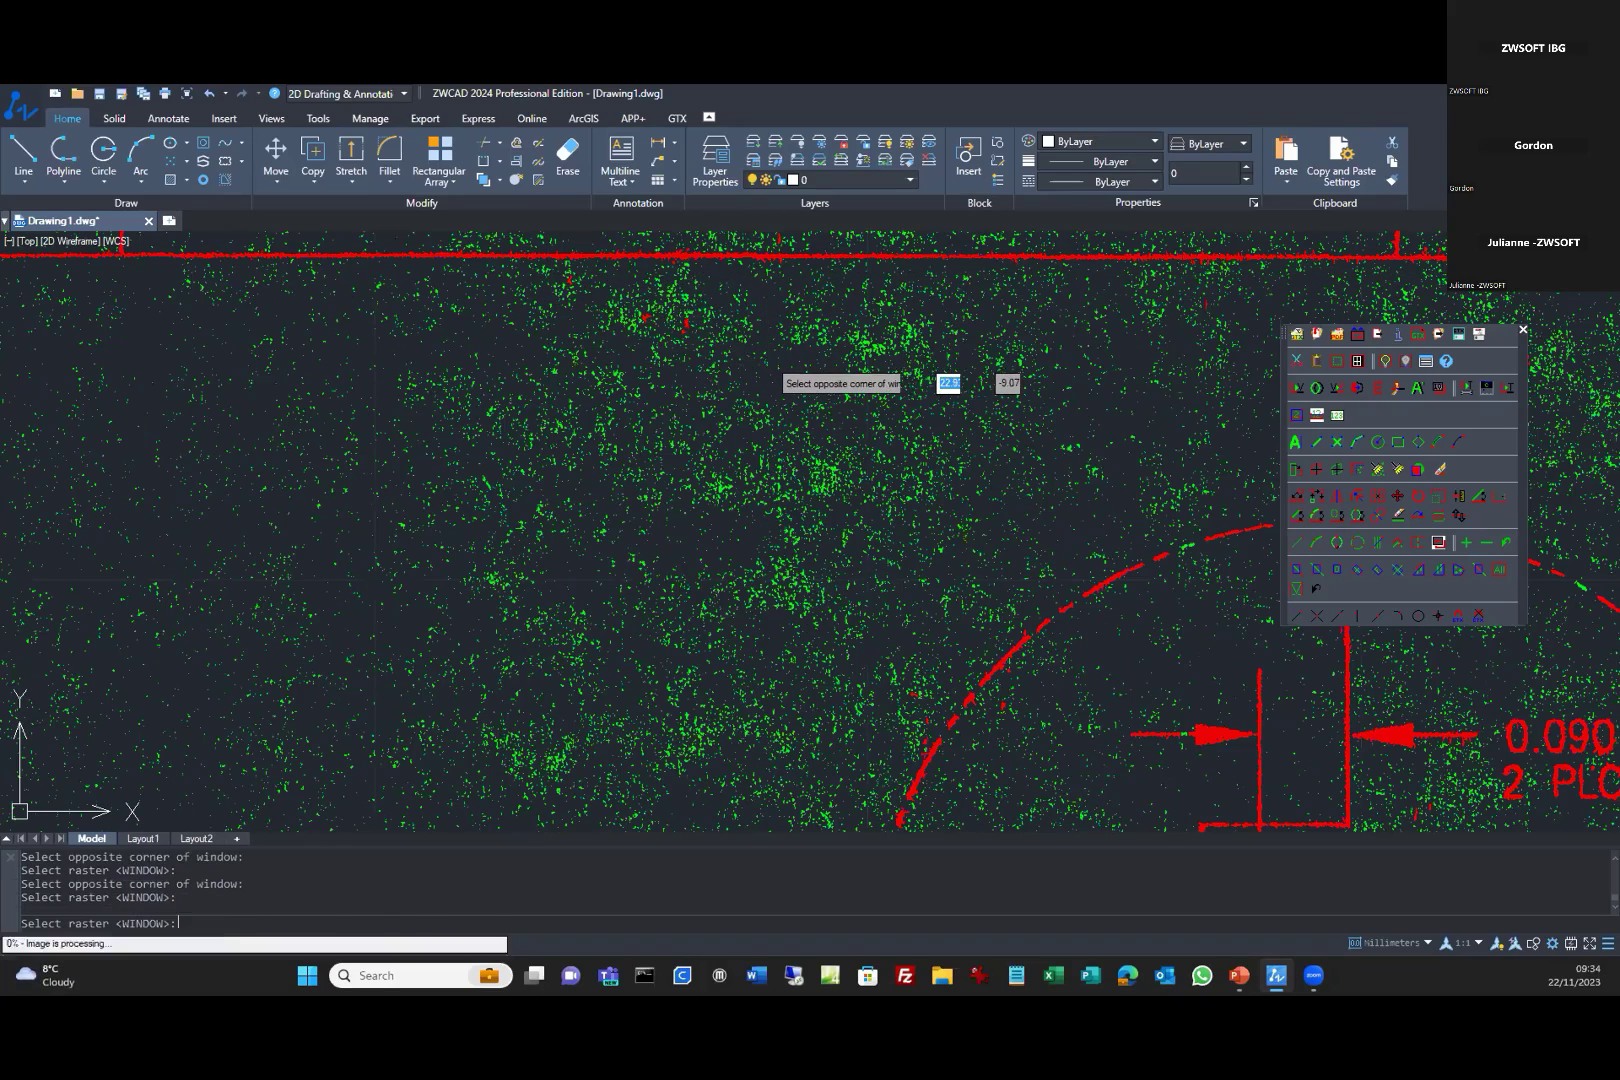
key(Return)
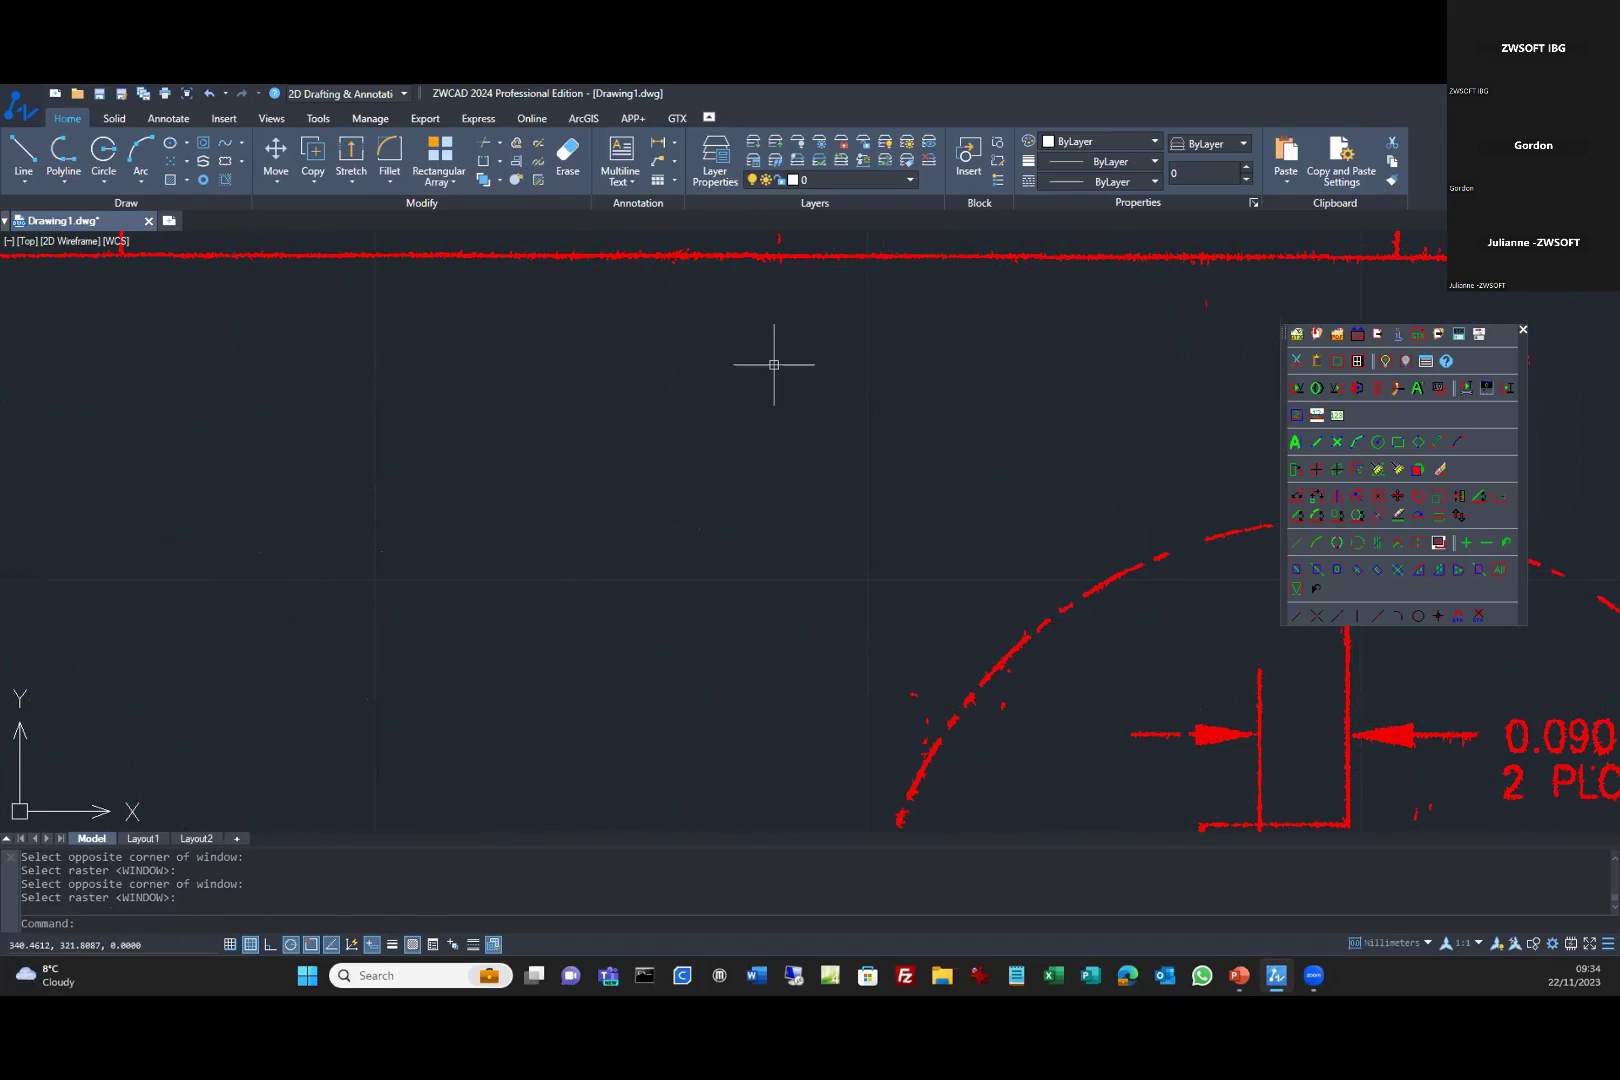
scroll(773, 364, down, 5)
scroll(773, 364, up, 2)
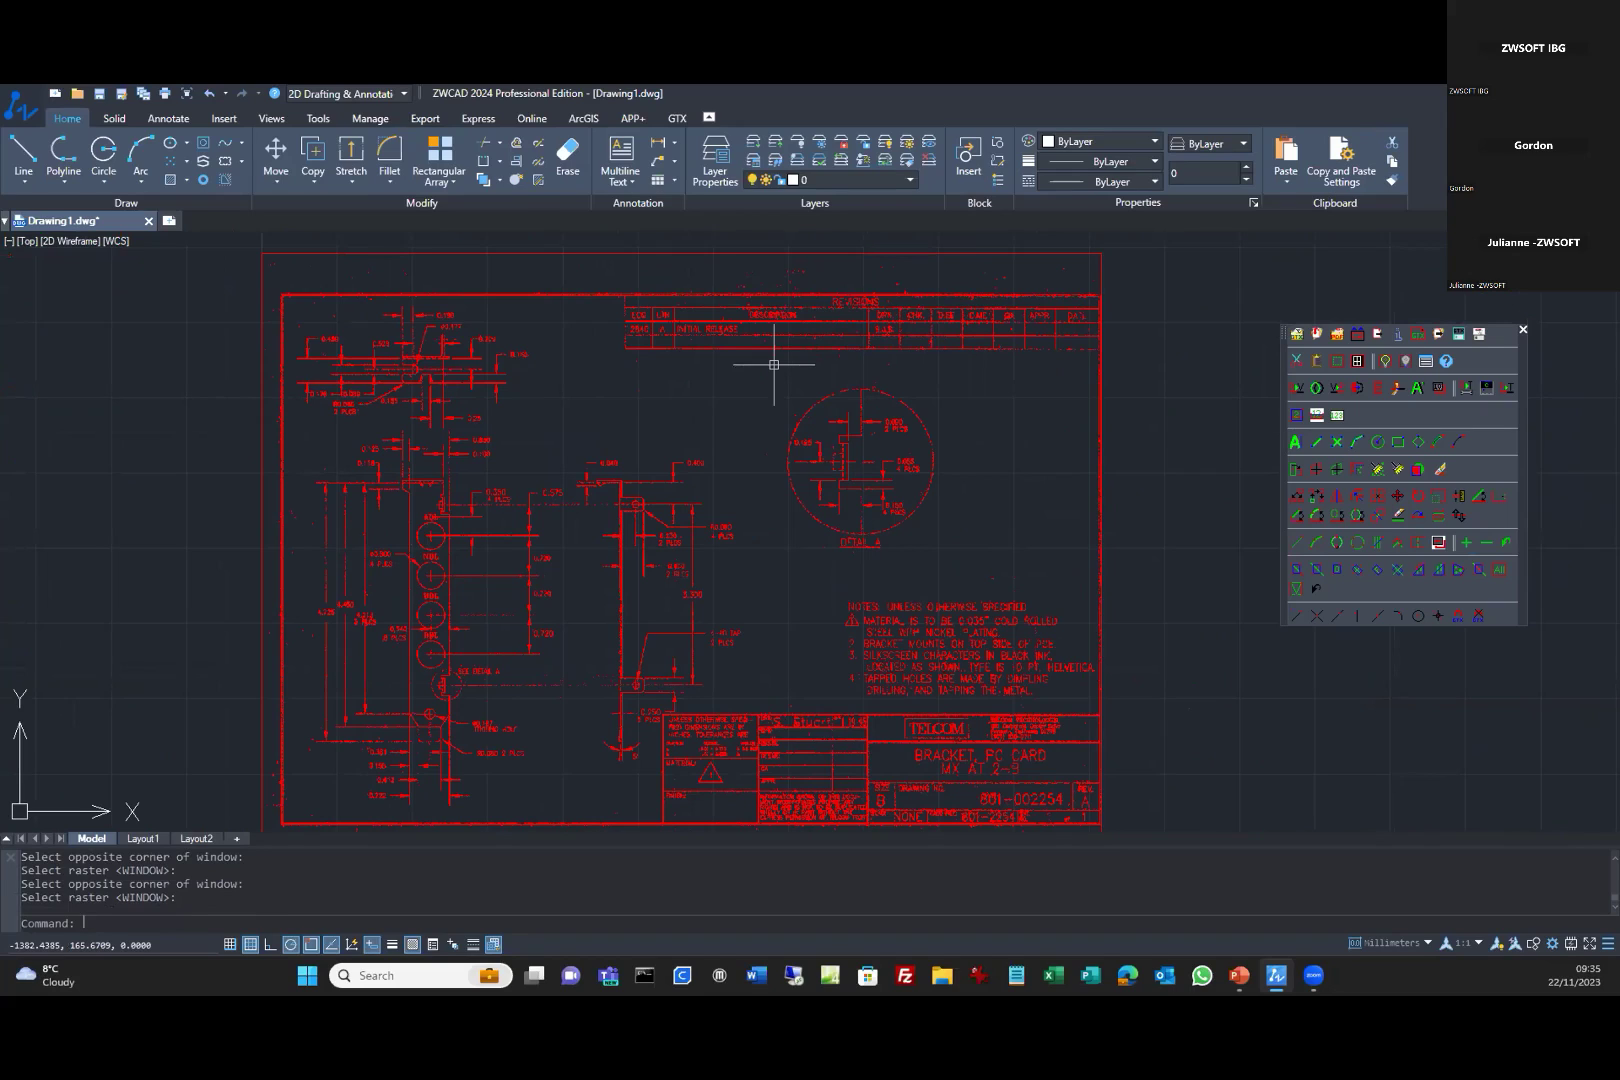
Create a new drawing and attach the raster image BALLSCW2 (2).TIF from the Mechanical > Ballscrew folder.
click(168, 218)
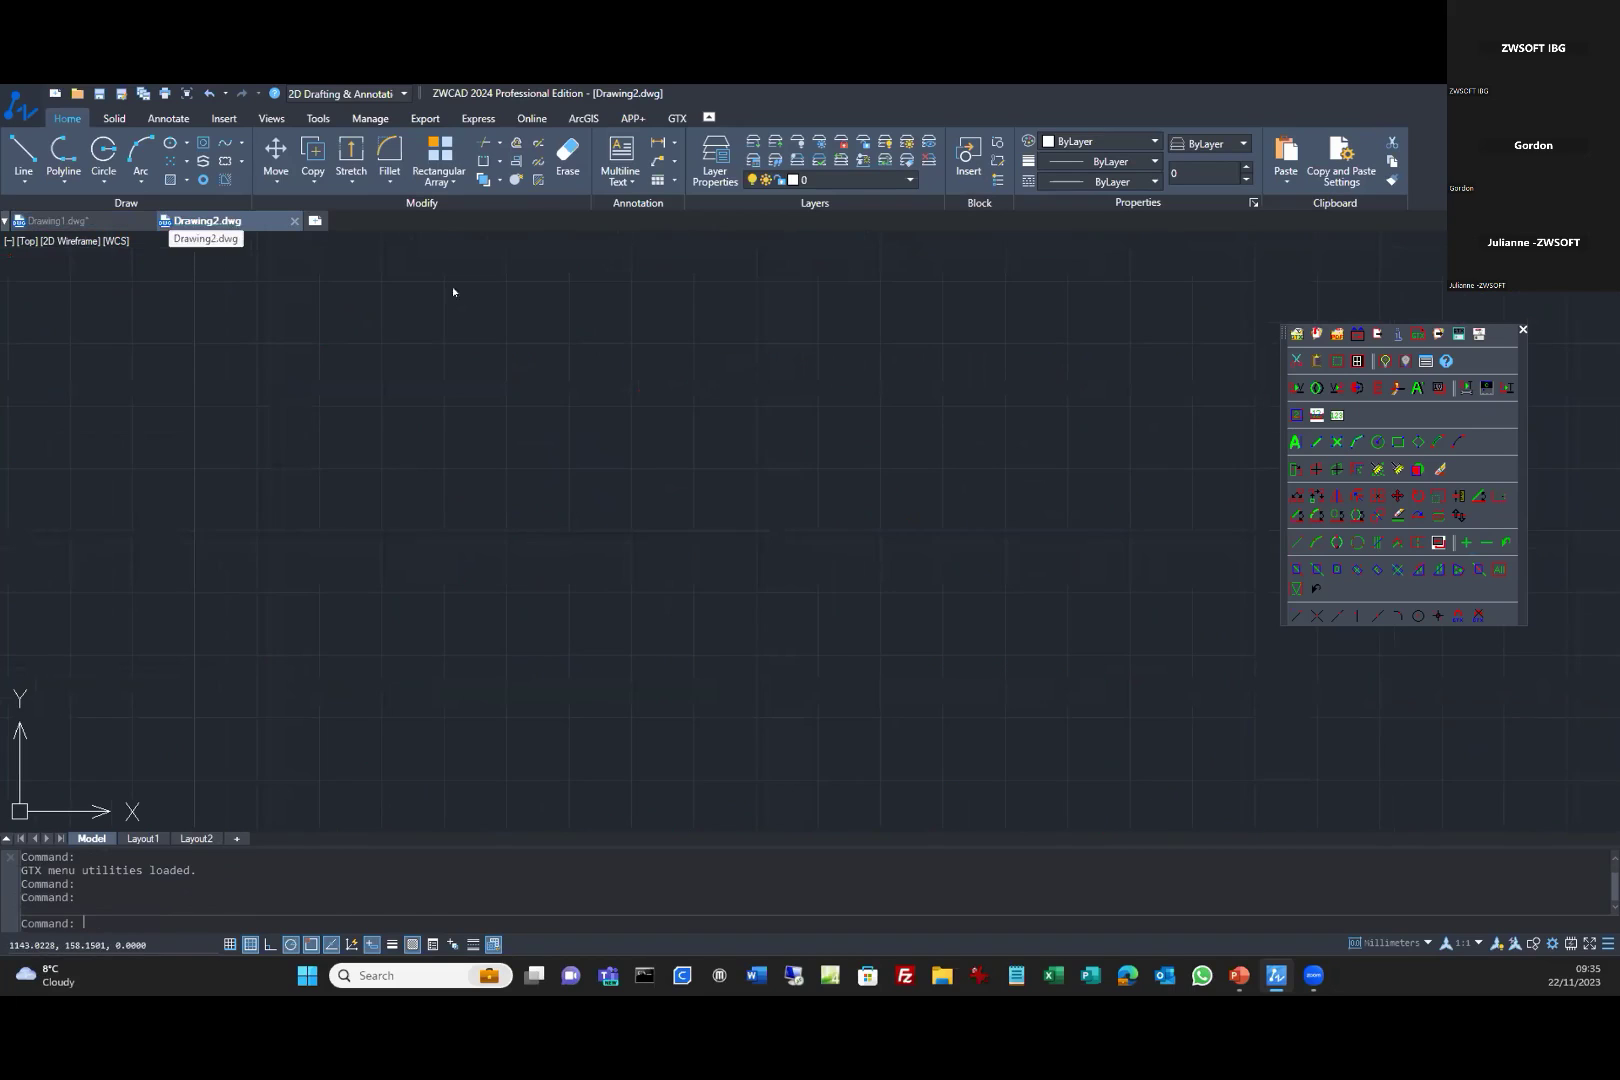
click(1296, 333)
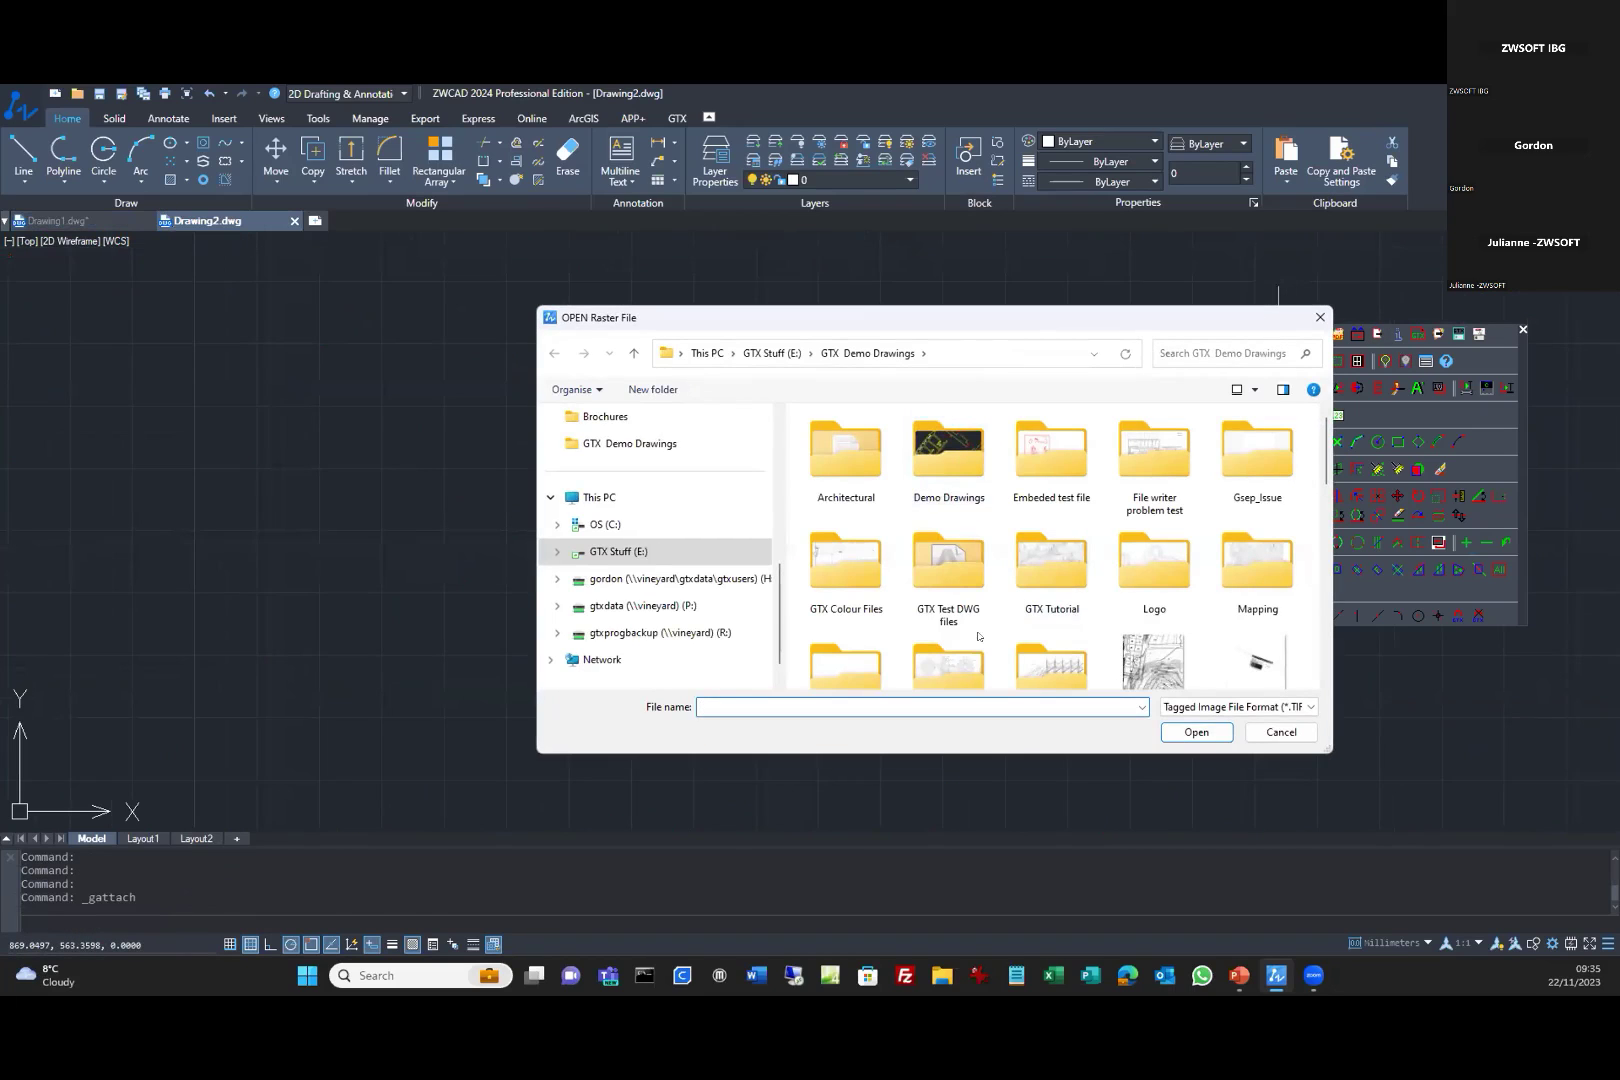
scroll(923, 606, down, 1)
double_click(860, 664)
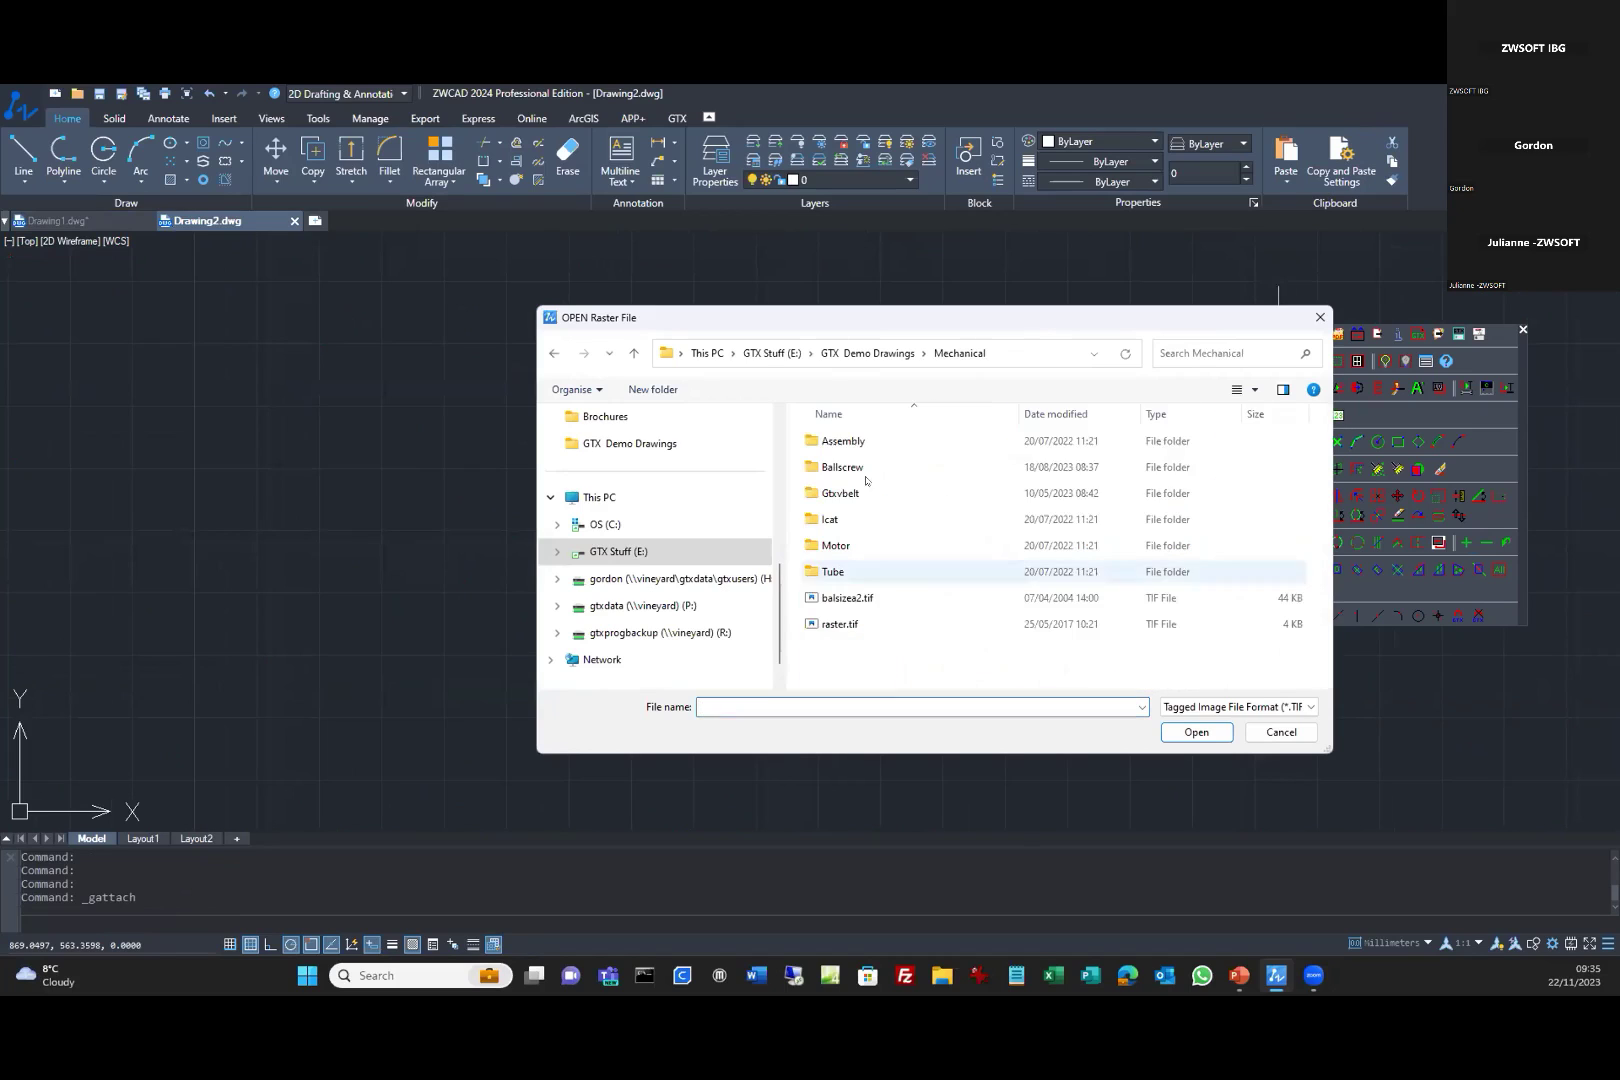
double_click(842, 467)
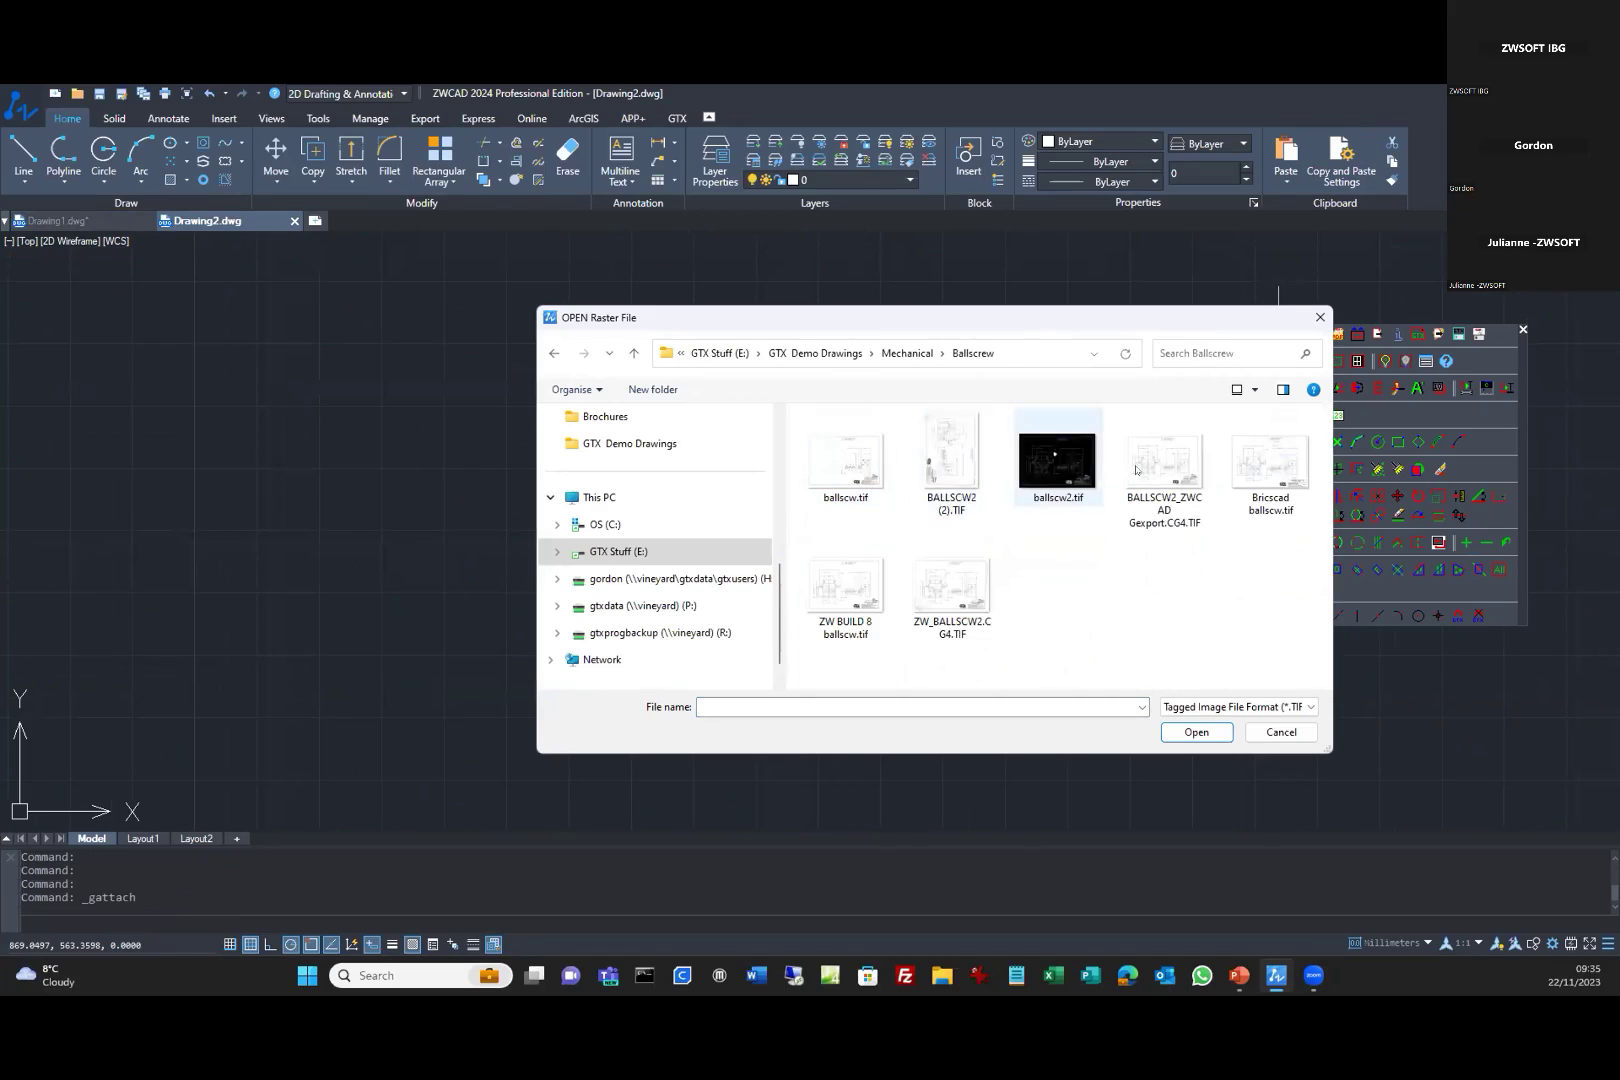
double_click(951, 467)
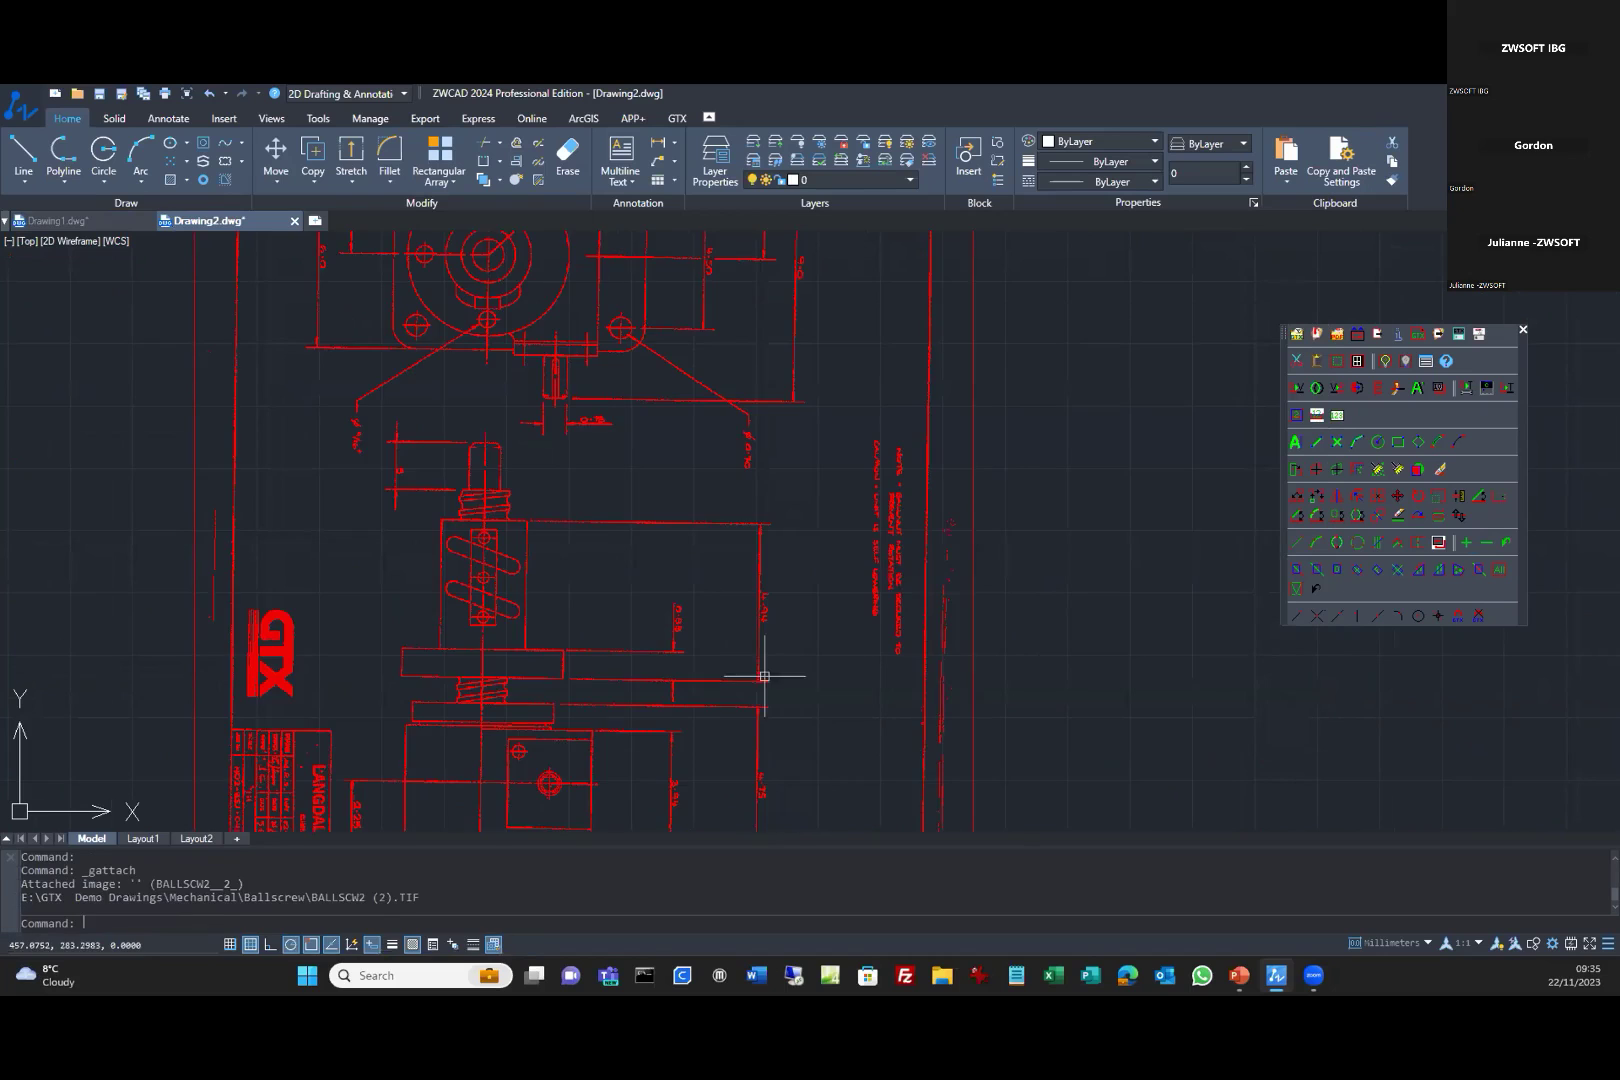
scroll(704, 551, down, 2)
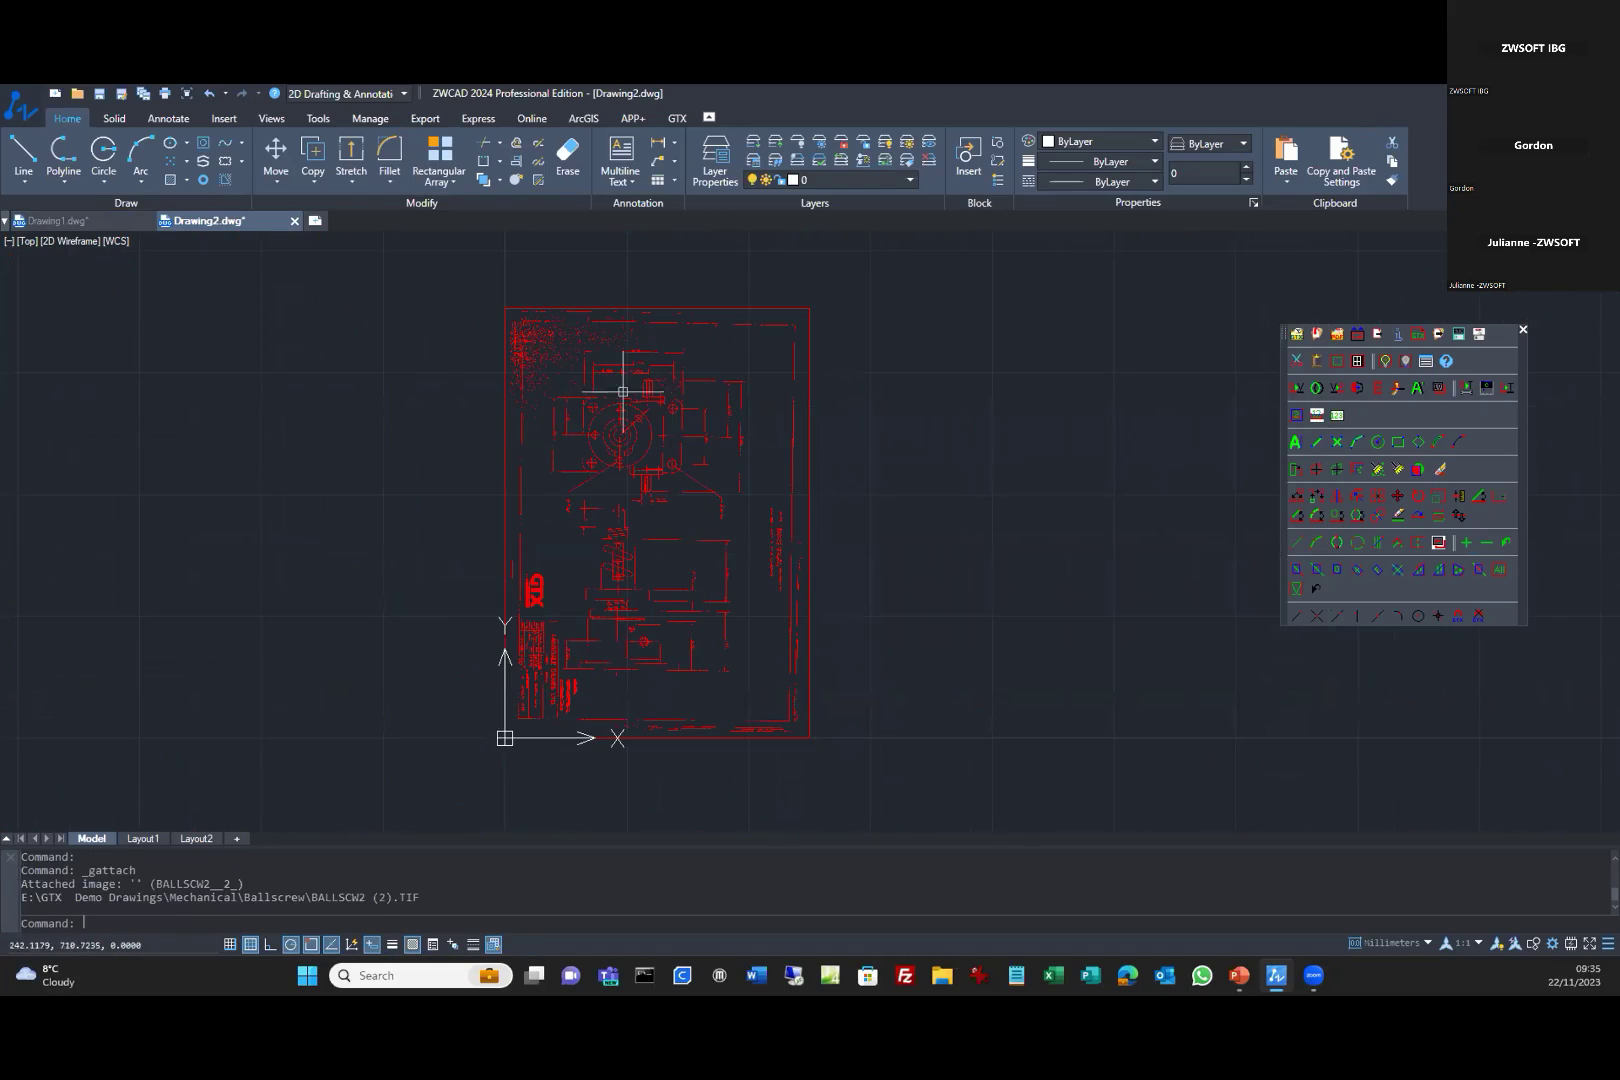
click(576, 375)
click(741, 569)
click(740, 611)
click(702, 568)
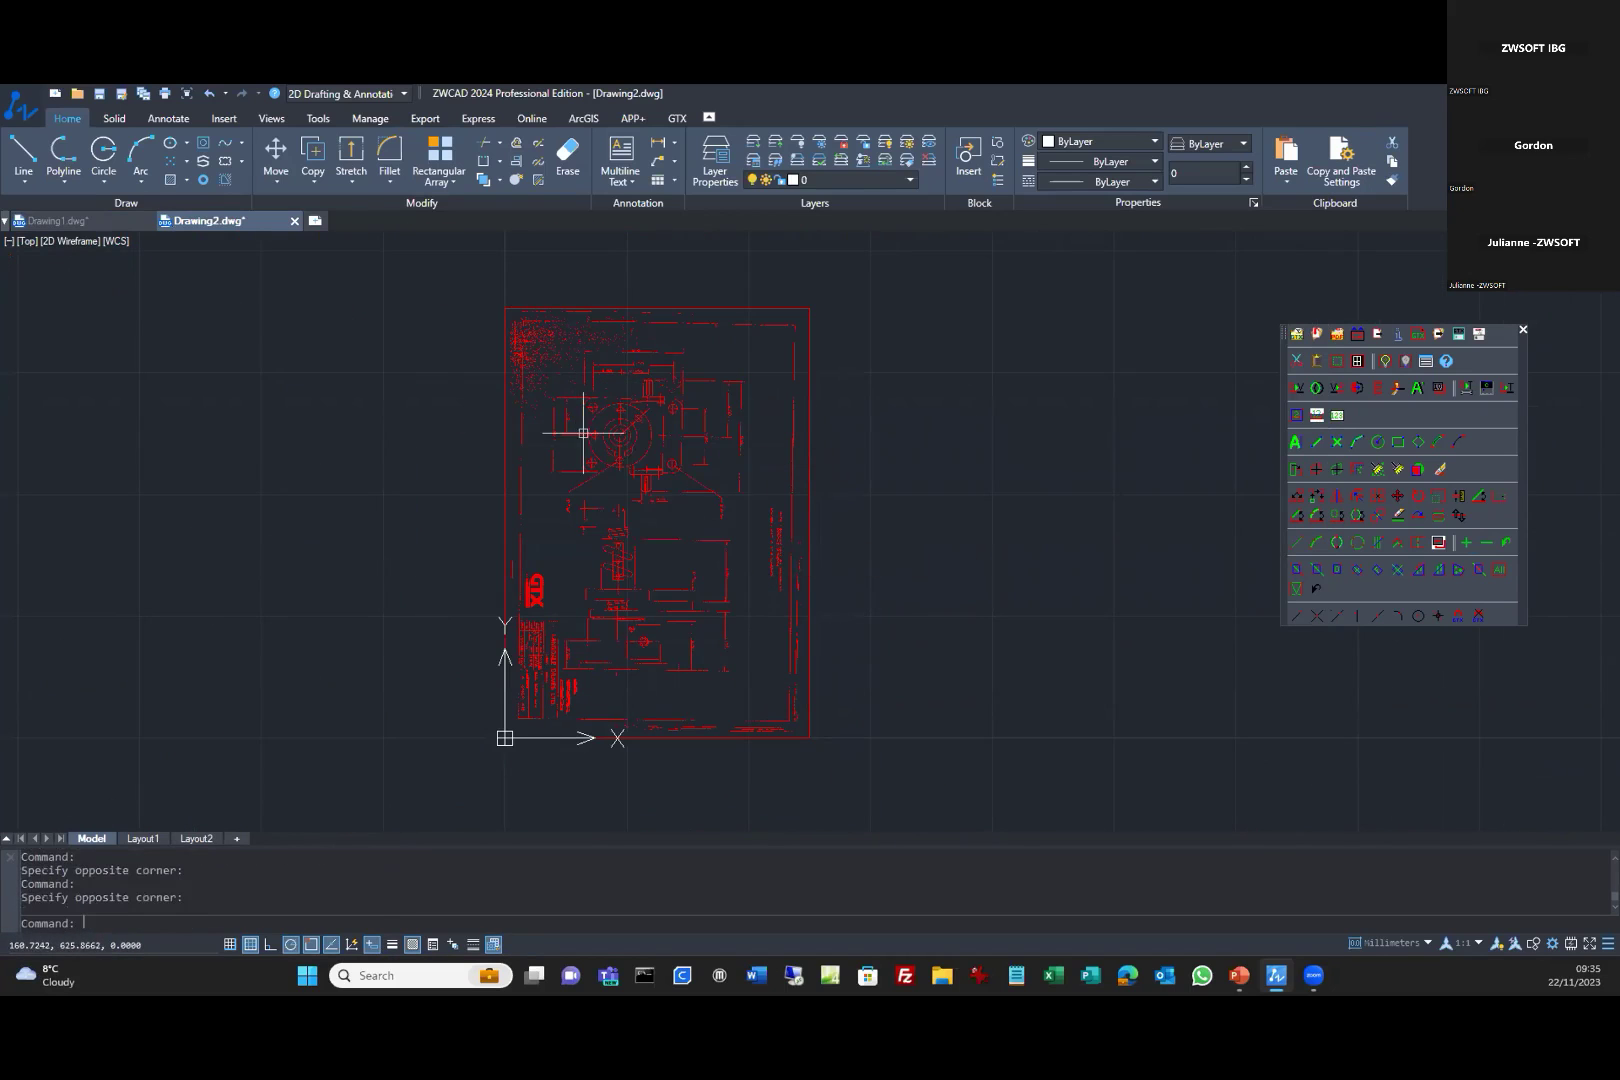
click(562, 402)
click(679, 557)
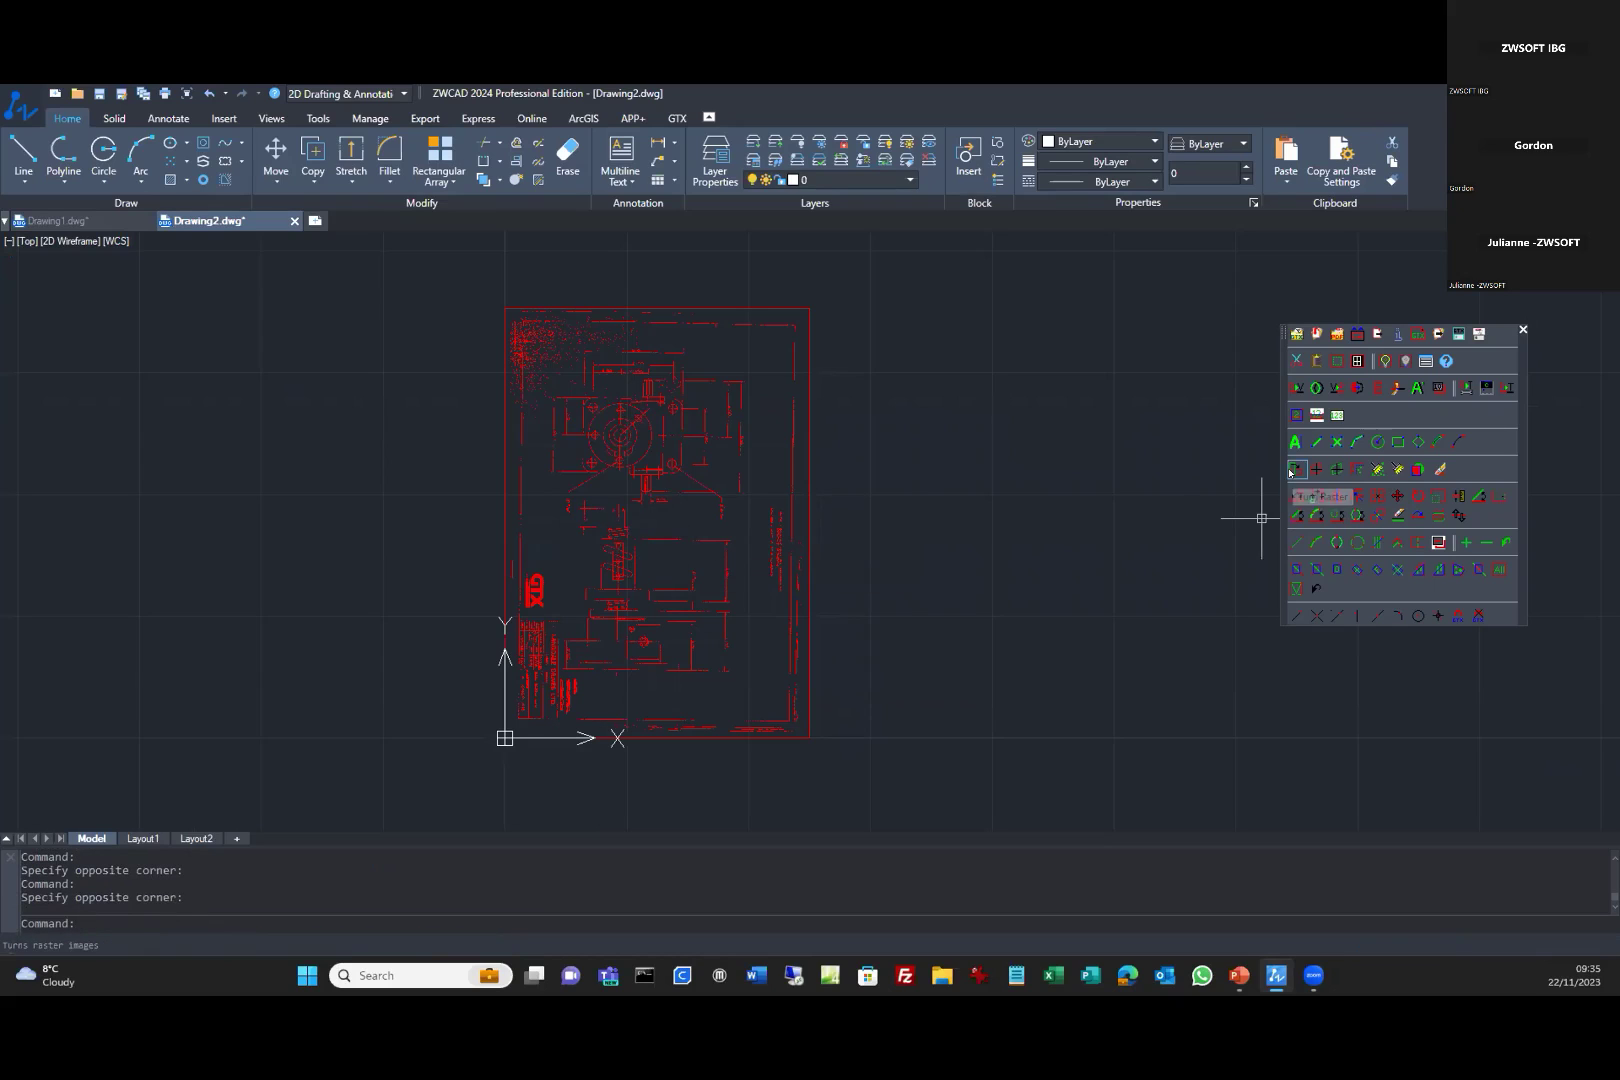
Turn the sideways ball screw raster image by the default 90 degrees and check its orientation.
click(1295, 470)
key(Return)
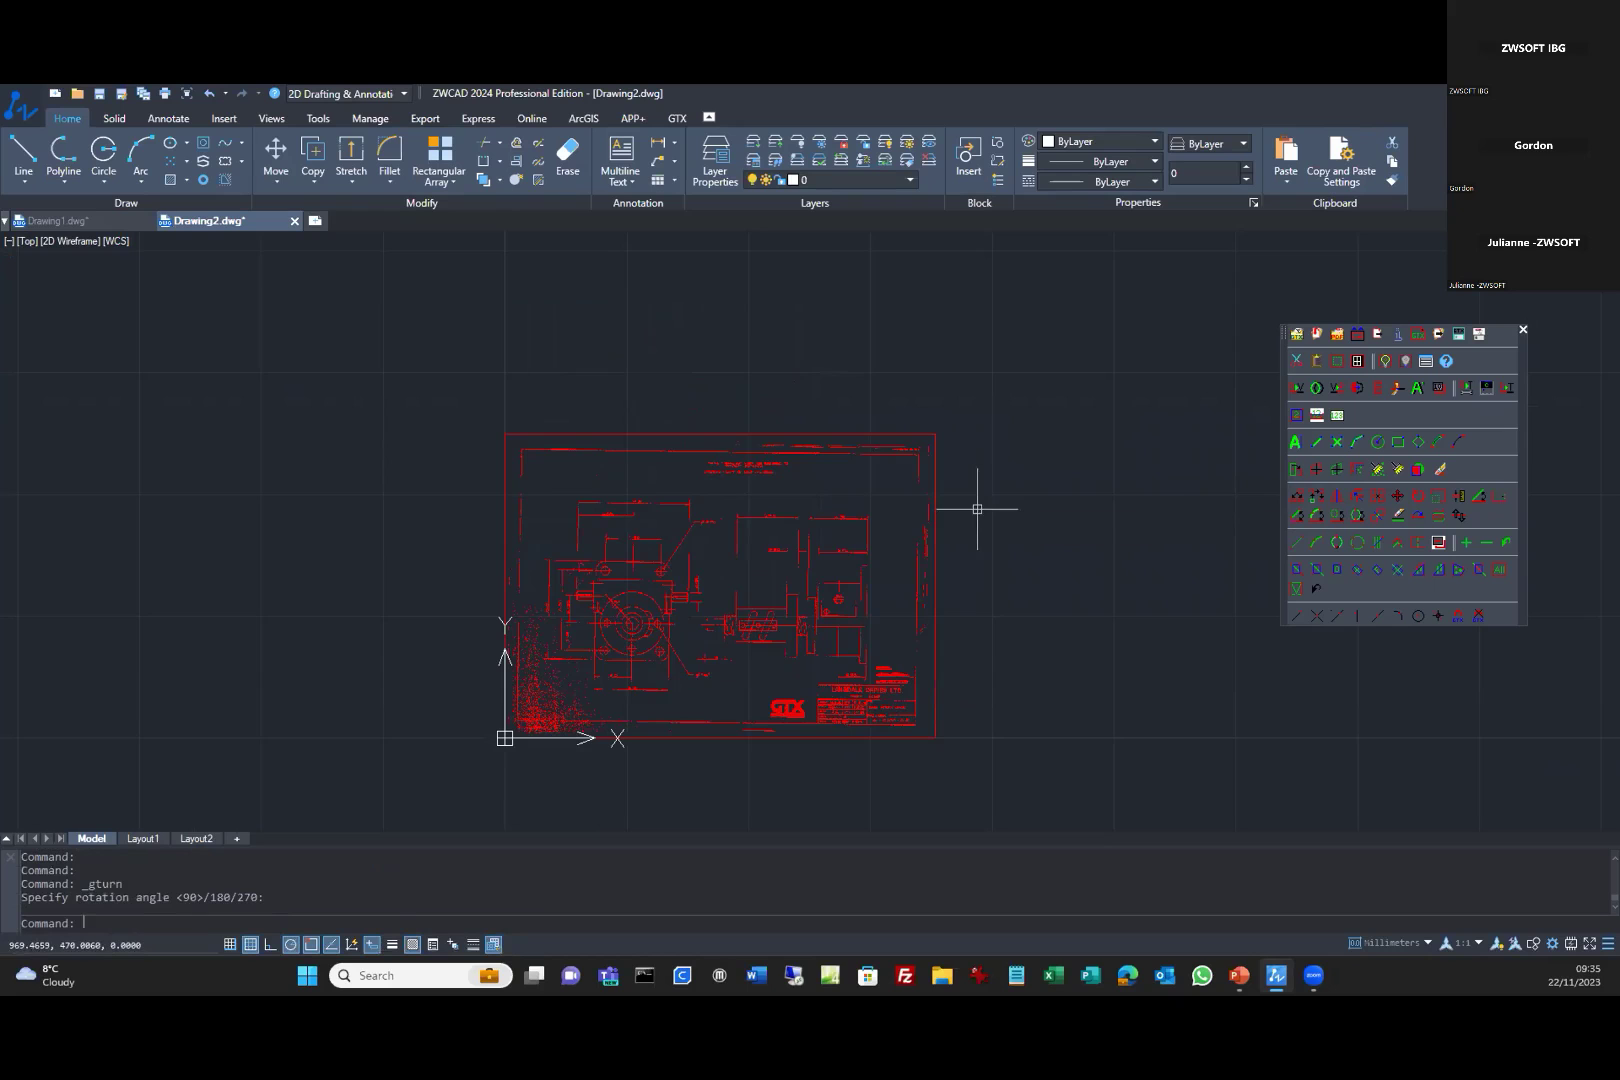
scroll(846, 576, up, 4)
middle_drag(846, 576, 900, 560)
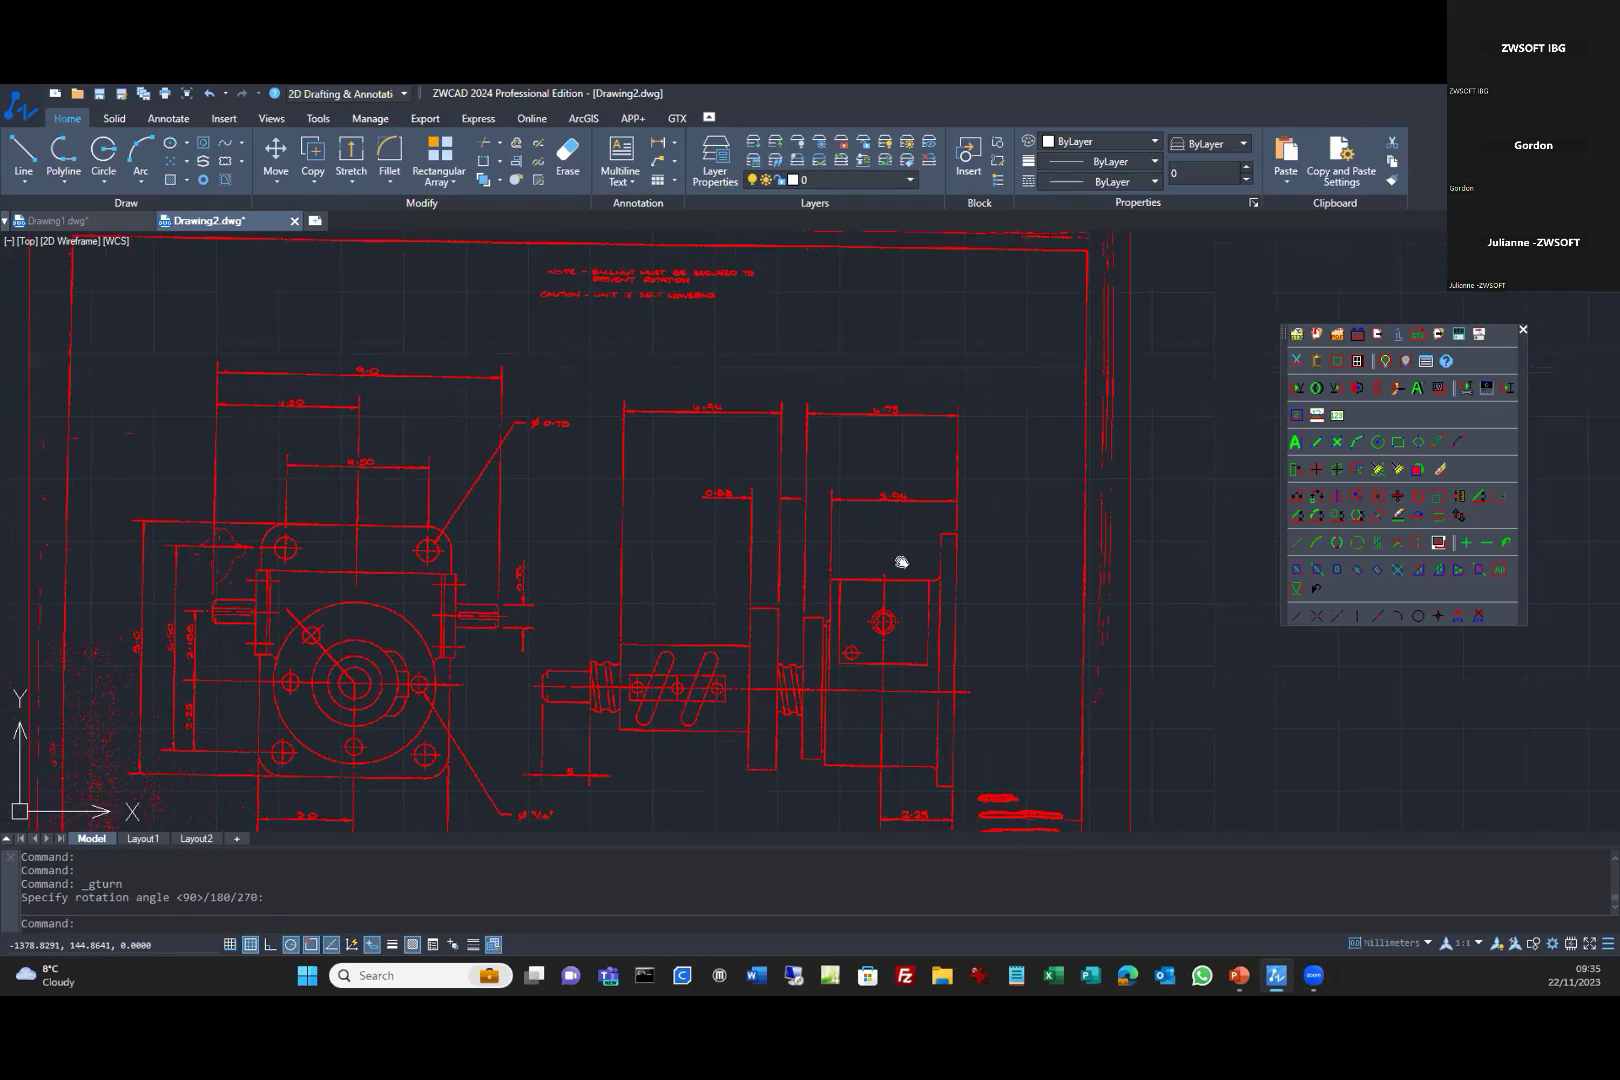
scroll(980, 528, up, 2)
scroll(980, 521, down, 4)
middle_drag(980, 521, 1034, 510)
scroll(1034, 510, up, 2)
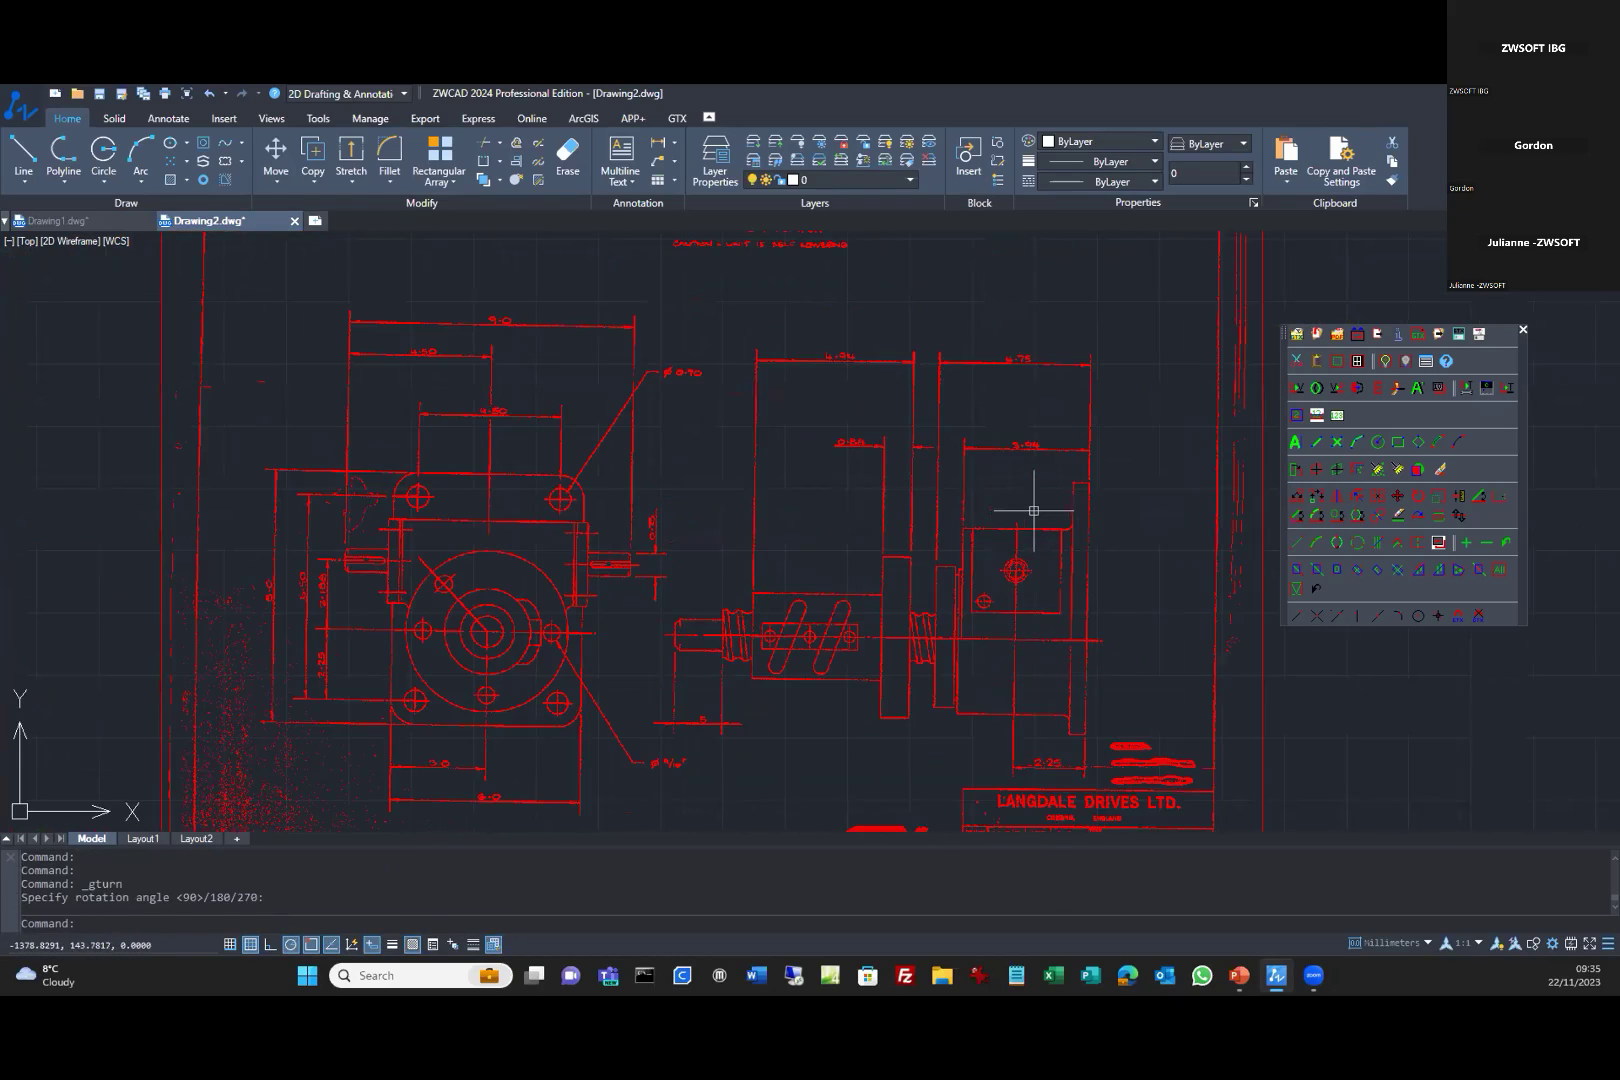
scroll(803, 362, down, 2)
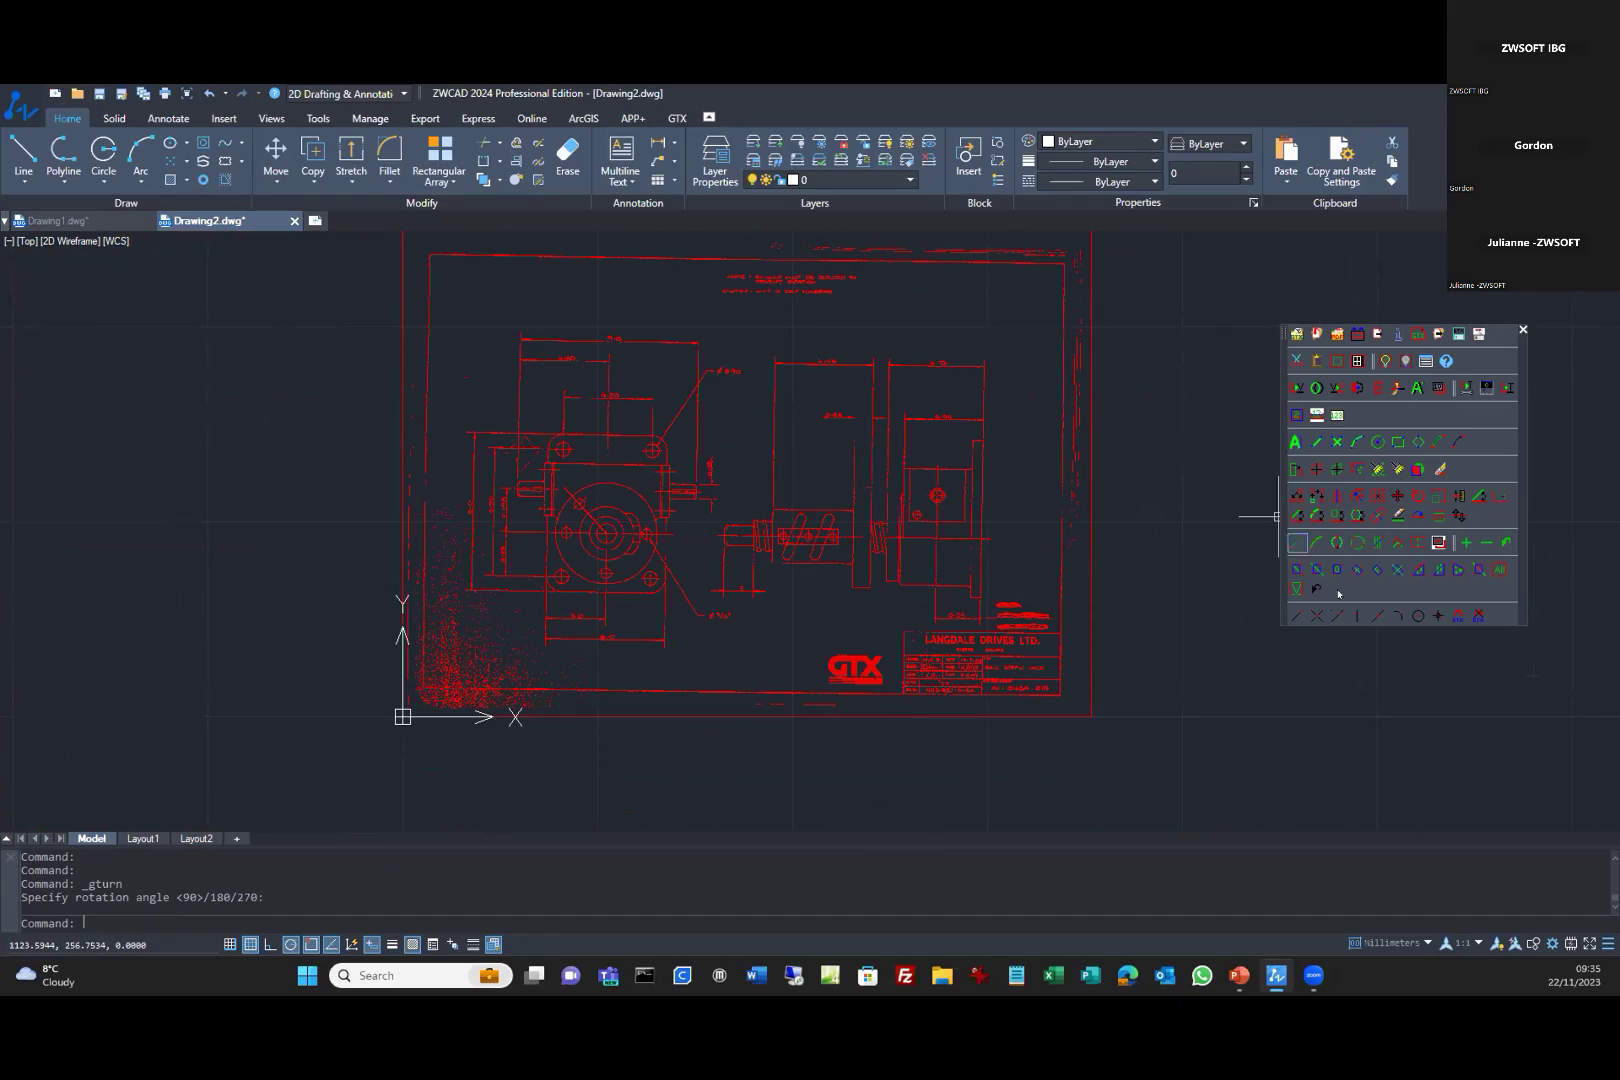
Start Deskew on the ball screw image and select the entire raster.
click(1317, 470)
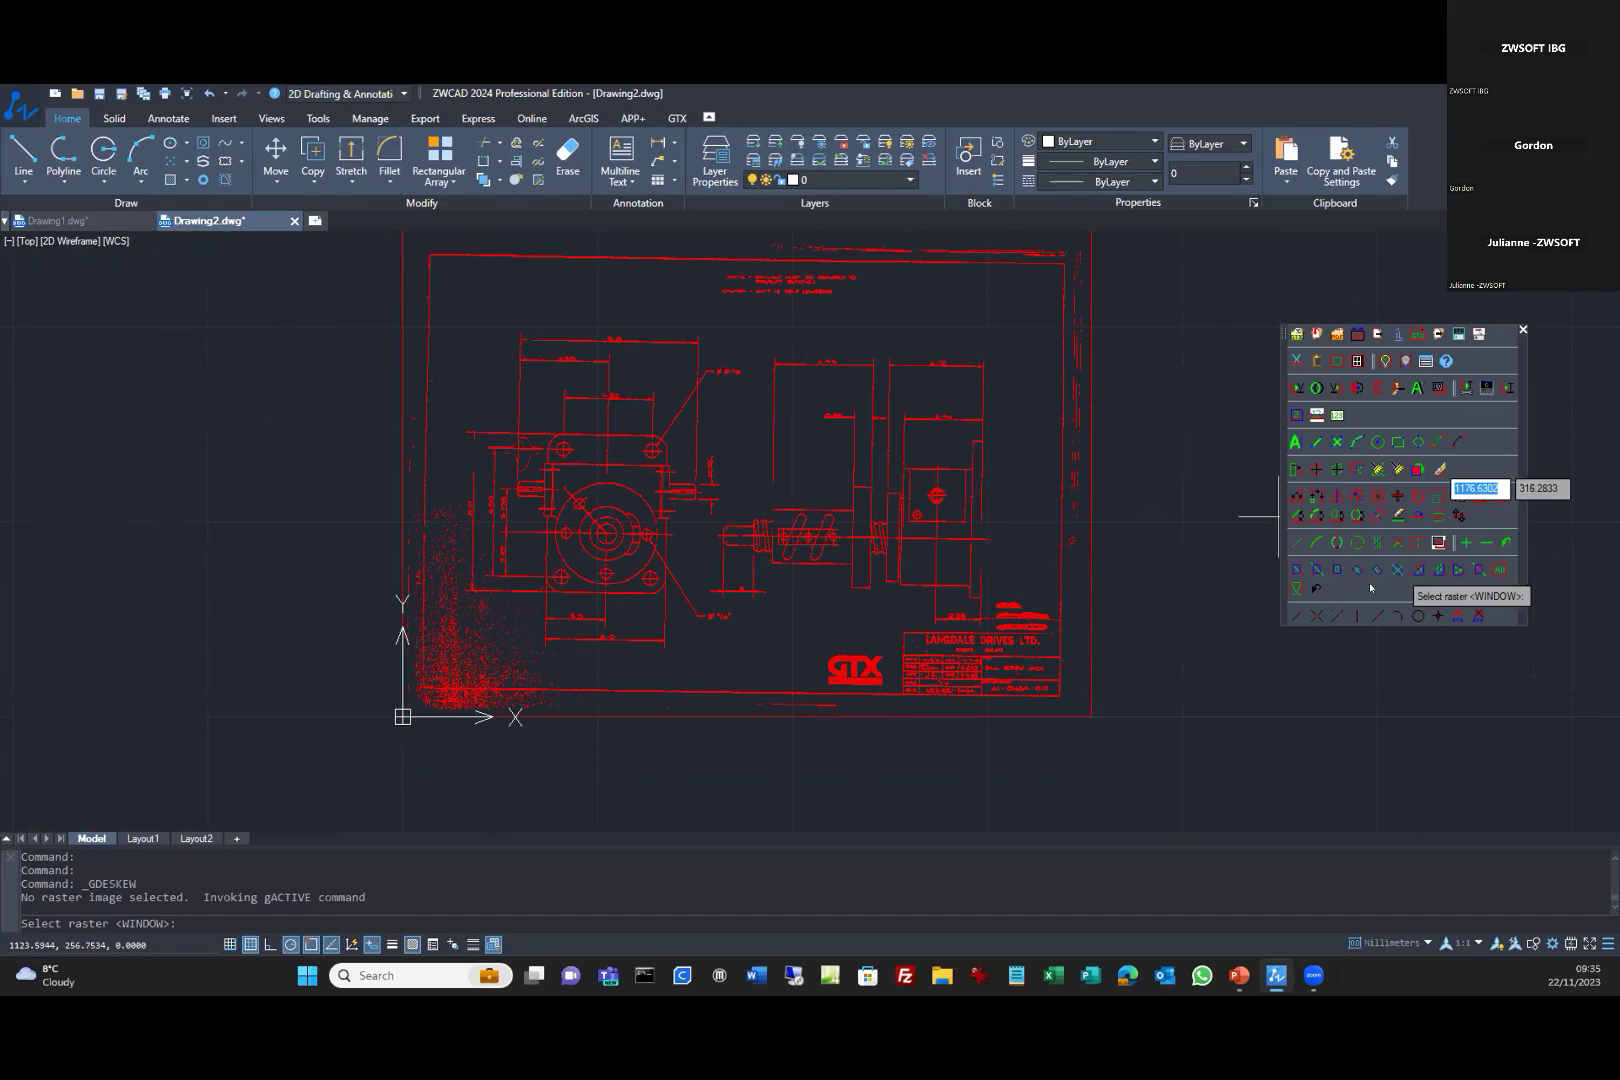
click(1497, 569)
key(Return)
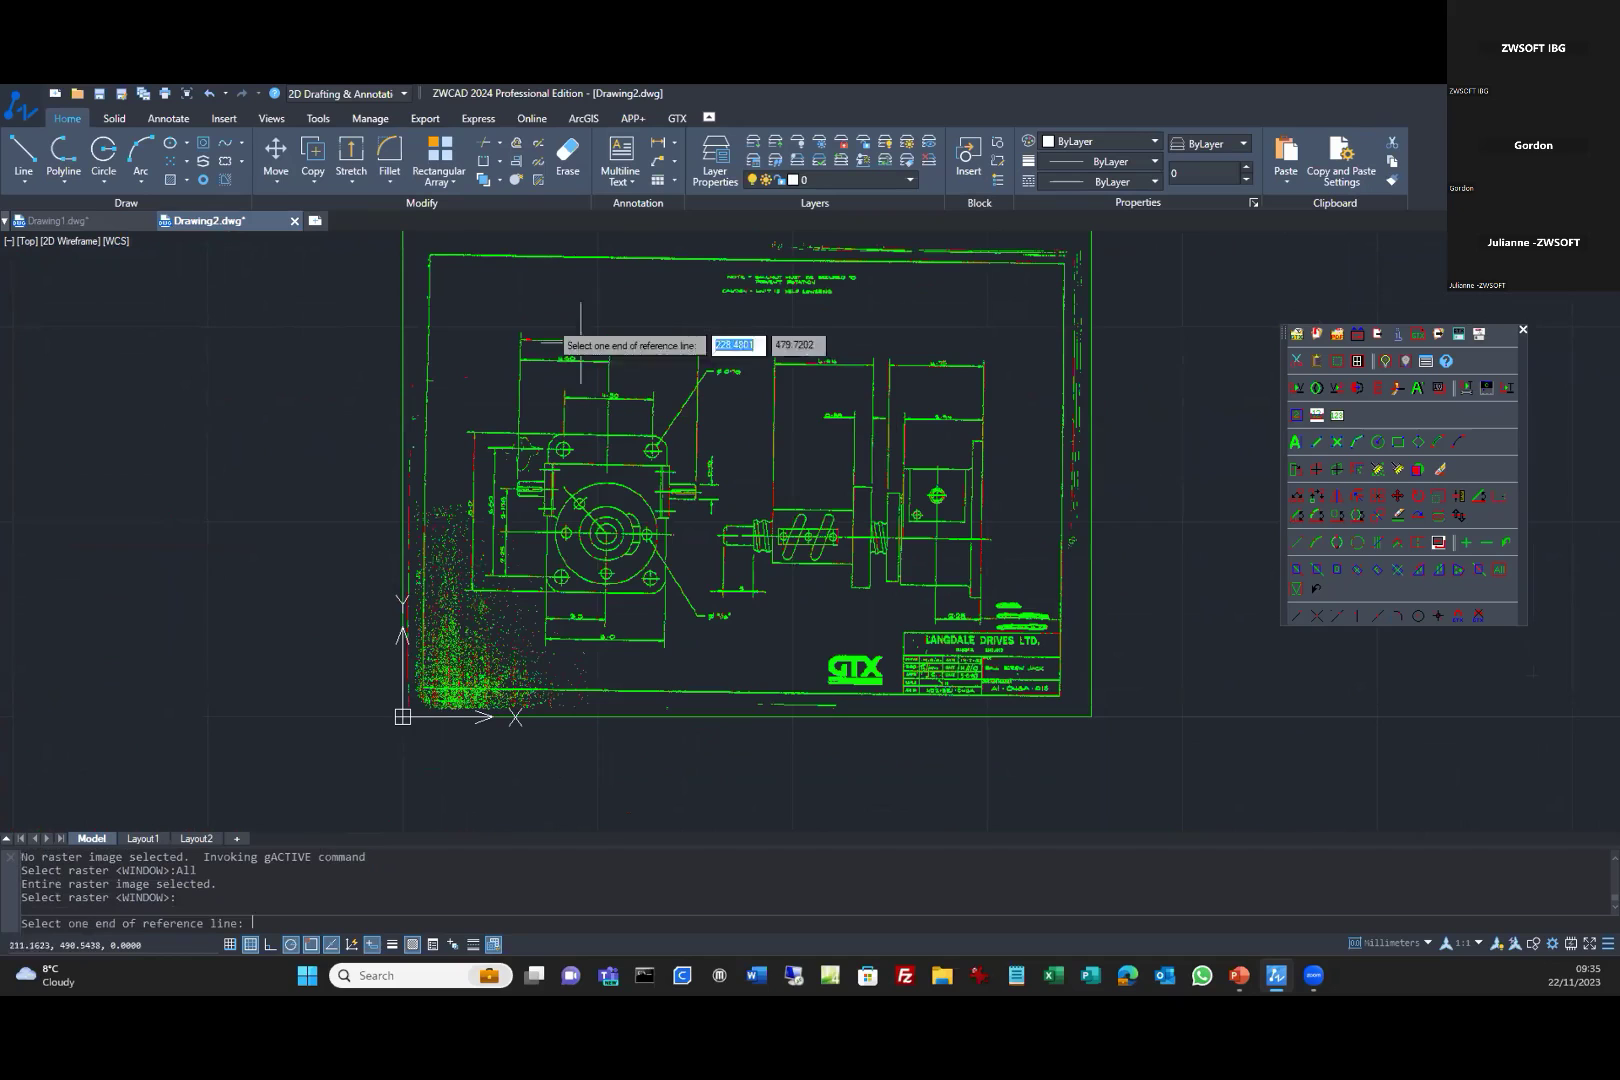
Deskew the raster using a reference line along the upper border, from its upper-left corner to its upper-right corner.
scroll(428, 275, up, 7)
middle_drag(455, 264, 453, 517)
scroll(455, 517, up, 2)
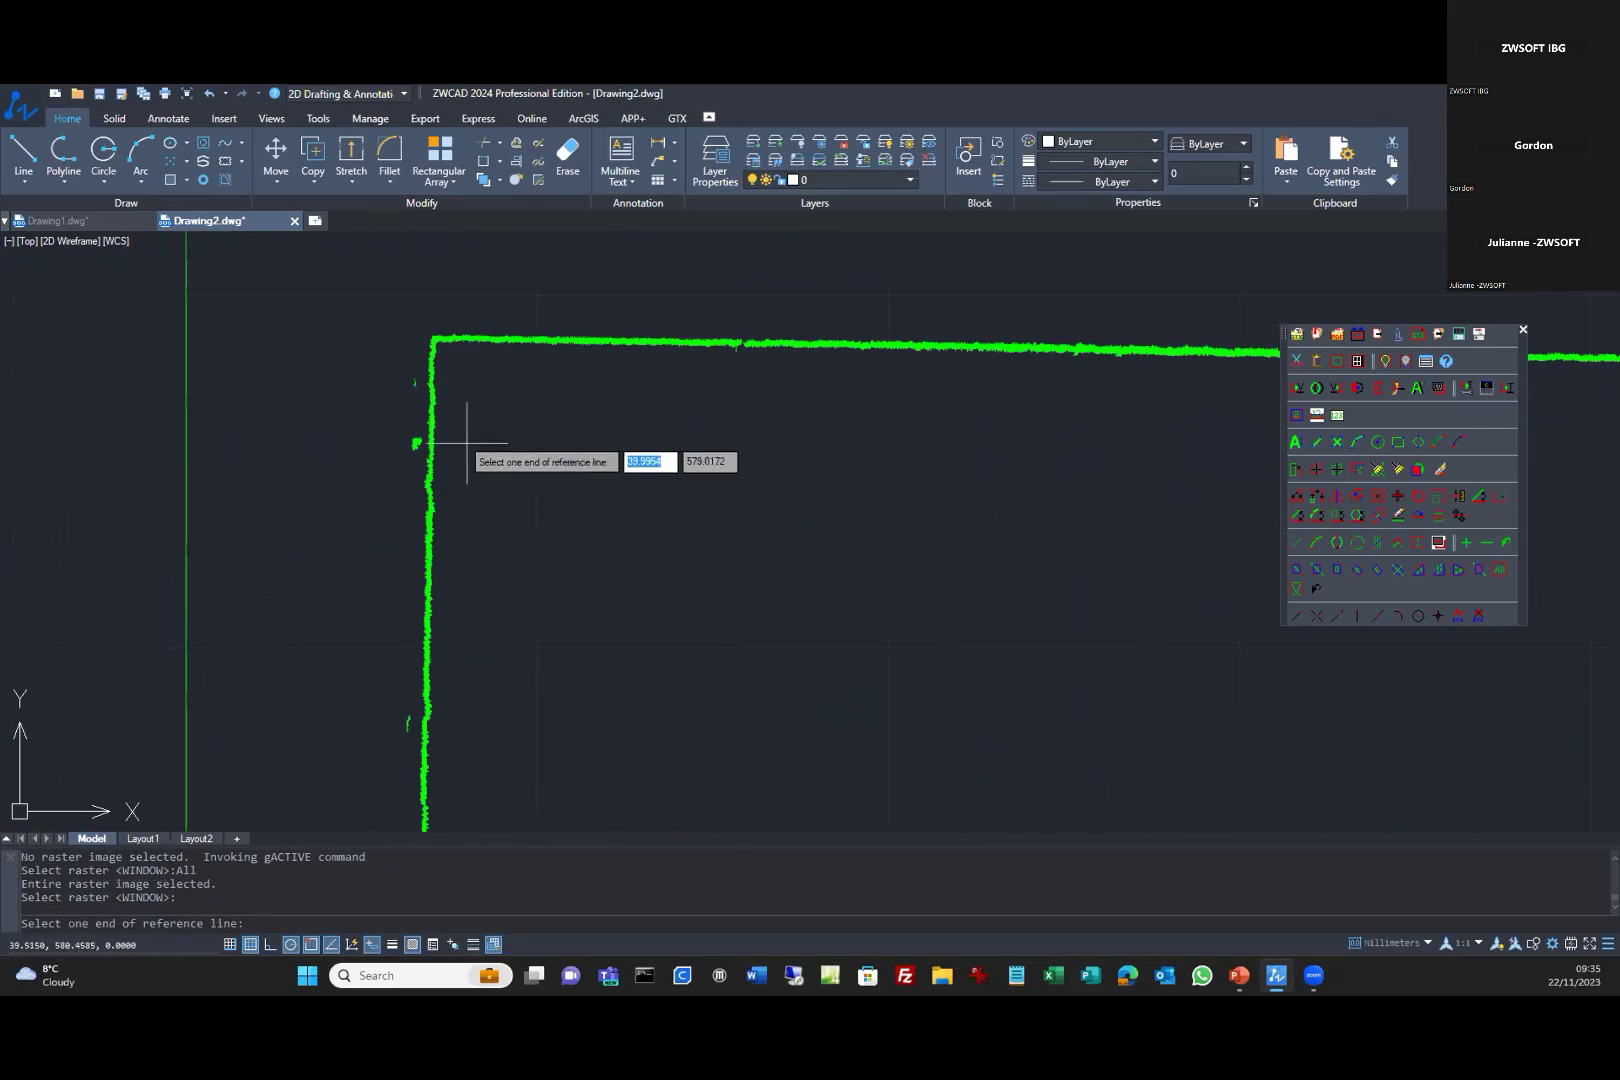
click(441, 342)
scroll(644, 506, down, 3)
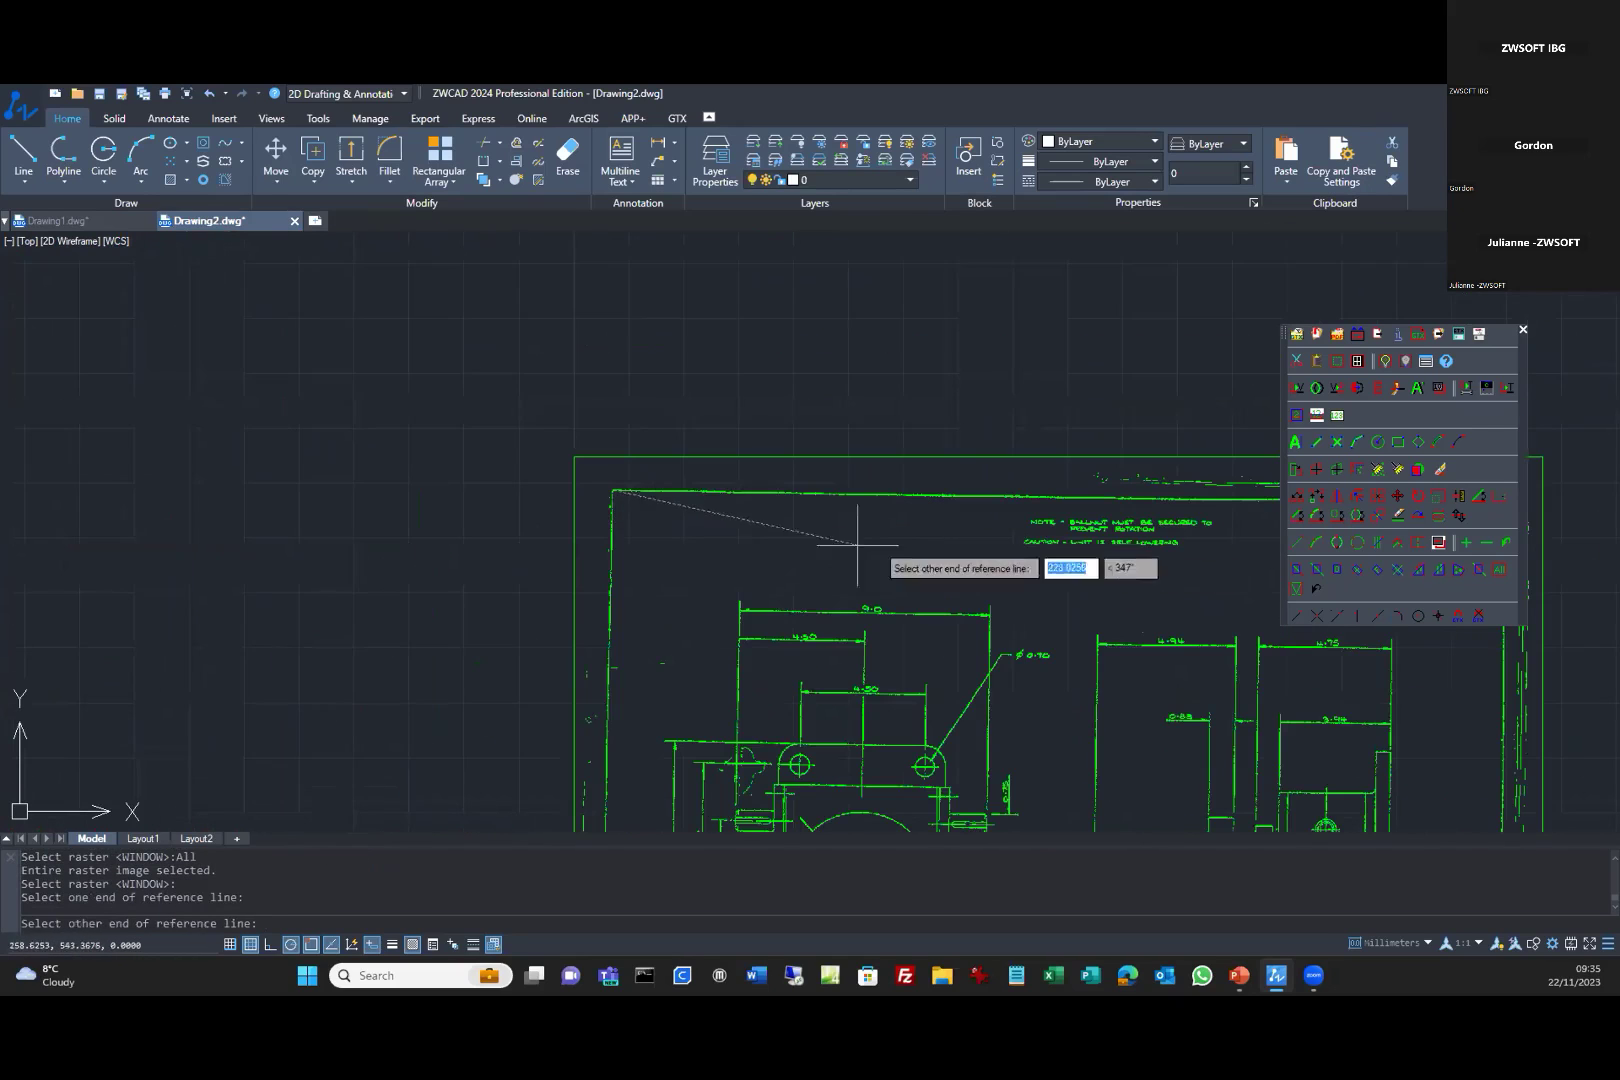
mouse_move(886, 550)
middle_down()
mouse_move(1050, 575)
mouse_move(517, 524)
middle_up()
scroll(734, 470, down, 3)
scroll(786, 470, up, 6)
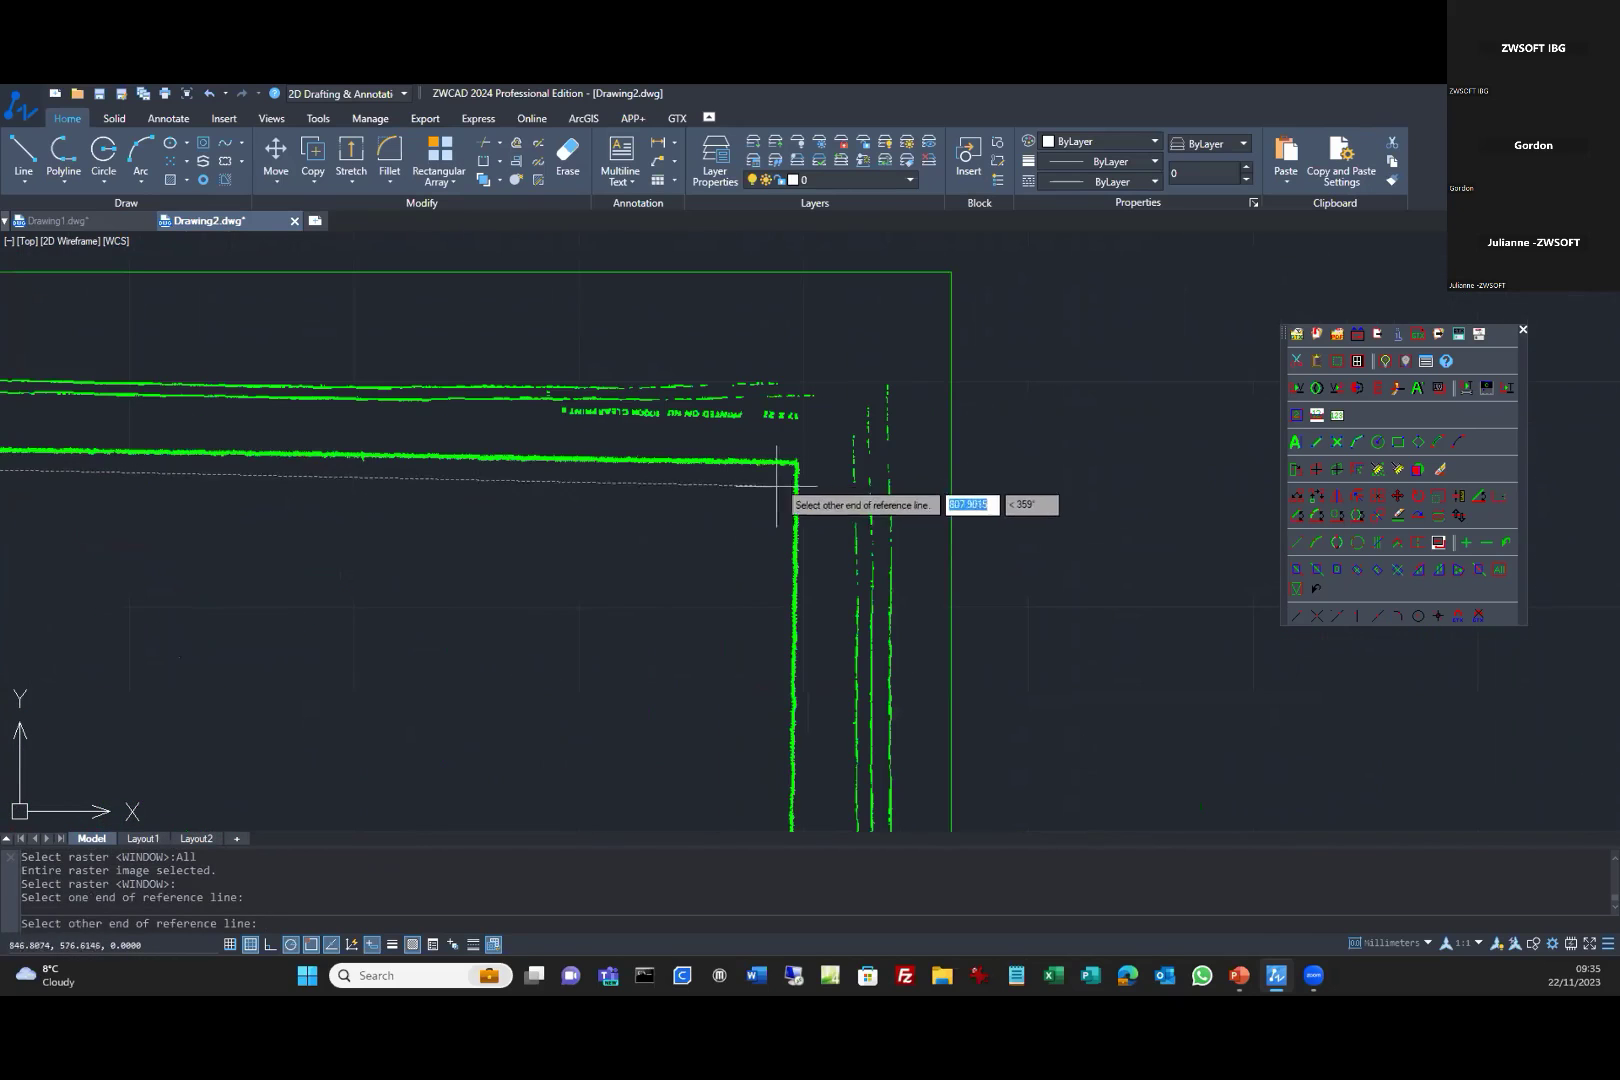
click(787, 464)
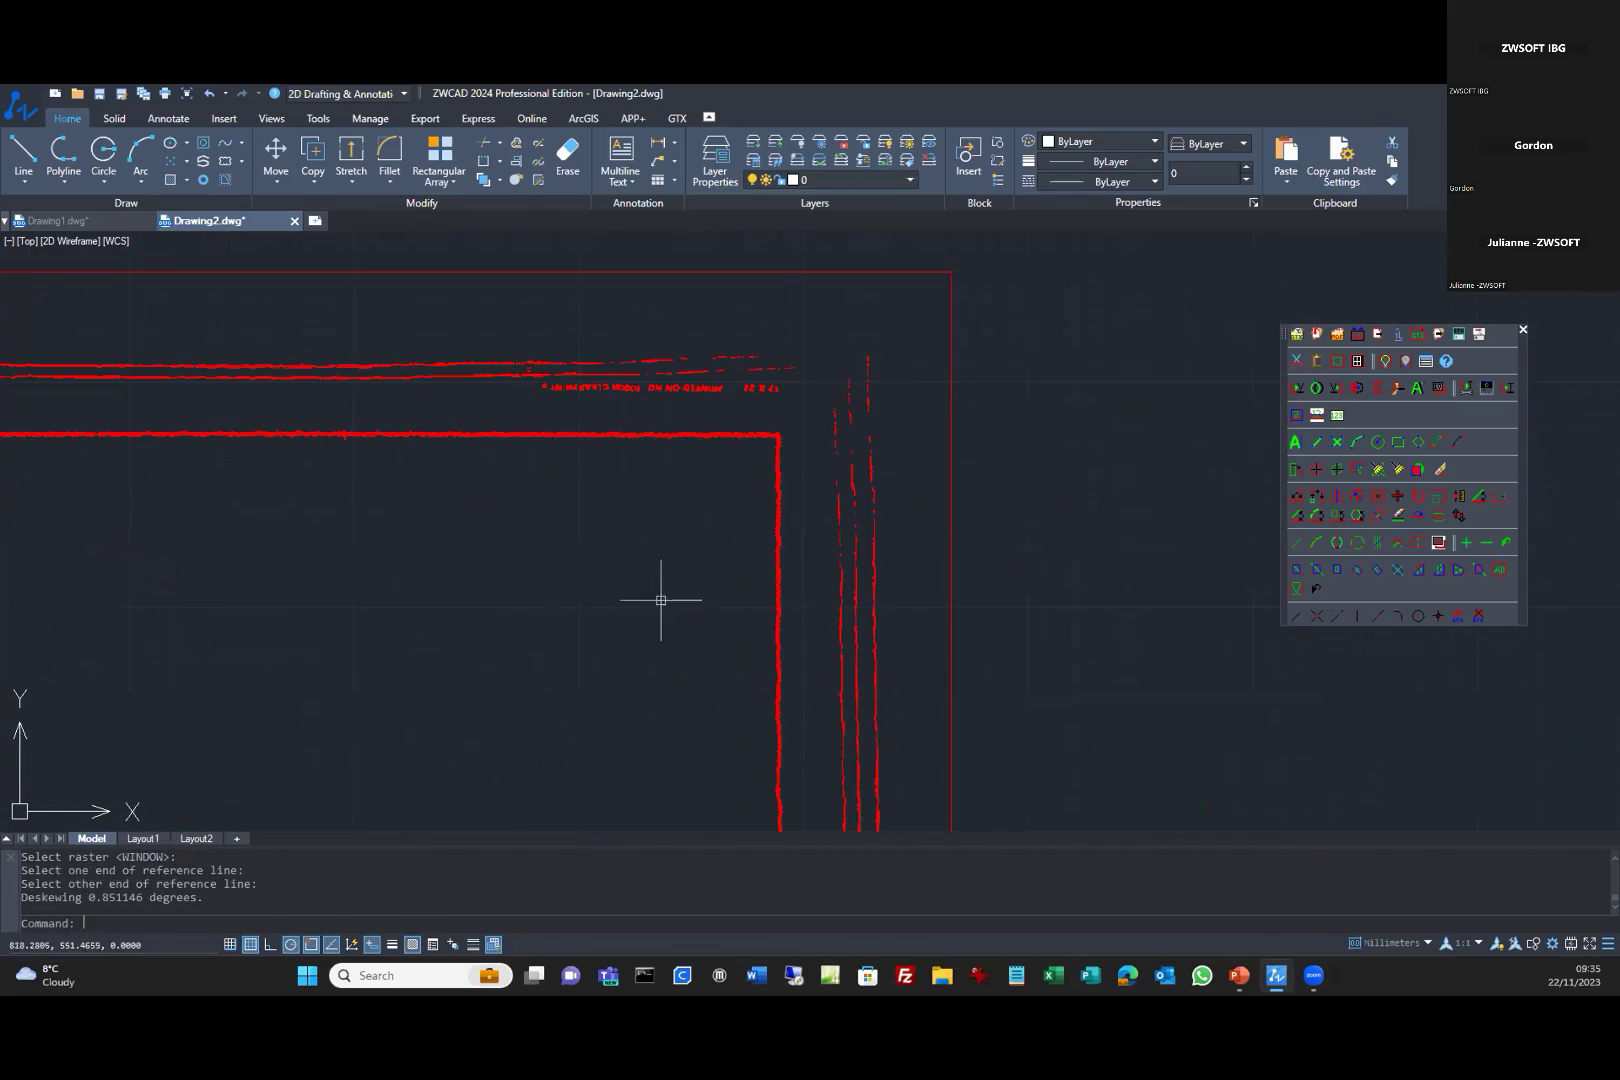
Crop the raster with a window just outside the sheet's inner border, from its upper-left to its lower-right corner.
scroll(589, 594, down, 4)
mouse_move(542, 622)
middle_down()
mouse_move(951, 484)
mouse_move(1121, 365)
mouse_move(1085, 336)
middle_up()
scroll(738, 441, down, 2)
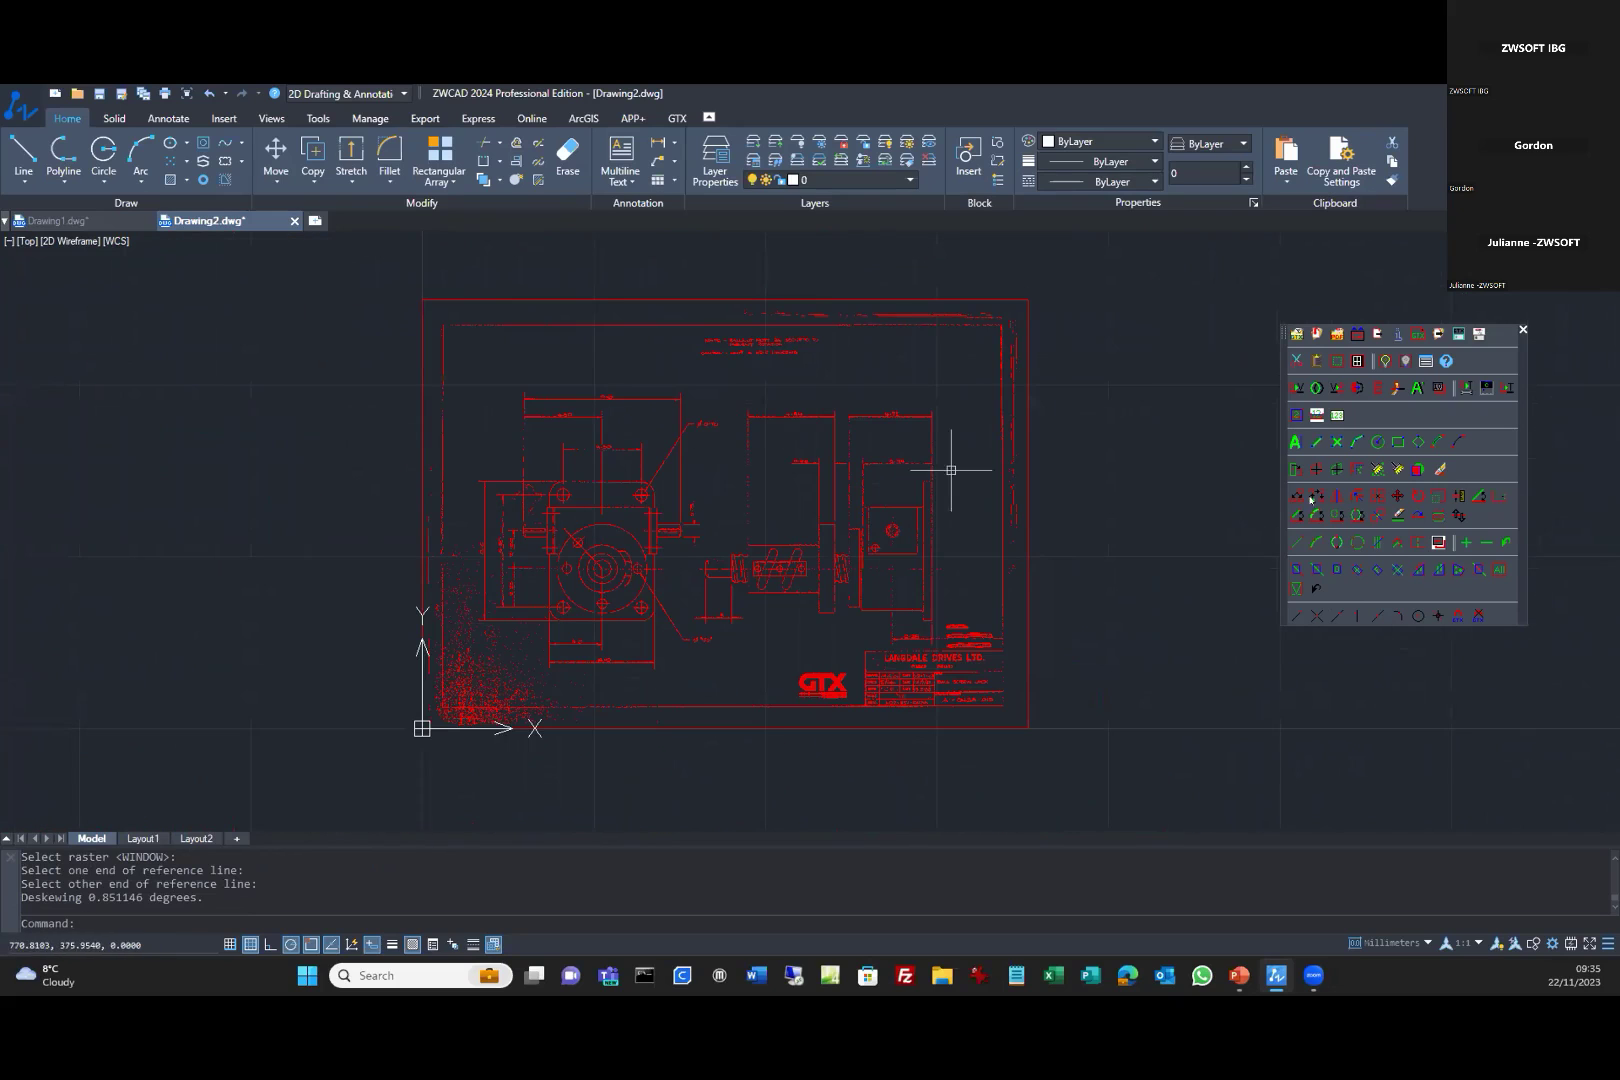
click(1418, 470)
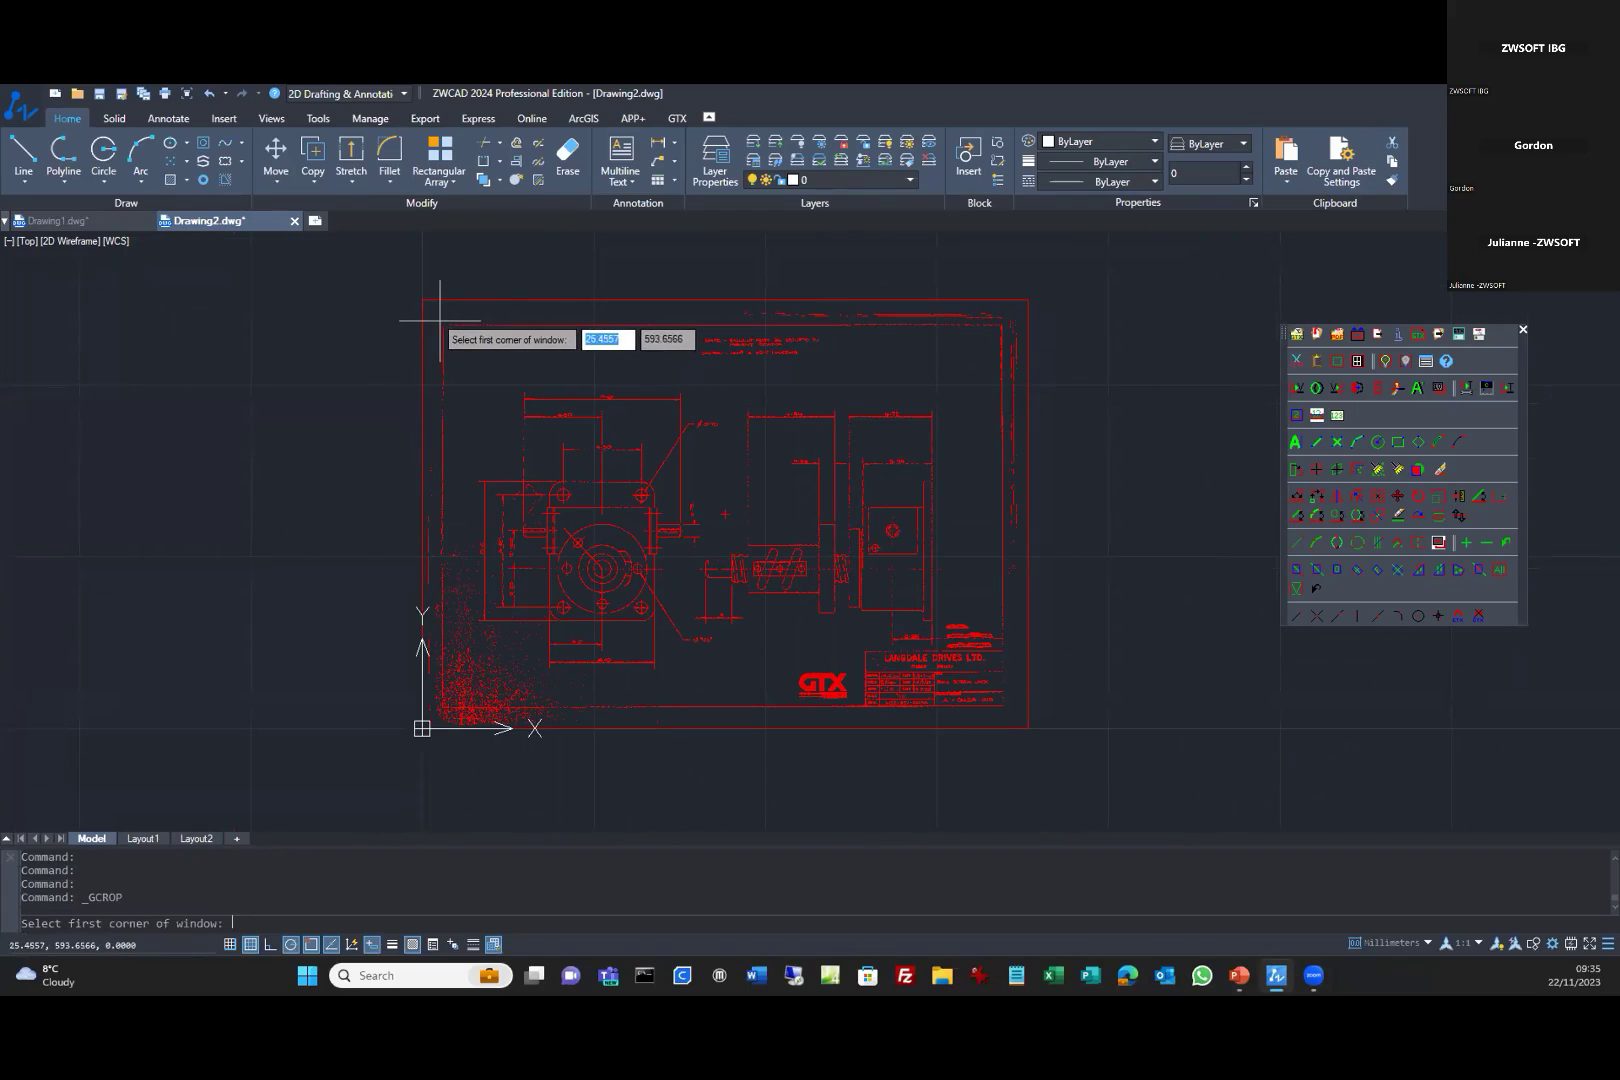
click(440, 321)
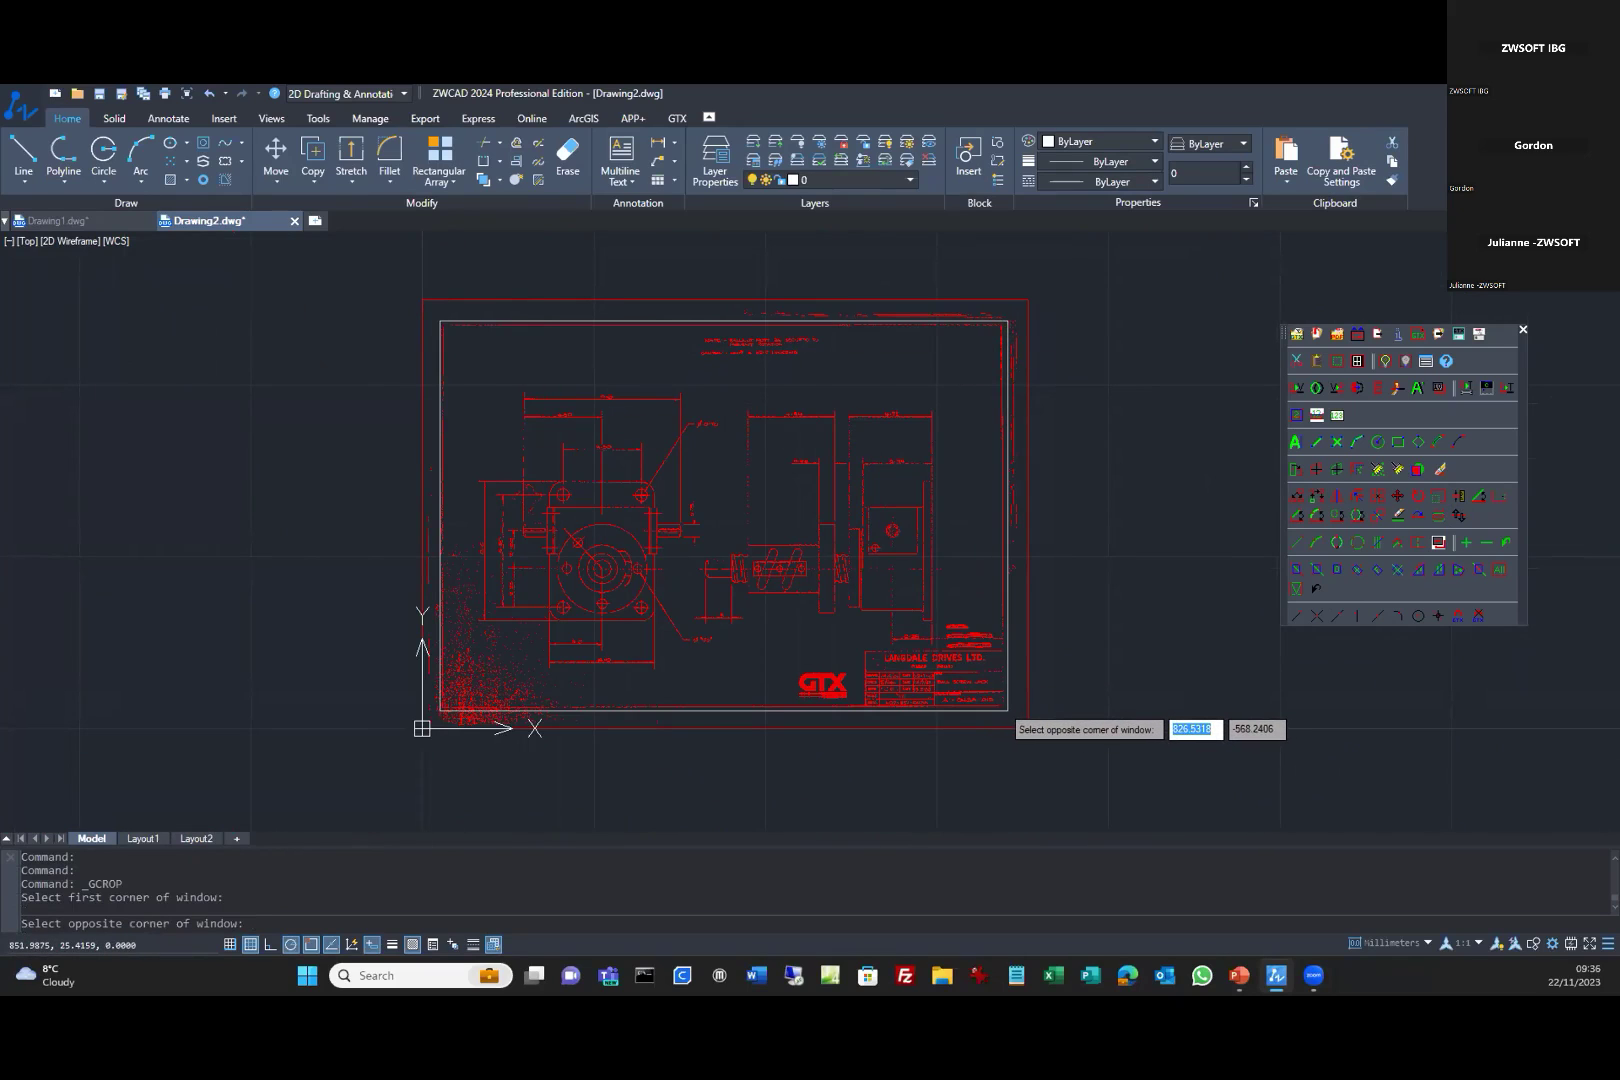
click(1008, 711)
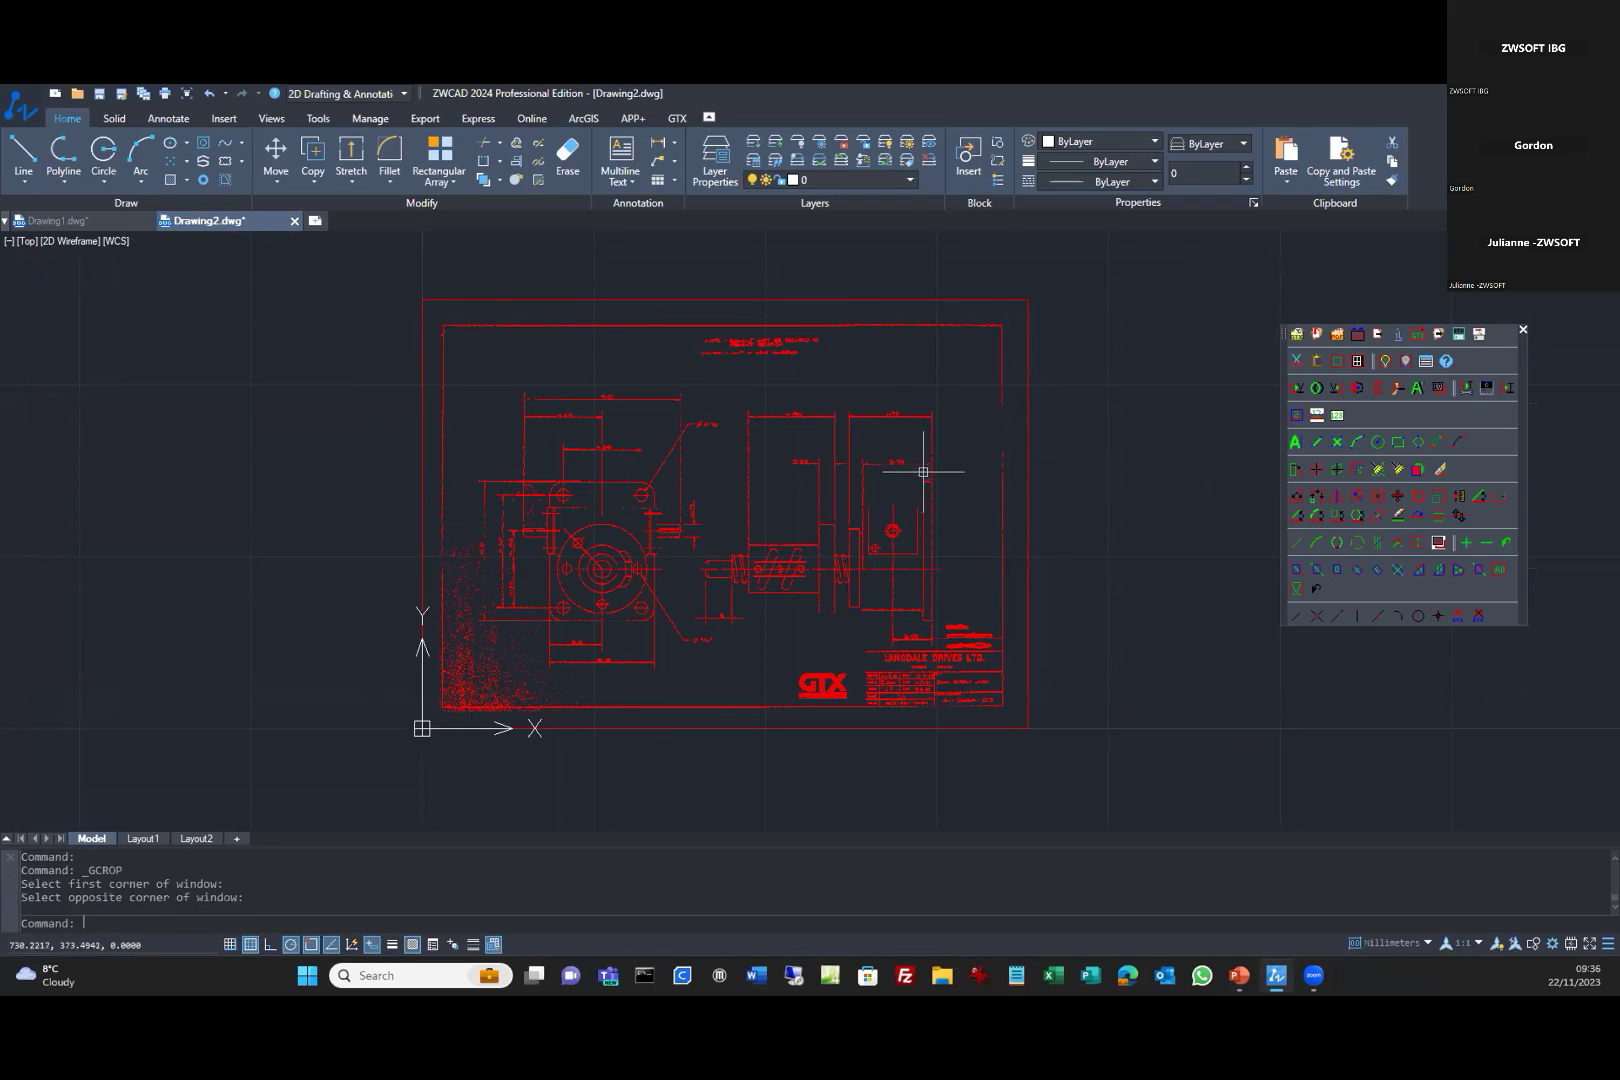
Clean the speckles around the lower-left corner of the ball screw raster with the raster clean command.
scroll(939, 461, up, 3)
scroll(939, 461, down, 1)
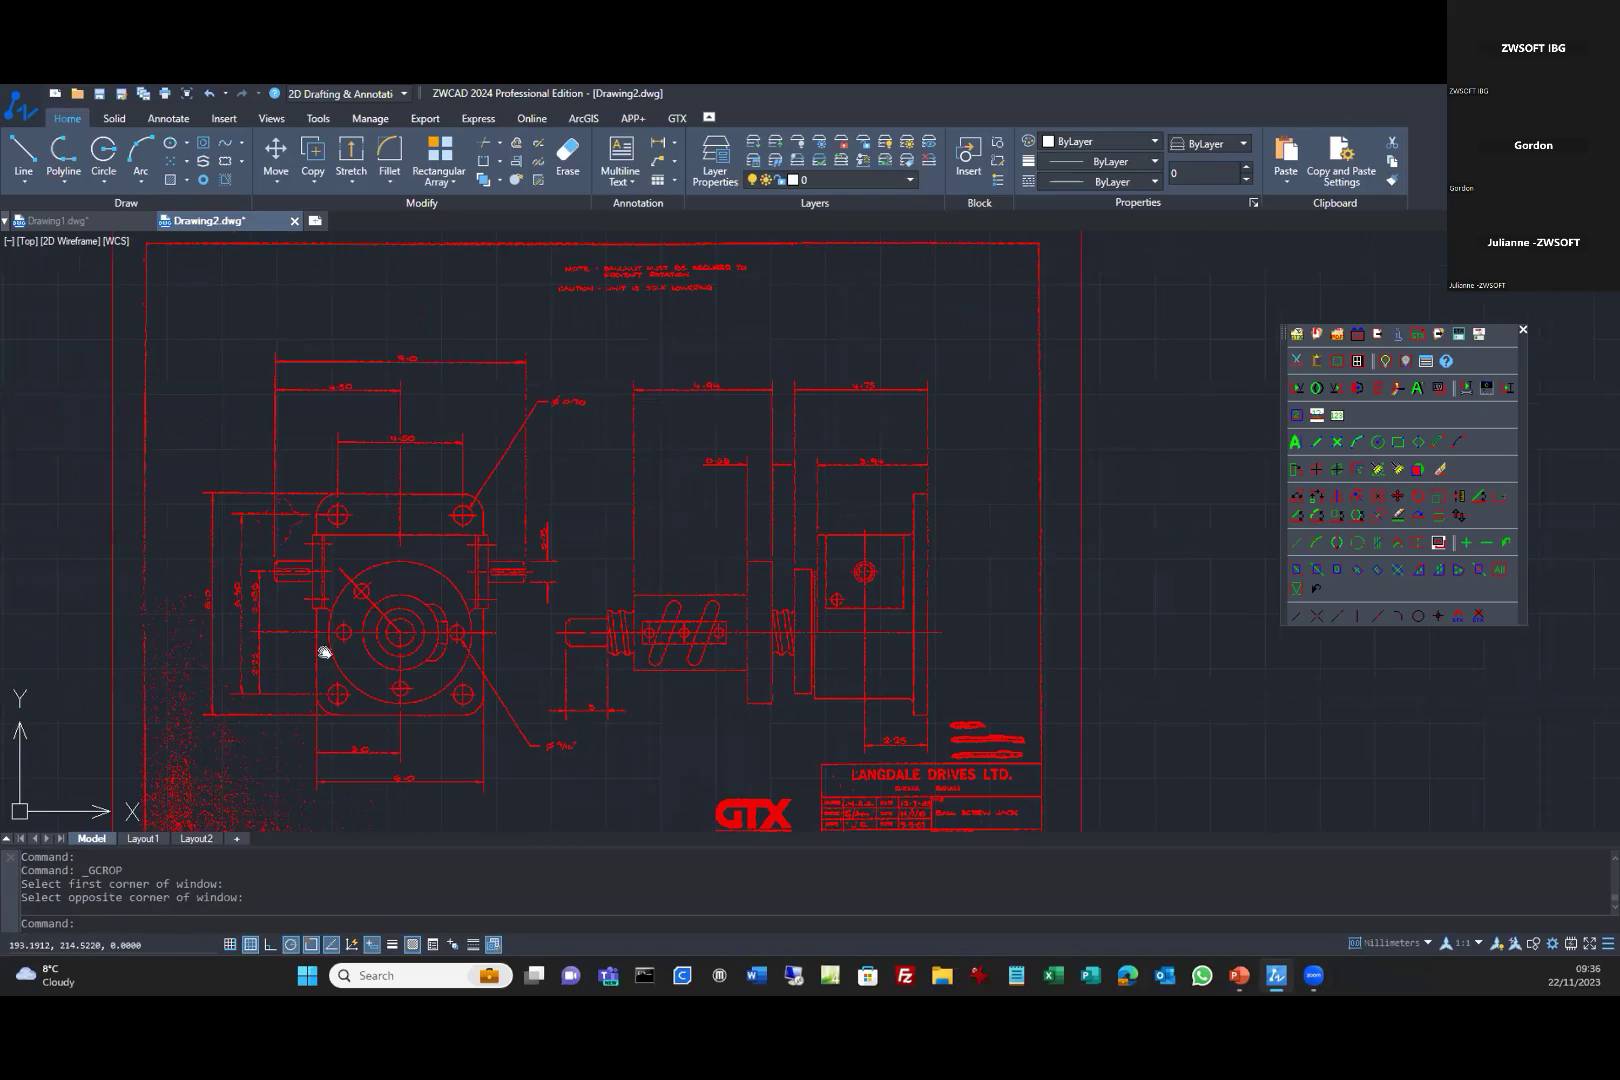
scroll(387, 636, up, 5)
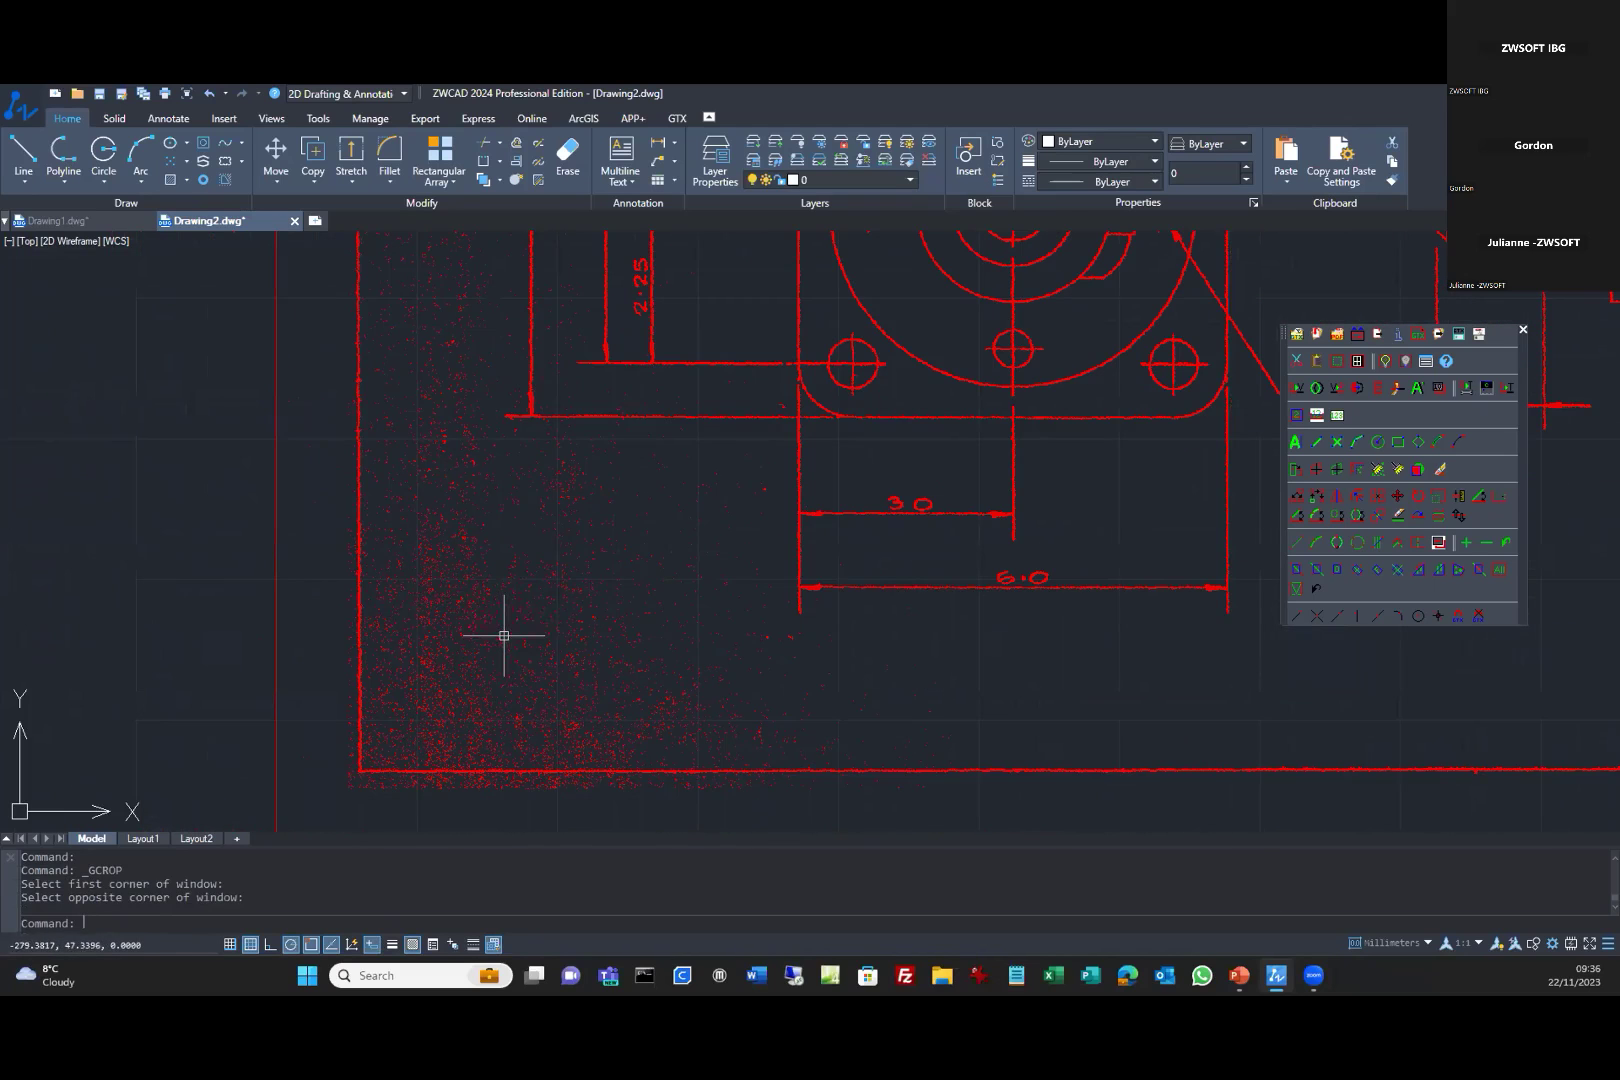
click(1377, 469)
key(Return)
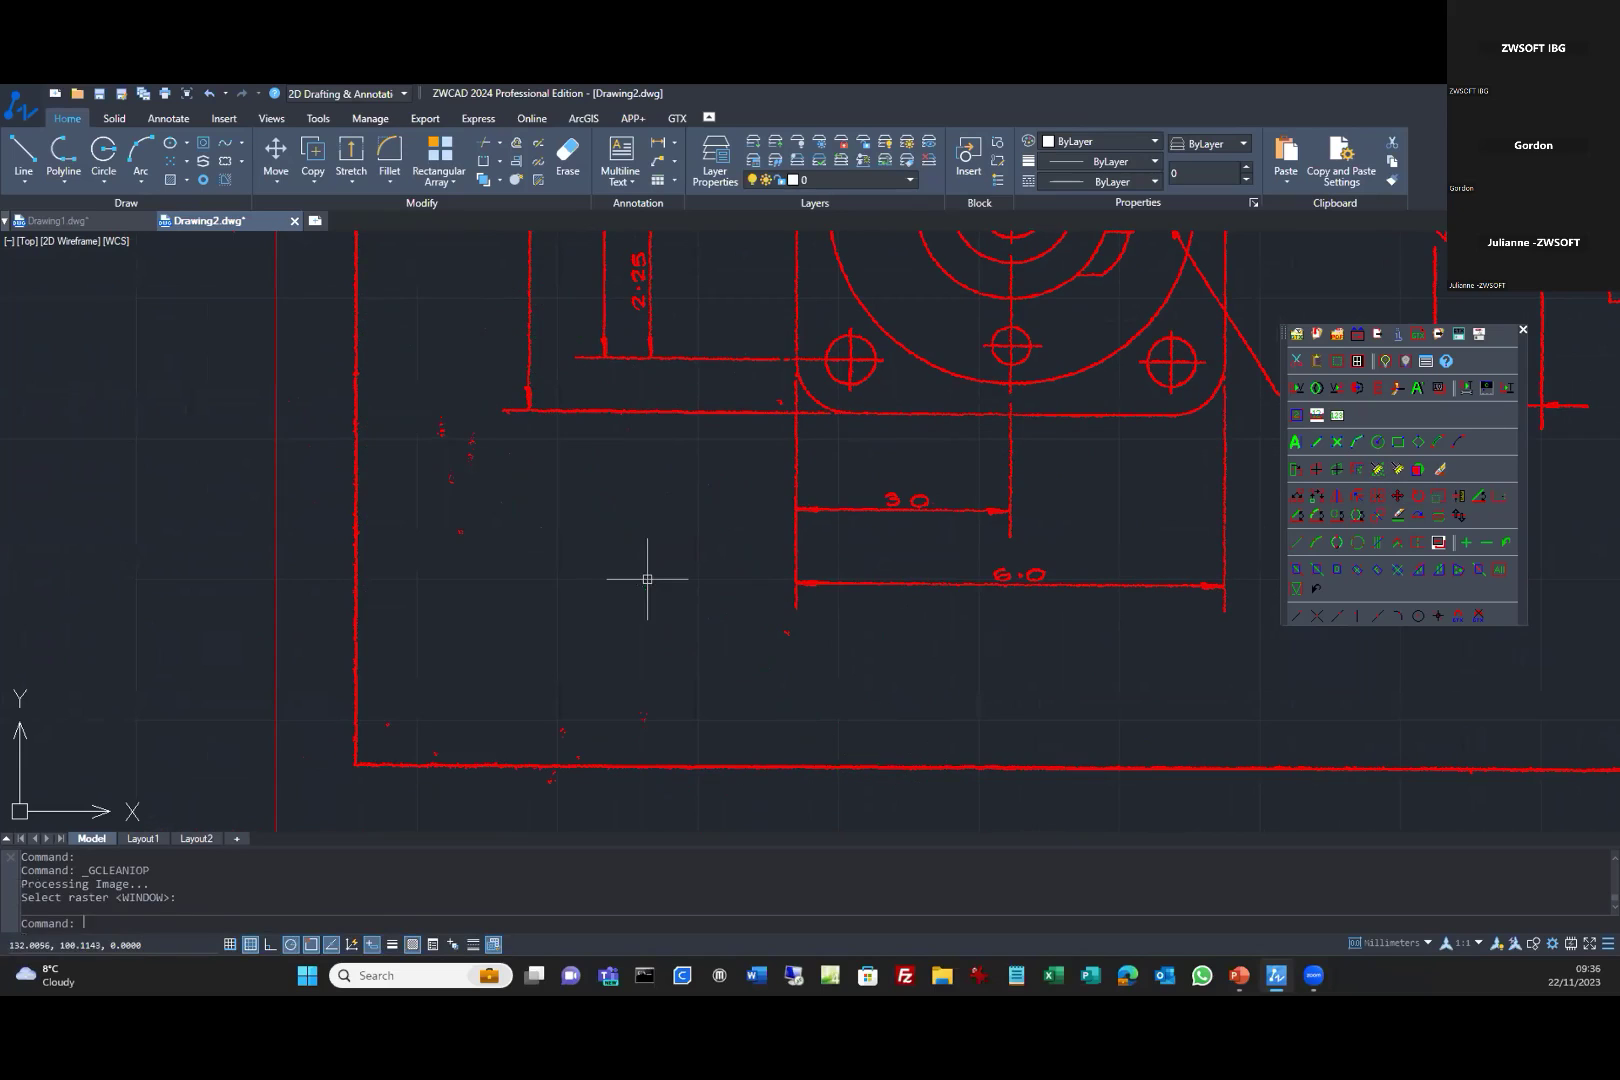
Erase the stain marks crossing the dimension lines beside the upper-left mounting hole, using Erase Raster with an Inside selection window.
scroll(424, 445, up, 5)
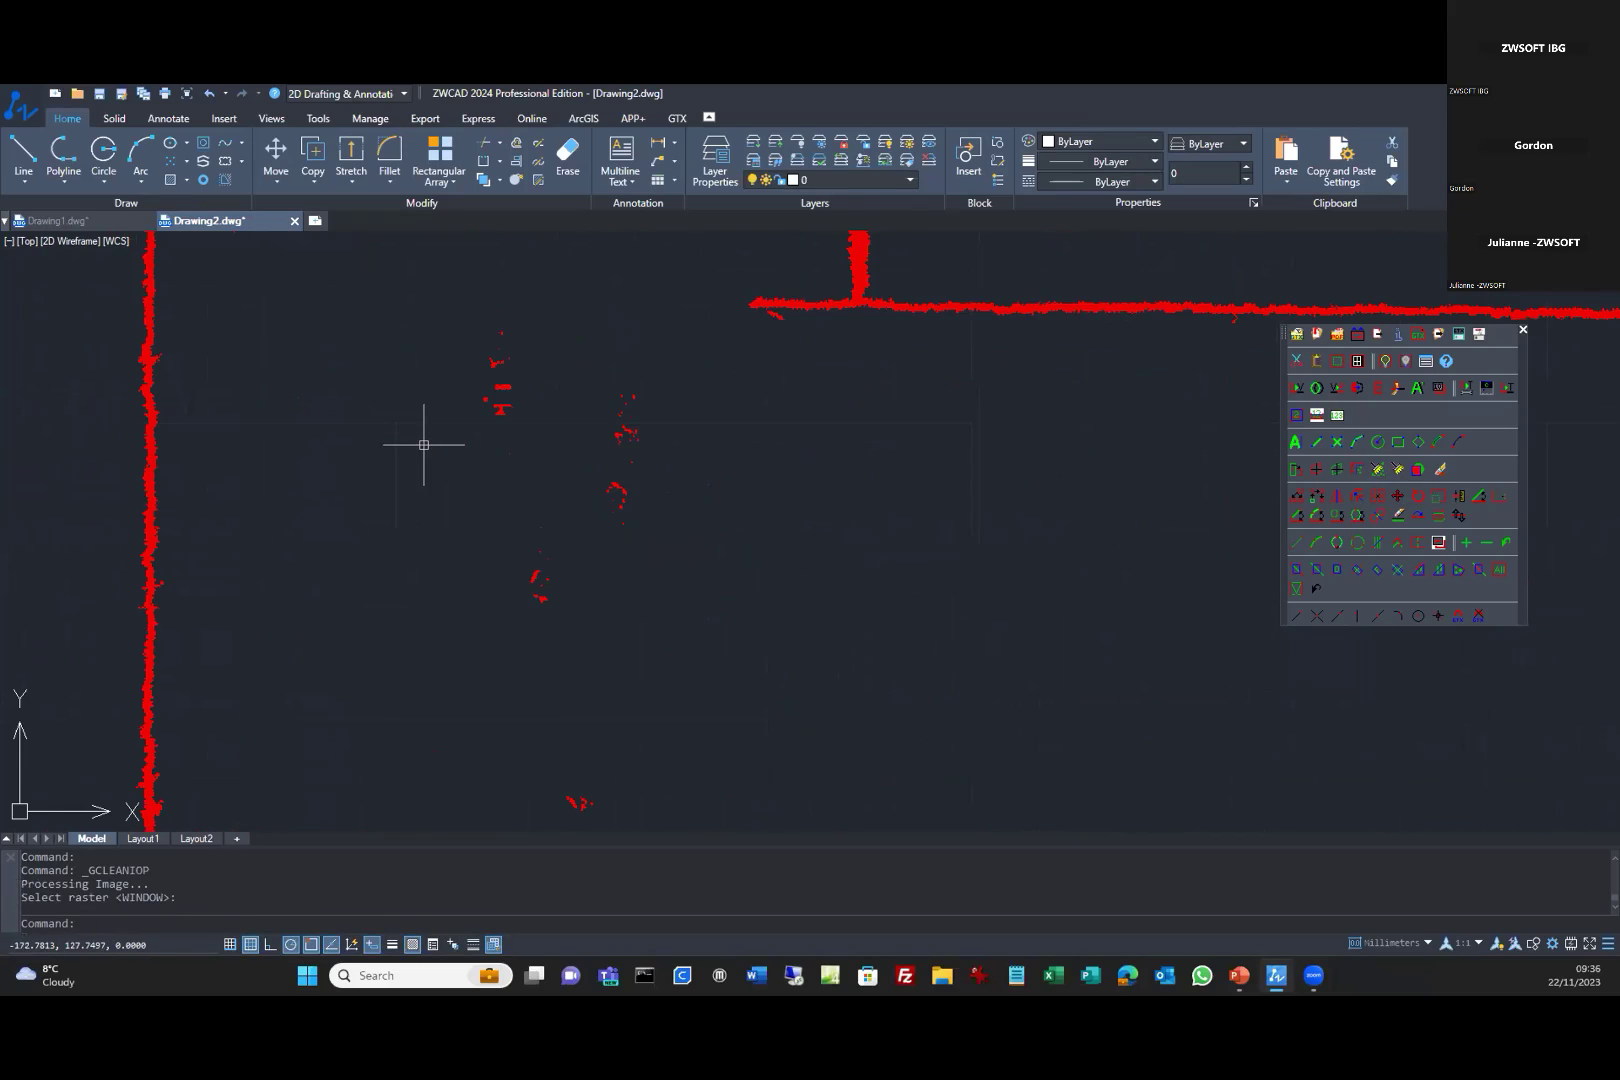
scroll(424, 445, down, 5)
middle_drag(535, 409, 575, 644)
scroll(578, 640, up, 1)
scroll(651, 302, up, 1)
middle_drag(651, 304, 605, 641)
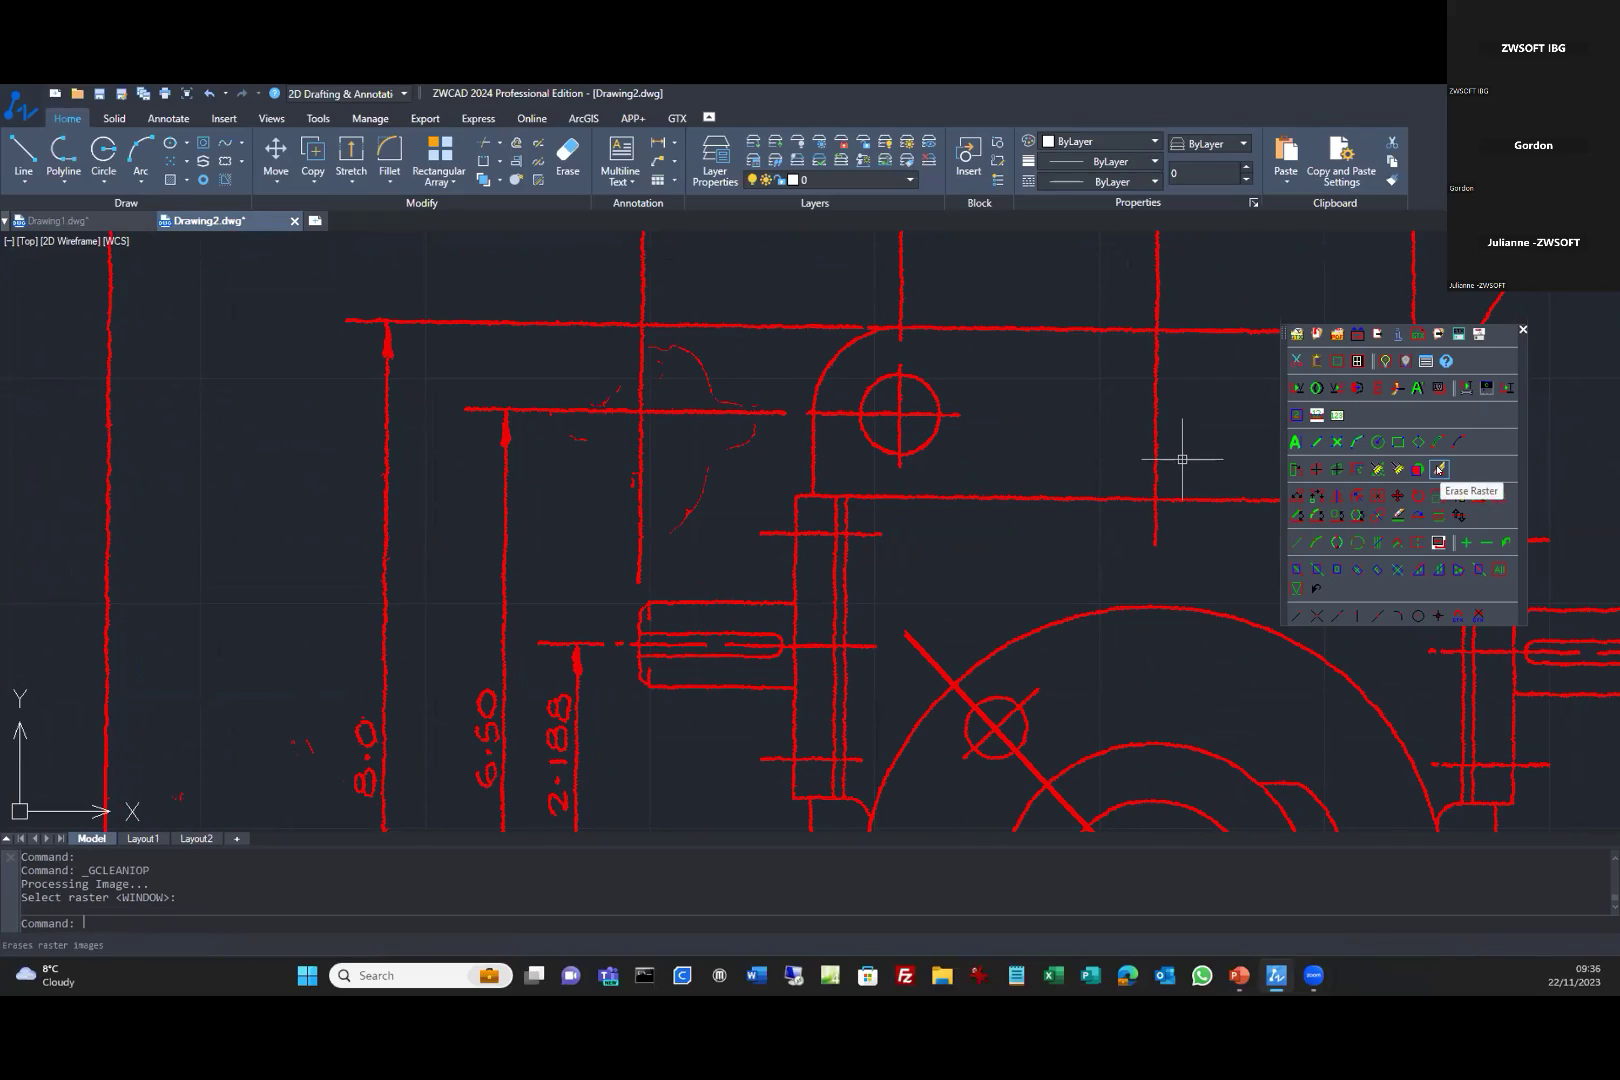
click(1438, 469)
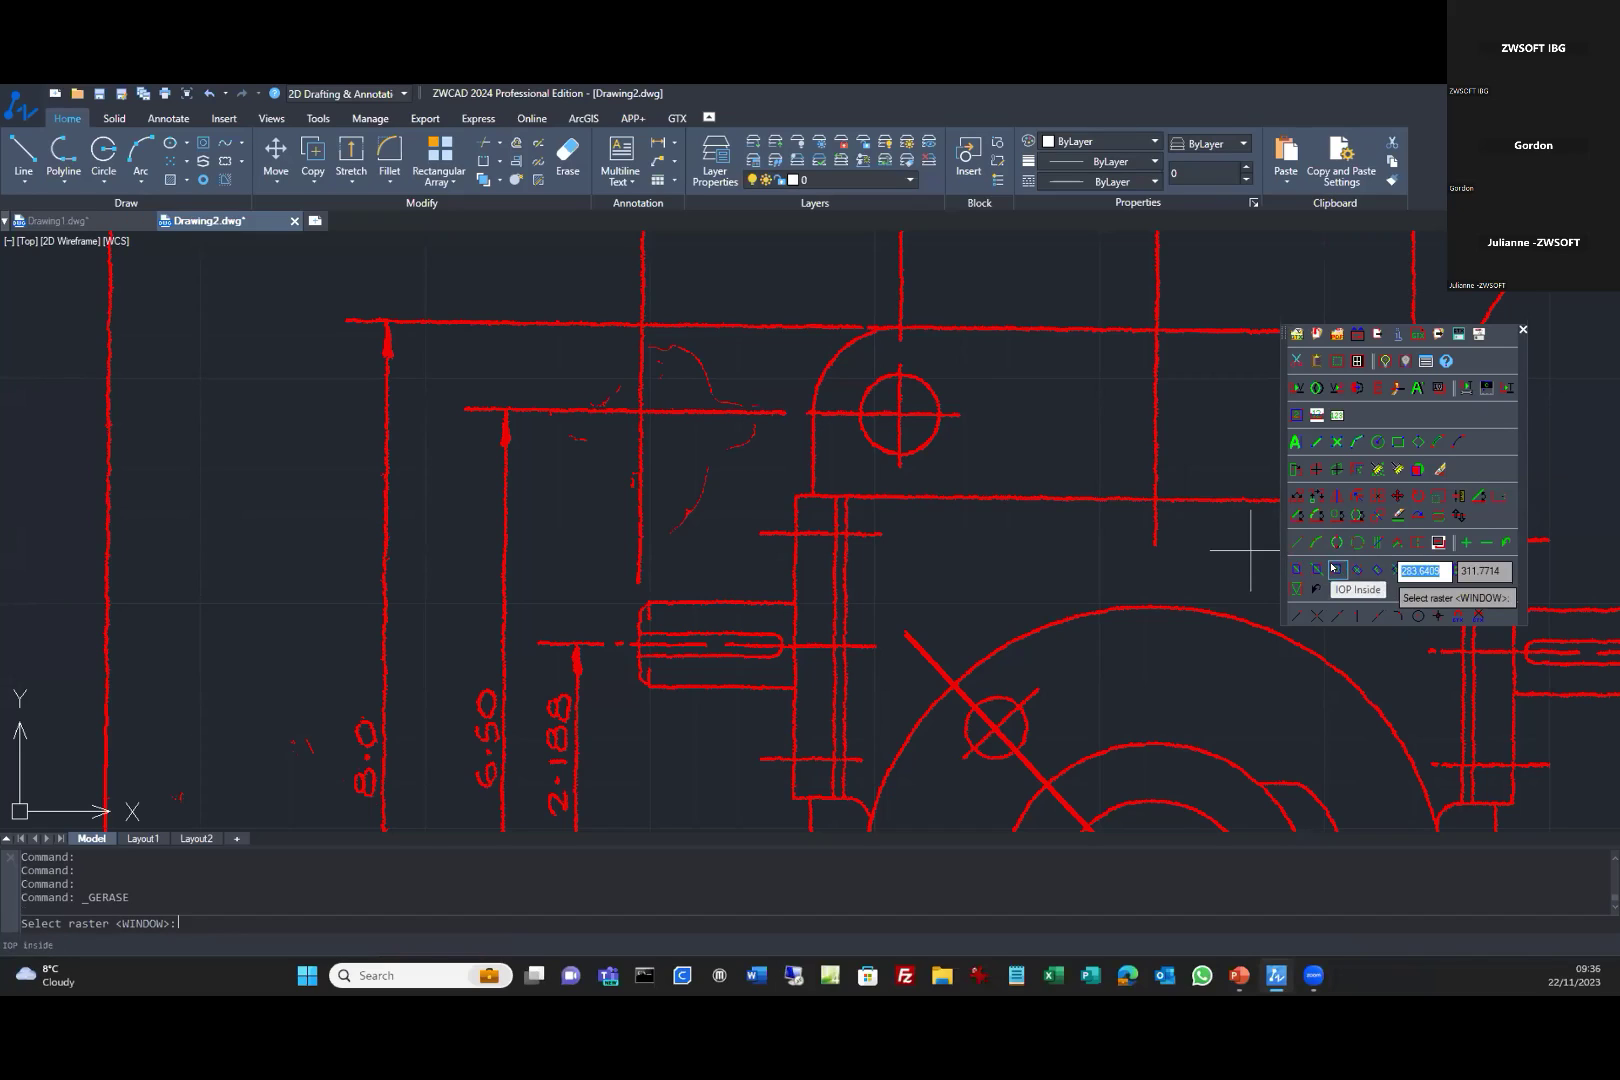
click(1332, 567)
click(519, 298)
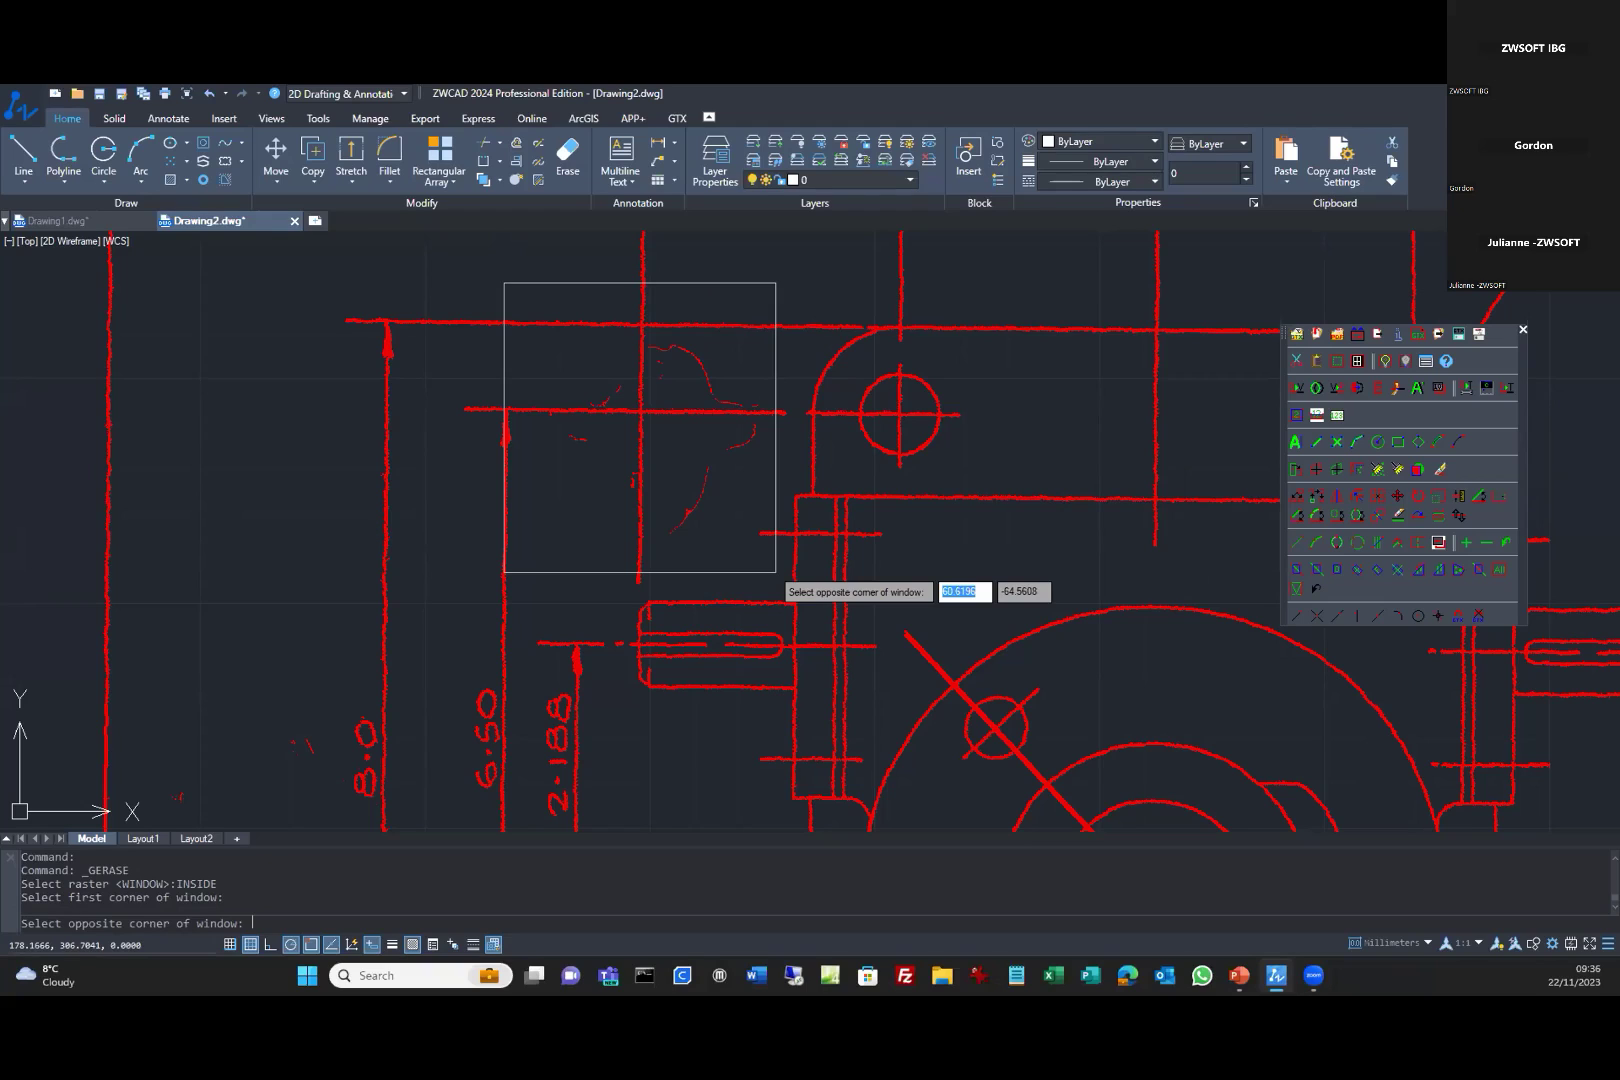
click(776, 572)
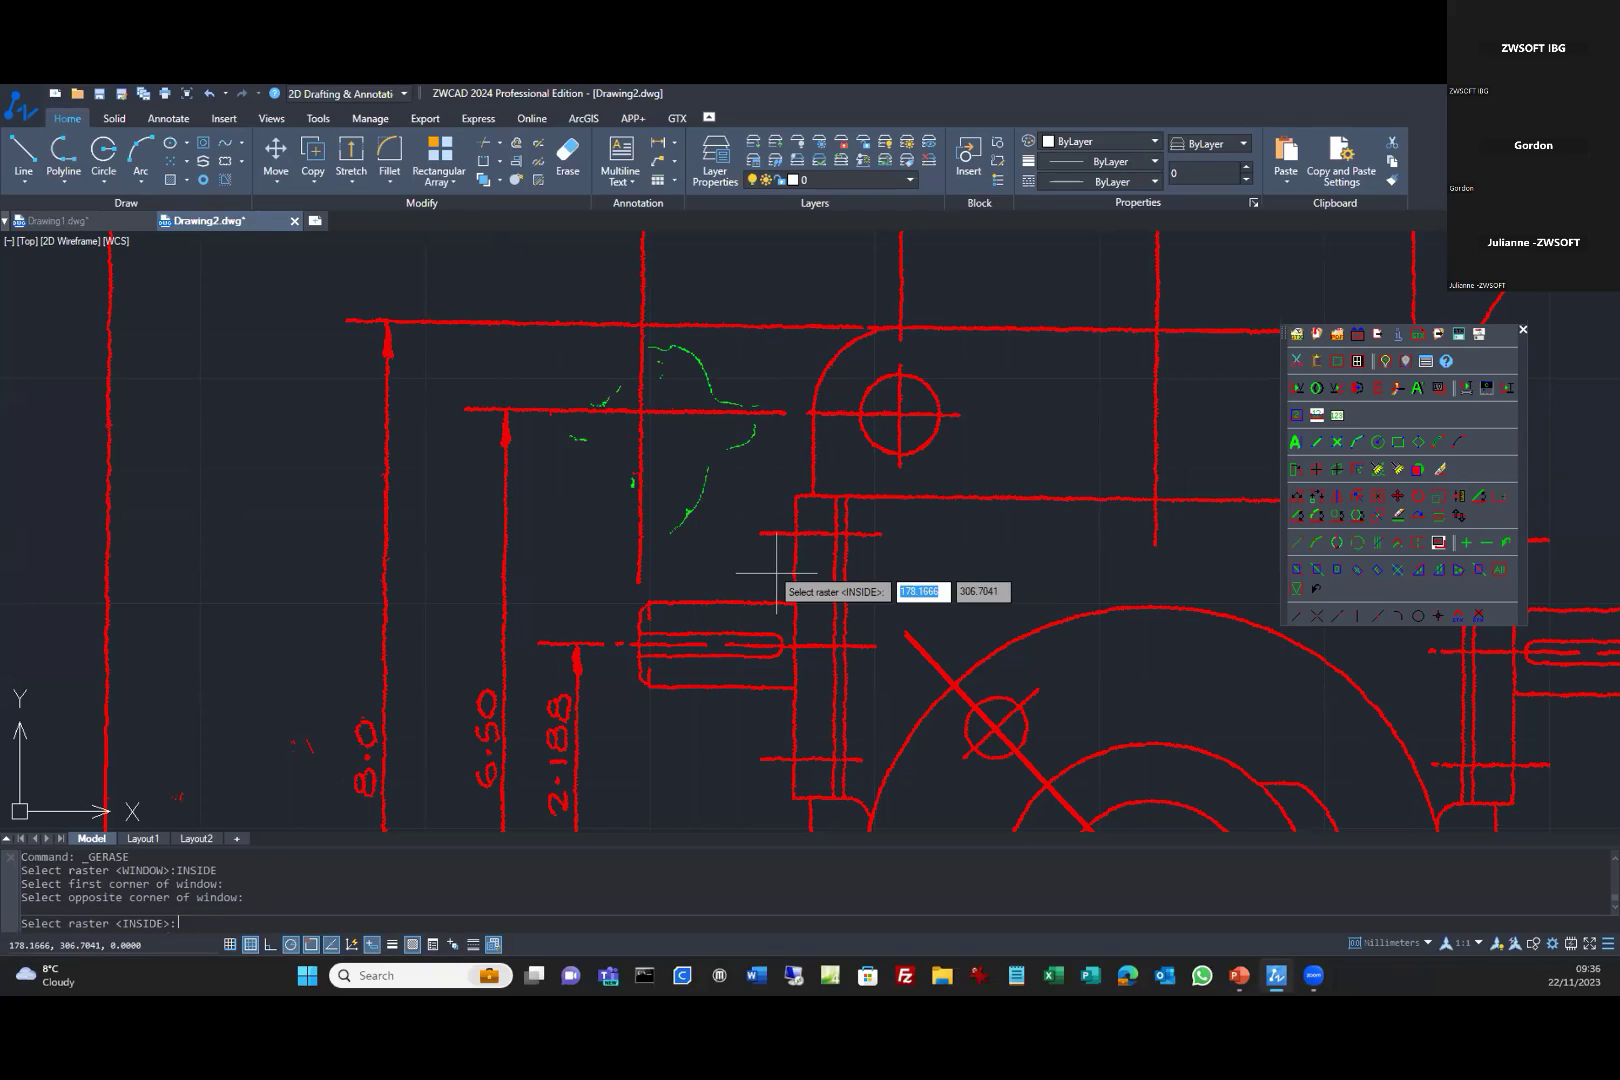
key(Return)
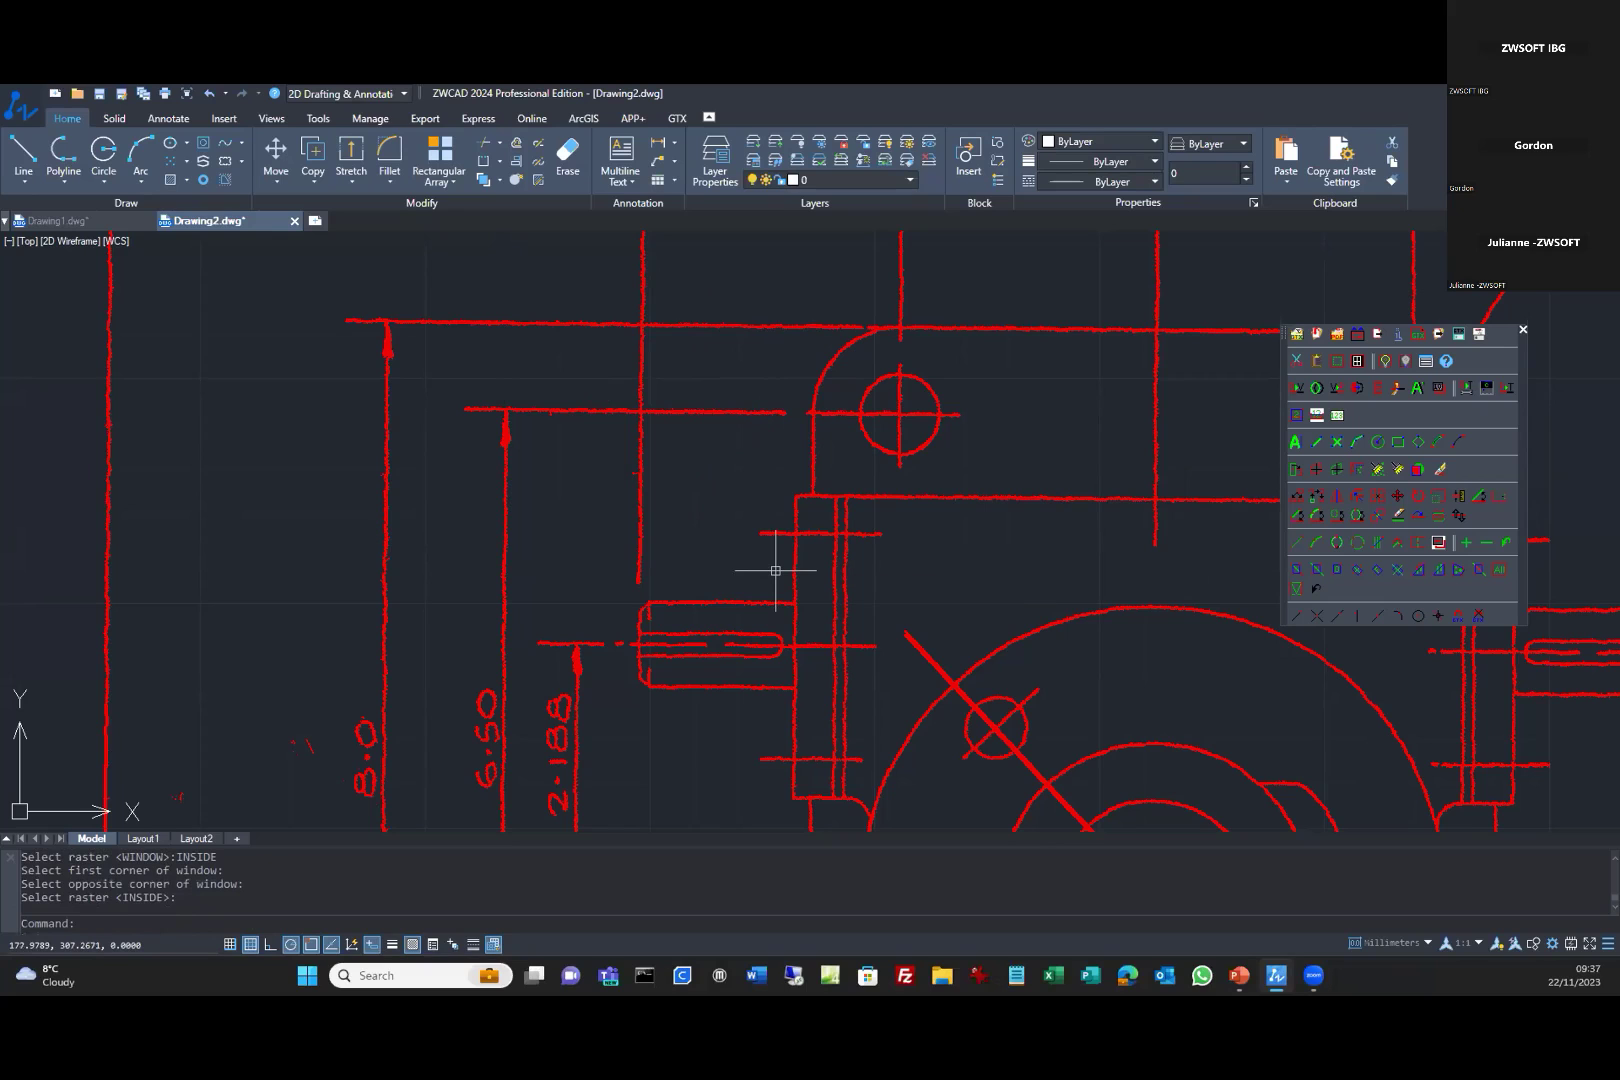
scroll(776, 571, down, 5)
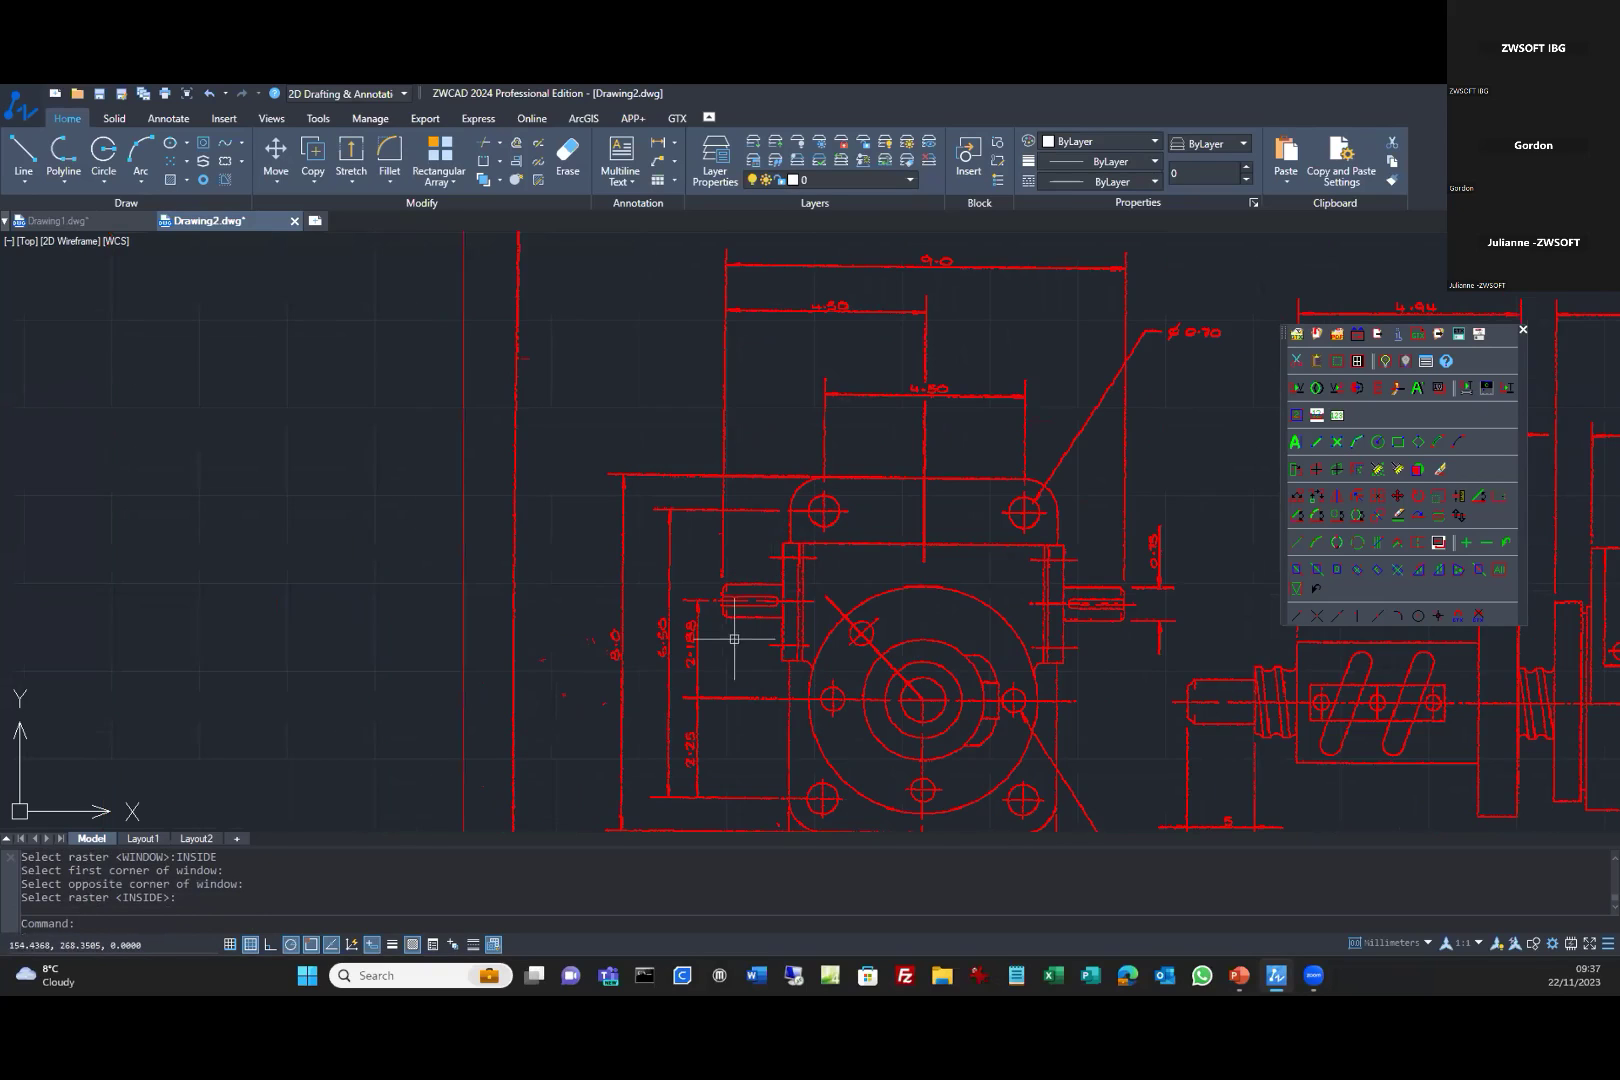
scroll(1015, 554, down, 2)
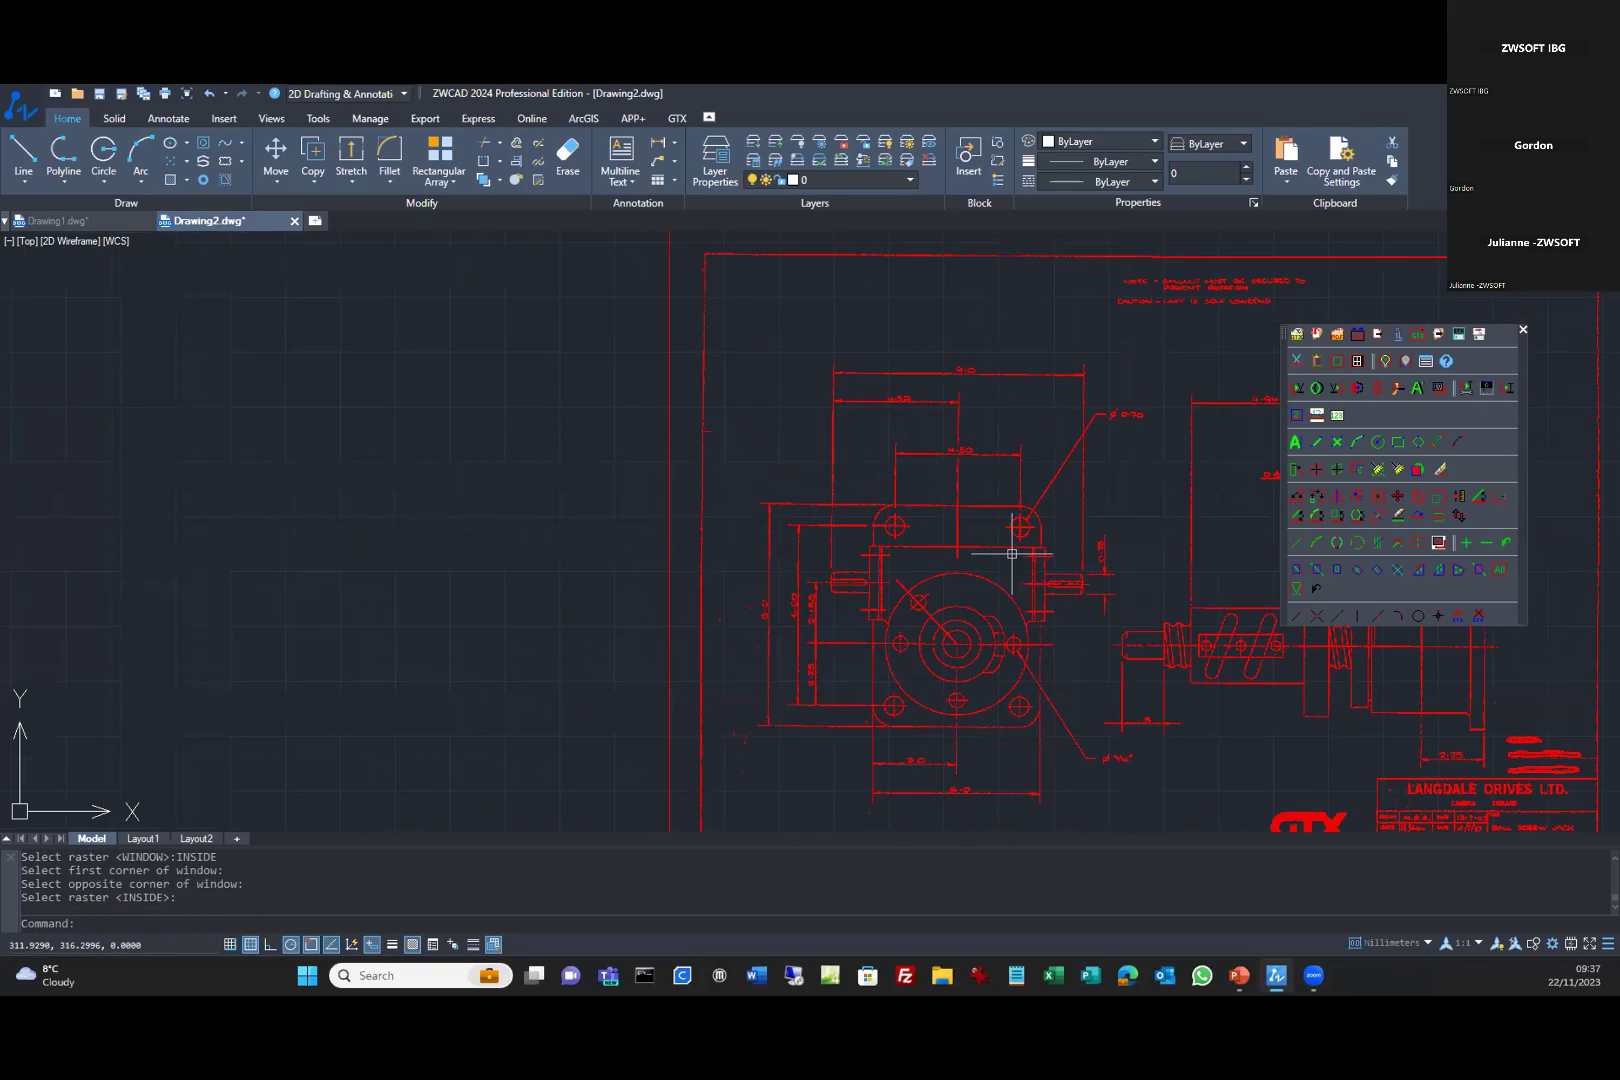
middle_drag(1012, 554, 691, 537)
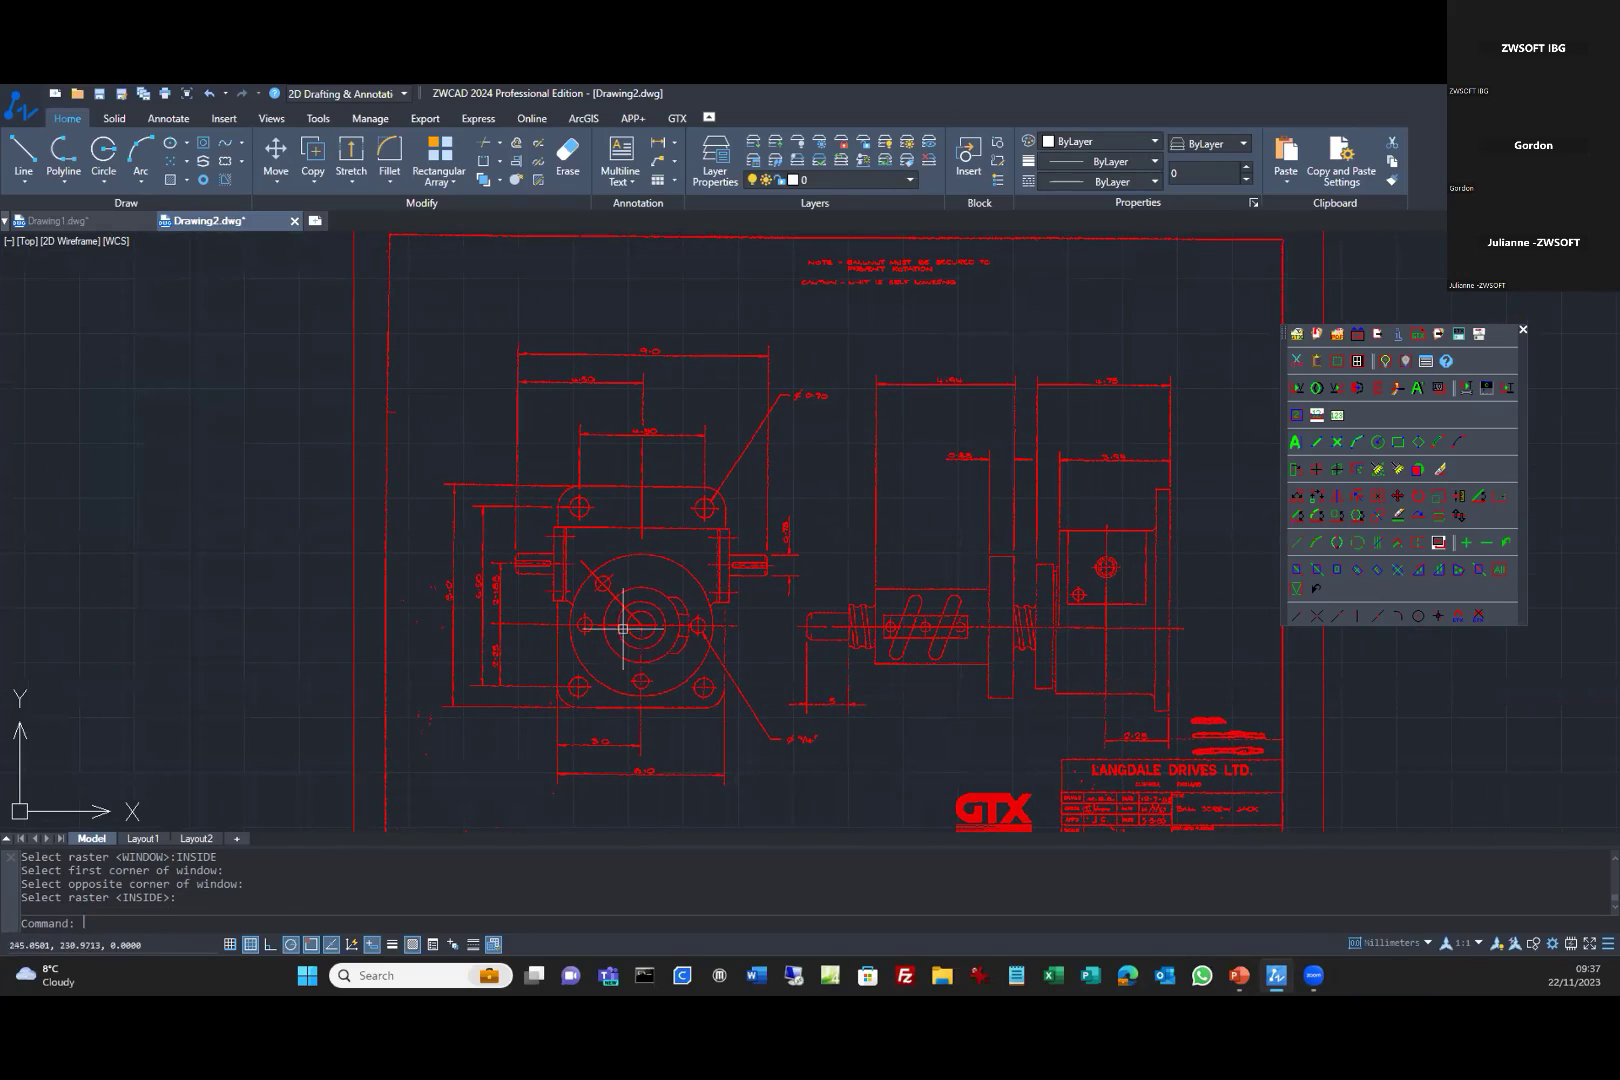
click(481, 439)
click(632, 554)
click(939, 707)
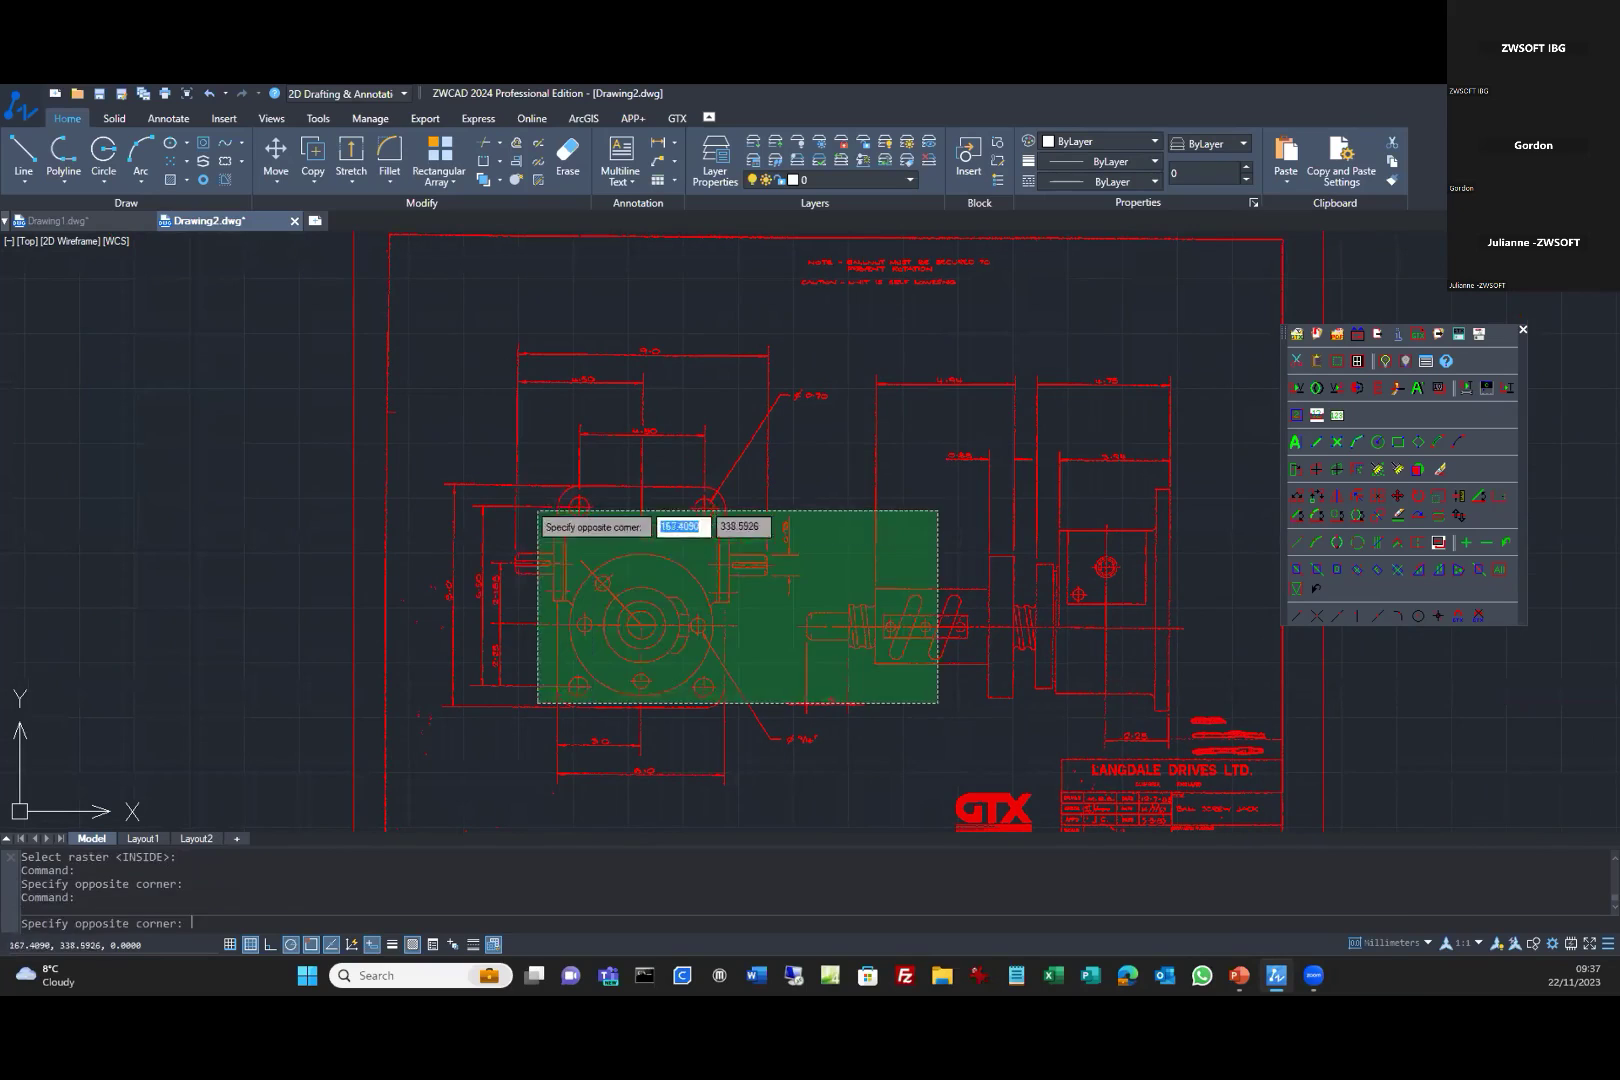
click(433, 438)
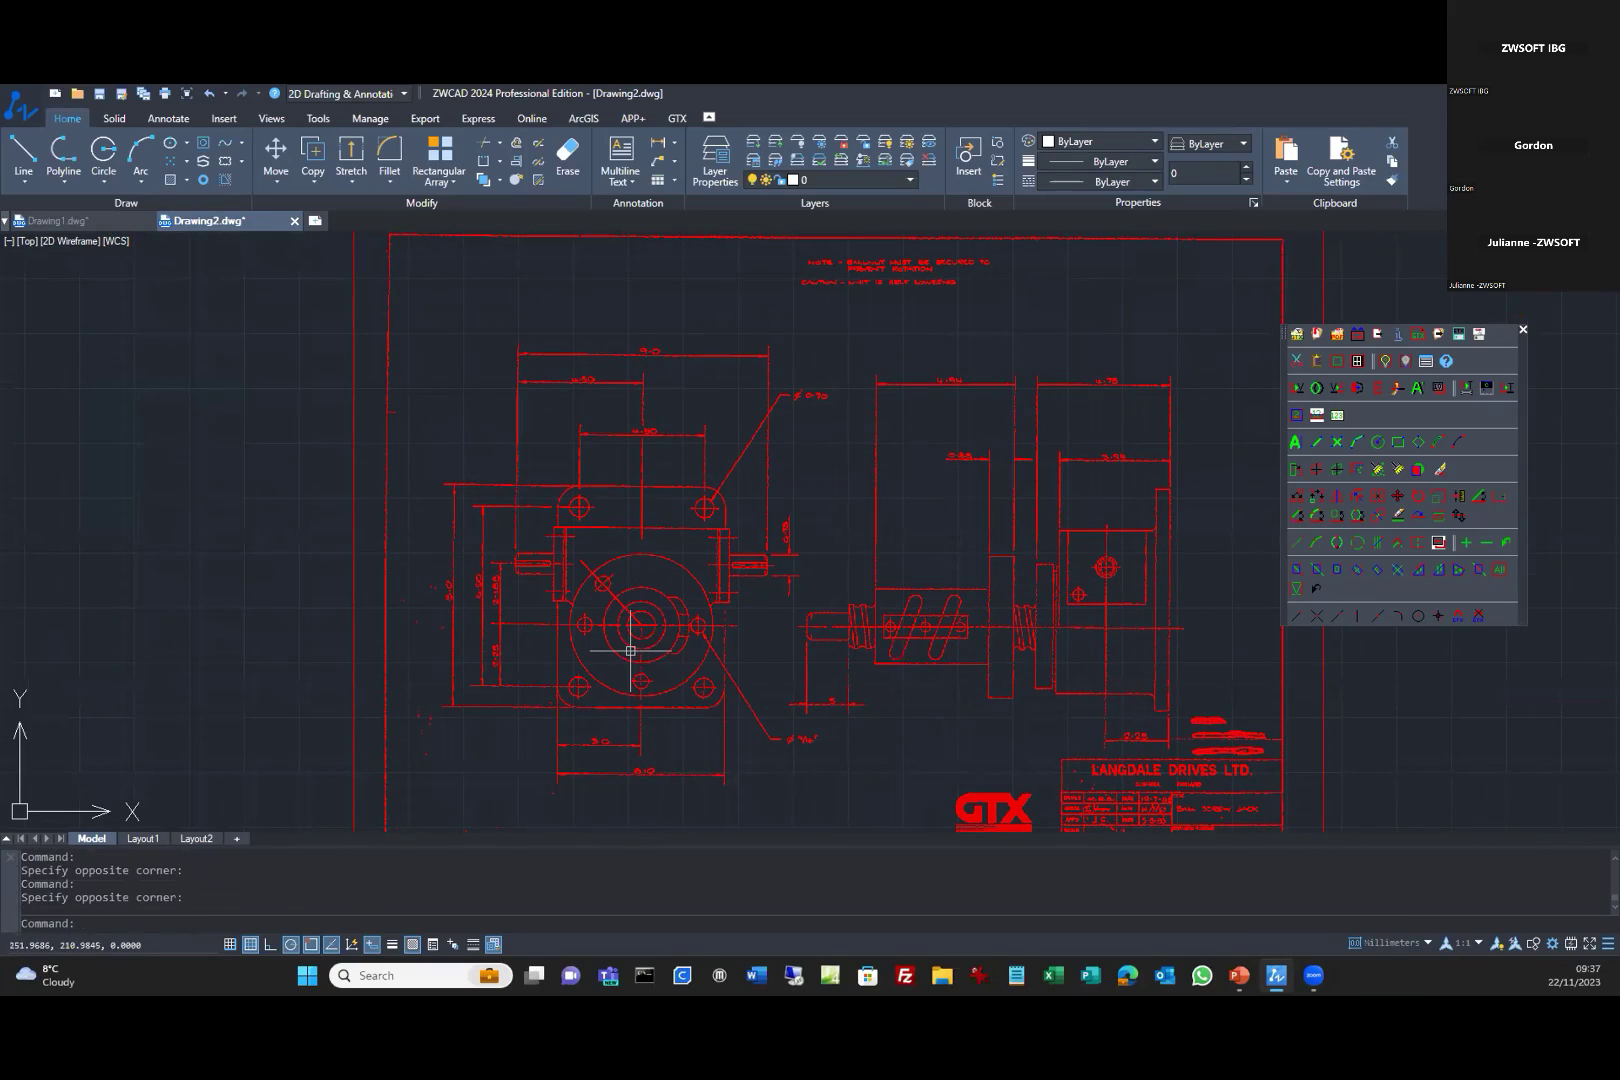
Start raster Rotate and select the flange's diagonal centreline as a line, plus the small hole on it with an Inside window.
scroll(630, 651, up, 2)
scroll(630, 651, up, 2)
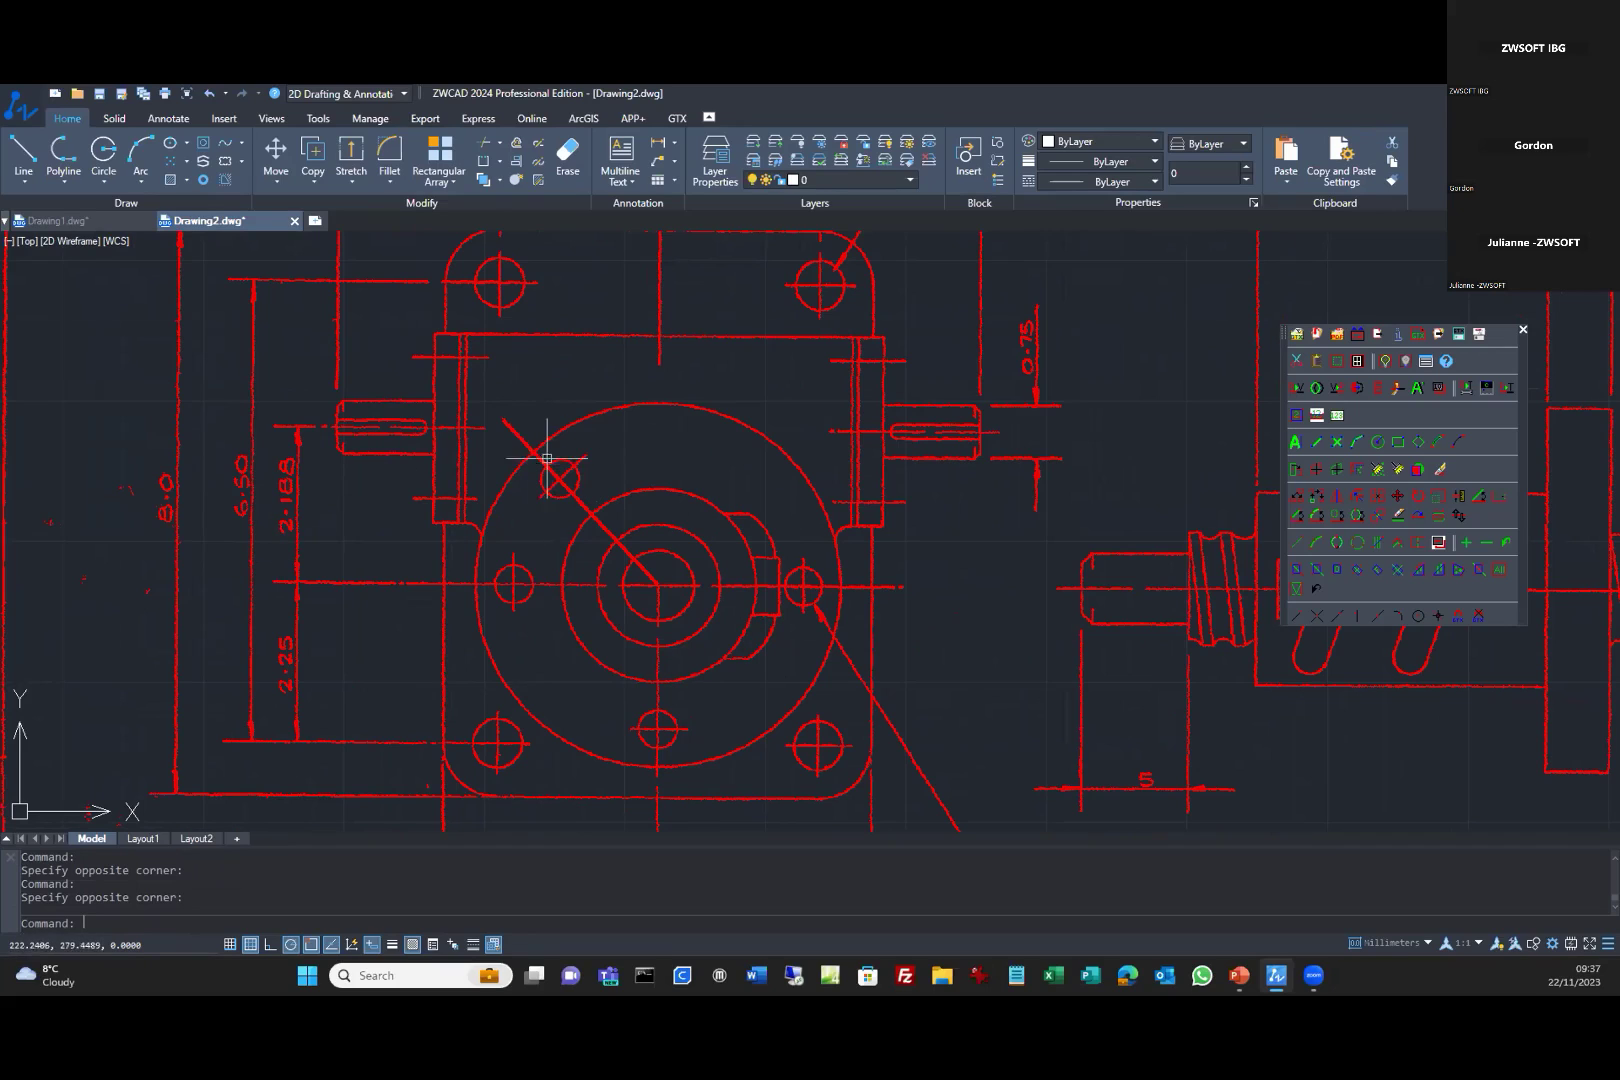
click(1419, 497)
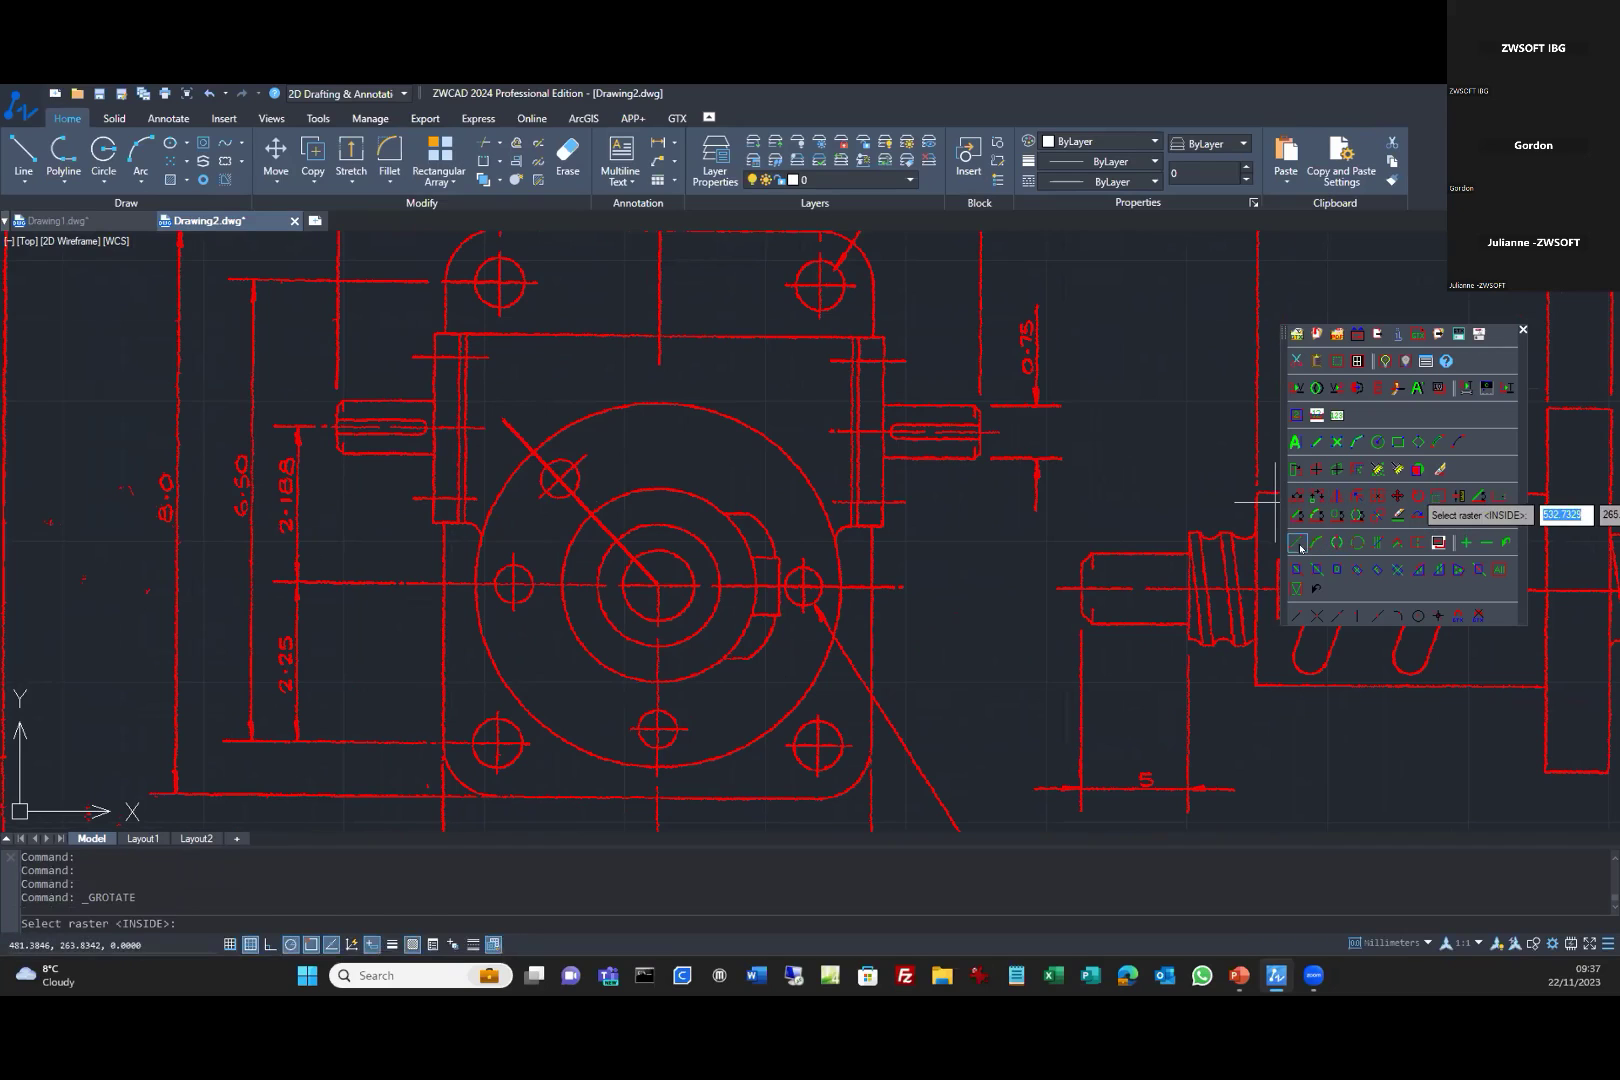
click(656, 582)
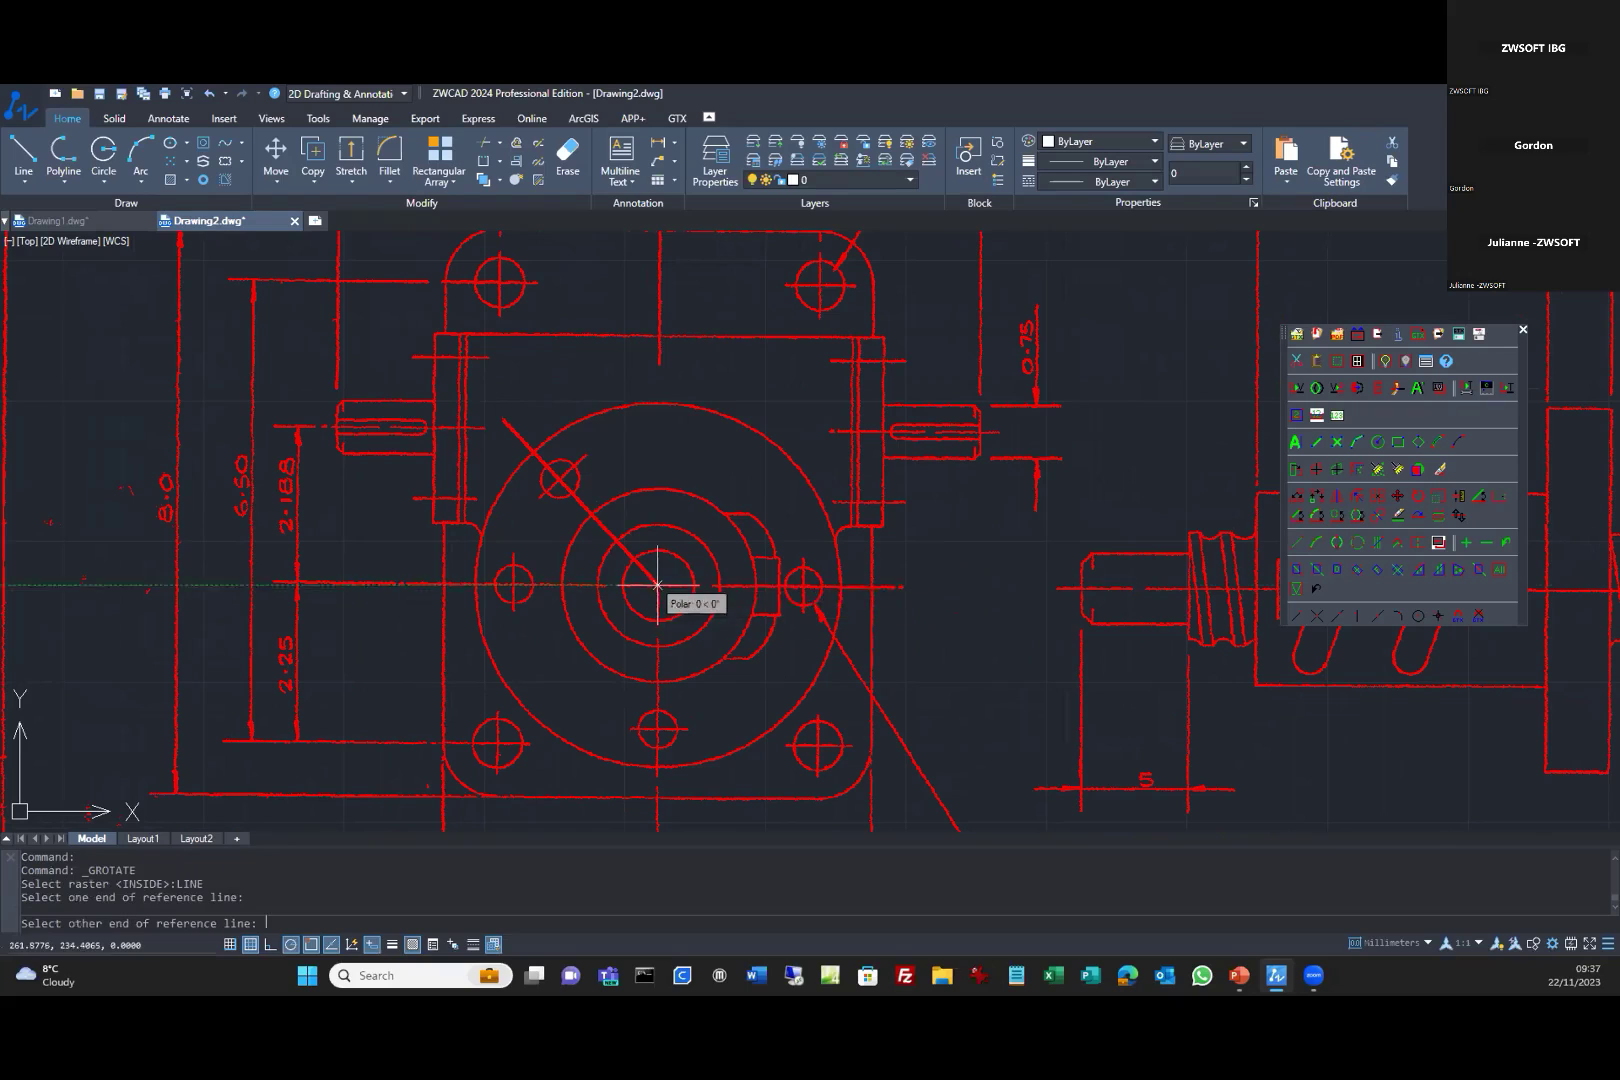
click(482, 397)
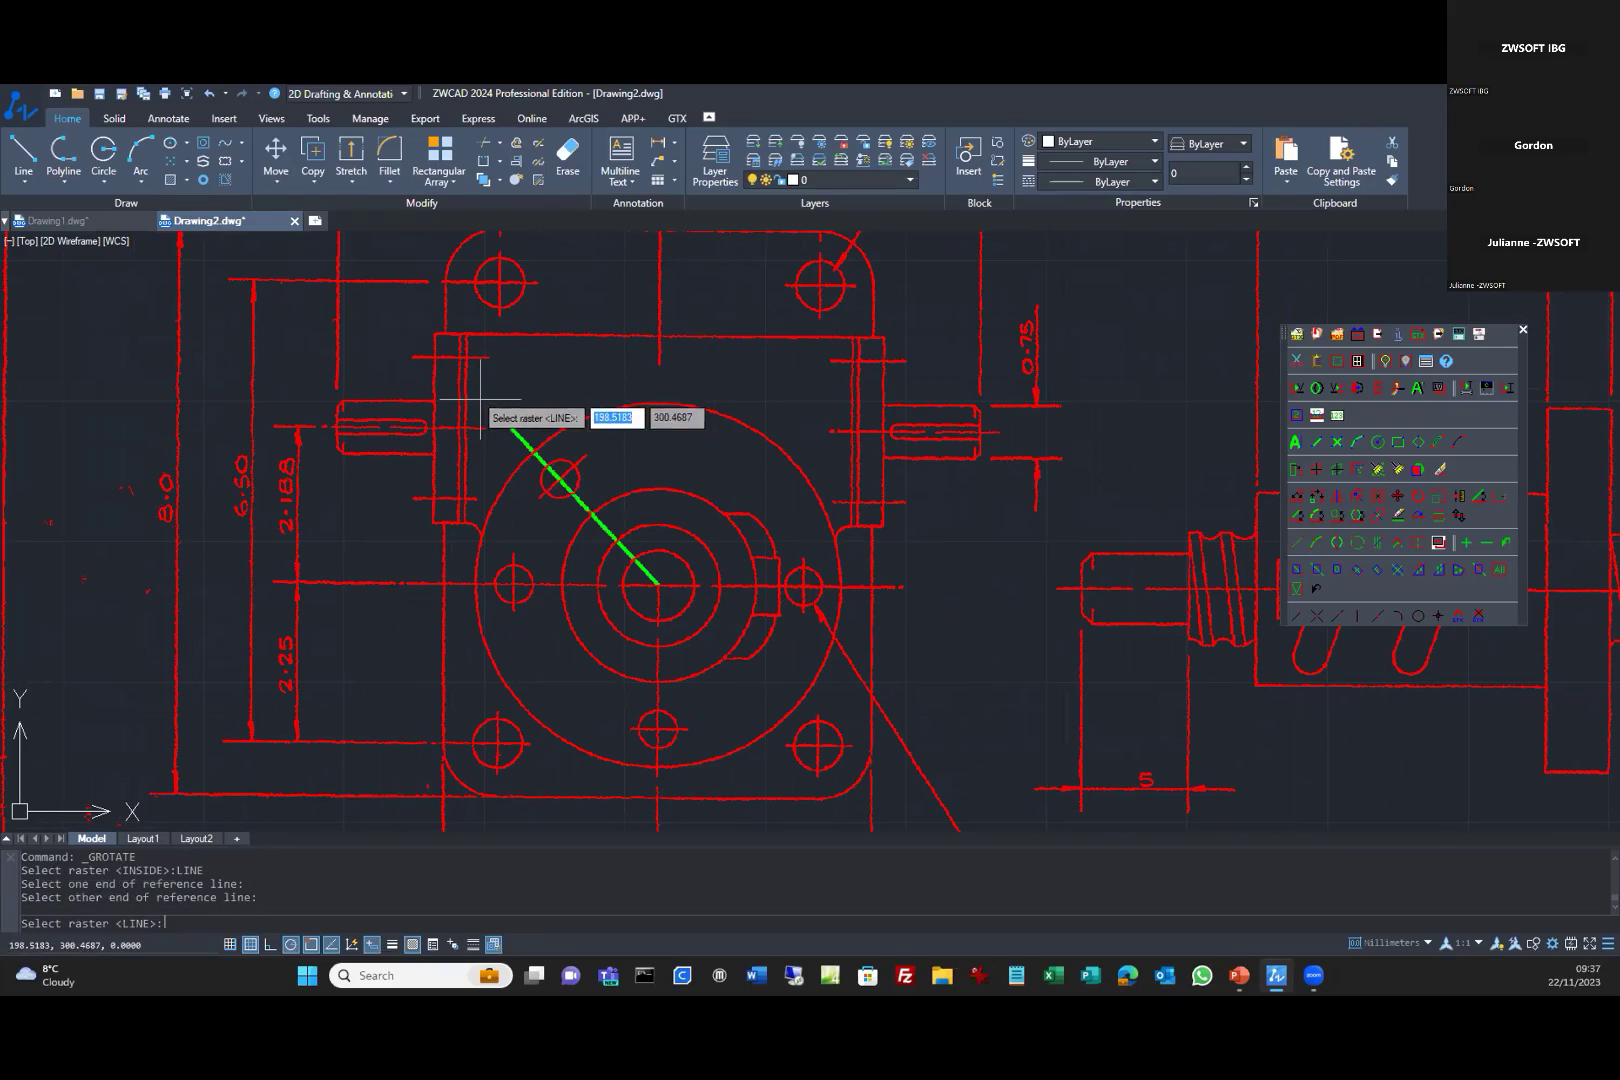
click(1334, 572)
click(481, 398)
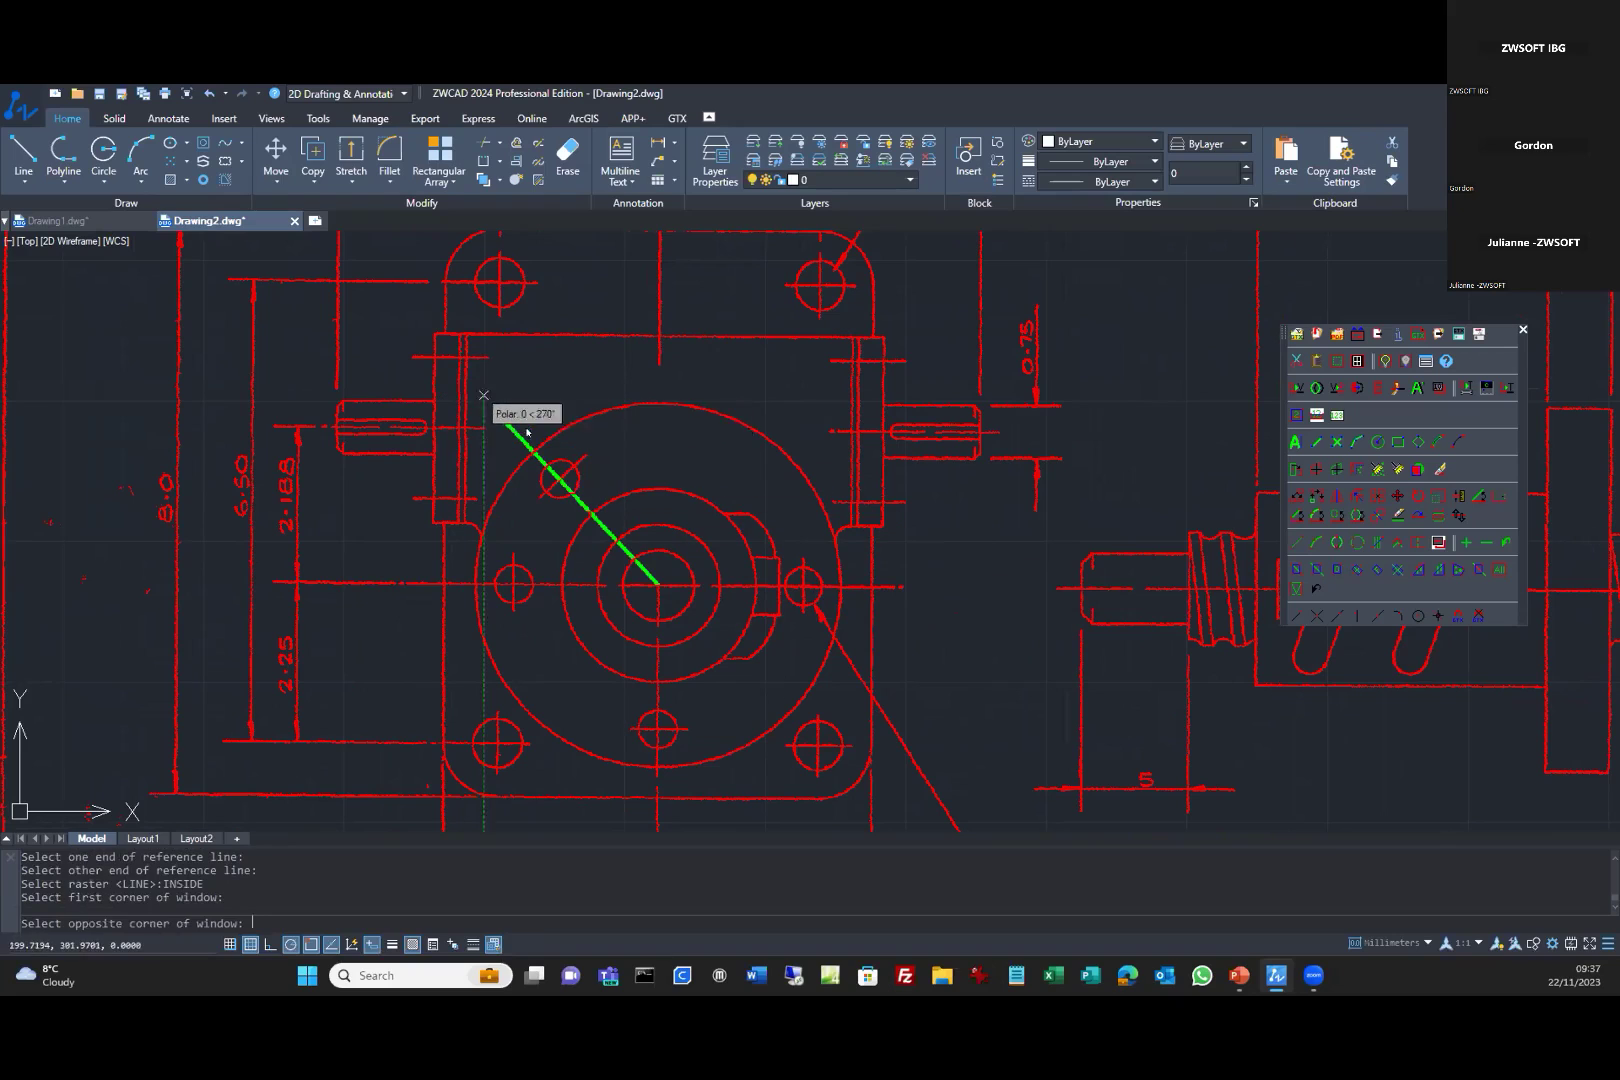
click(648, 537)
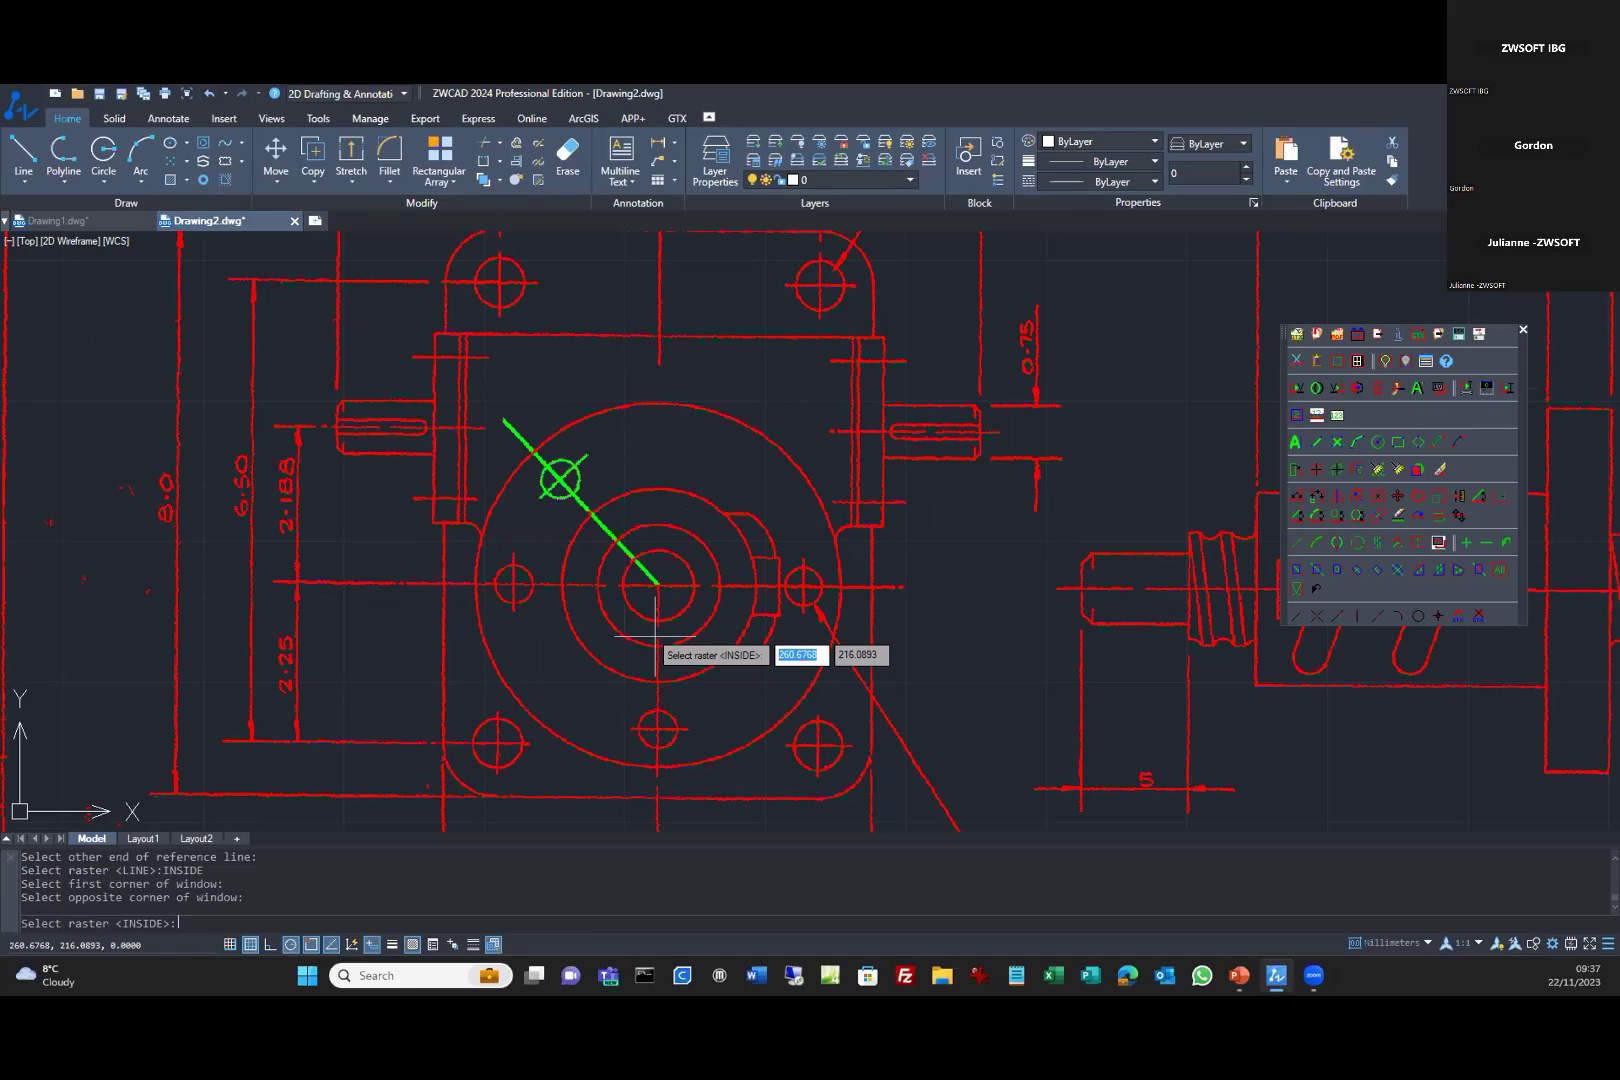
key(Return)
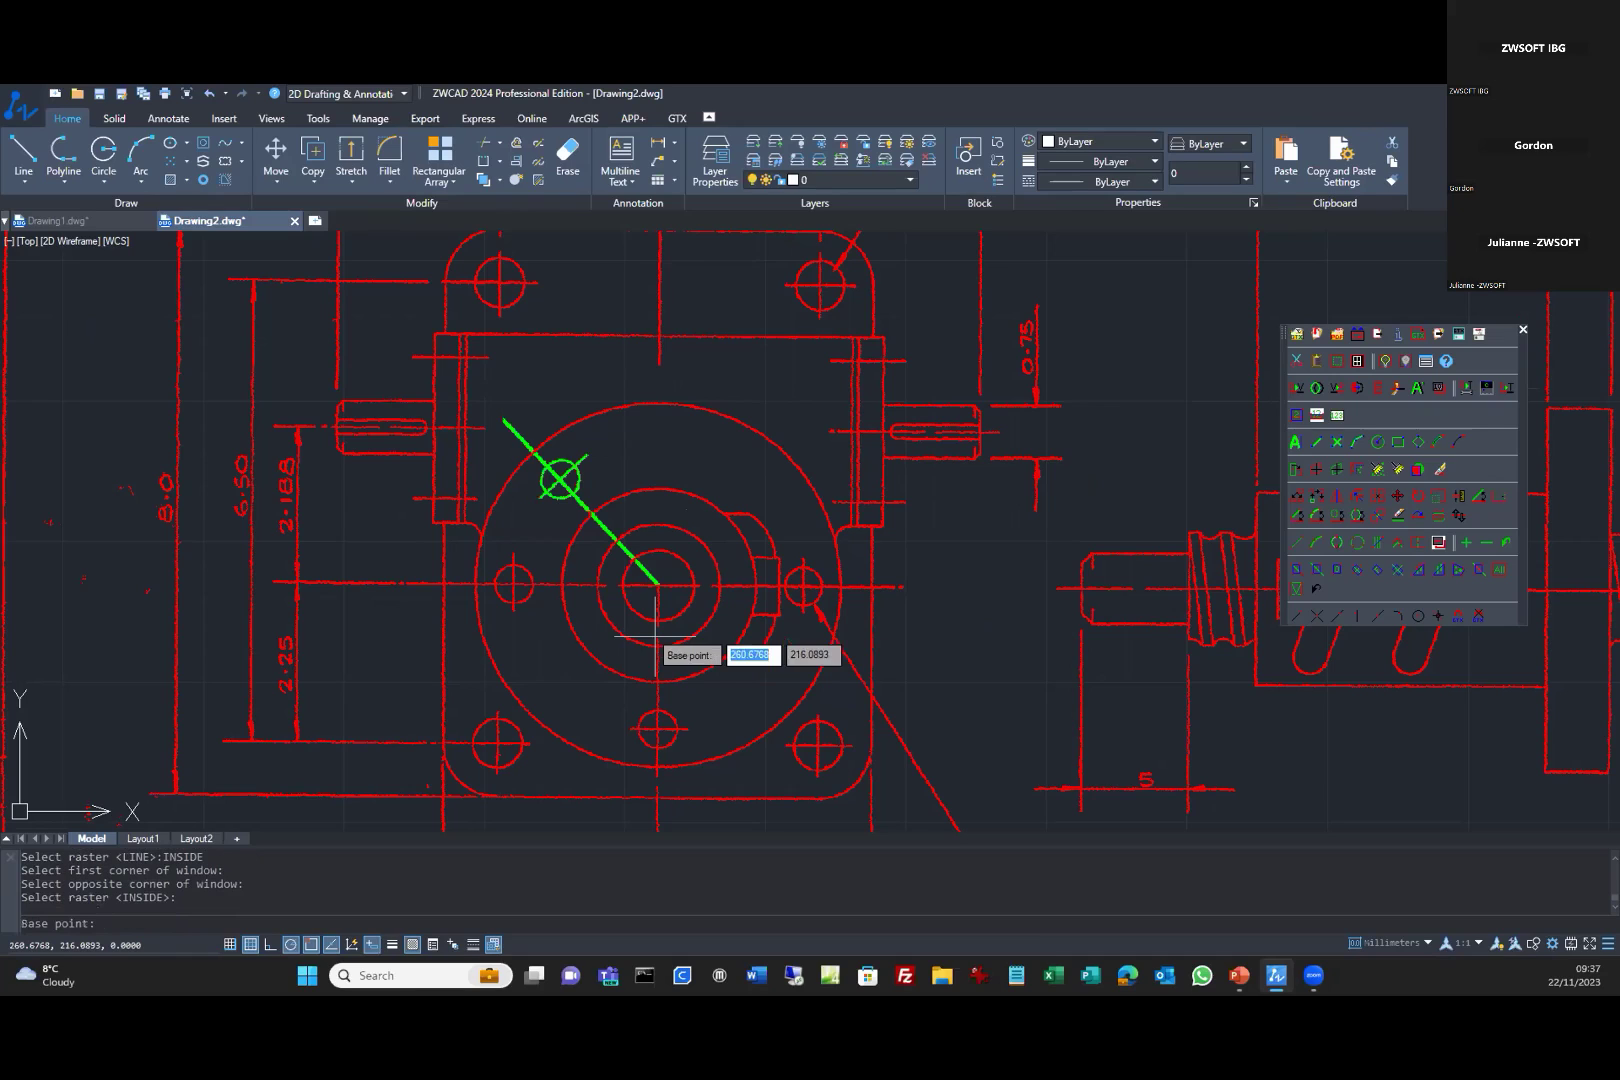
Rotate the selected hole and centreline about the flange centre by reference, from the diagonal to vertically upward, deleting the old objects.
click(658, 584)
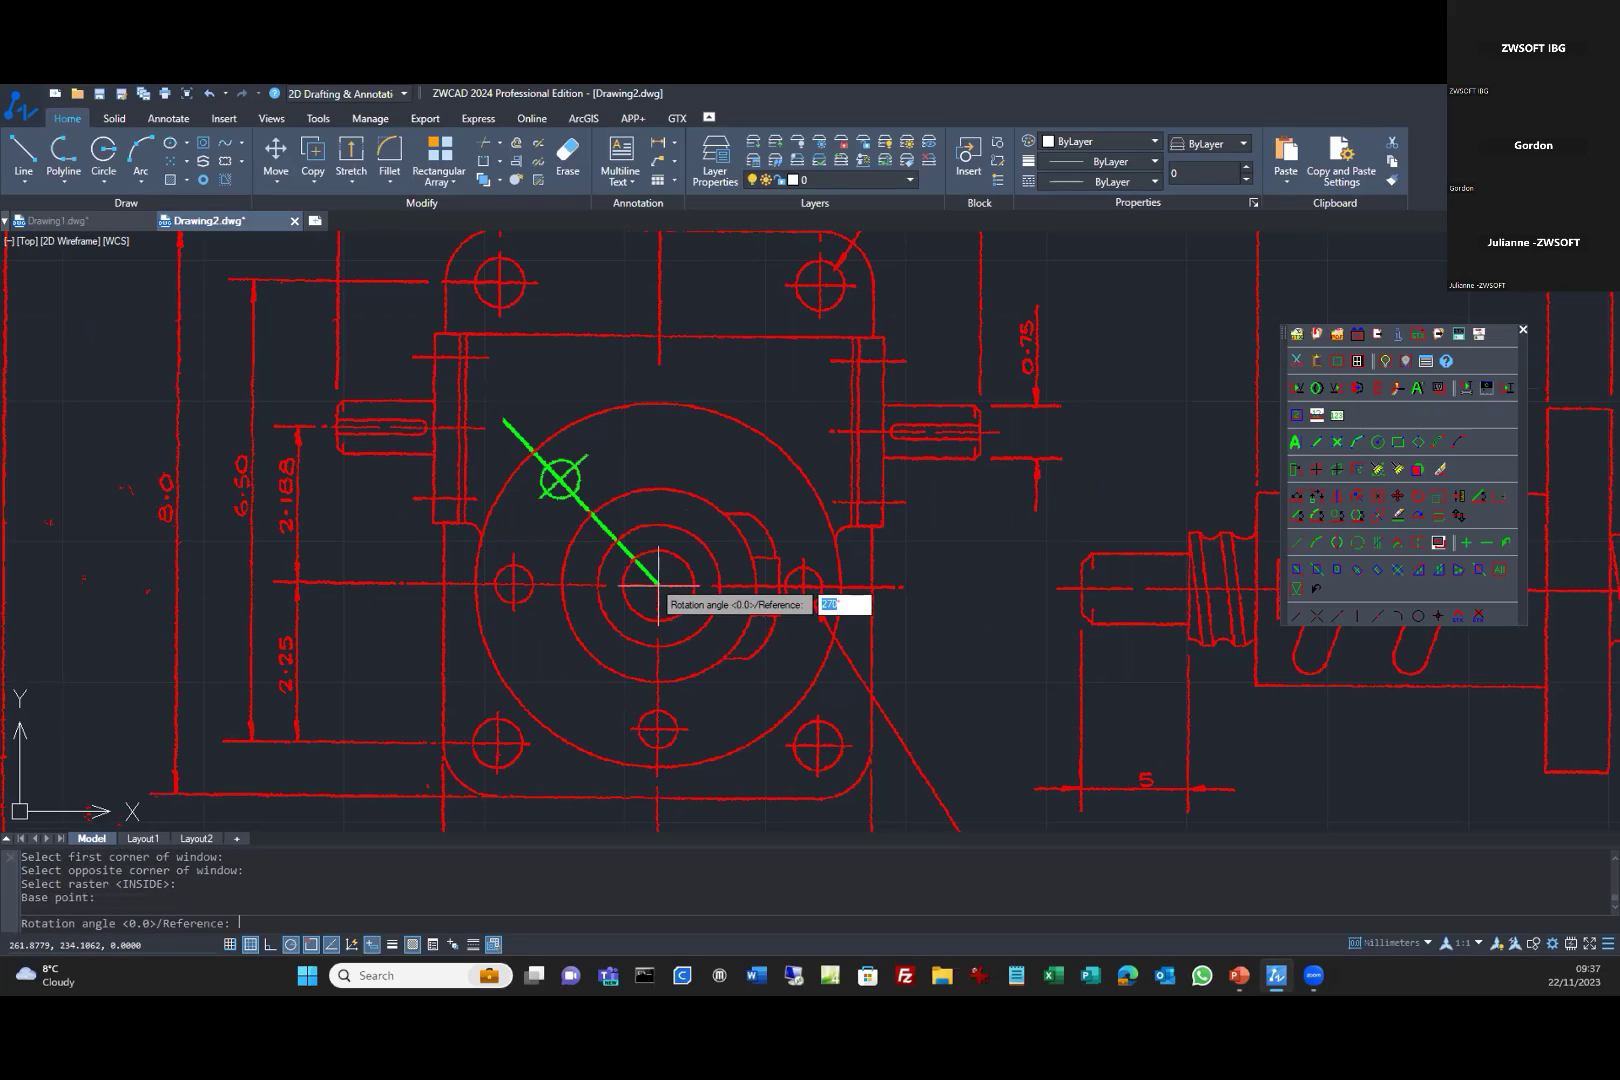
key(Return)
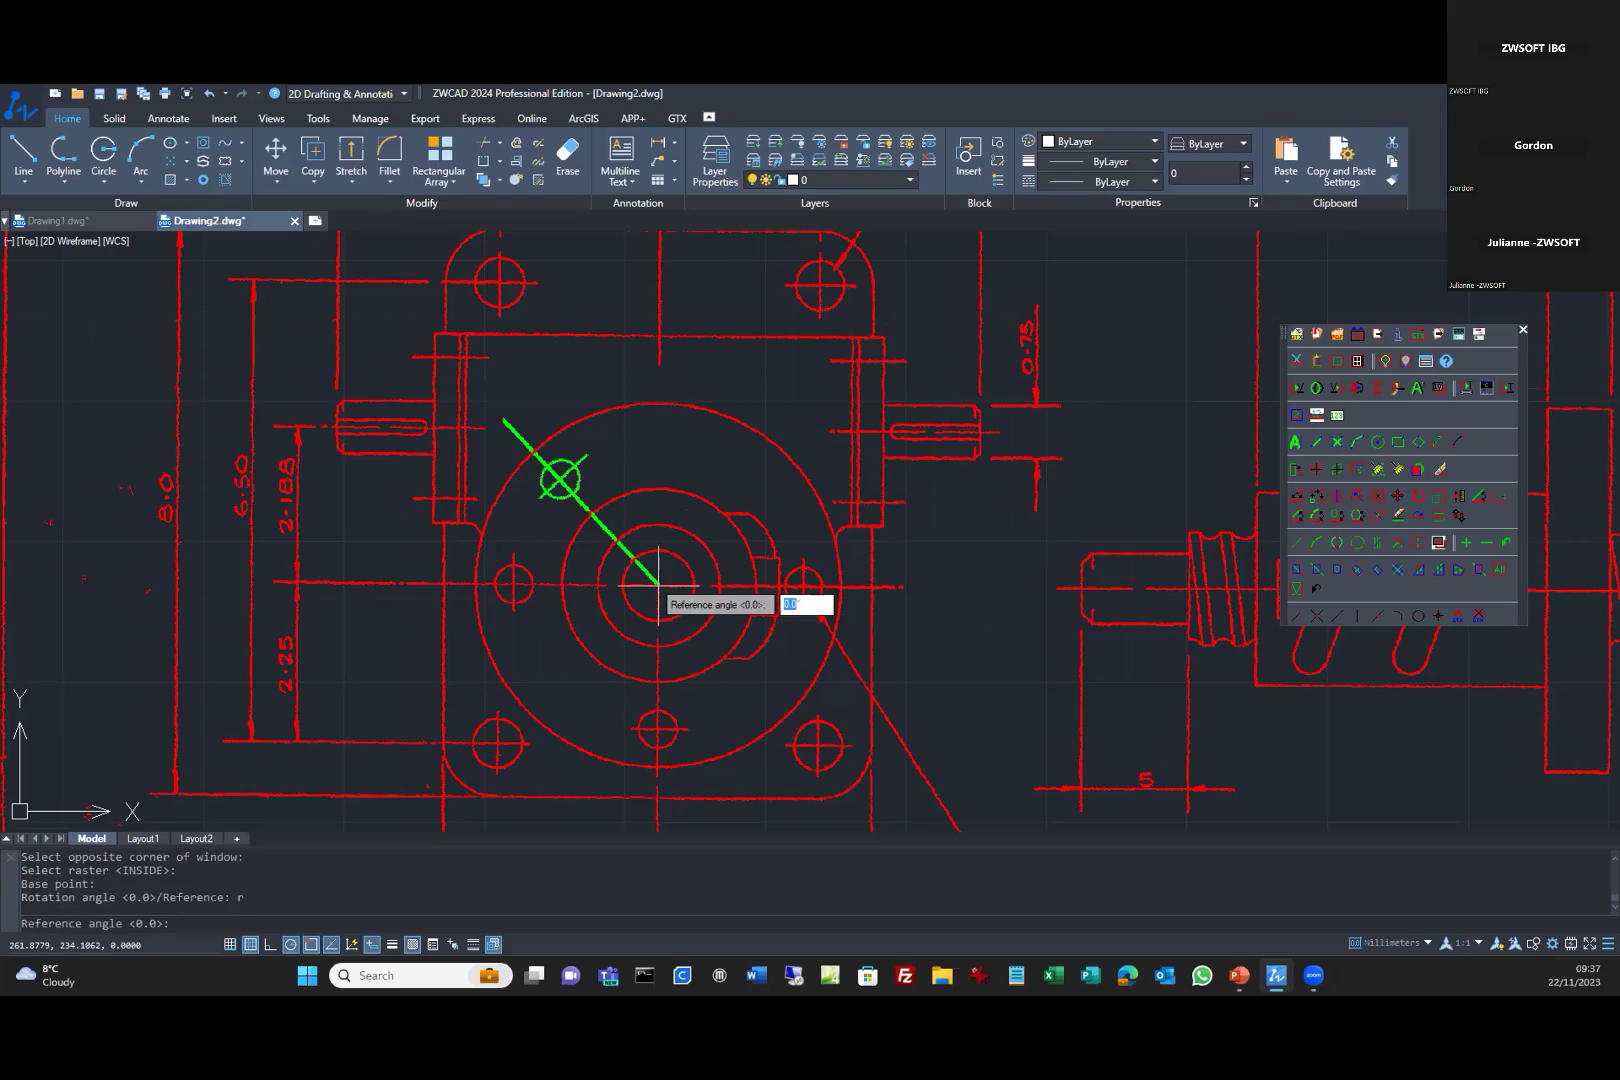
click(658, 584)
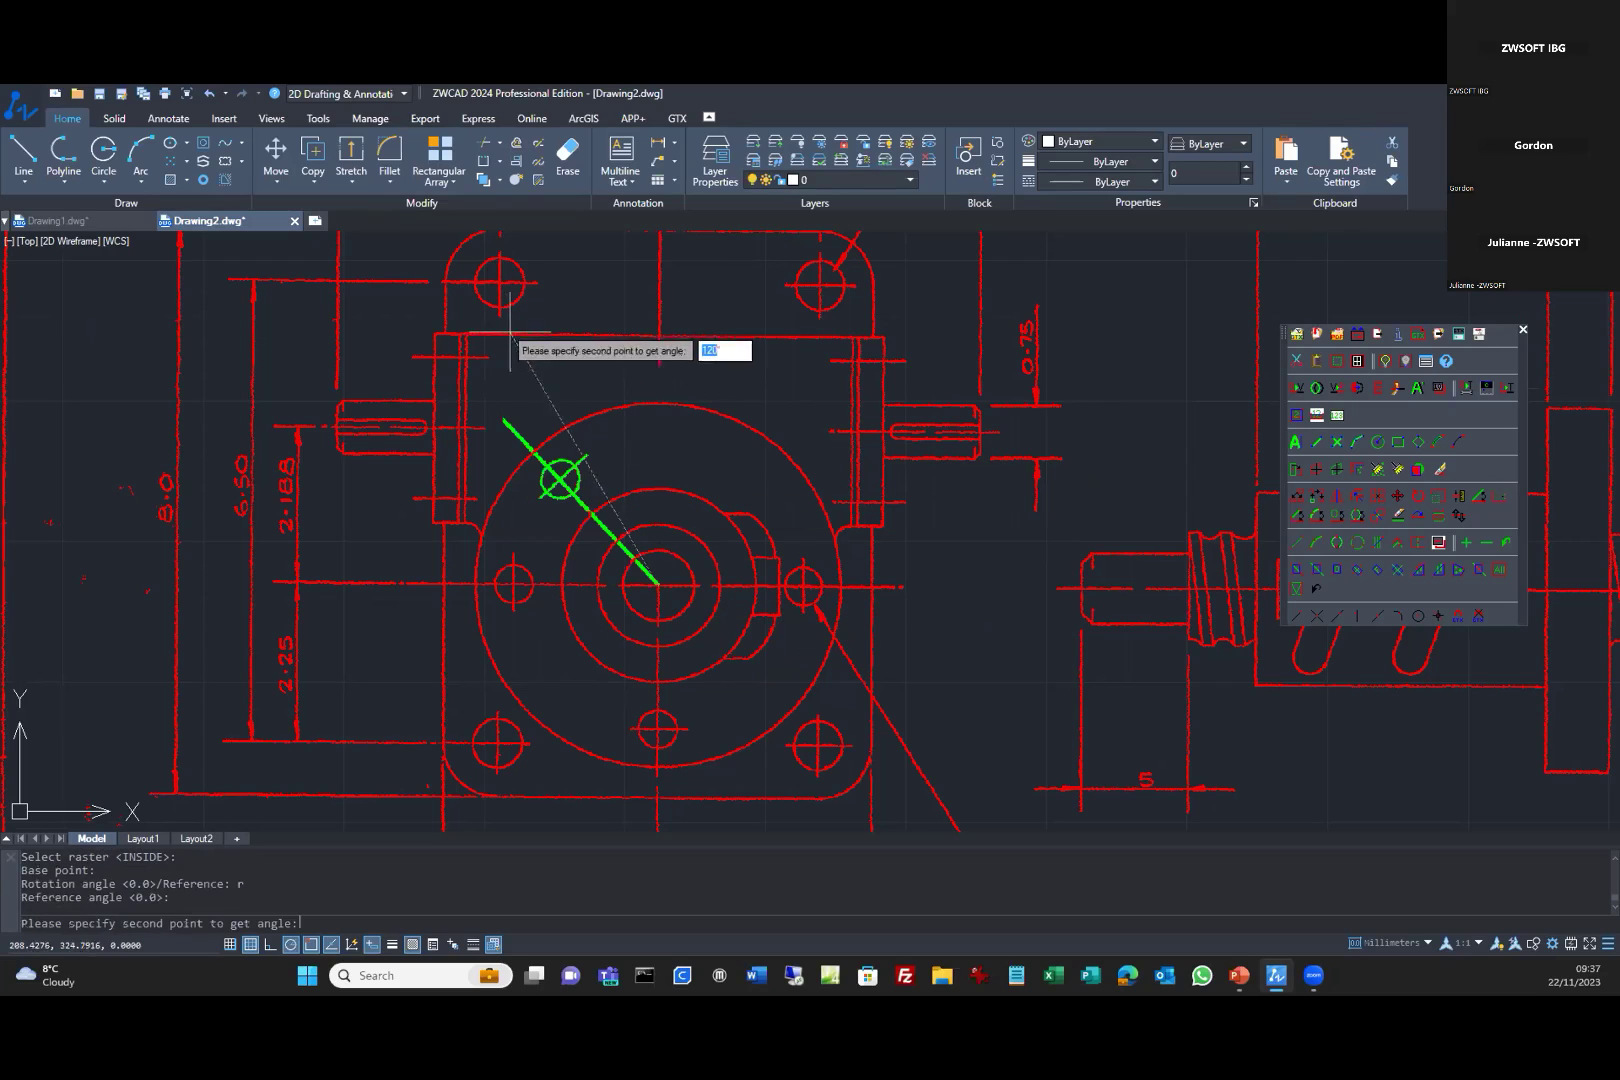
click(498, 414)
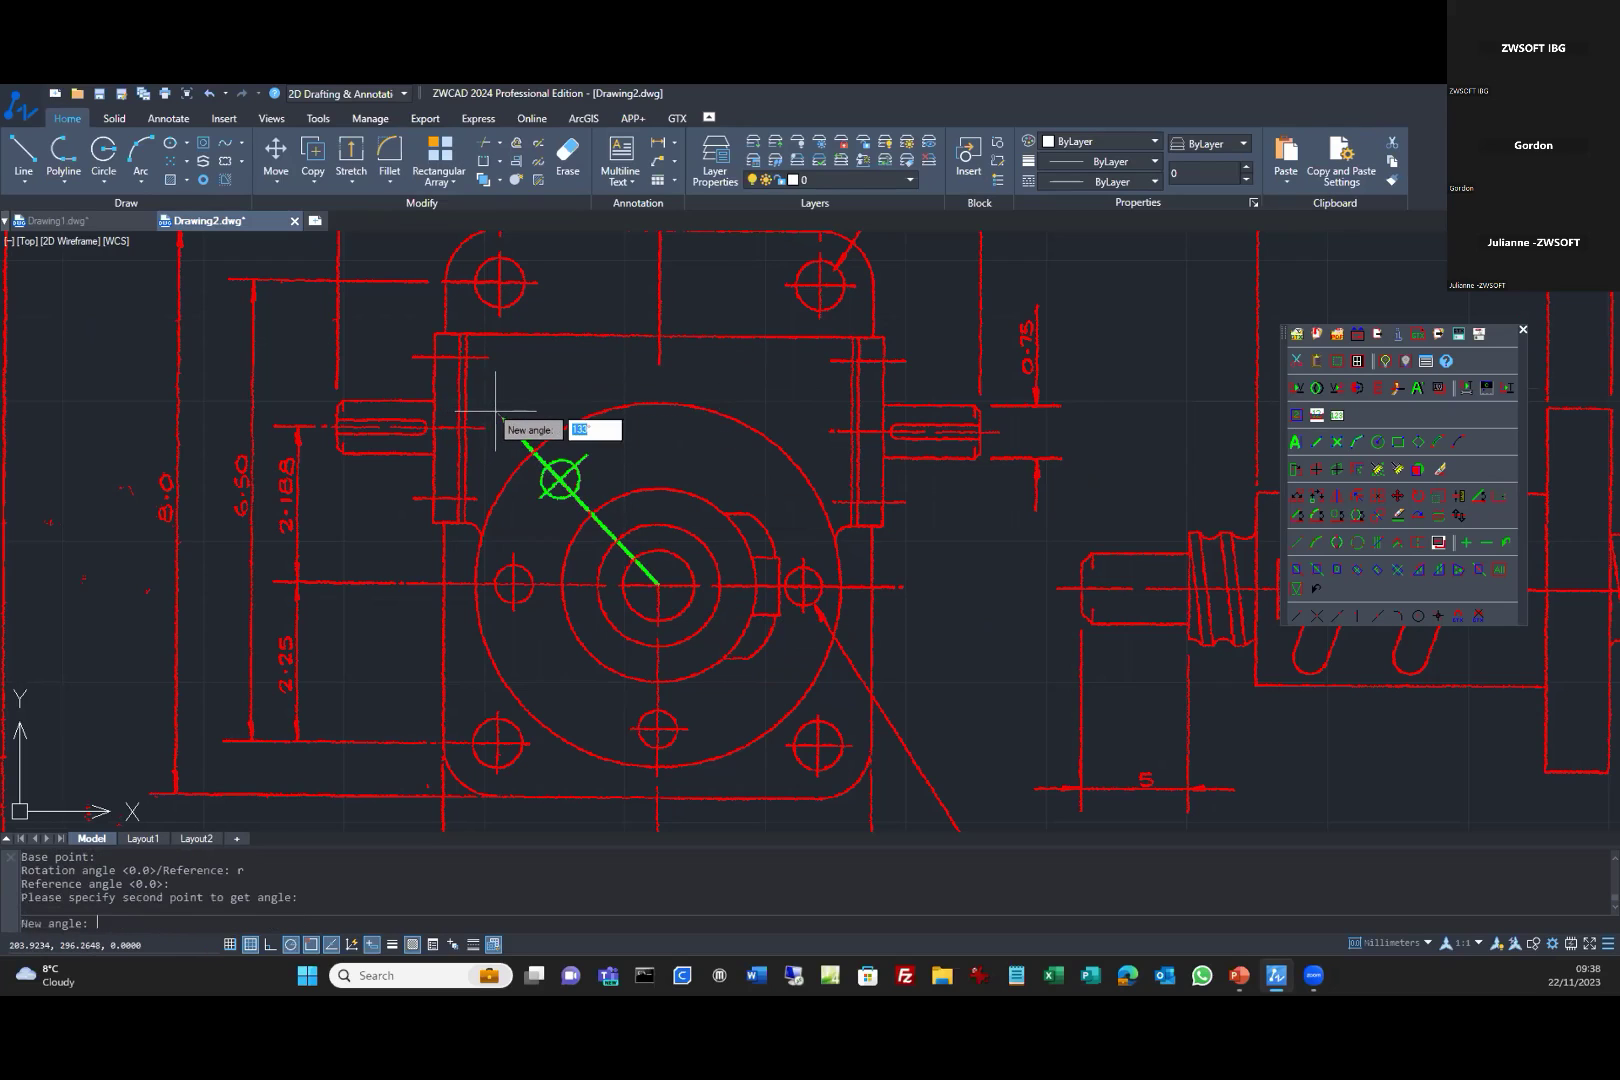
click(658, 372)
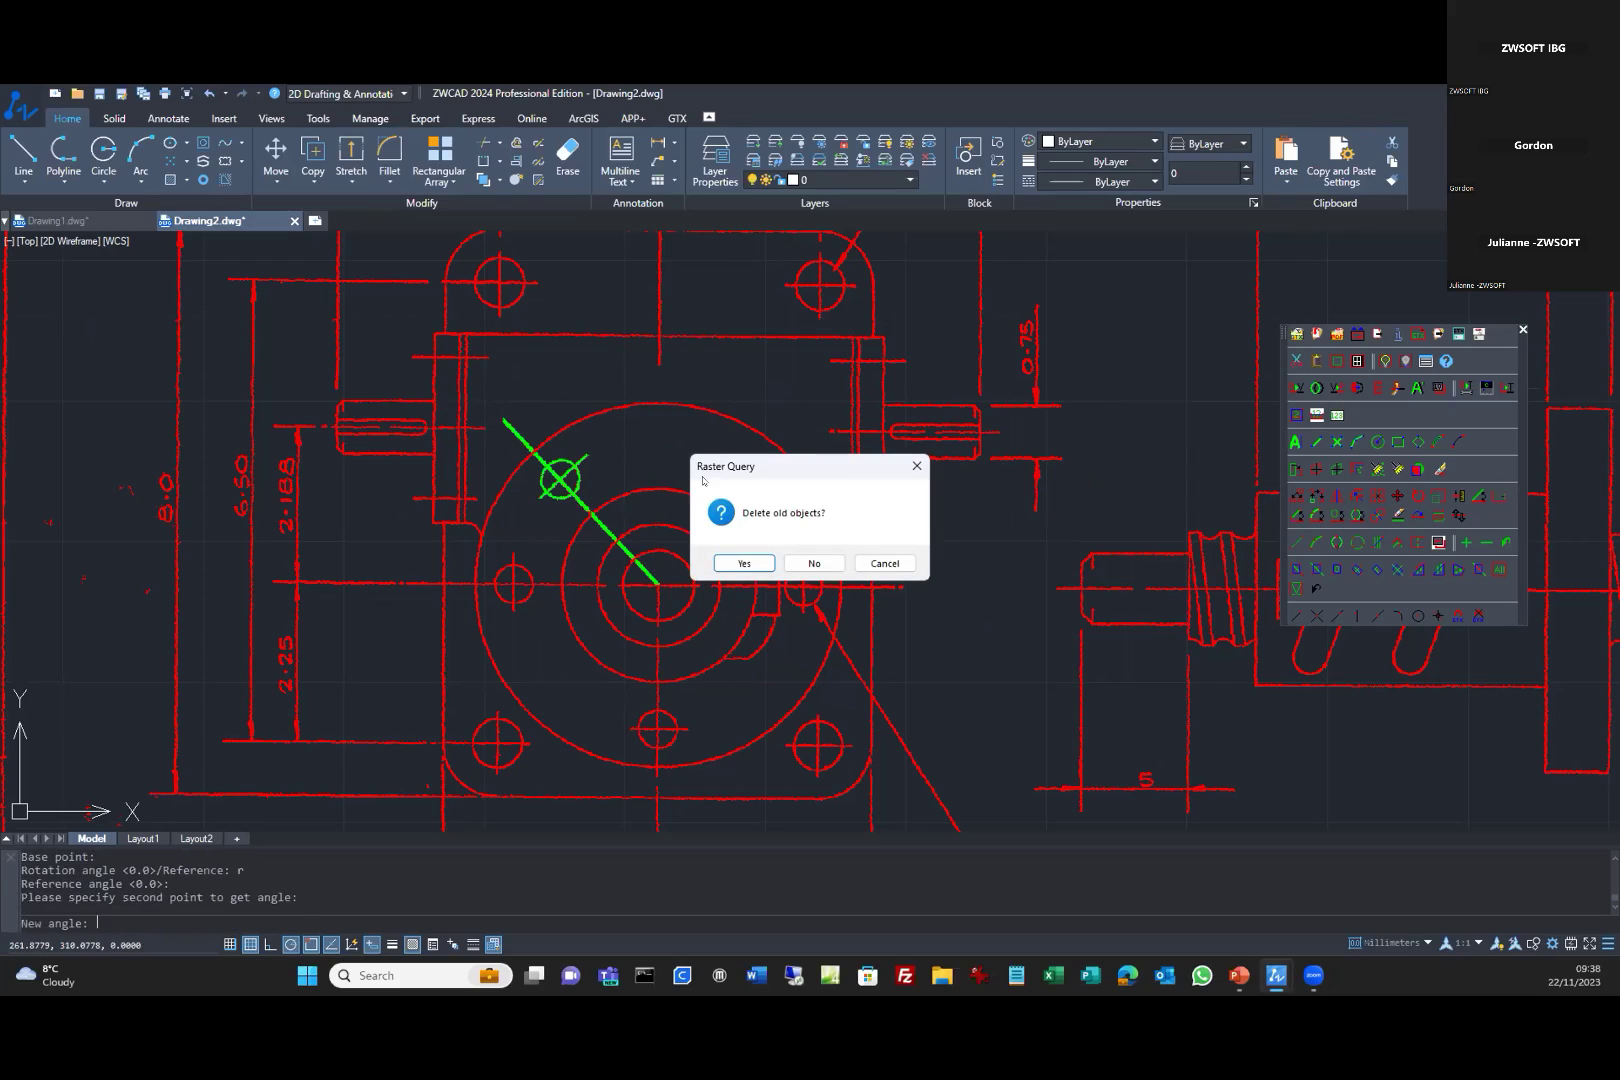
click(746, 564)
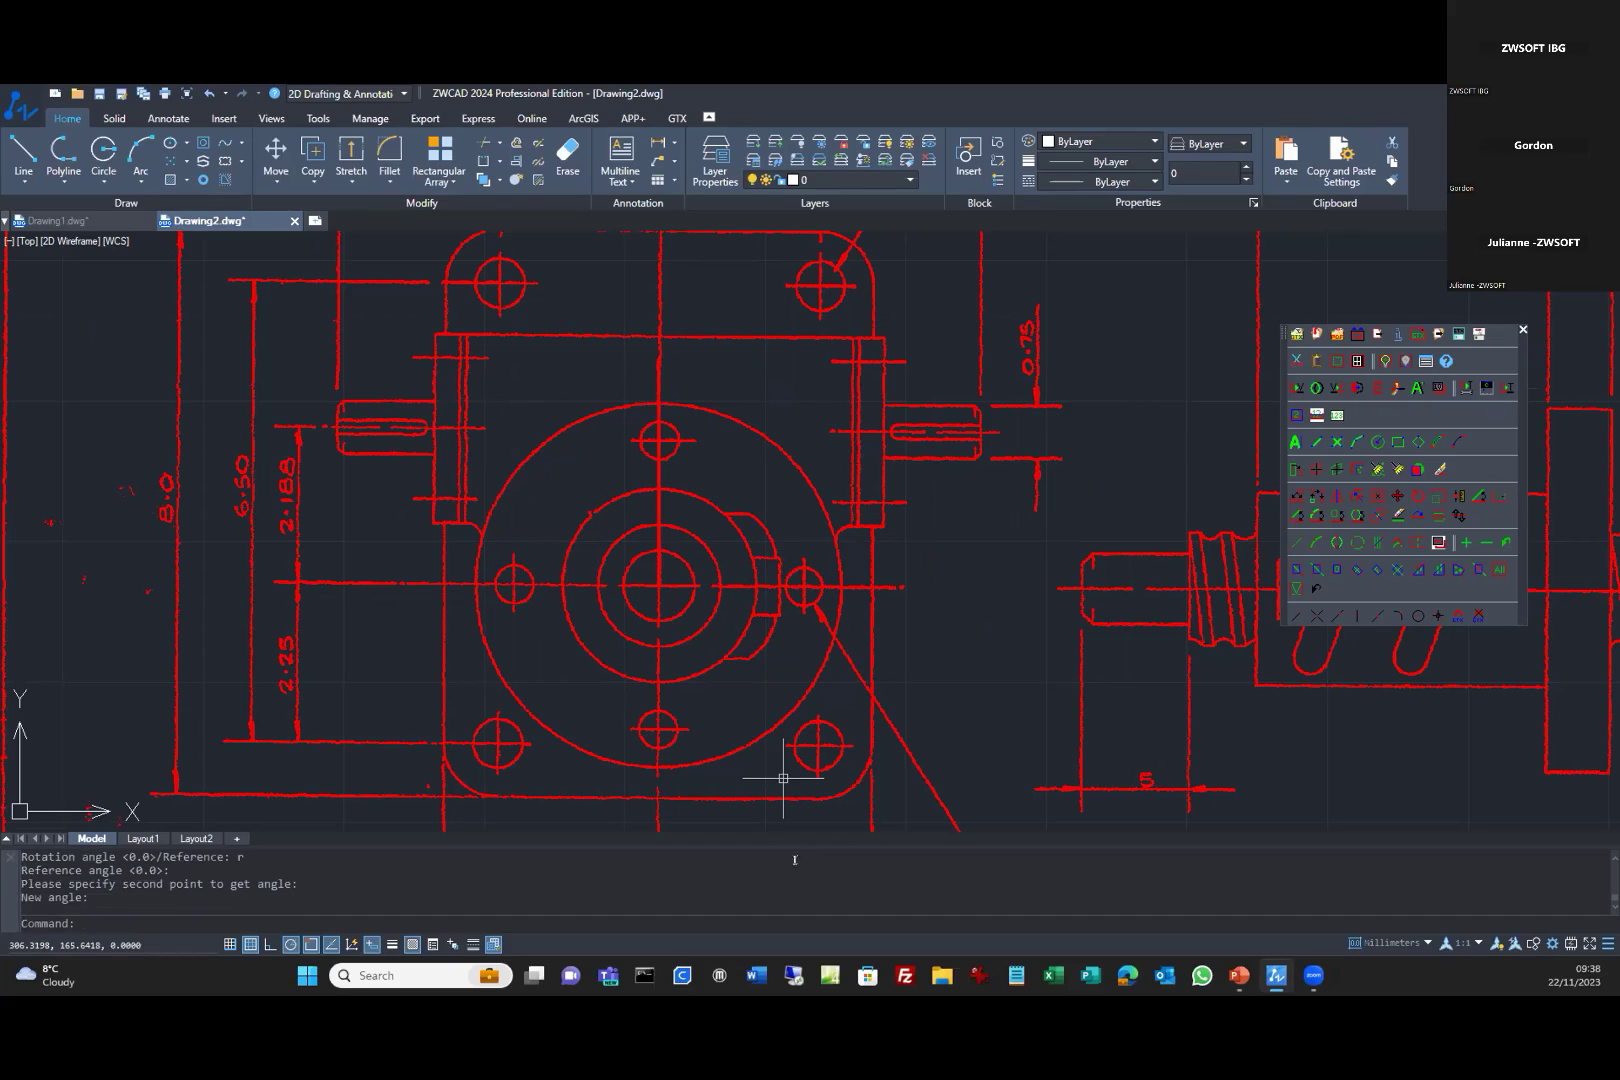
click(468, 370)
click(752, 628)
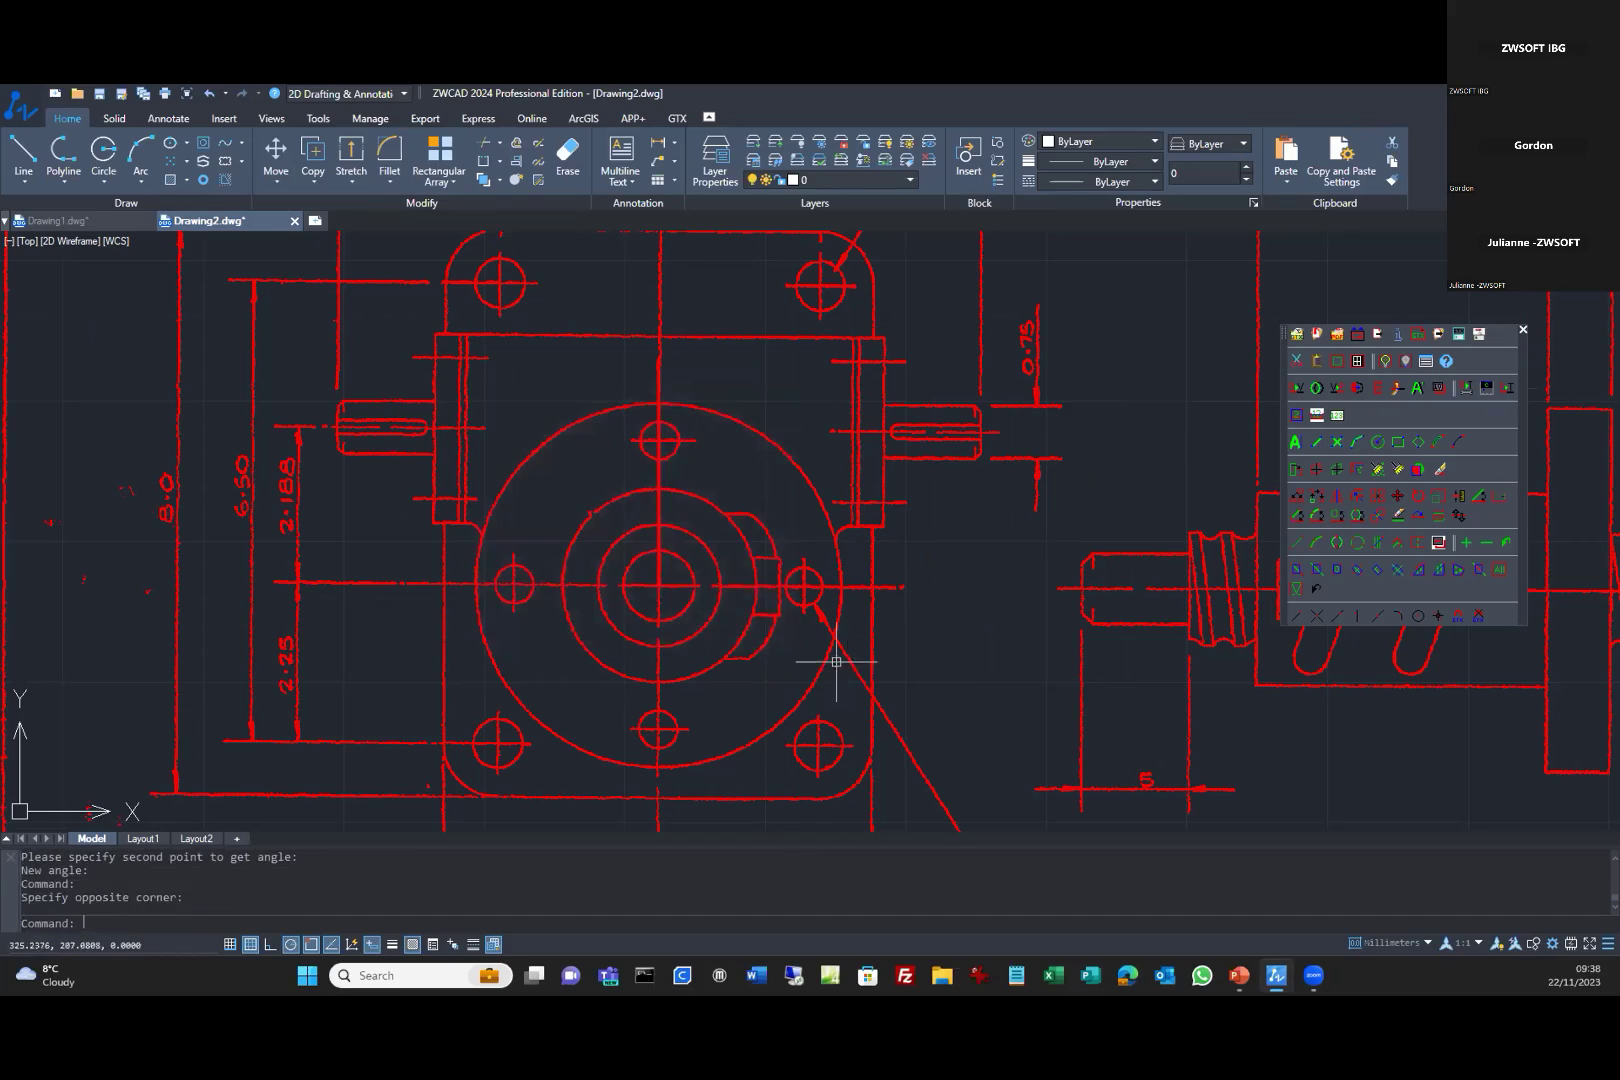
click(850, 665)
click(478, 372)
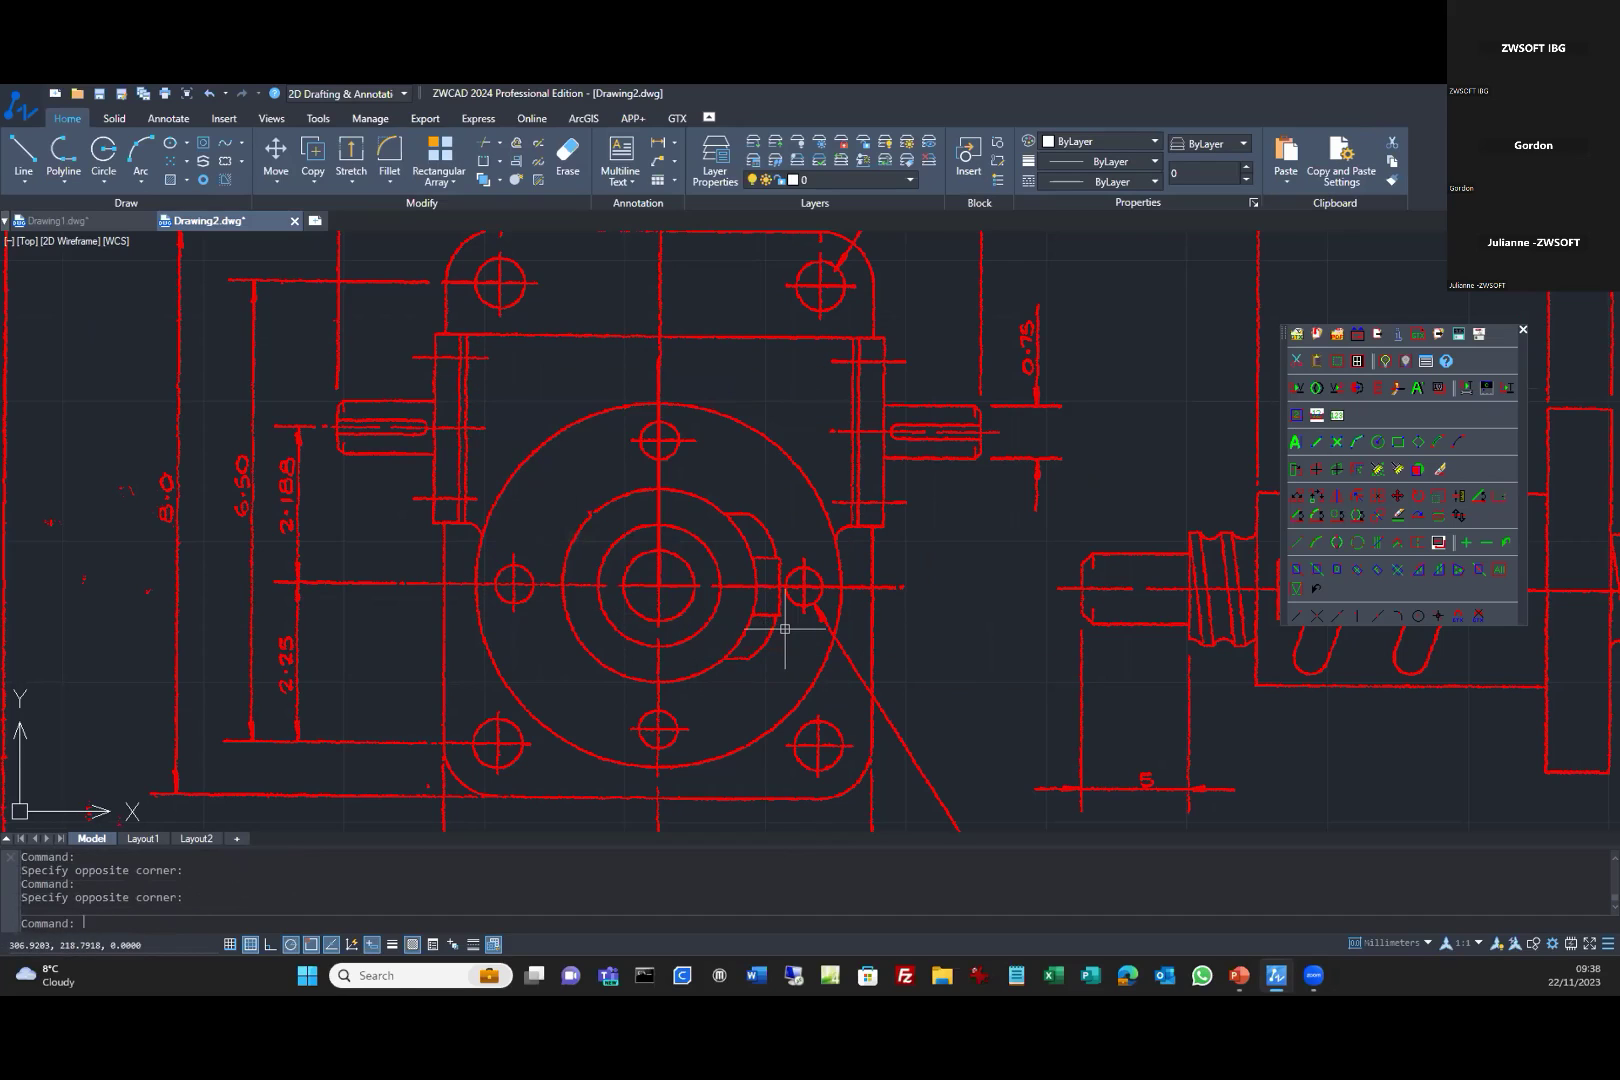
scroll(785, 629, down, 2)
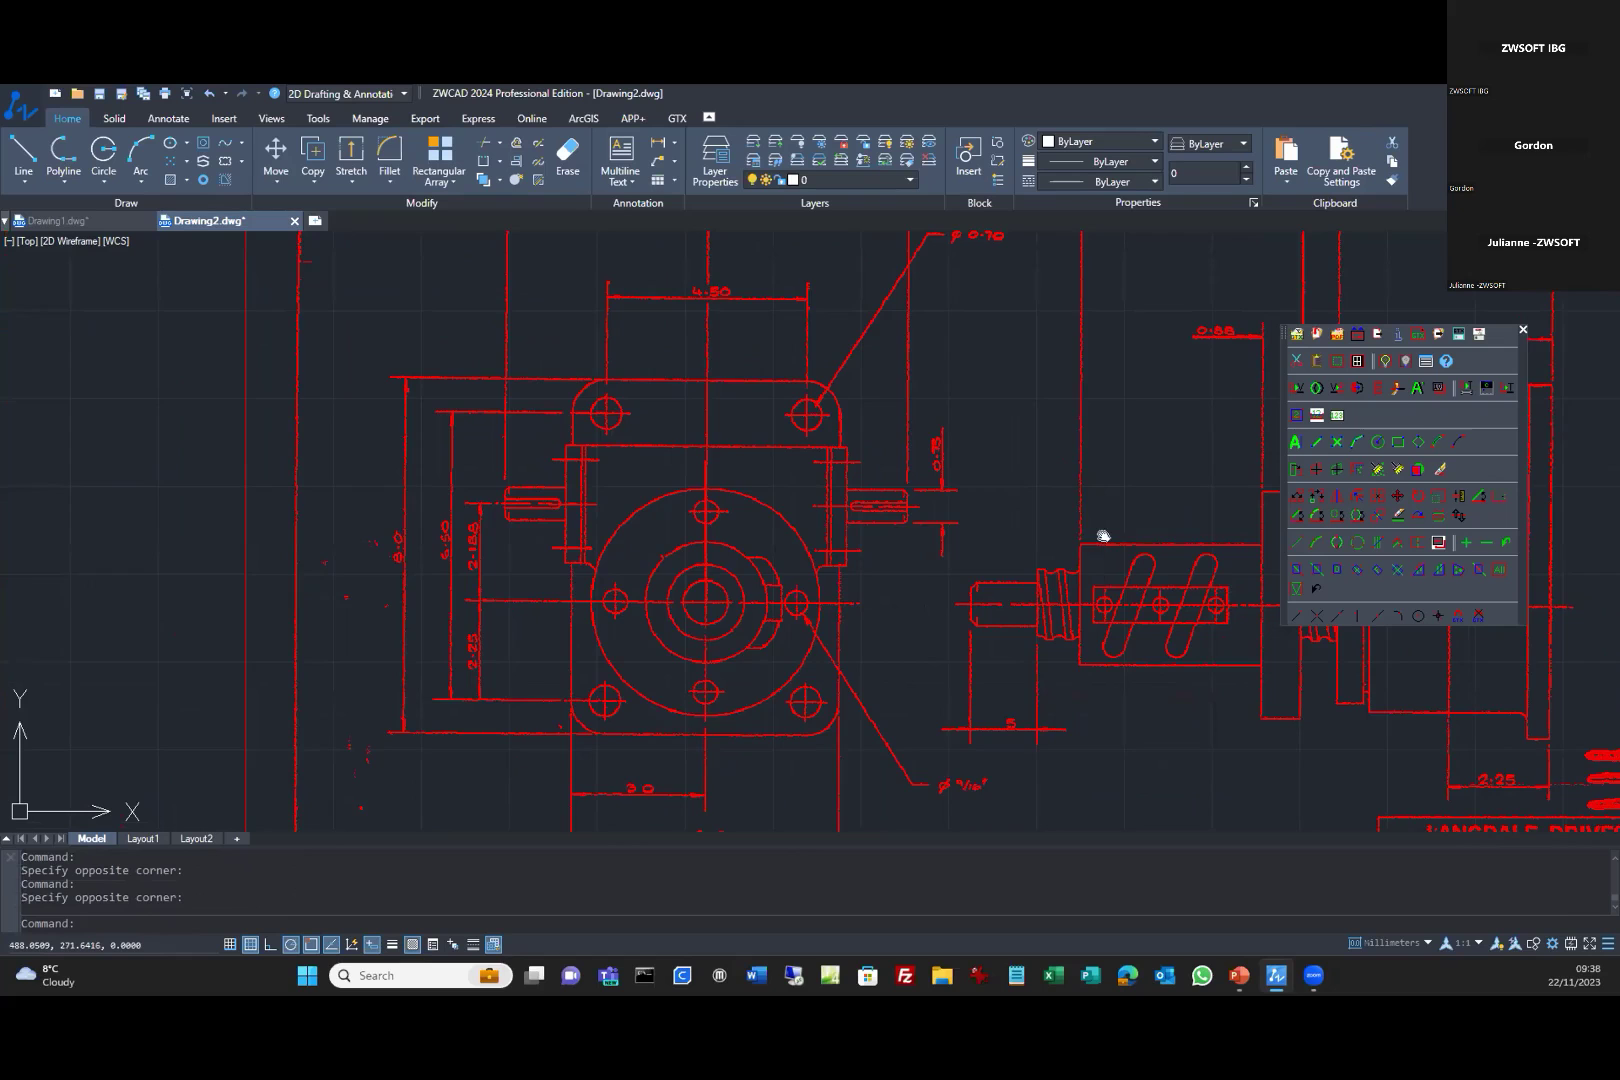
mouse_move(1103, 536)
middle_down()
mouse_move(597, 542)
mouse_move(672, 551)
middle_up()
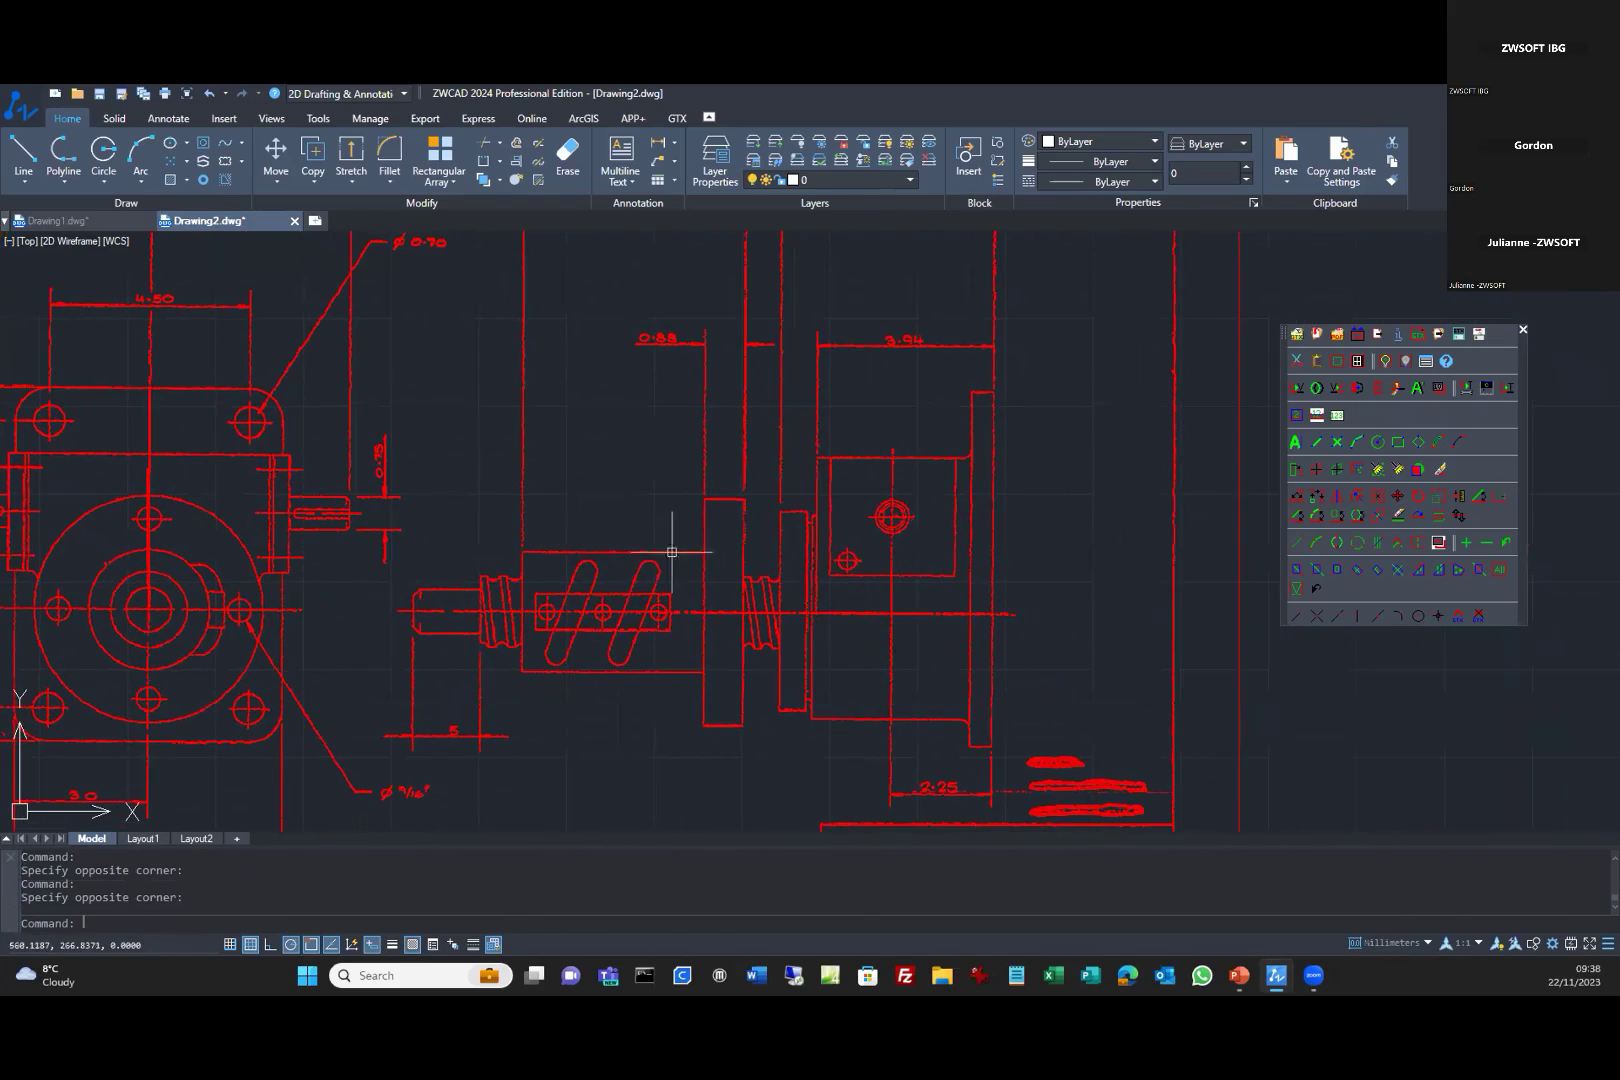
Copy the small hole in the square plate's corner to three spots above the shaft's slotted body, using raster Copy with an Inside window.
scroll(893, 558, up, 5)
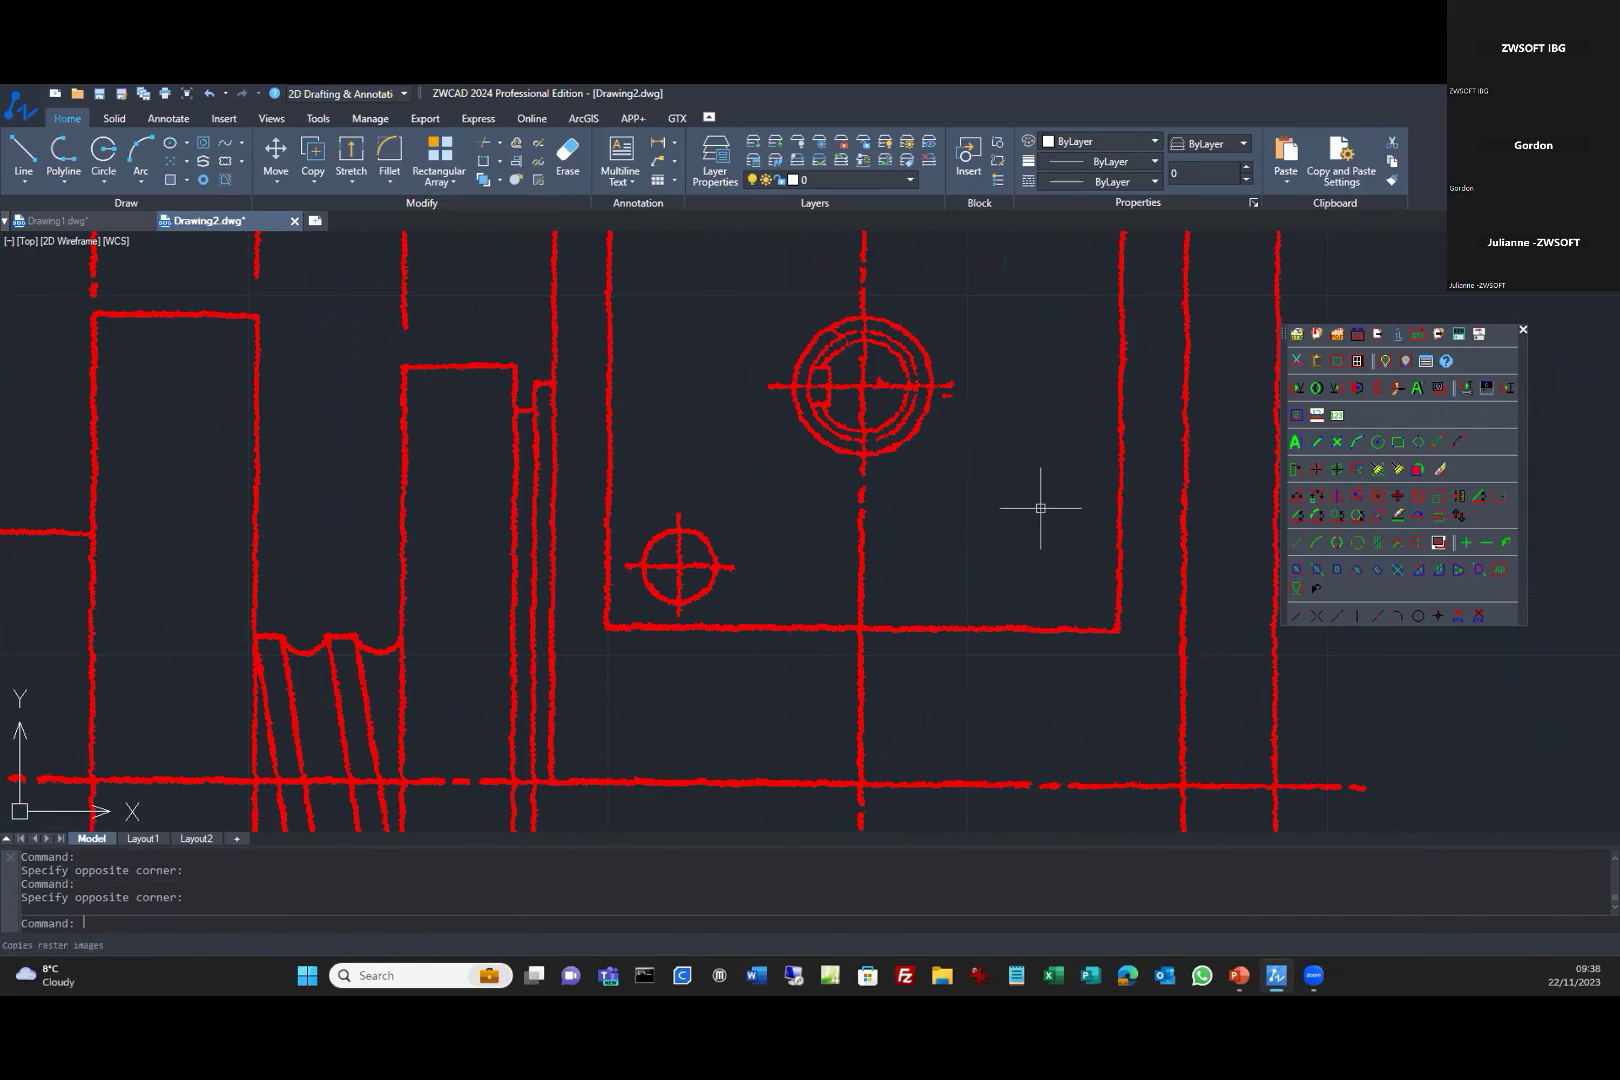
scroll(1041, 501, down, 2)
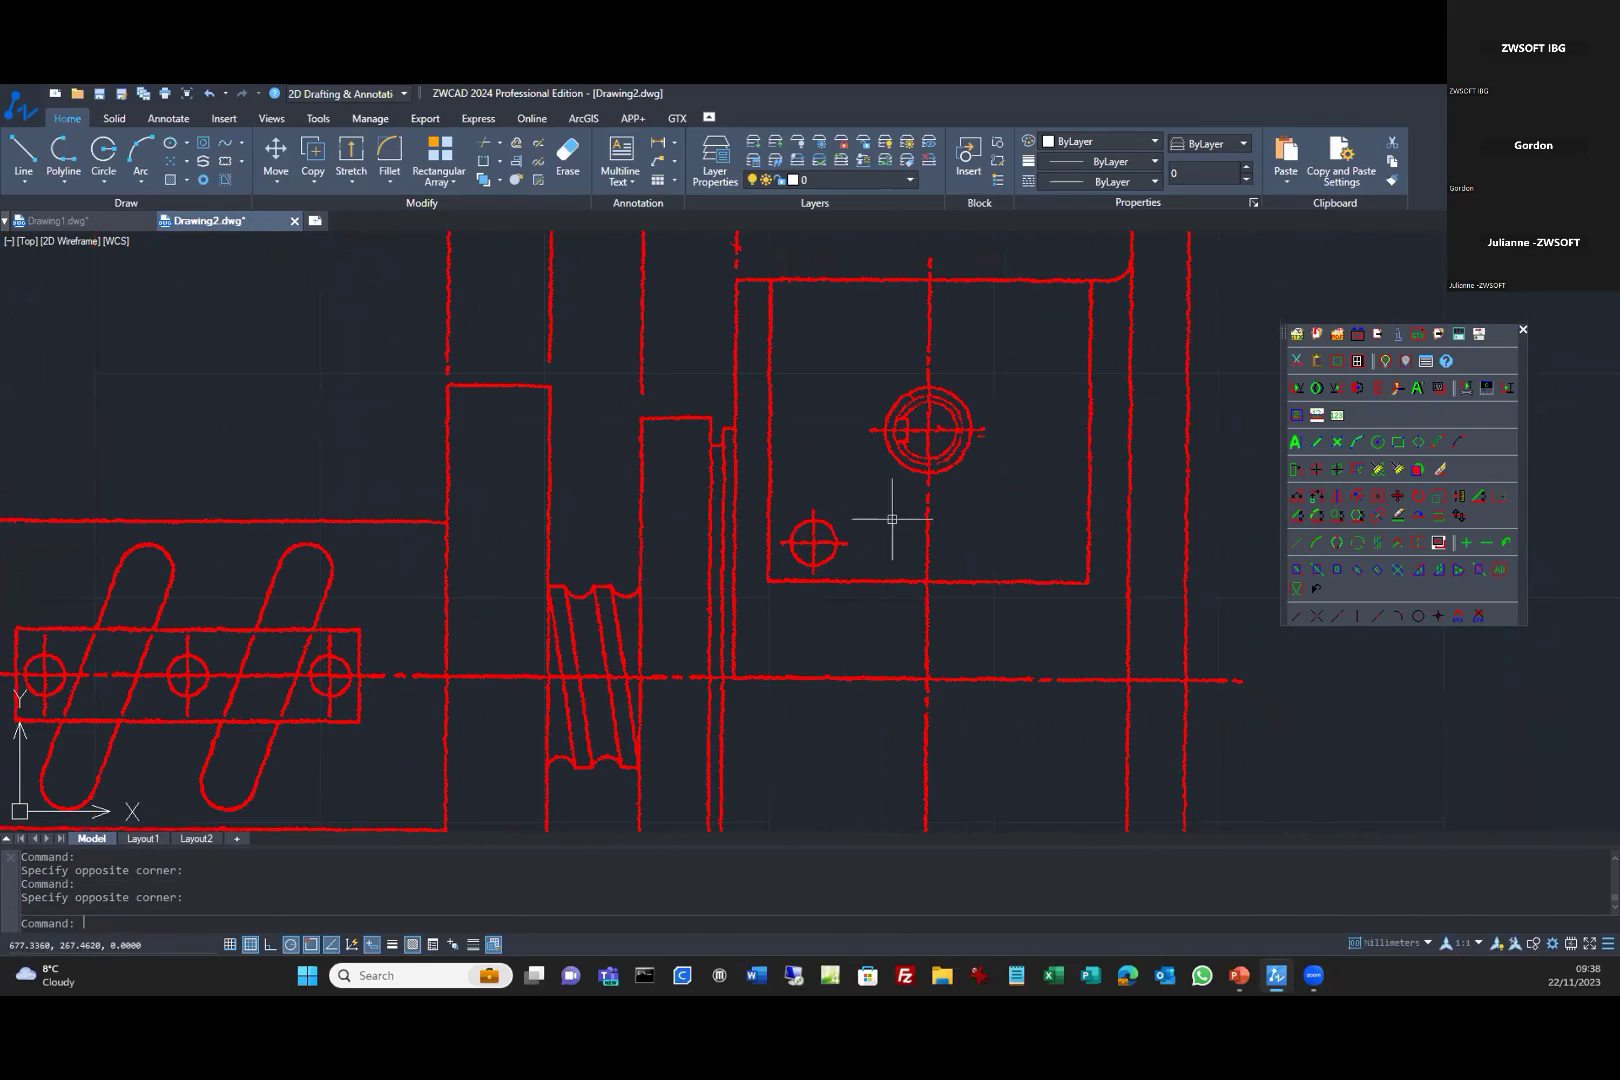
click(1316, 495)
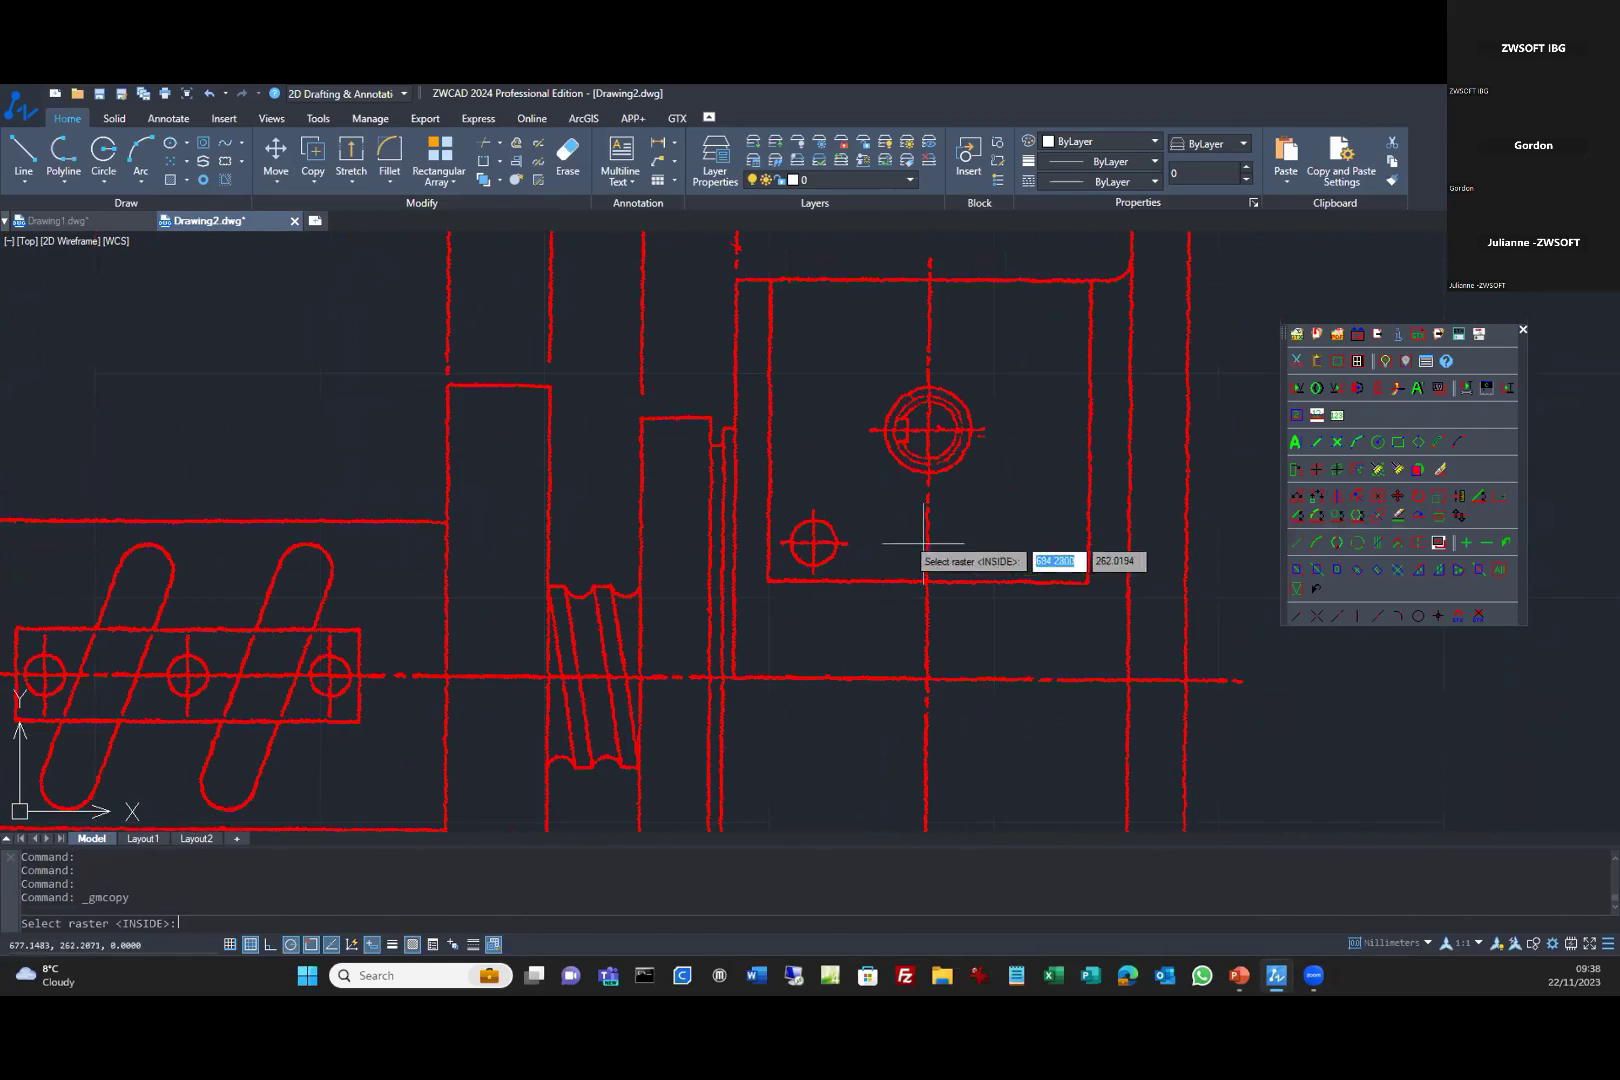
click(742, 496)
click(888, 613)
key(Return)
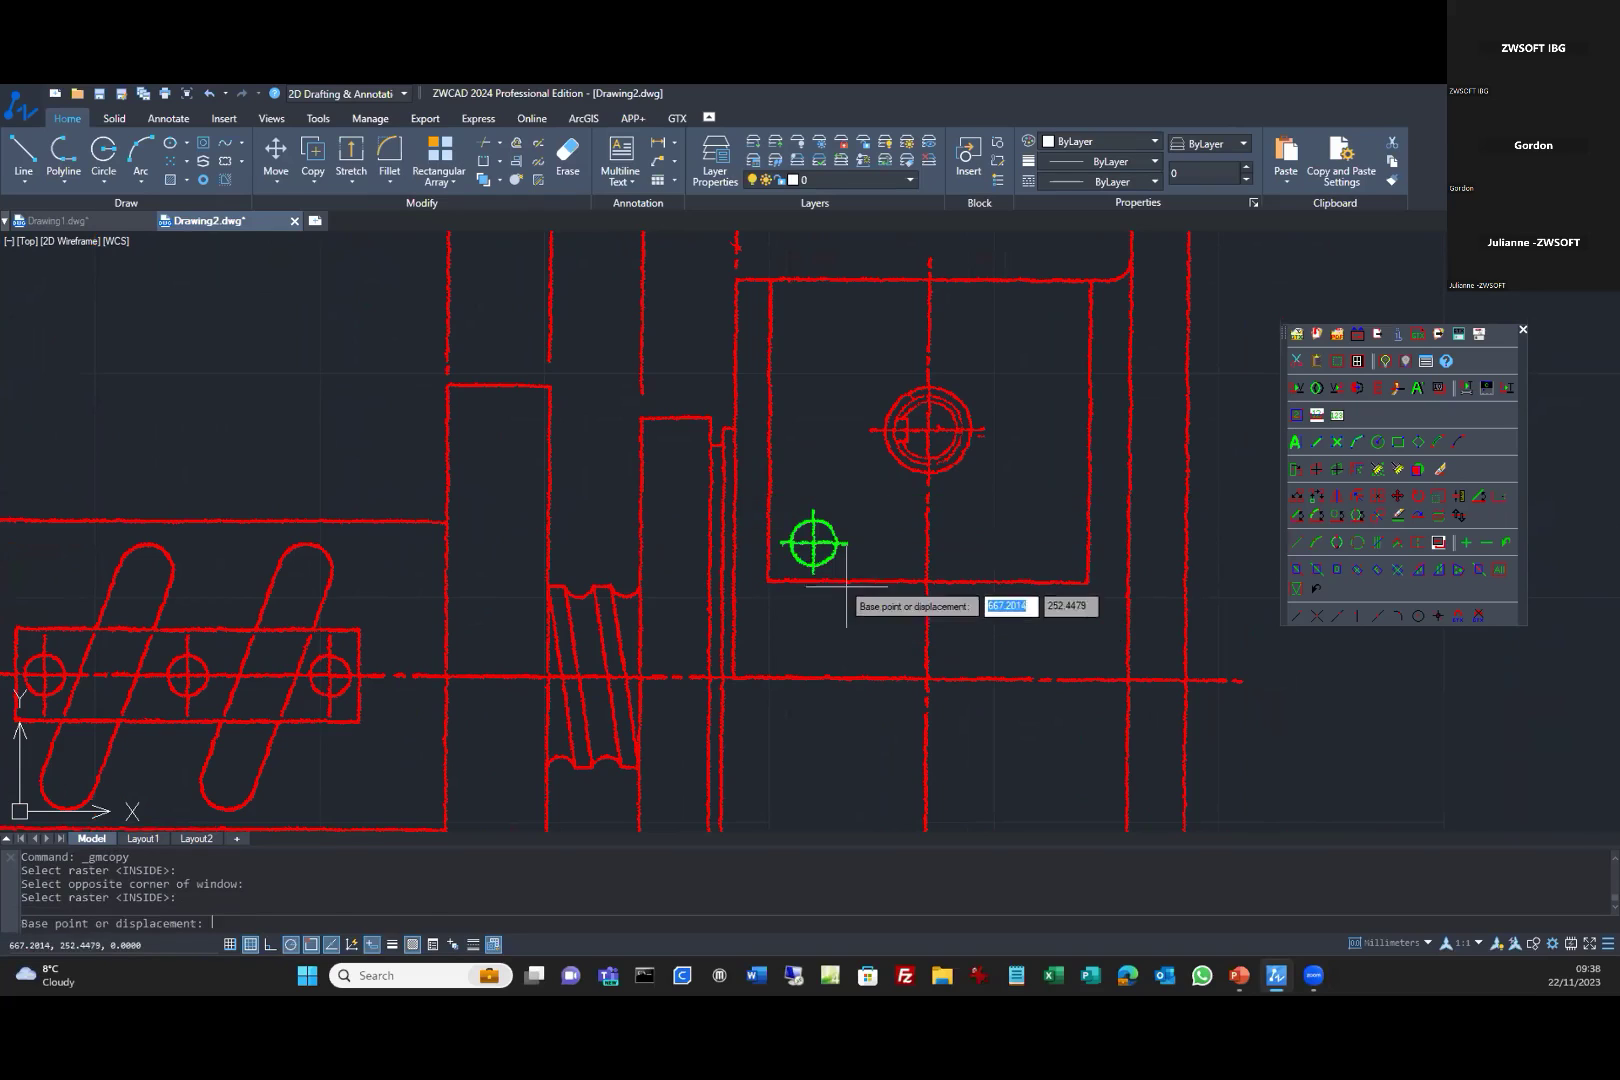
click(814, 543)
click(62, 368)
click(147, 335)
click(240, 315)
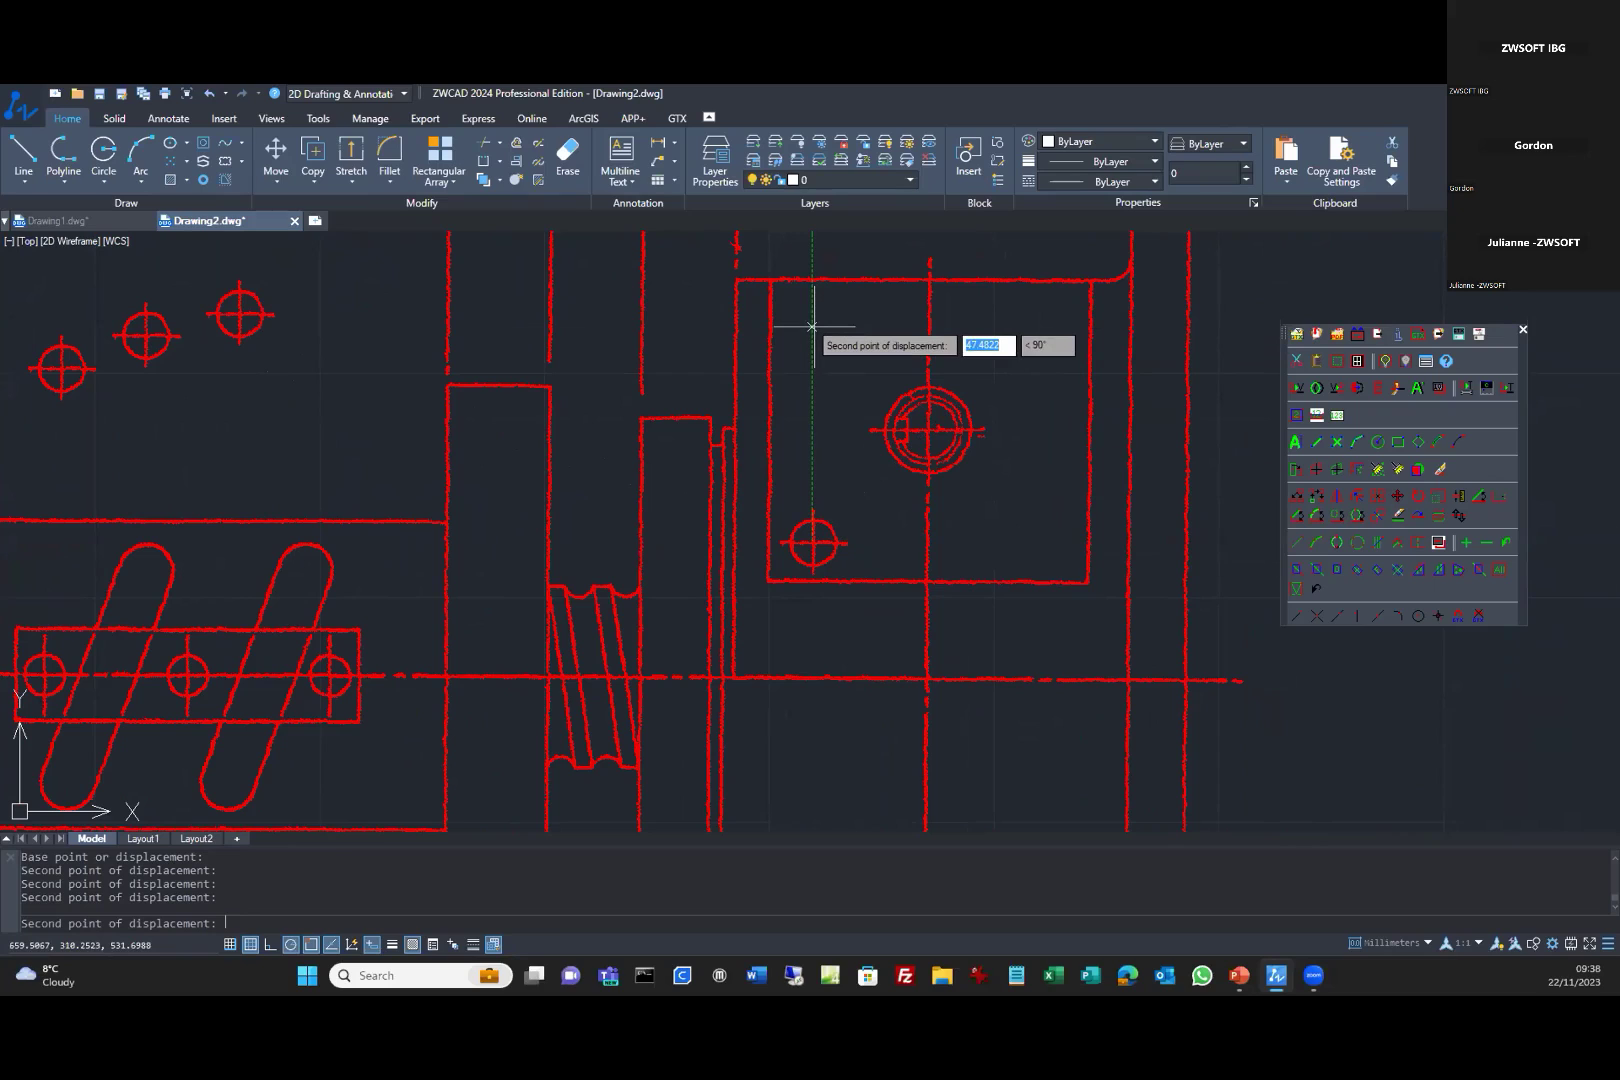
key(Escape)
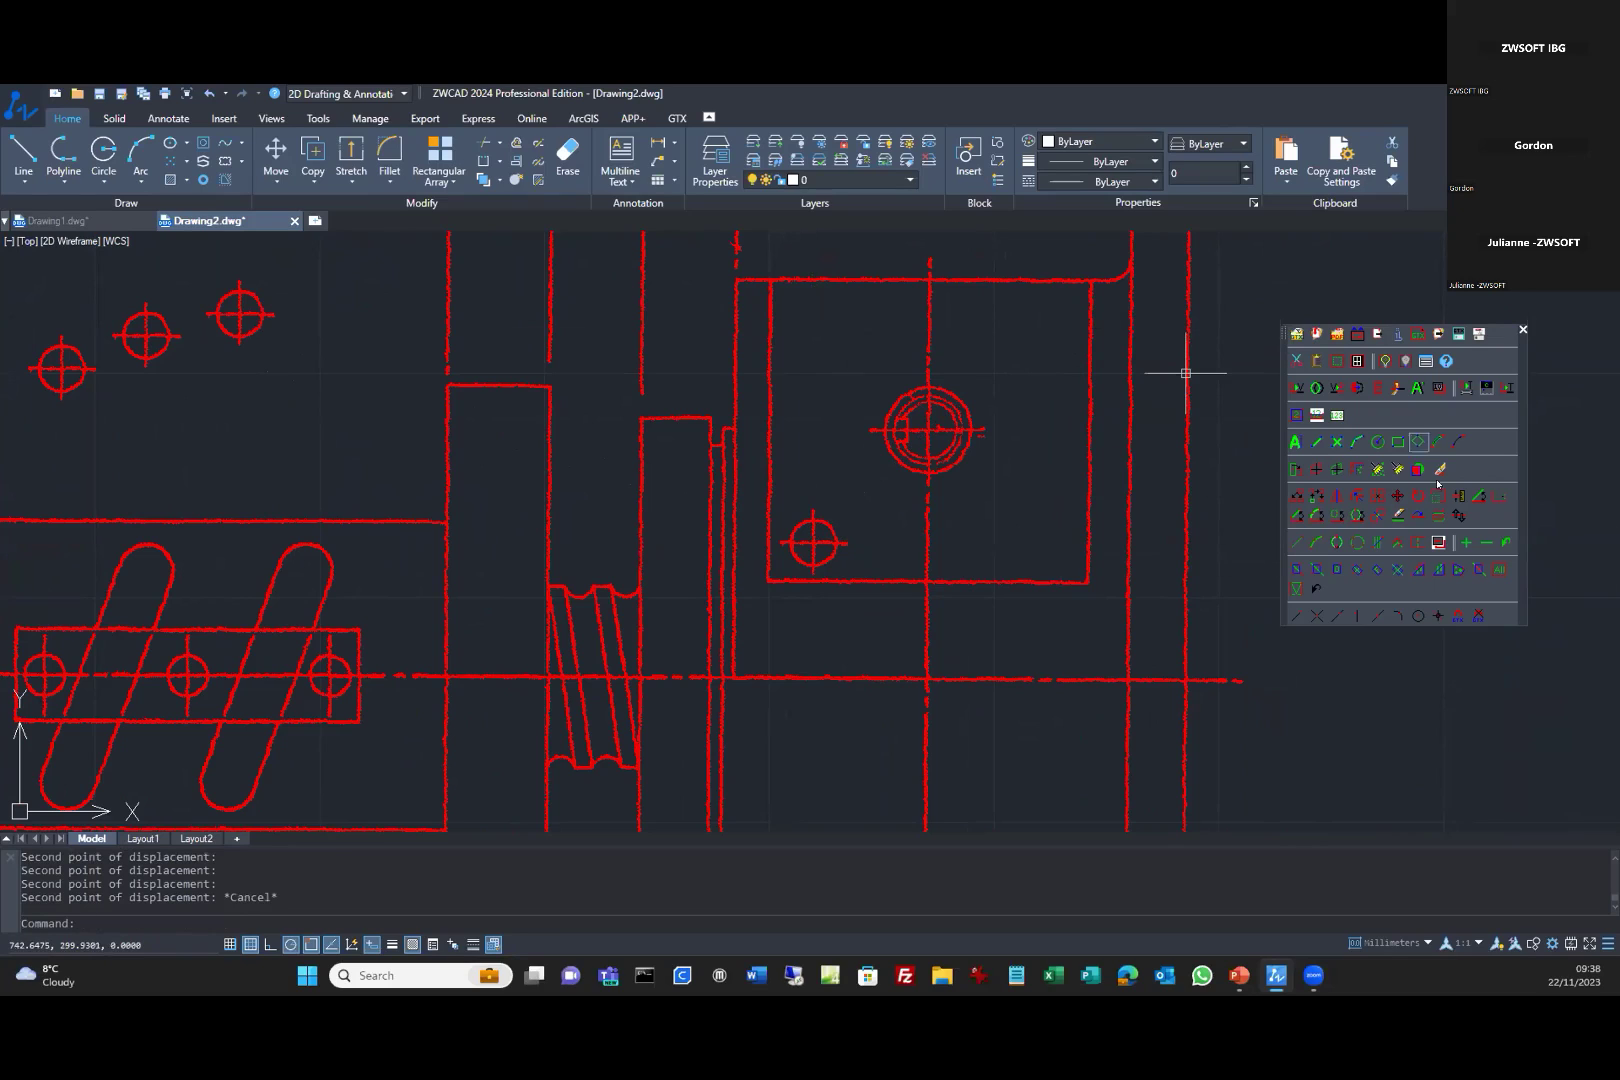
Array the square plate's small corner hole as a rectangular raster array of 2 rows and 2 columns, spaced to reach the other plate corners.
click(1380, 497)
click(739, 485)
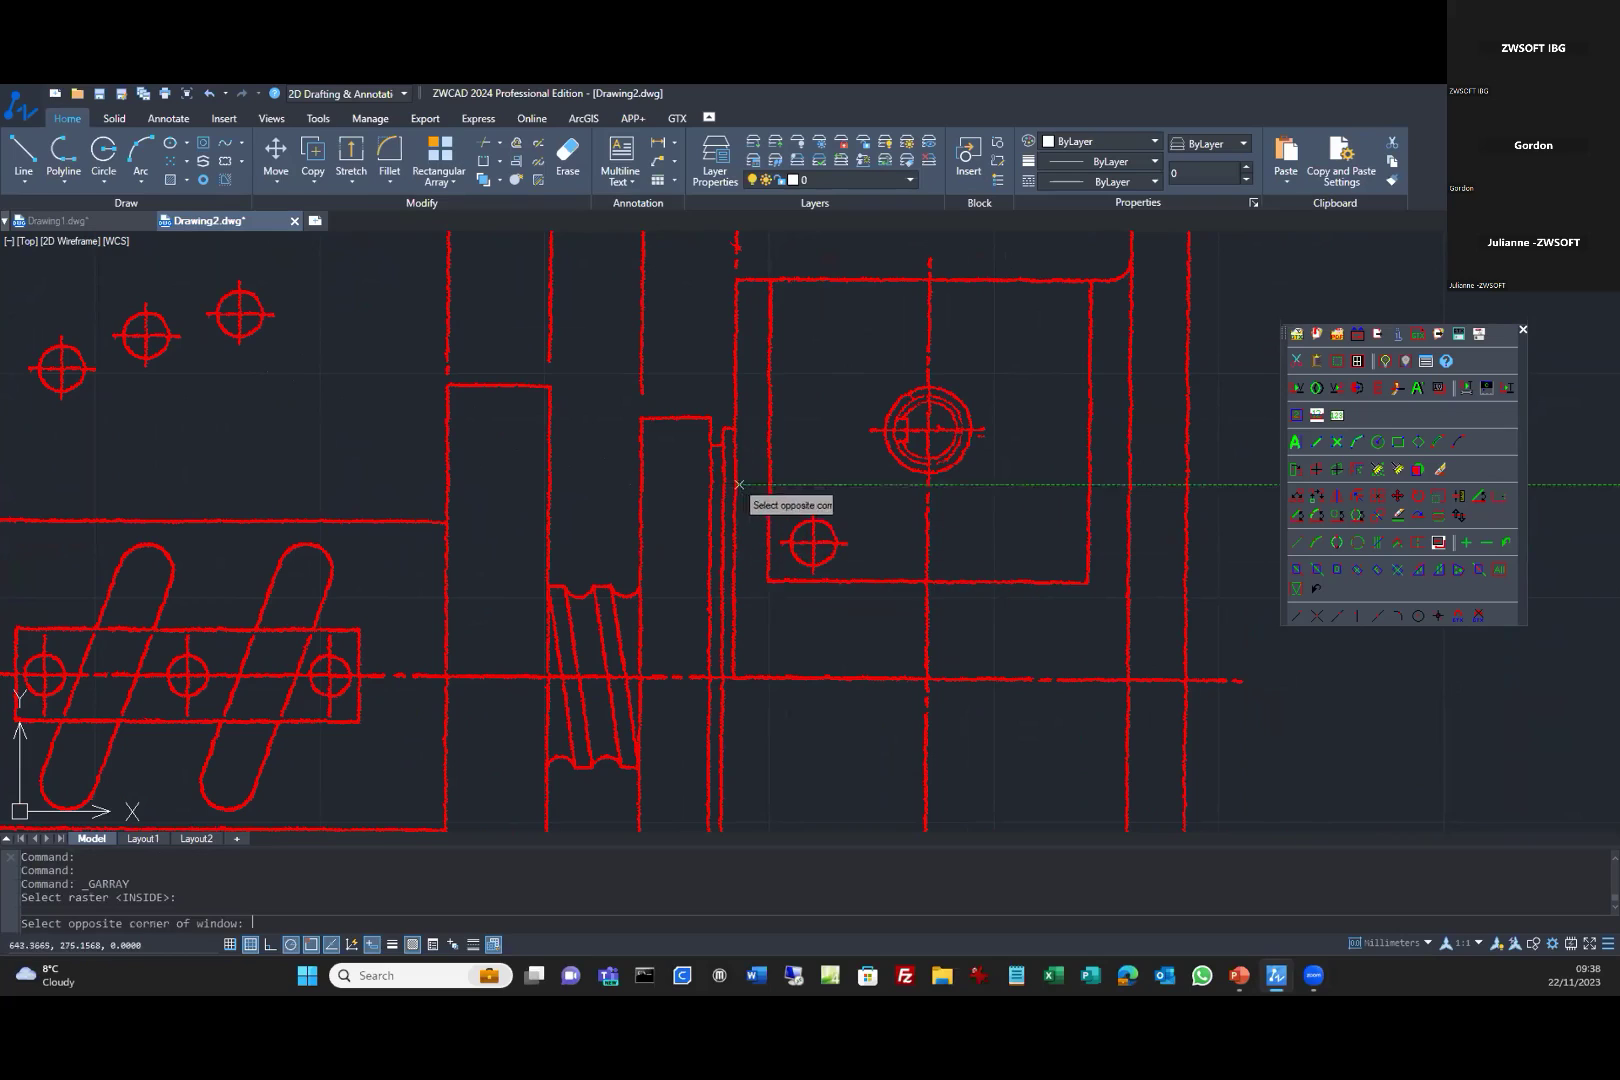
click(883, 614)
key(Return)
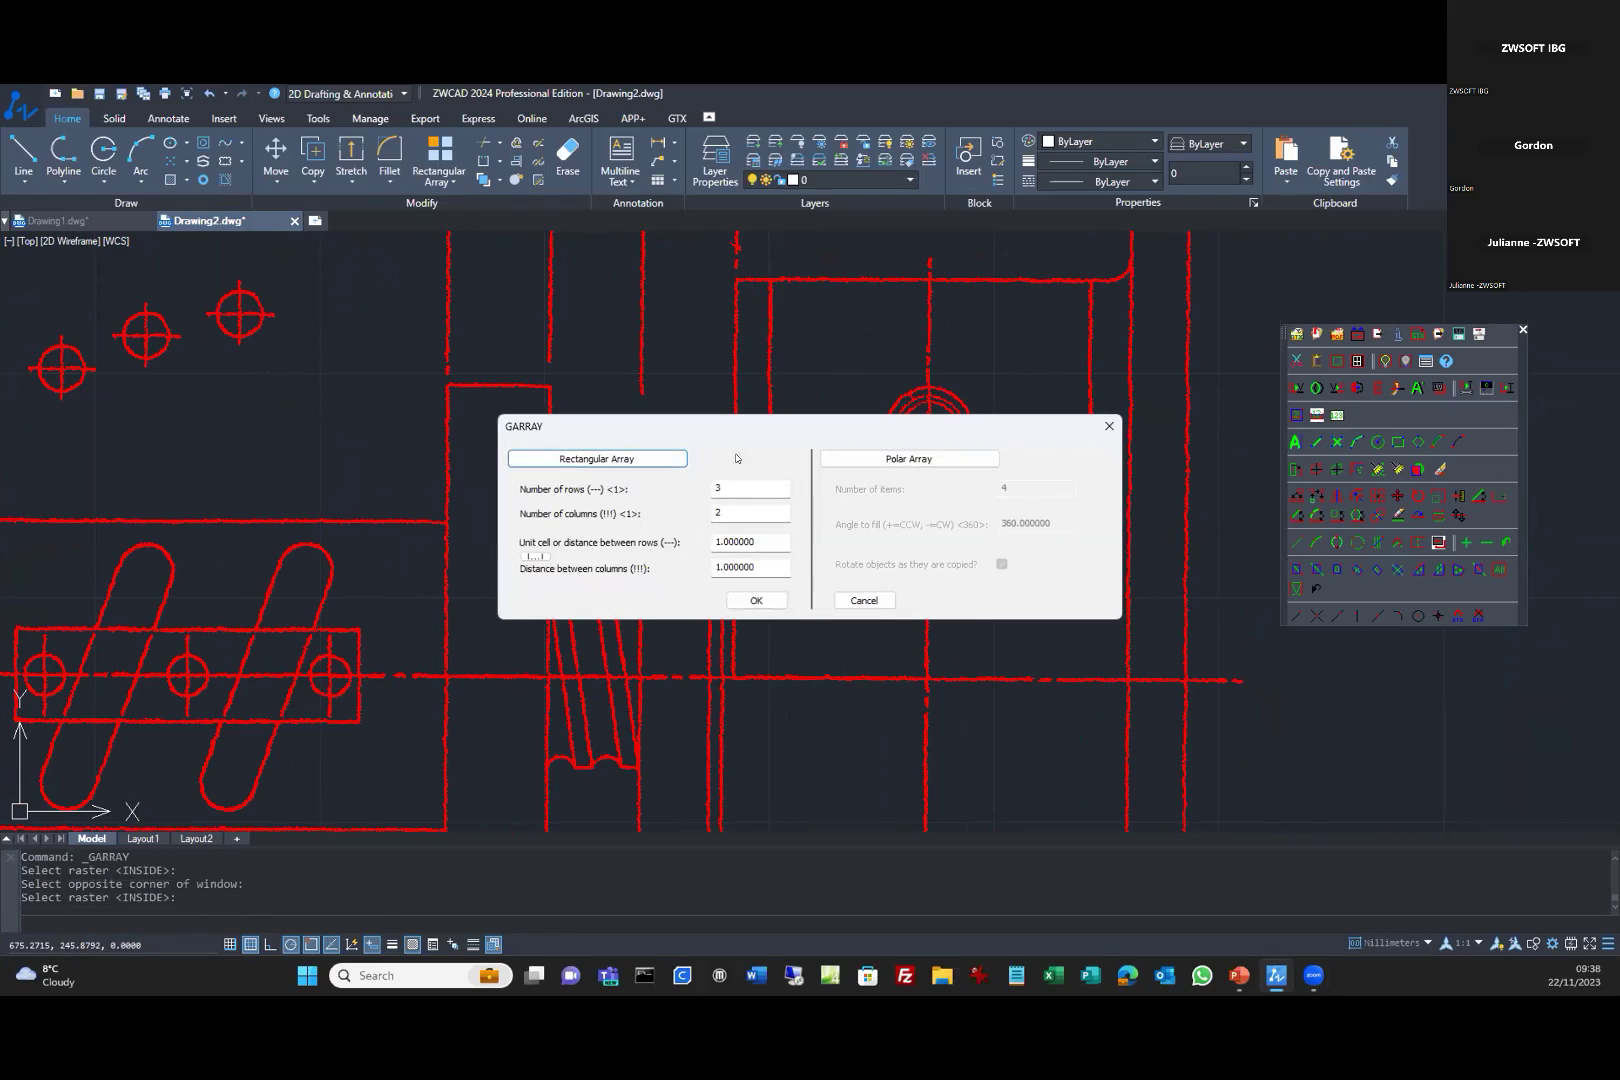
click(727, 485)
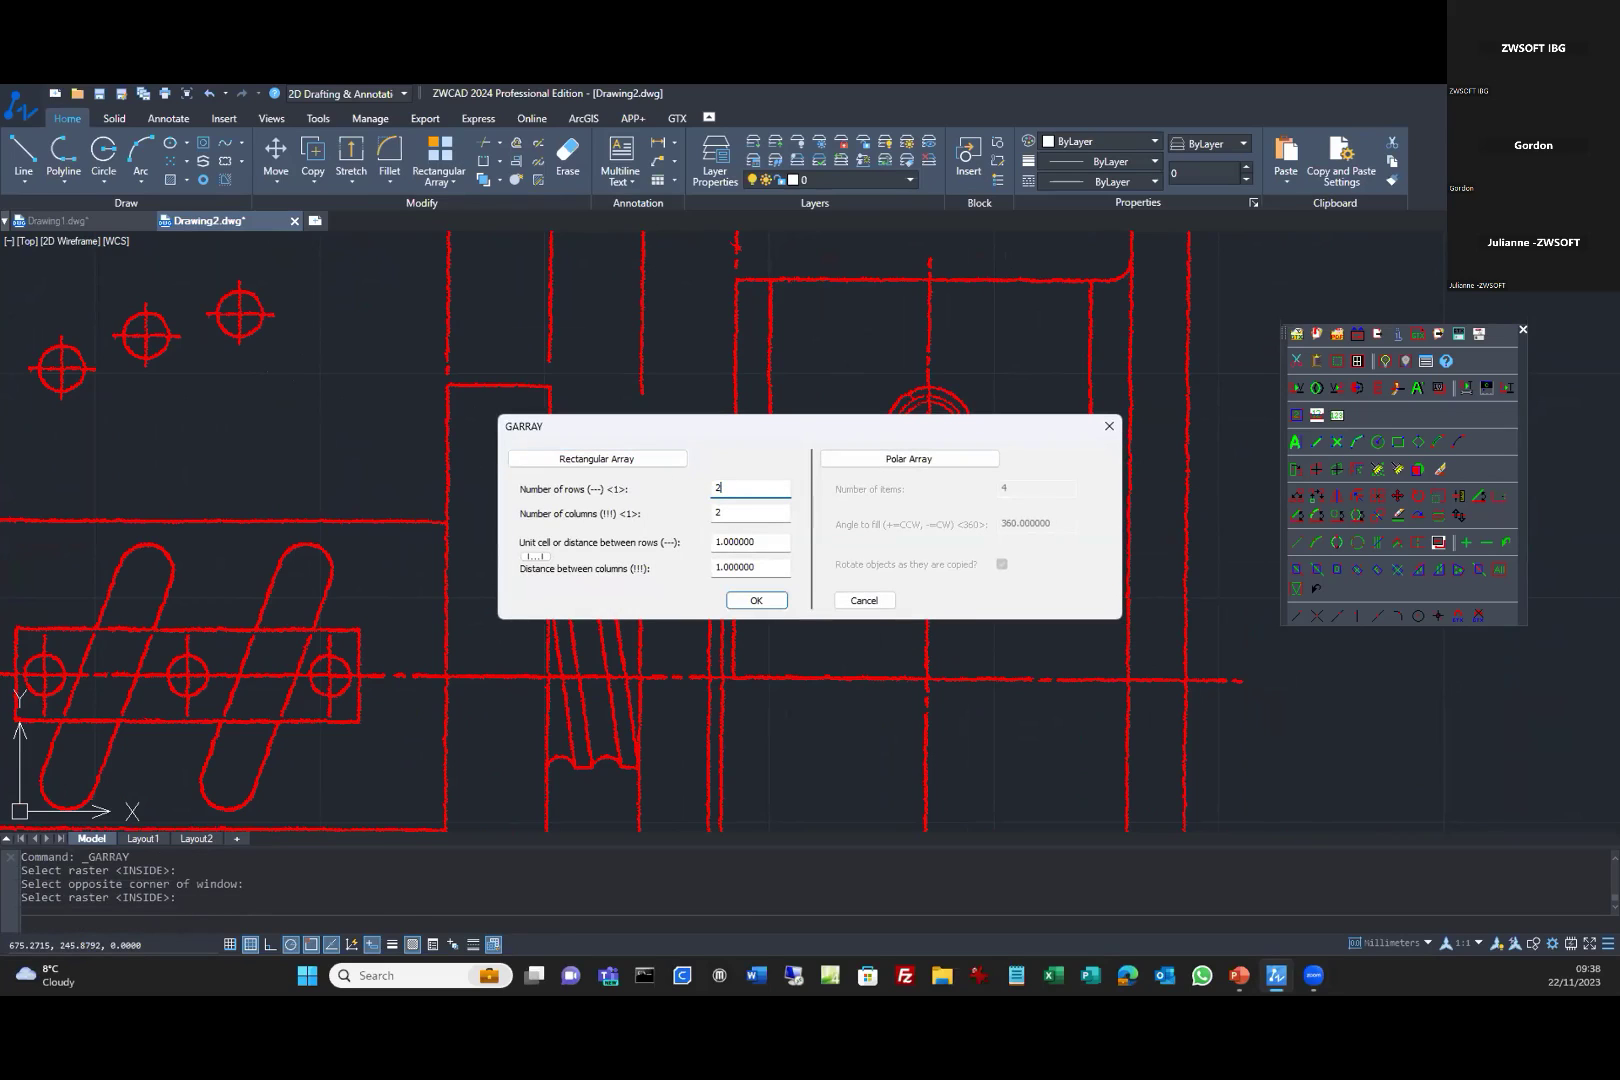
drag(762, 542, 620, 543)
drag(766, 566, 656, 567)
click(750, 601)
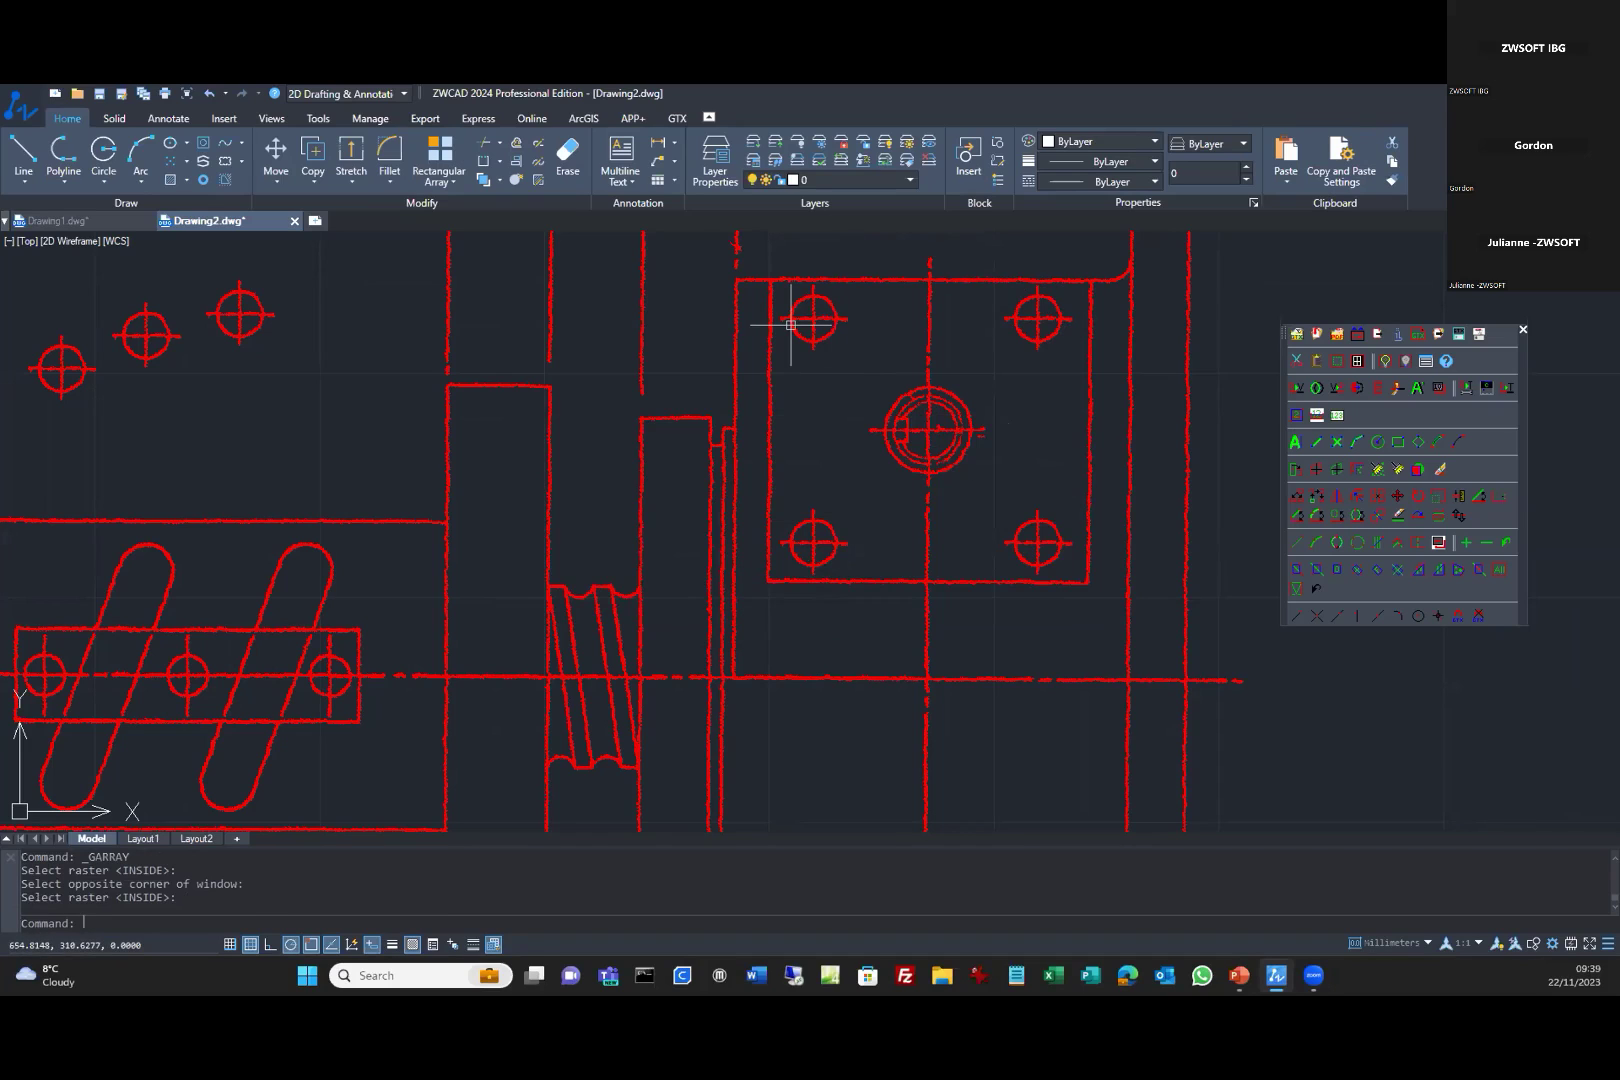
Create a new drawing and attach the raster file cadq.tif from the Architectural folder of the GTX Demo Drawings.
scroll(866, 402, down, 4)
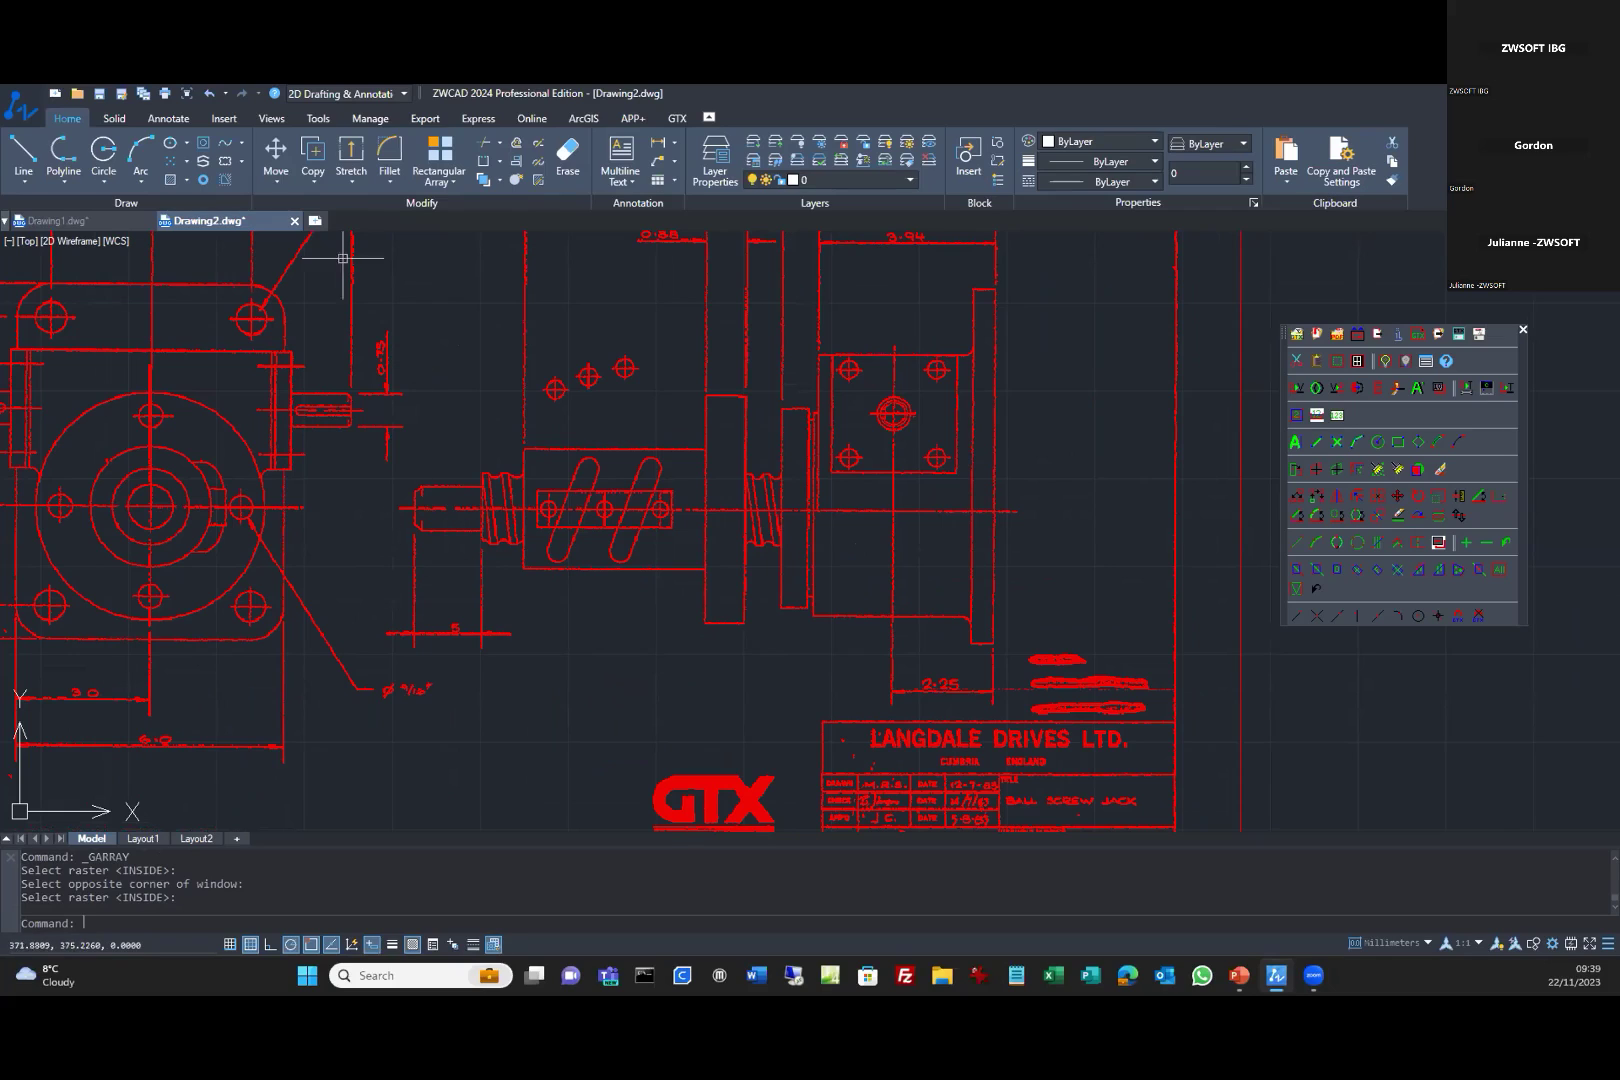
click(314, 221)
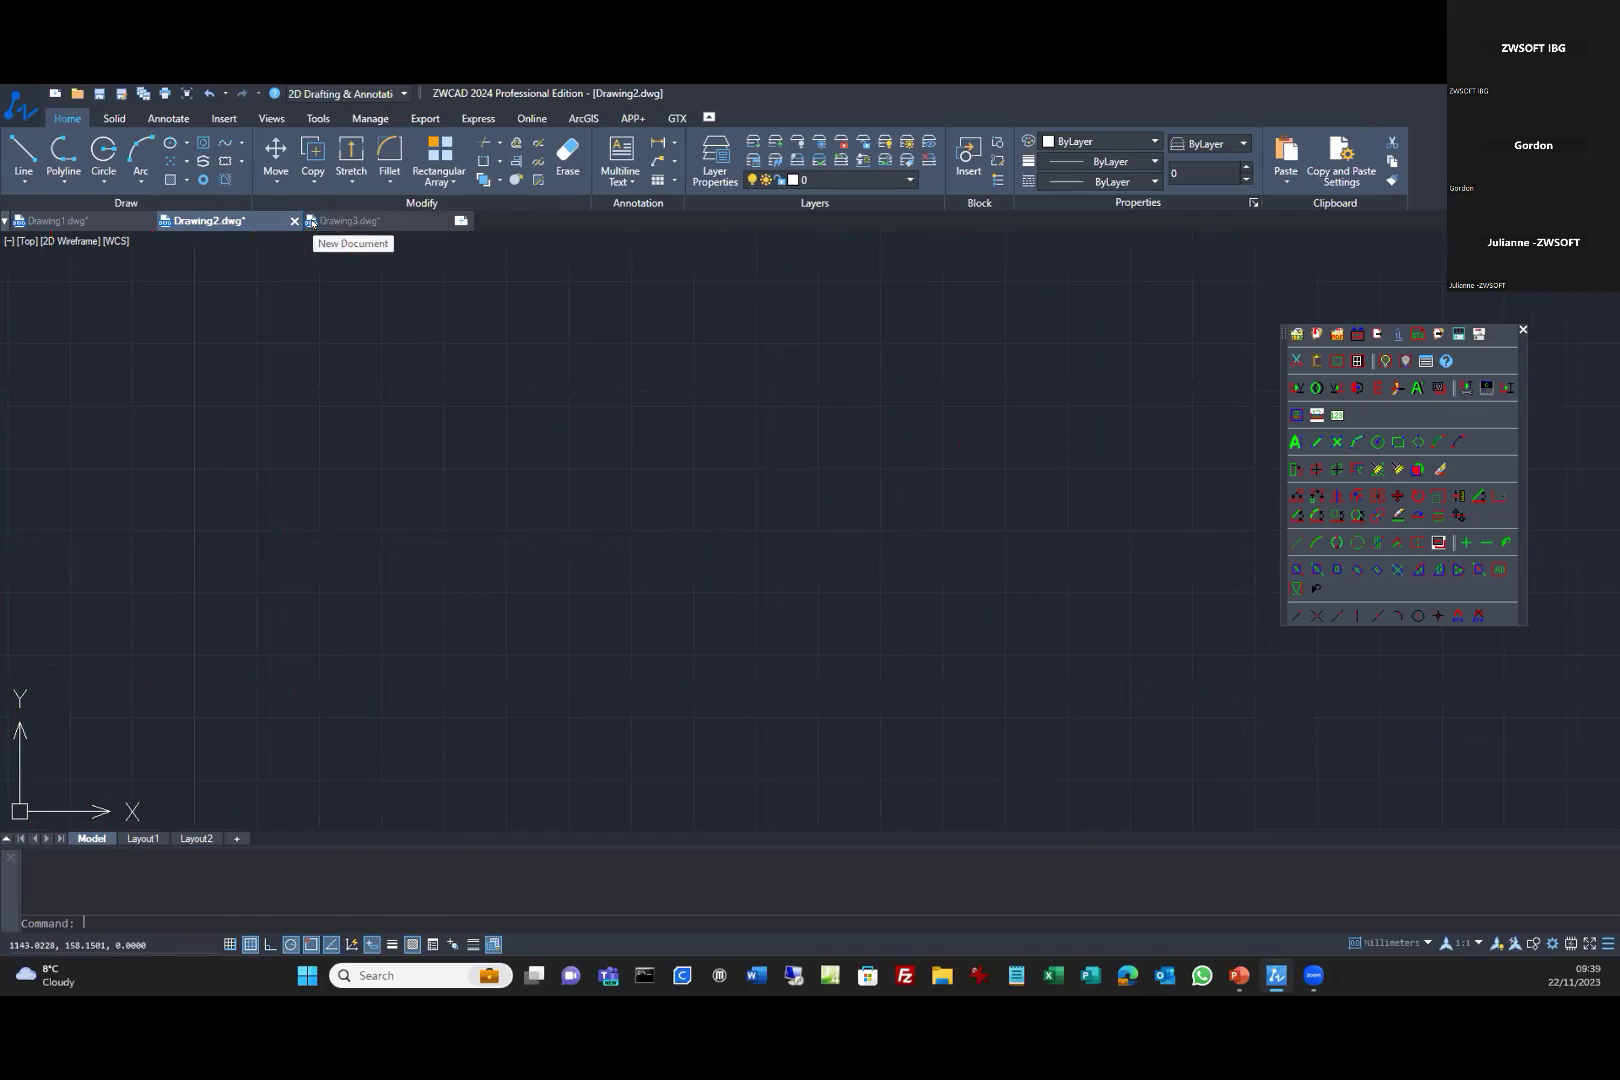
click(1297, 334)
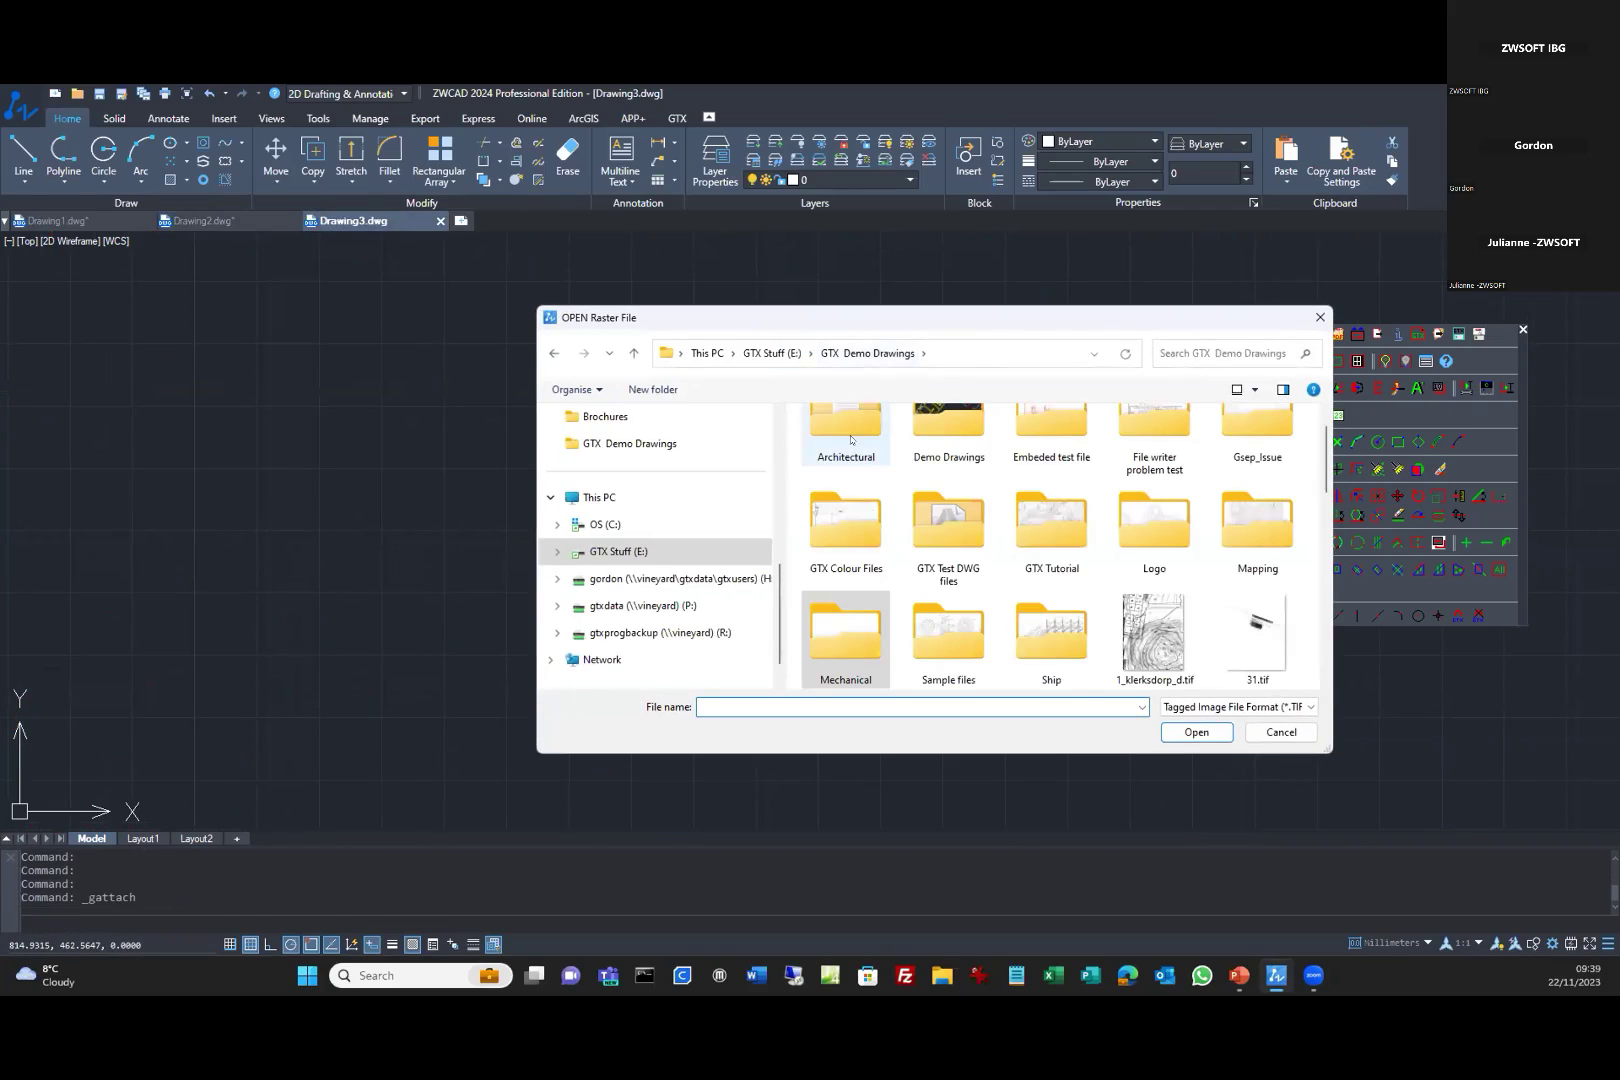
double_click(850, 456)
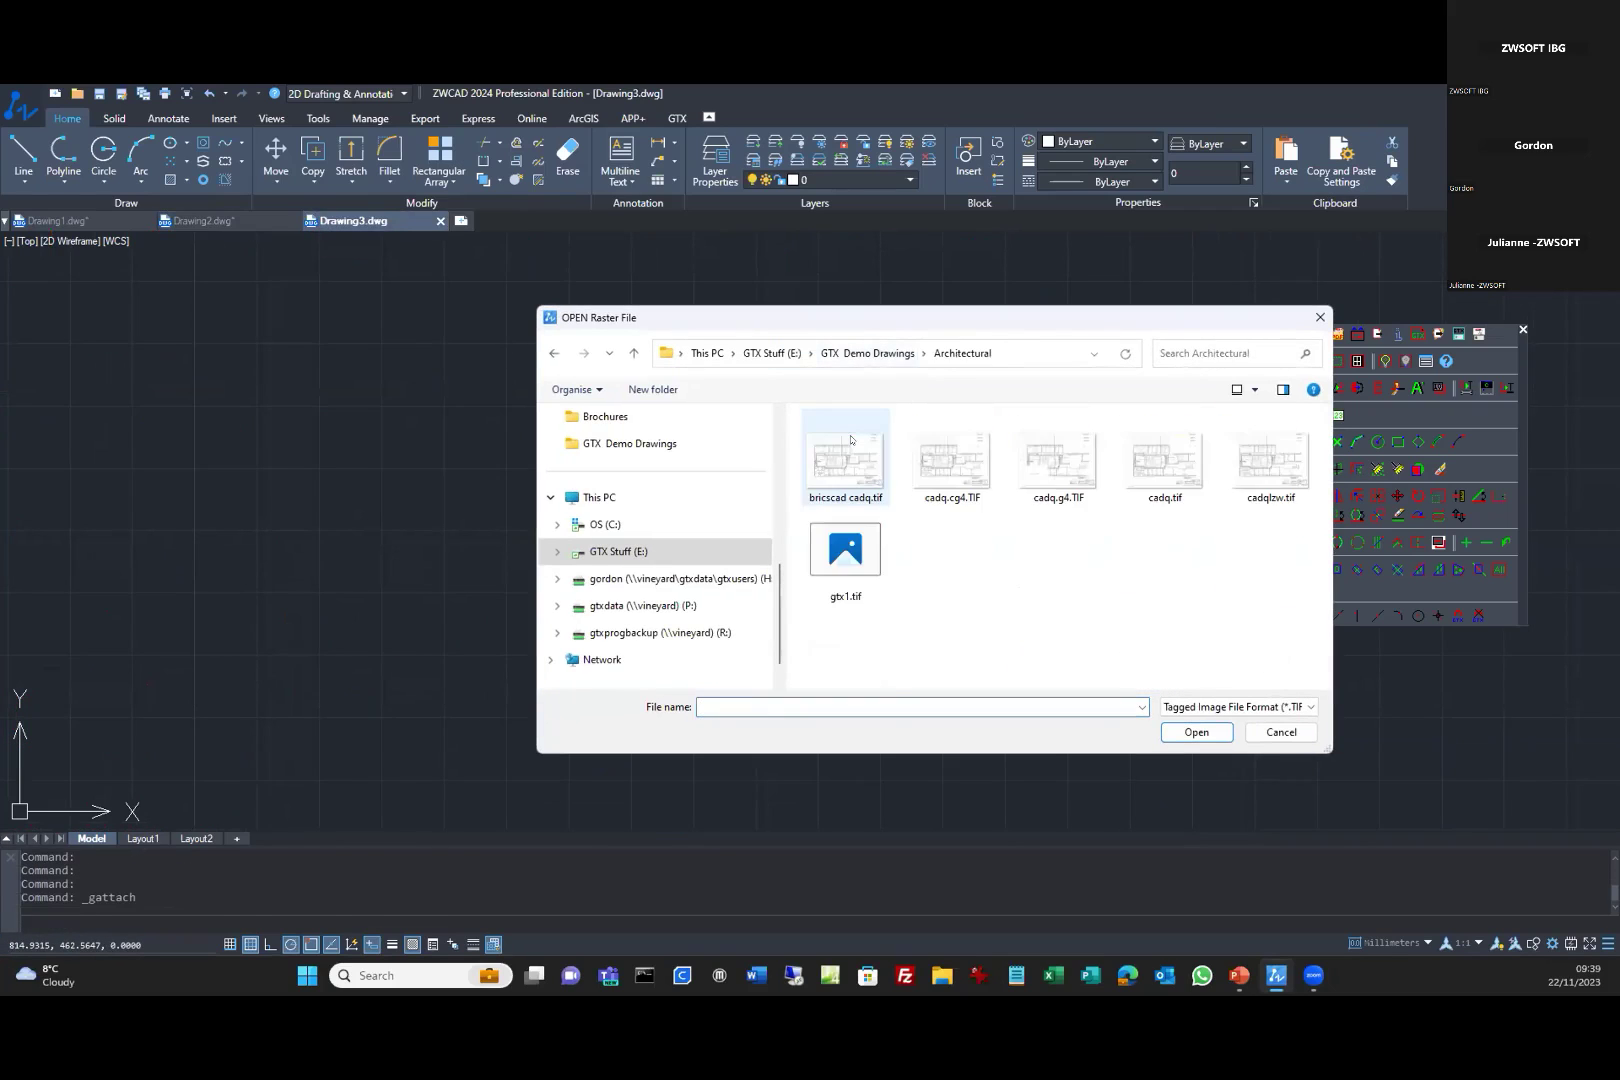
double_click(1154, 473)
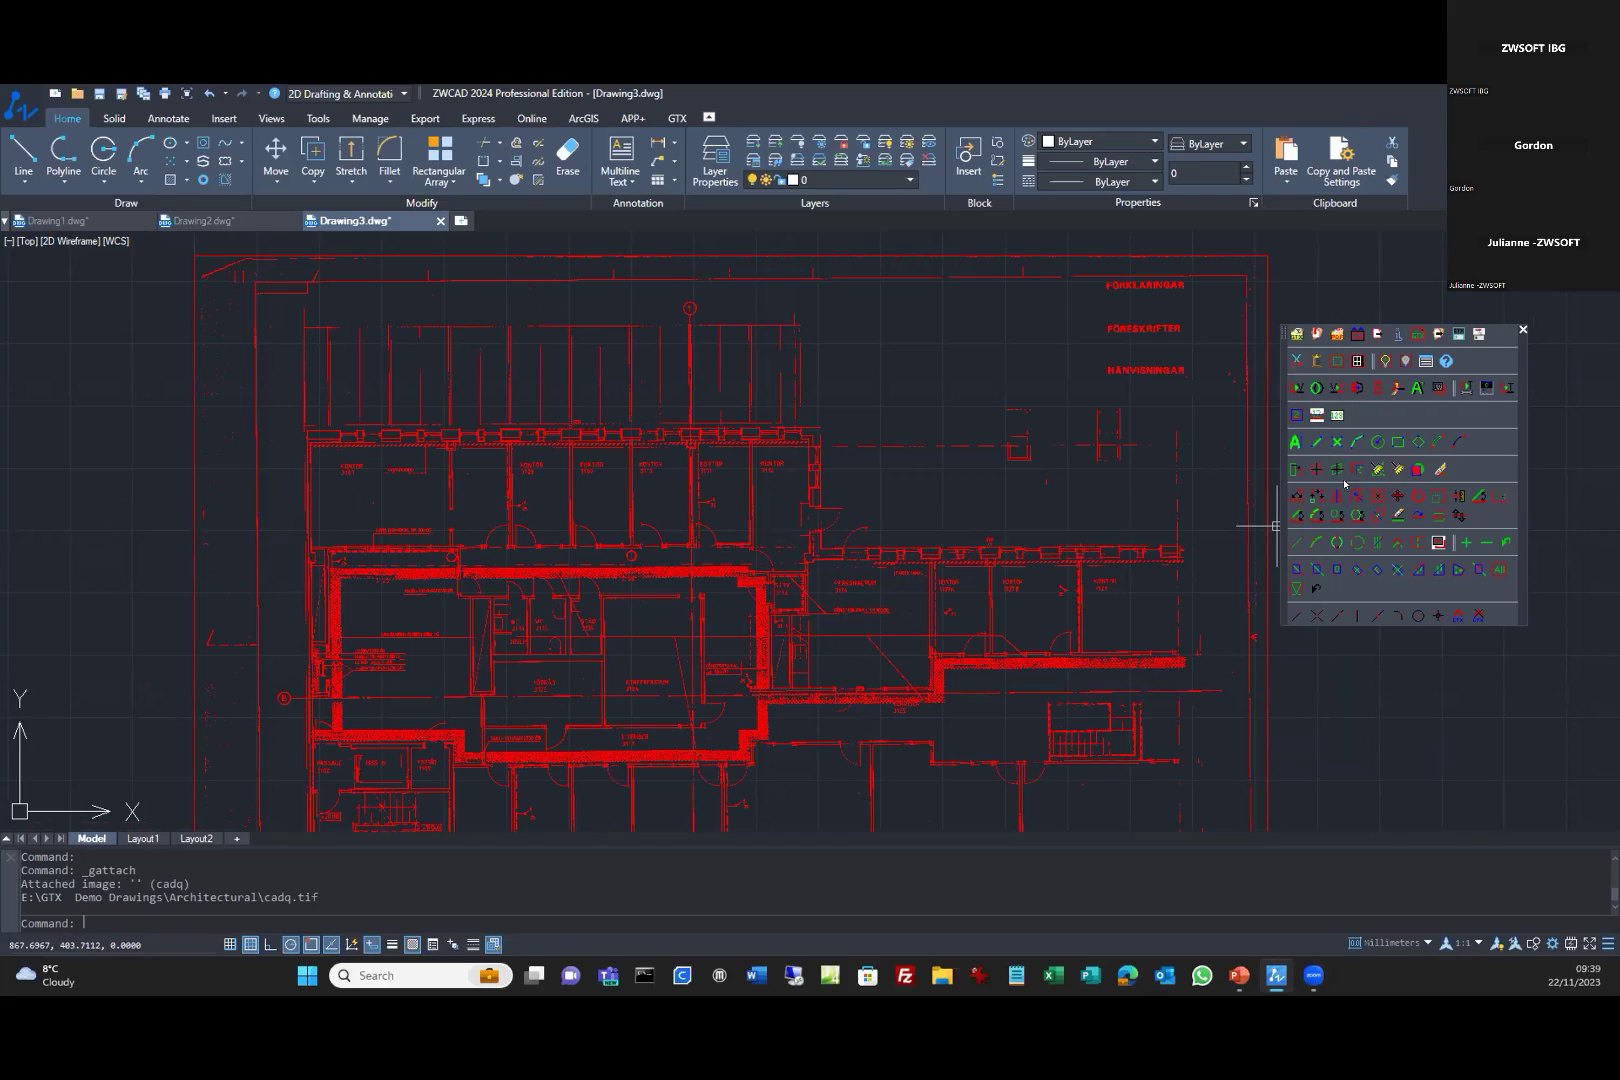
Deskew the entire floor plan raster with the All selection, using the two ends of the upper inner border line as reference.
click(1479, 569)
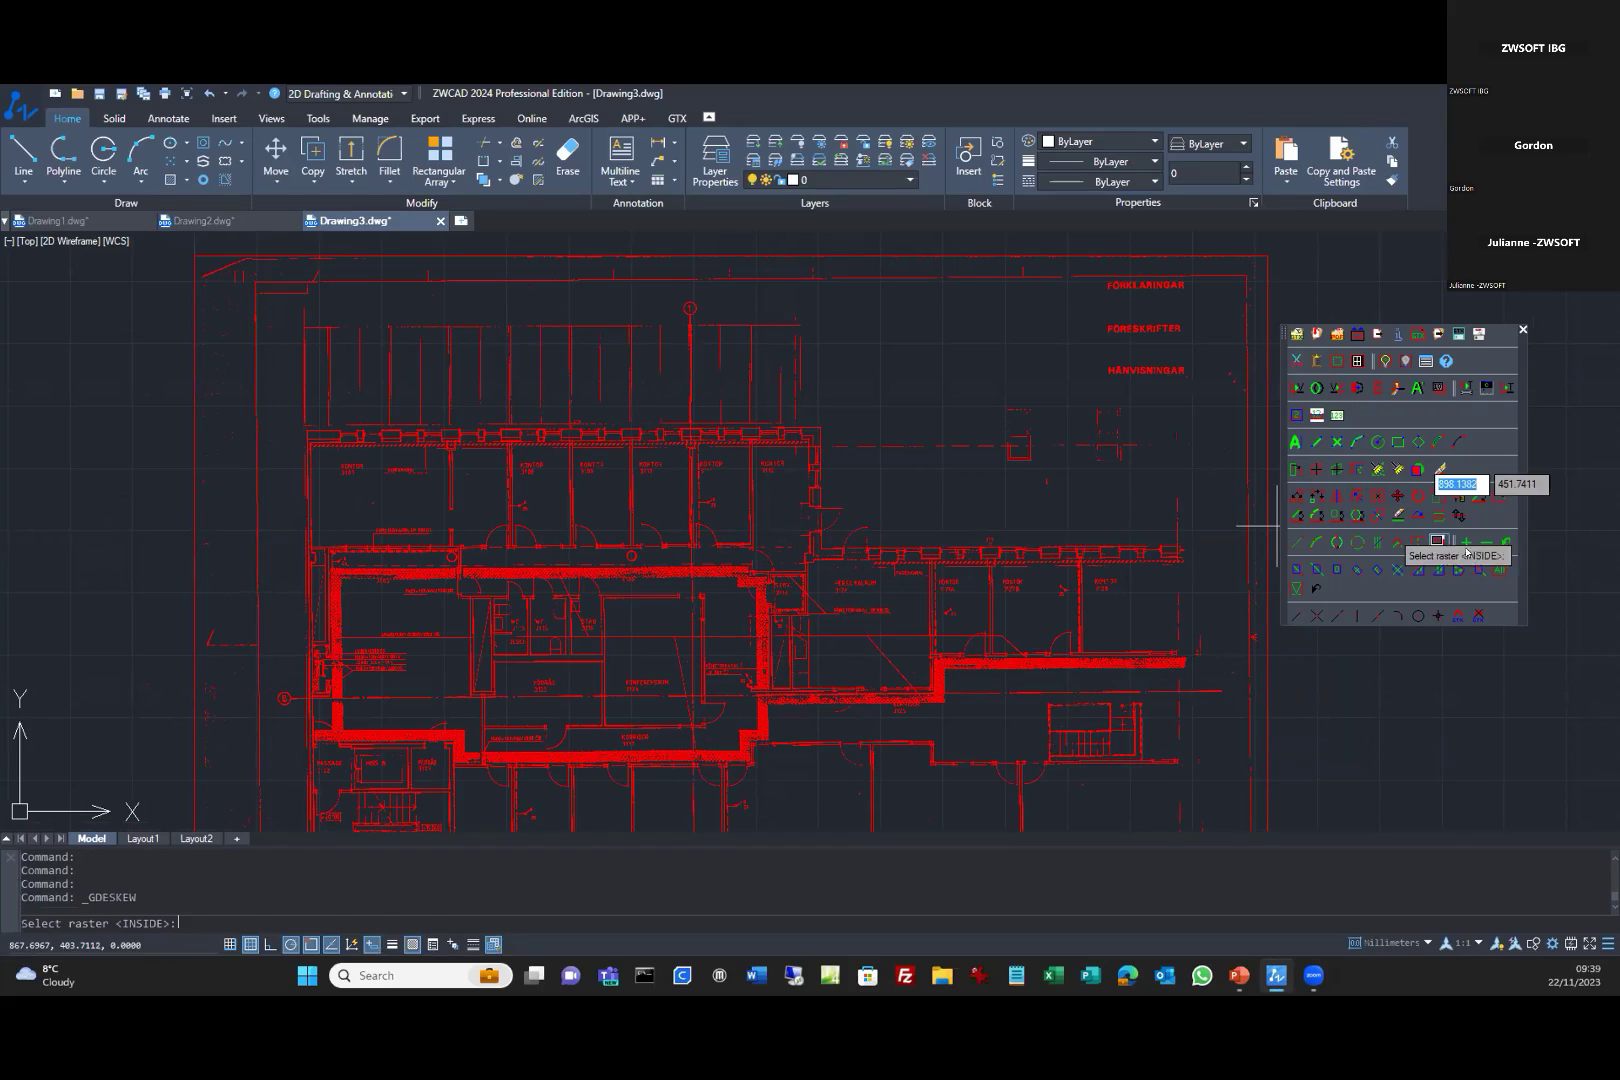
text(All)
key(Return)
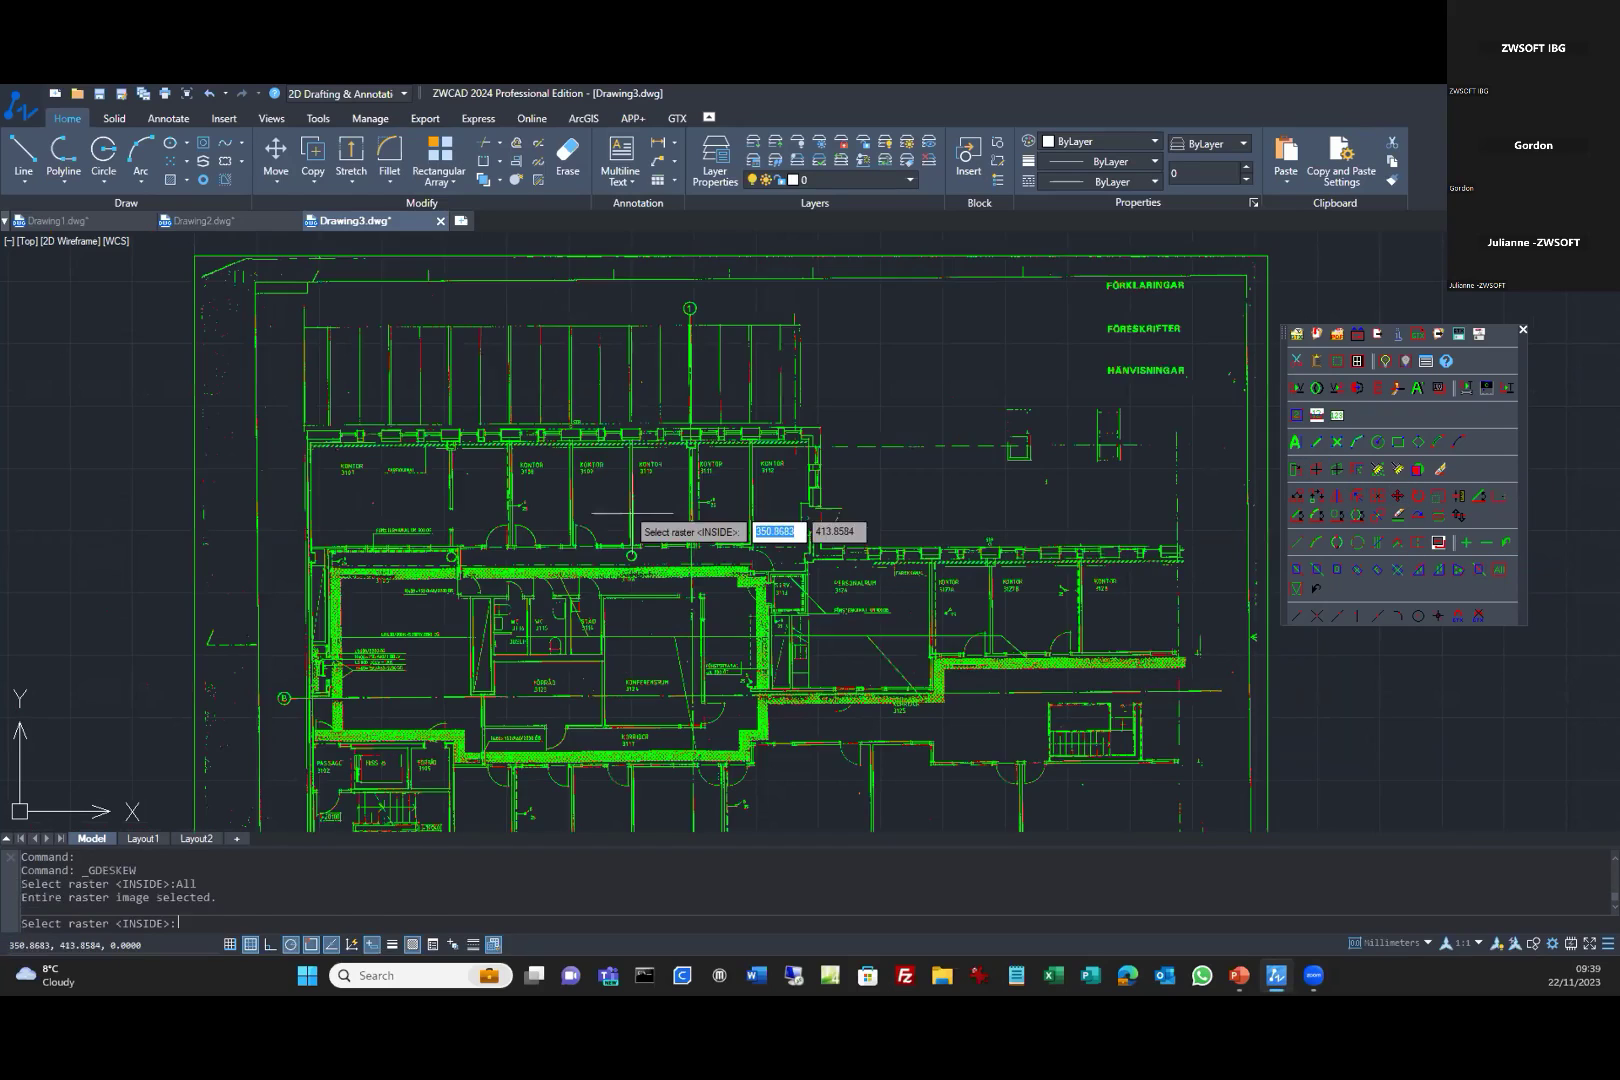
key(Return)
scroll(240, 250, up, 6)
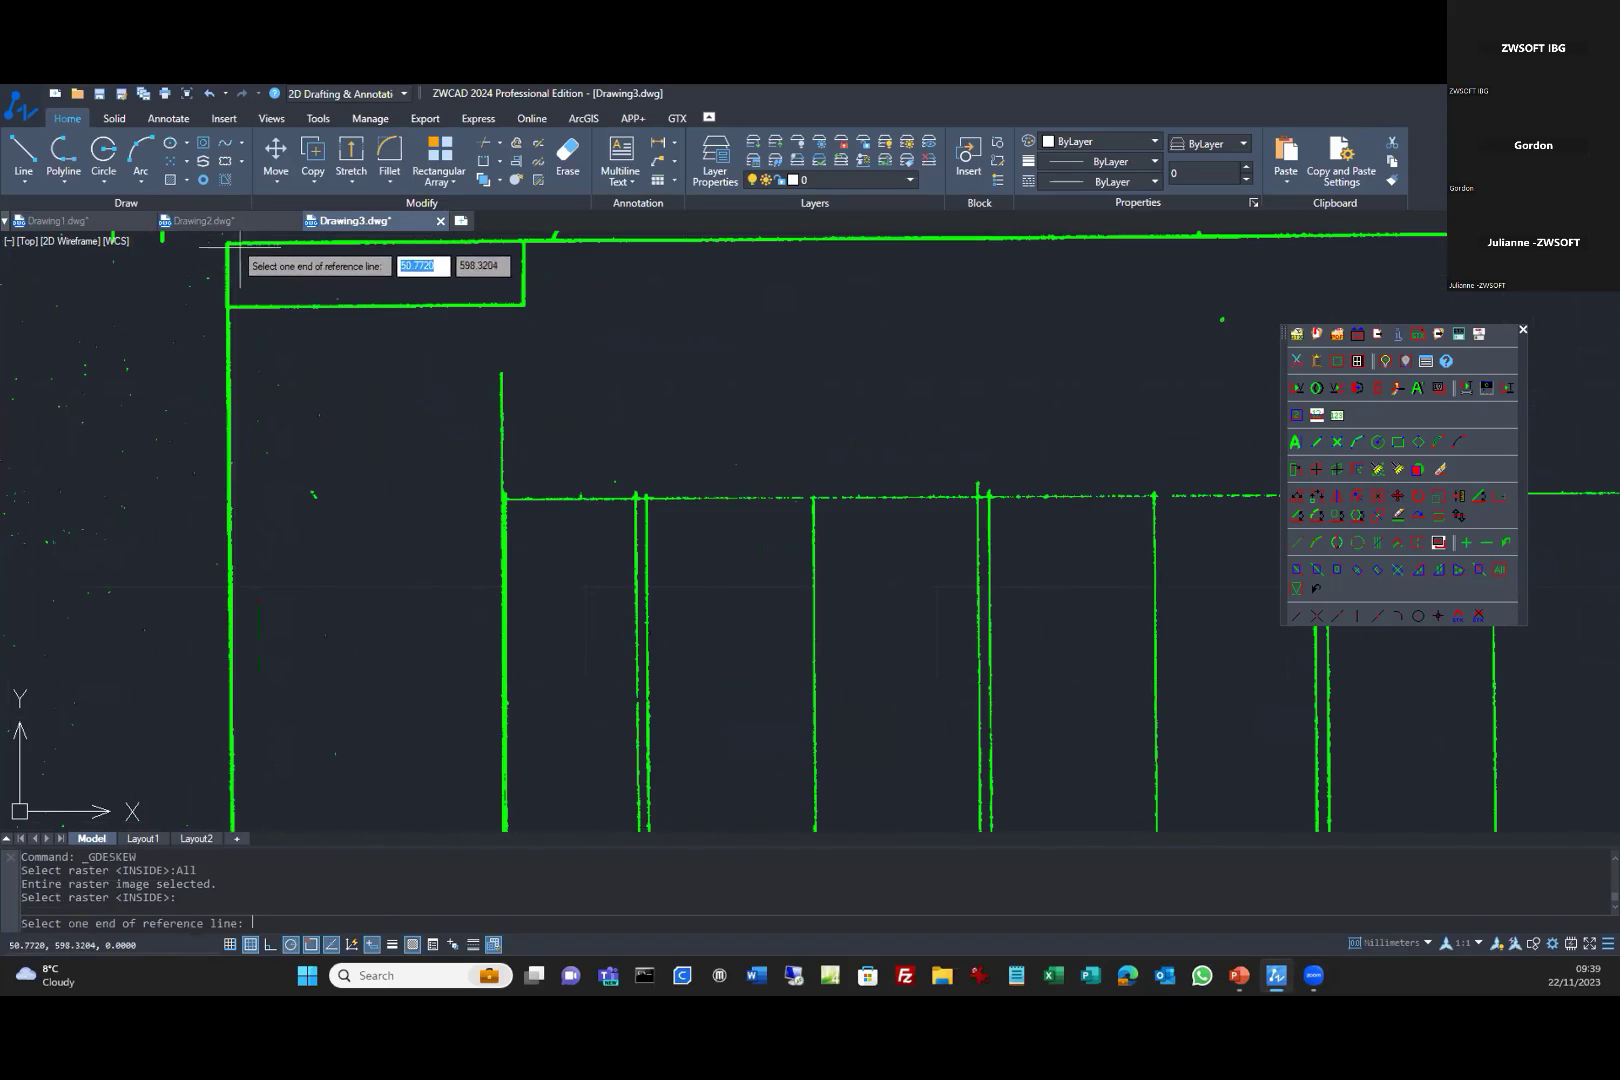
click(230, 243)
scroll(788, 488, down, 6)
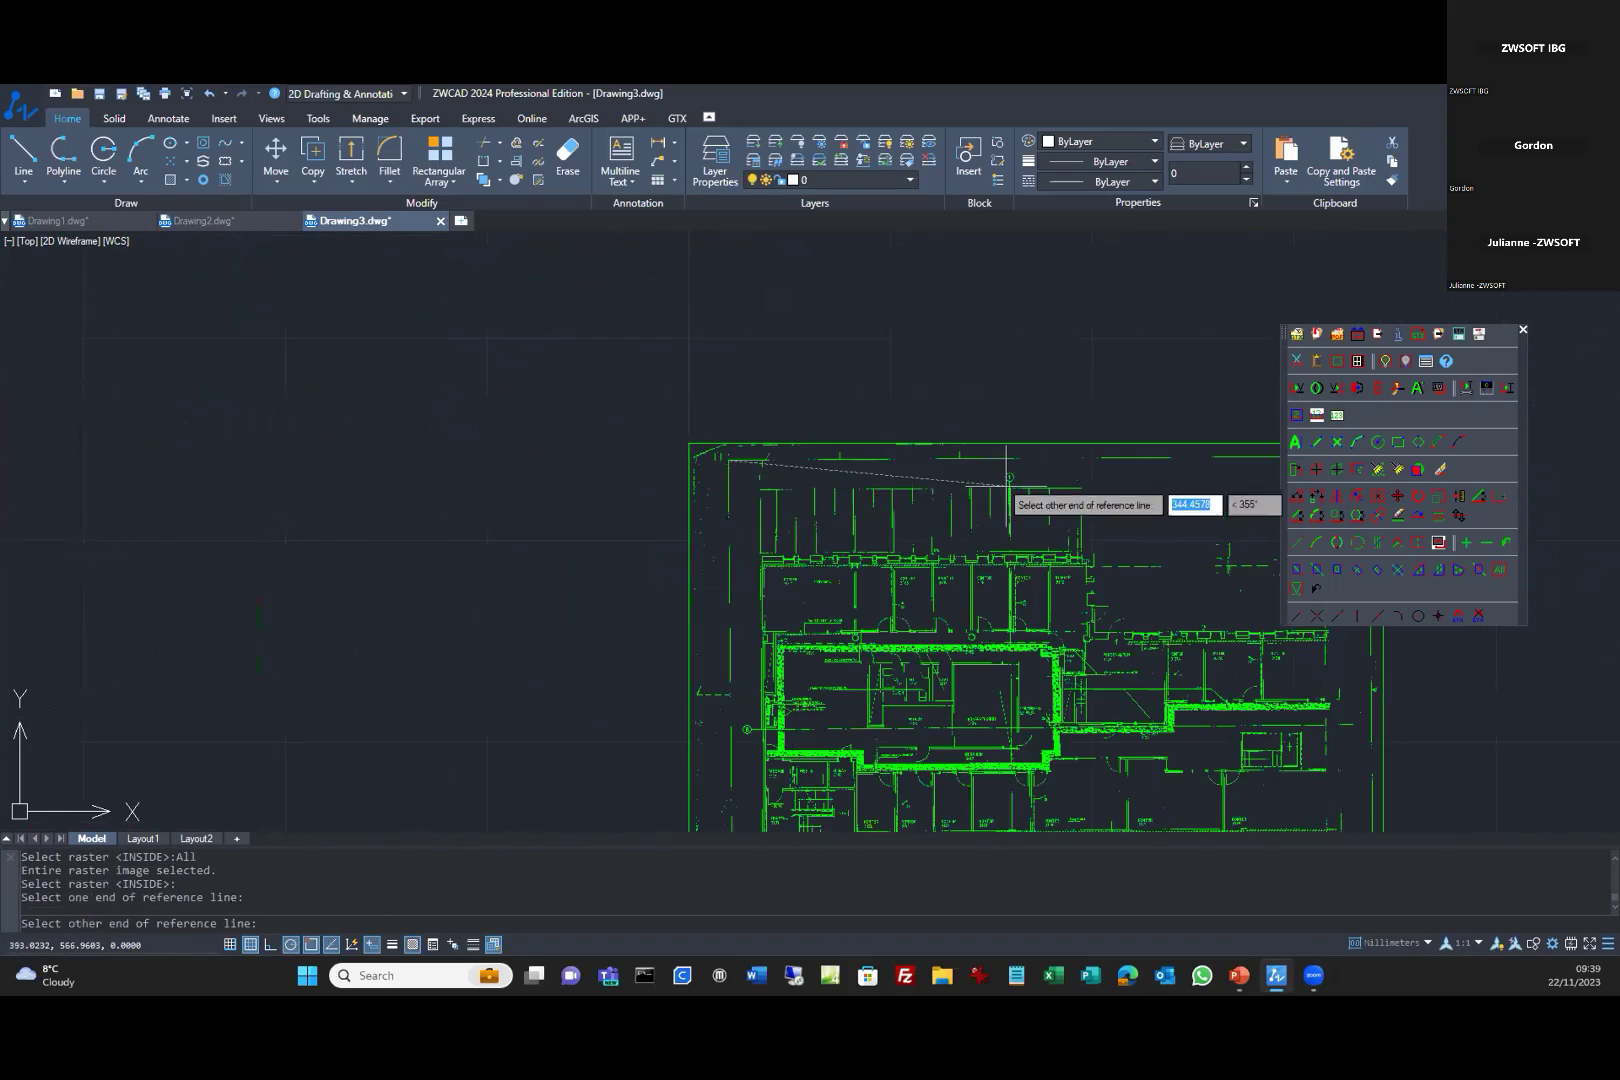
scroll(912, 505, up, 6)
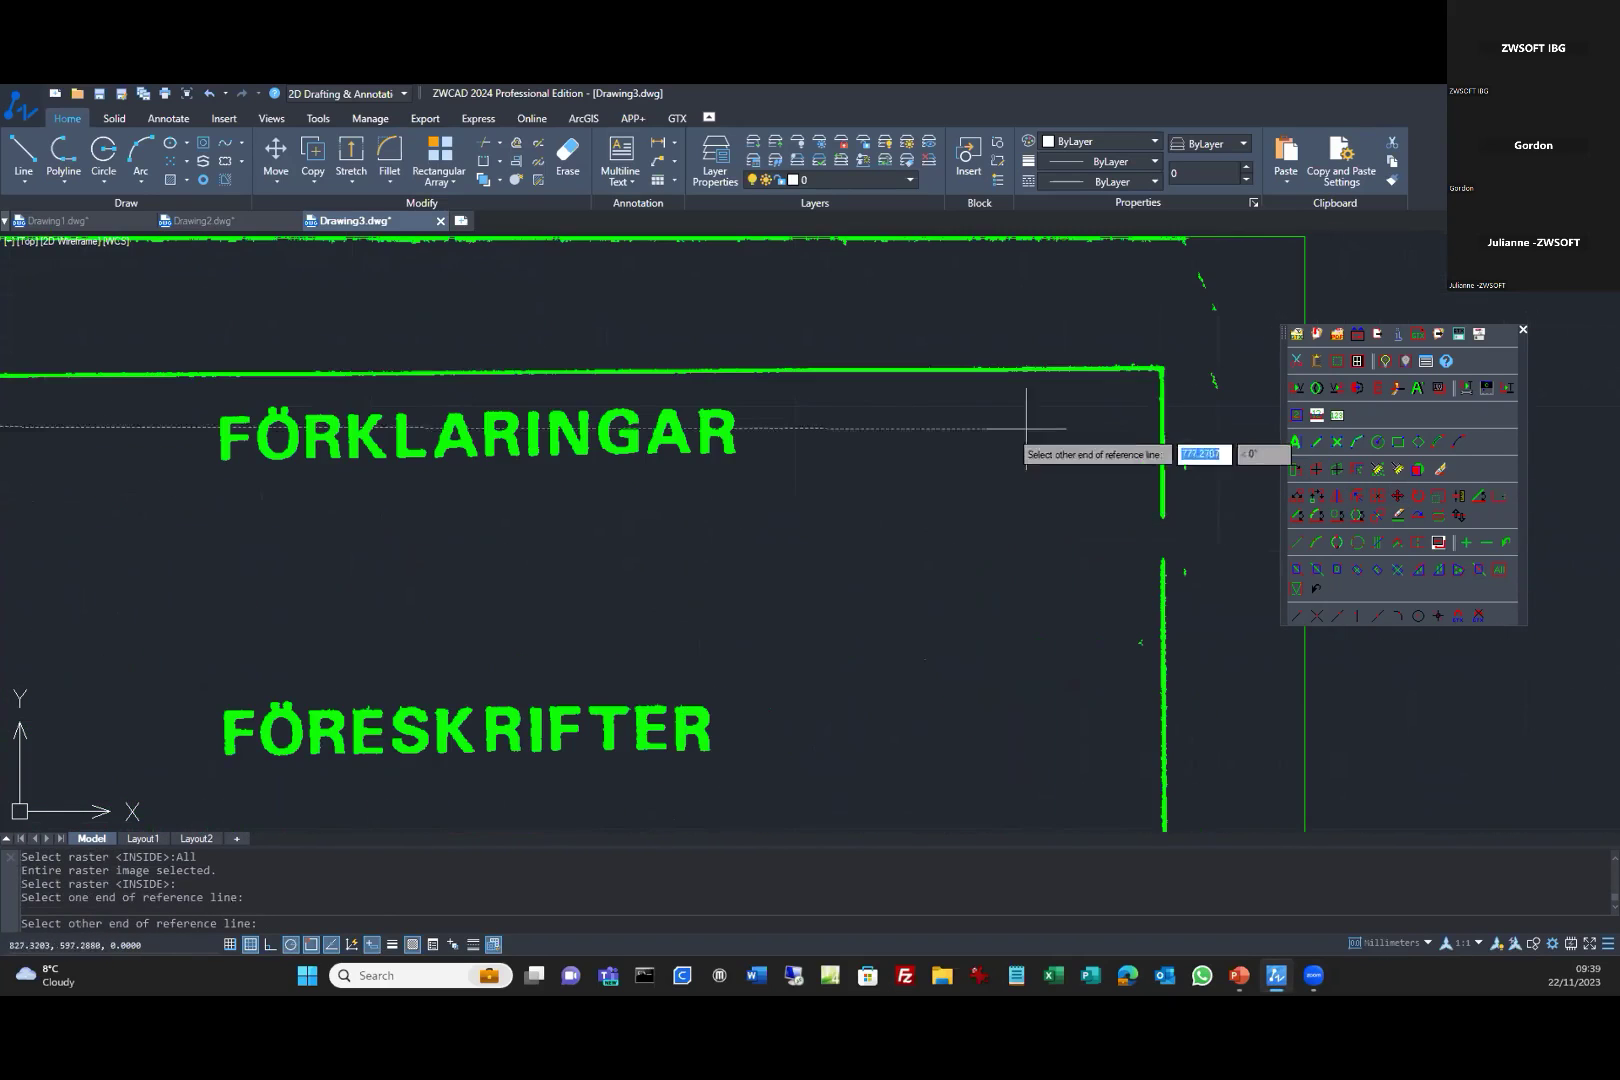
click(1155, 368)
scroll(600, 575, down, 5)
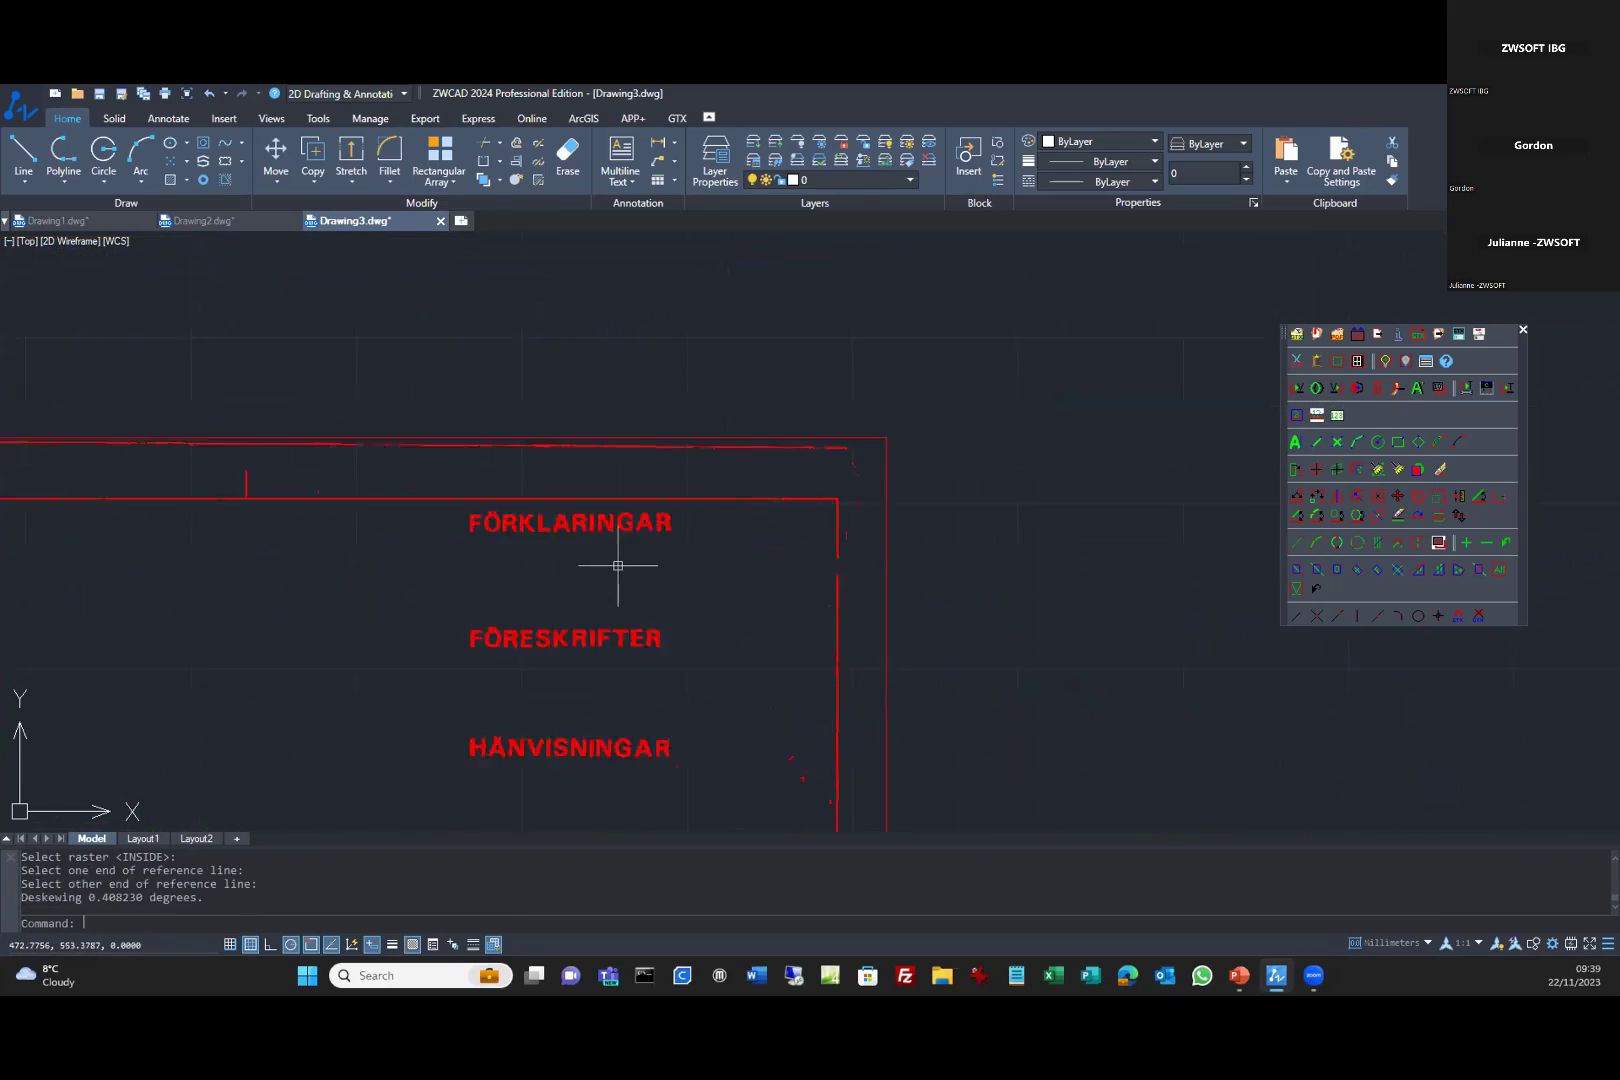
Erase the shaded band running across the door swing beside the KORRIDOR 3125 label, using Erase Raster with an Inside window.
middle_drag(577, 579, 947, 286)
scroll(709, 560, down, 4)
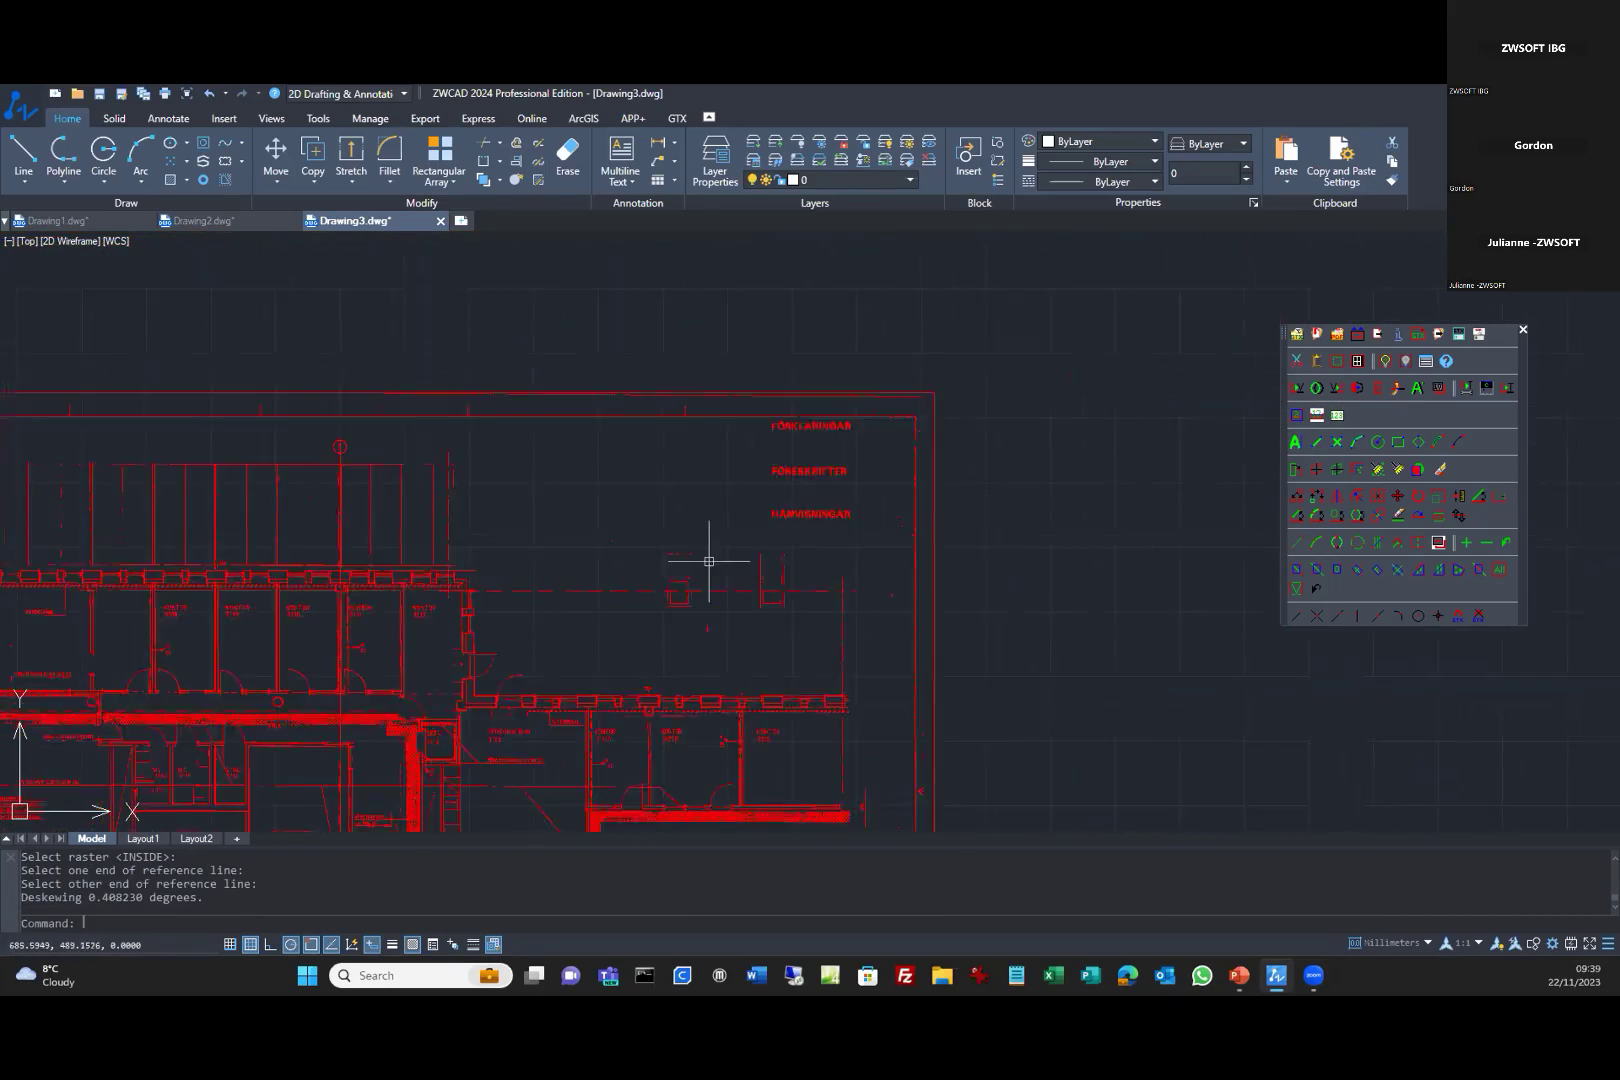
middle_drag(643, 647, 810, 481)
scroll(853, 427, up, 2)
scroll(770, 506, up, 6)
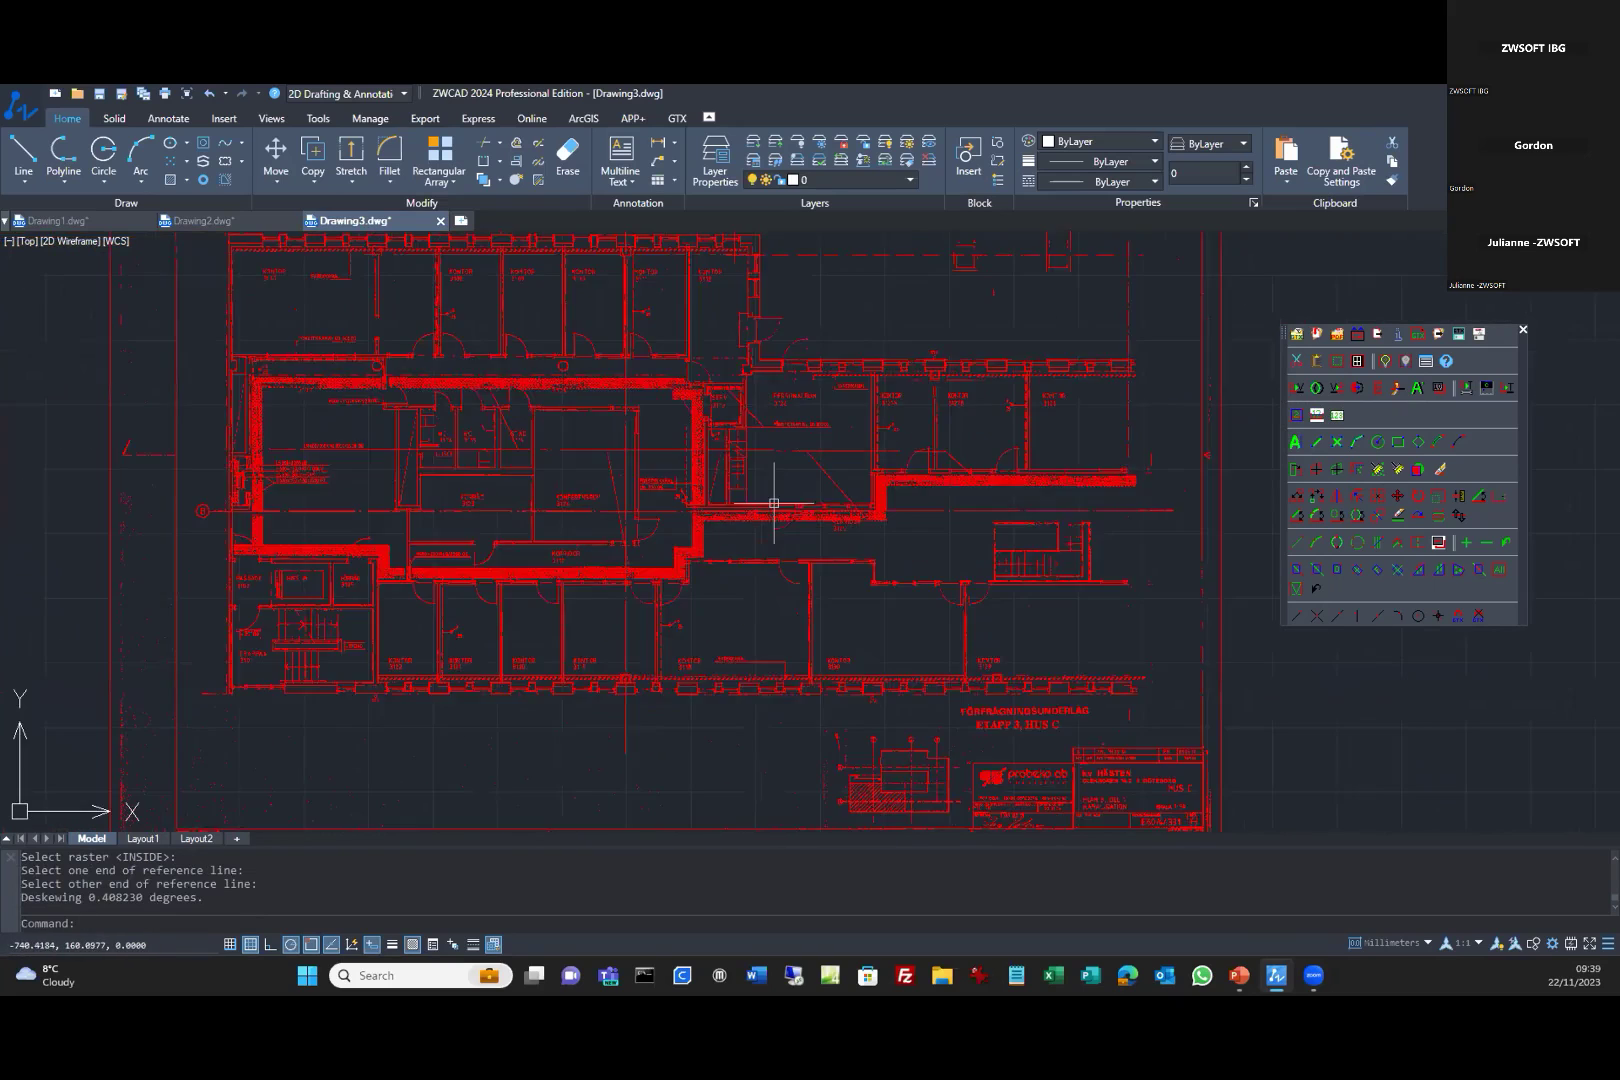
scroll(774, 504, down, 5)
scroll(687, 498, up, 3)
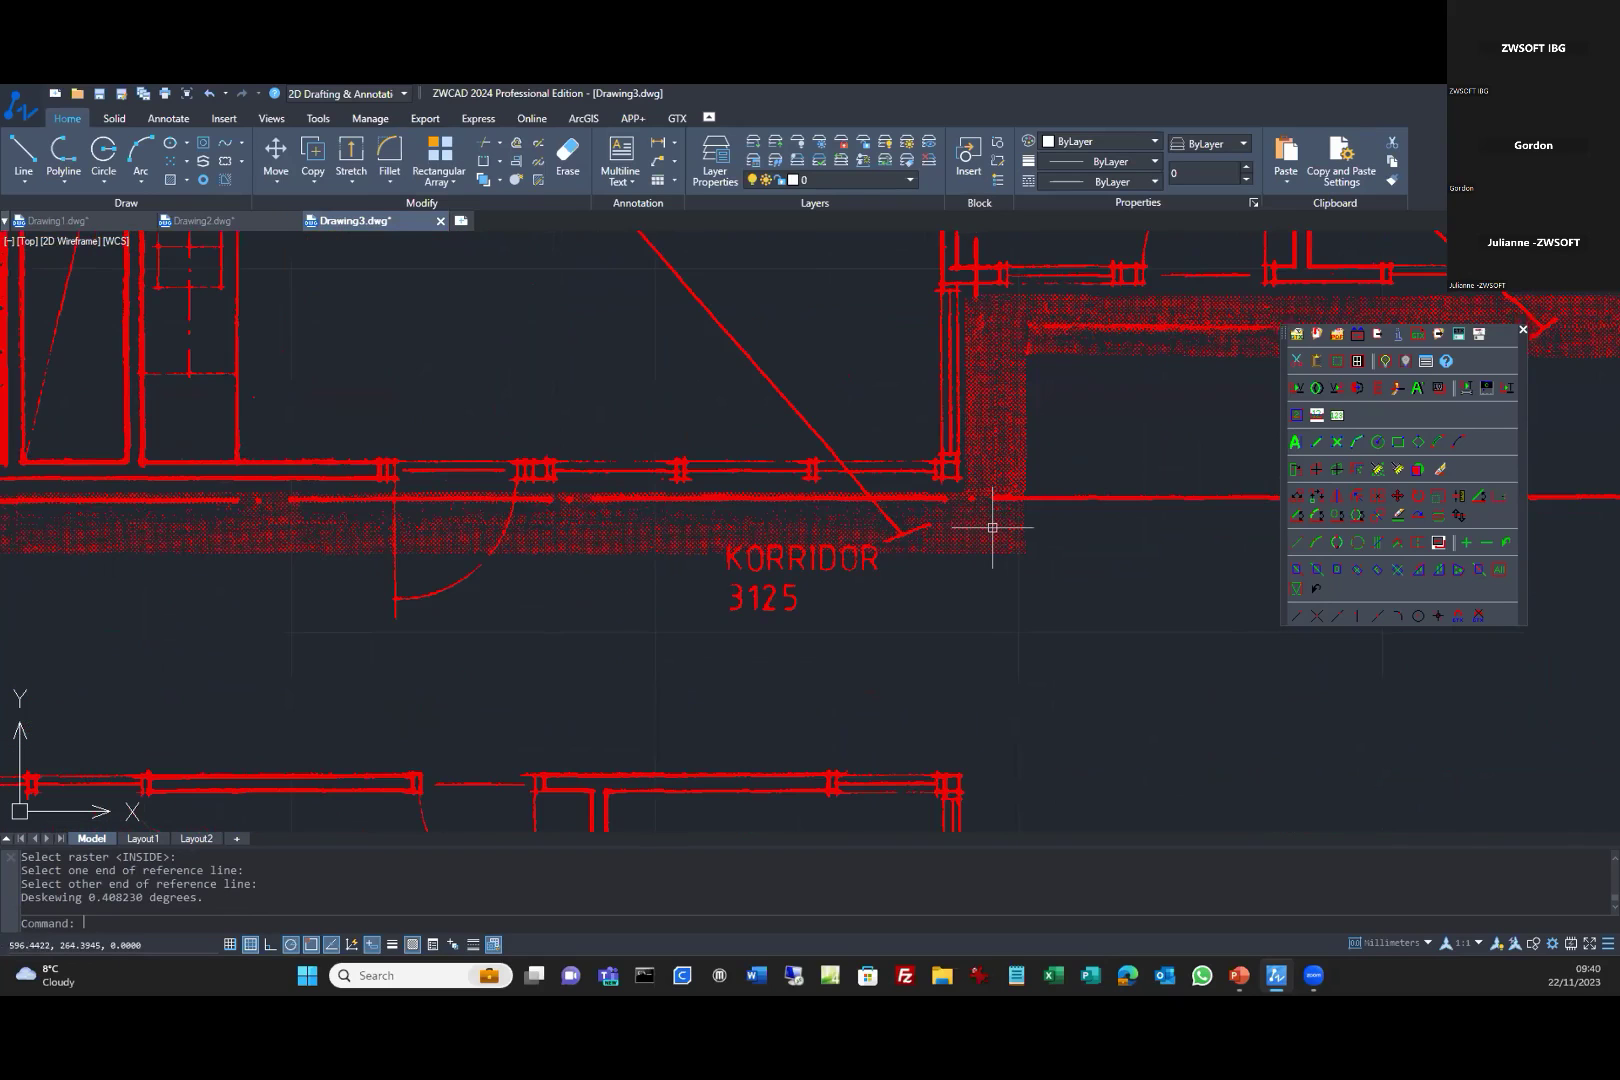
scroll(900, 528, down, 3)
scroll(703, 529, up, 3)
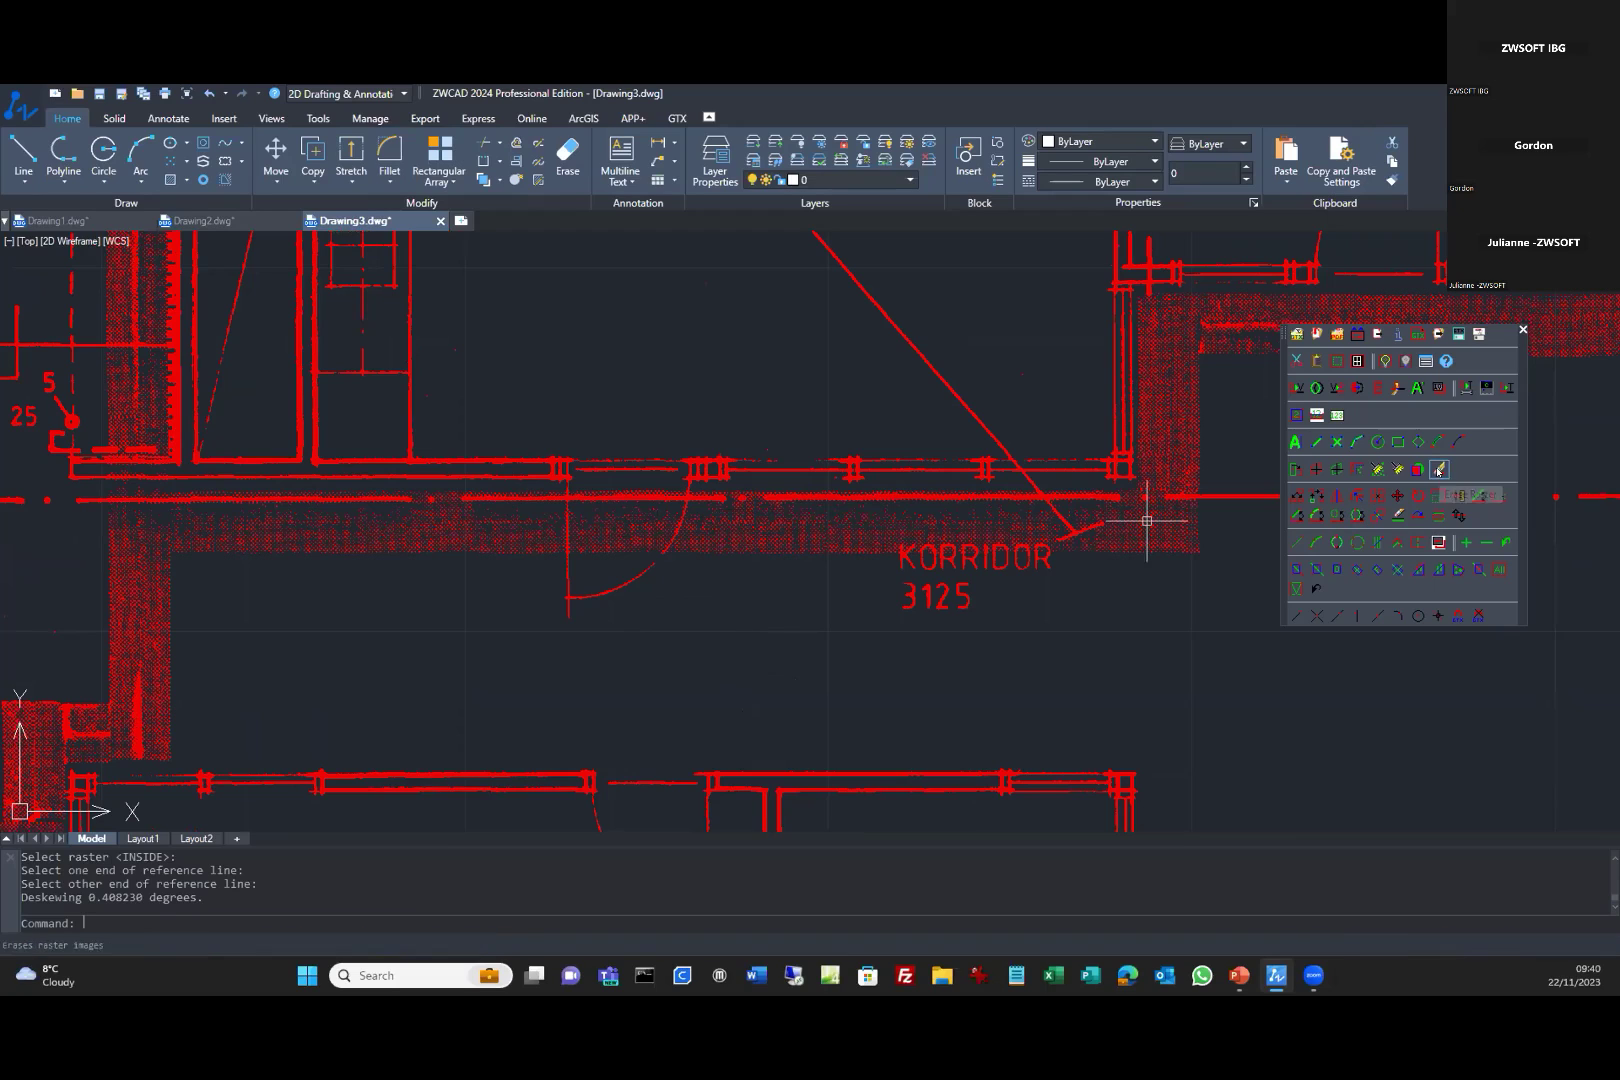
click(1438, 472)
click(1339, 575)
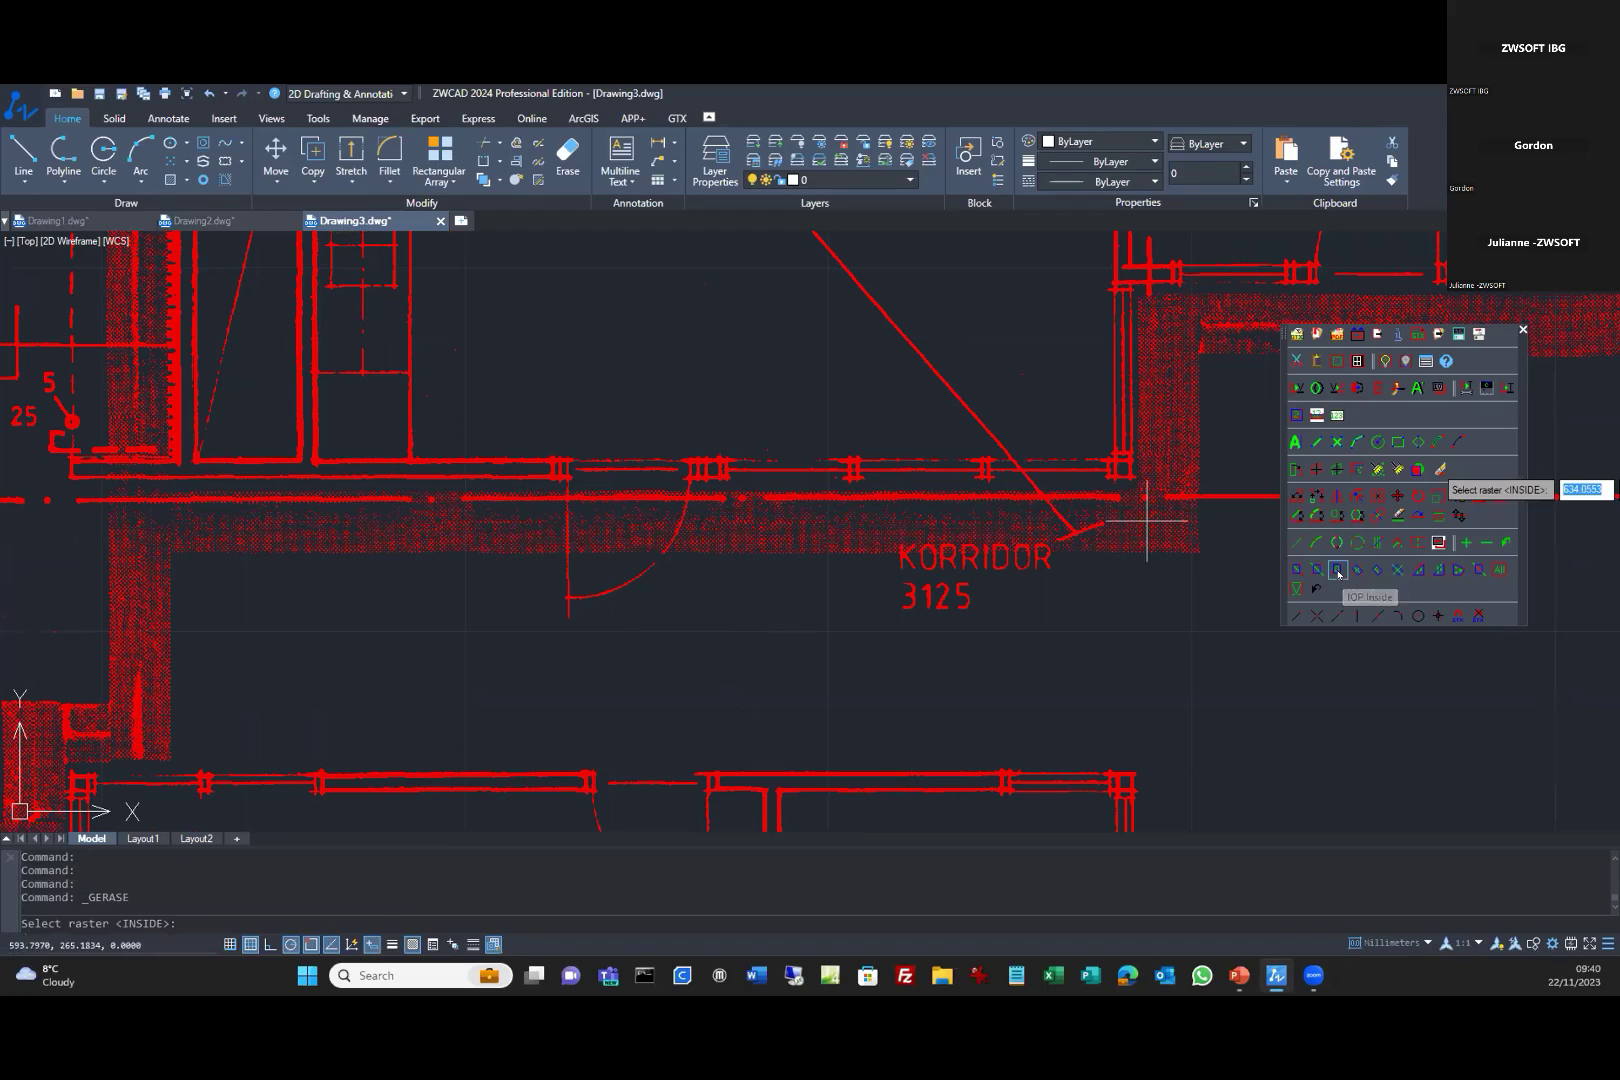
click(93, 483)
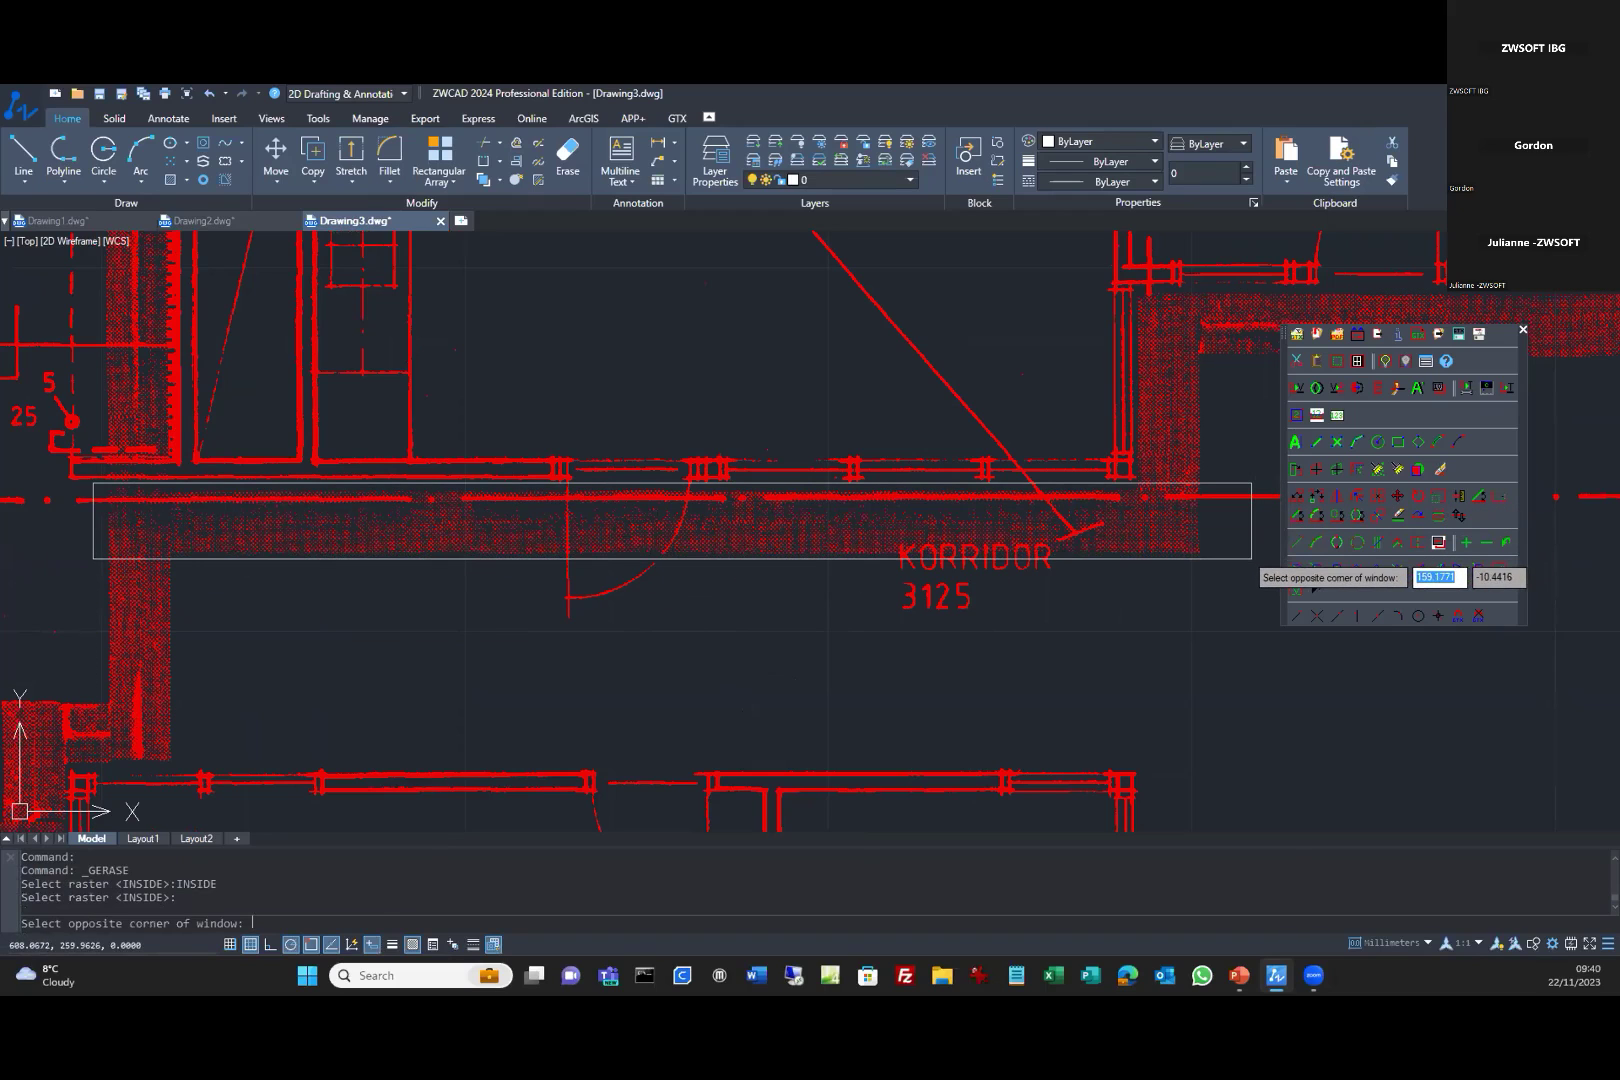
click(1251, 558)
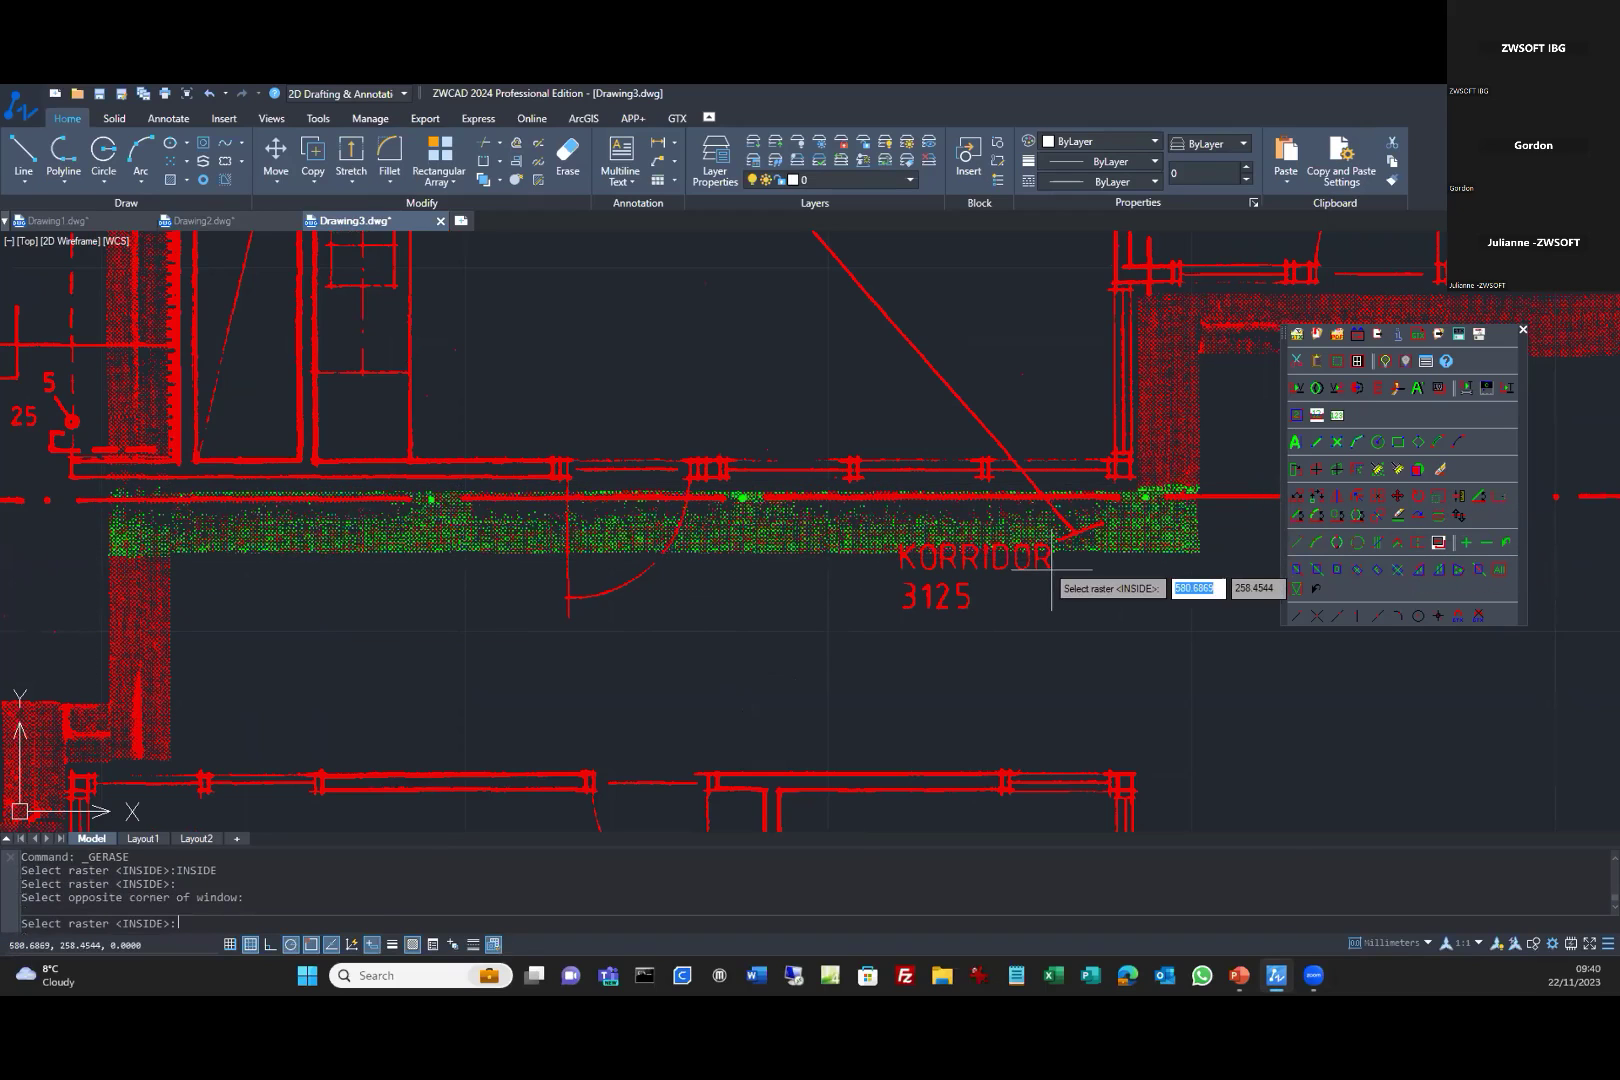
key(Return)
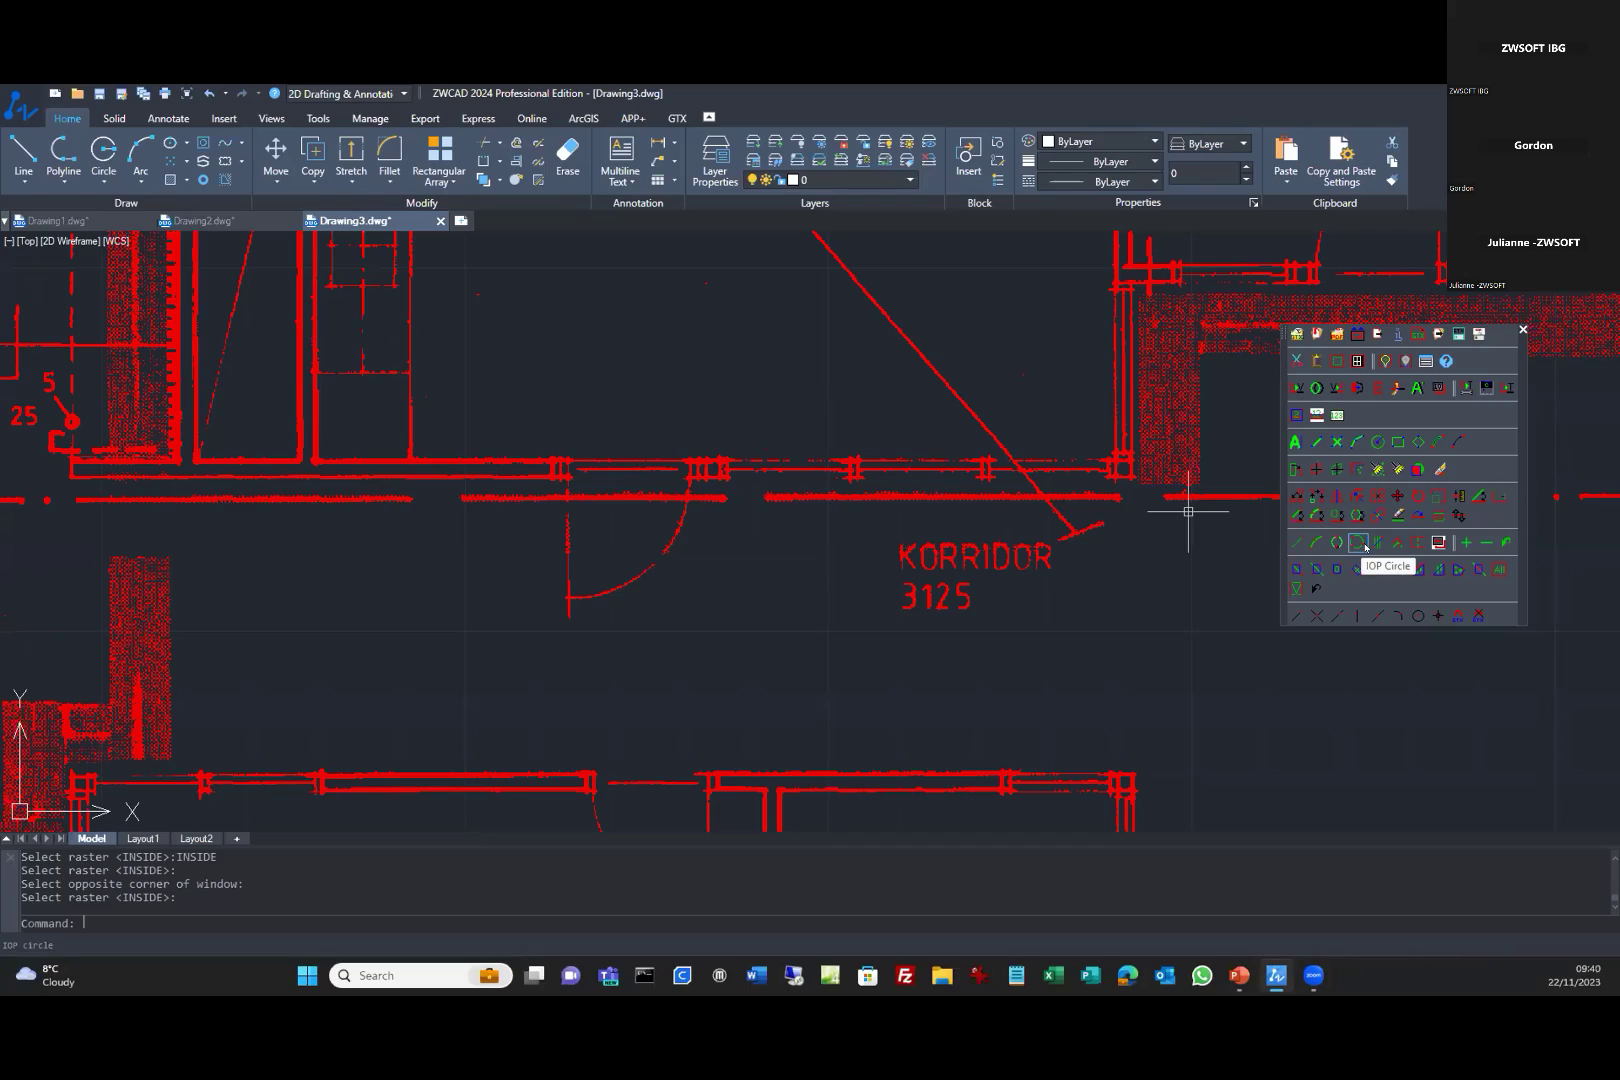
Redraw the damaged door swing arc near KORRIDOR 3125 with raster arc correction, tracing the old arc and reusing its circumference point and endpoint.
click(1315, 515)
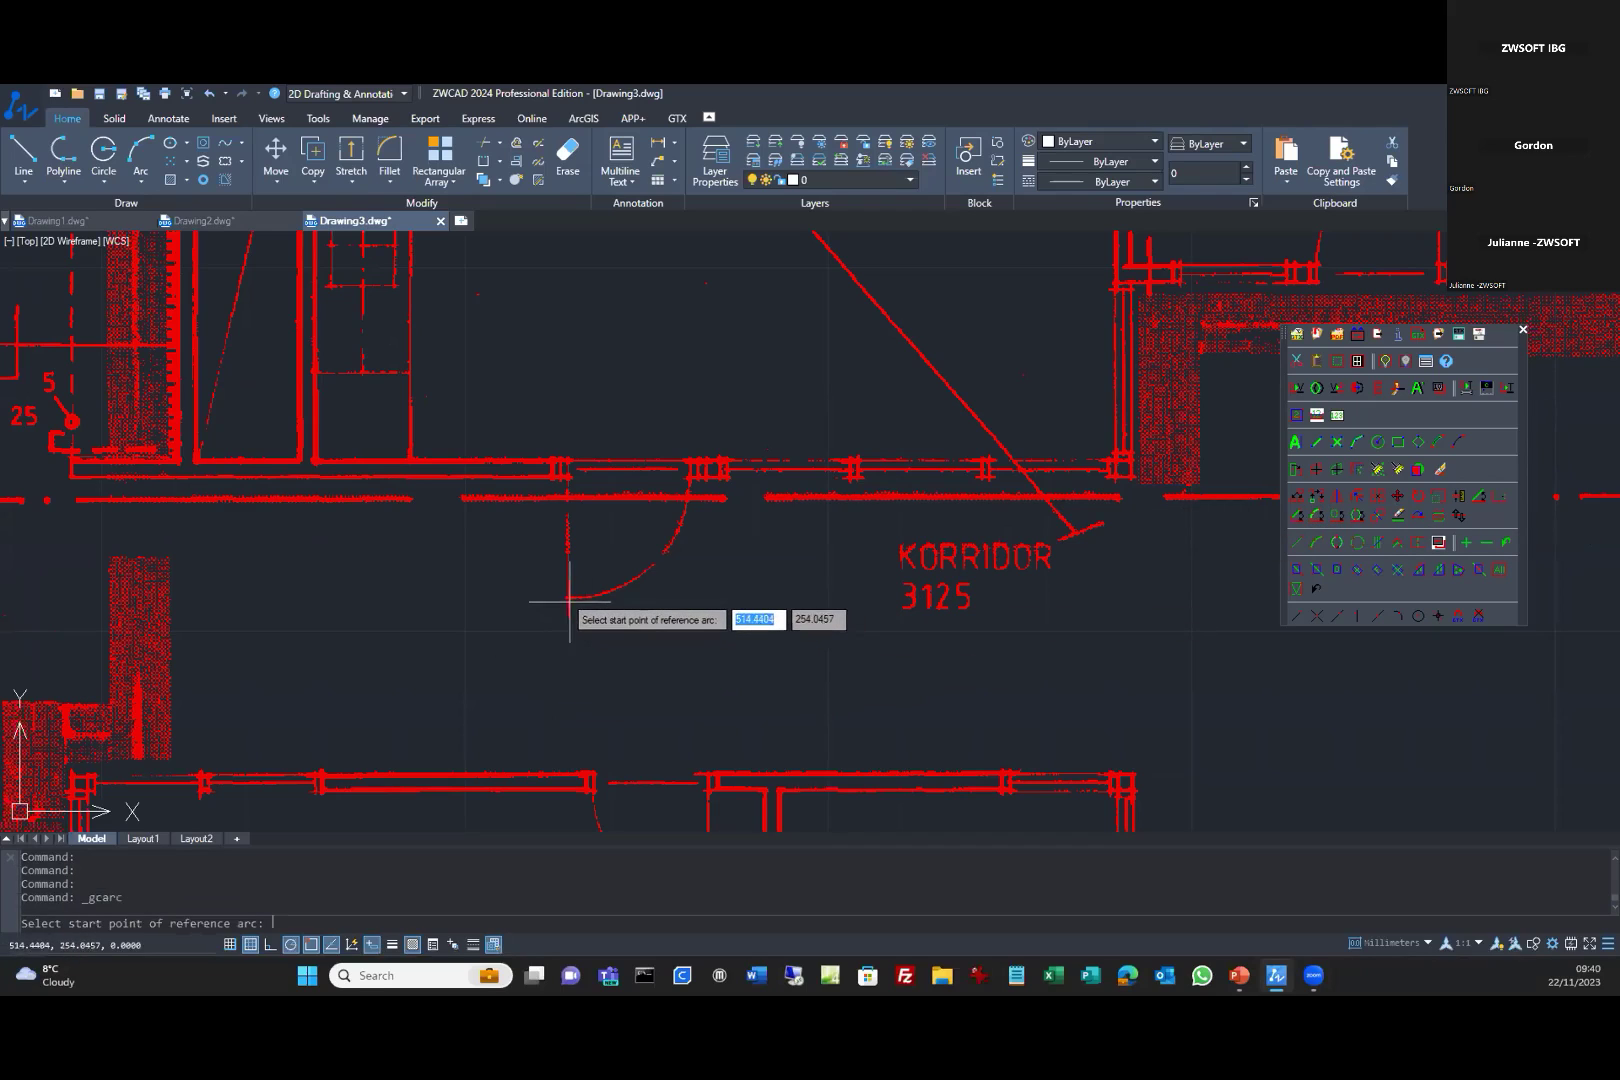
click(663, 555)
click(688, 493)
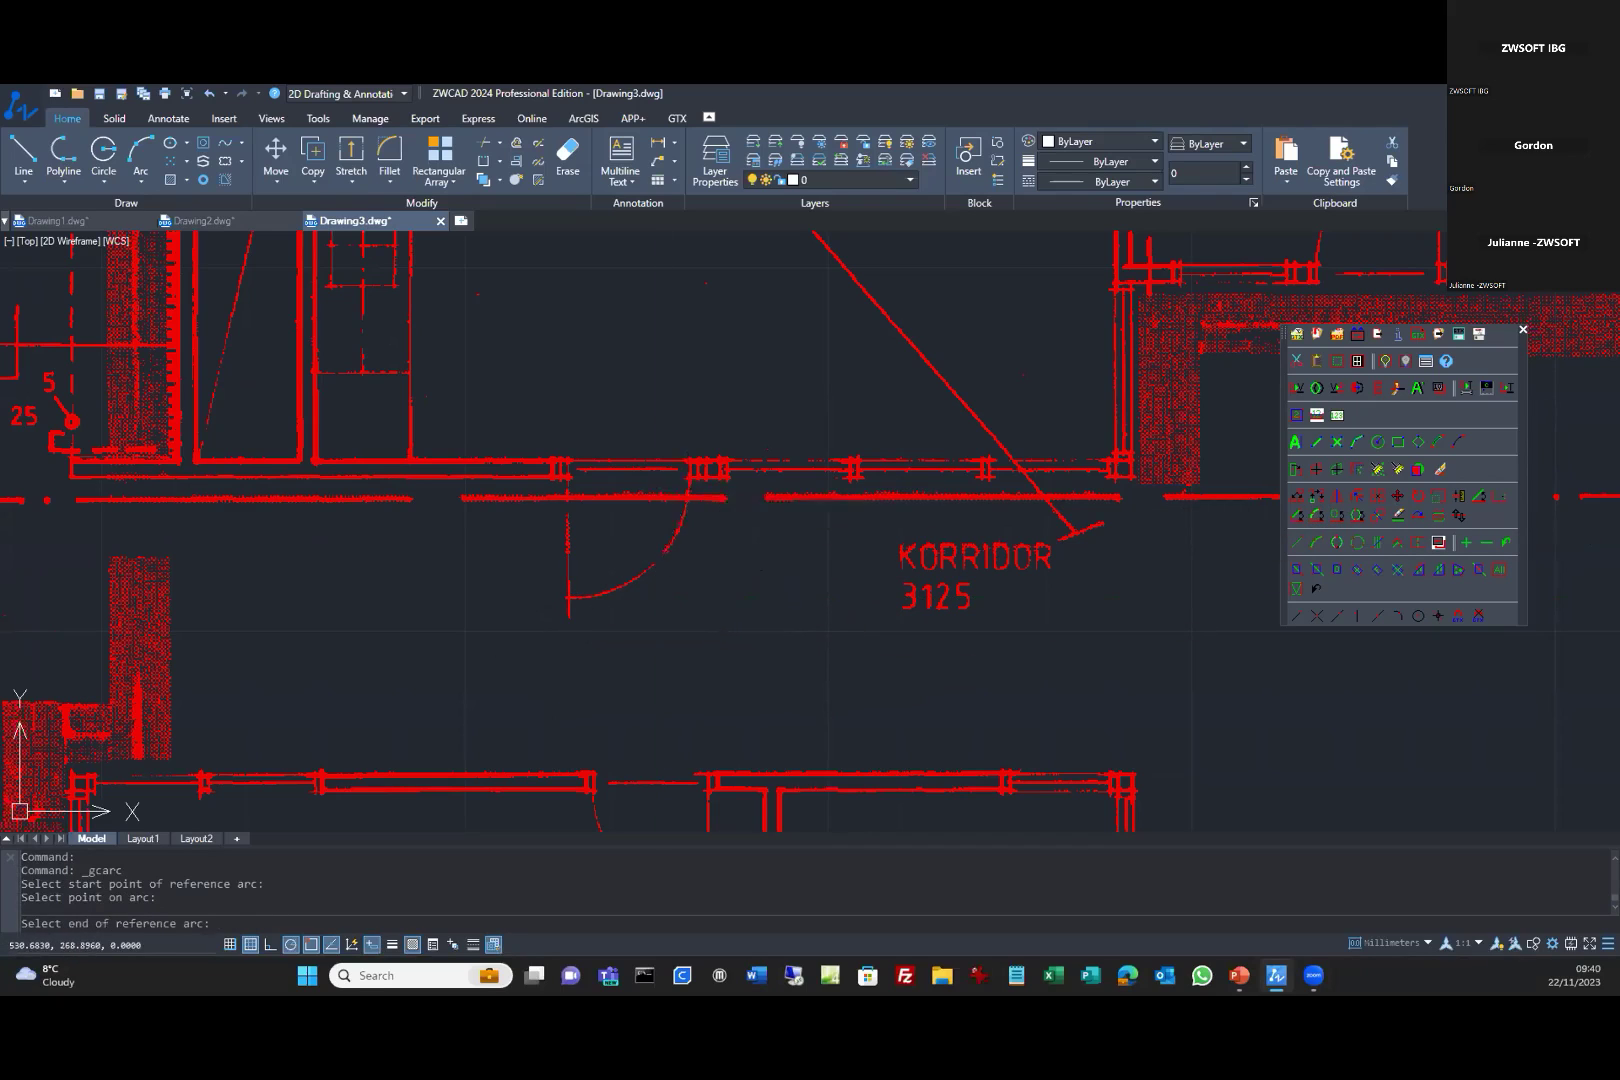
click(655, 566)
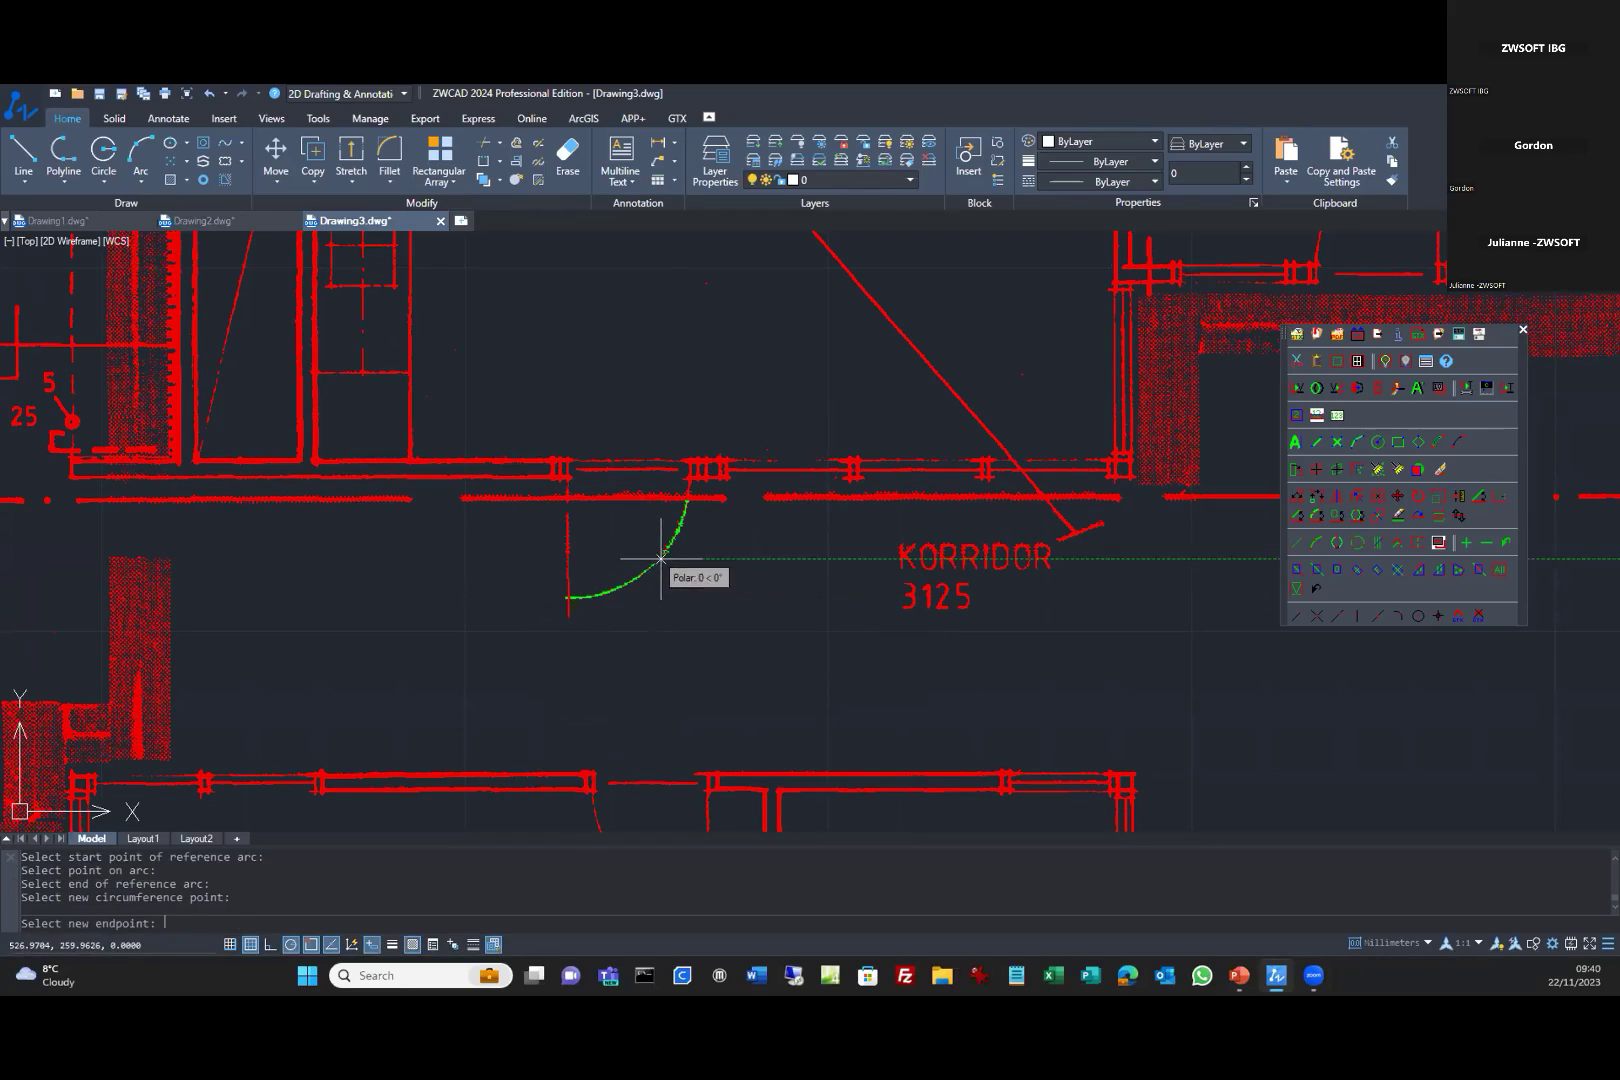
click(686, 492)
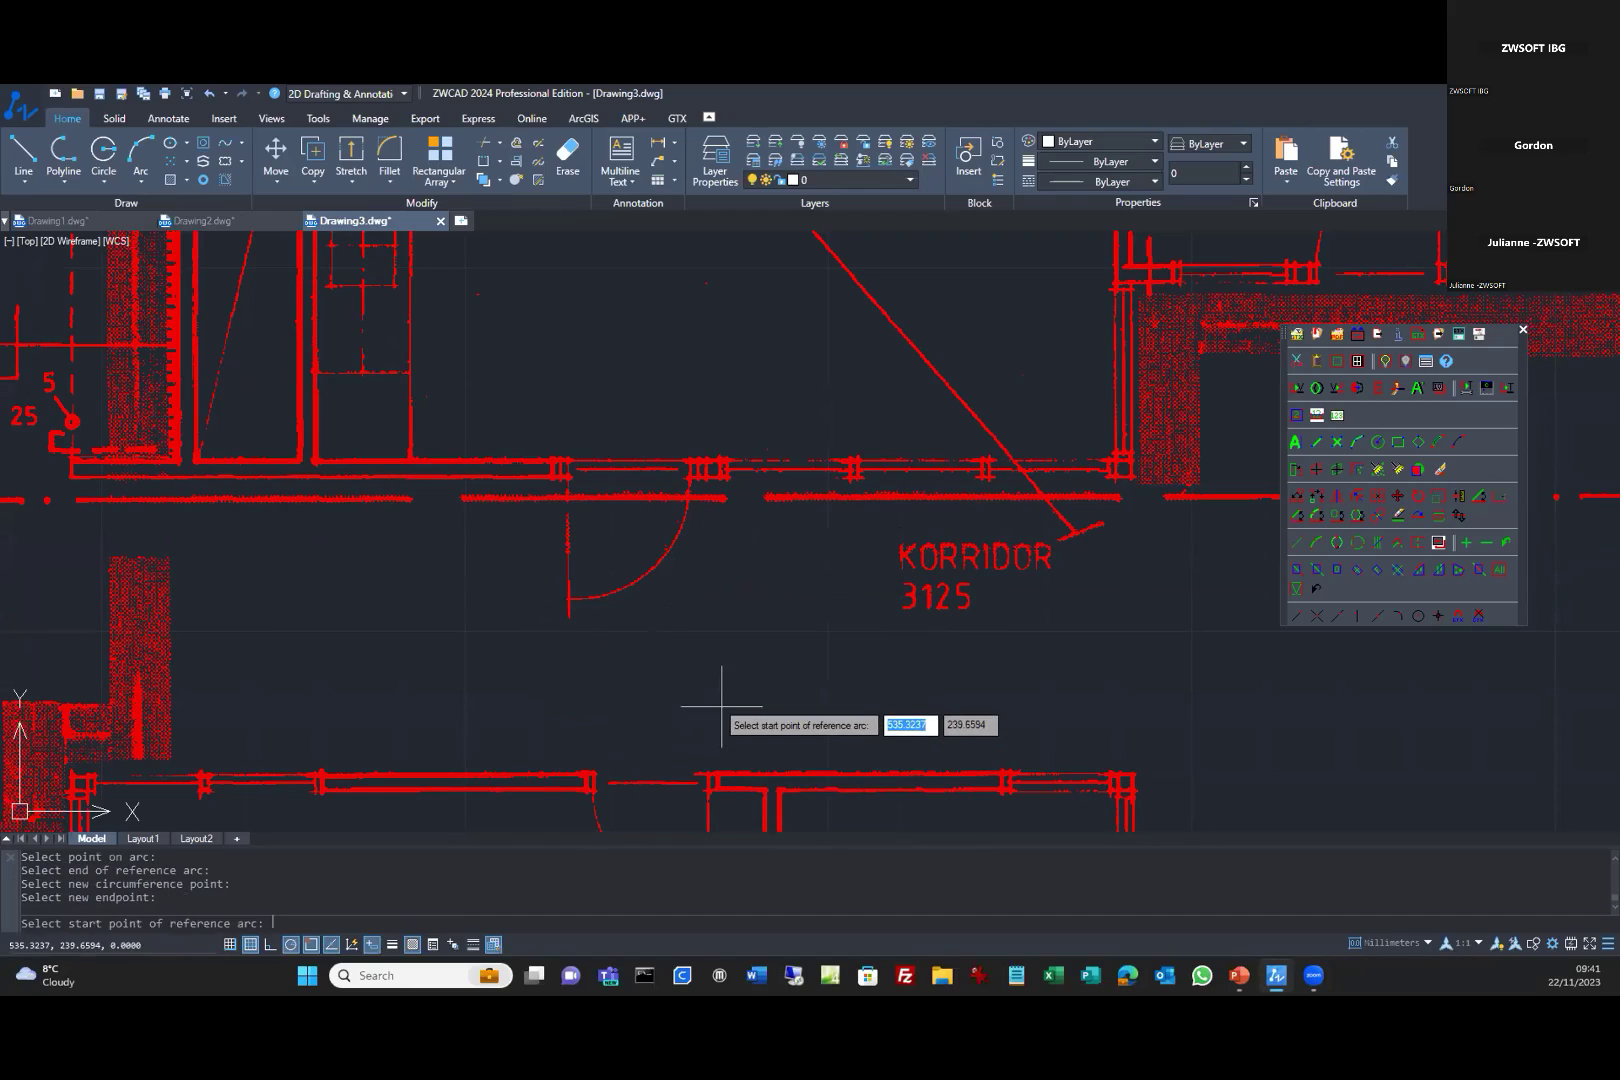
key(Escape)
drag(606, 538, 716, 608)
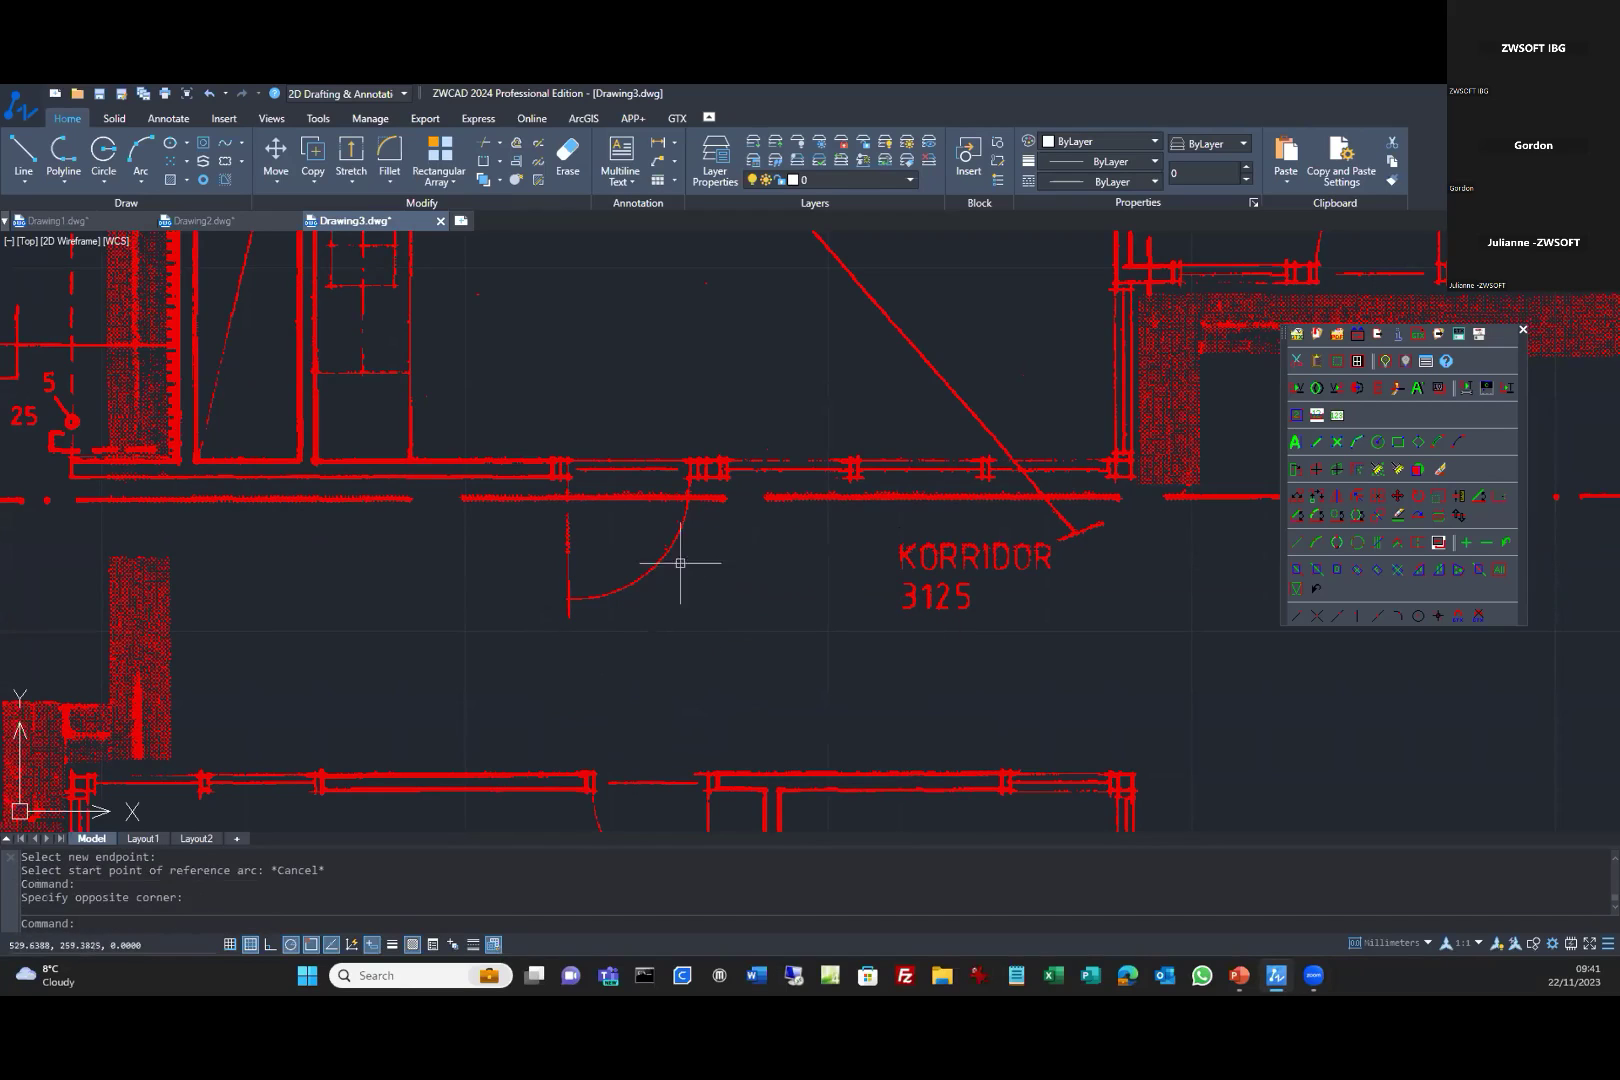
middle_drag(809, 553, 662, 604)
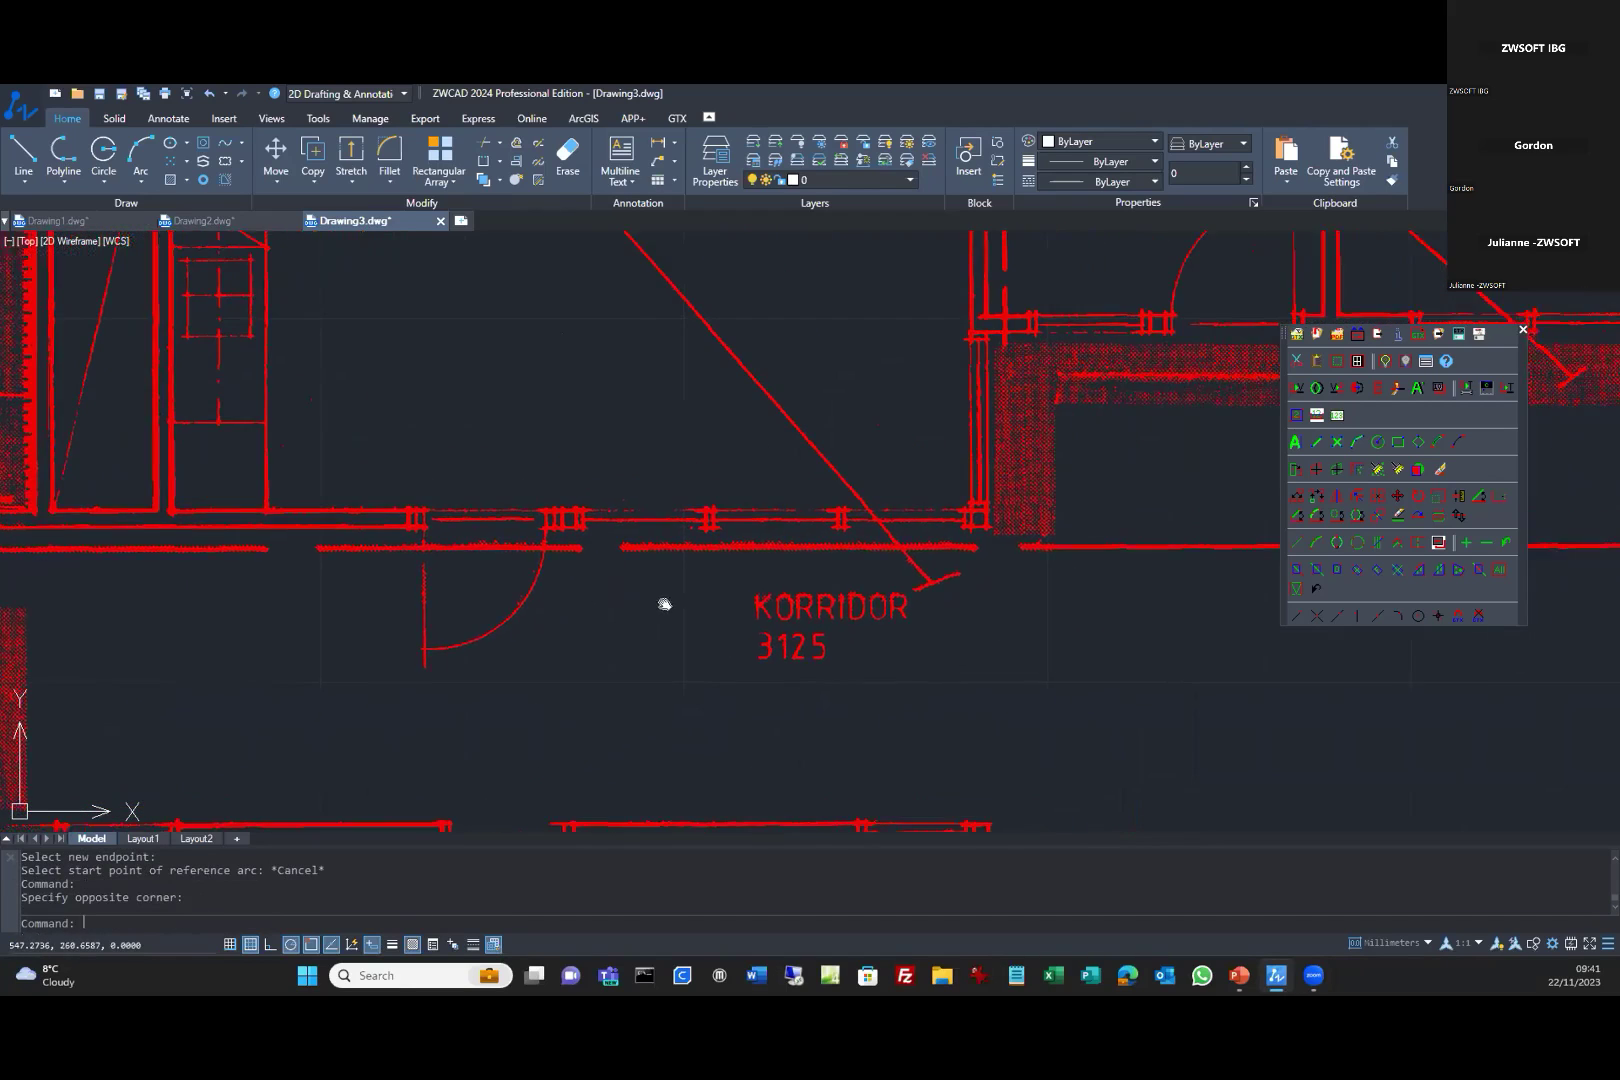
Redraw the broken upper wall line above KORRIDOR 3125 with raster line correction, extending it from the shaded corner wall to the door's far jamb.
scroll(720, 574, up, 2)
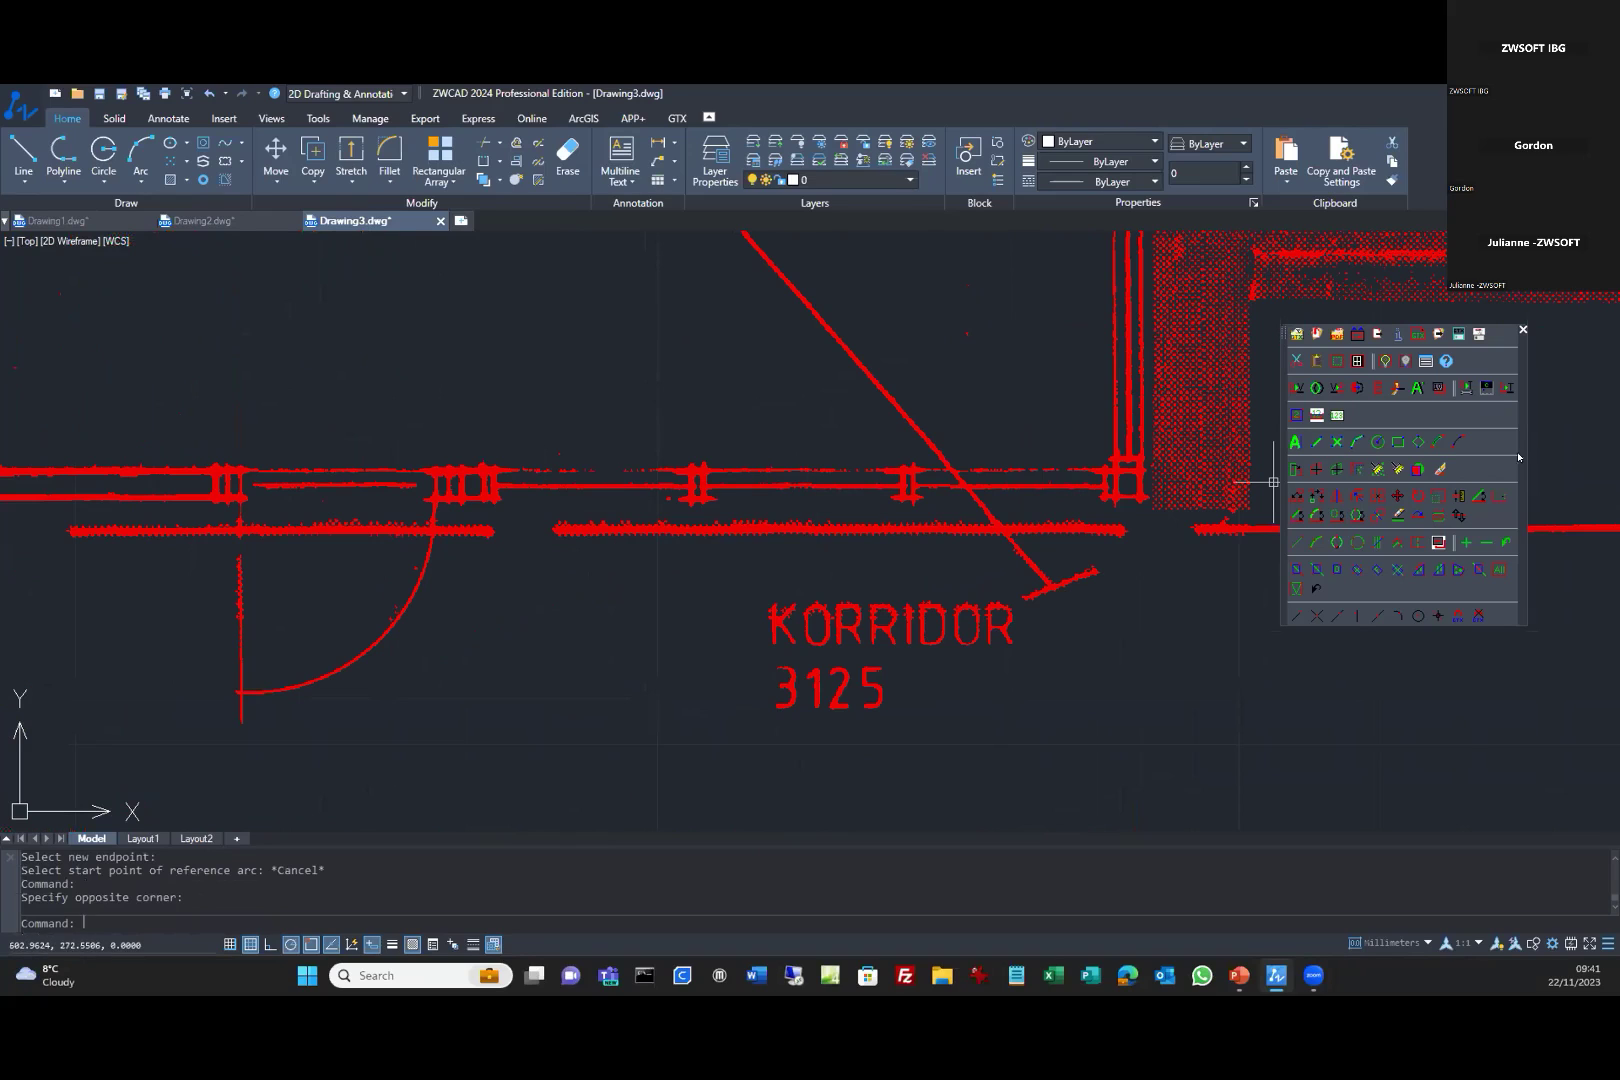
click(1297, 515)
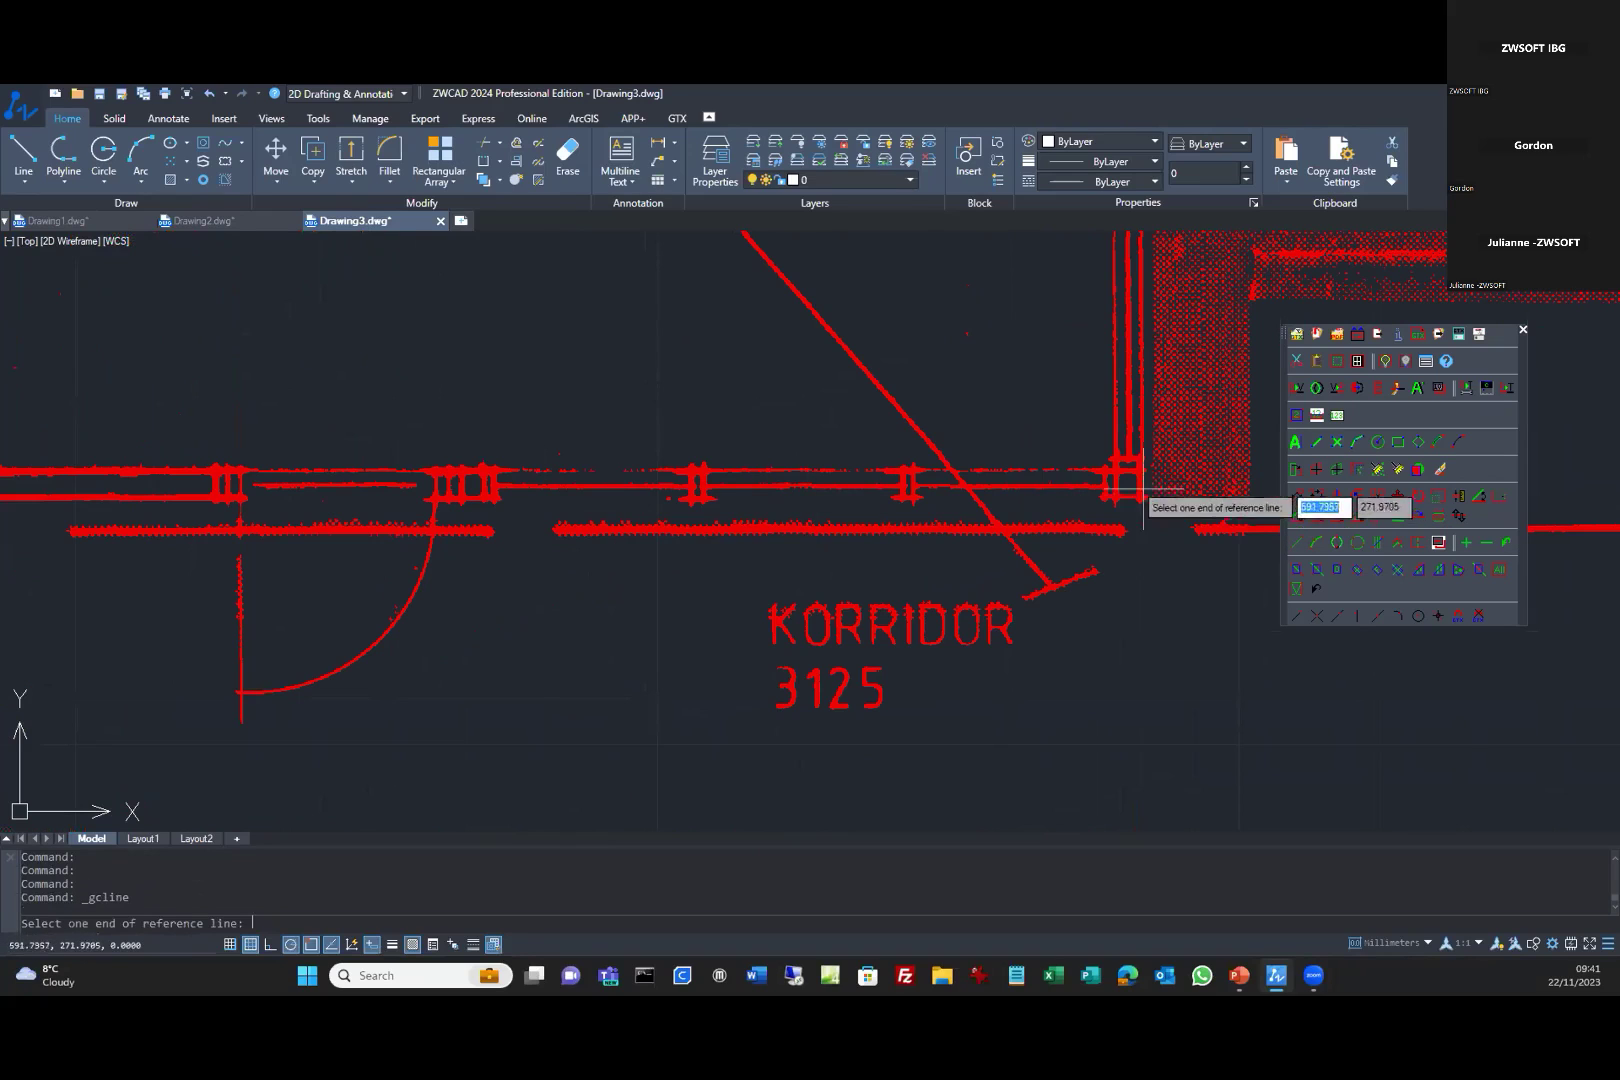
click(1097, 469)
click(969, 470)
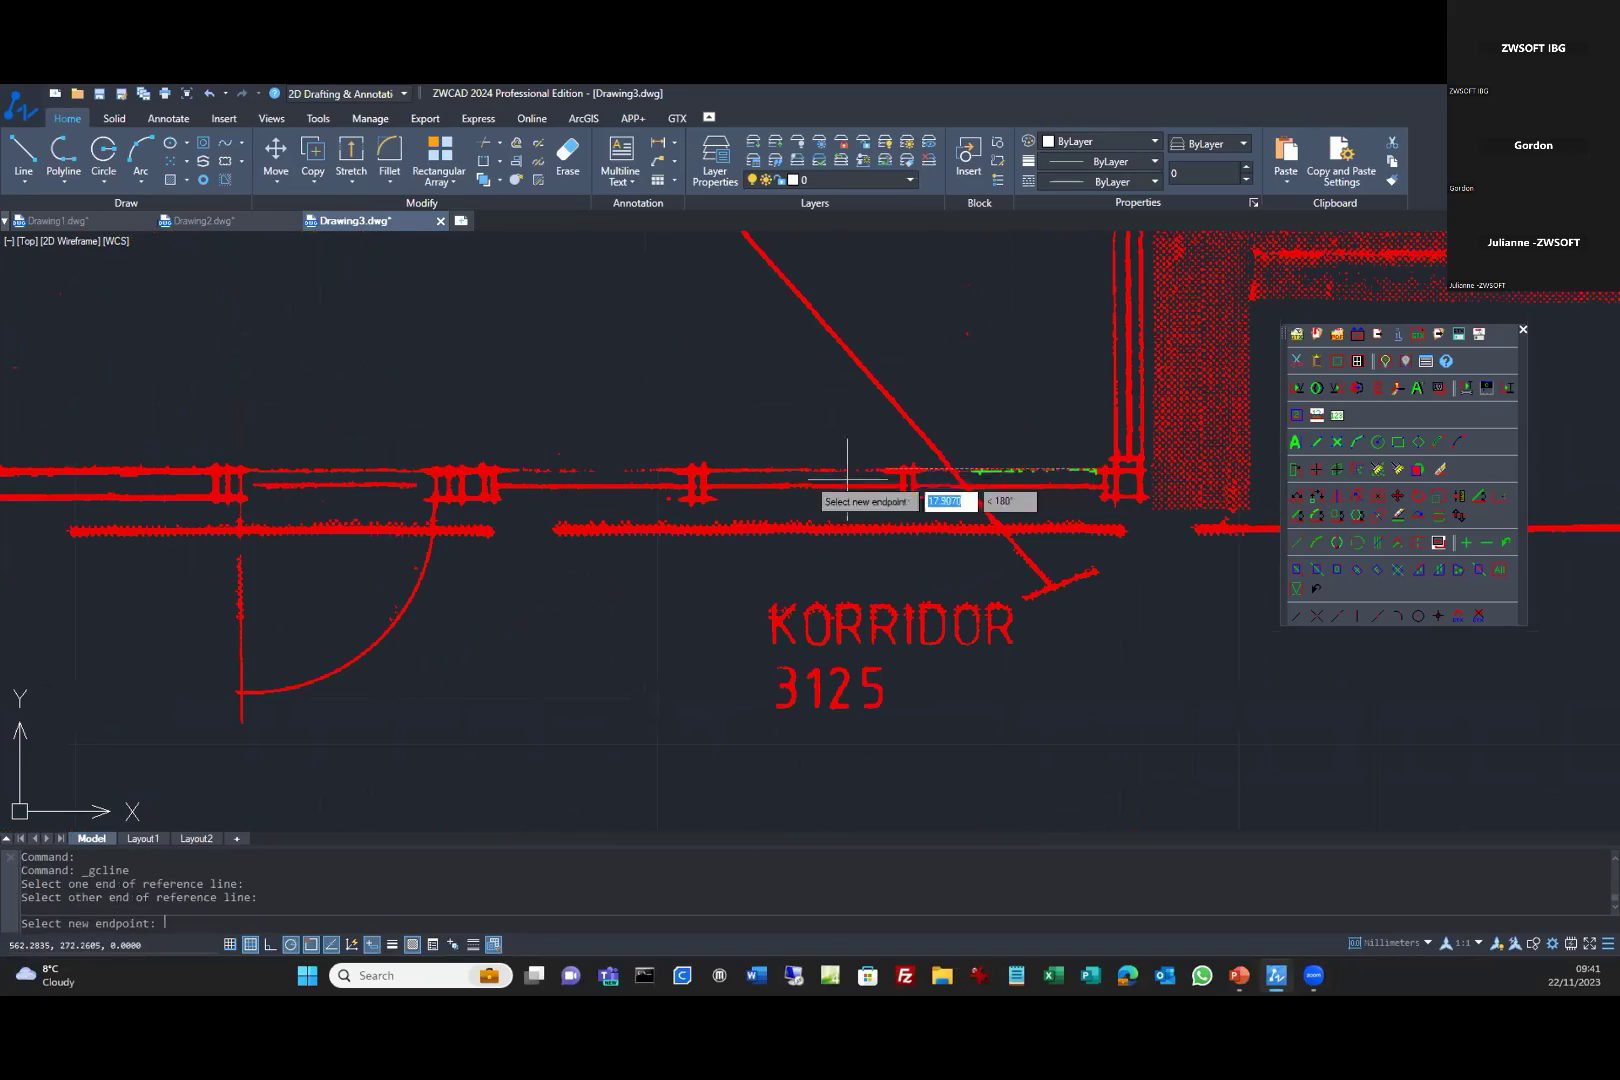
click(250, 474)
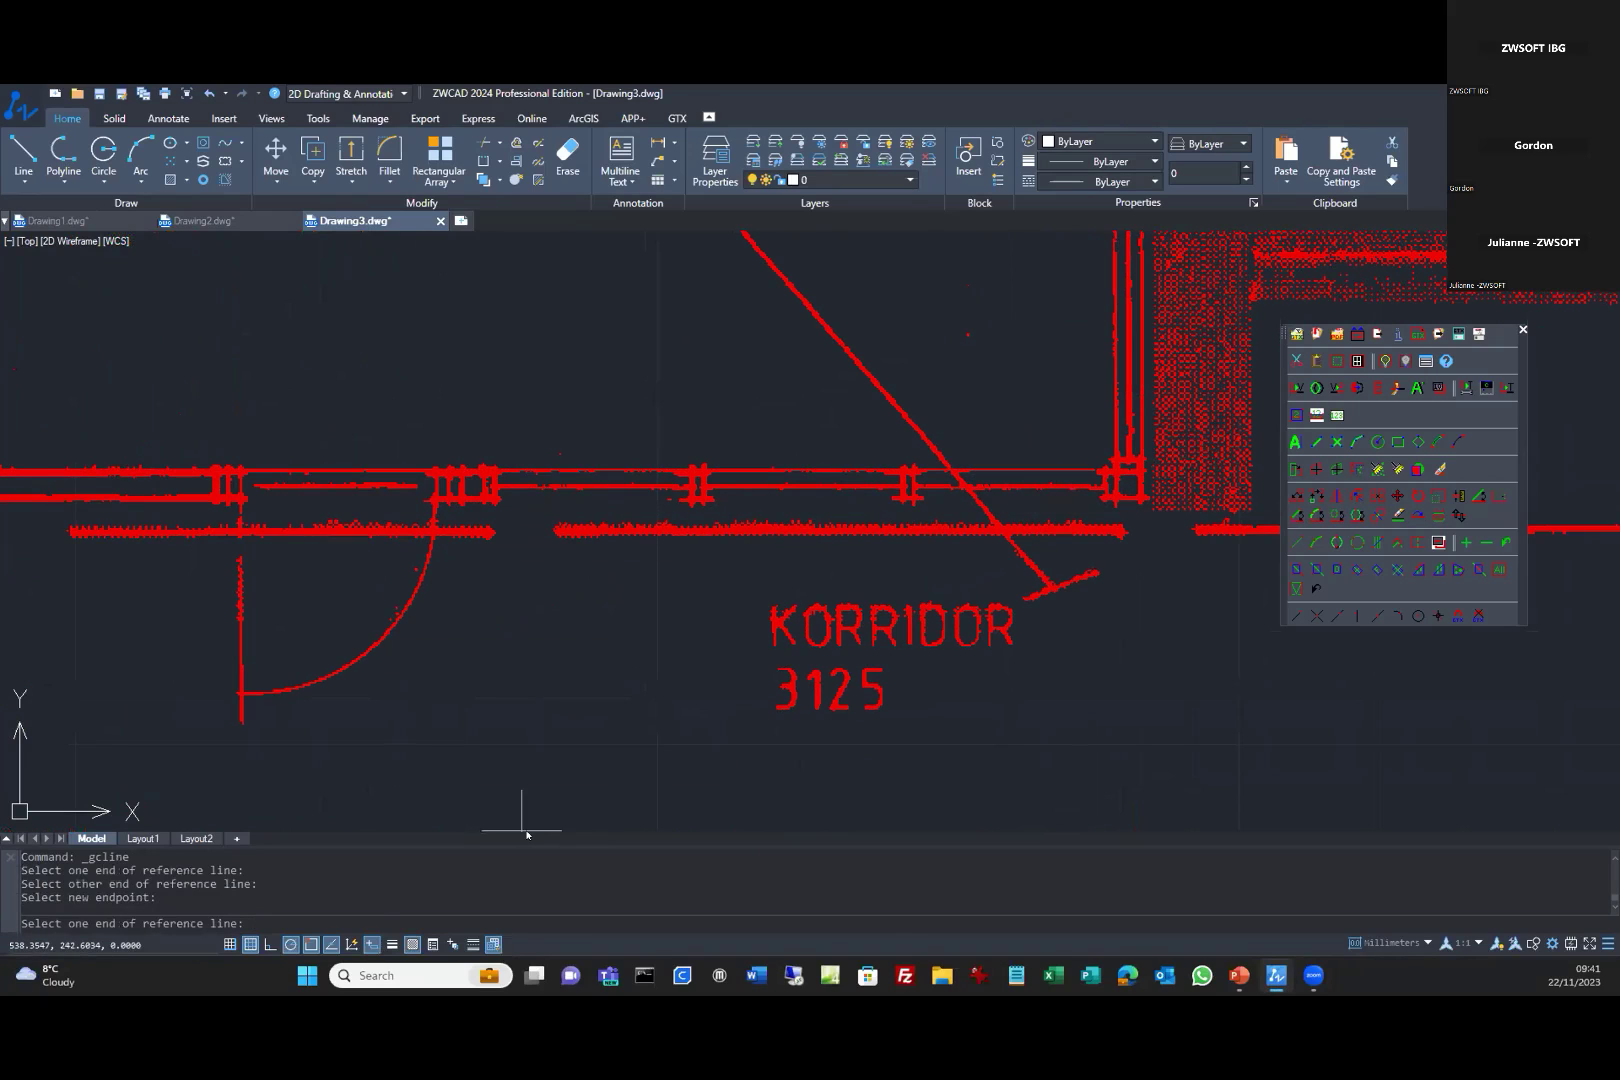
scroll(1054, 473, up, 4)
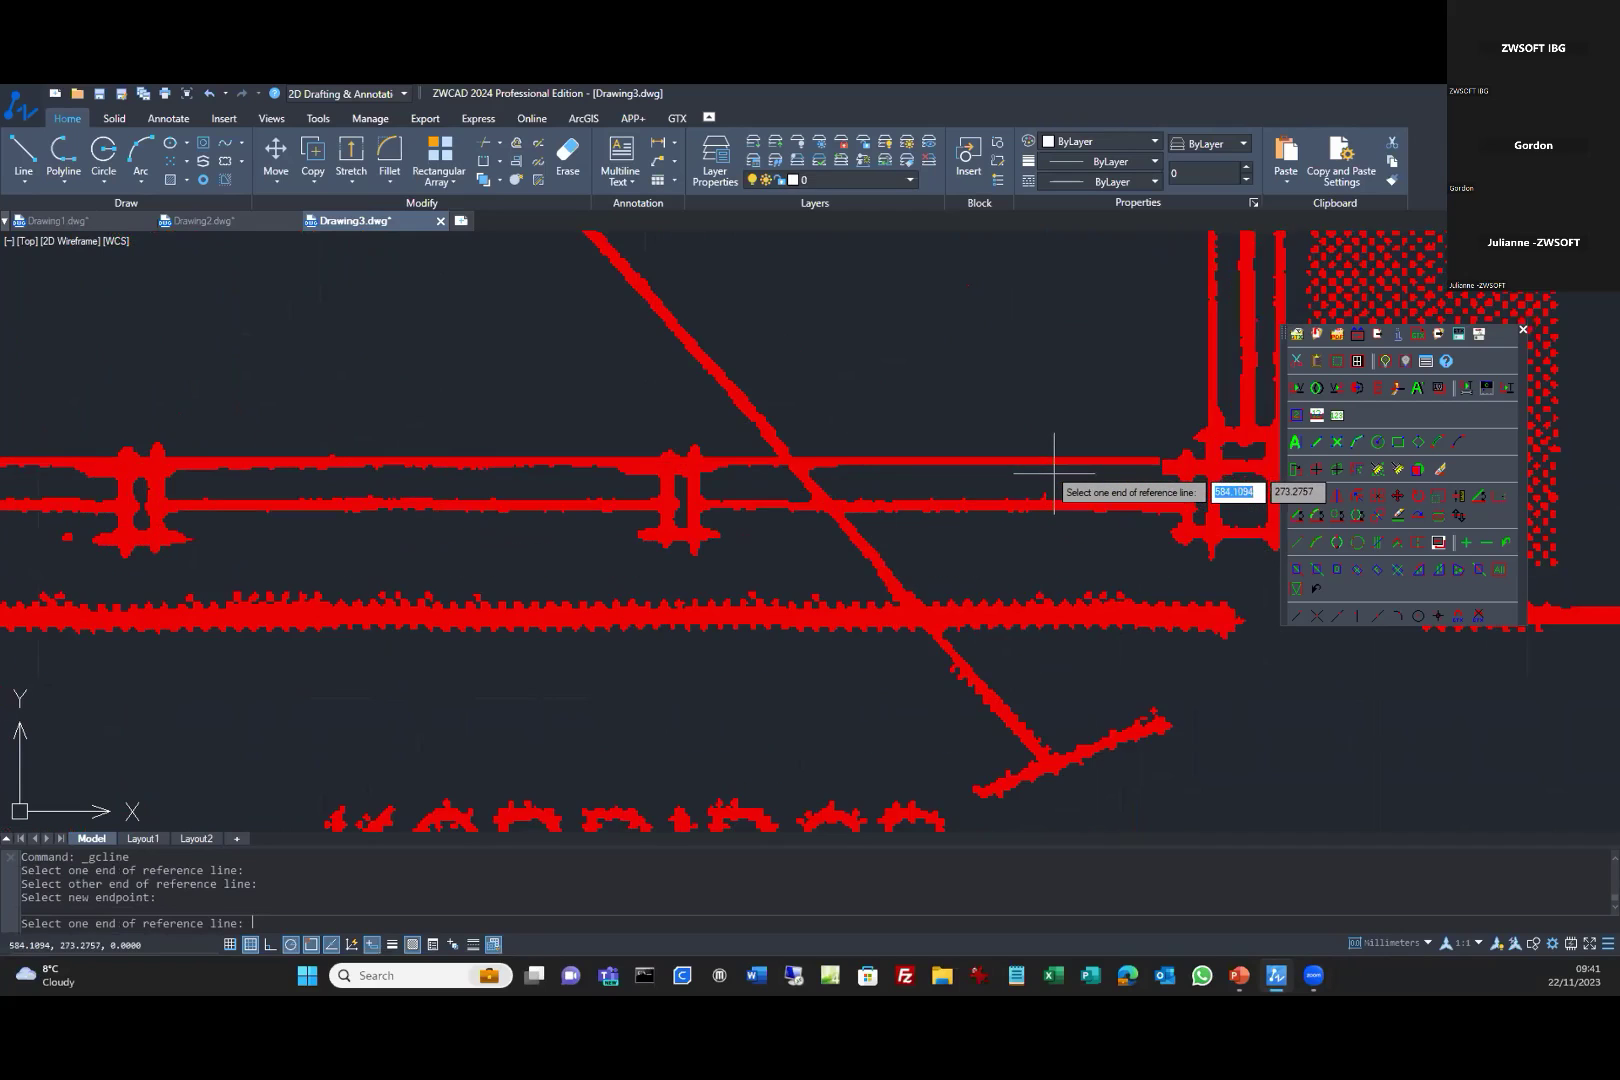
scroll(1054, 473, down, 4)
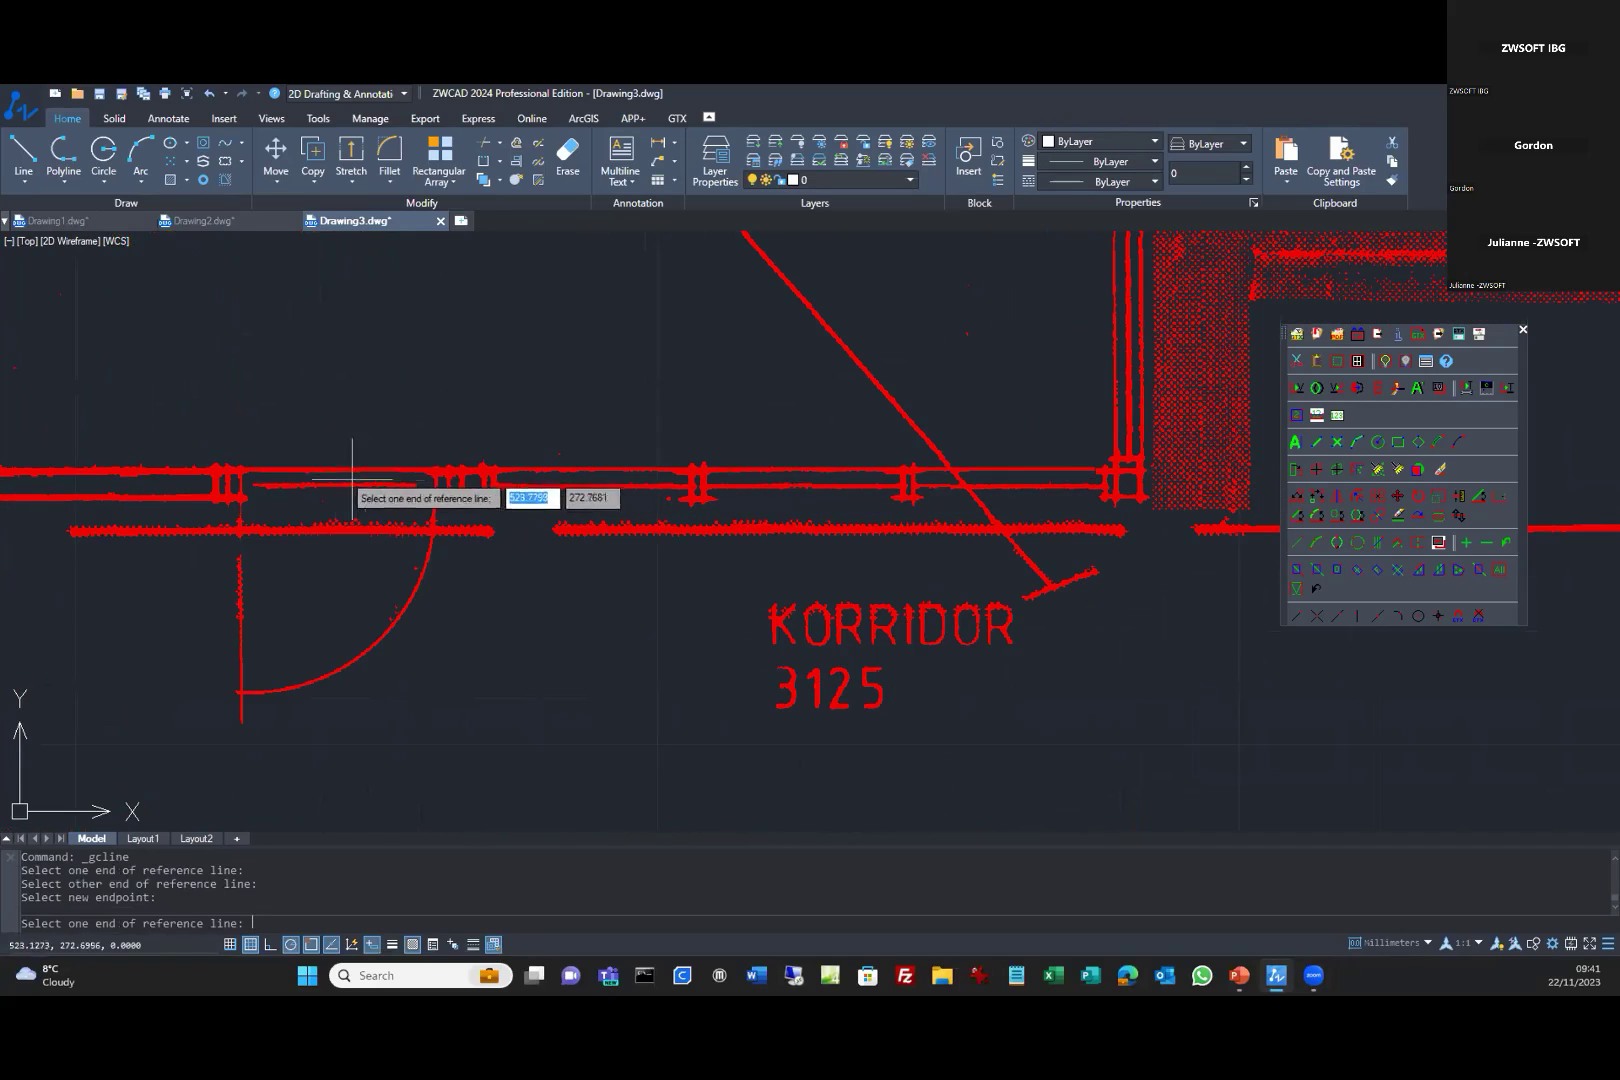
Erase the double wall between KONTOR 3108 and 3109, the KONTOR 3109 label and its door section, using Erase Raster with Line and Window selections.
scroll(424, 593, down, 3)
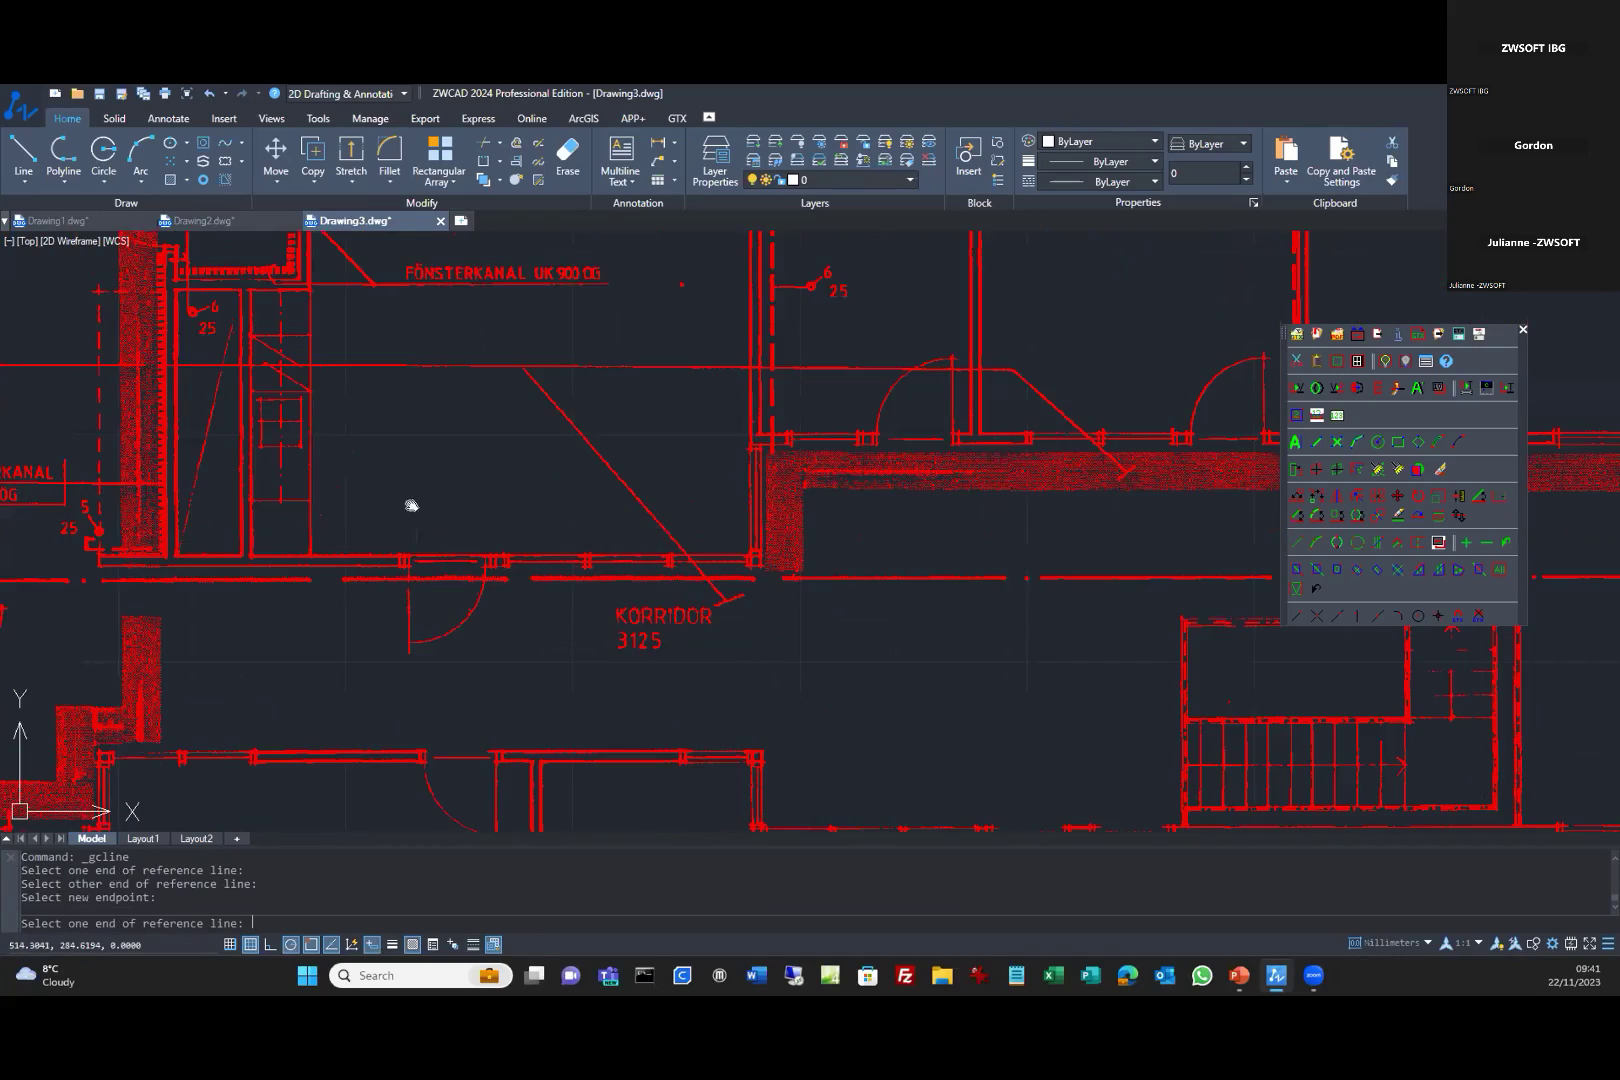
mouse_move(409, 506)
middle_down()
mouse_move(721, 600)
mouse_move(947, 636)
middle_up()
scroll(830, 615, down, 5)
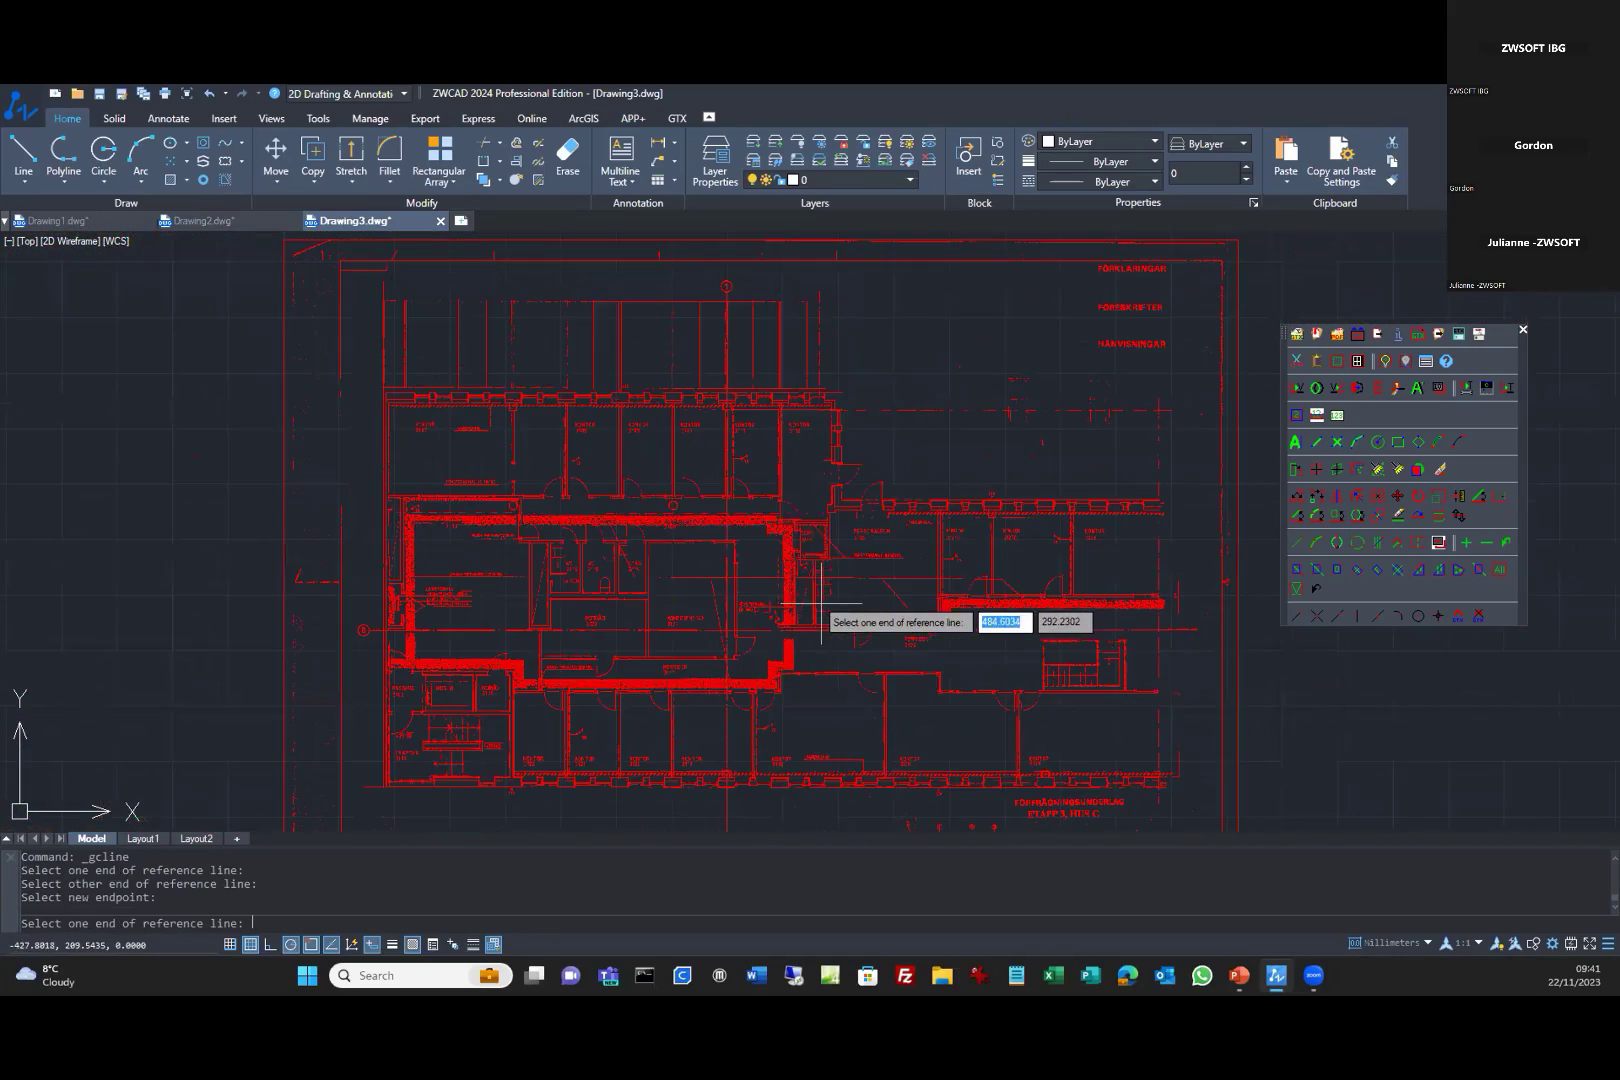
scroll(607, 485, up, 5)
scroll(612, 478, up, 4)
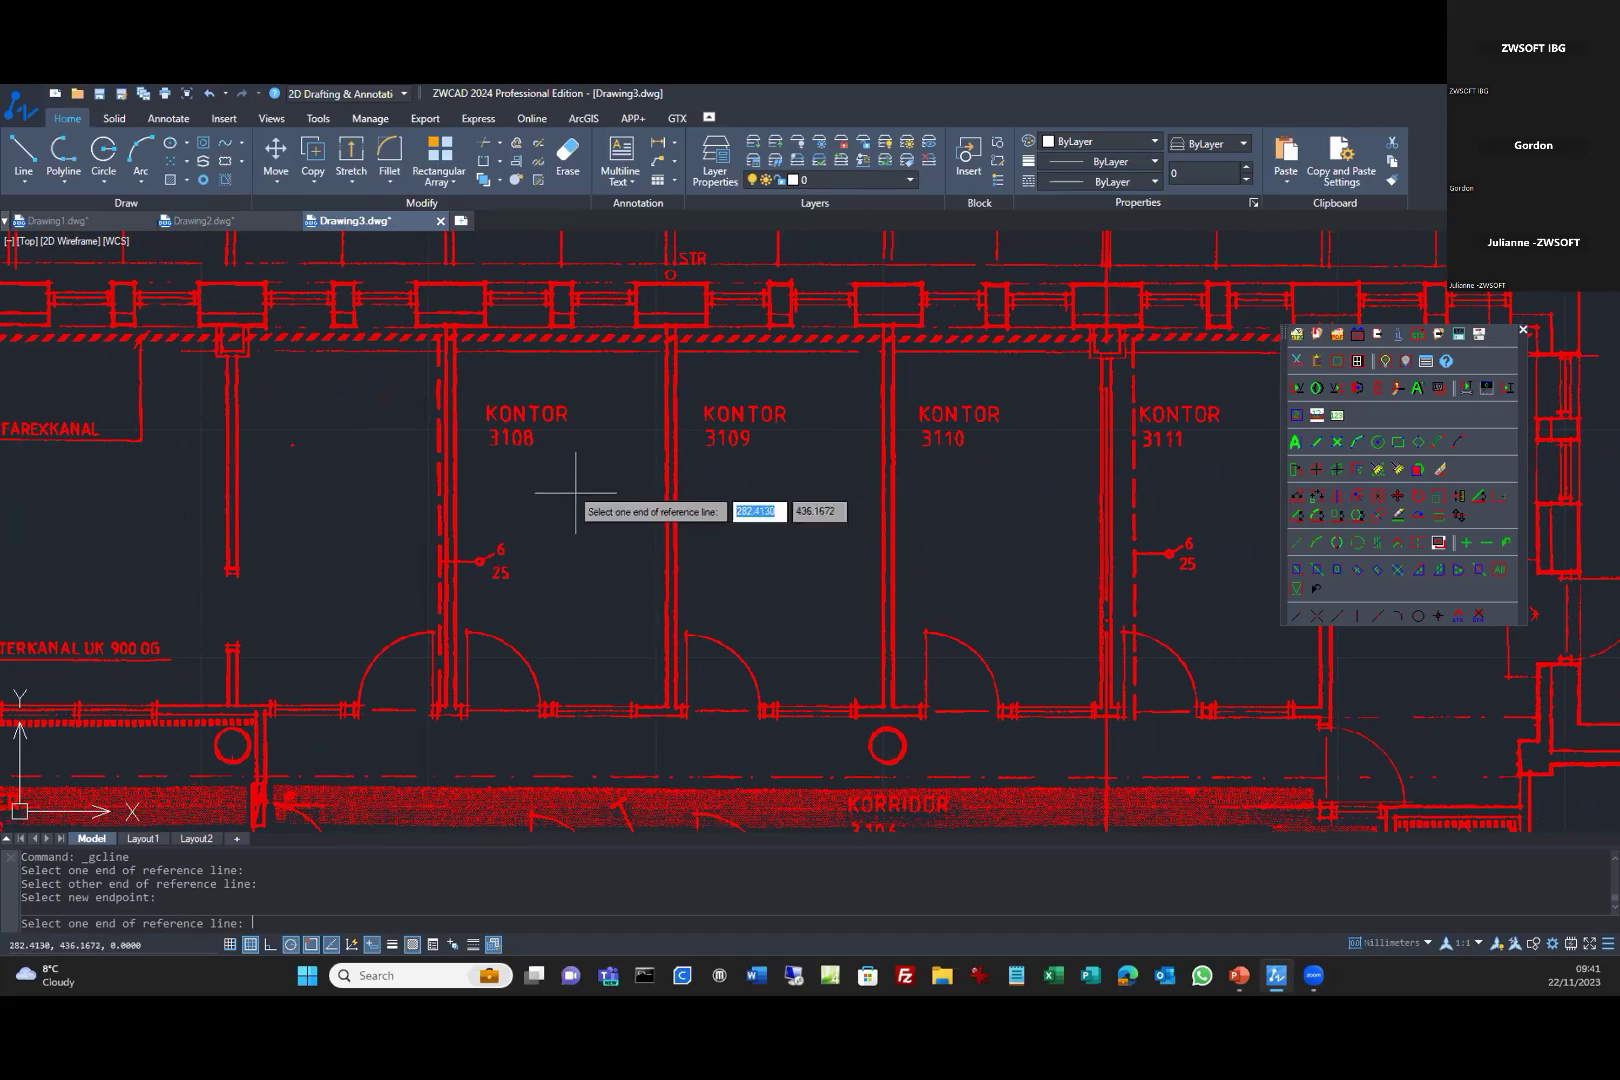
click(1441, 469)
click(1298, 543)
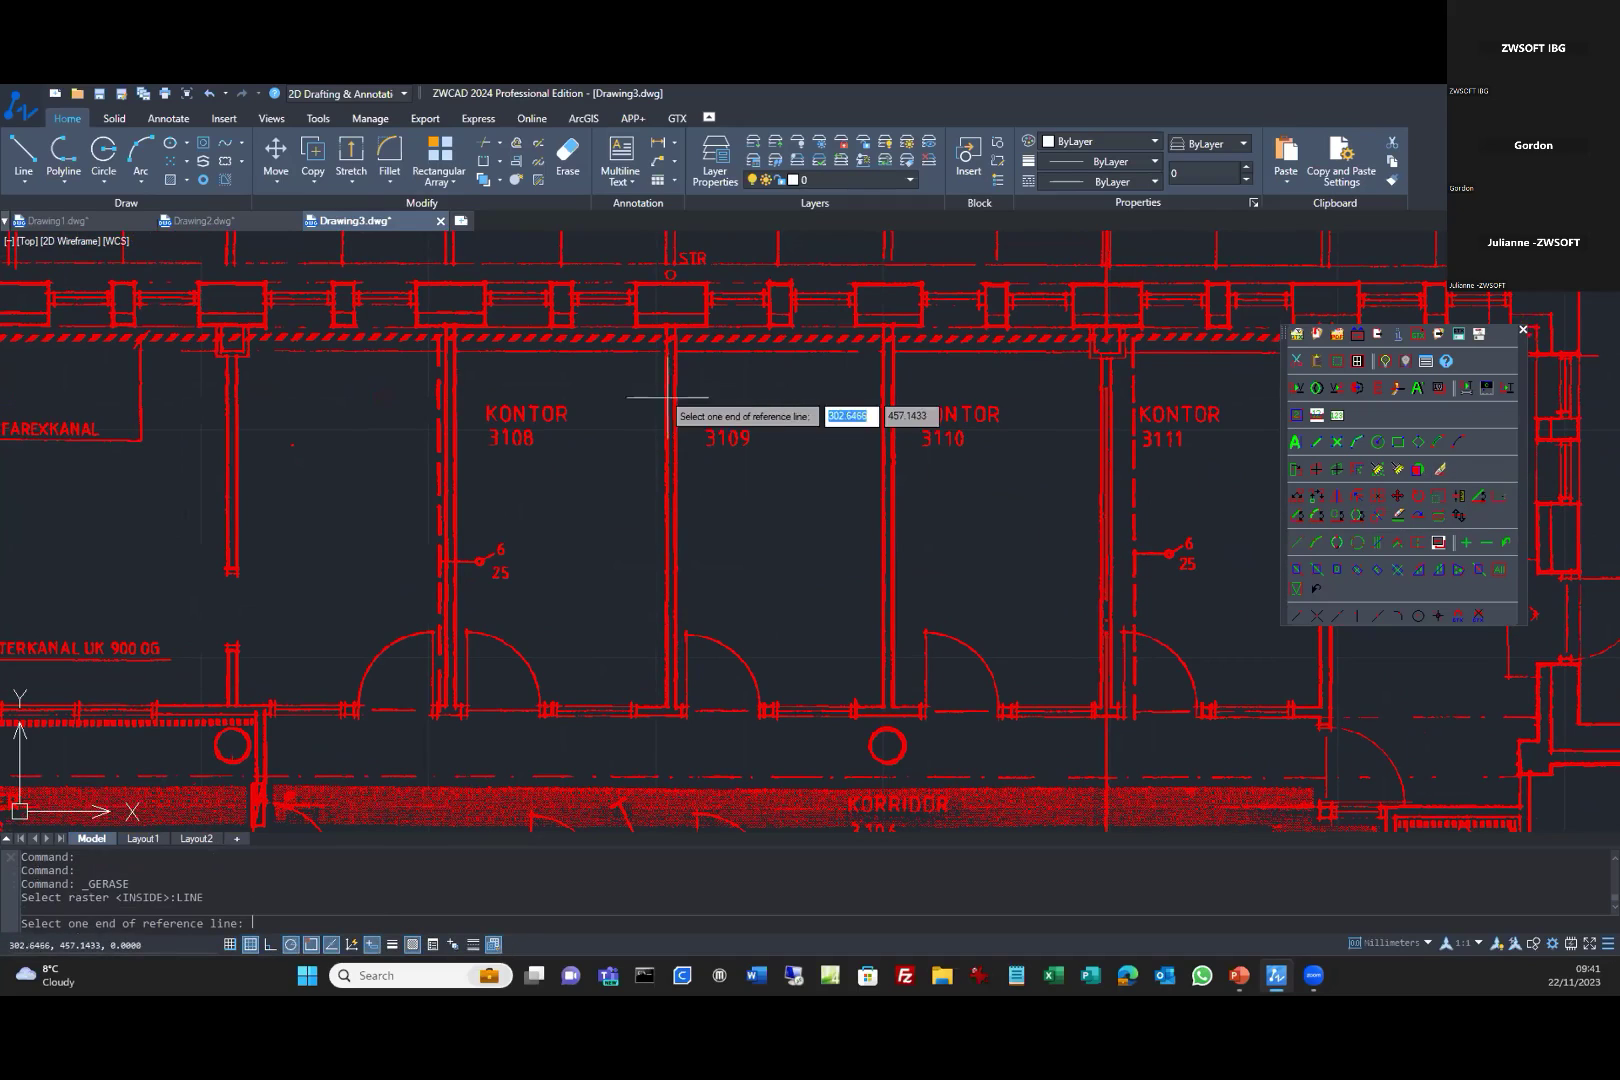
click(665, 327)
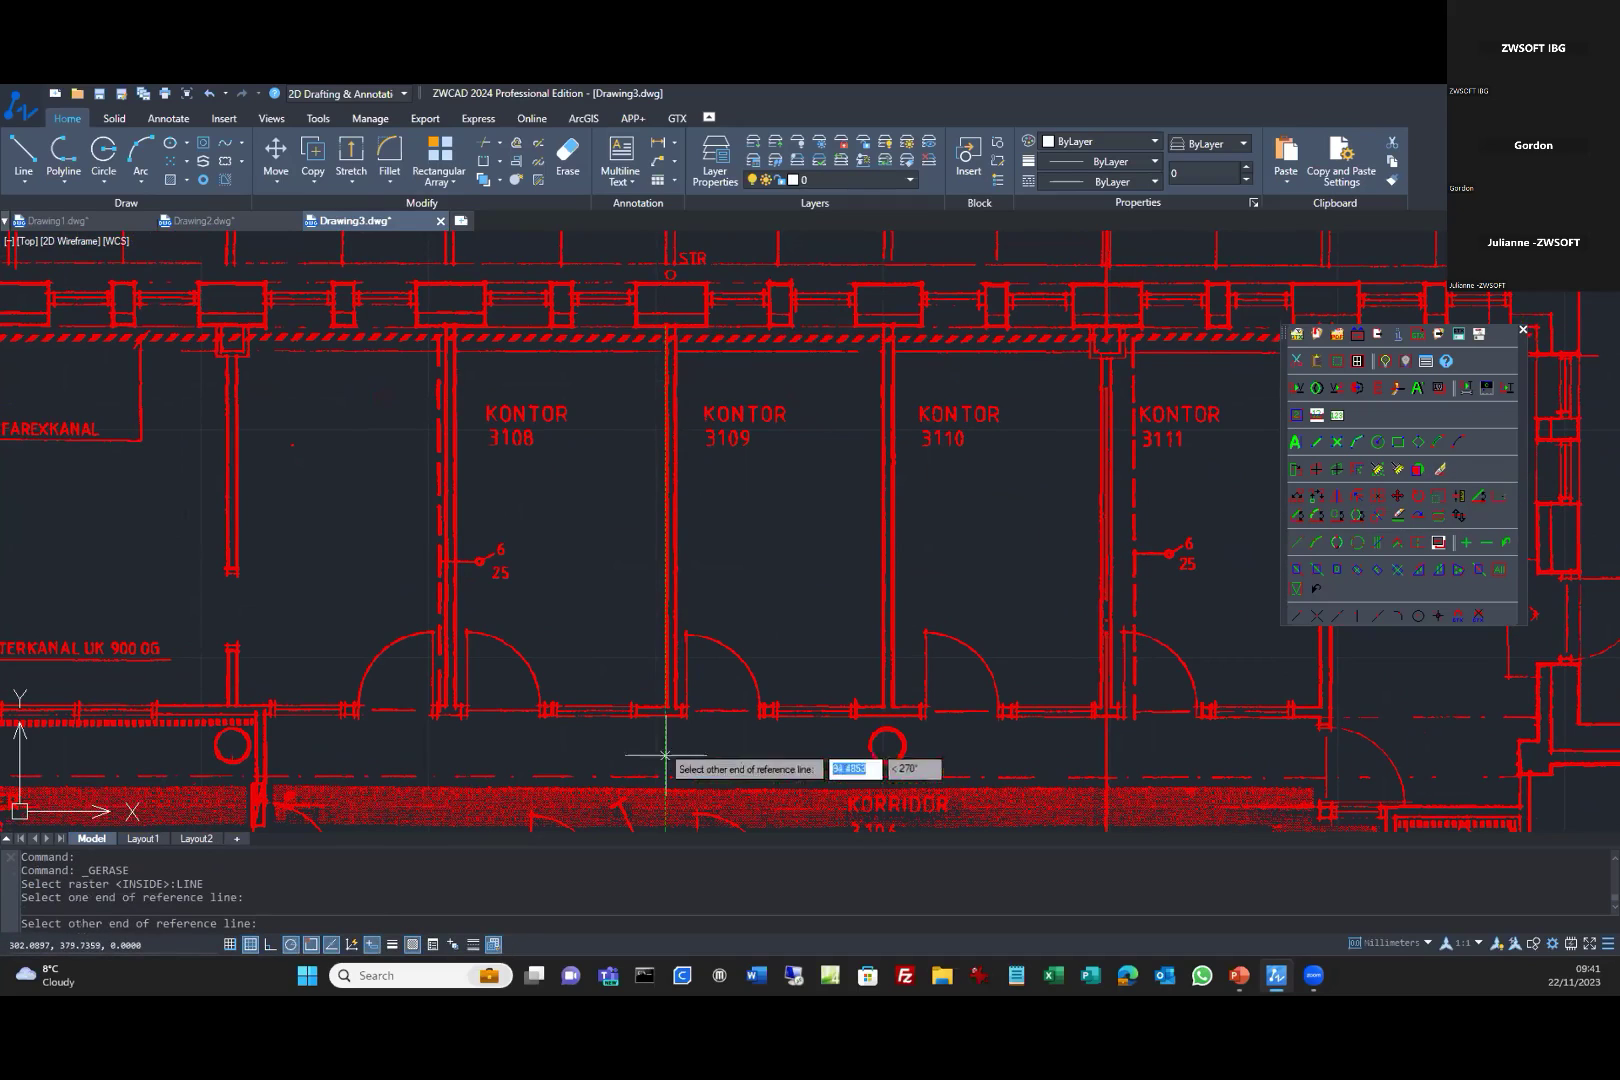
click(667, 710)
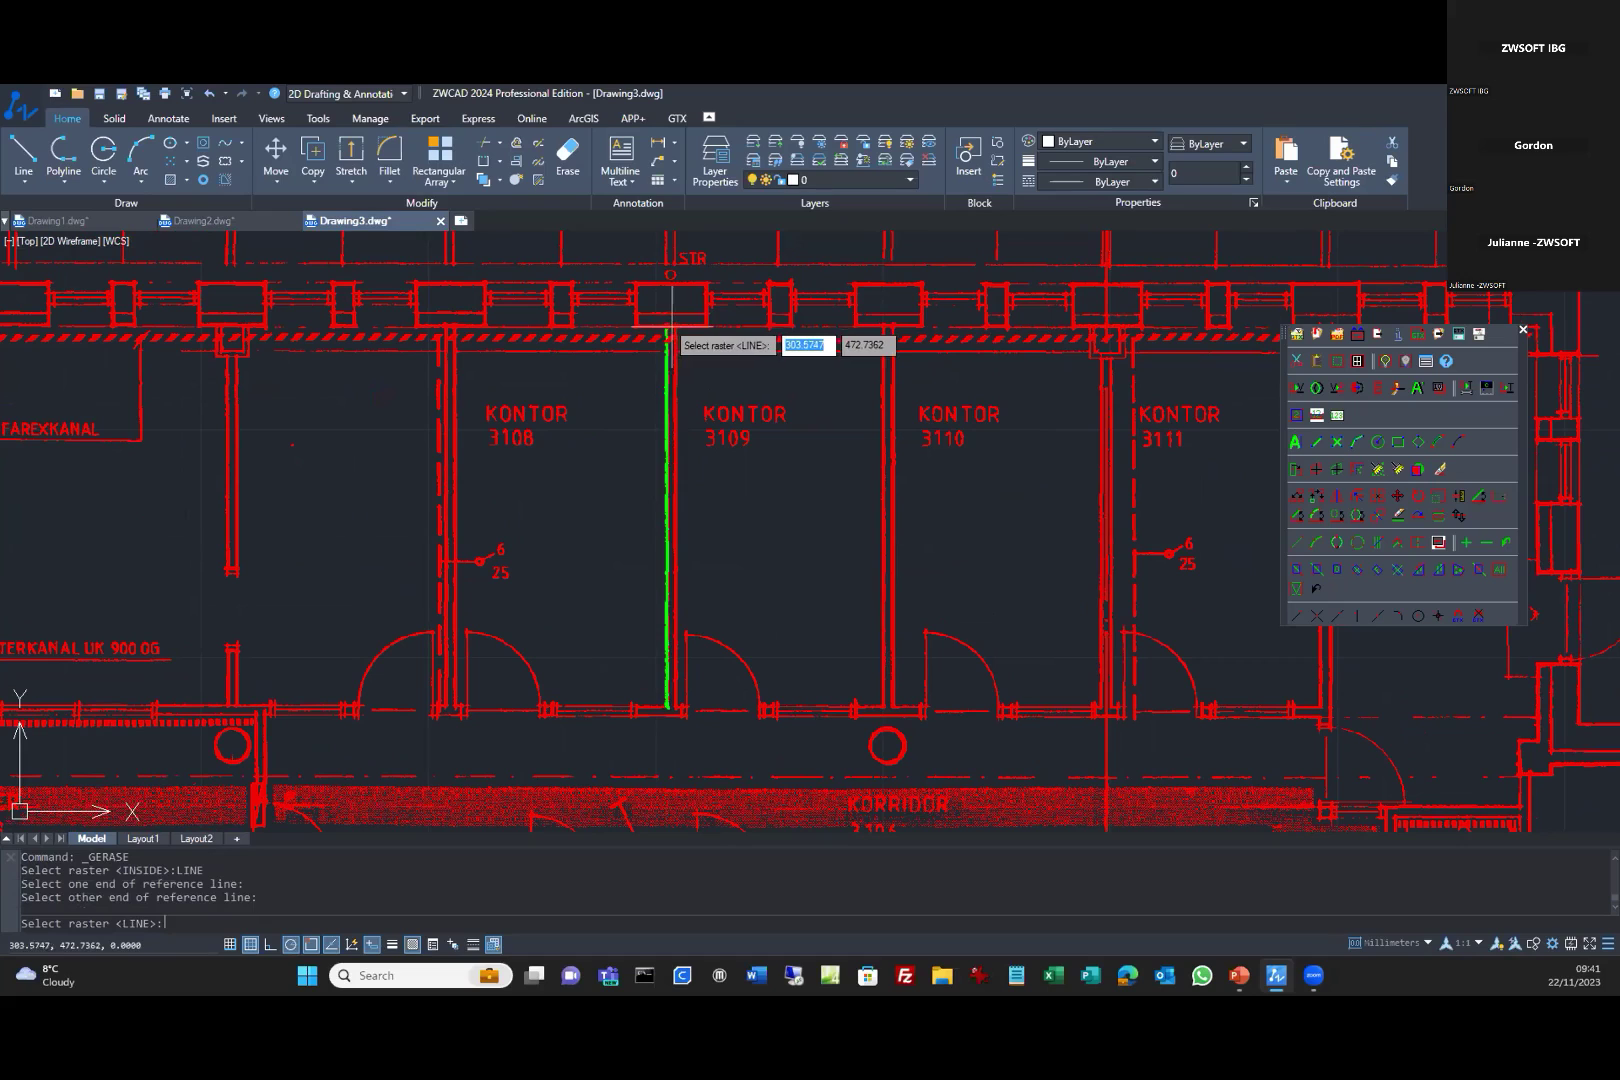
click(668, 325)
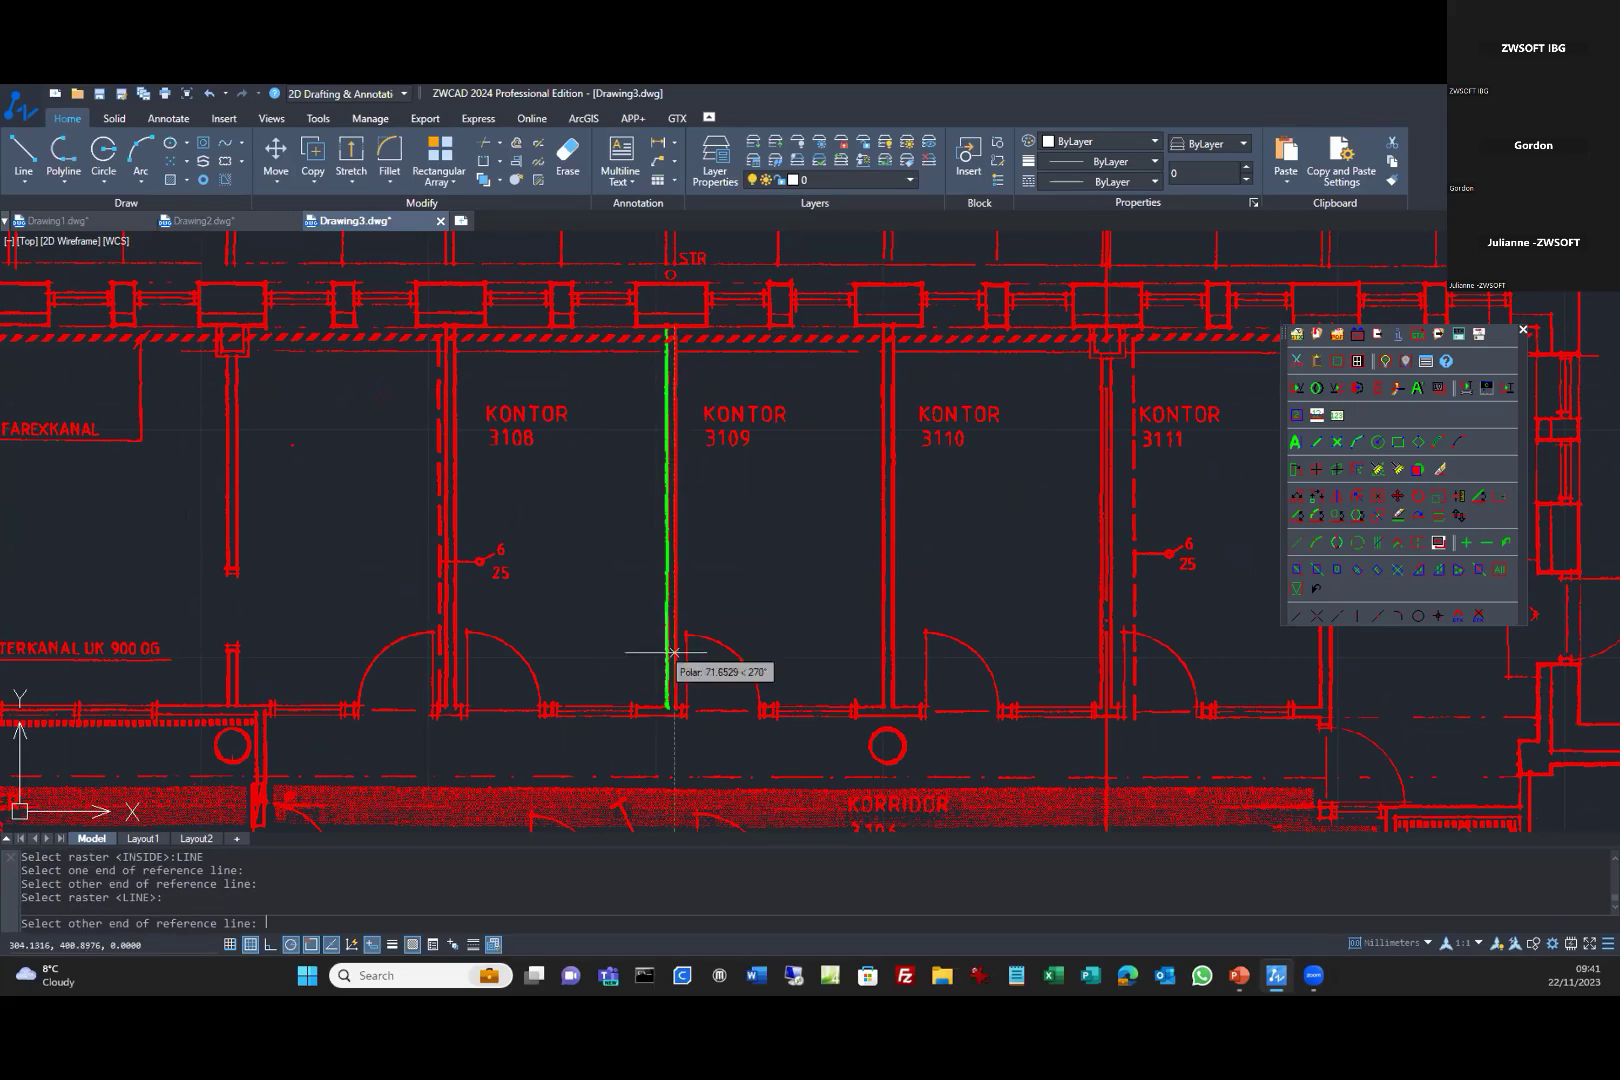
click(674, 710)
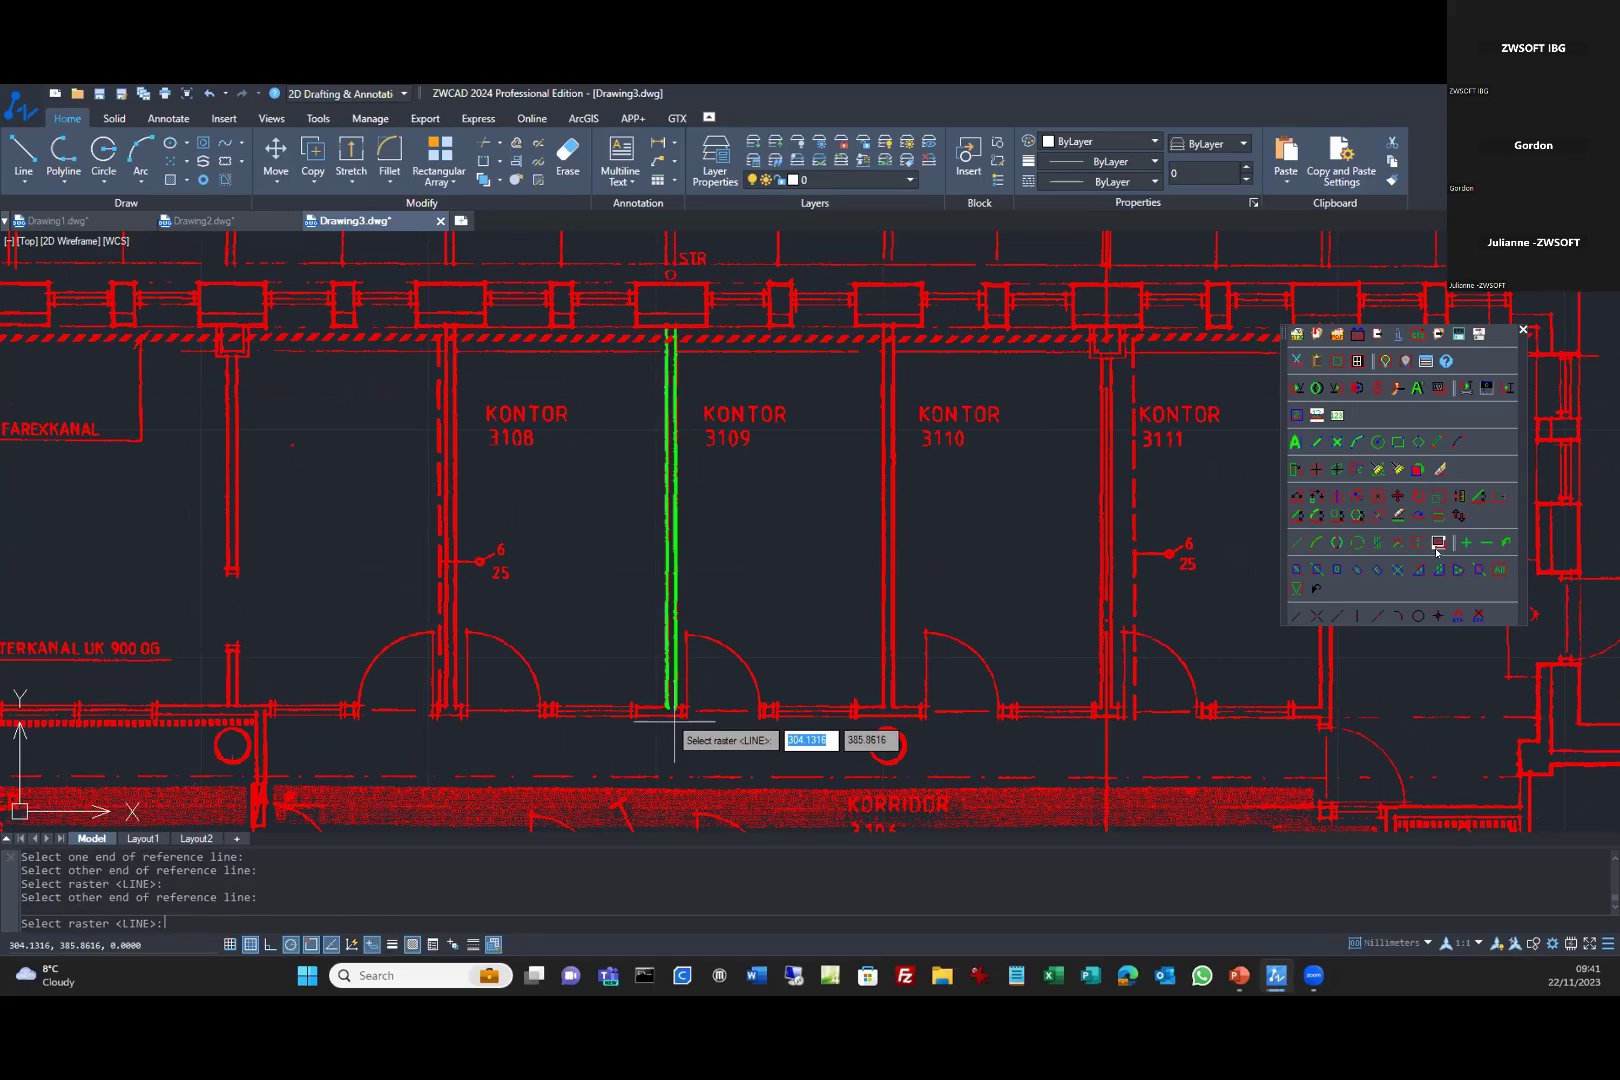
click(1290, 574)
click(706, 396)
click(863, 482)
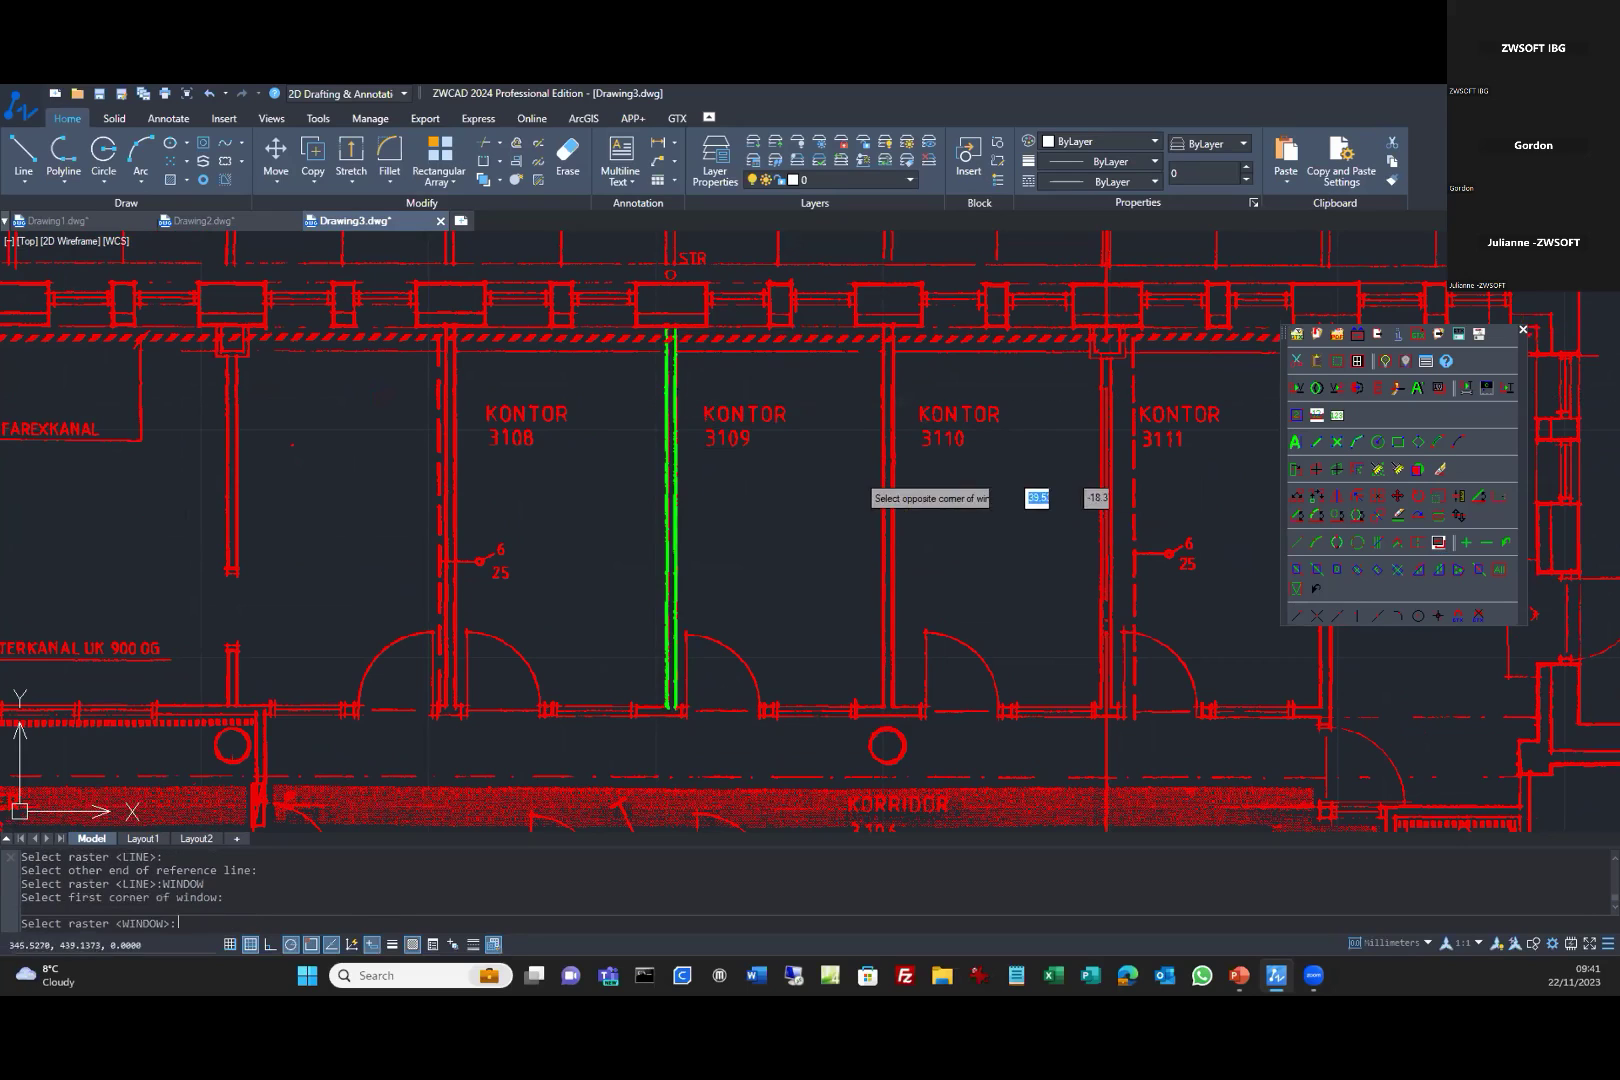
click(618, 592)
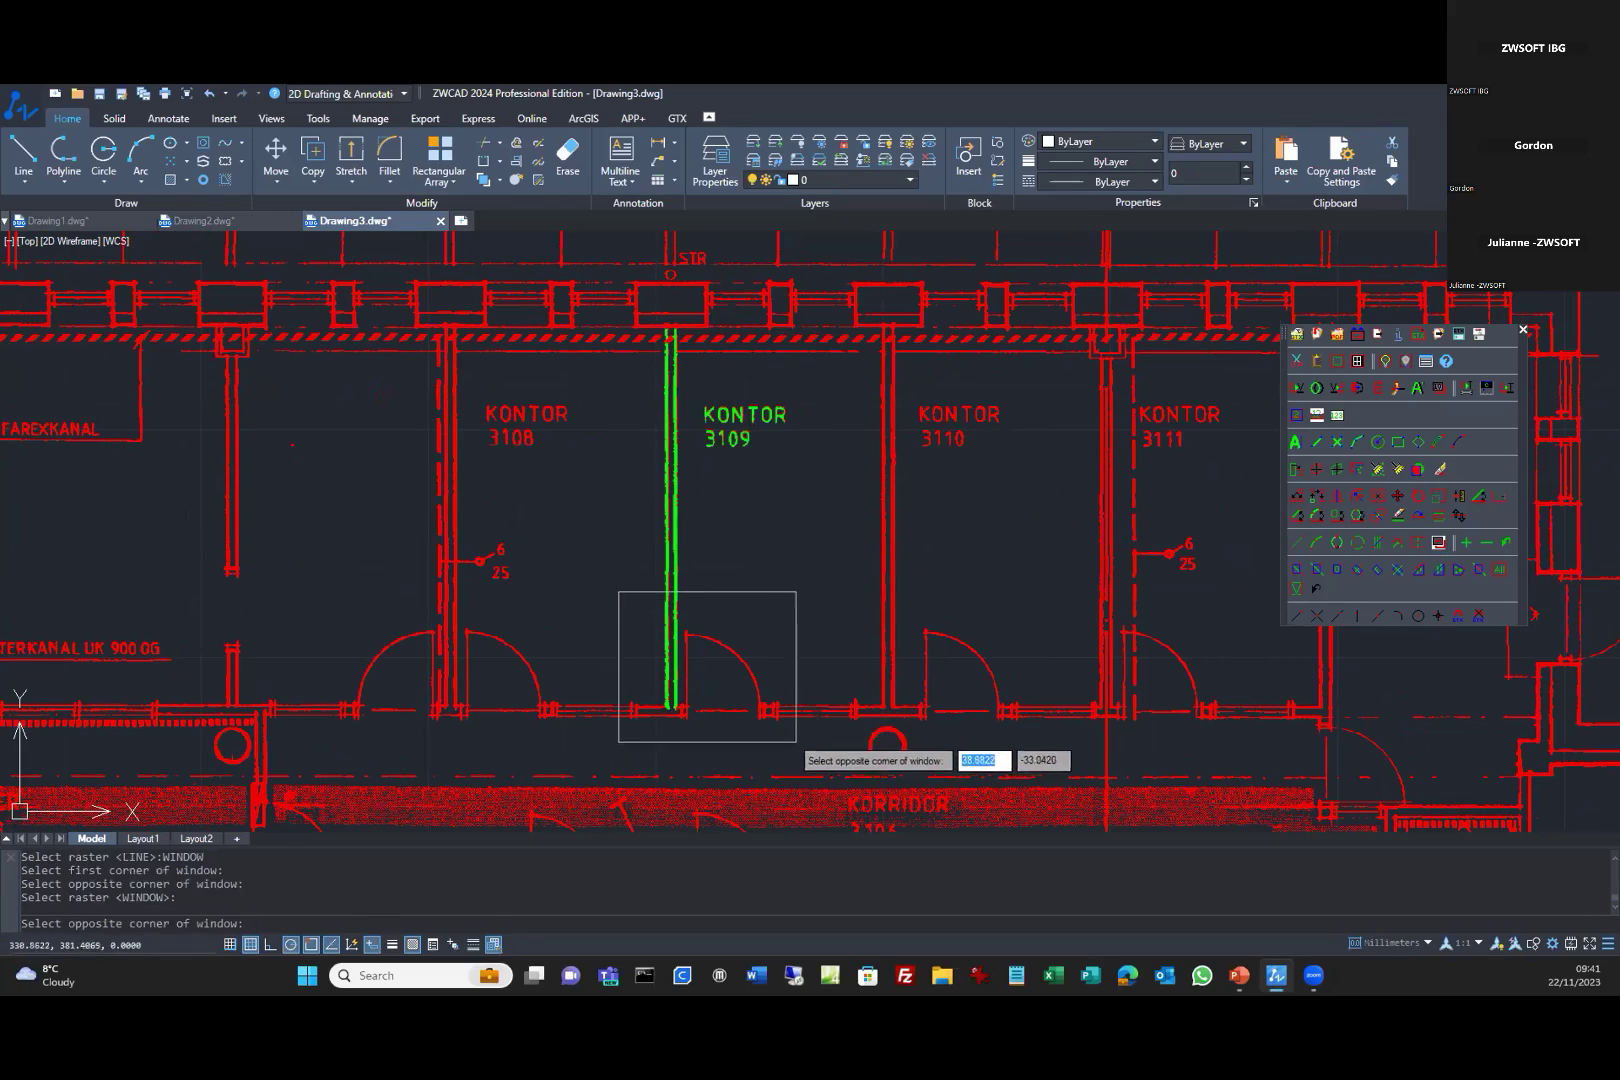
click(797, 745)
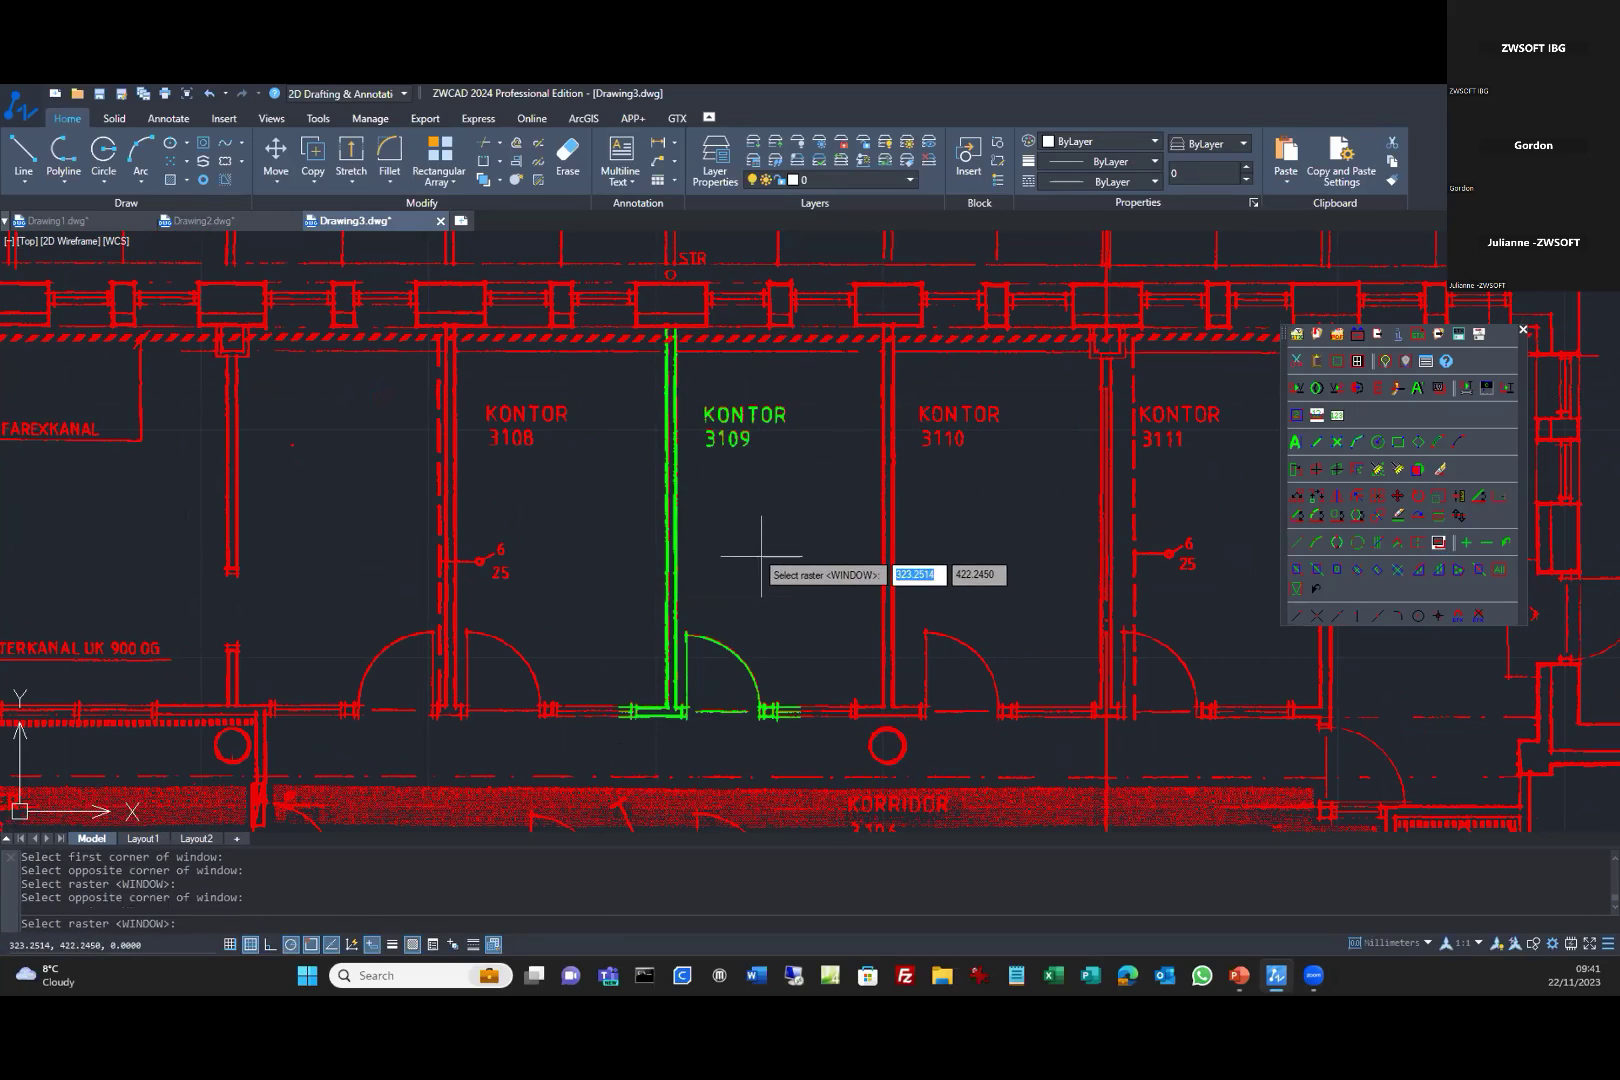
key(Return)
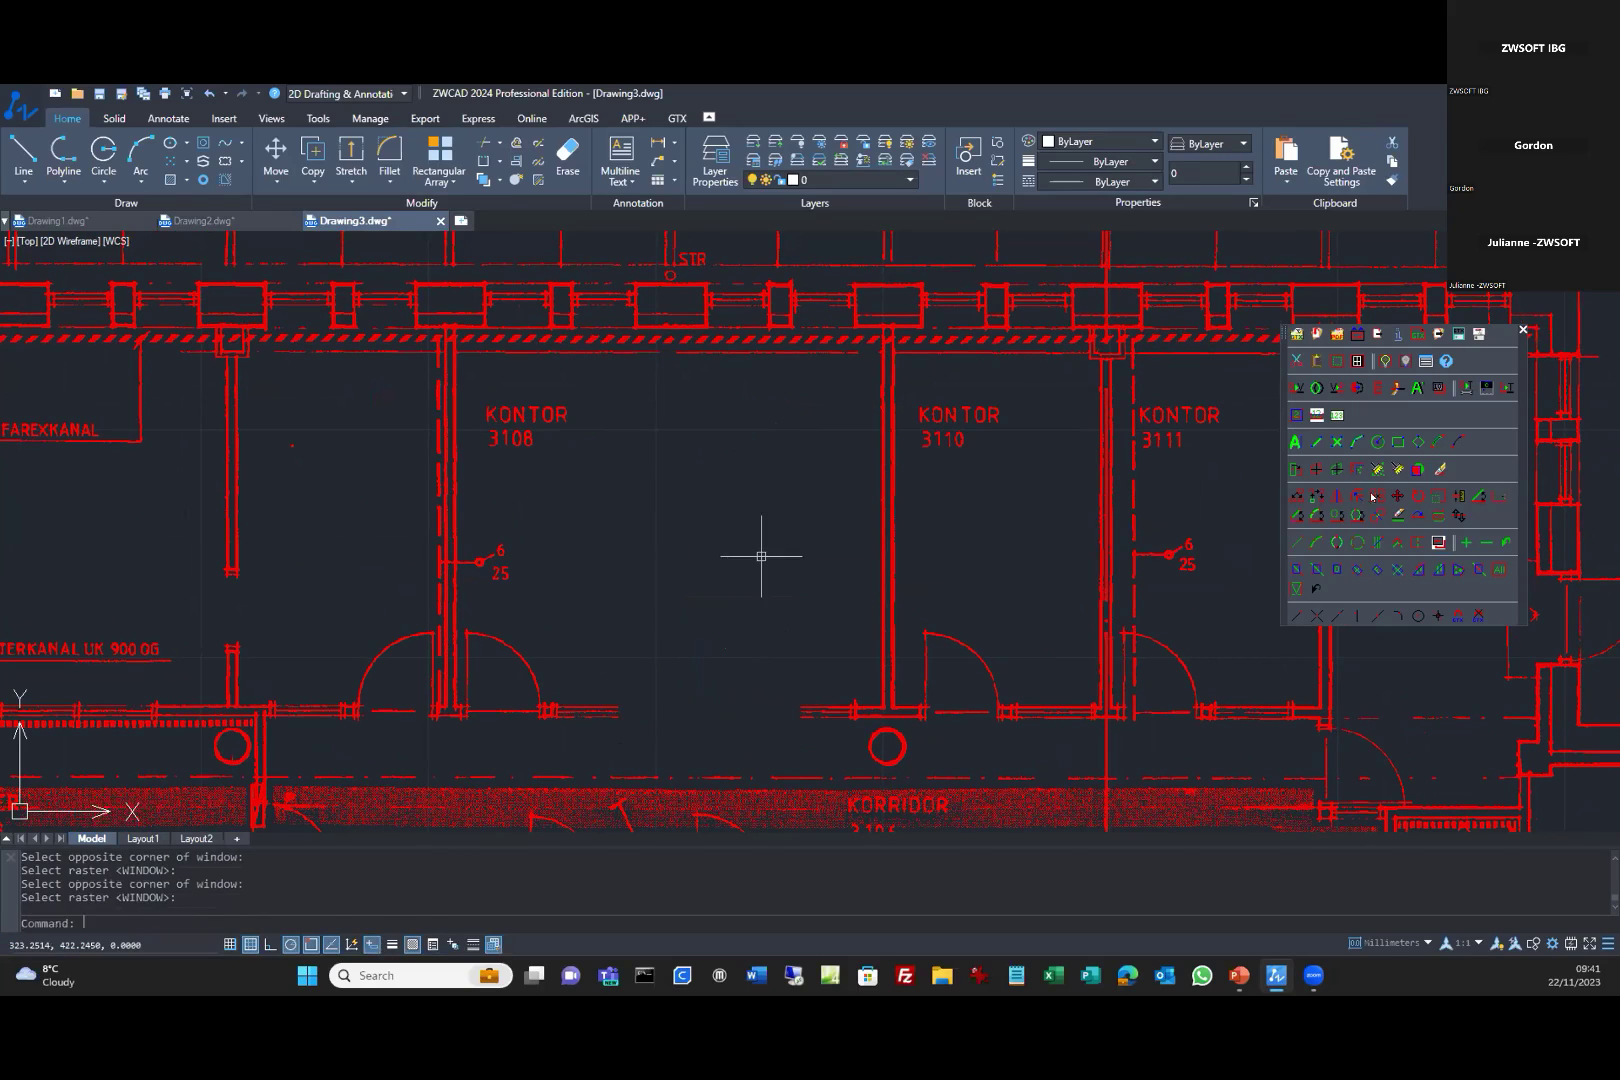
Move the KONTOR 3108 raster label horizontally toward the middle of the merged room, selecting it with a window.
click(1397, 496)
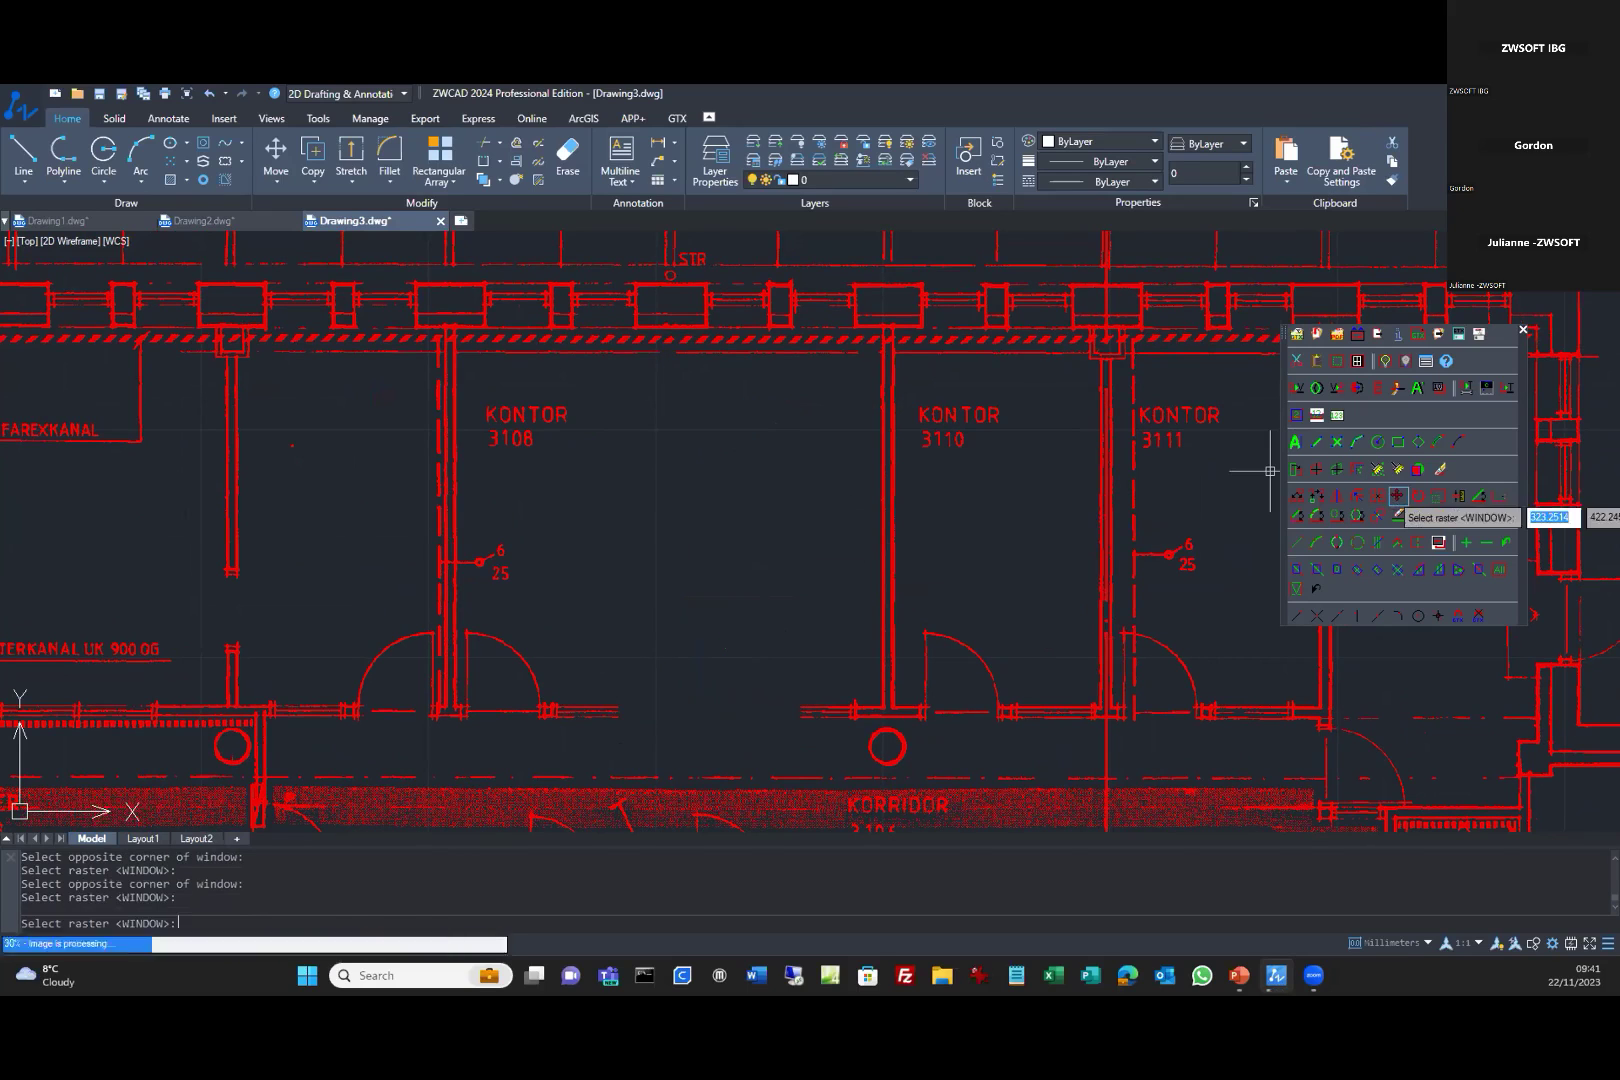
click(484, 397)
click(613, 479)
key(Return)
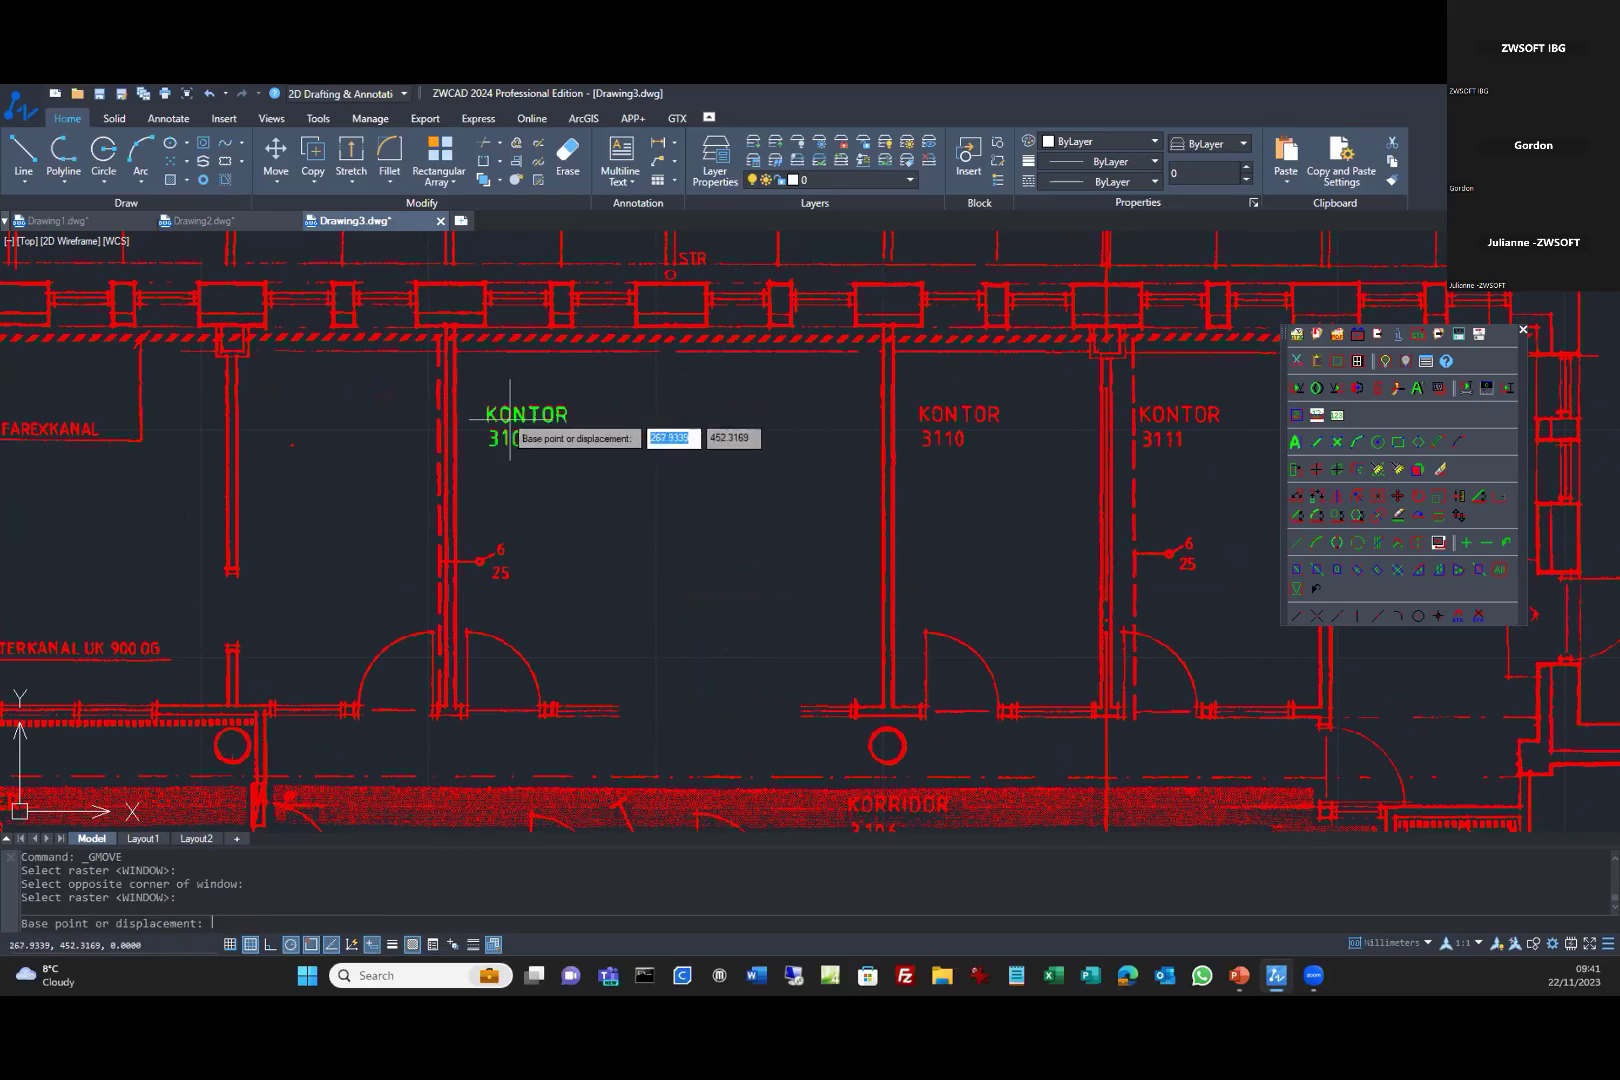
click(527, 419)
click(644, 419)
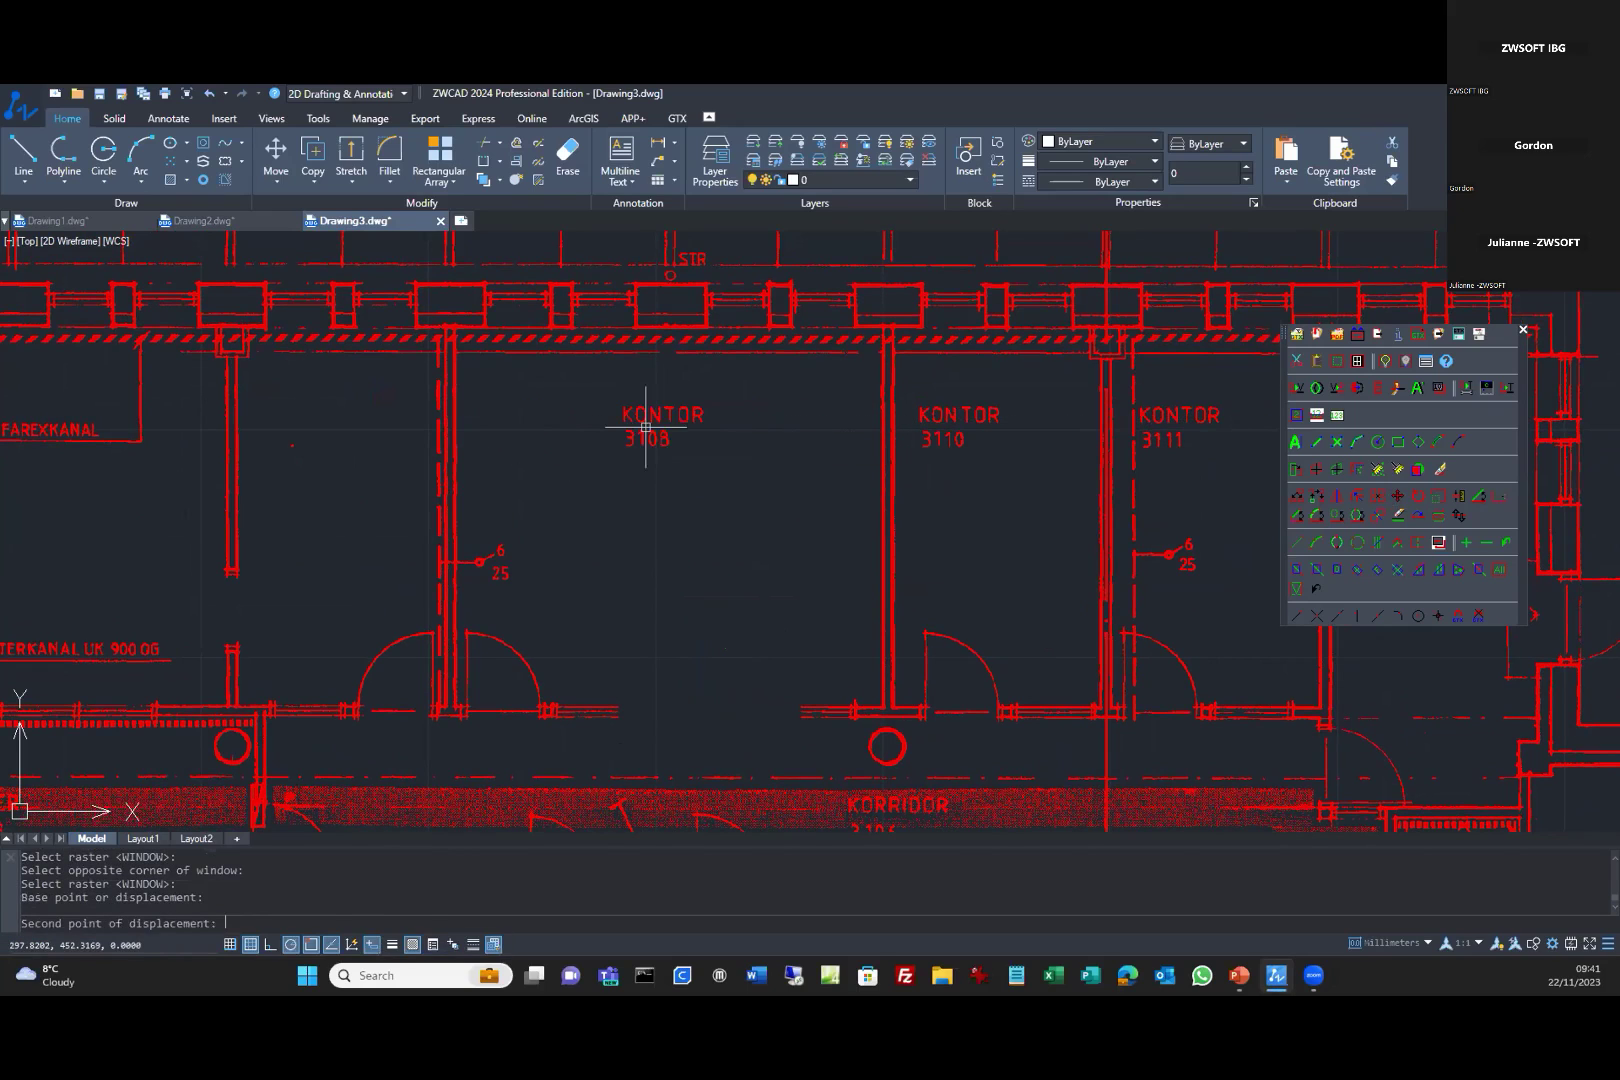
Replace the room number 3108 under the moved KONTOR label with 3108/09 using raster text correction.
scroll(632, 450, up, 4)
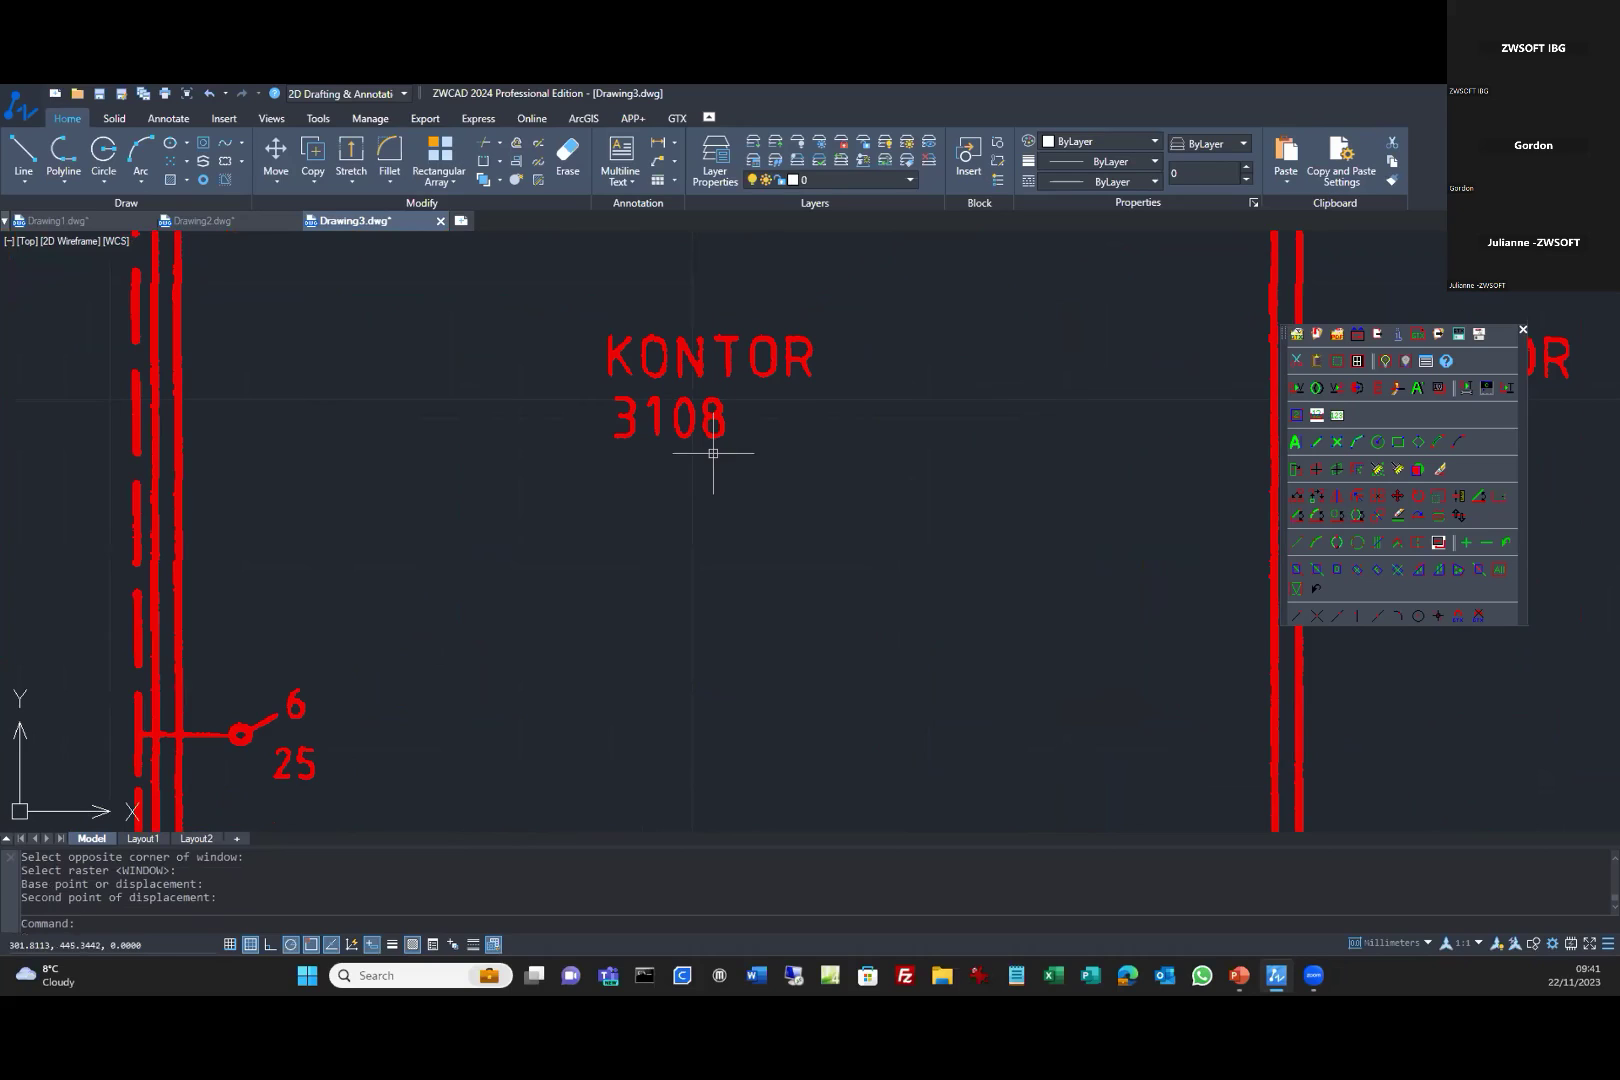
click(1497, 496)
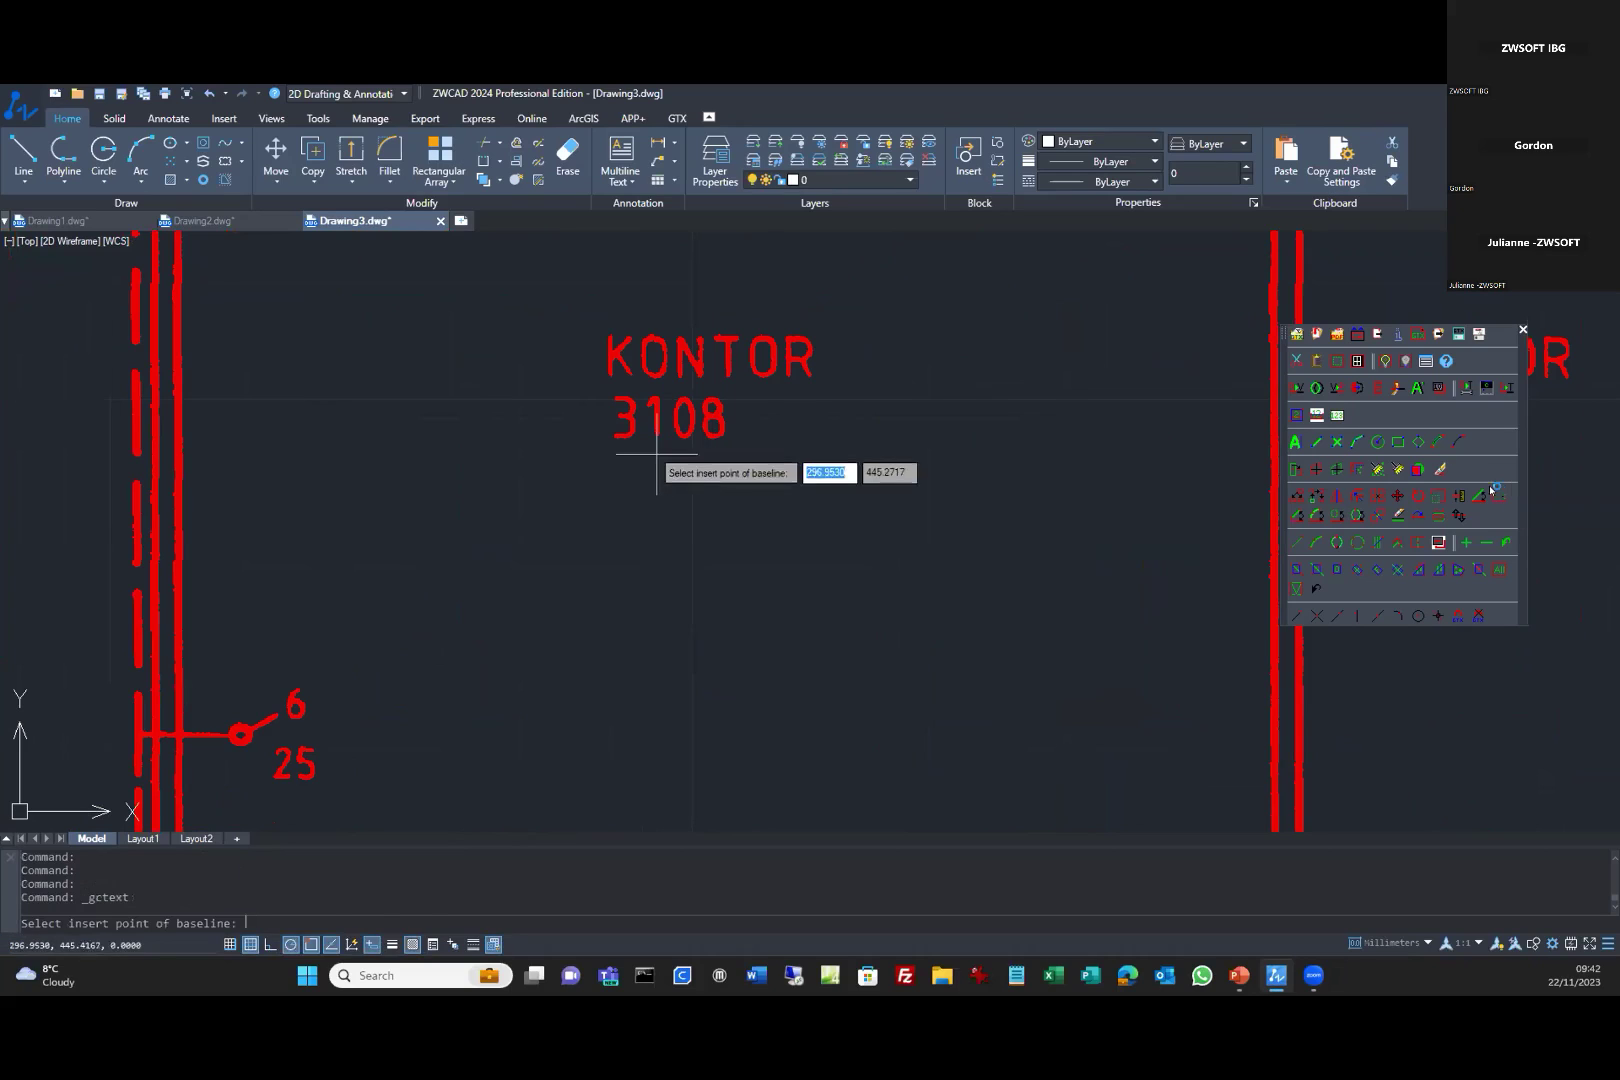
click(609, 440)
click(741, 440)
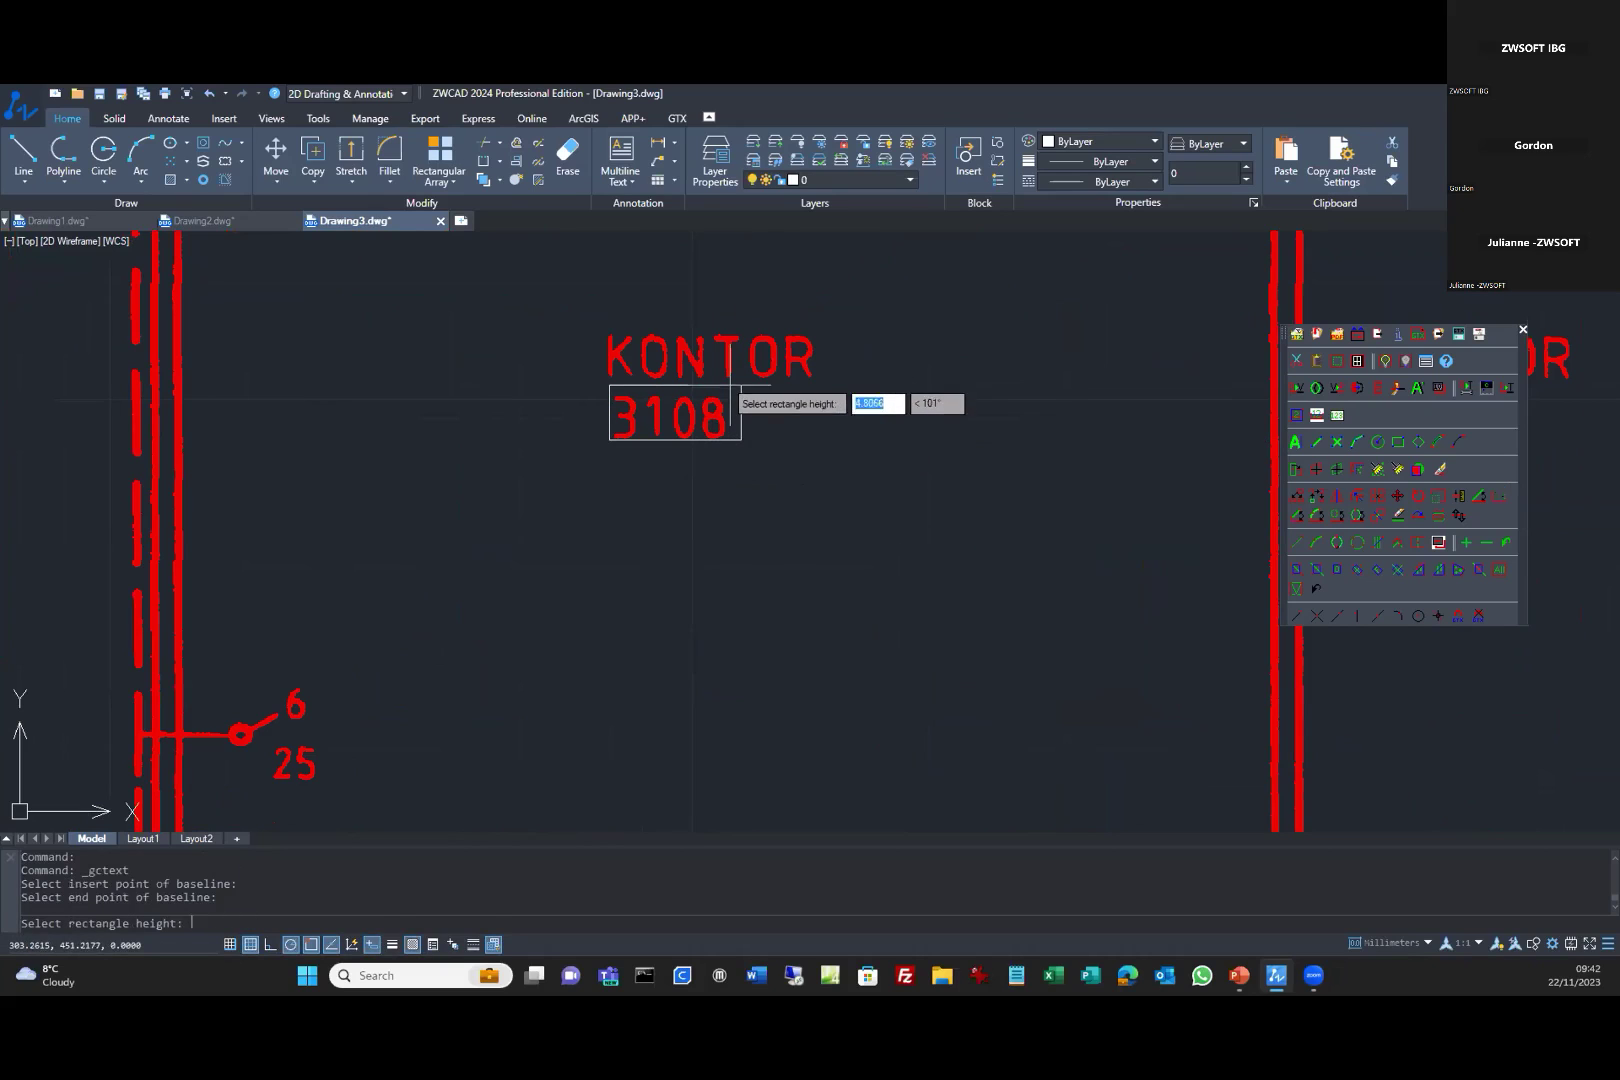
click(731, 385)
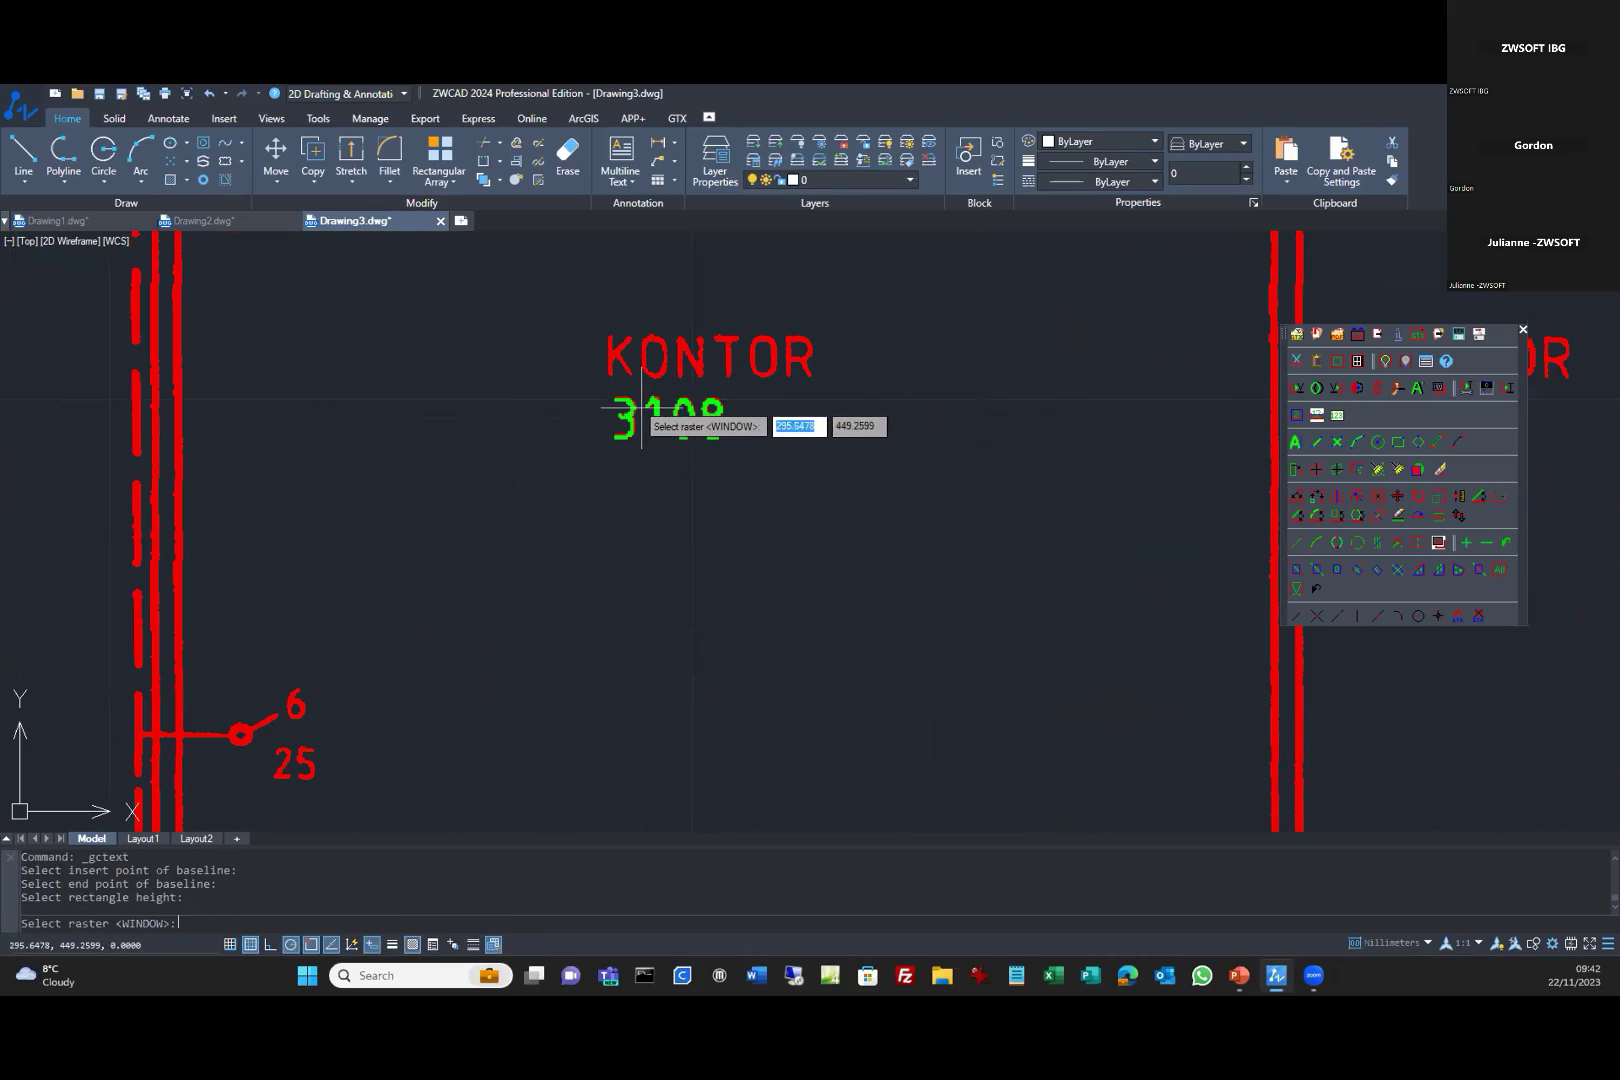
key(Return)
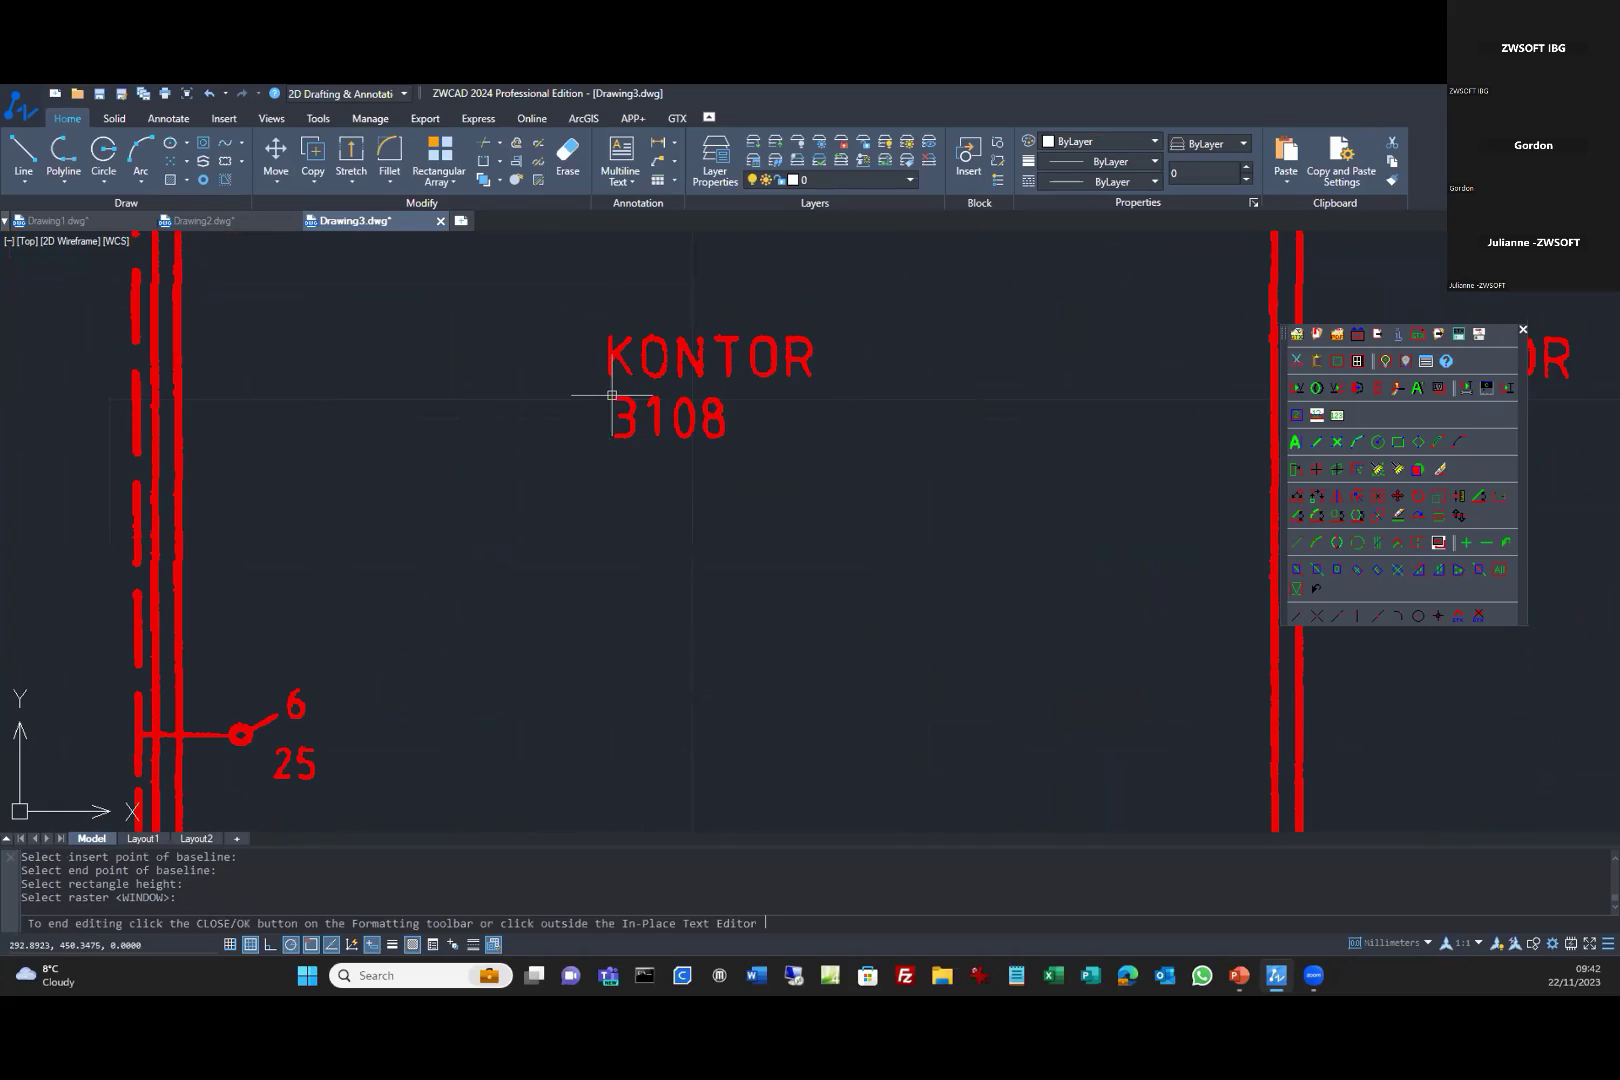
text(3108/09)
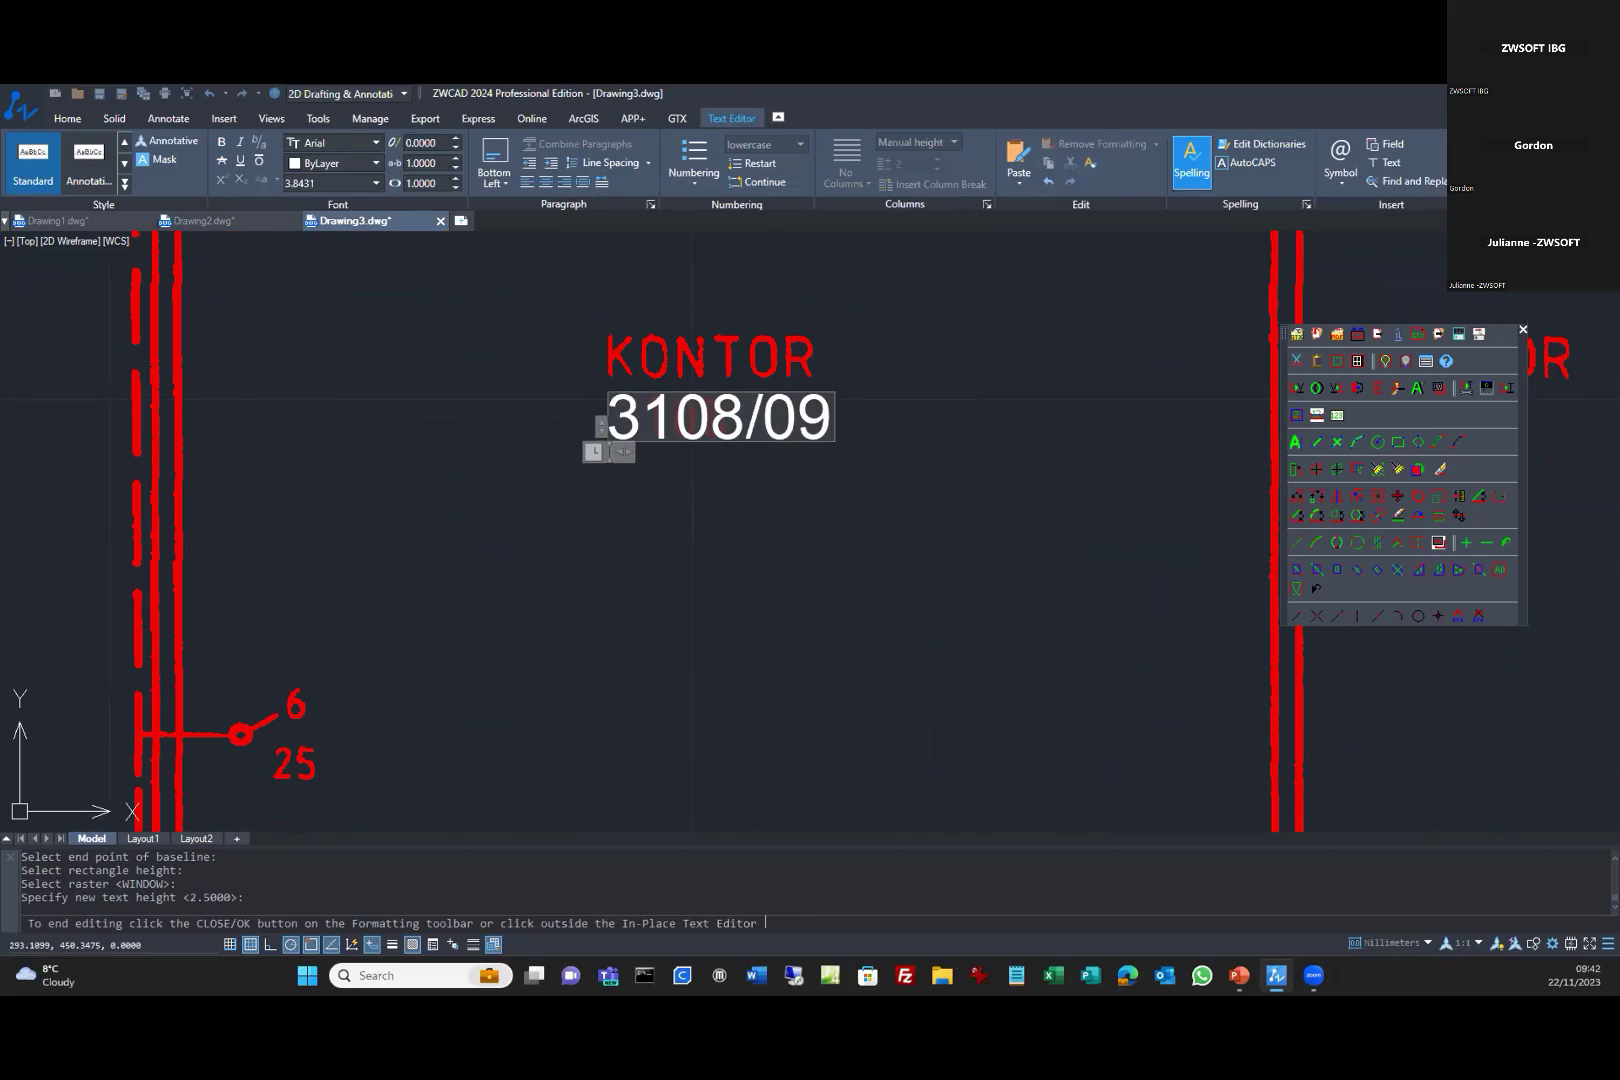
click(1153, 456)
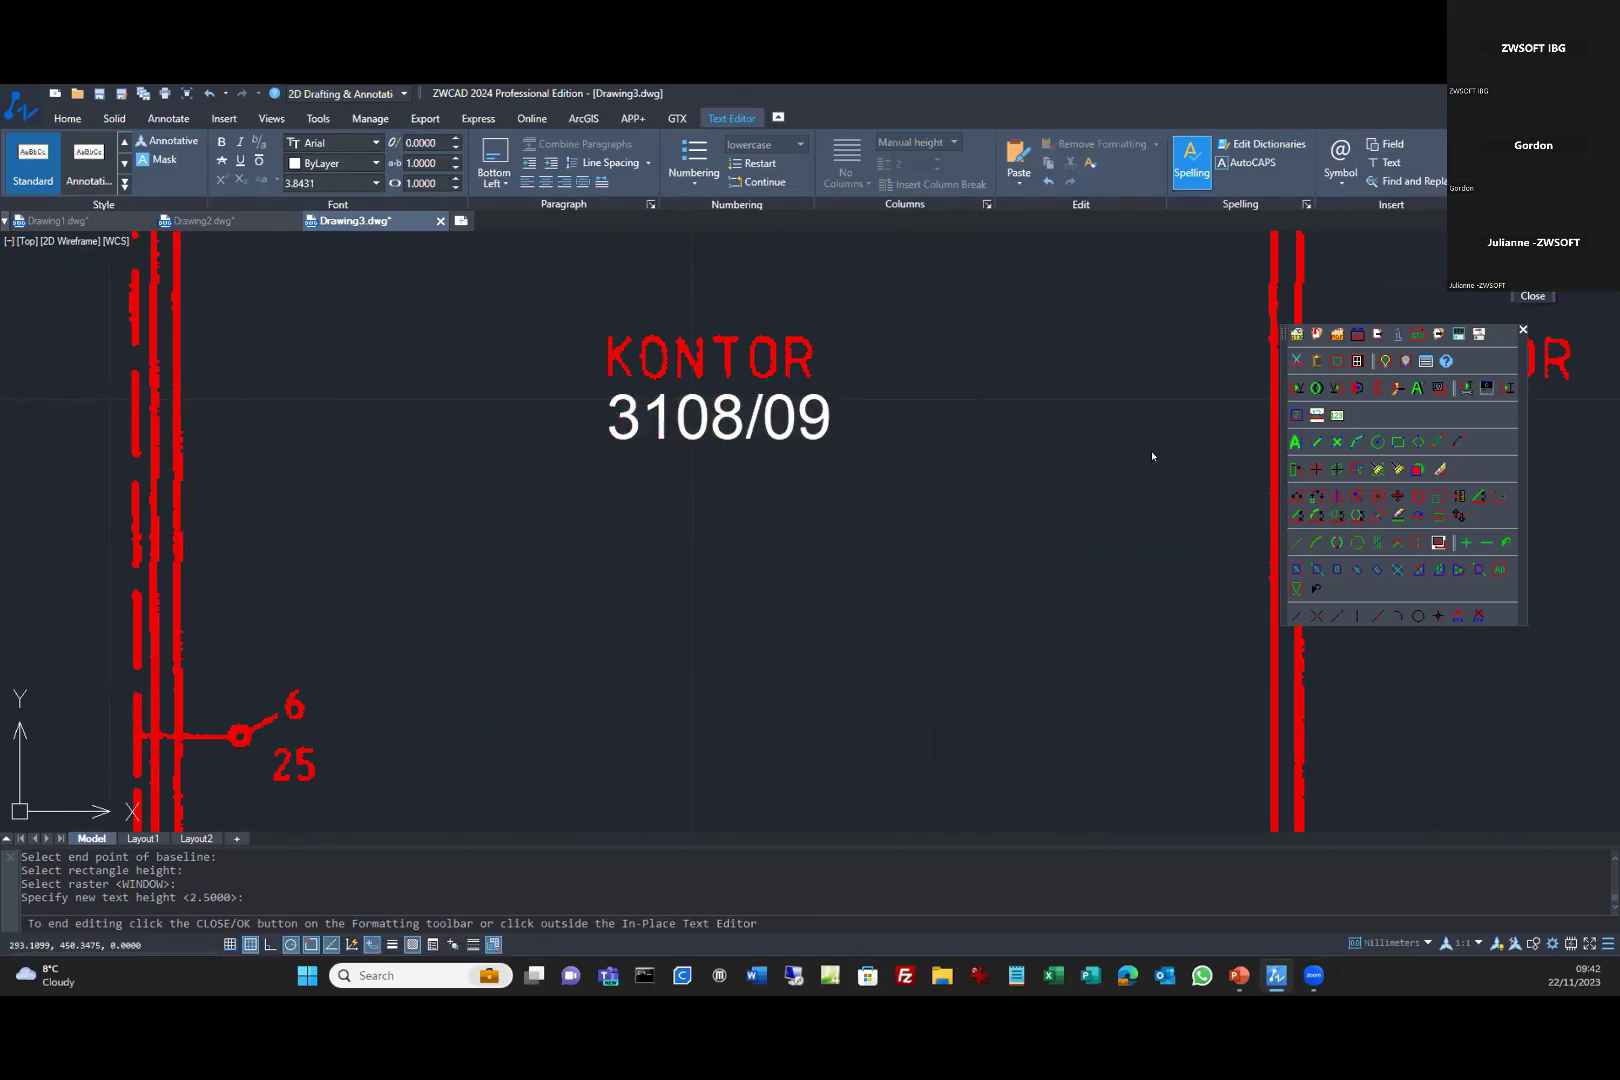
scroll(621, 383, down, 5)
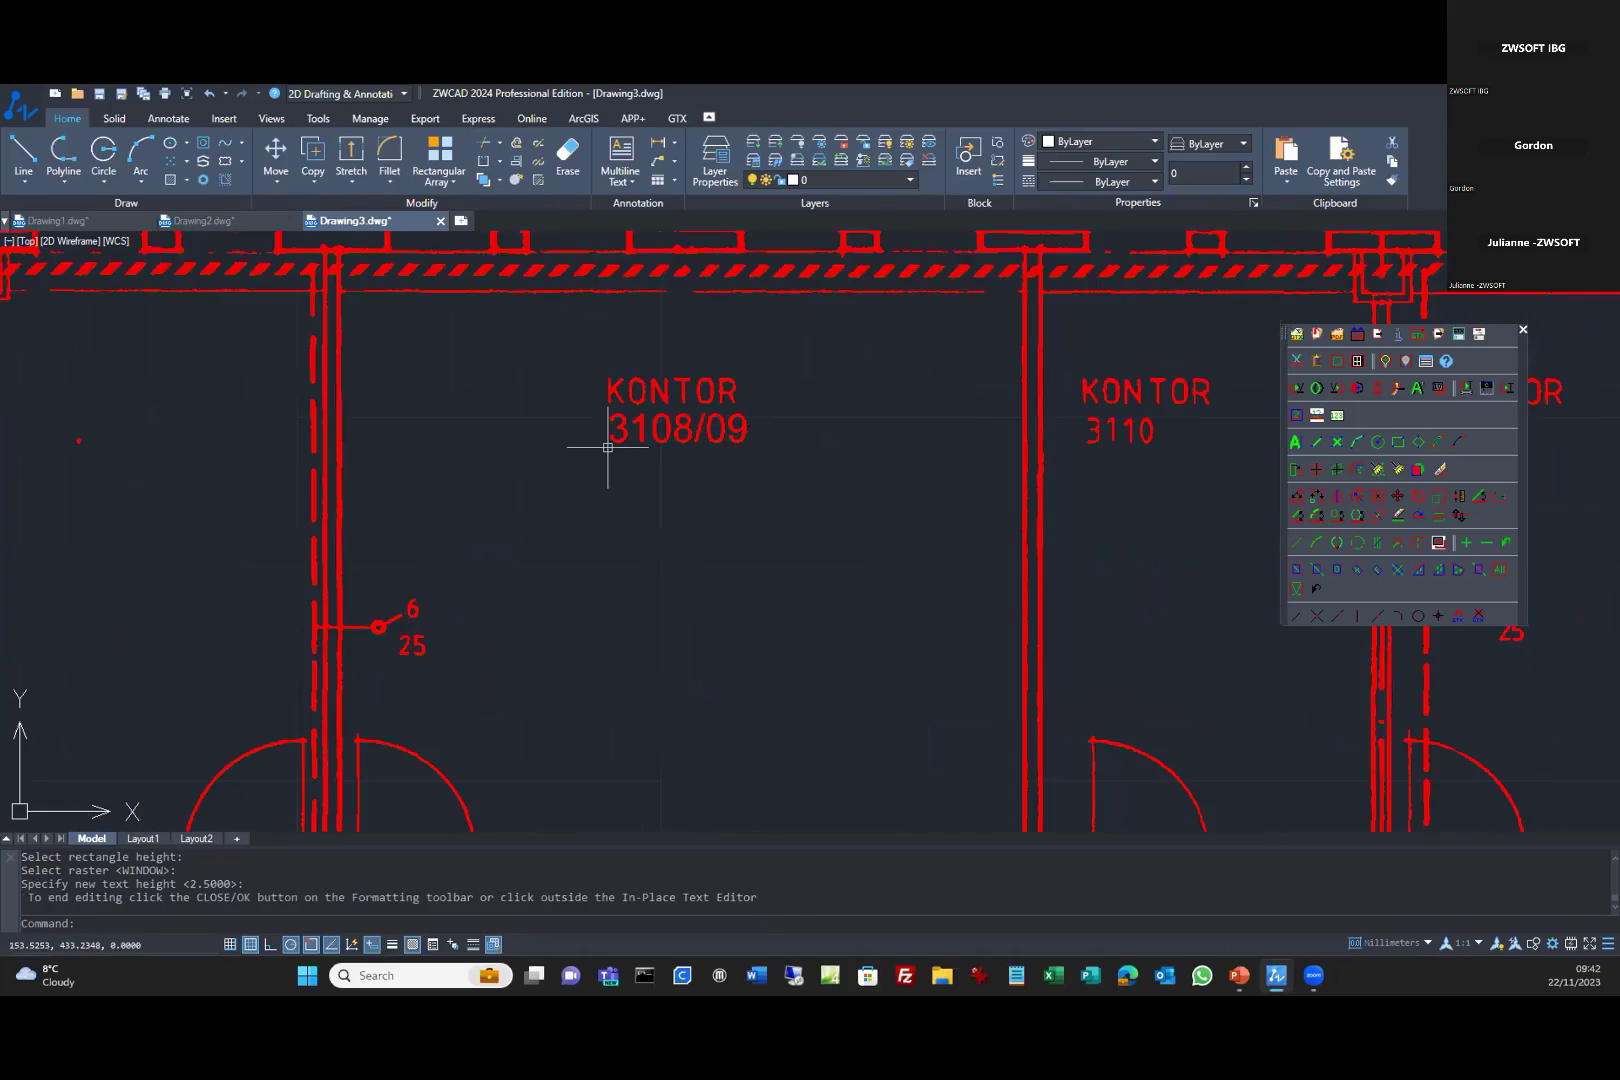
click(581, 391)
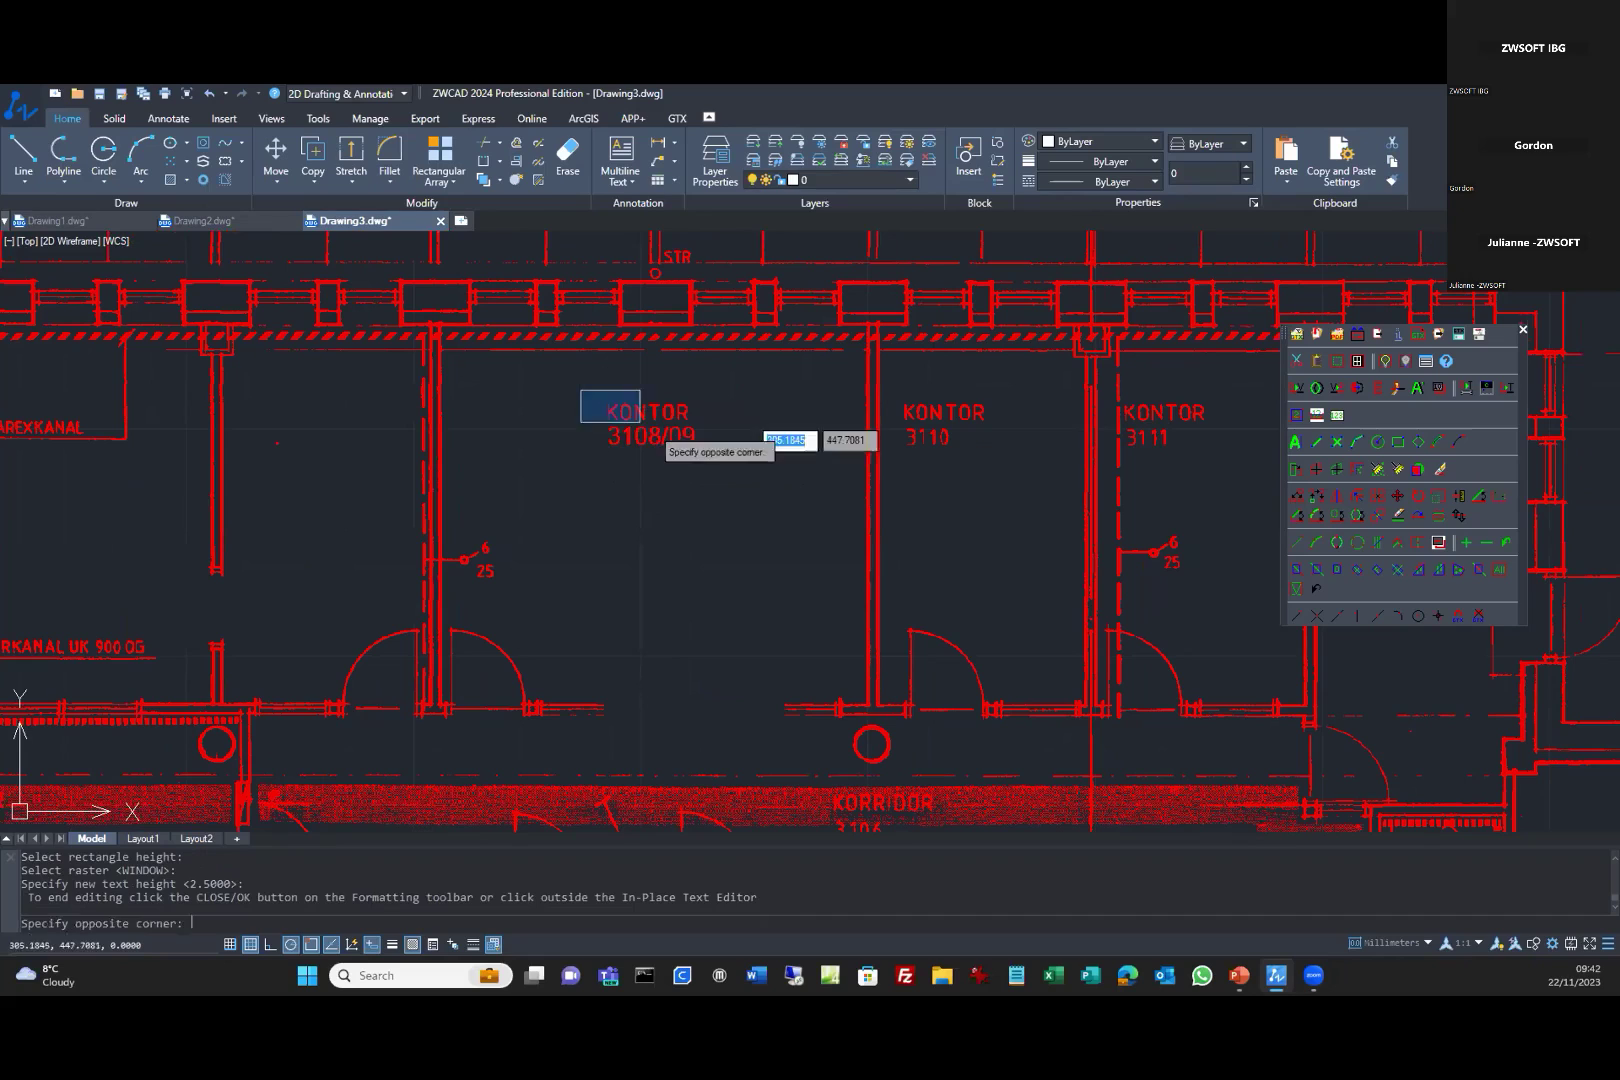
click(660, 435)
Close the gap in the upper line of the merged room's corridor wall with raster line correction, extending it to the left door's jamb.
scroll(683, 753, up, 5)
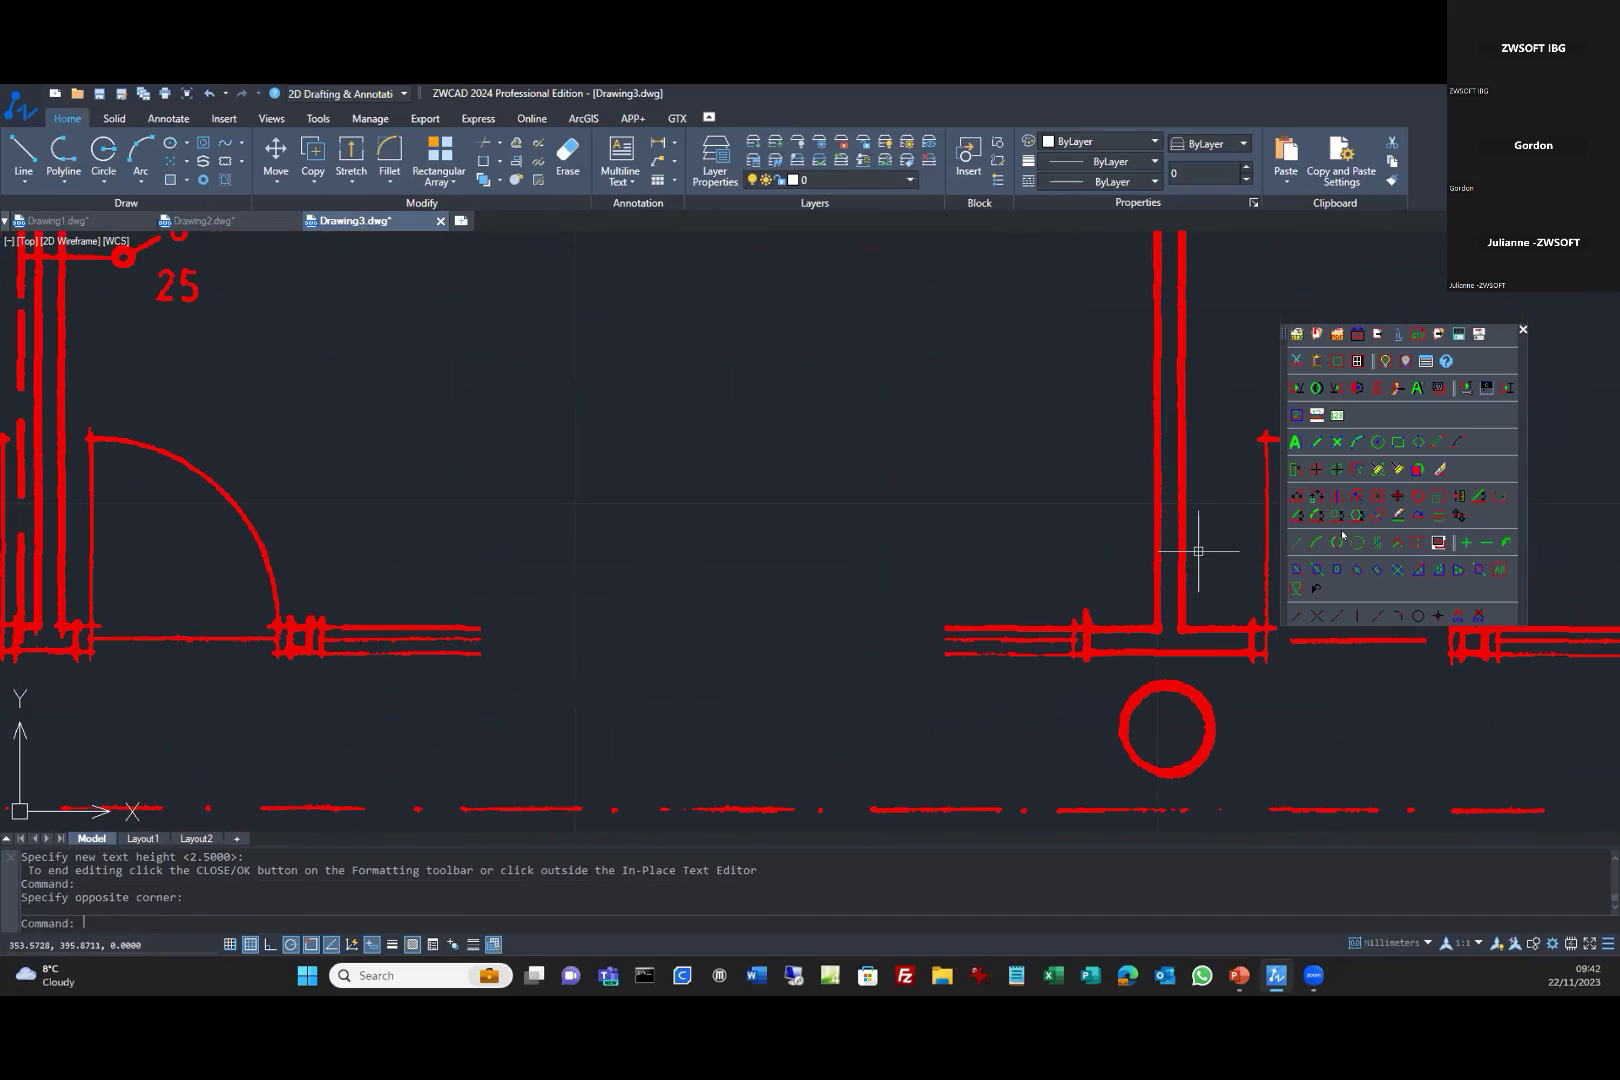
click(1297, 516)
click(1073, 629)
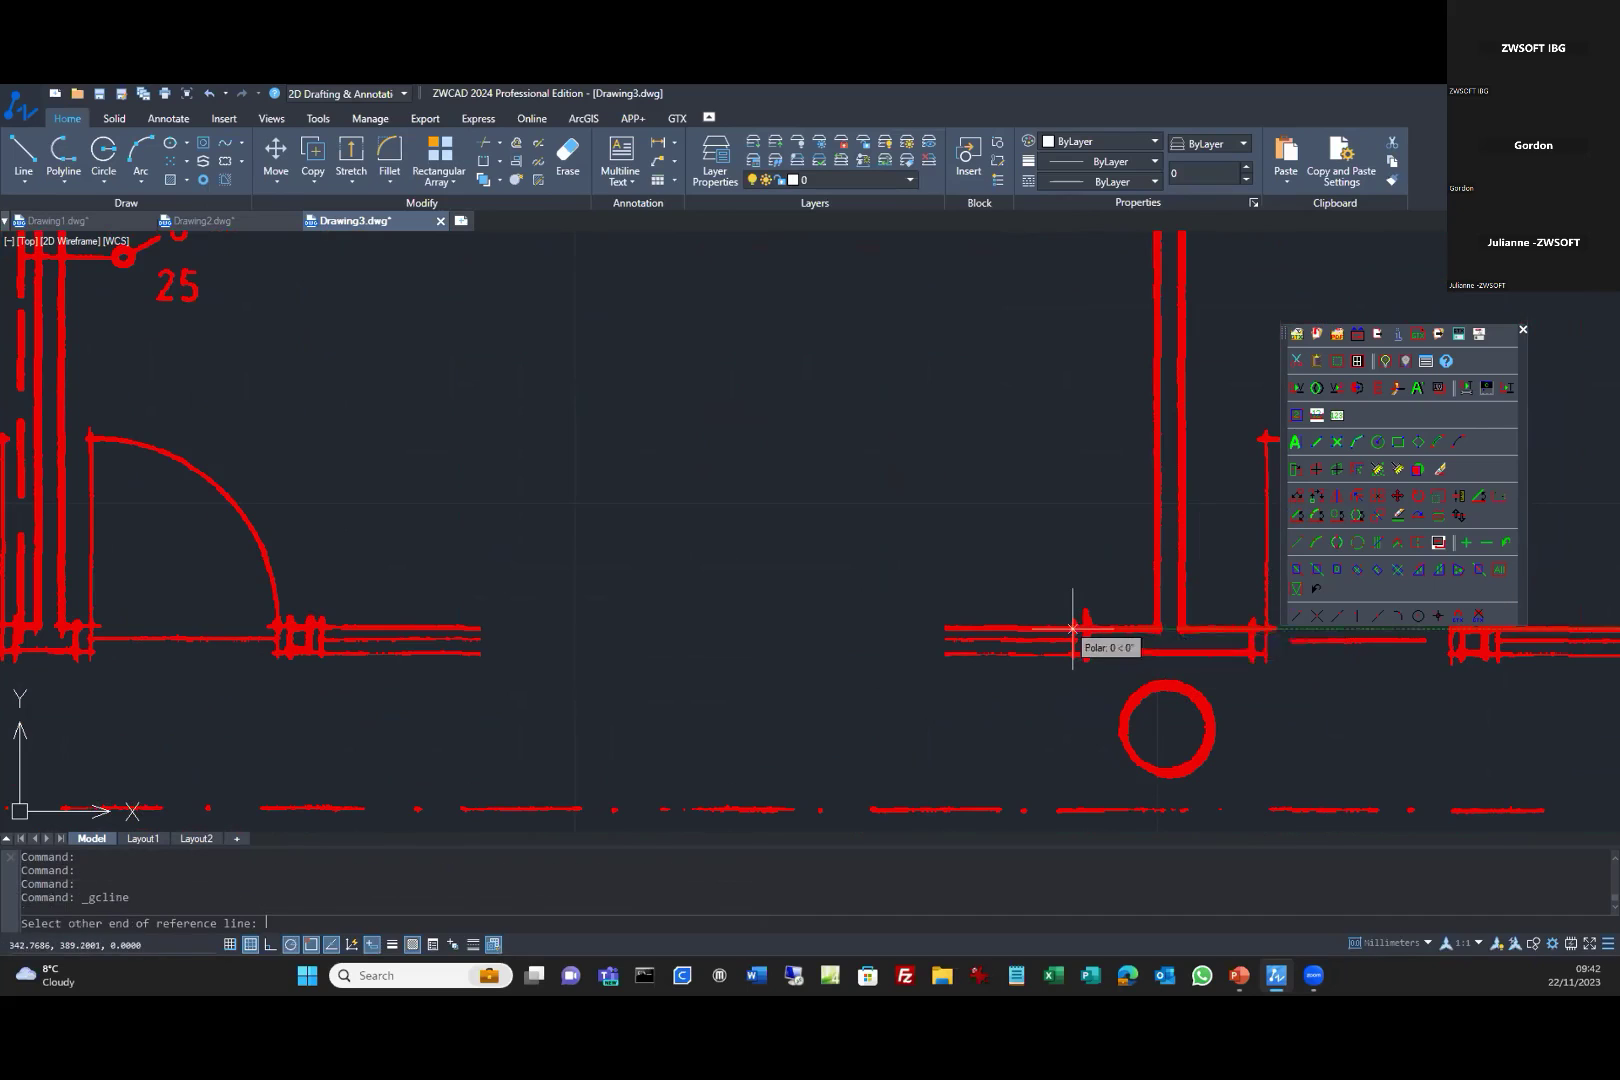
click(958, 629)
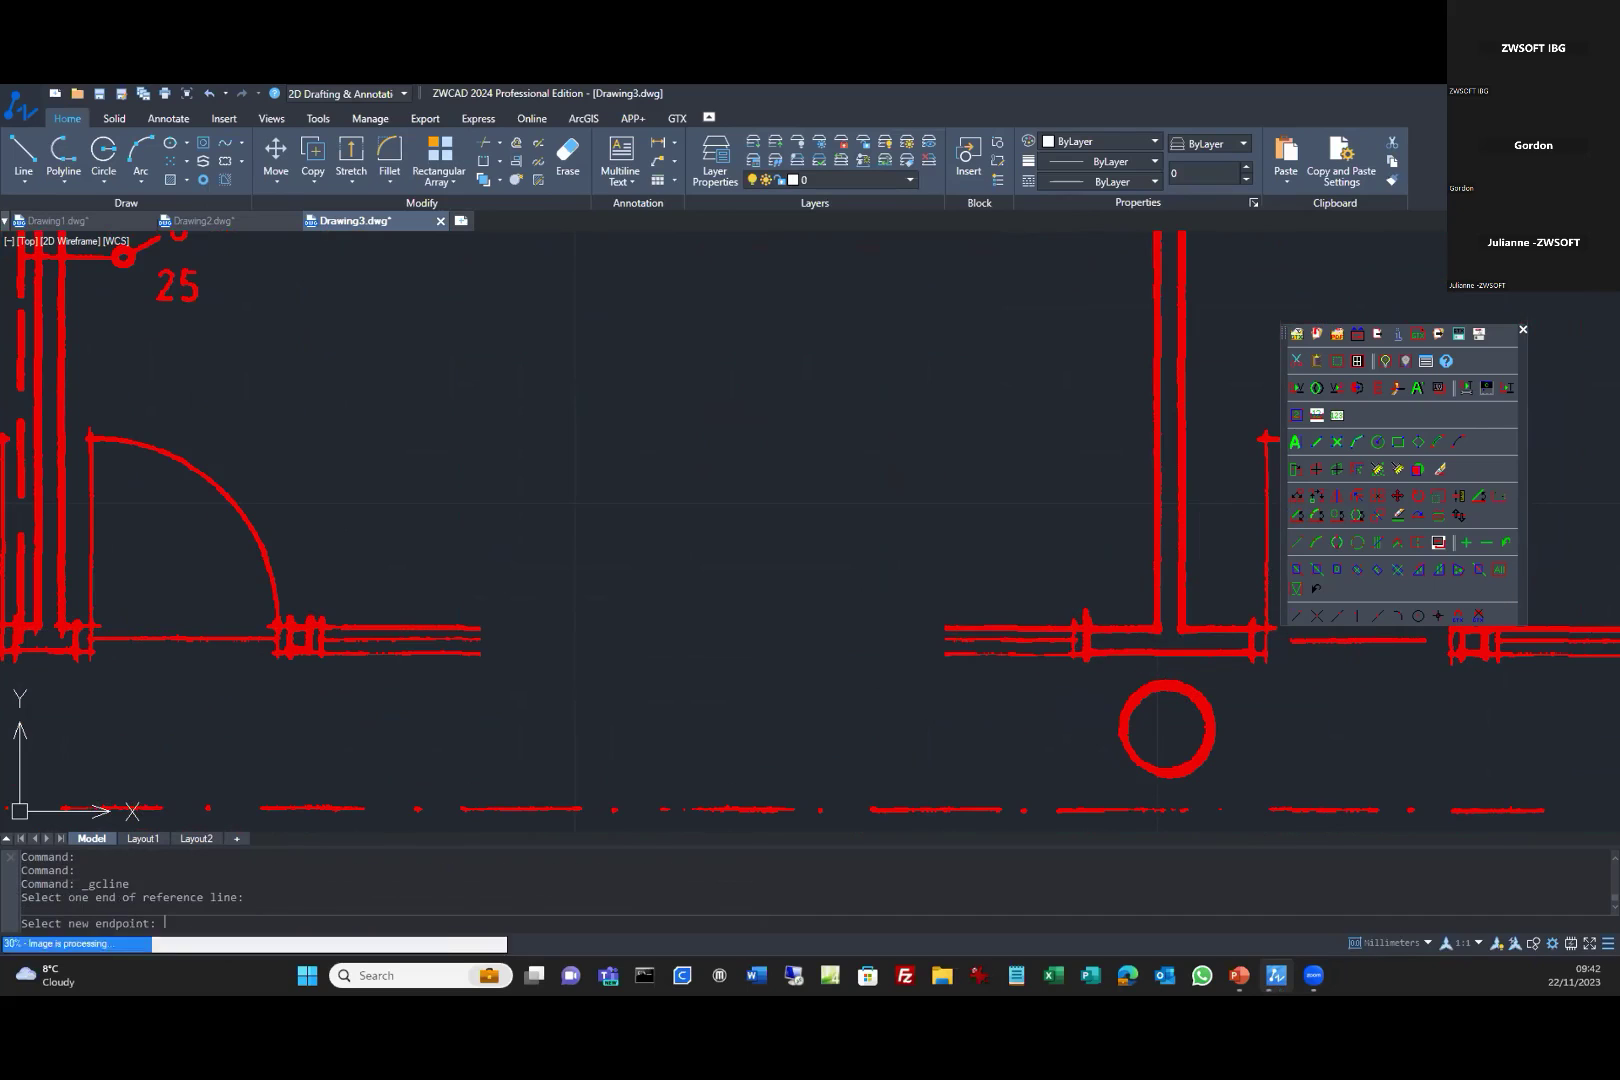
click(336, 629)
Close the gaps in the middle and lower lines of the merged room's corridor wall with raster line correction.
click(325, 640)
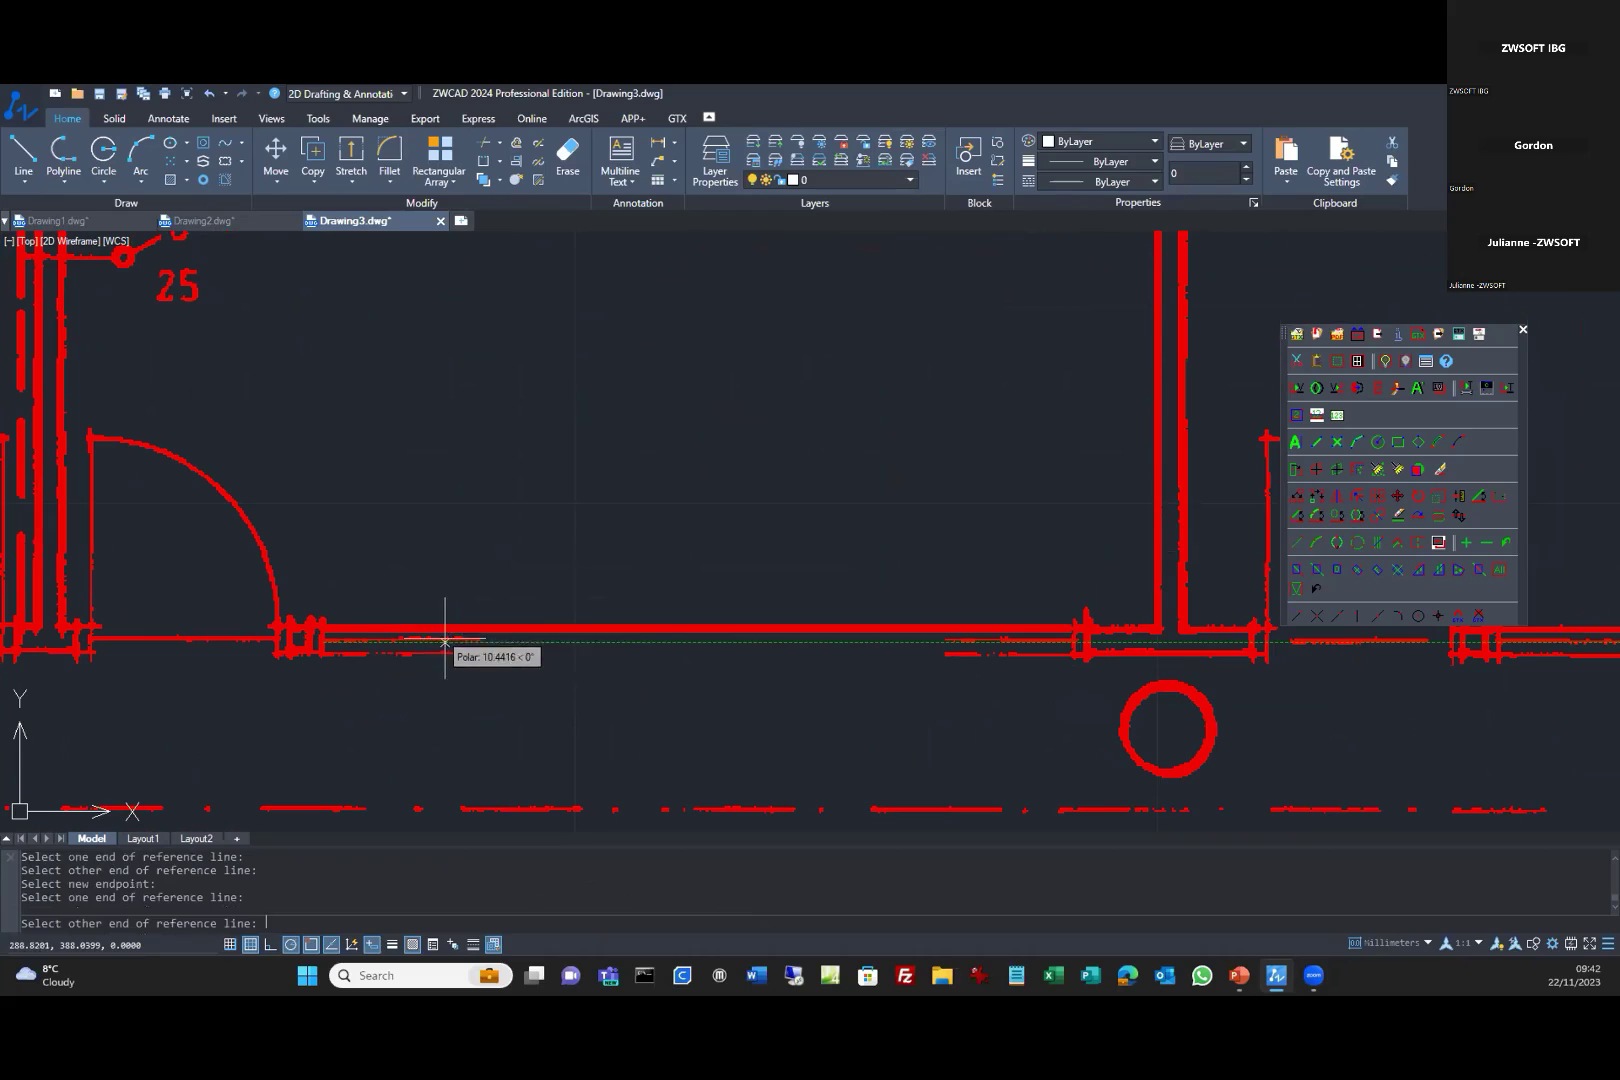
click(466, 638)
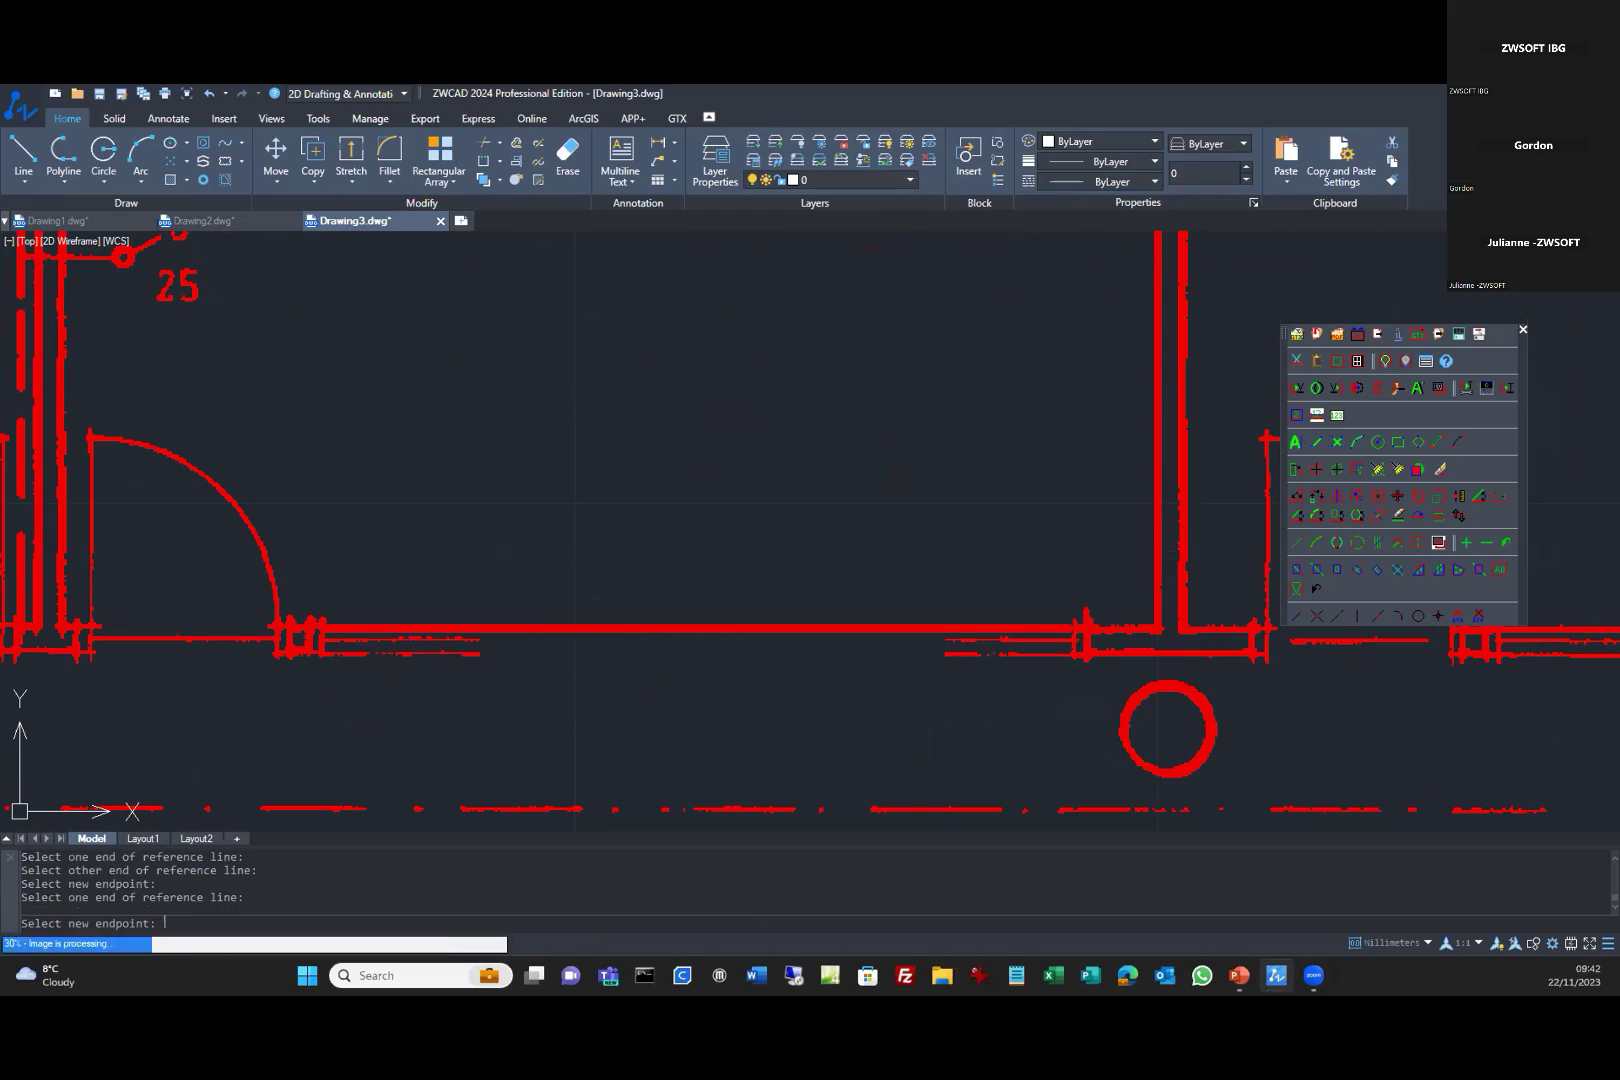
click(1077, 640)
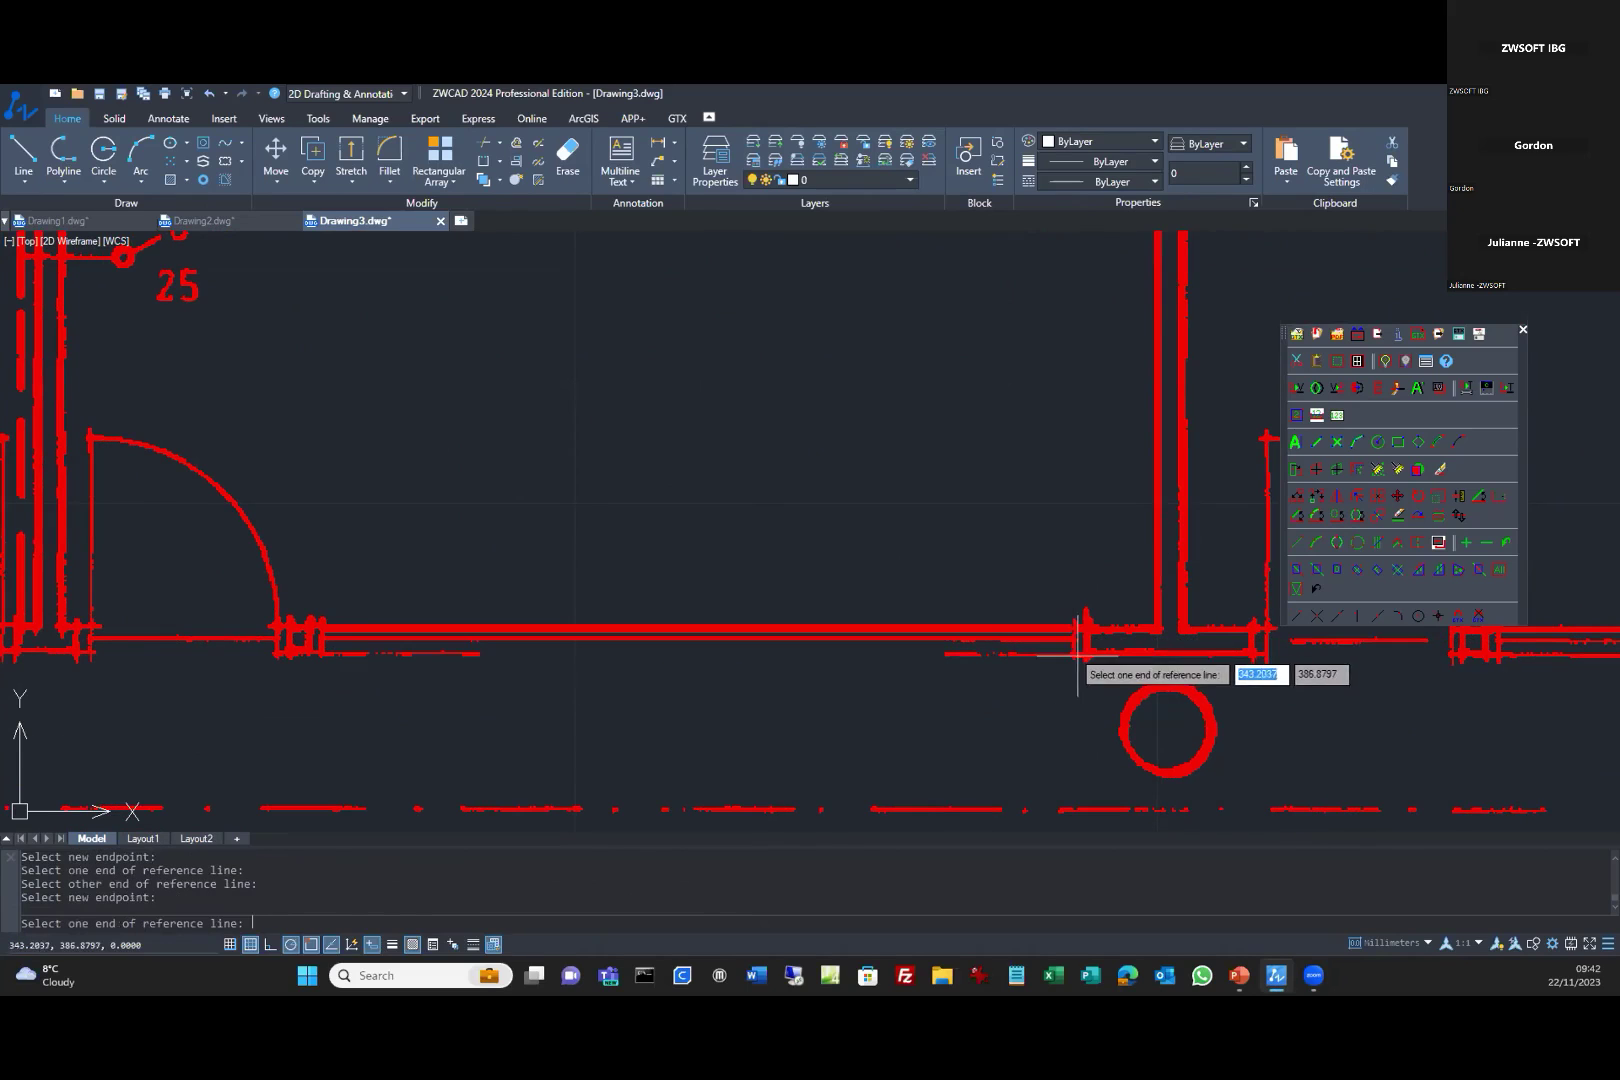
click(1077, 655)
click(948, 655)
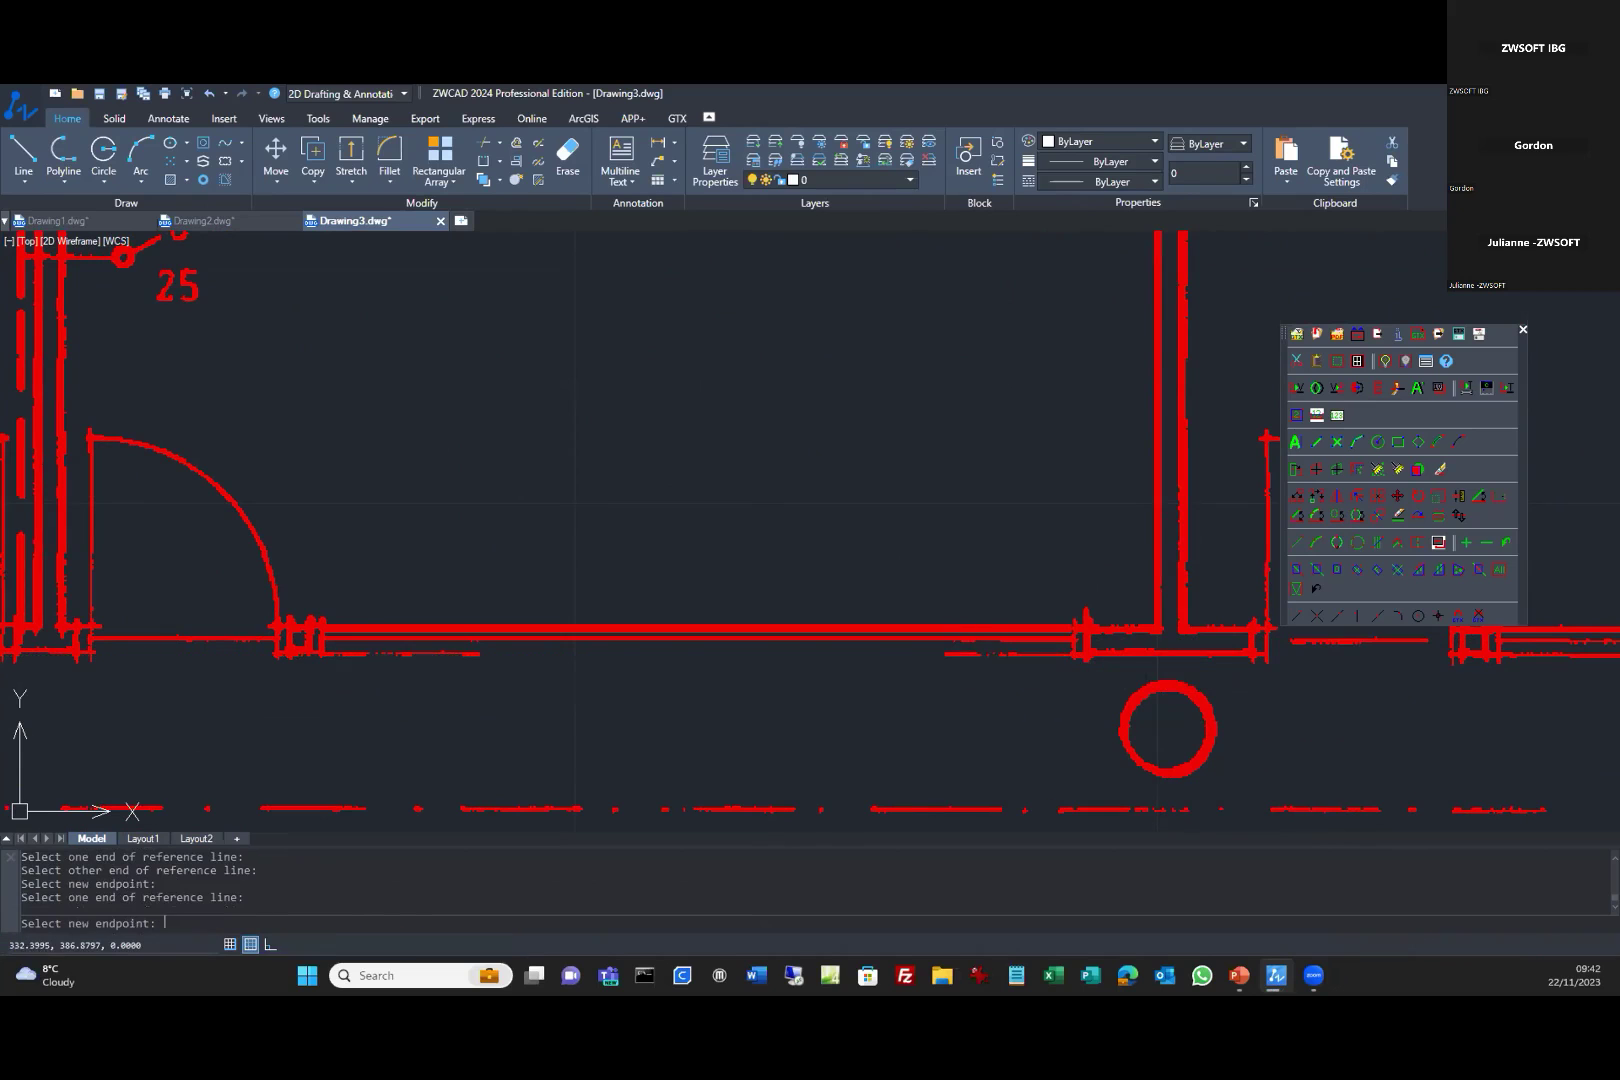
click(327, 662)
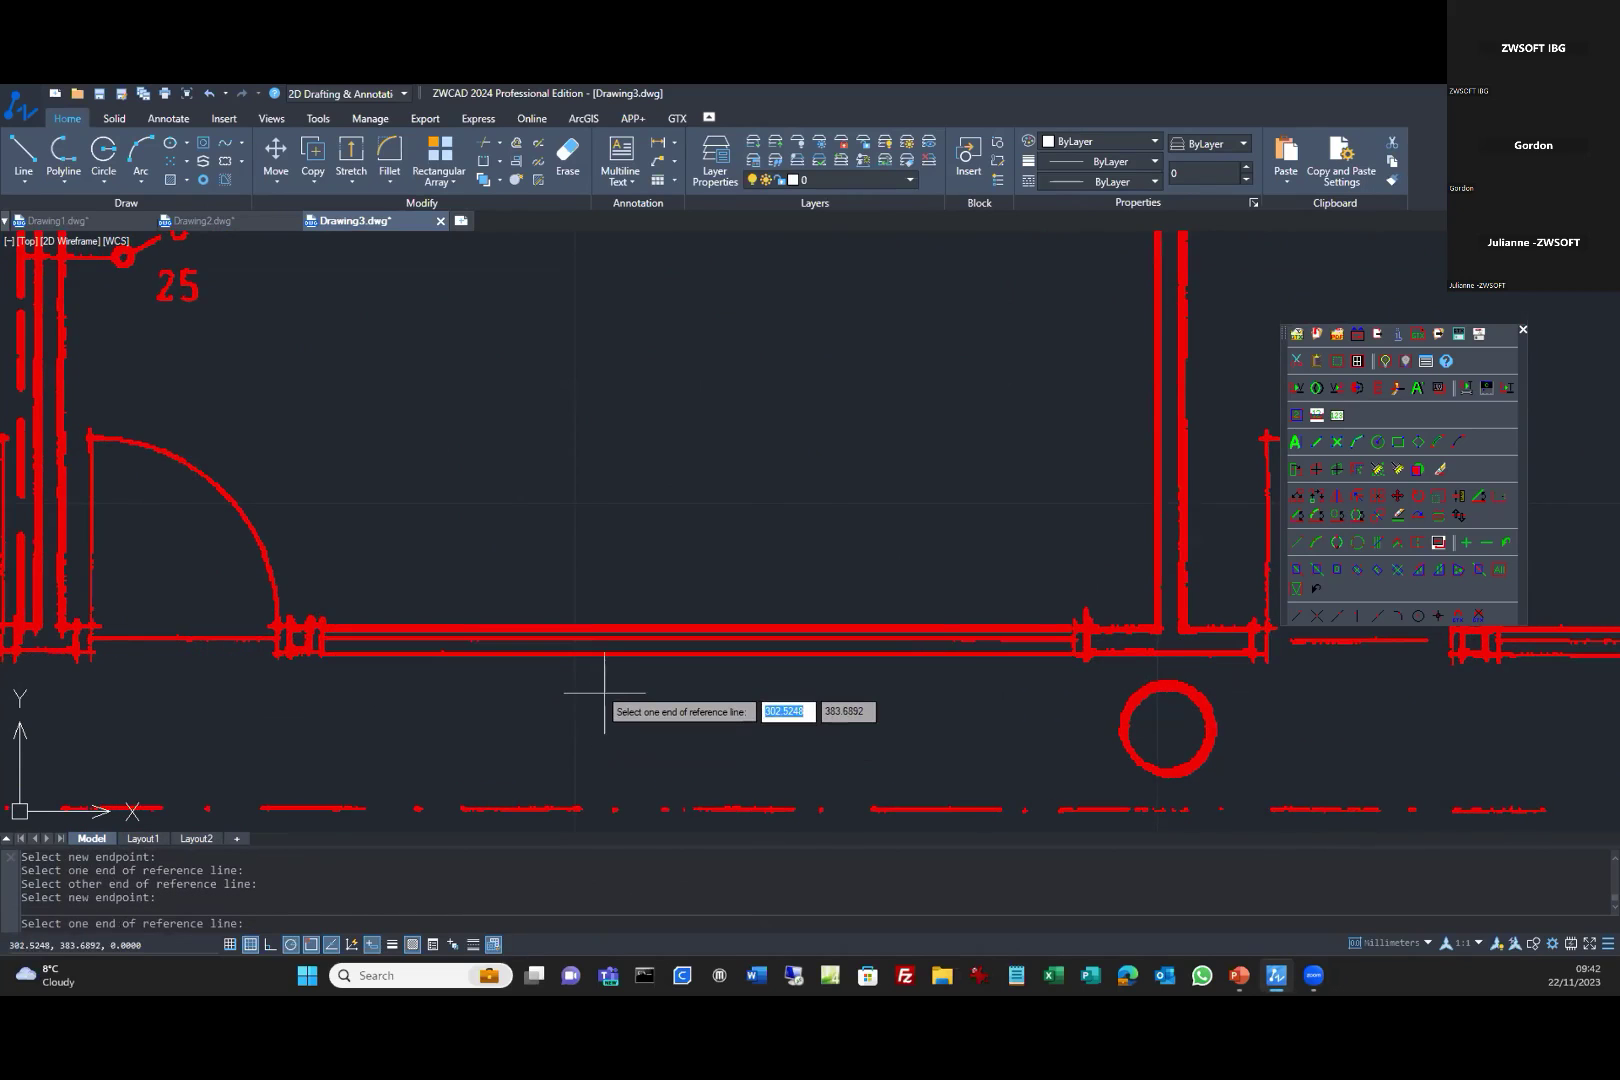
Create a layer named Outline and set its colour to index 210.
scroll(604, 691, down, 5)
scroll(620, 676, up, 3)
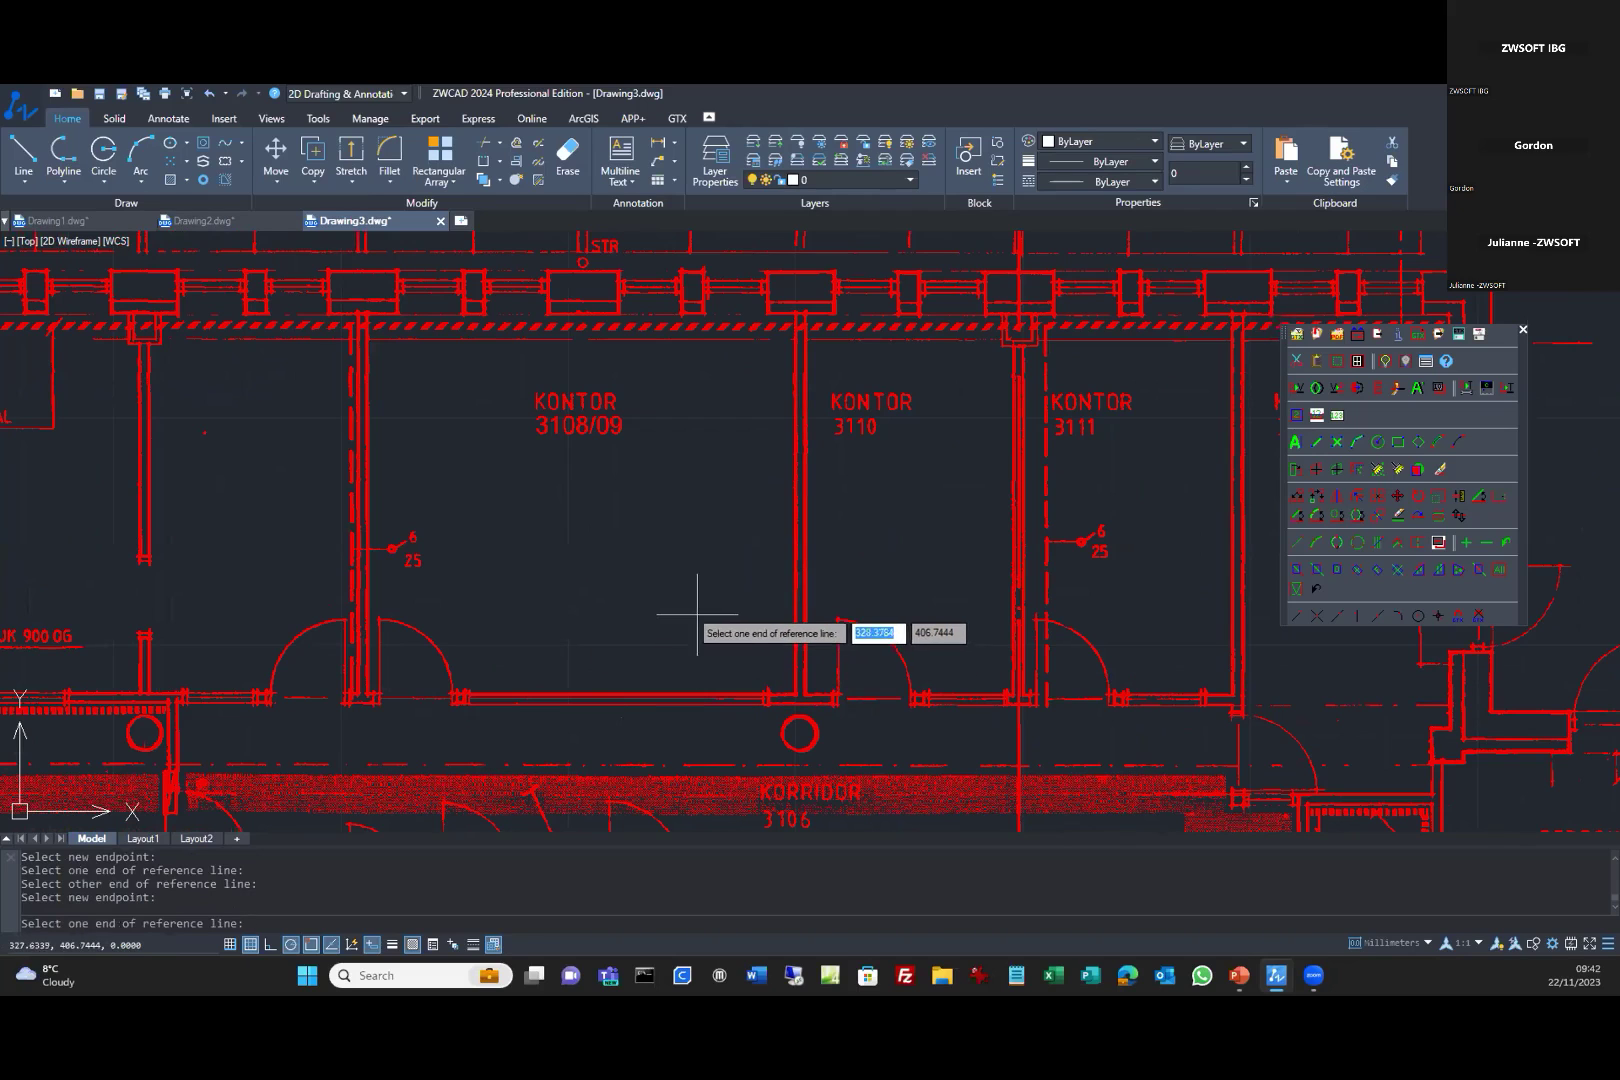
scroll(693, 614, down, 2)
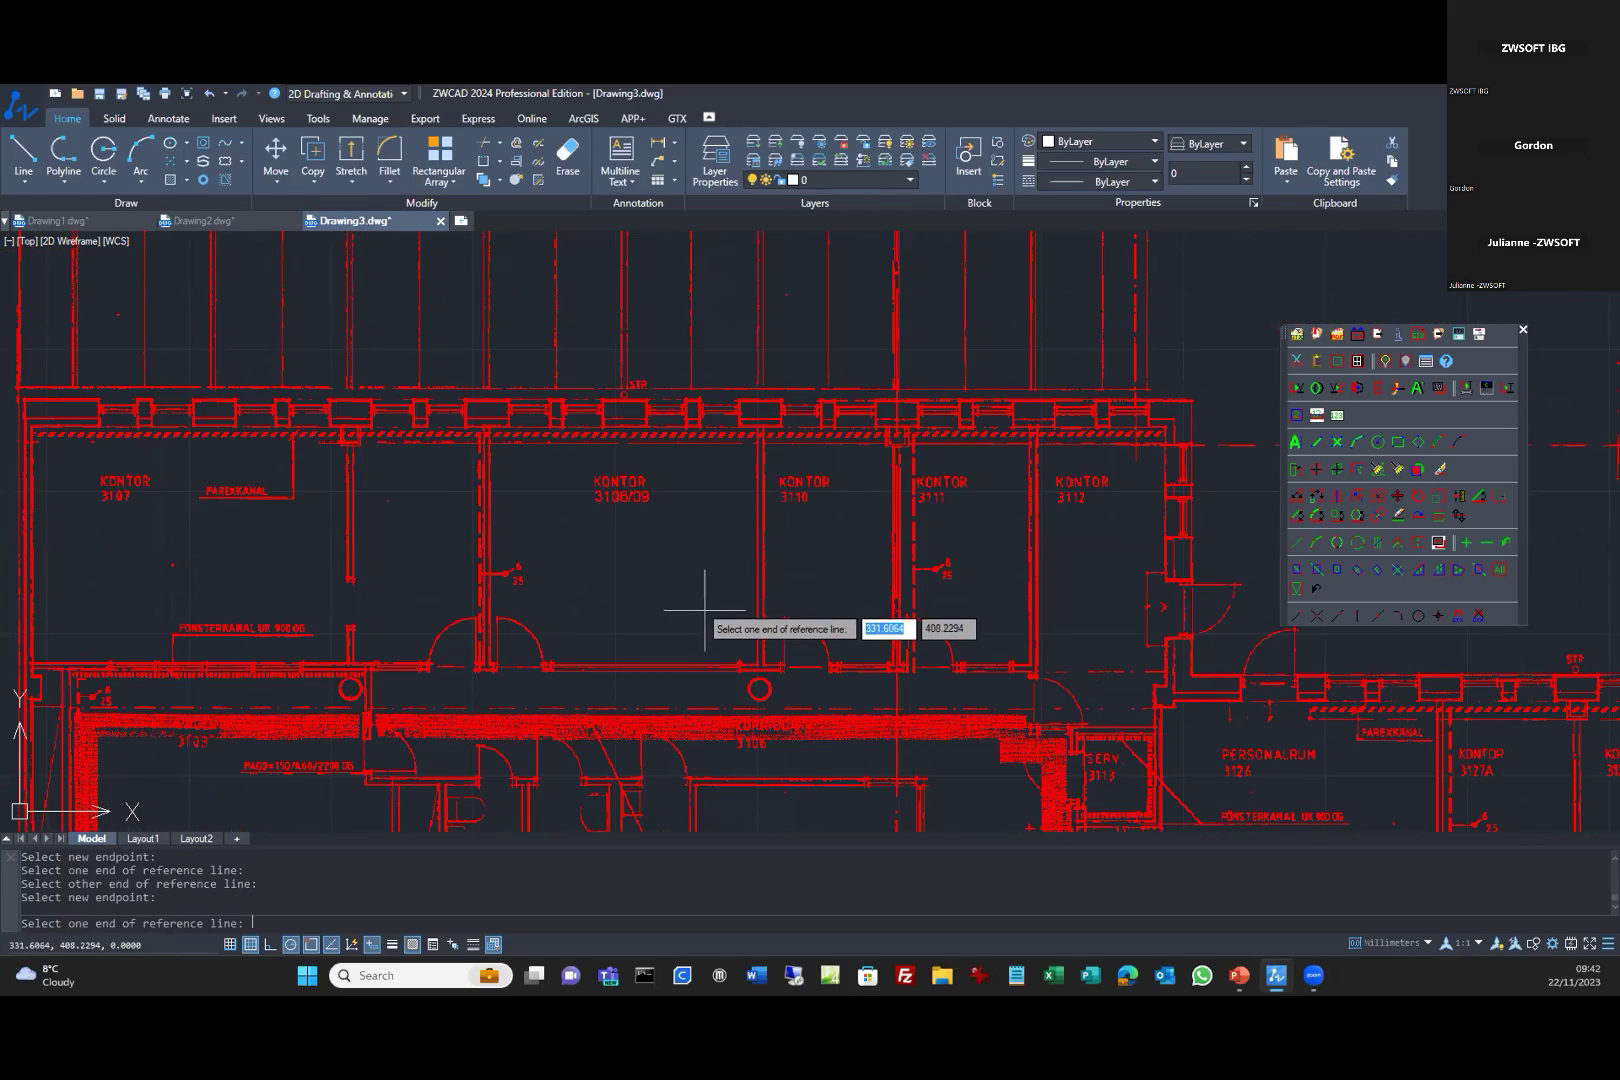
scroll(686, 589, down, 2)
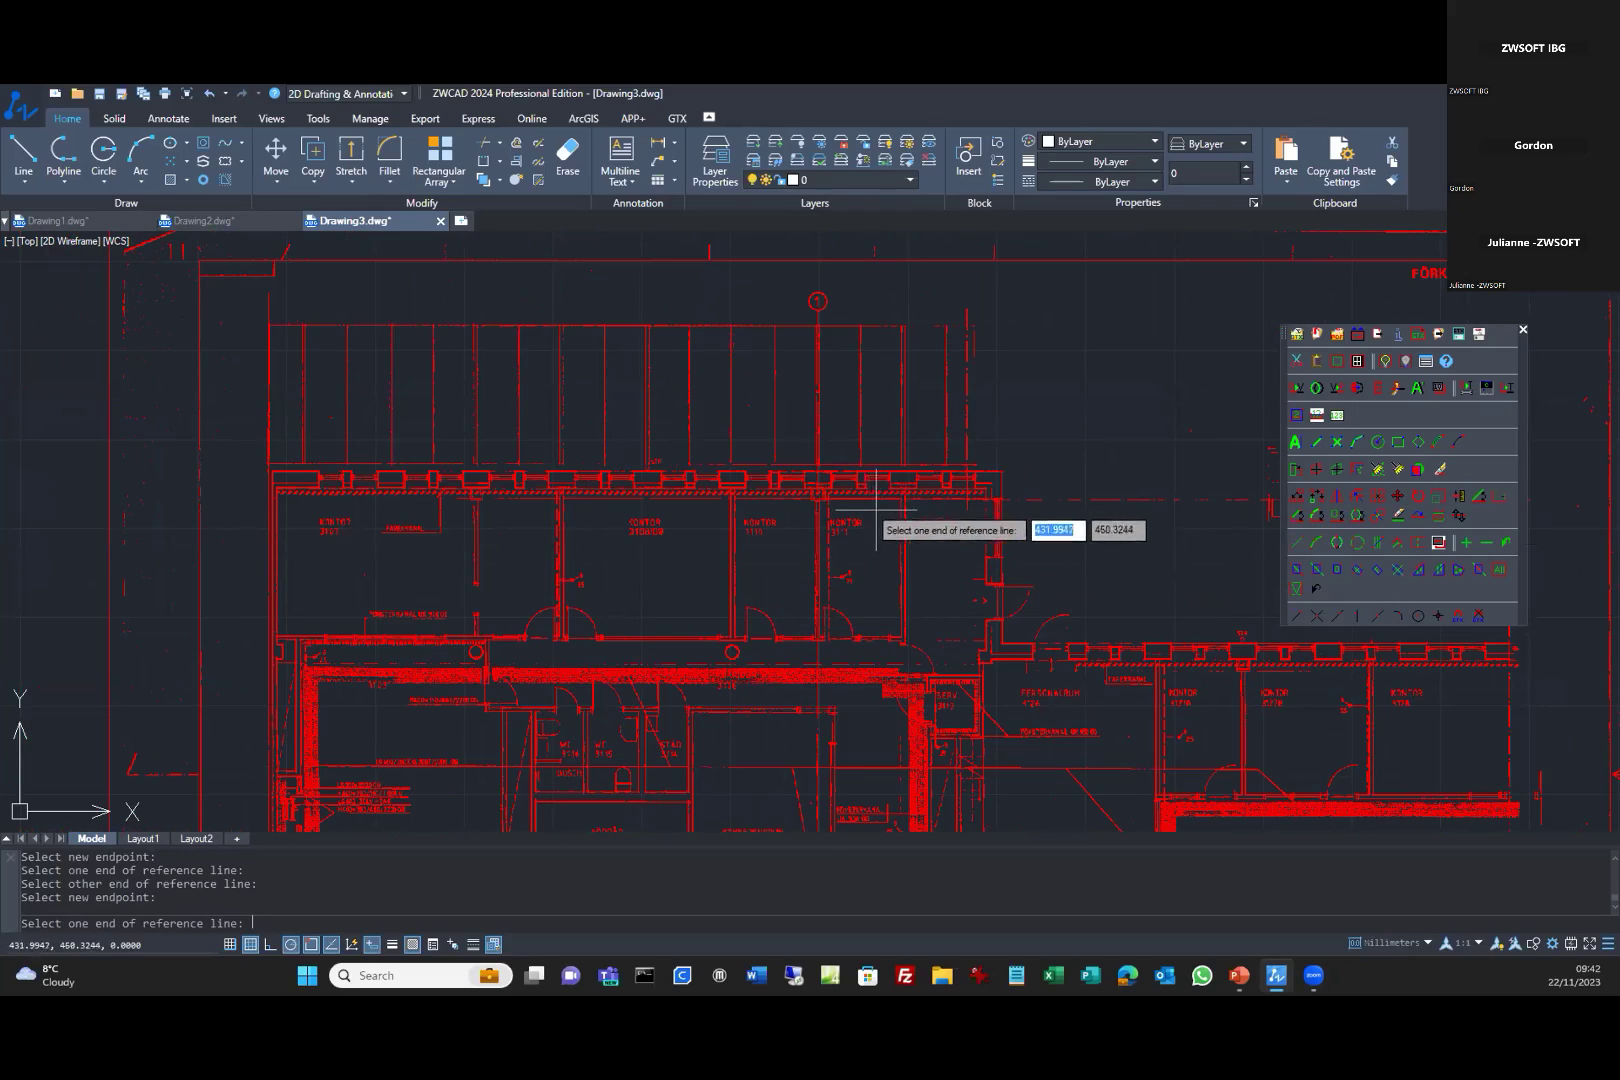
click(716, 174)
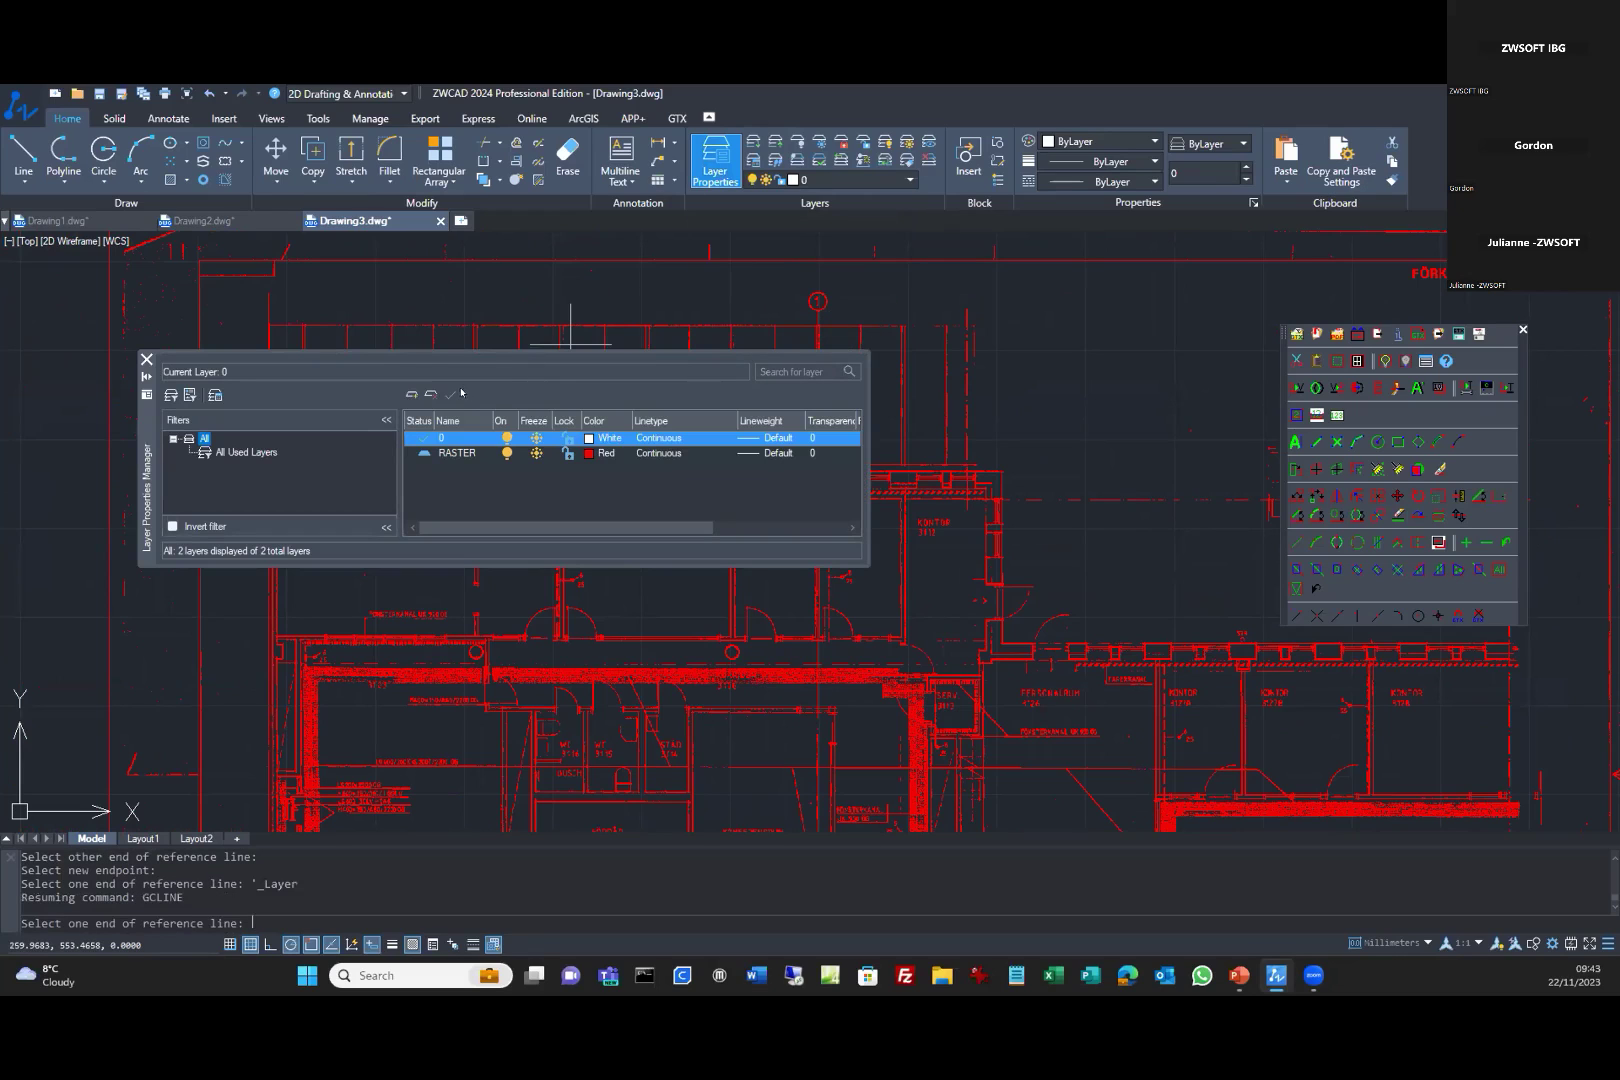
click(411, 393)
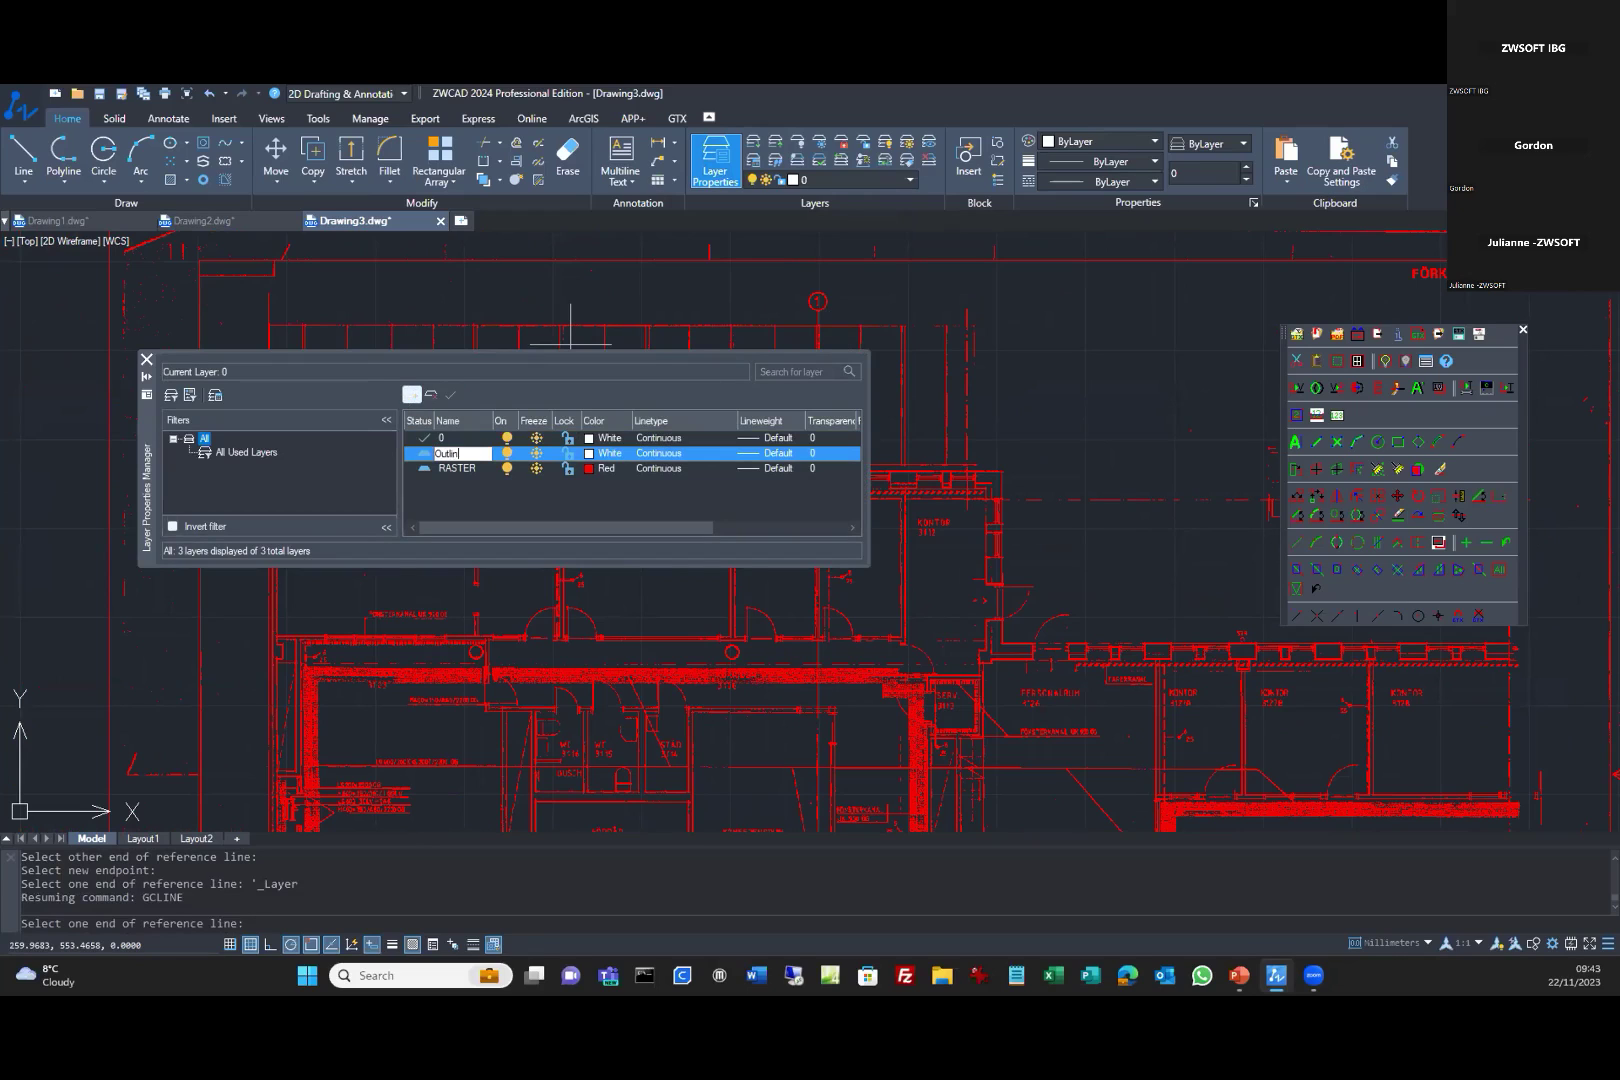
click(588, 455)
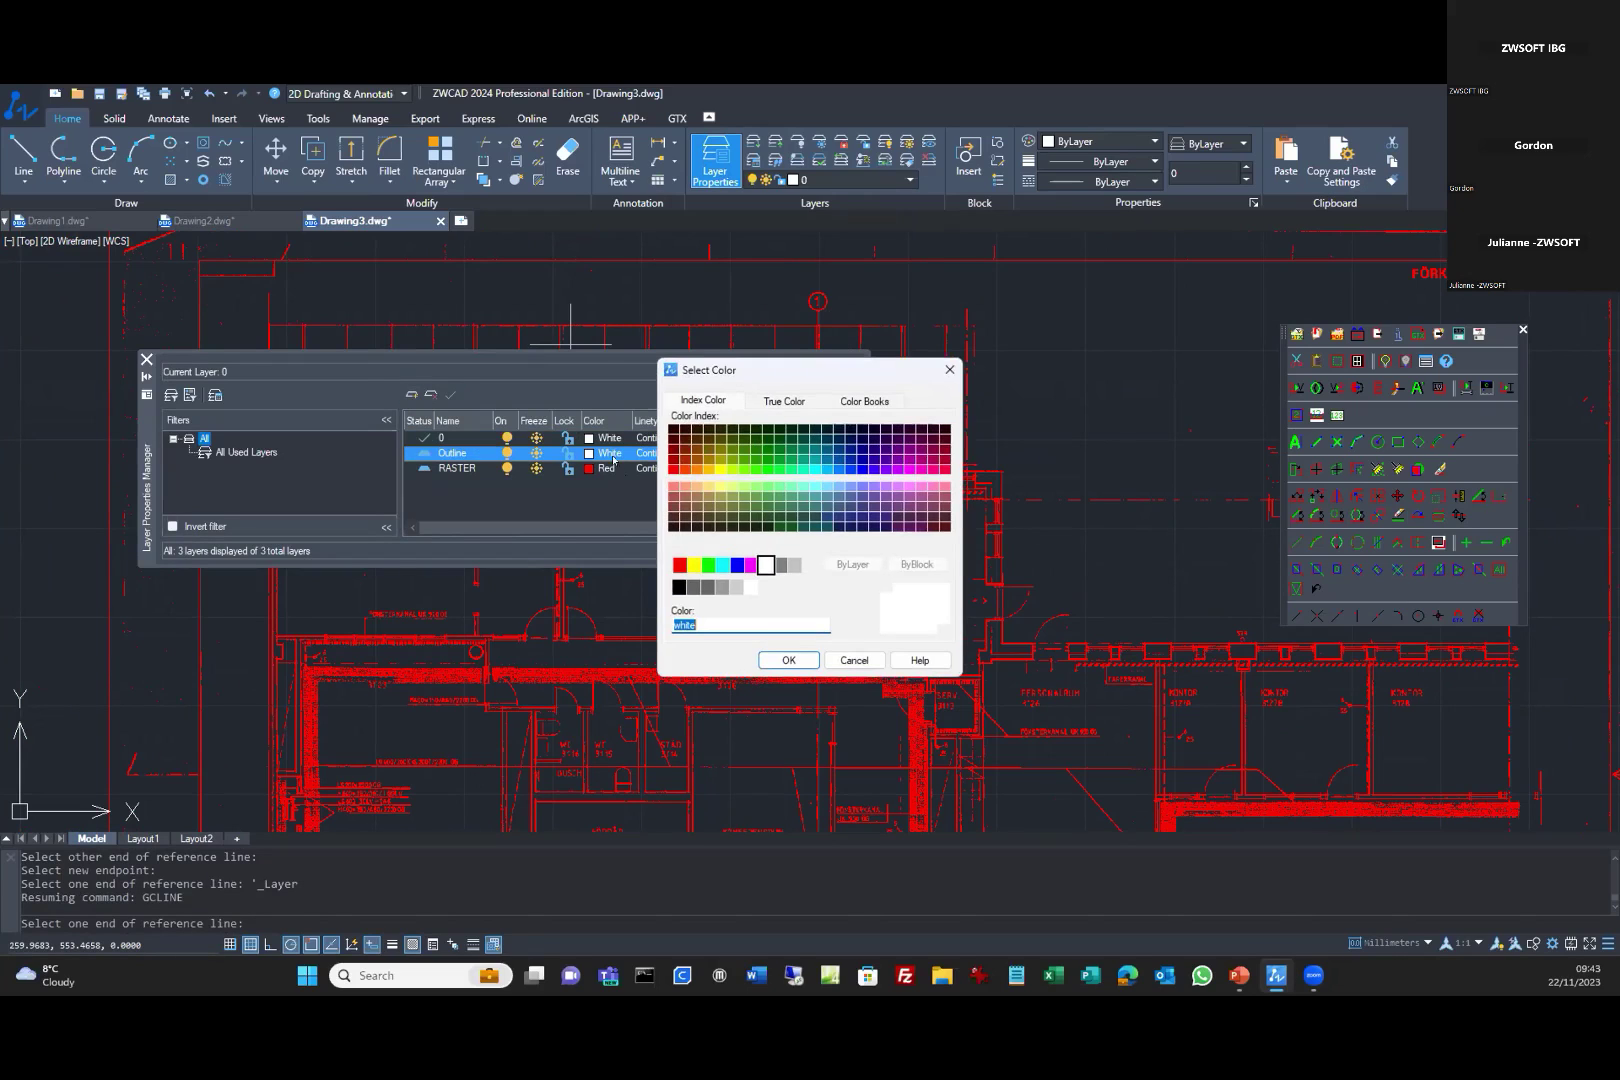
click(908, 470)
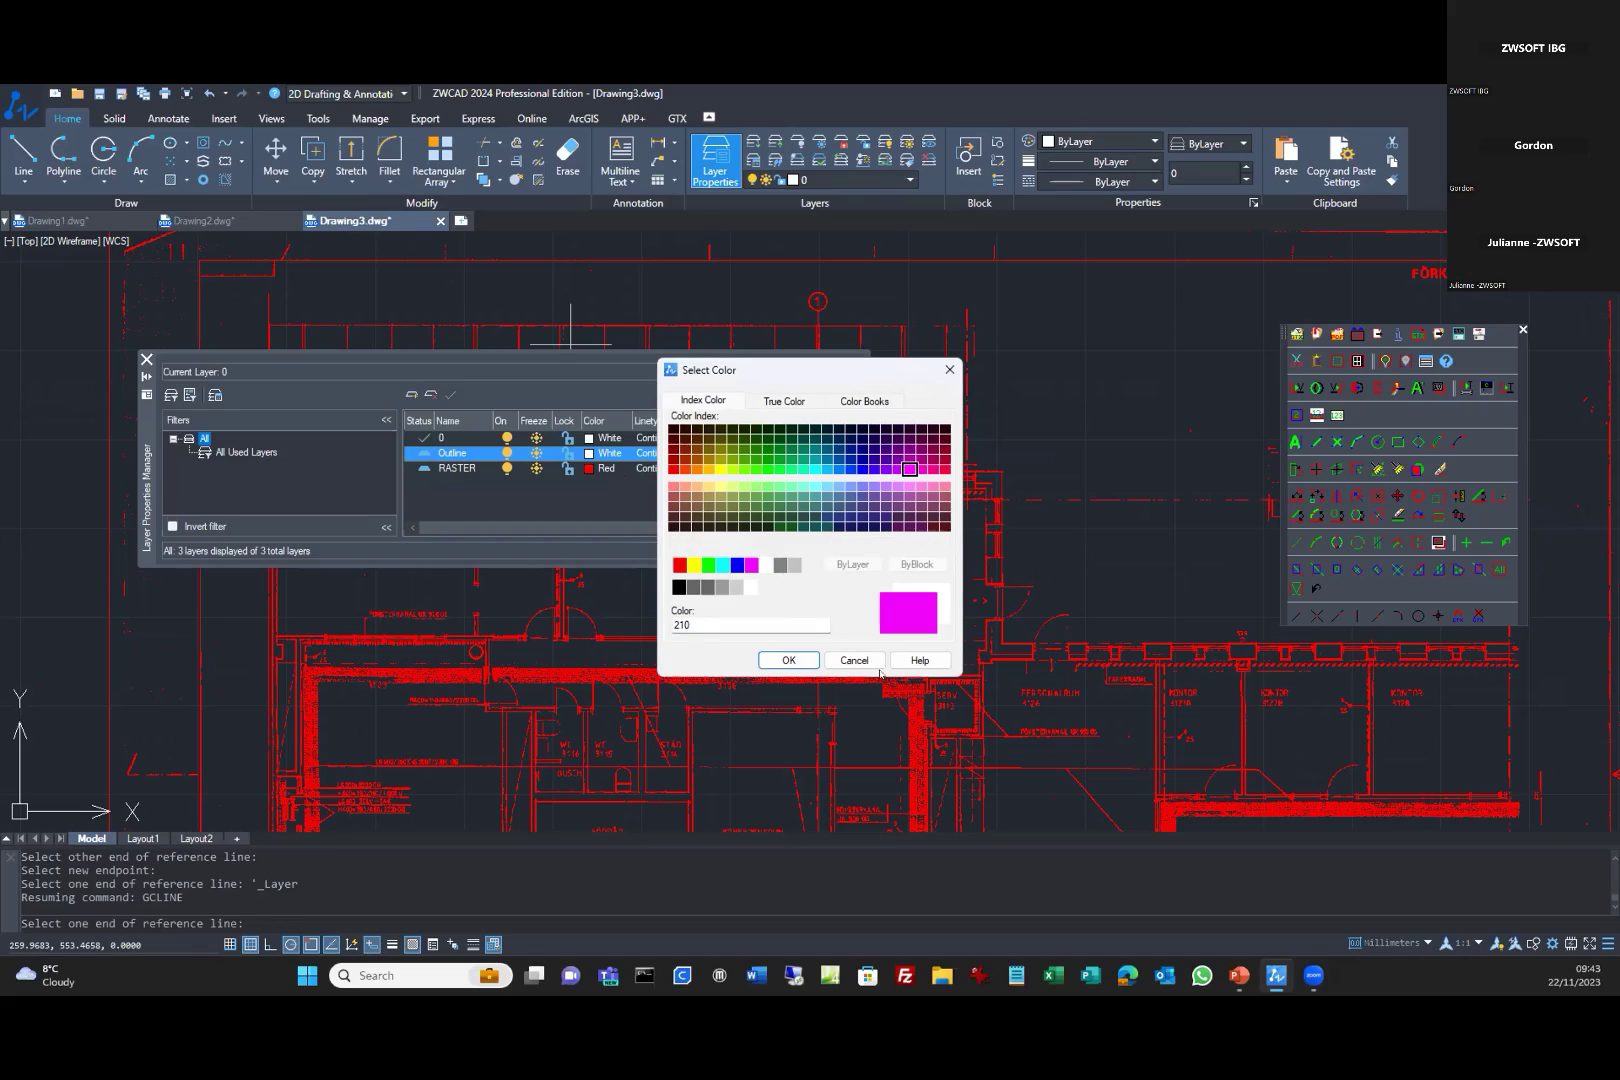
click(789, 661)
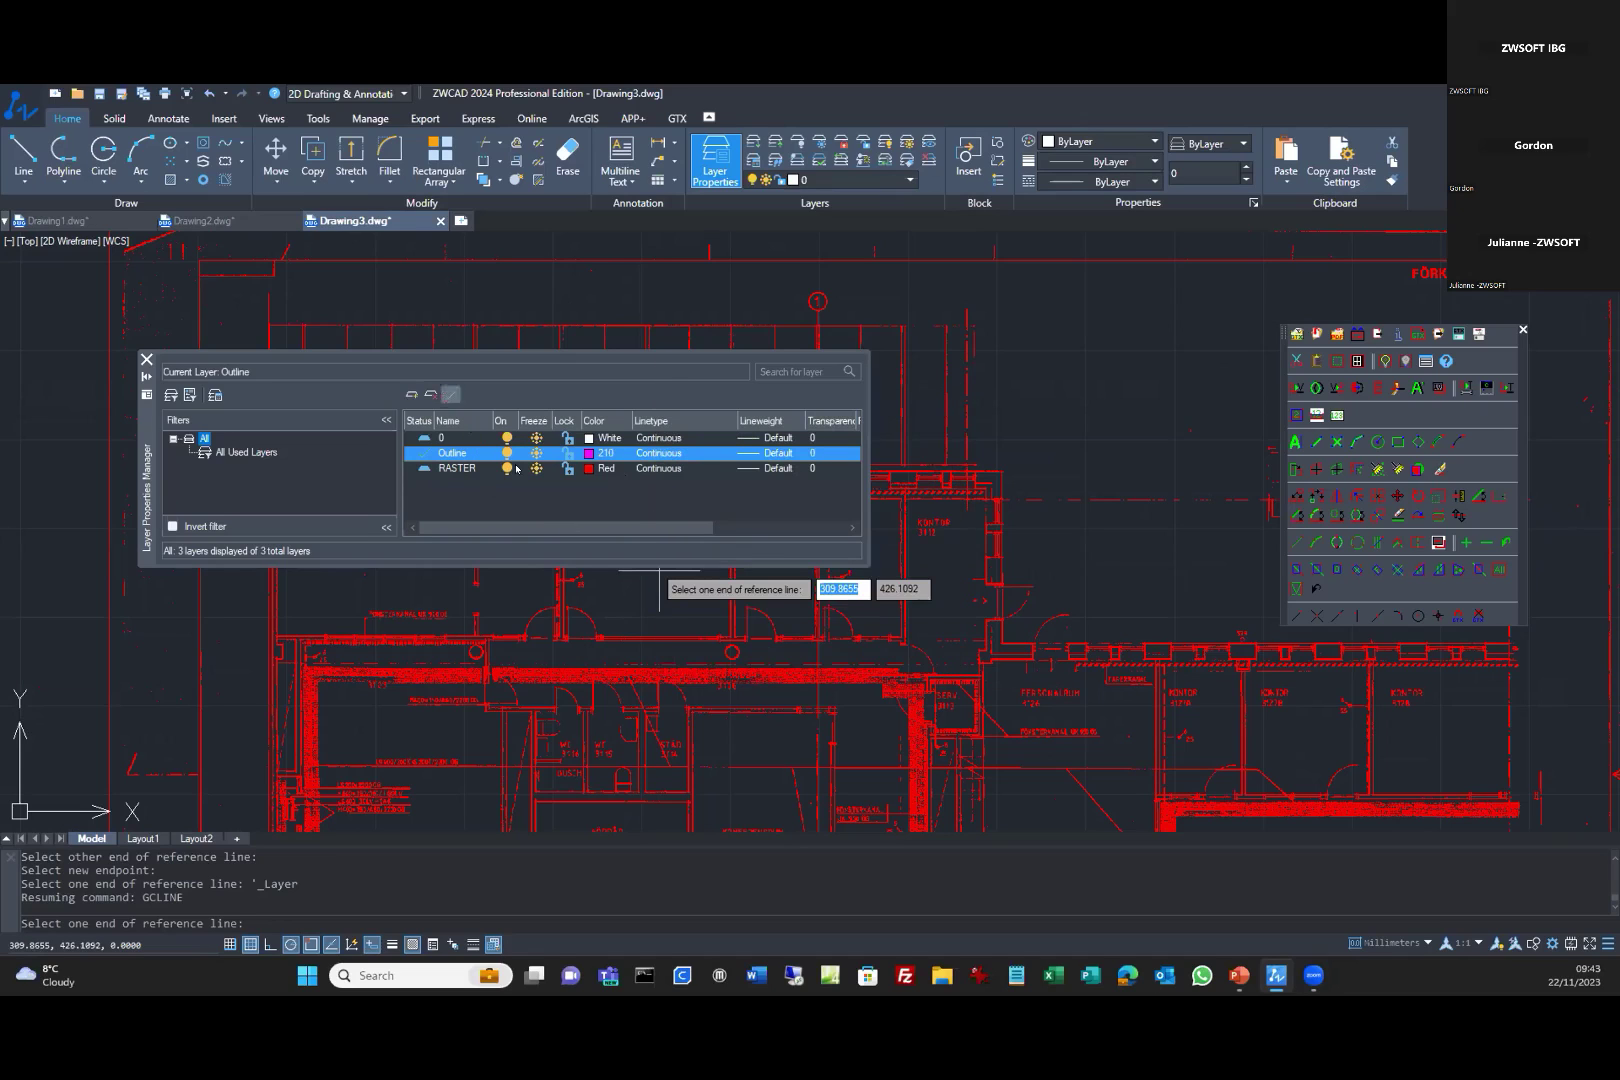
Create a layer named Text and set its colour to index 140.
click(411, 395)
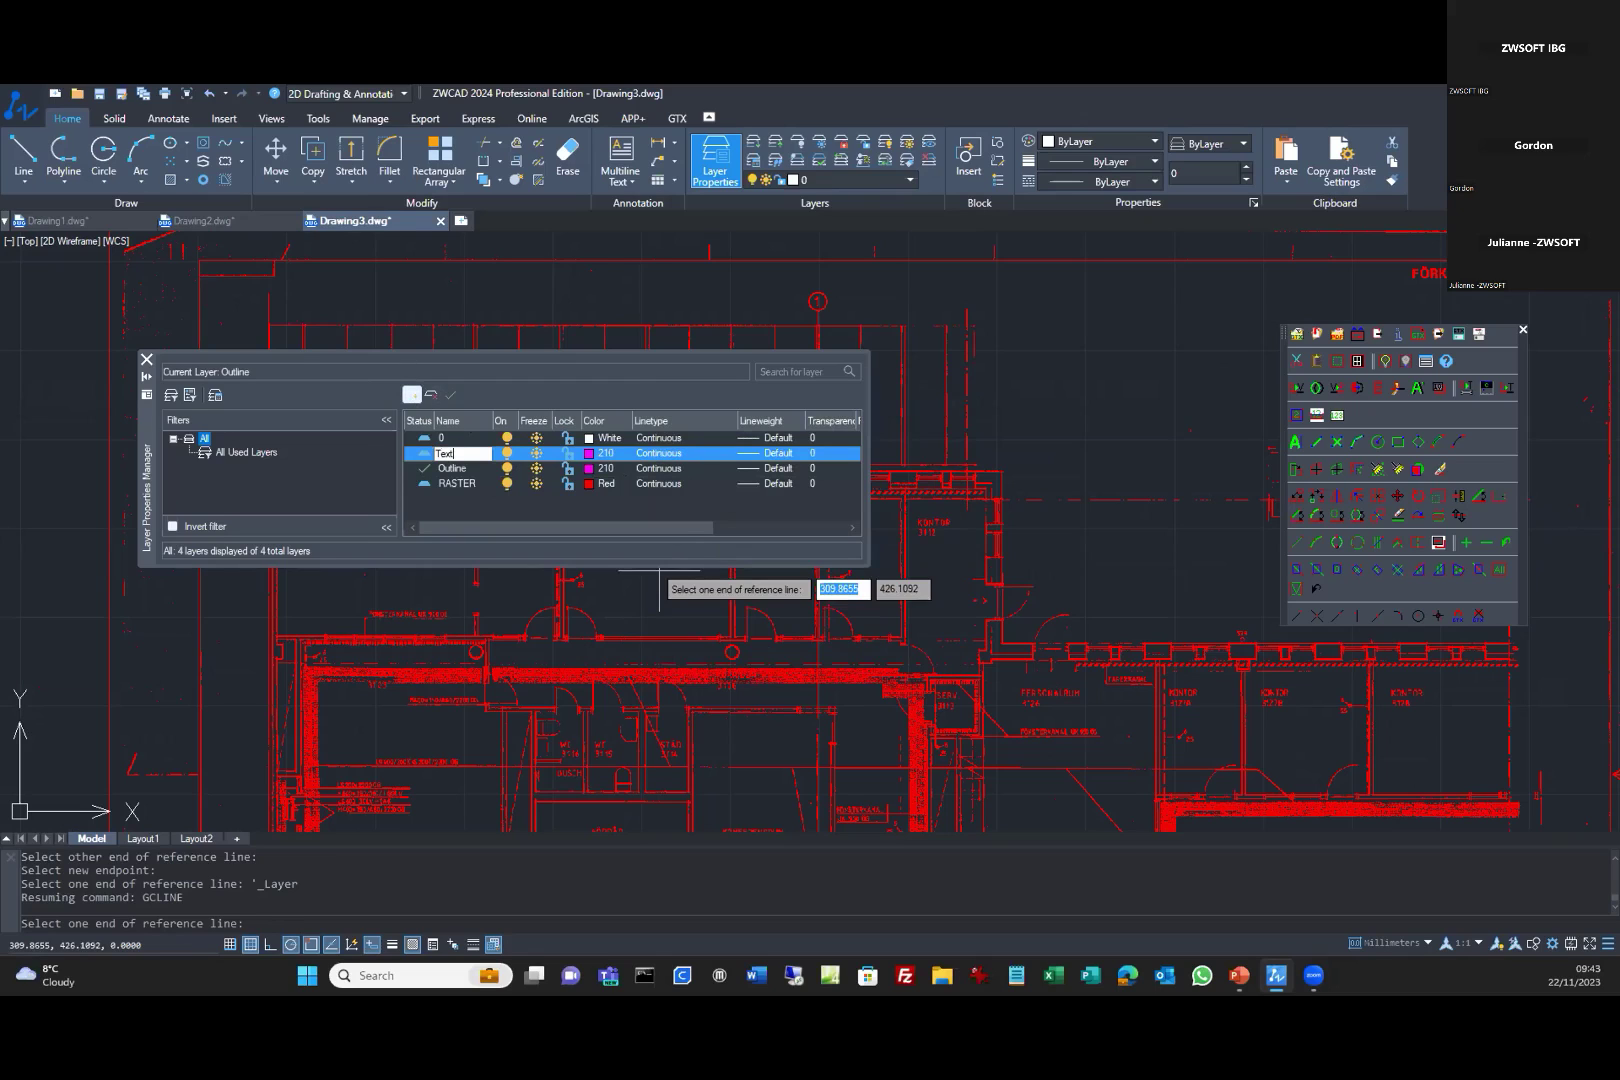
click(589, 454)
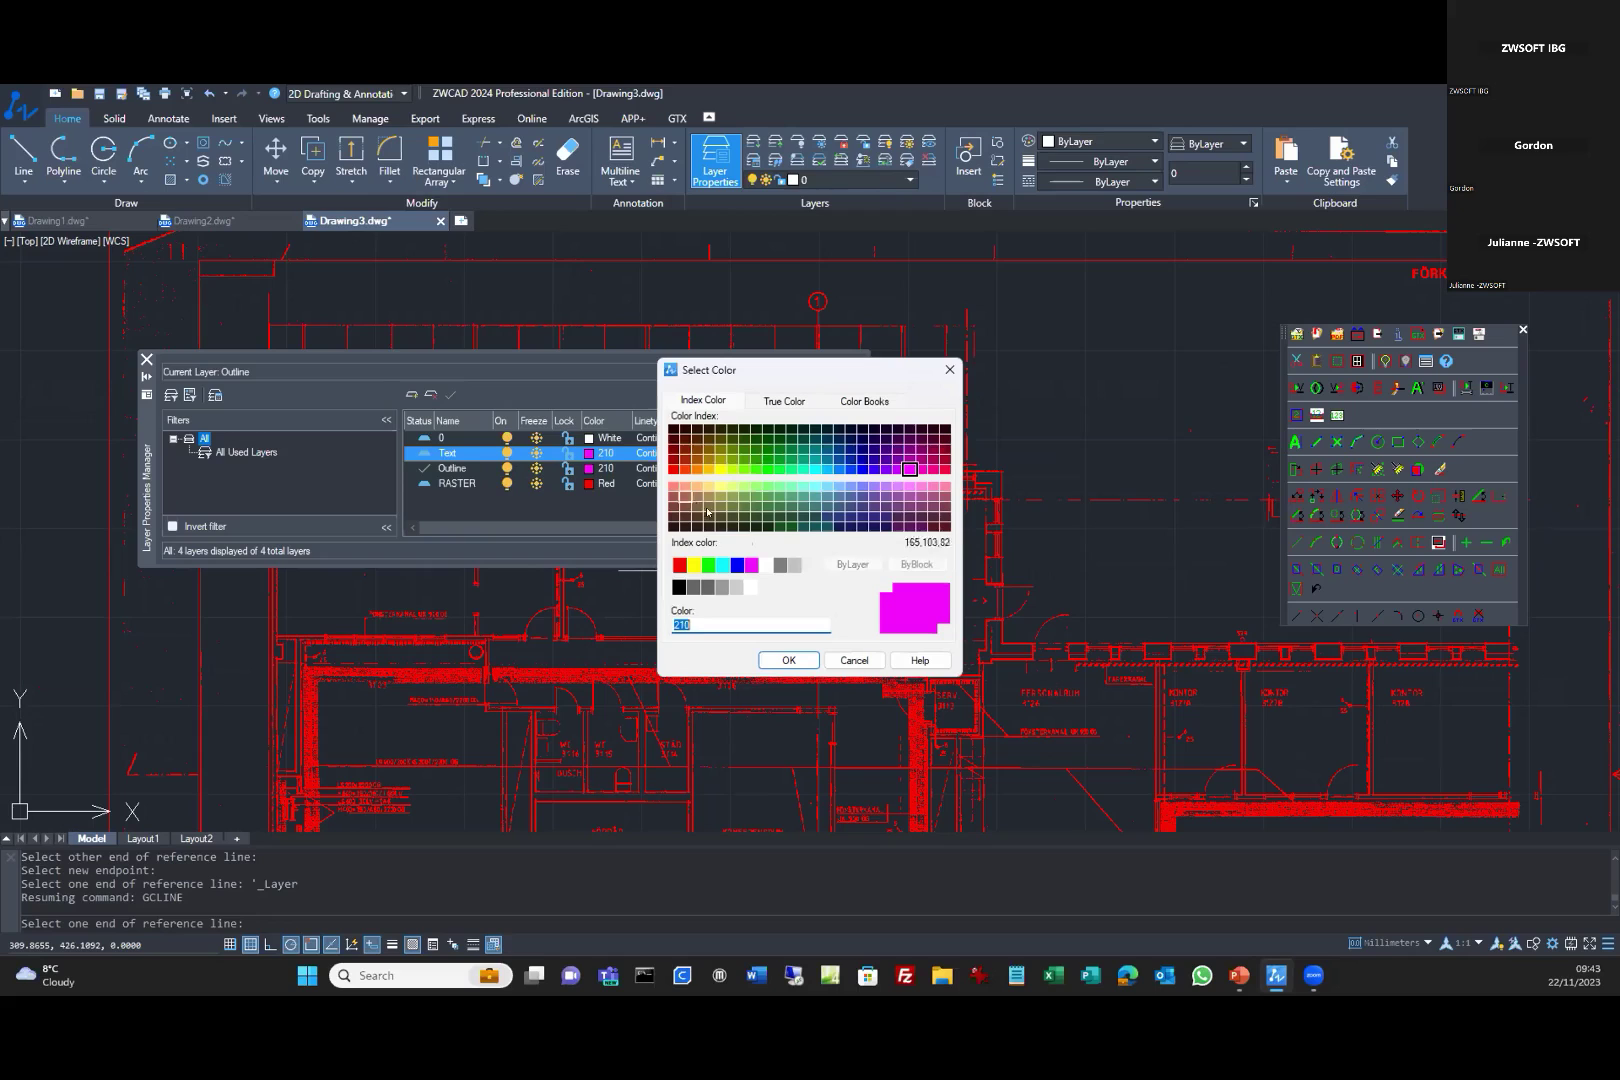
click(827, 469)
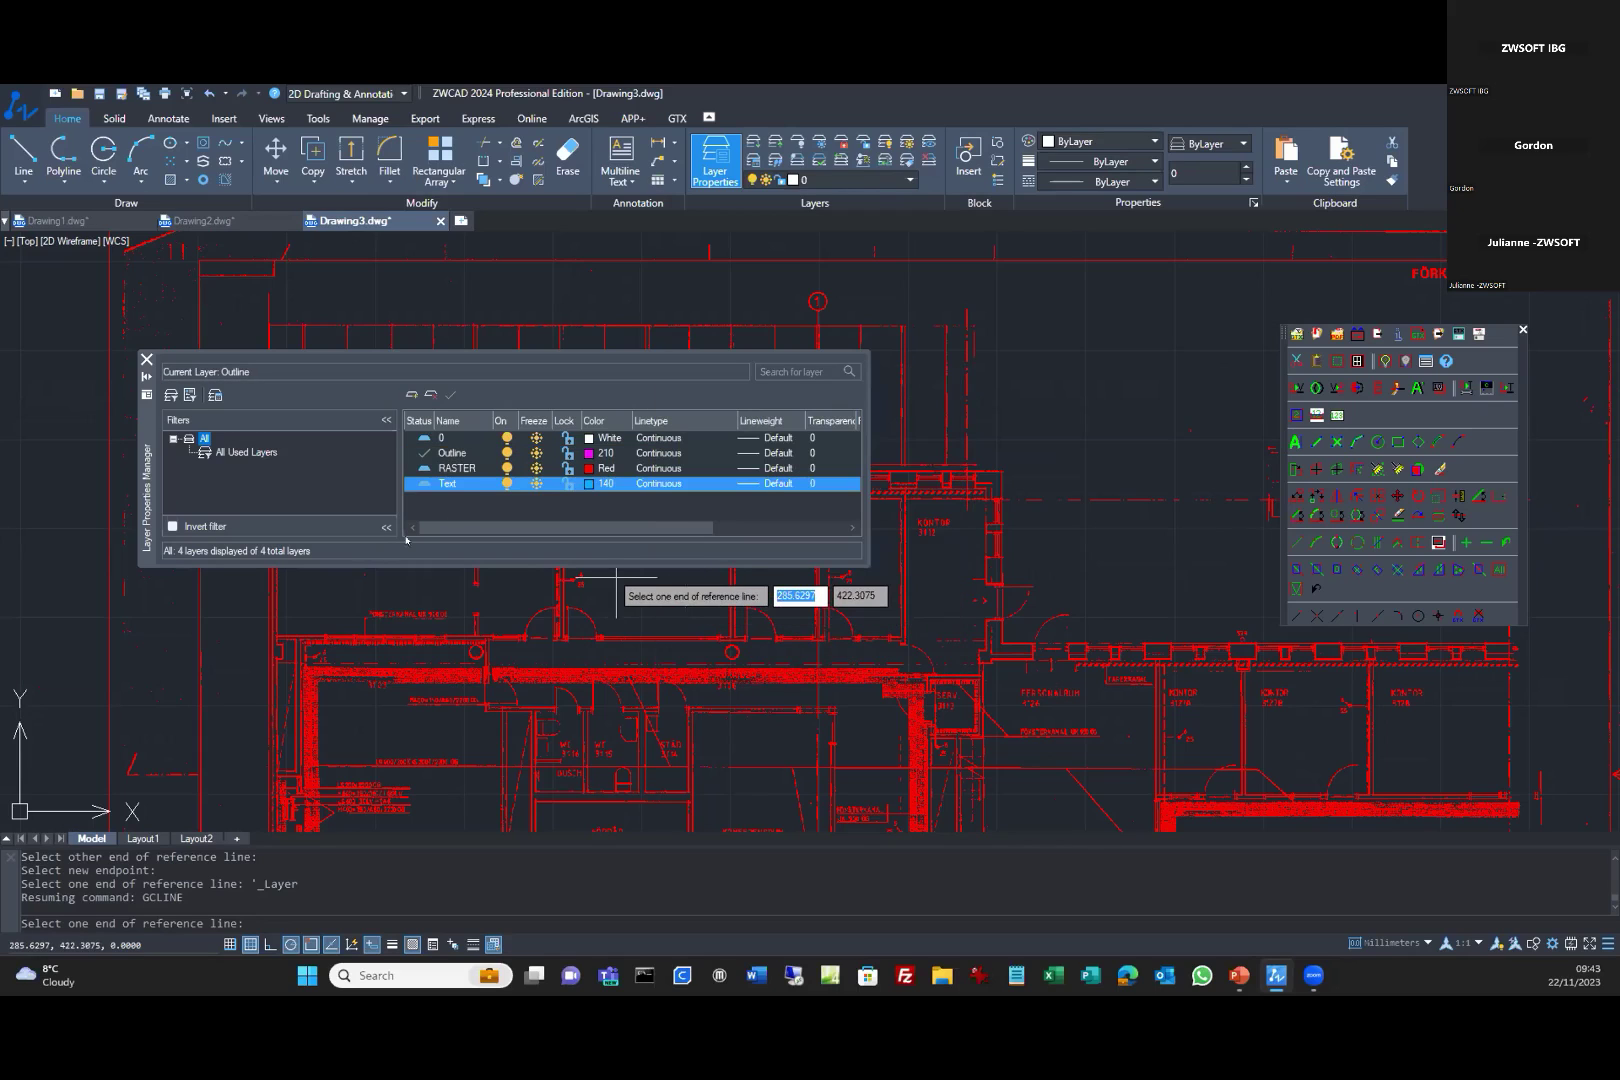
Make Outline the current layer and close the layer manager.
click(453, 453)
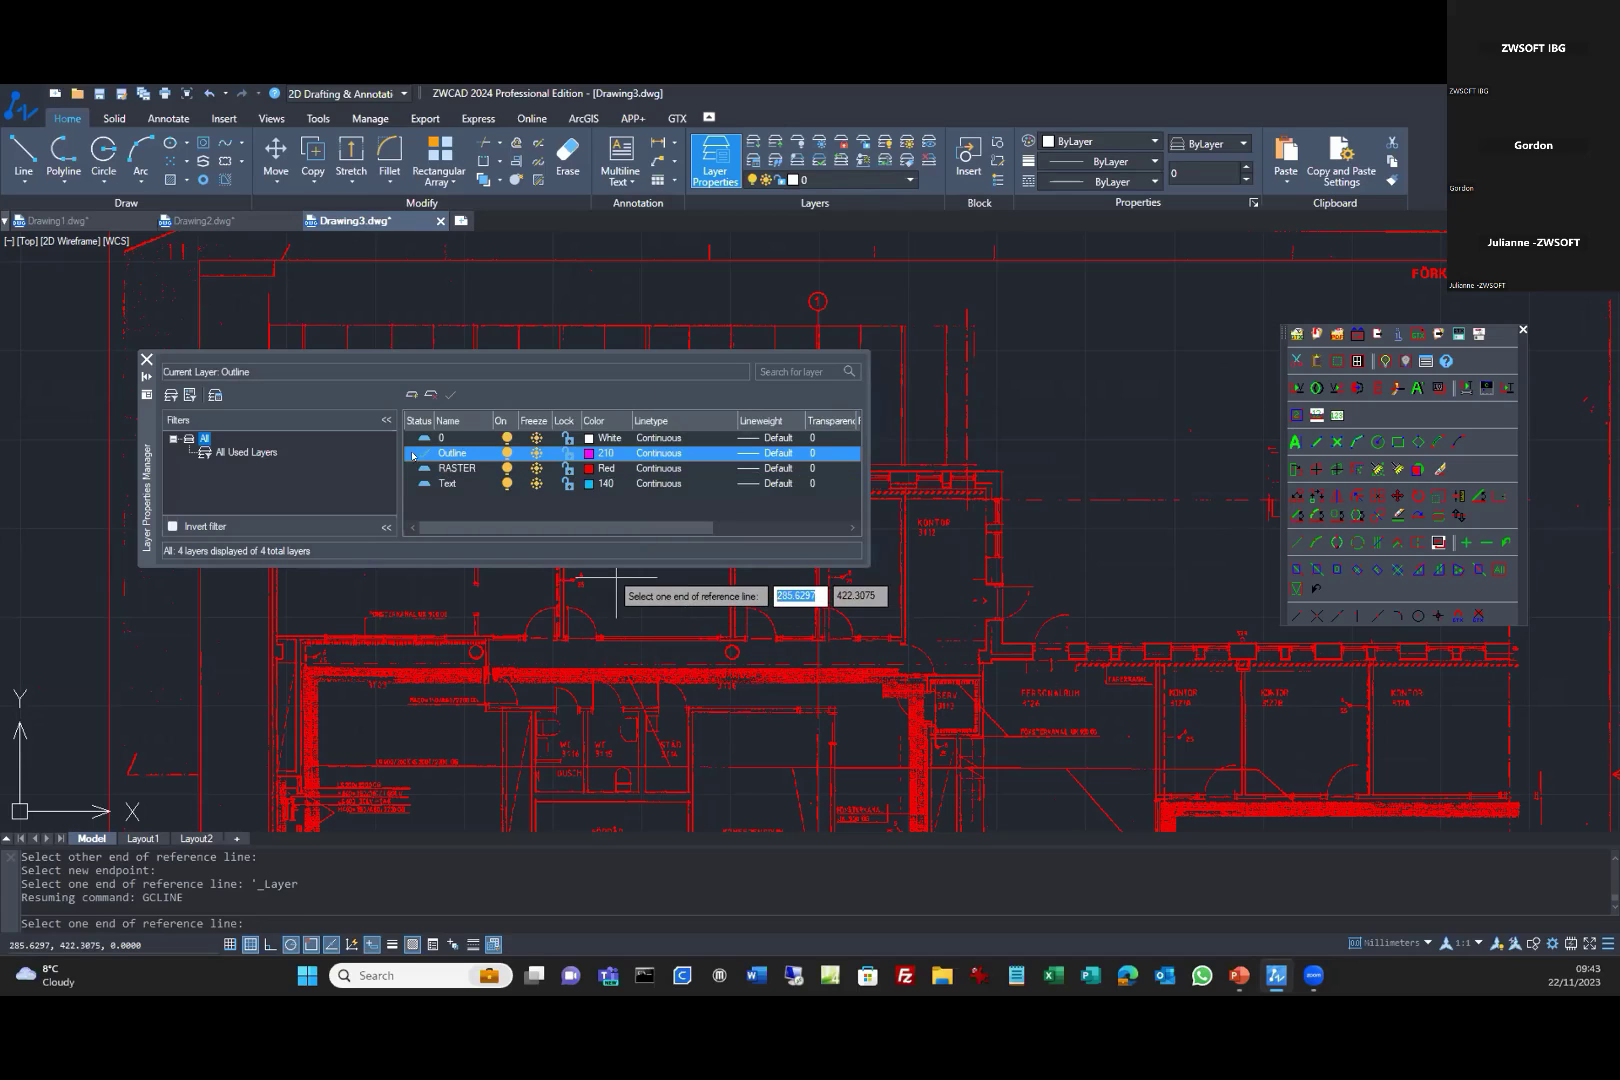
click(146, 358)
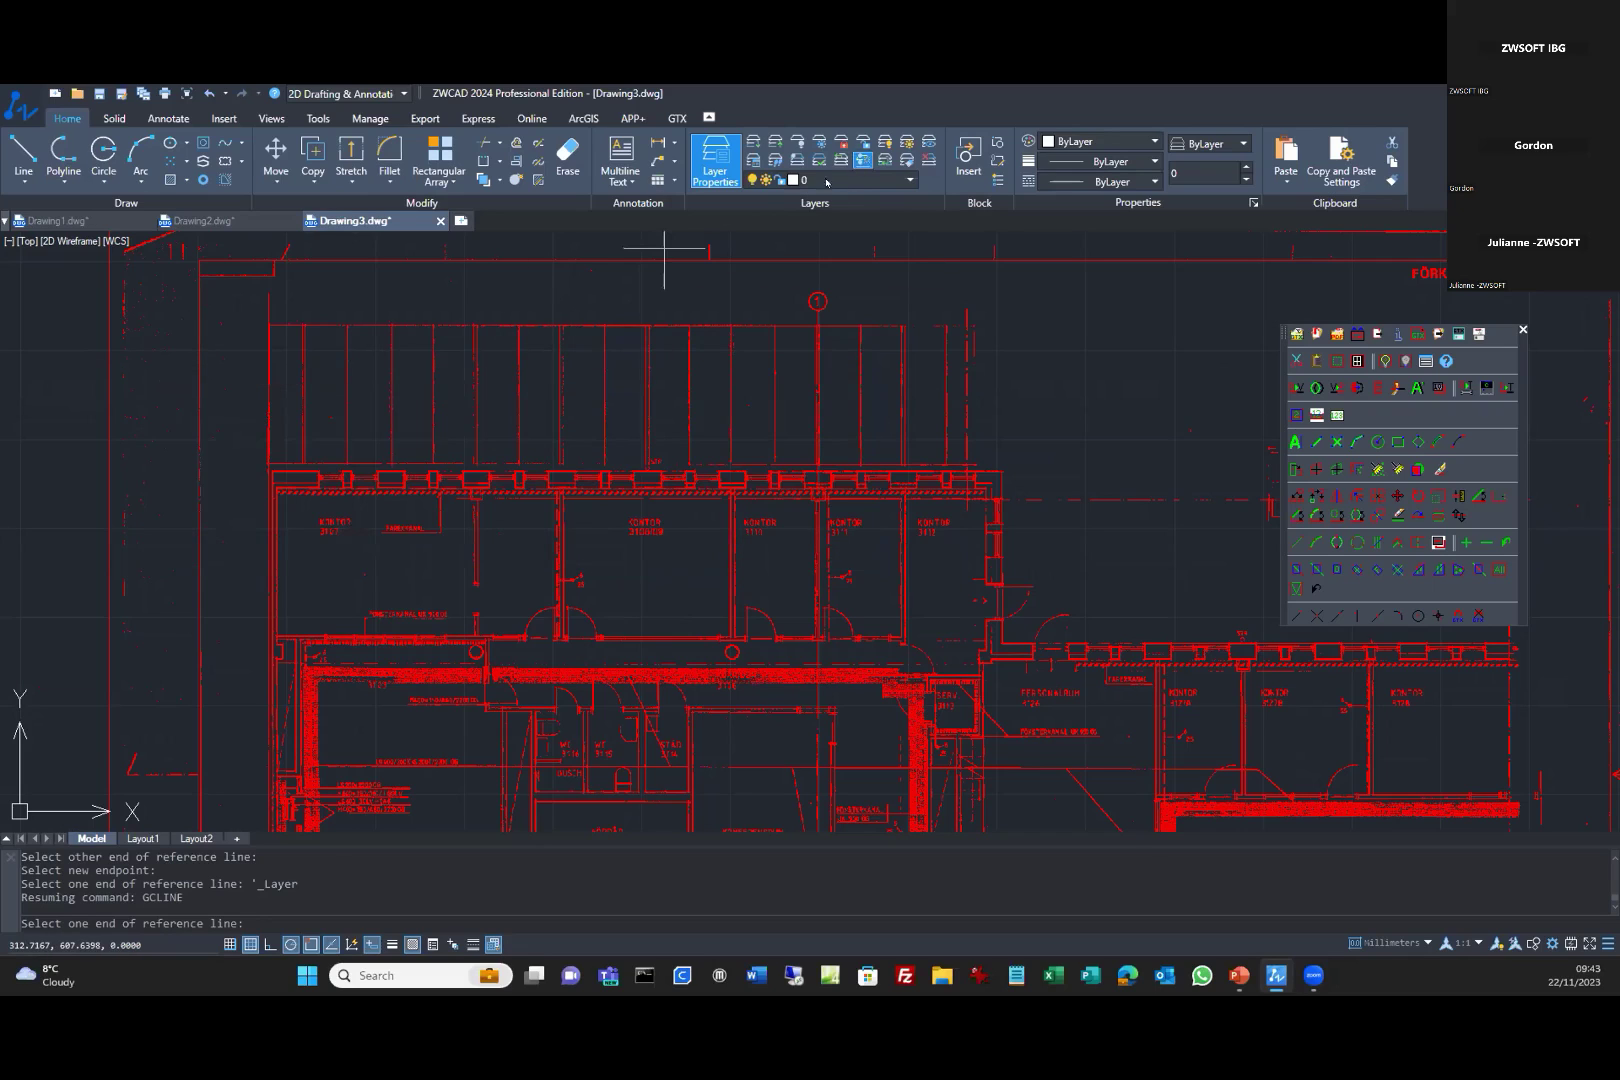
click(718, 160)
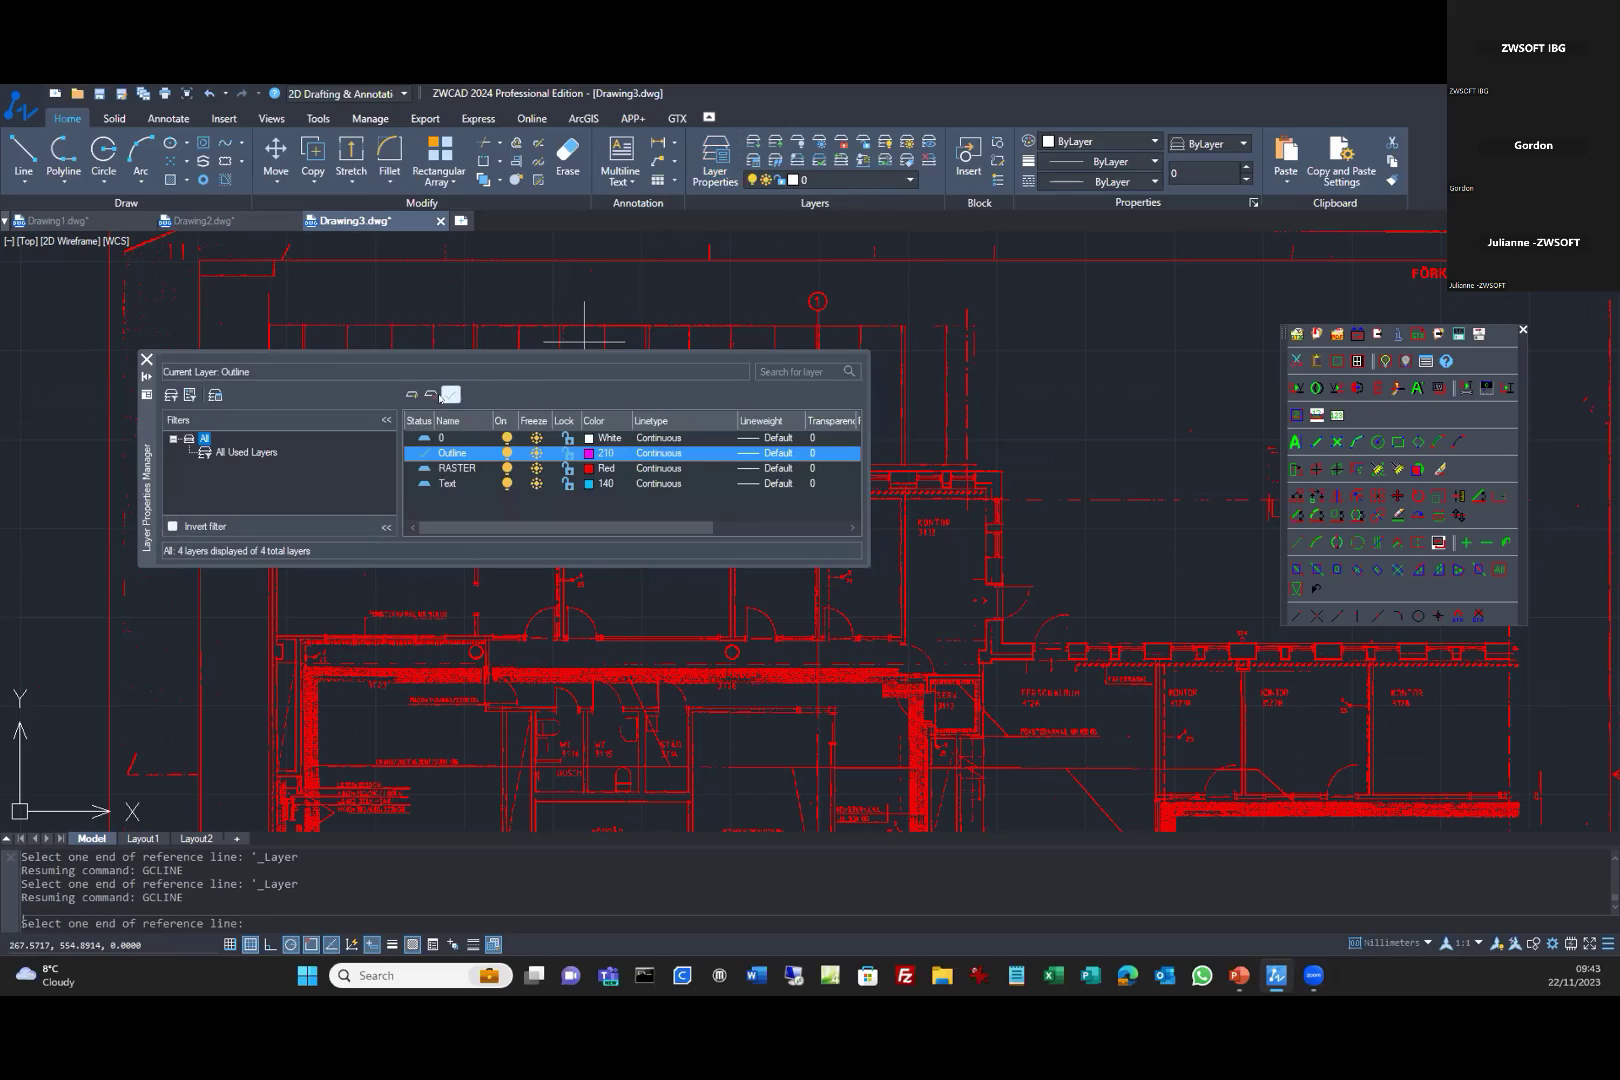
click(146, 359)
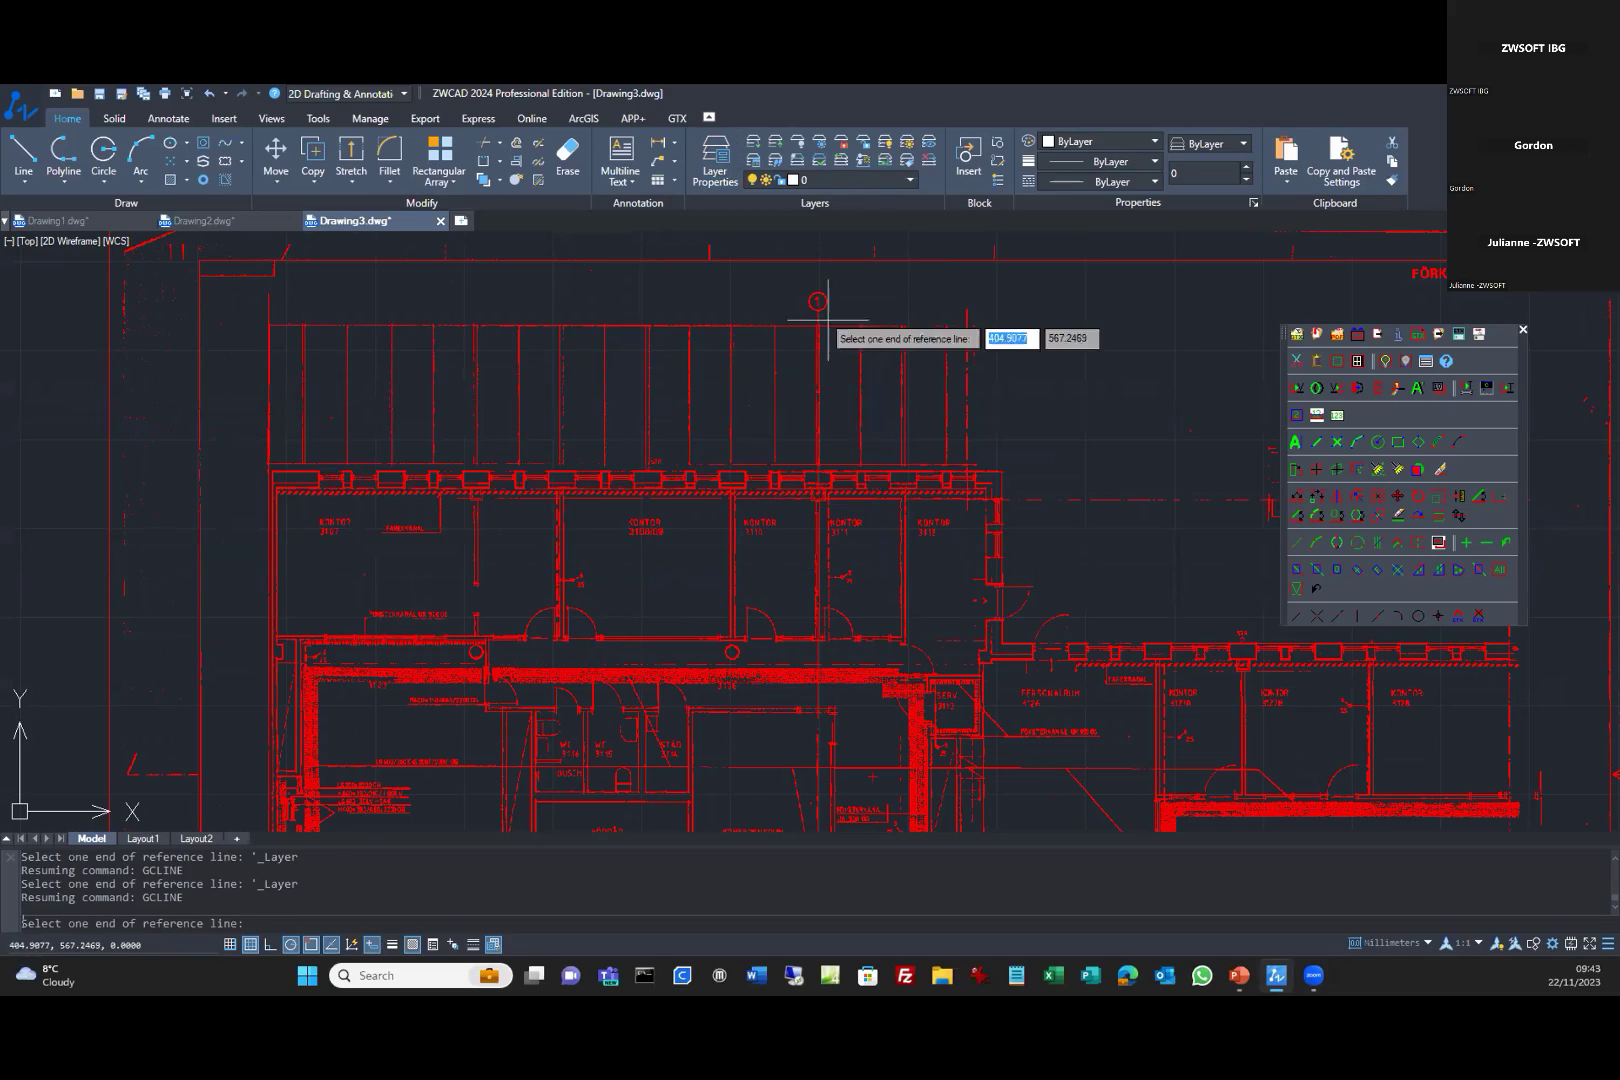
click(881, 178)
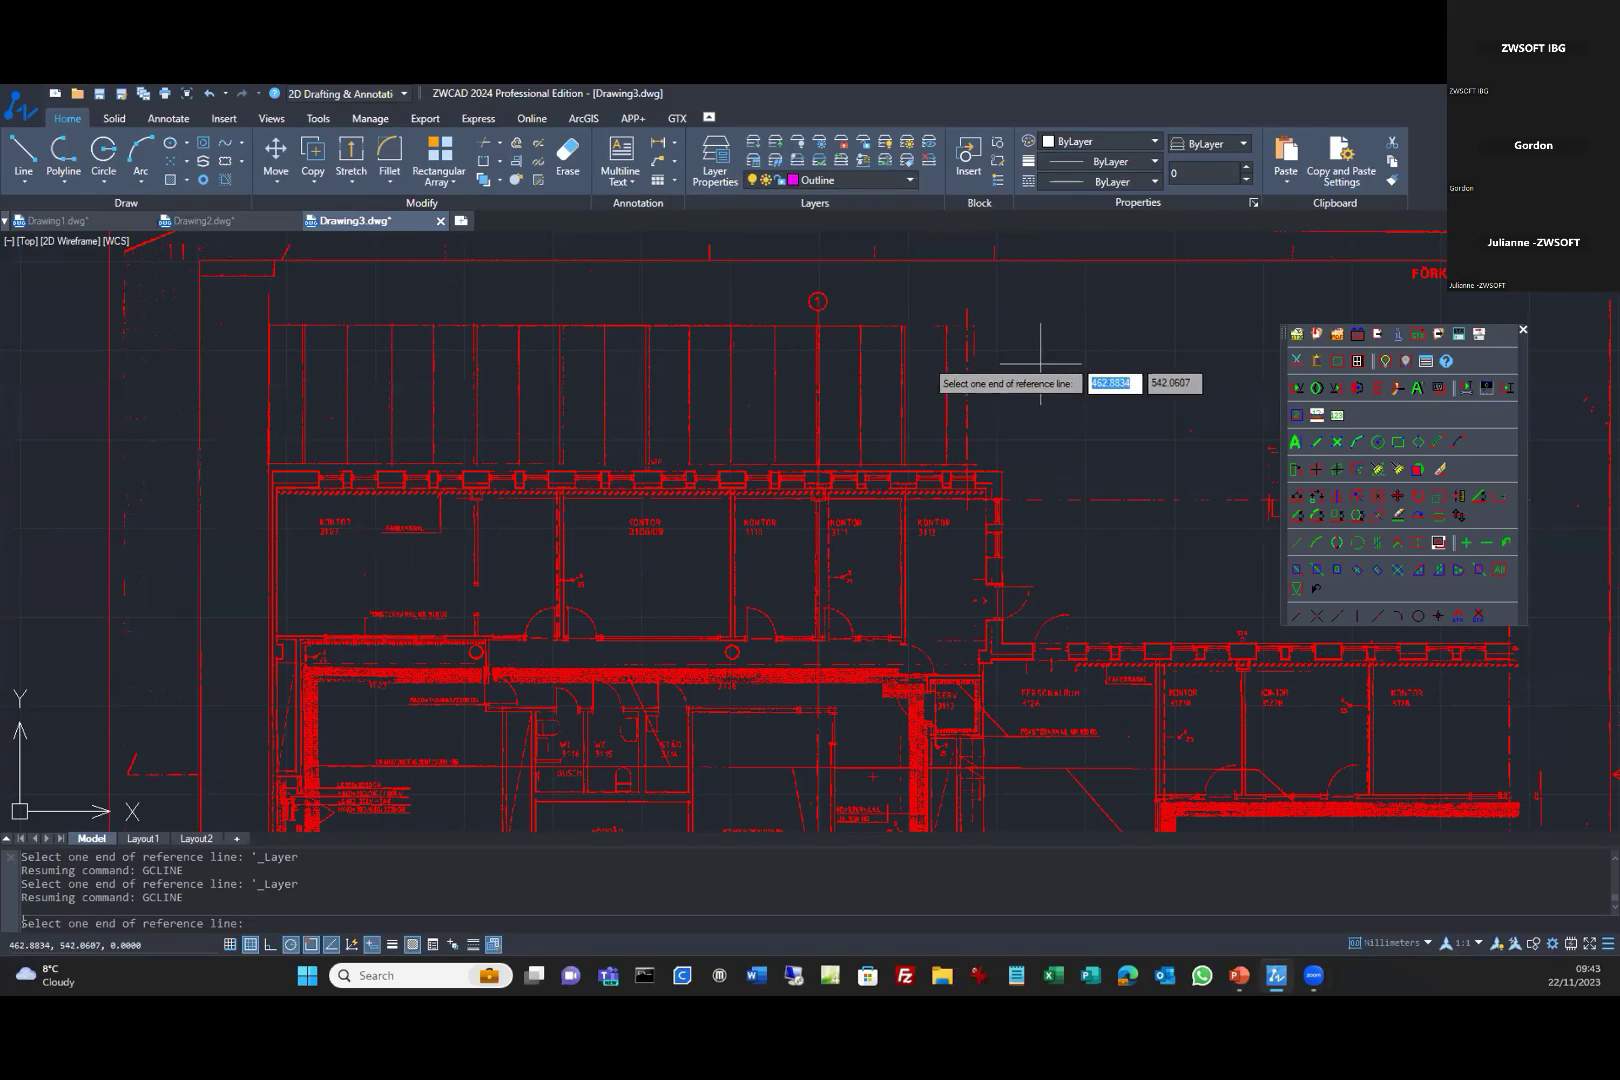
Start Raster to Vector conversion and select the connected linework with a fence crossing the wall between KONTOR 3108/09 and 3110.
scroll(1220, 535, down, 3)
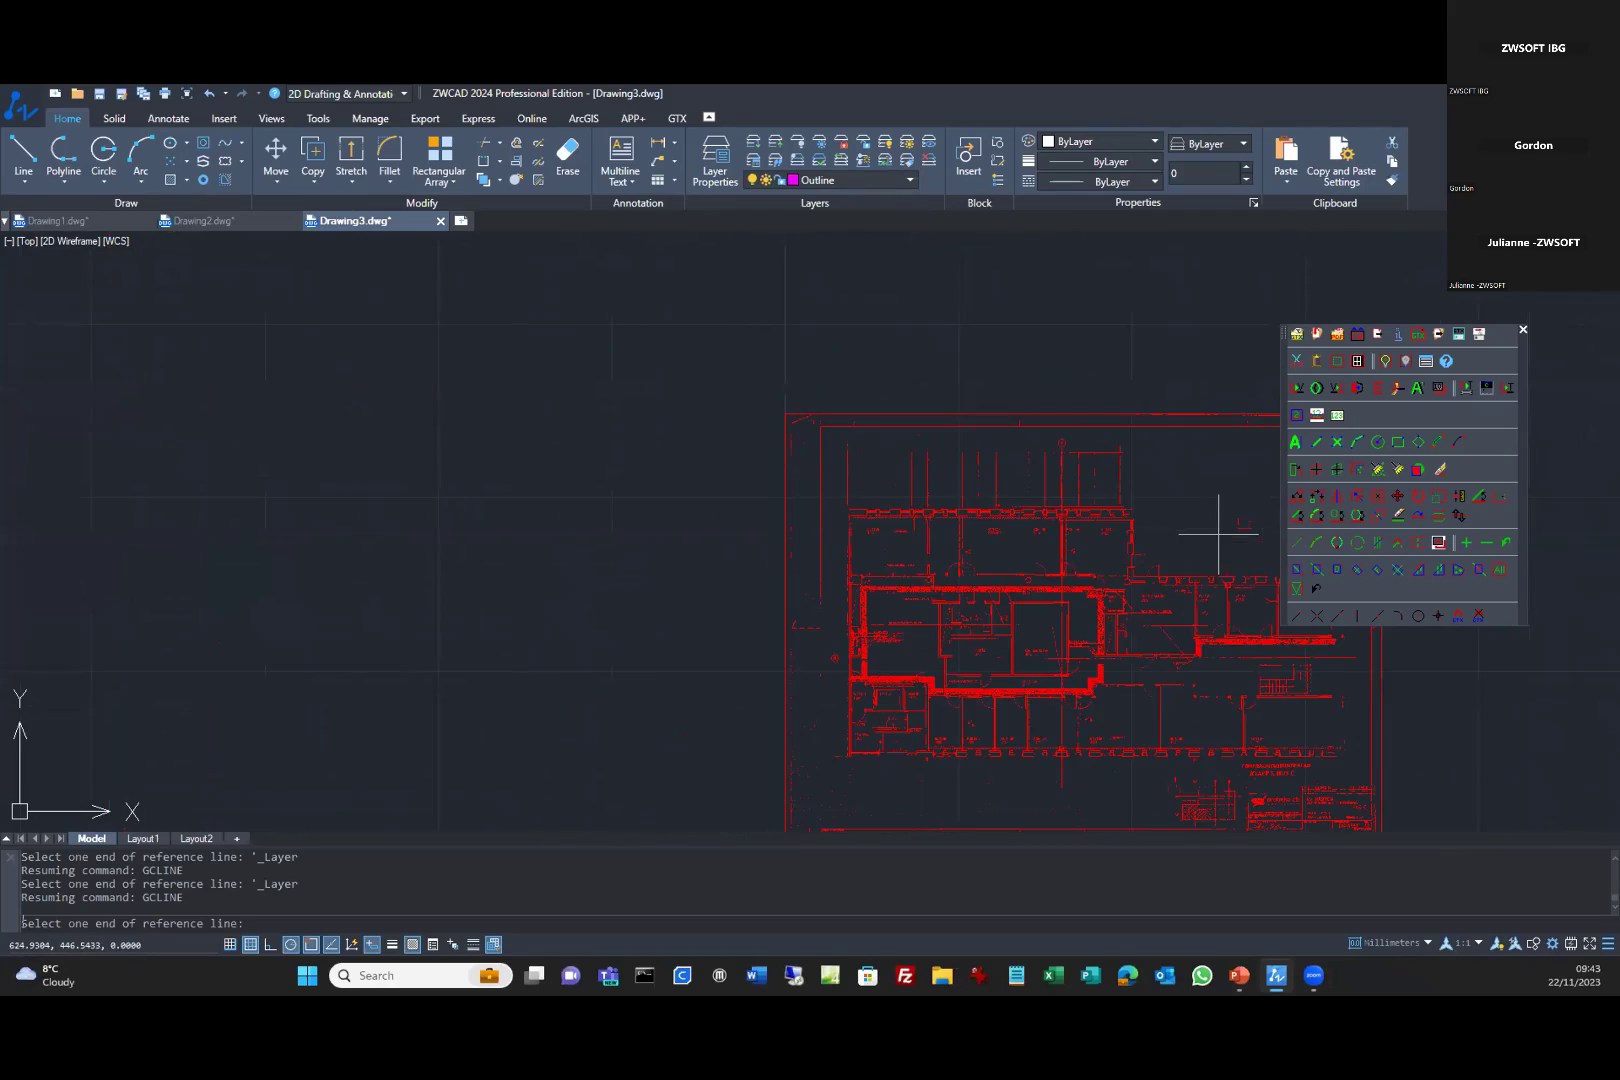
scroll(1027, 408, up, 2)
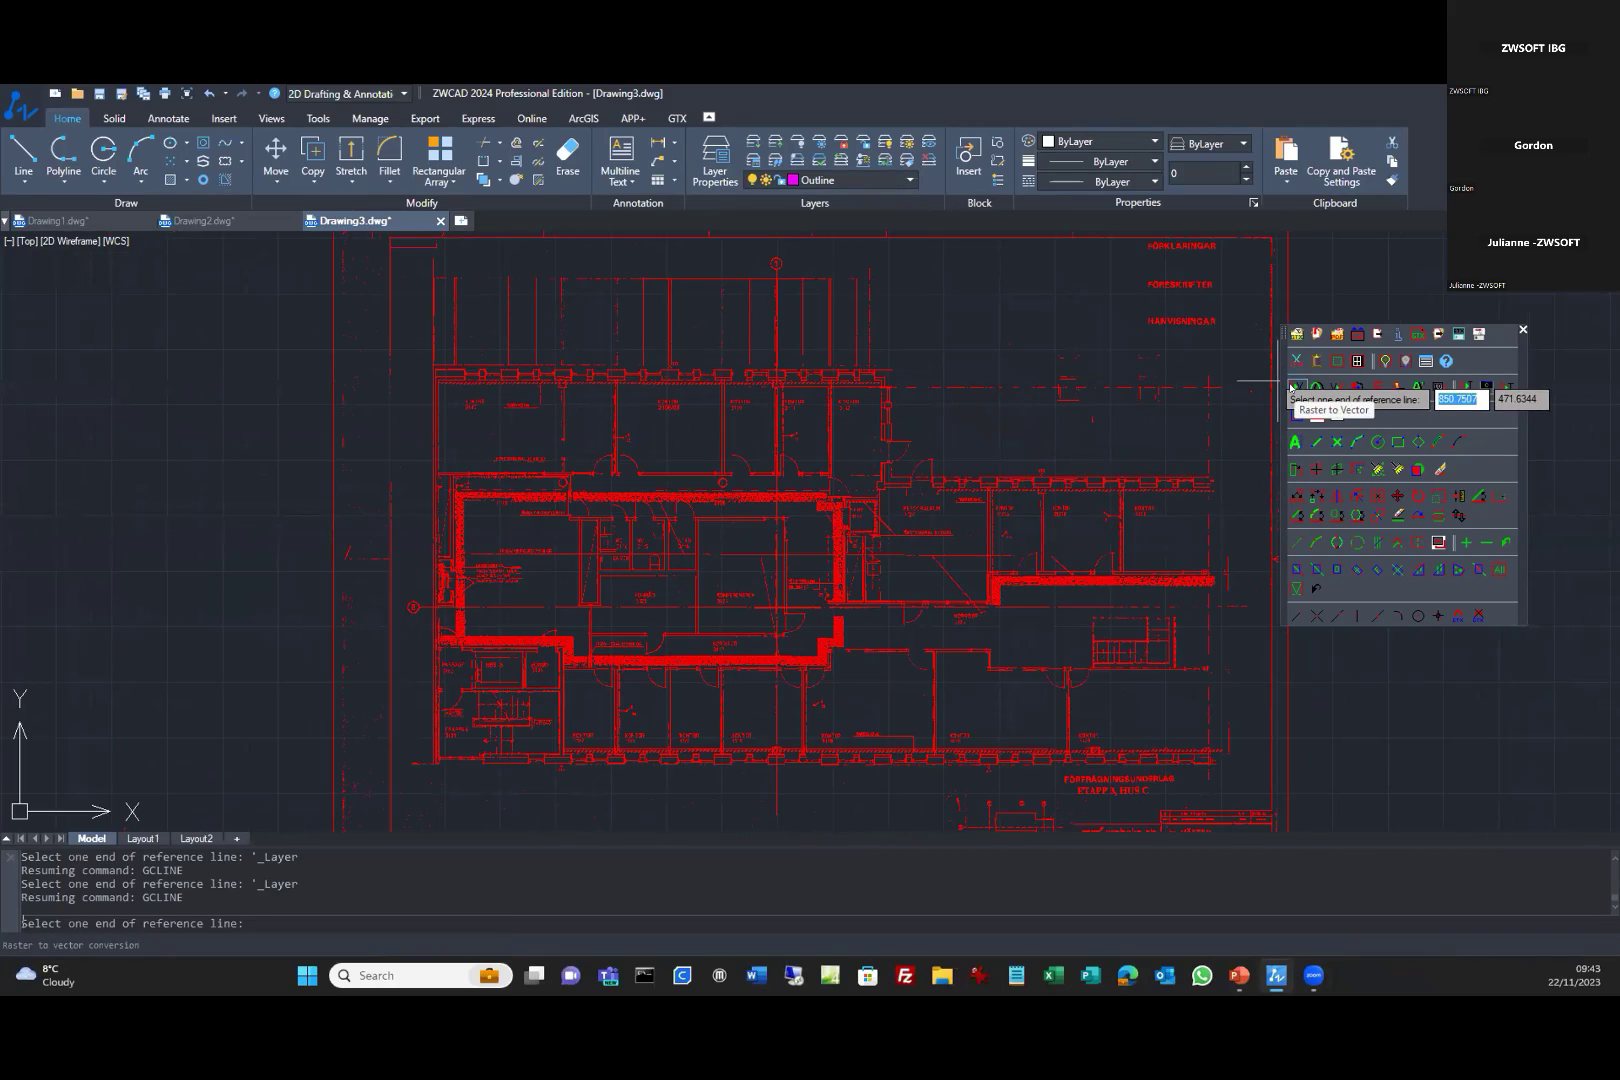
click(1291, 388)
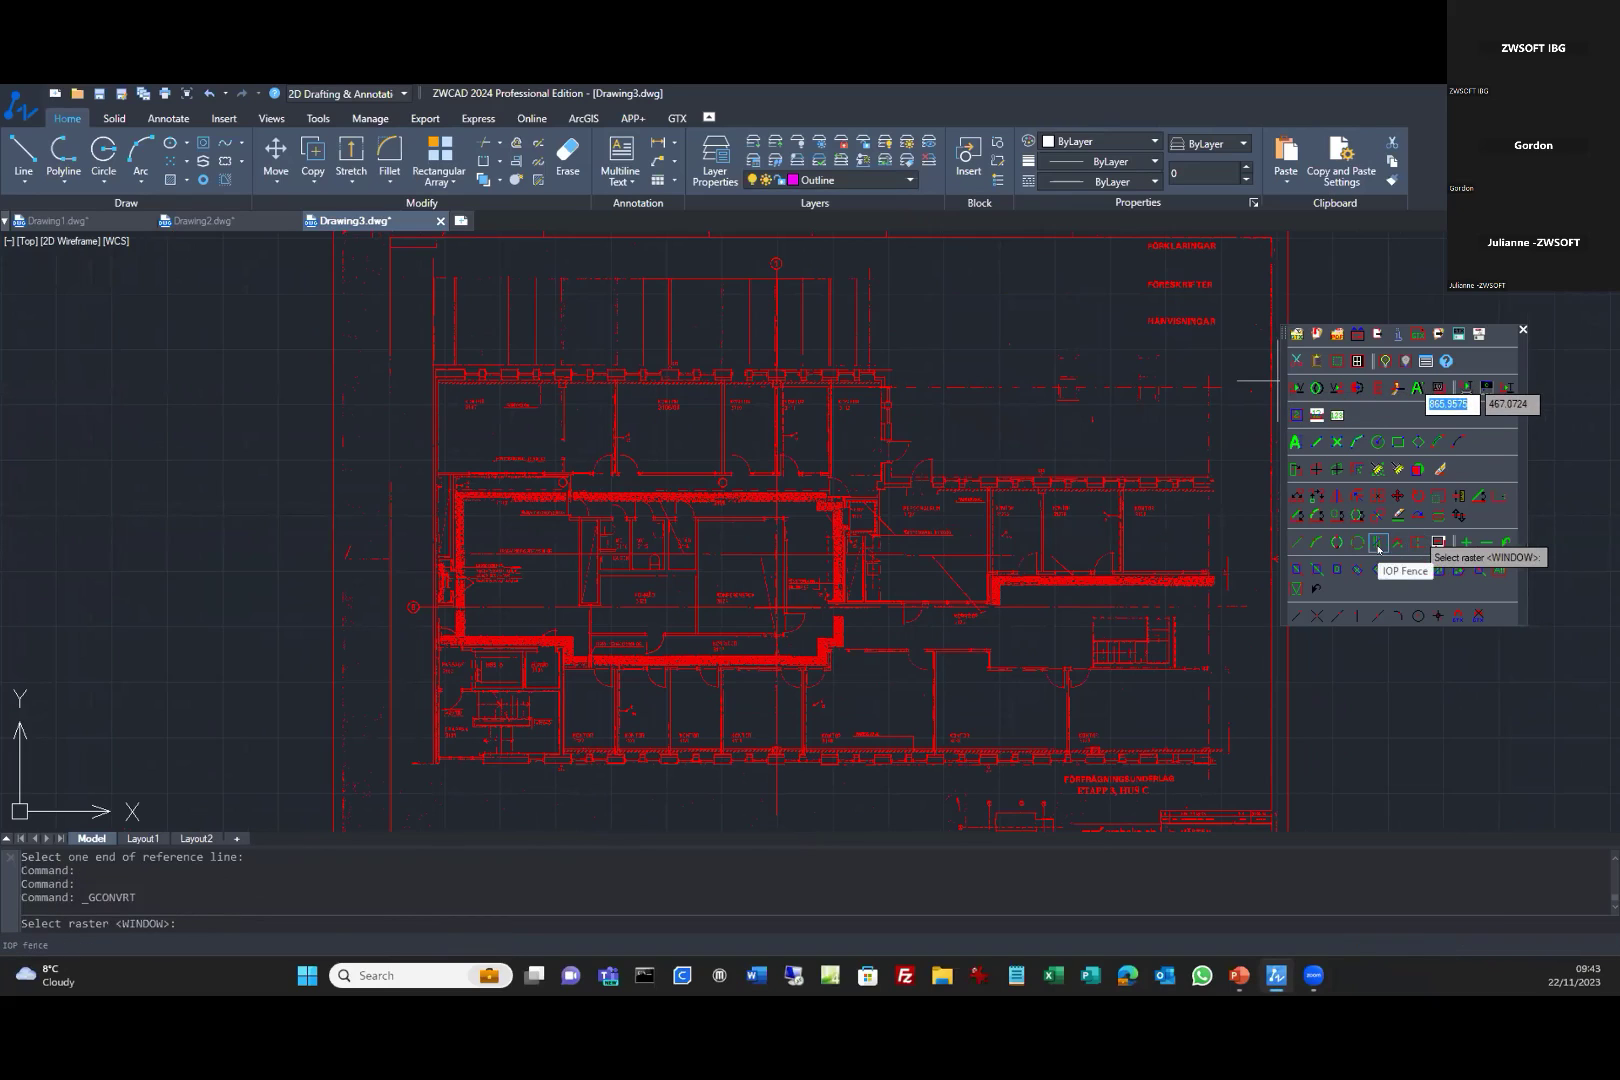
click(1378, 545)
click(703, 447)
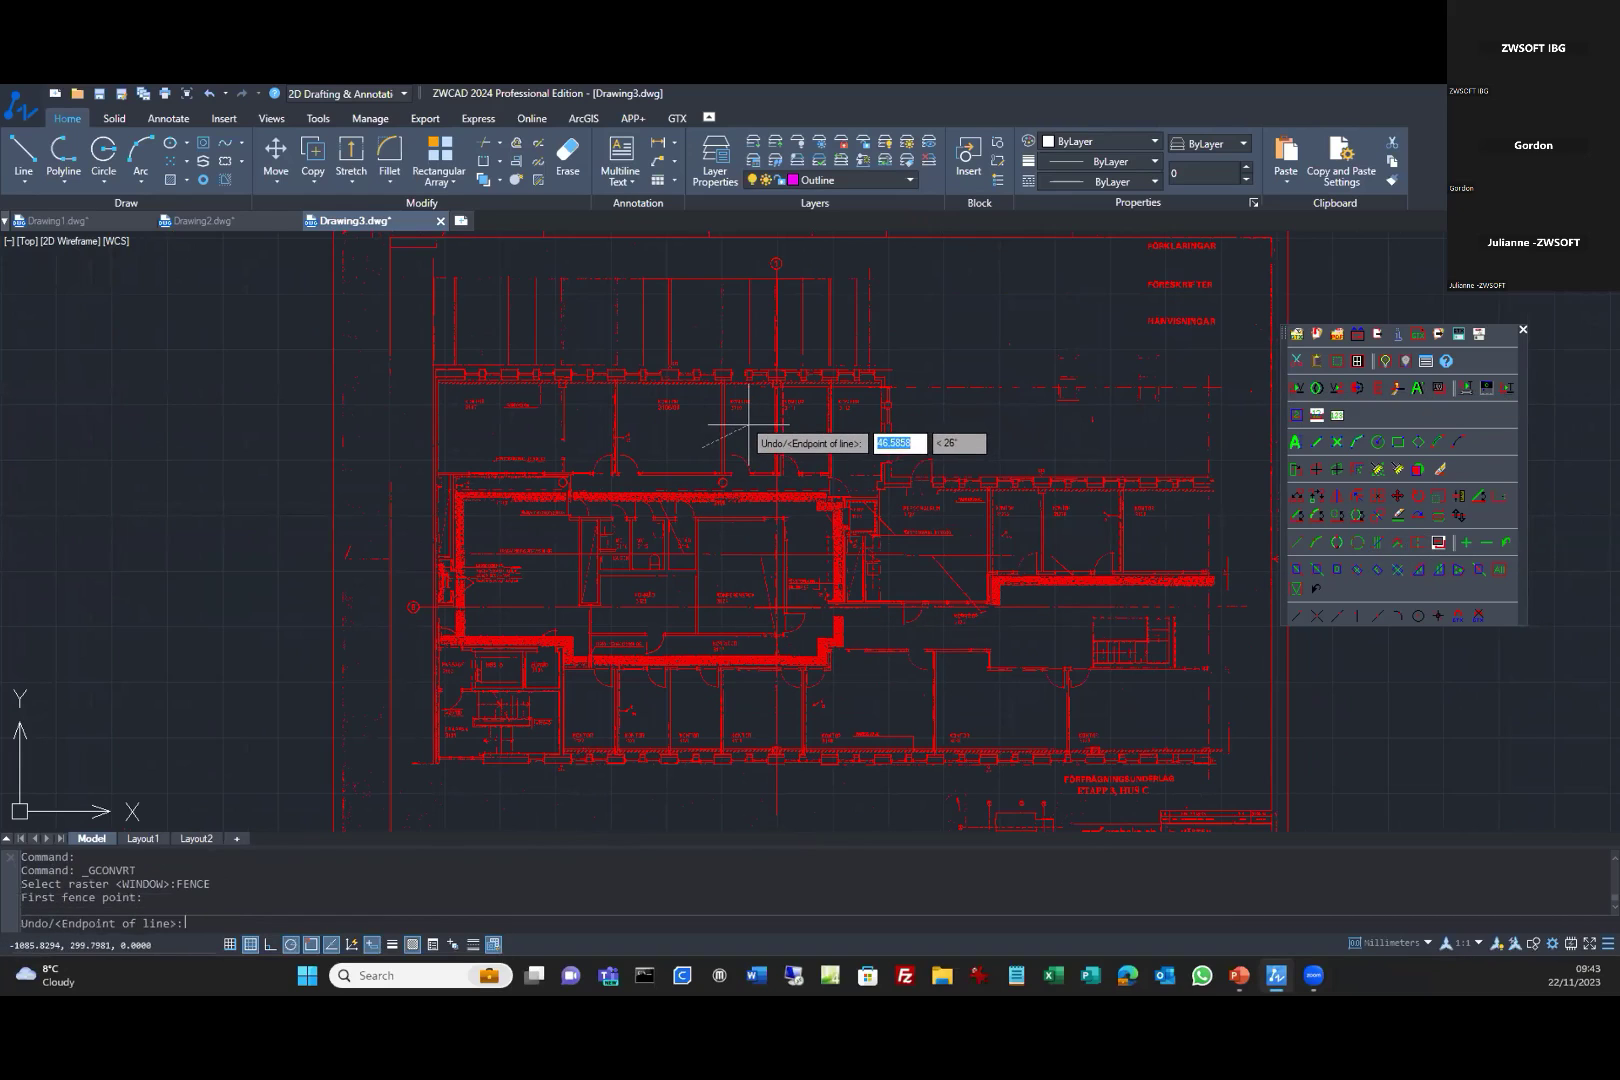
scroll(749, 424, up, 4)
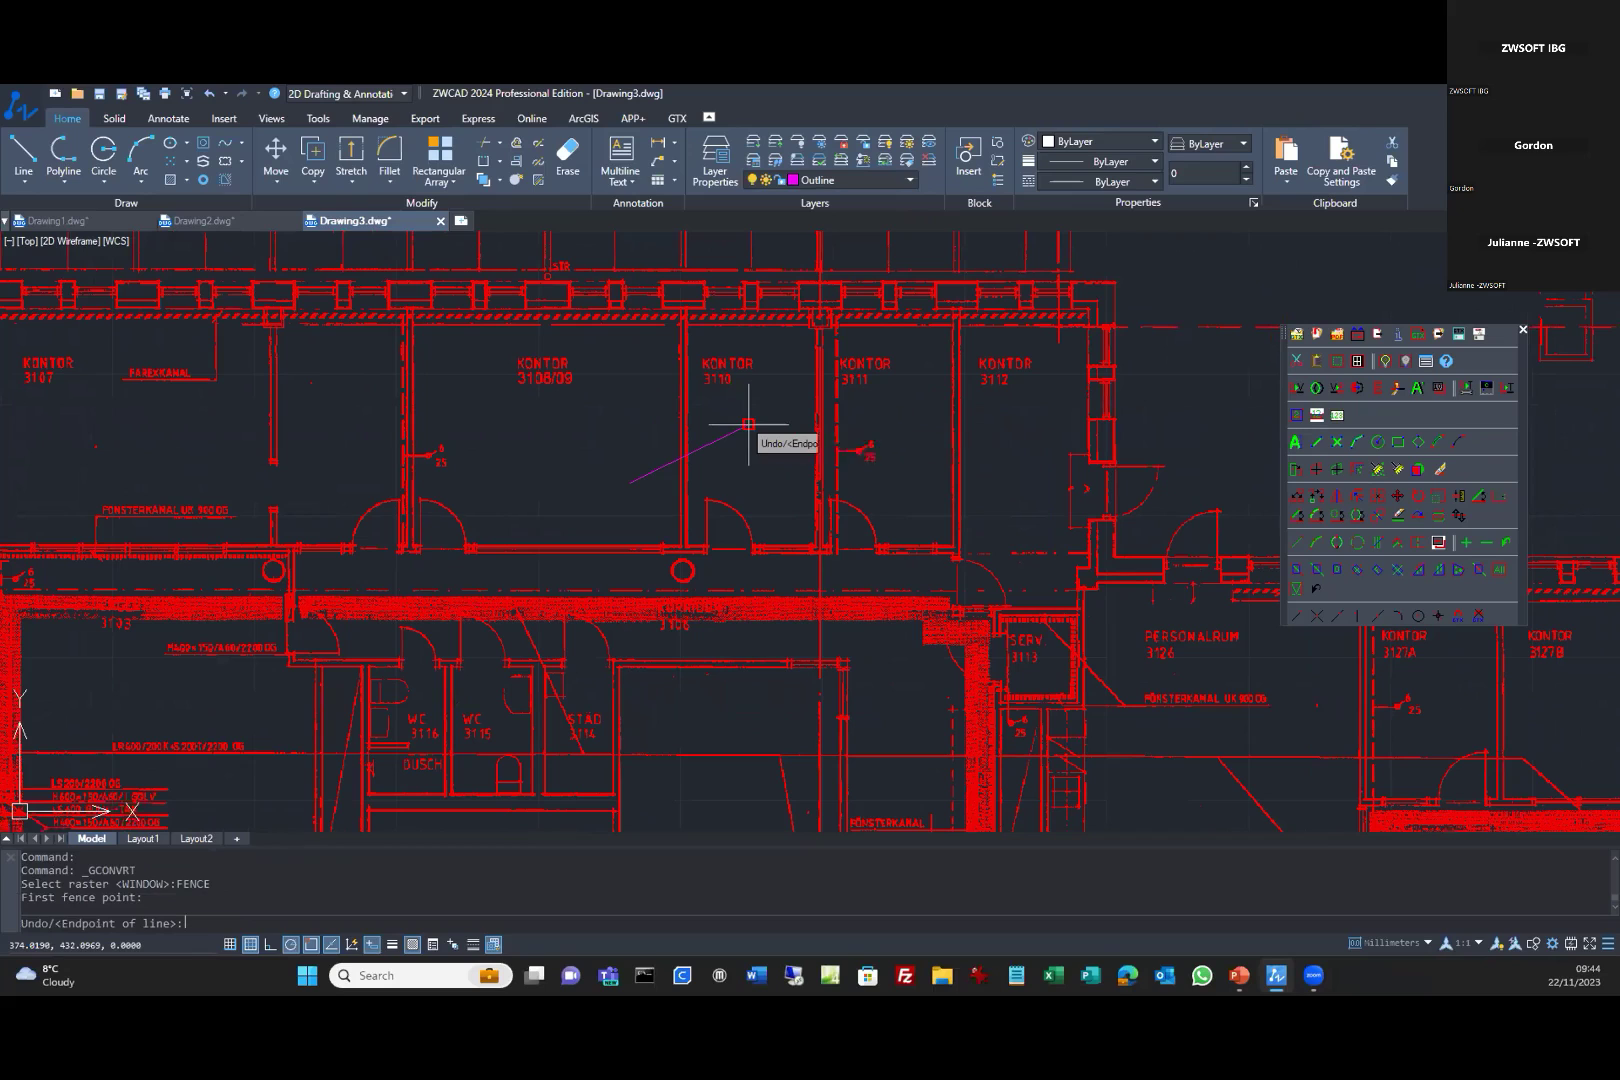
click(749, 424)
key(Return)
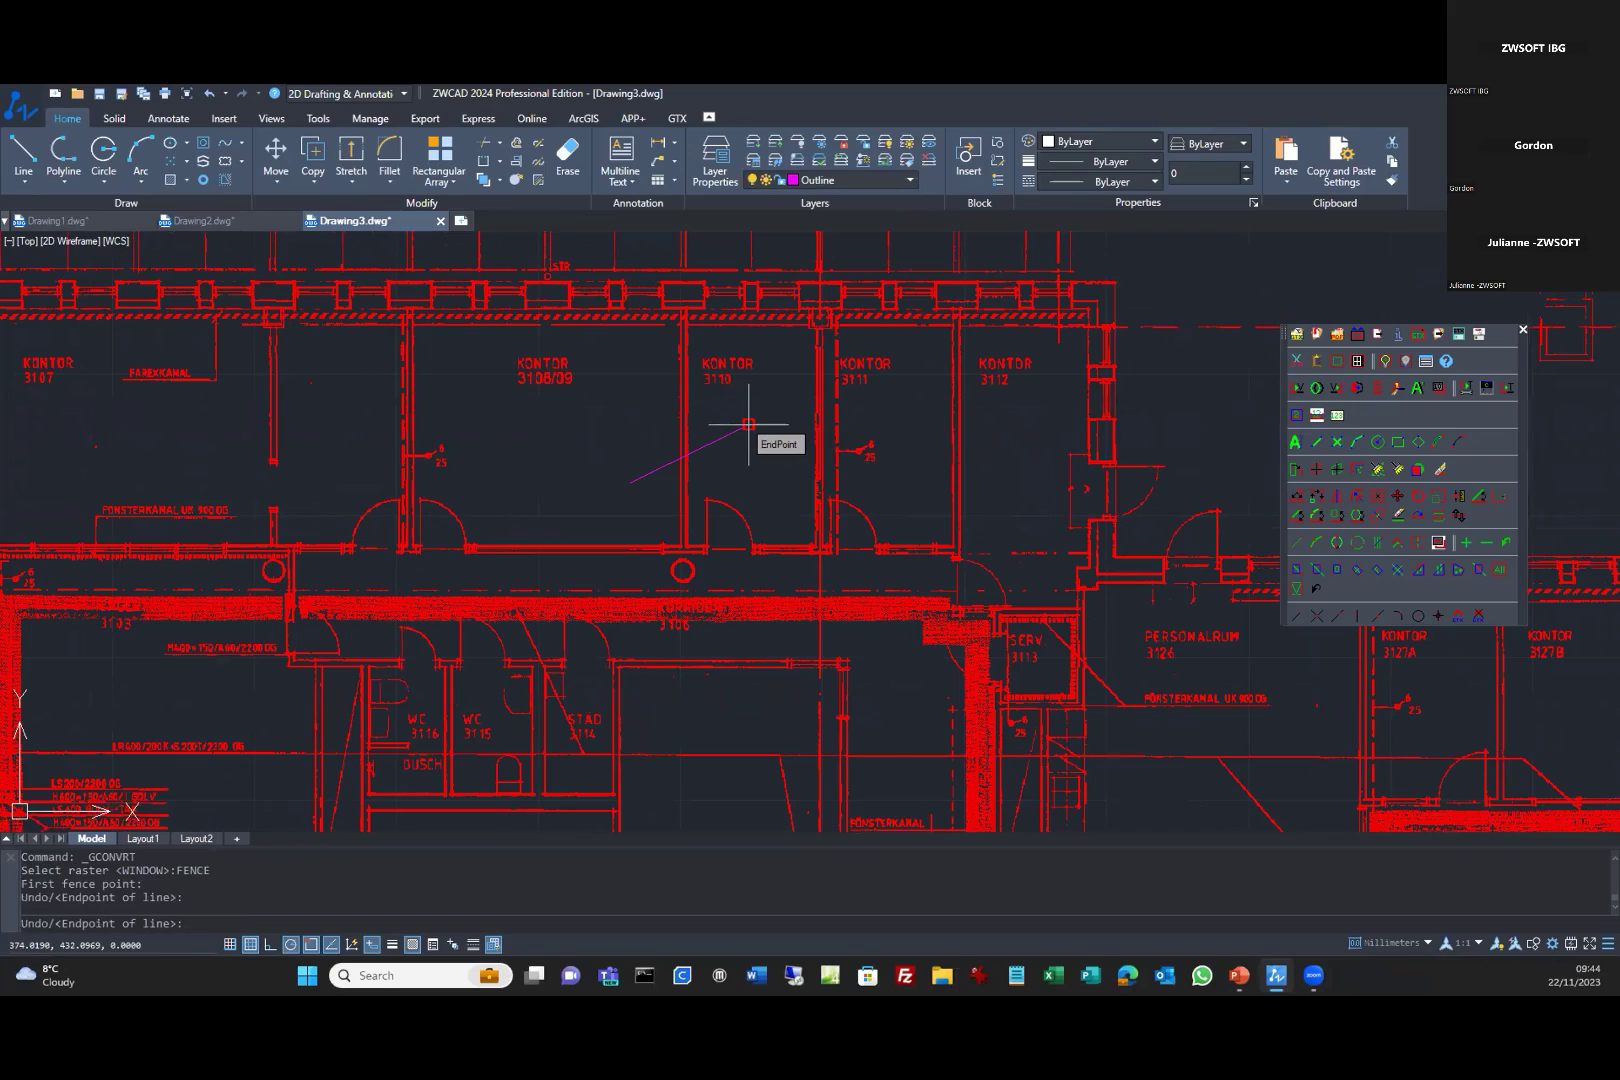
Add the vertical lines above the building's upper window wall to the raster selection with a second fence.
scroll(749, 424, down, 5)
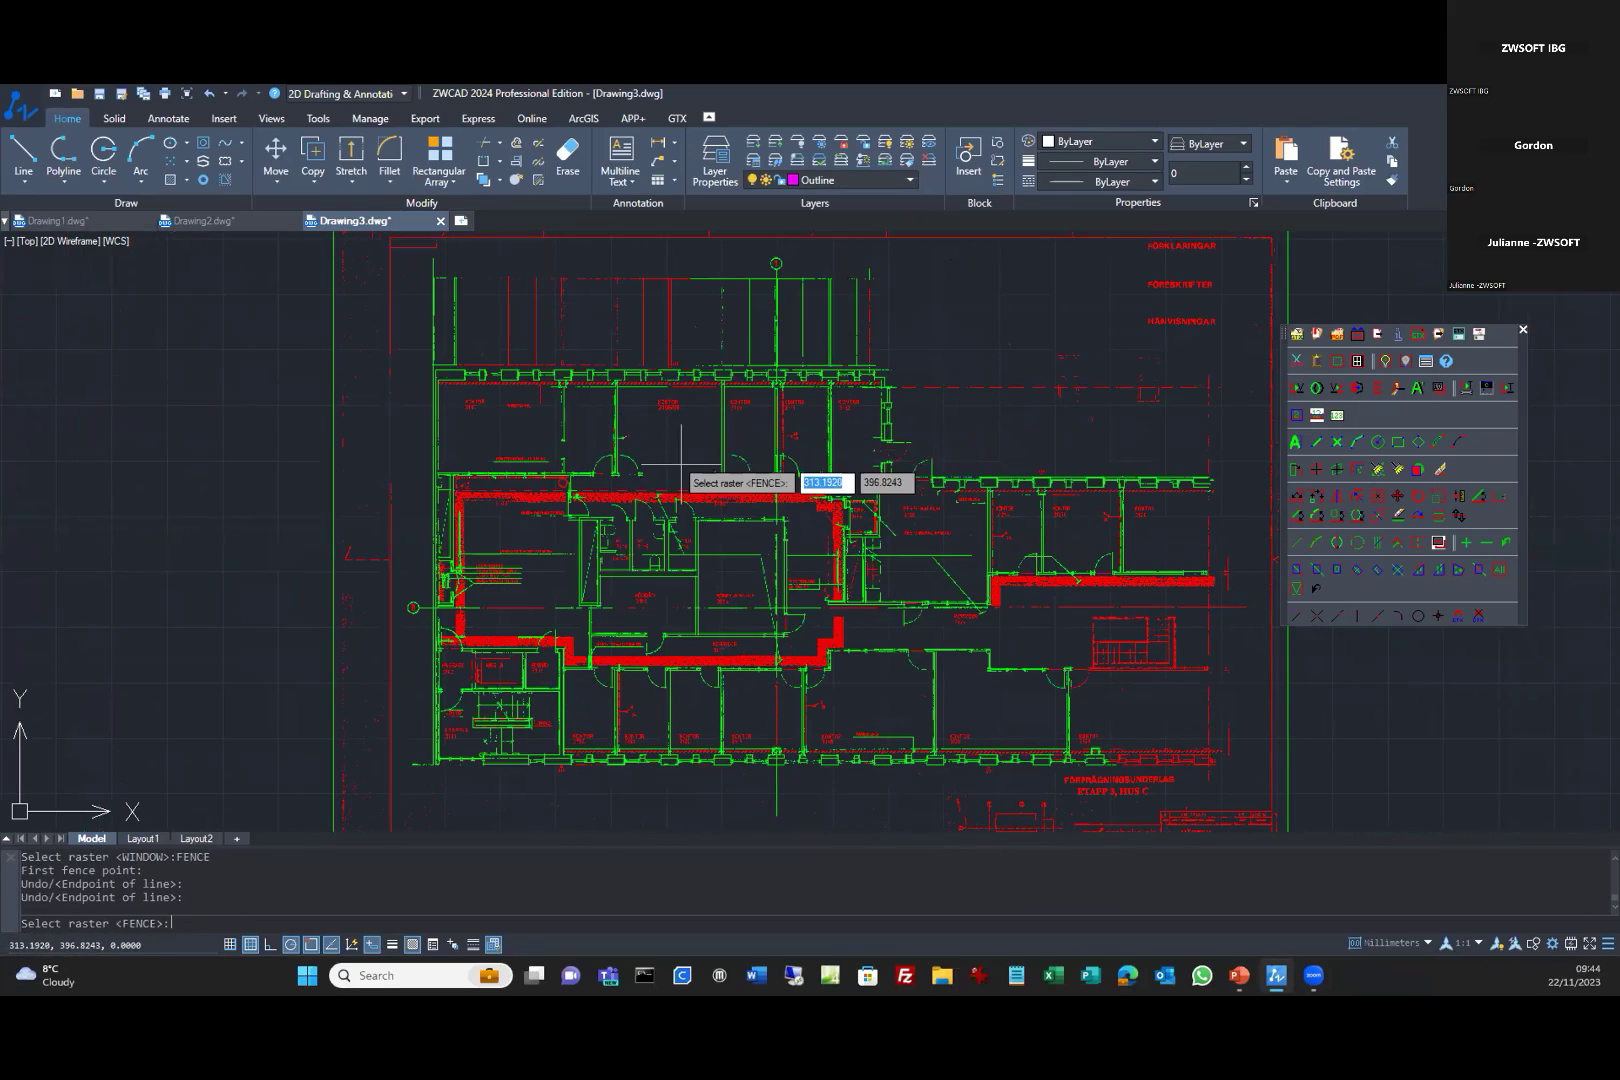
scroll(681, 463, up, 3)
scroll(660, 385, down, 3)
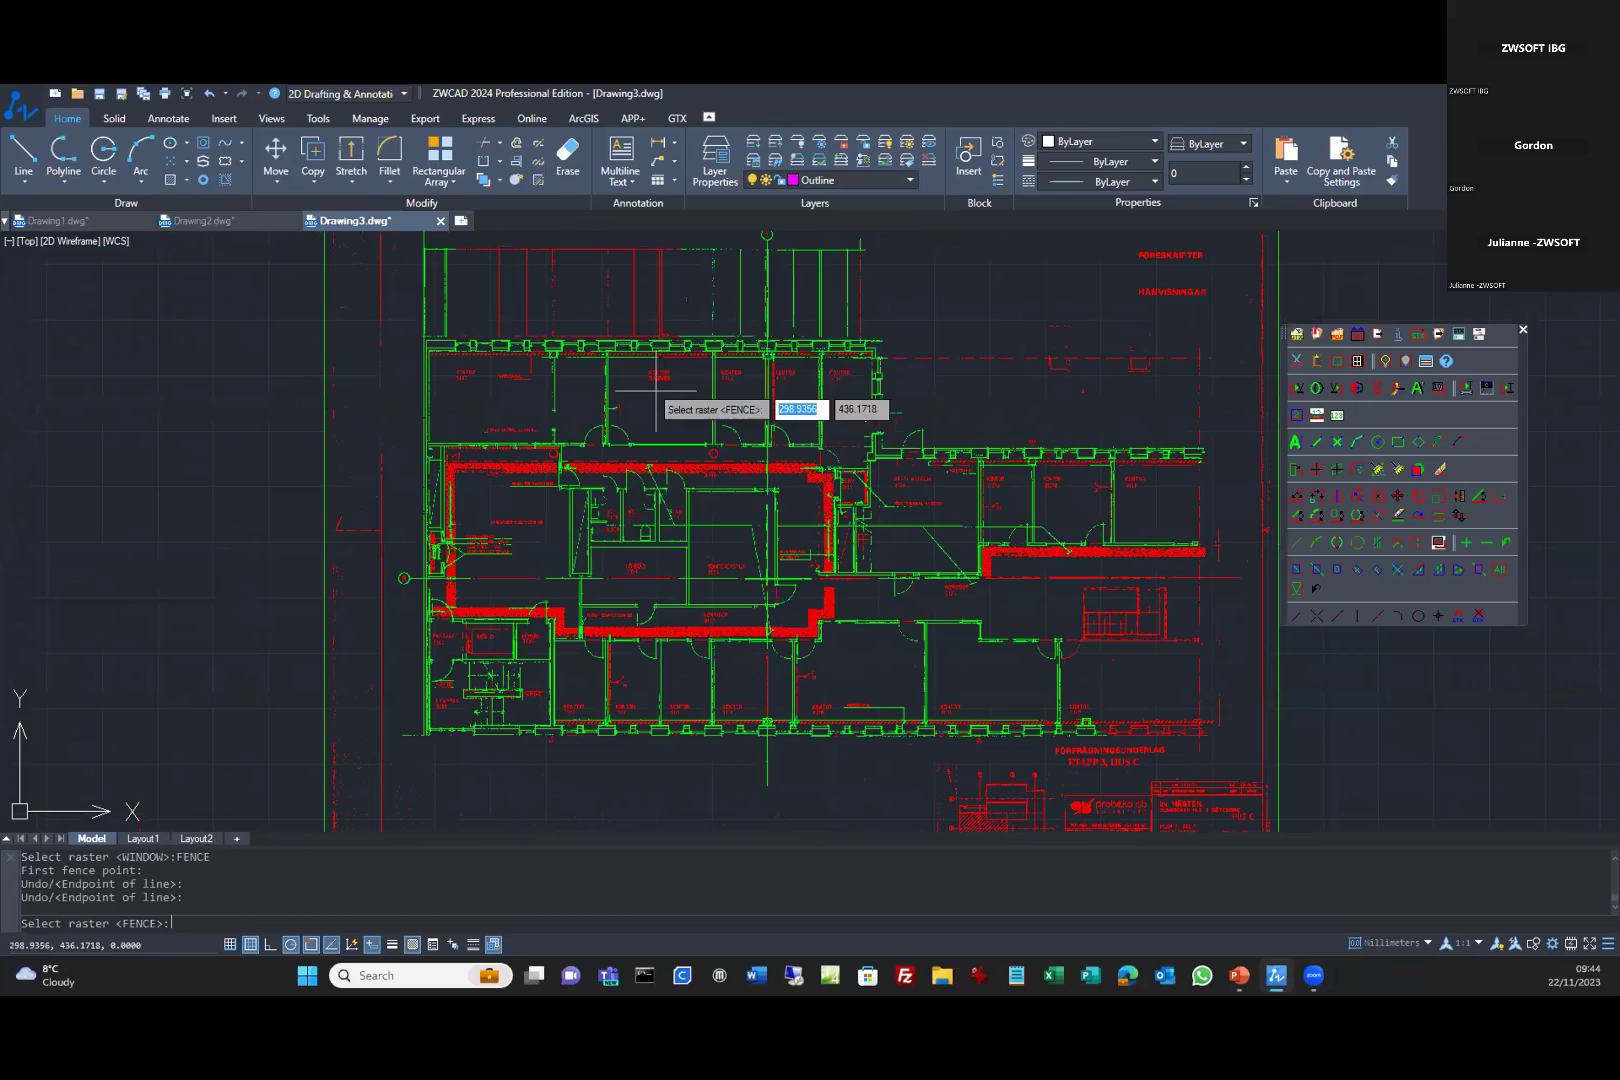
click(665, 304)
click(637, 260)
key(Return)
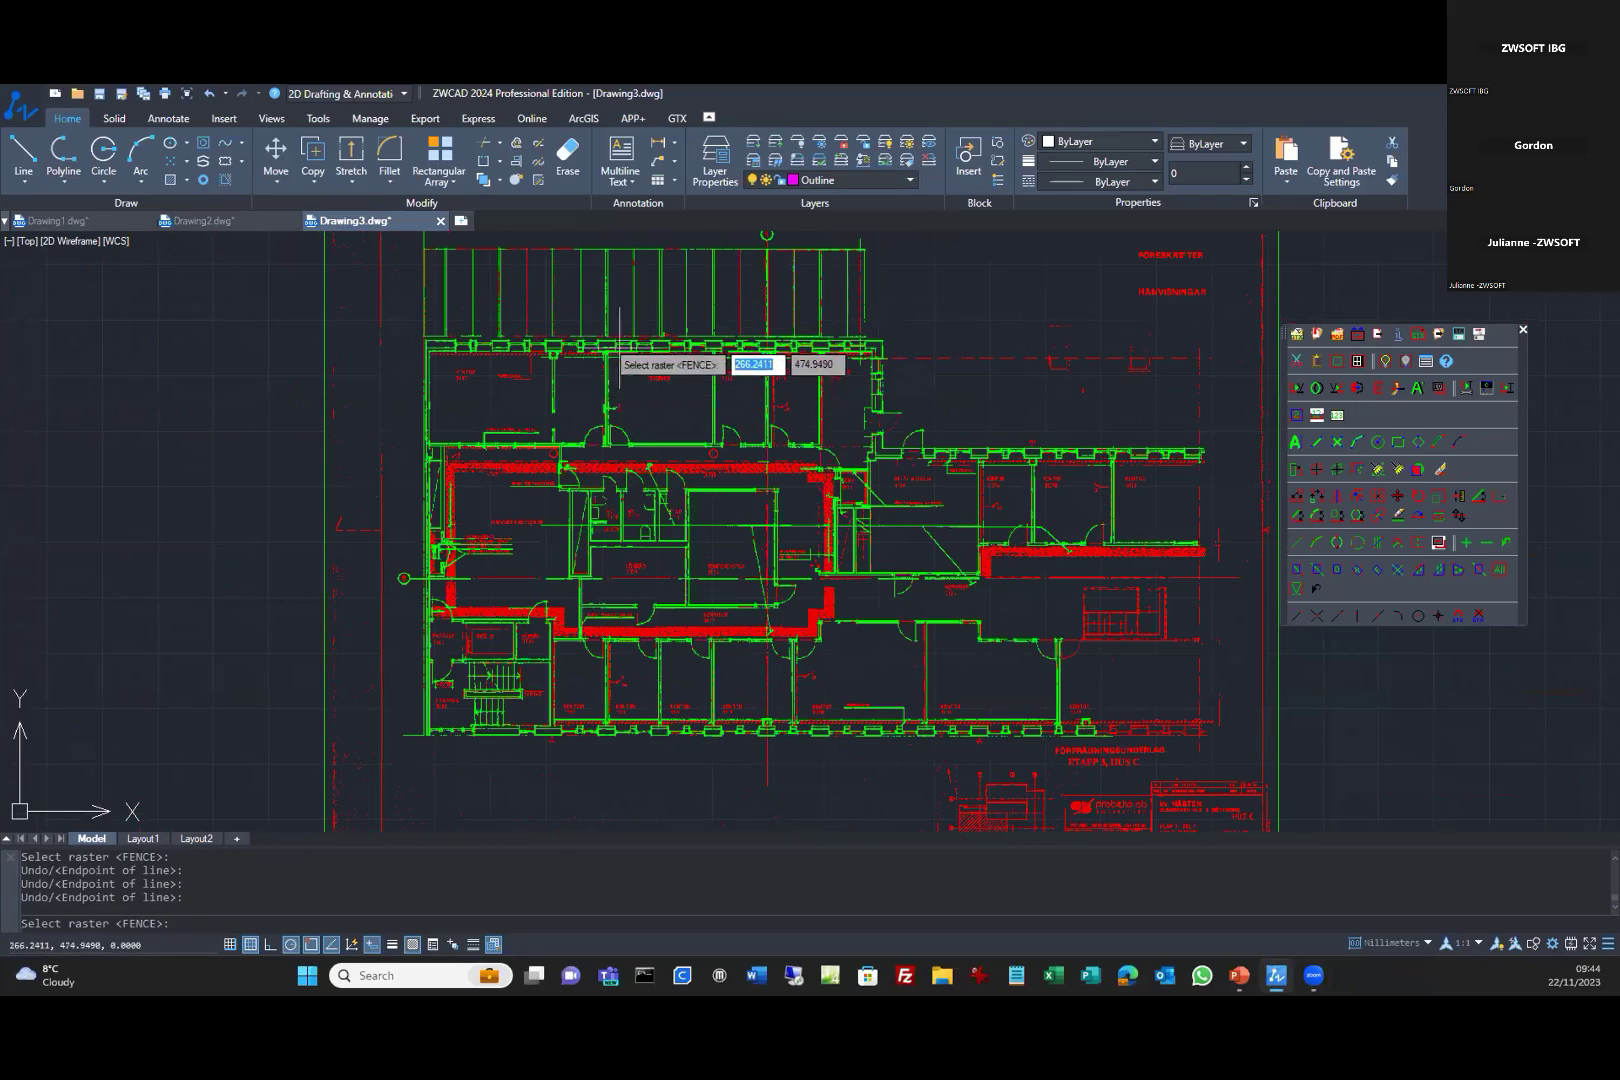
scroll(549, 281, up, 3)
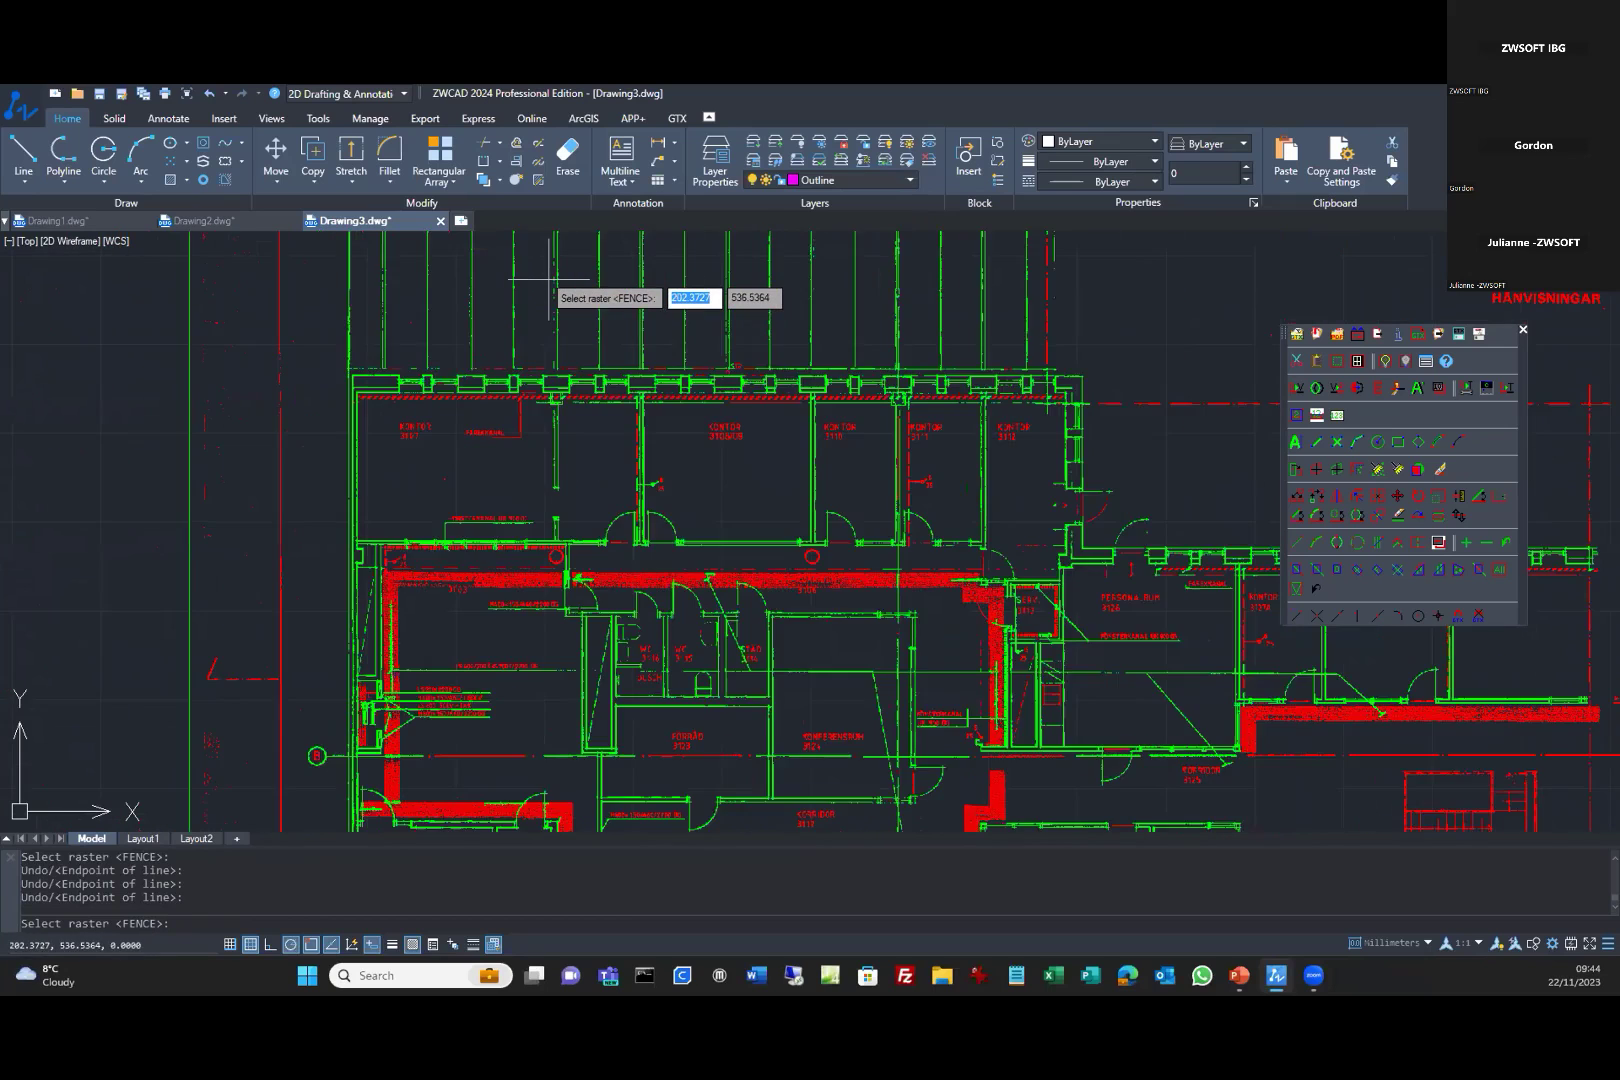
scroll(549, 281, down, 3)
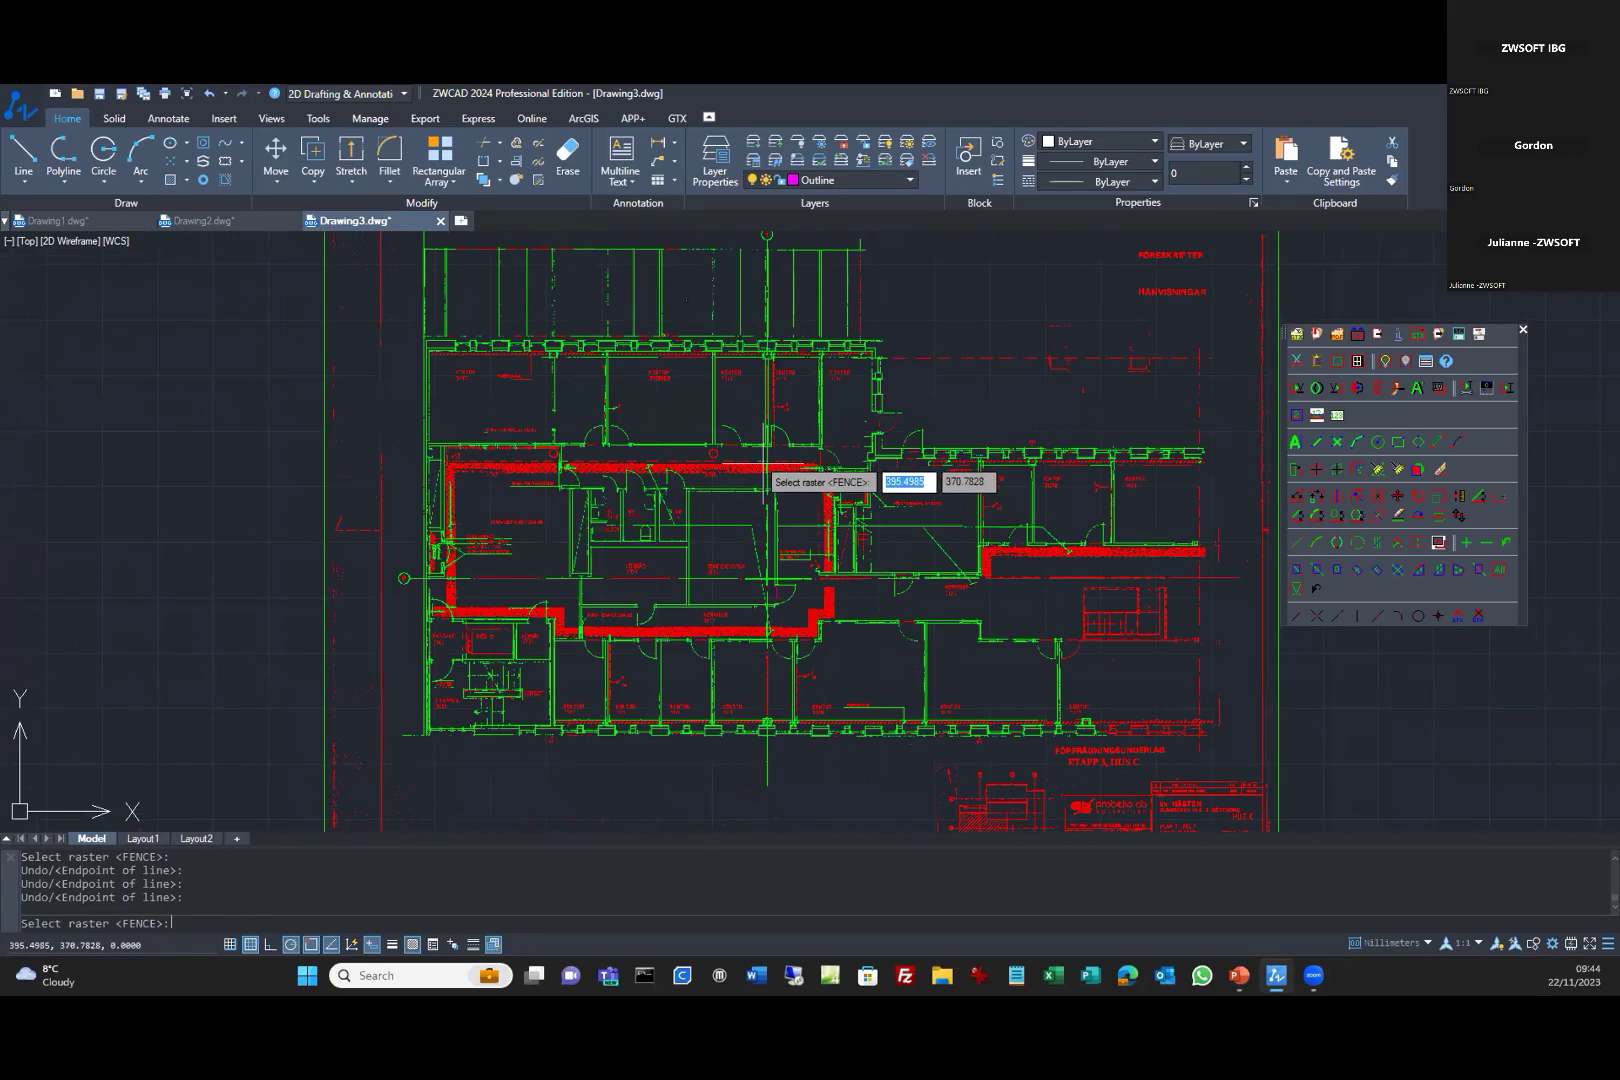
Finish the raster selection and convert it to vectors with CAD conversion type, Ortho rectification and Save Raster turned off.
key(Return)
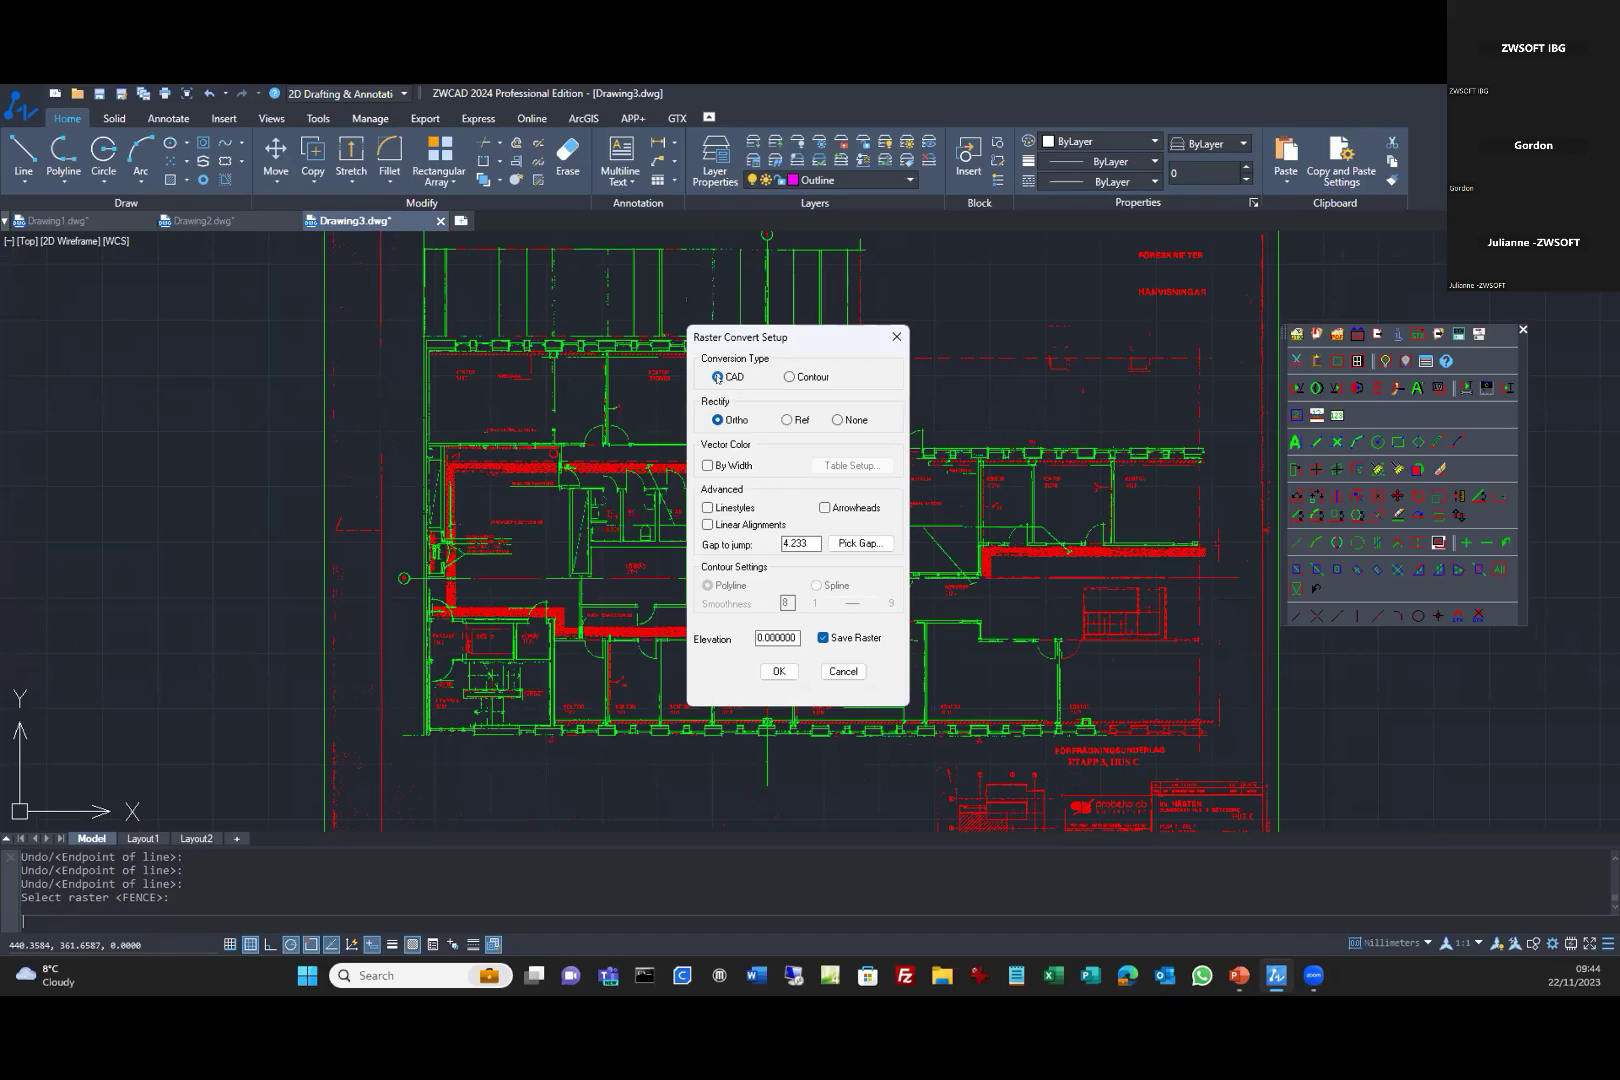
click(789, 377)
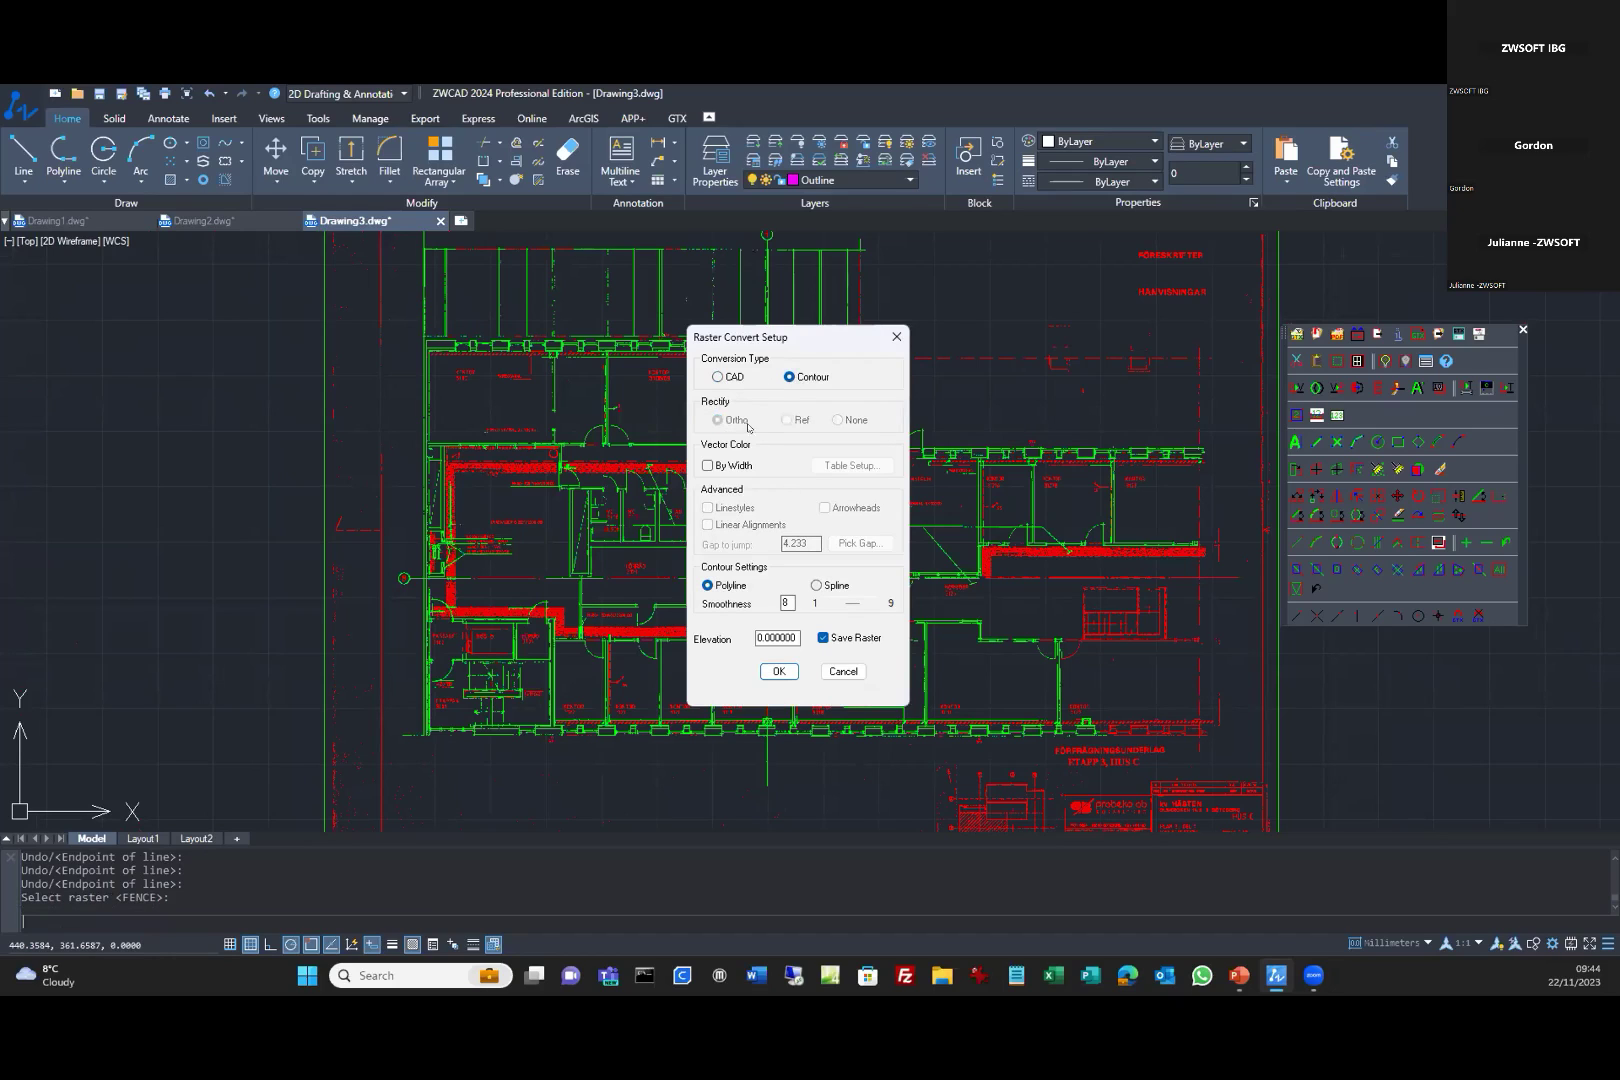
click(734, 377)
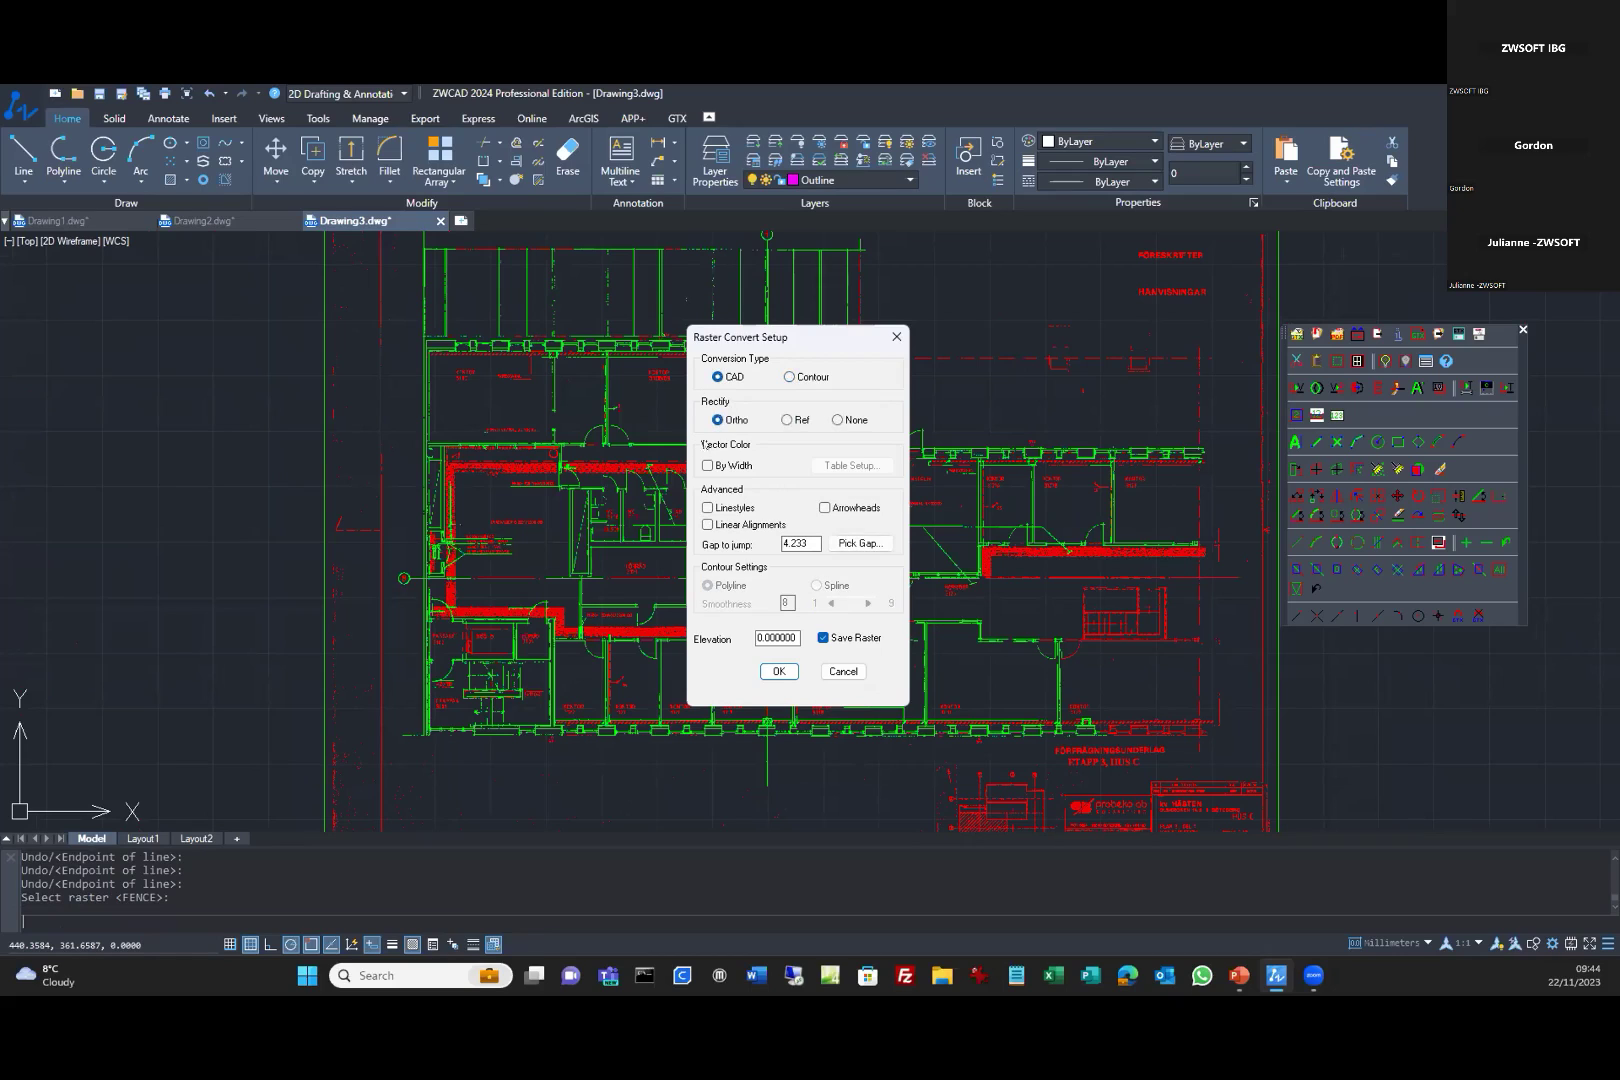
click(823, 638)
click(779, 671)
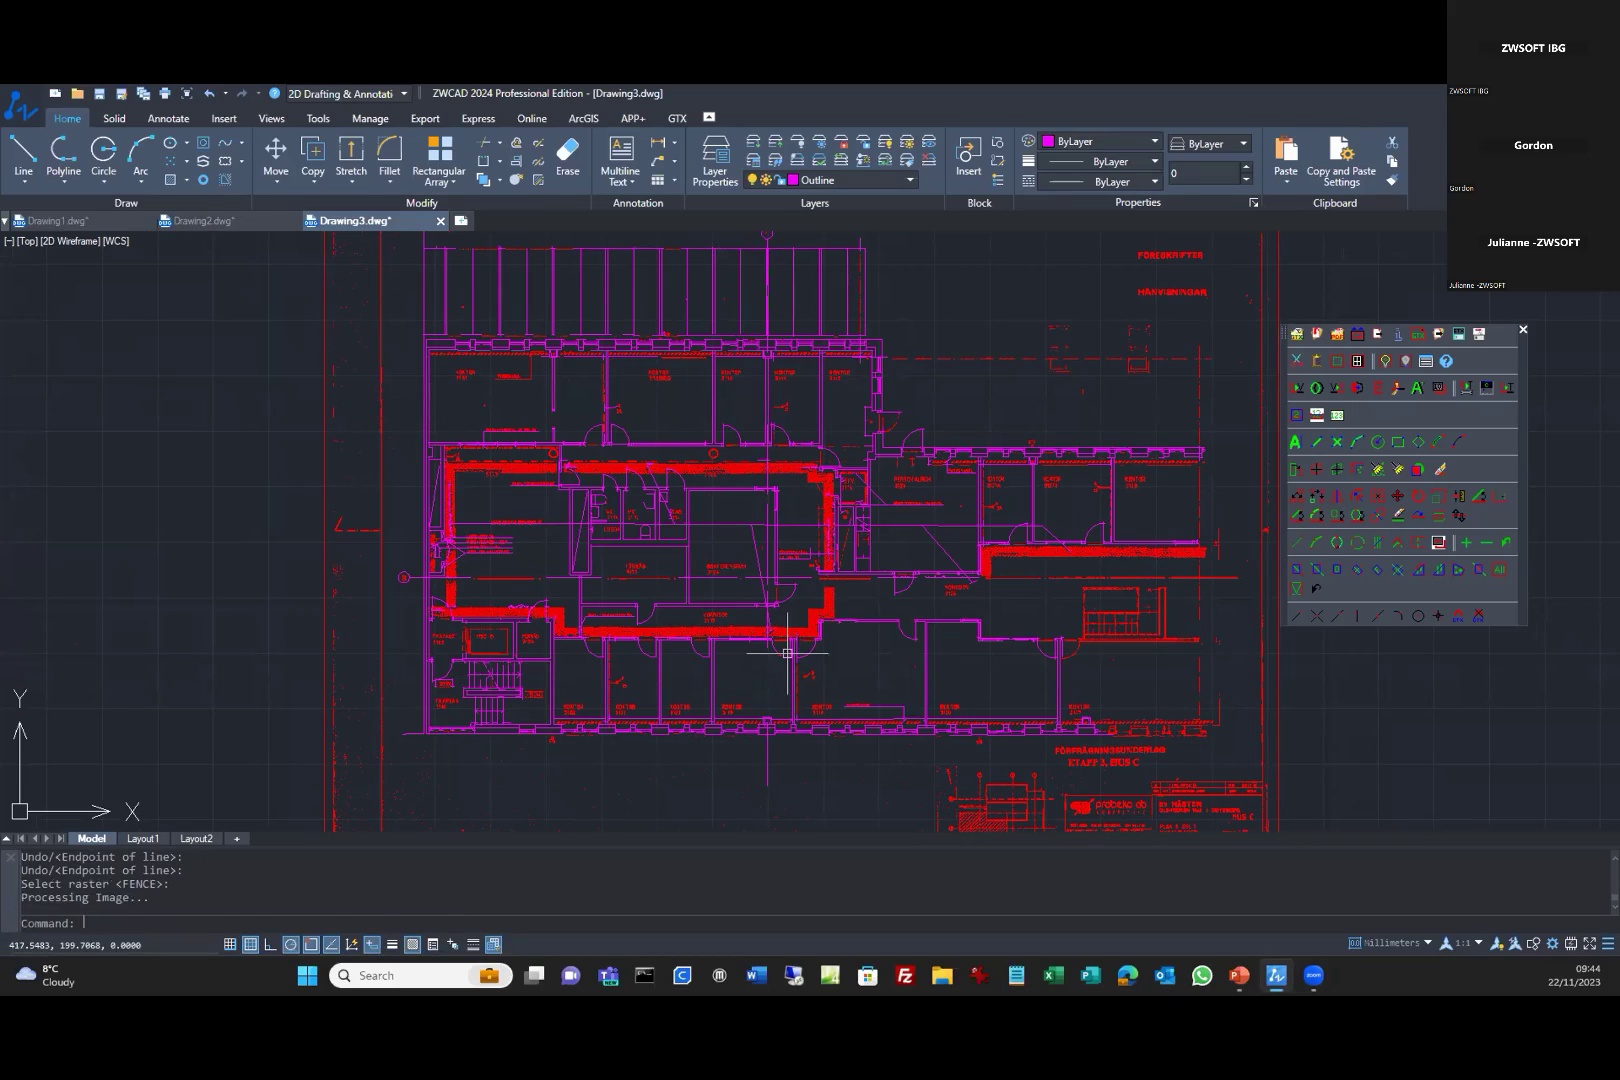
Select several converted wall and door entities across the floor plan to check them as individual vector objects.
click(652, 443)
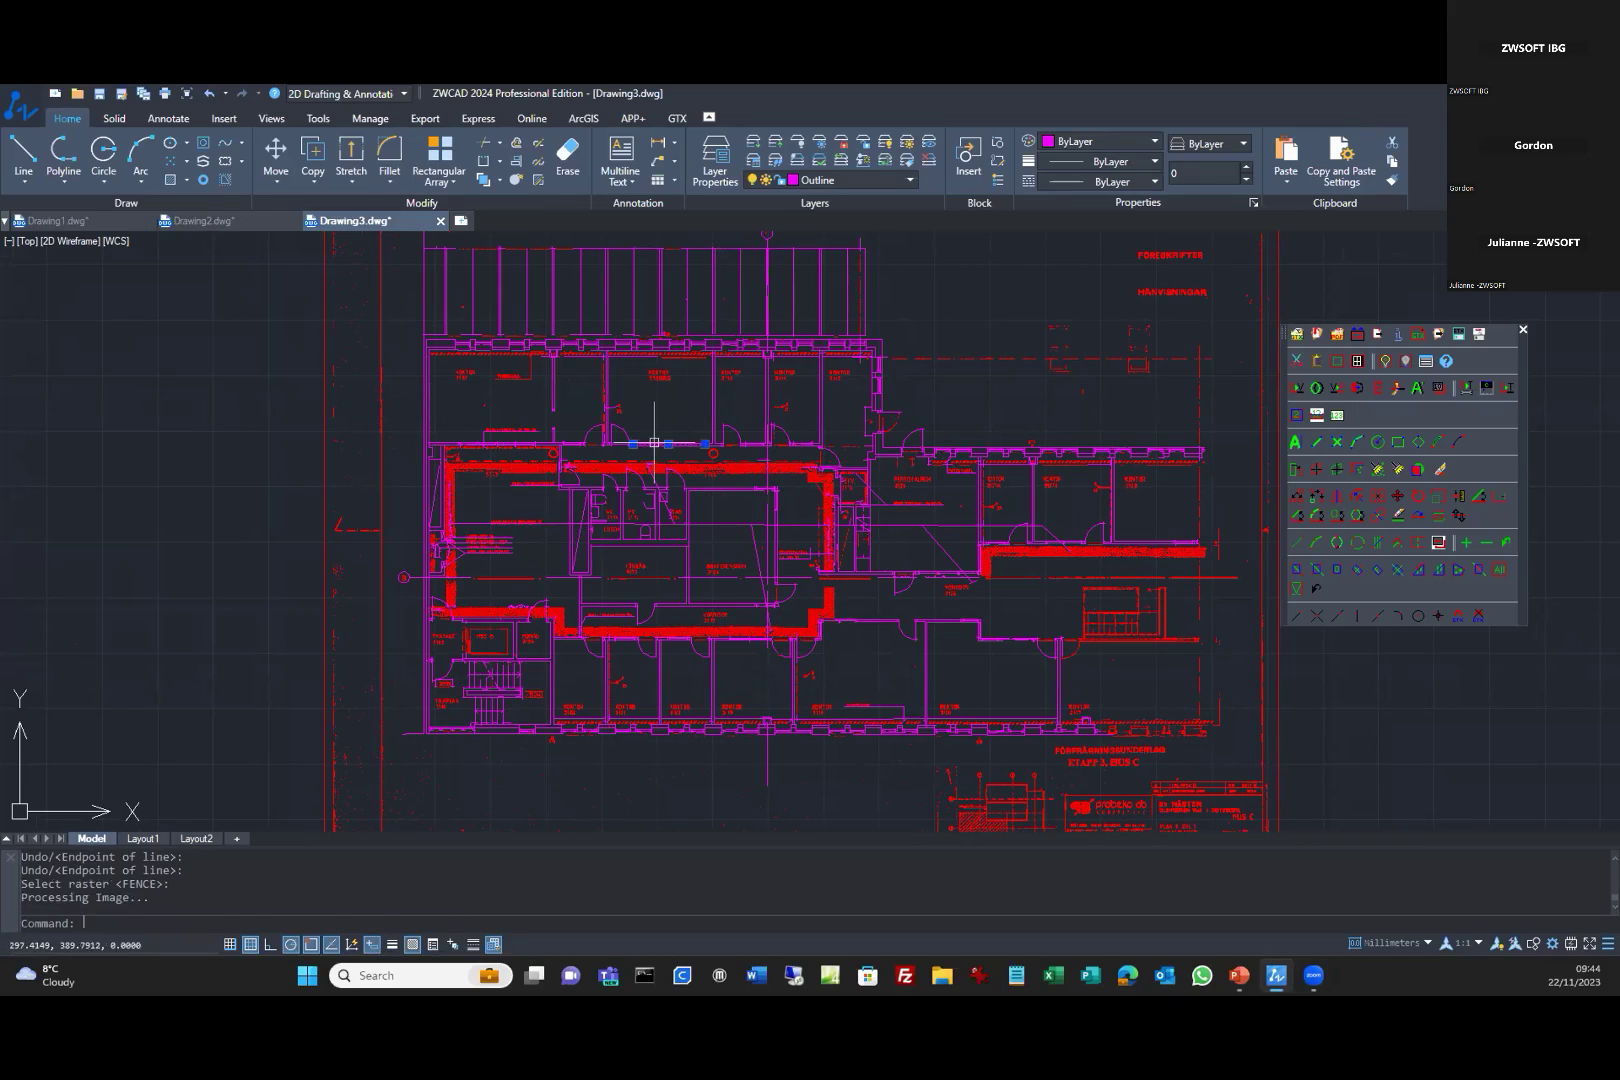
click(713, 414)
click(904, 582)
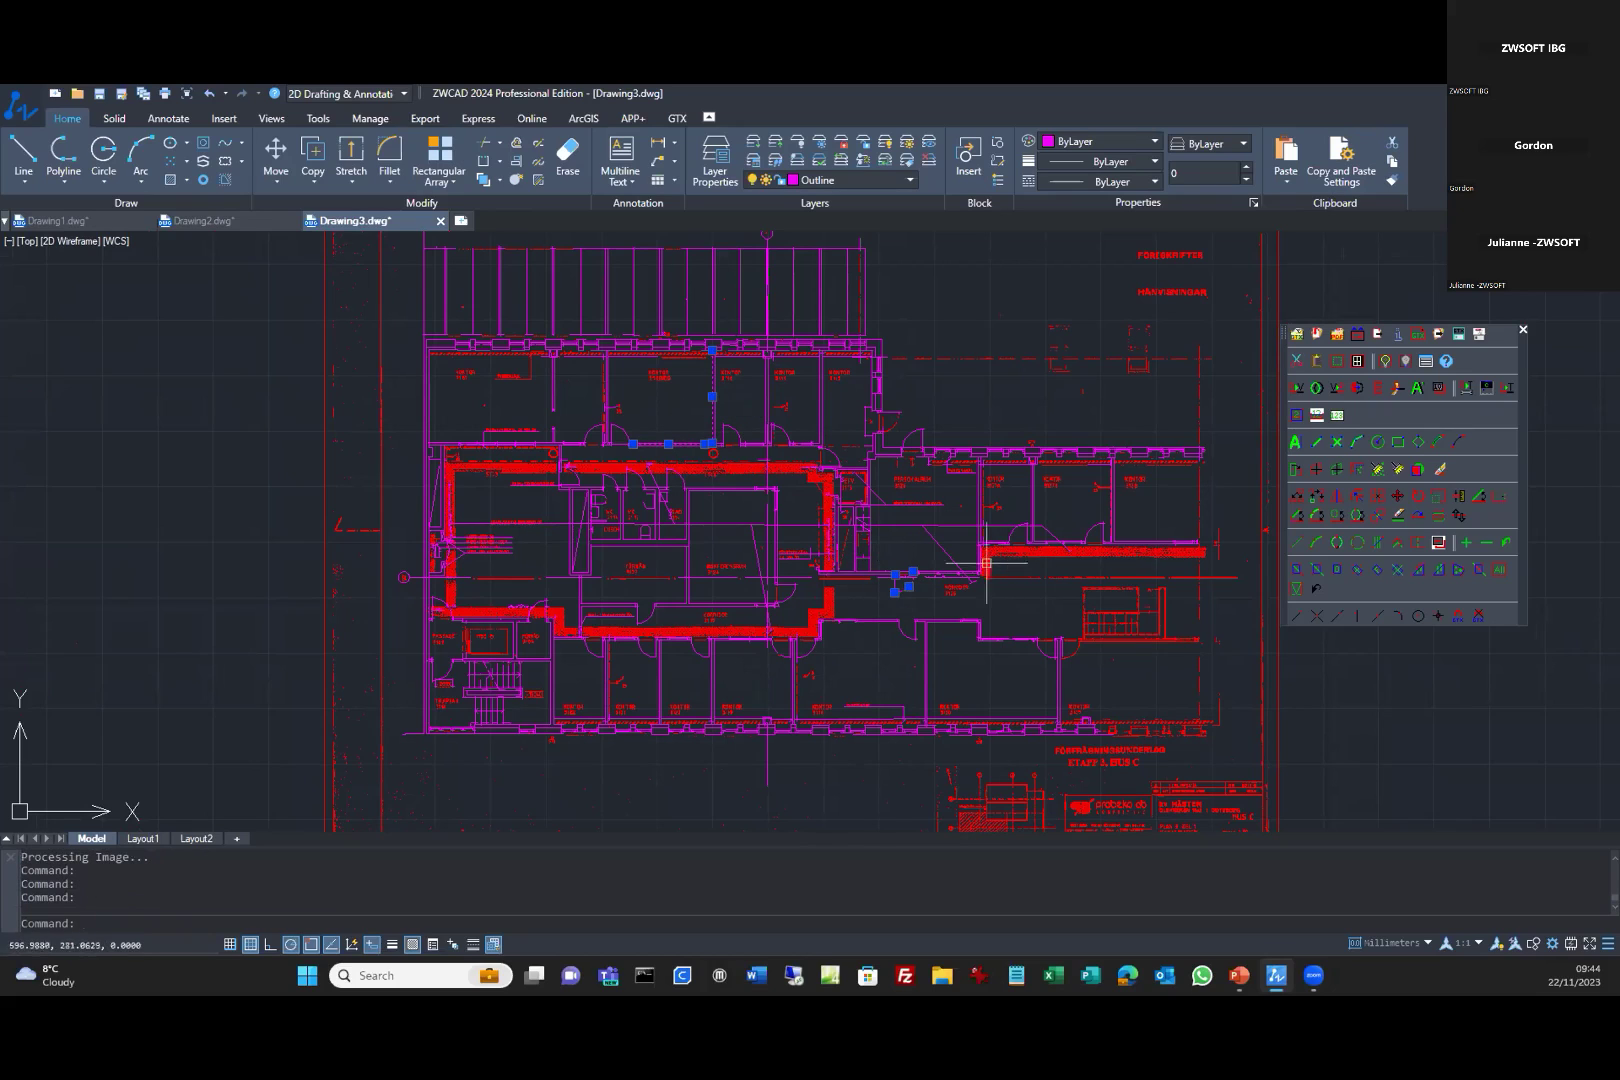
click(975, 518)
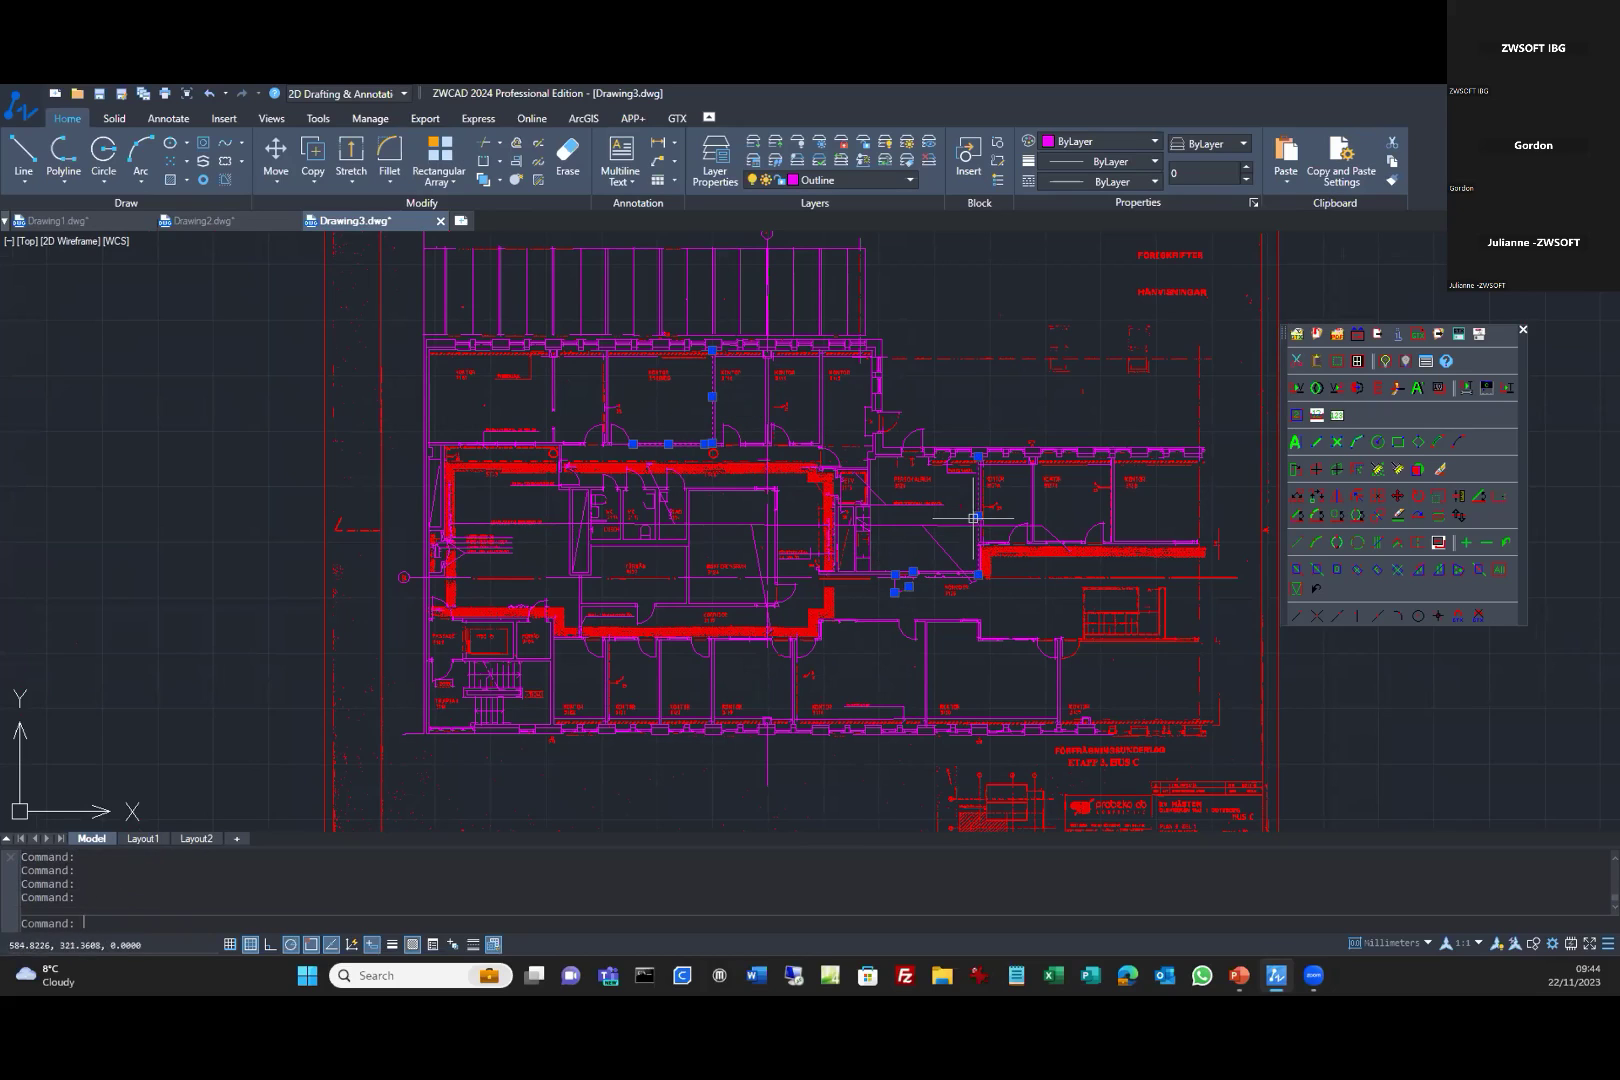
Hide the RASTER layer temporarily to inspect the converted vector linework on its own, and turn the layer back on.
click(910, 181)
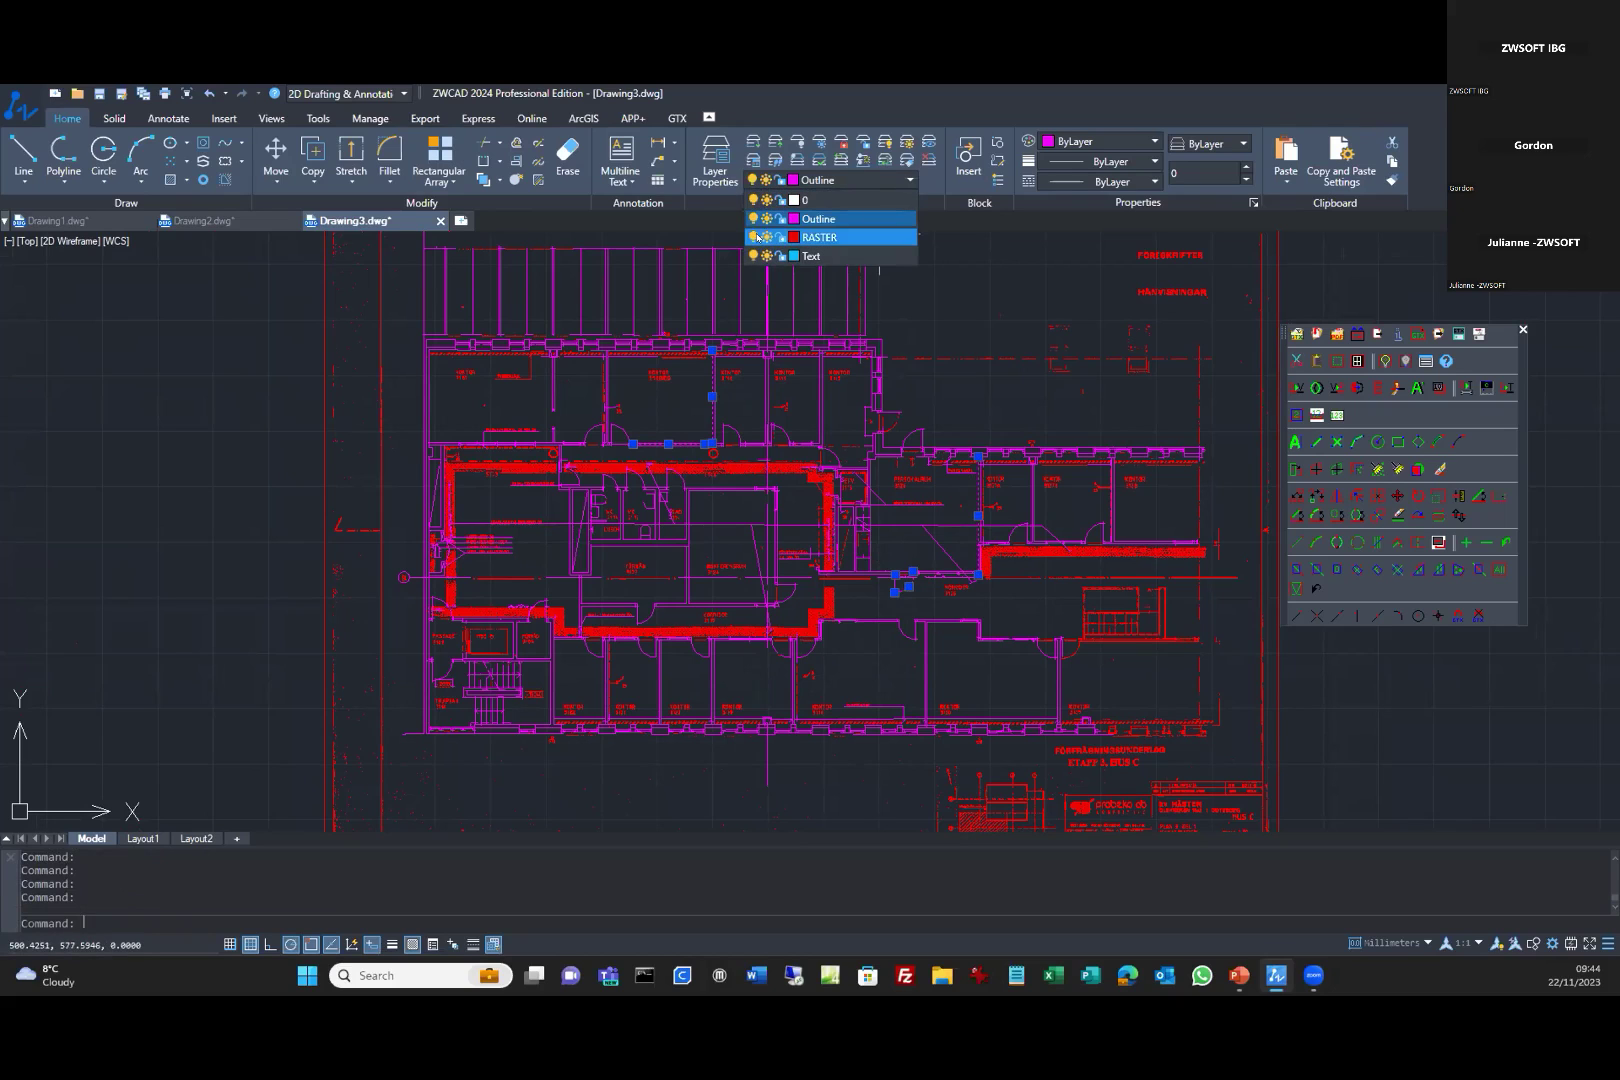
click(752, 237)
scroll(749, 561, down, 2)
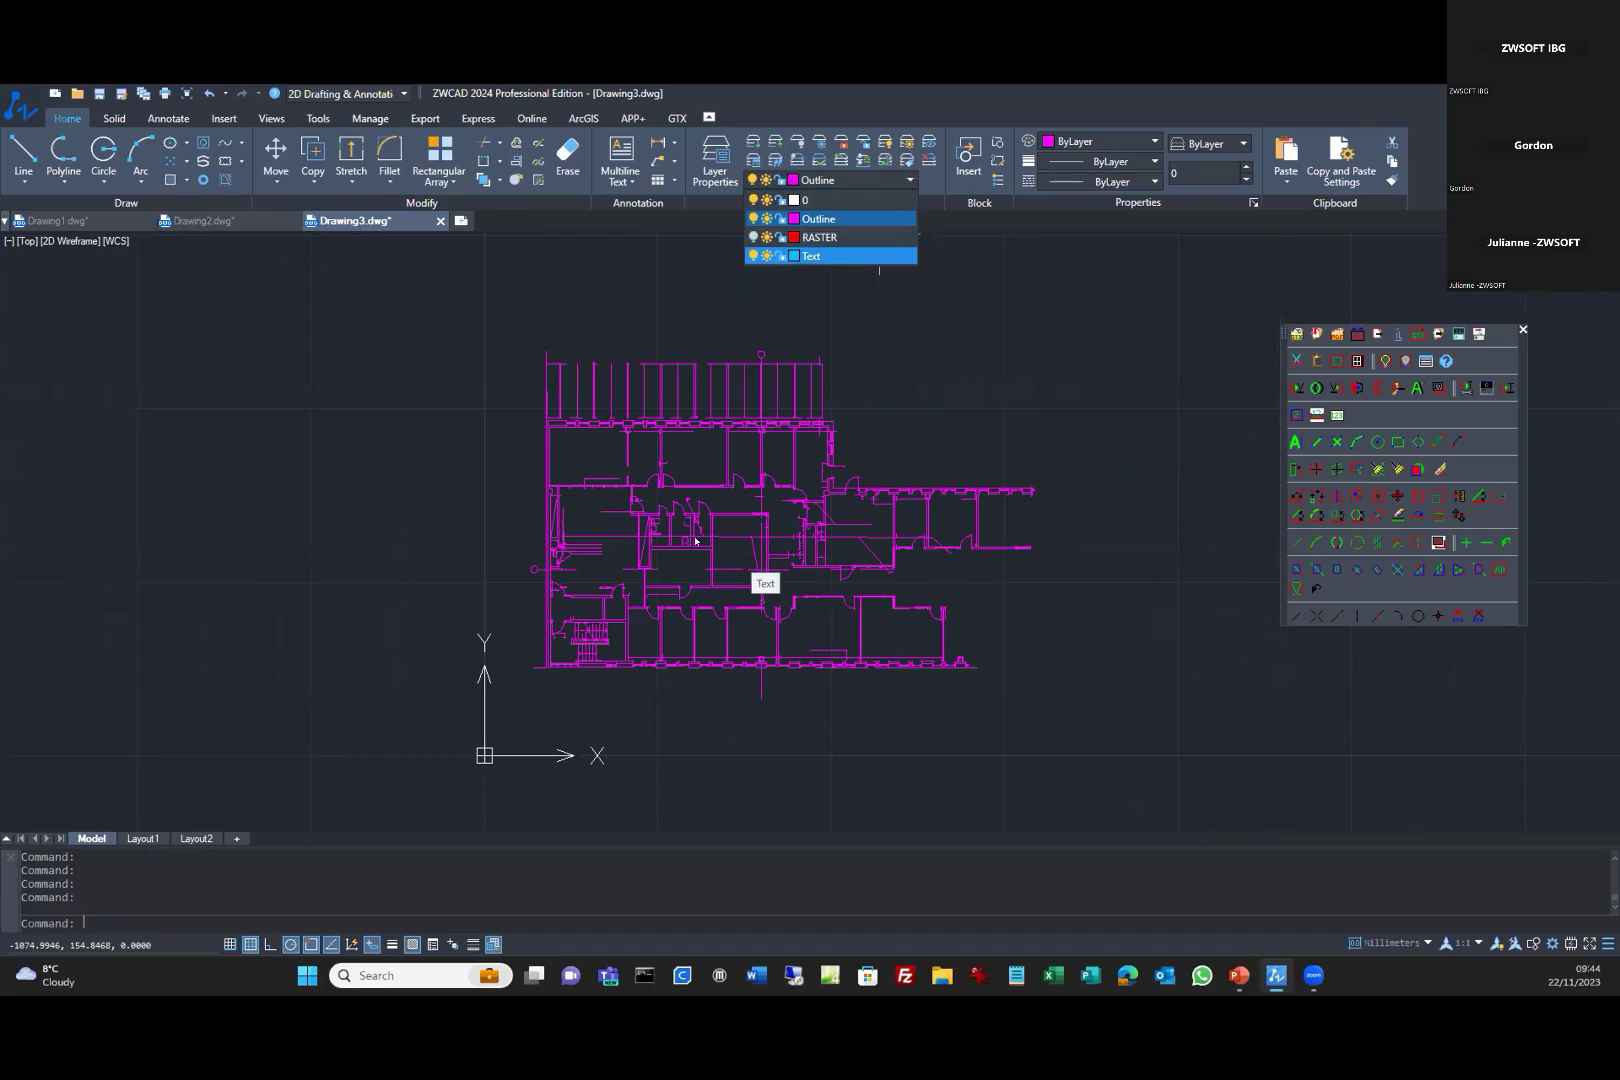
scroll(709, 561, up, 4)
scroll(709, 561, down, 2)
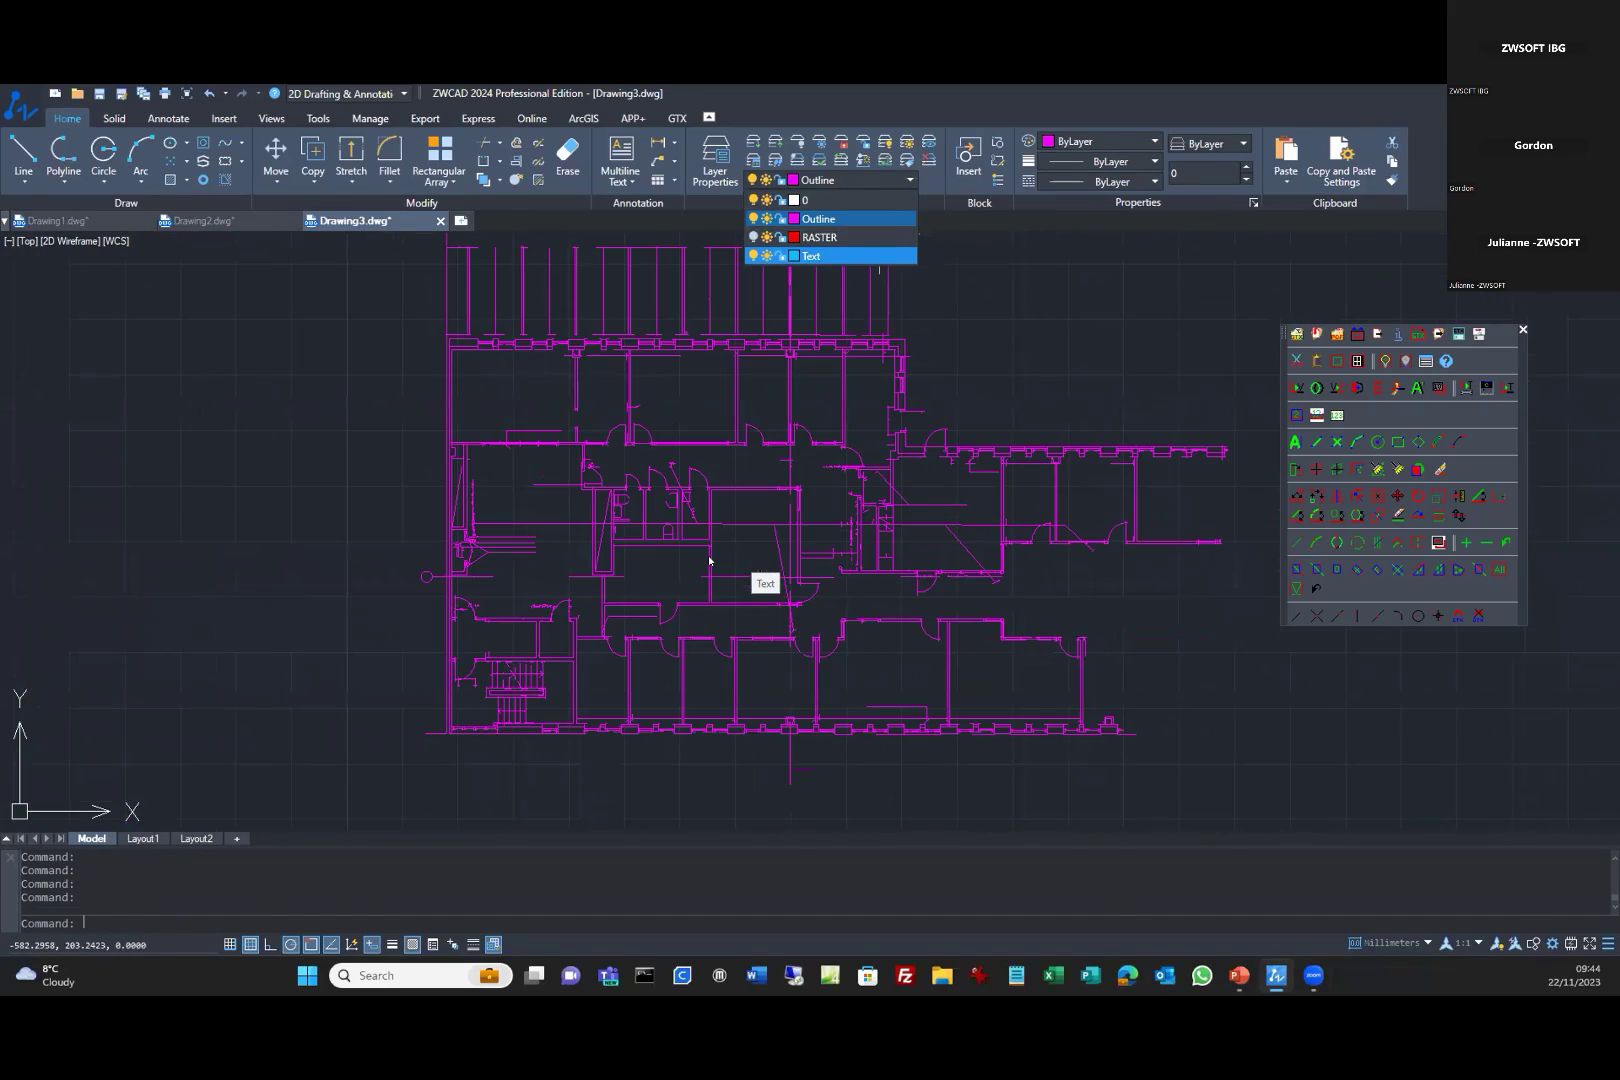
scroll(709, 561, down, 2)
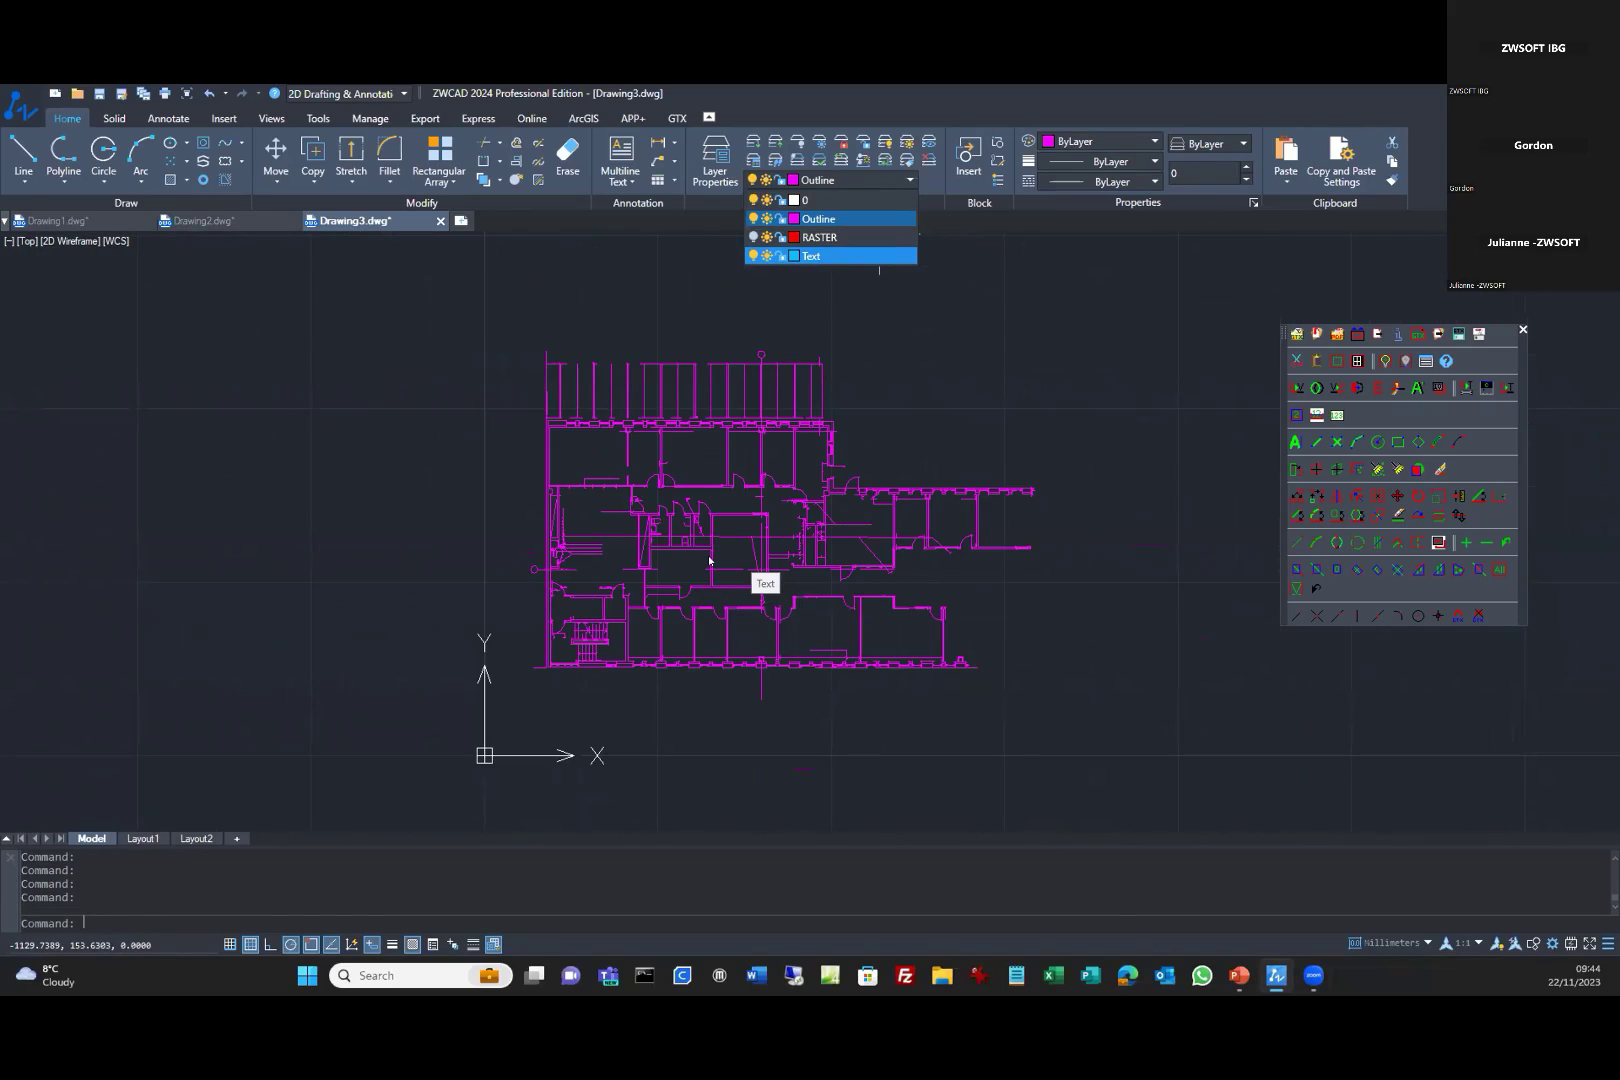
scroll(709, 561, up, 2)
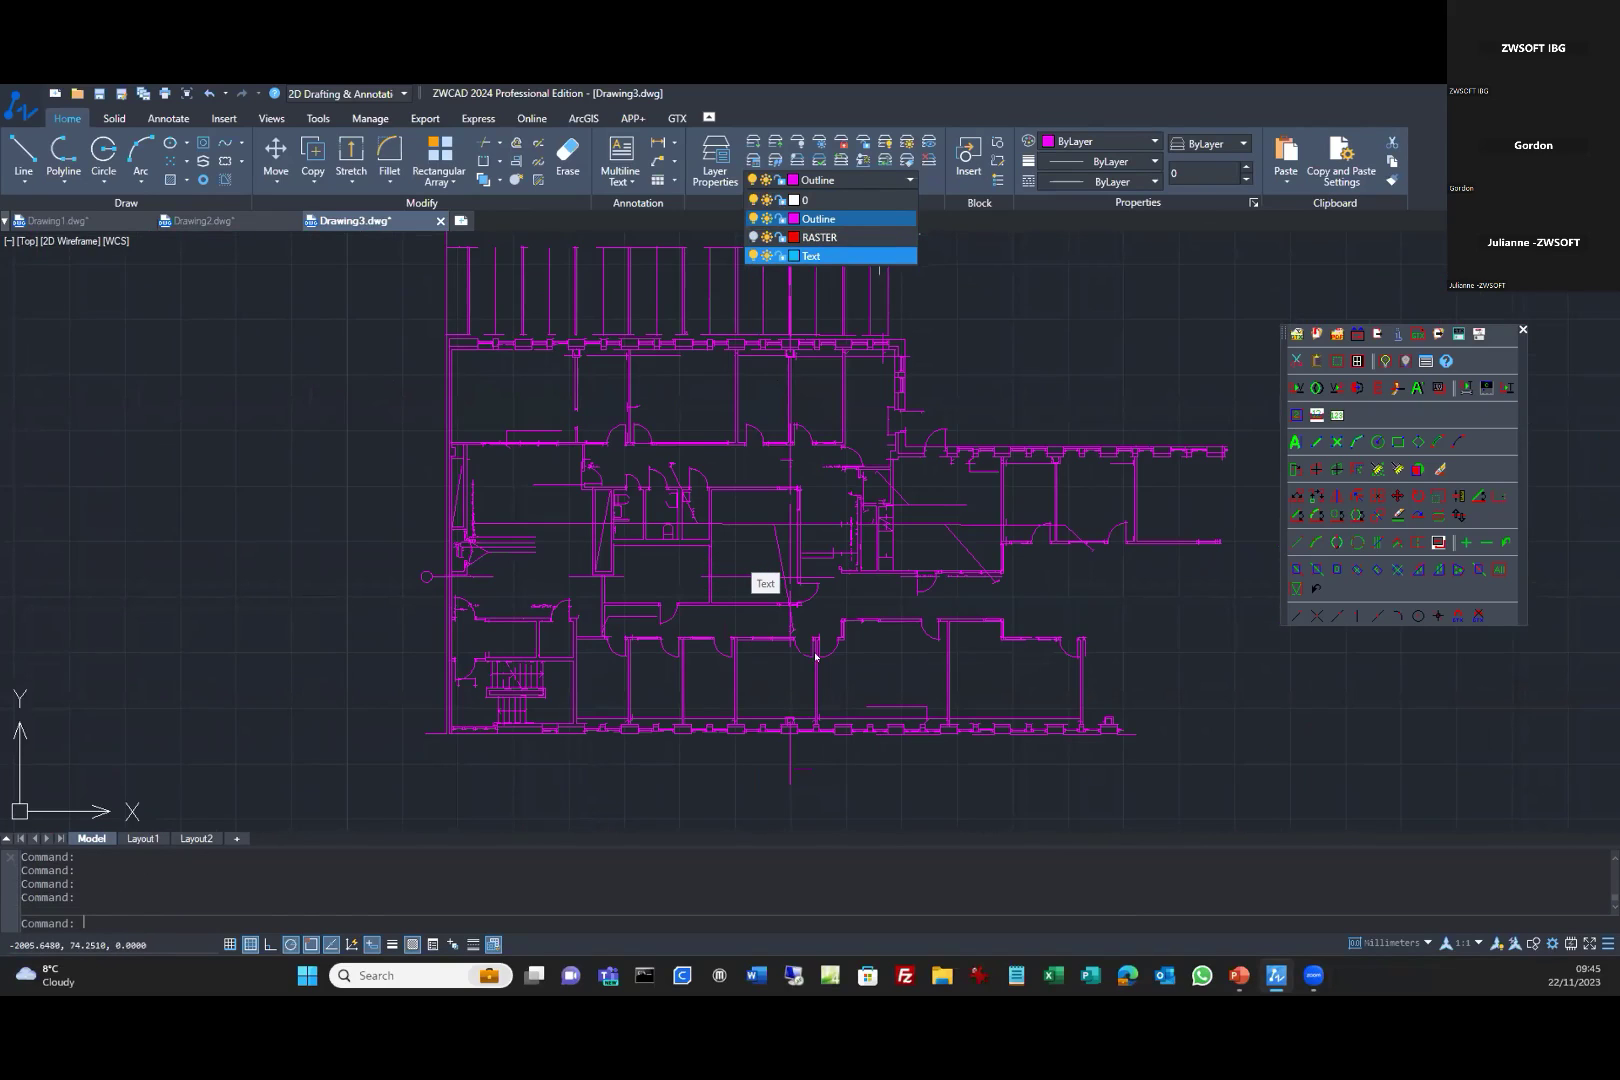
click(752, 237)
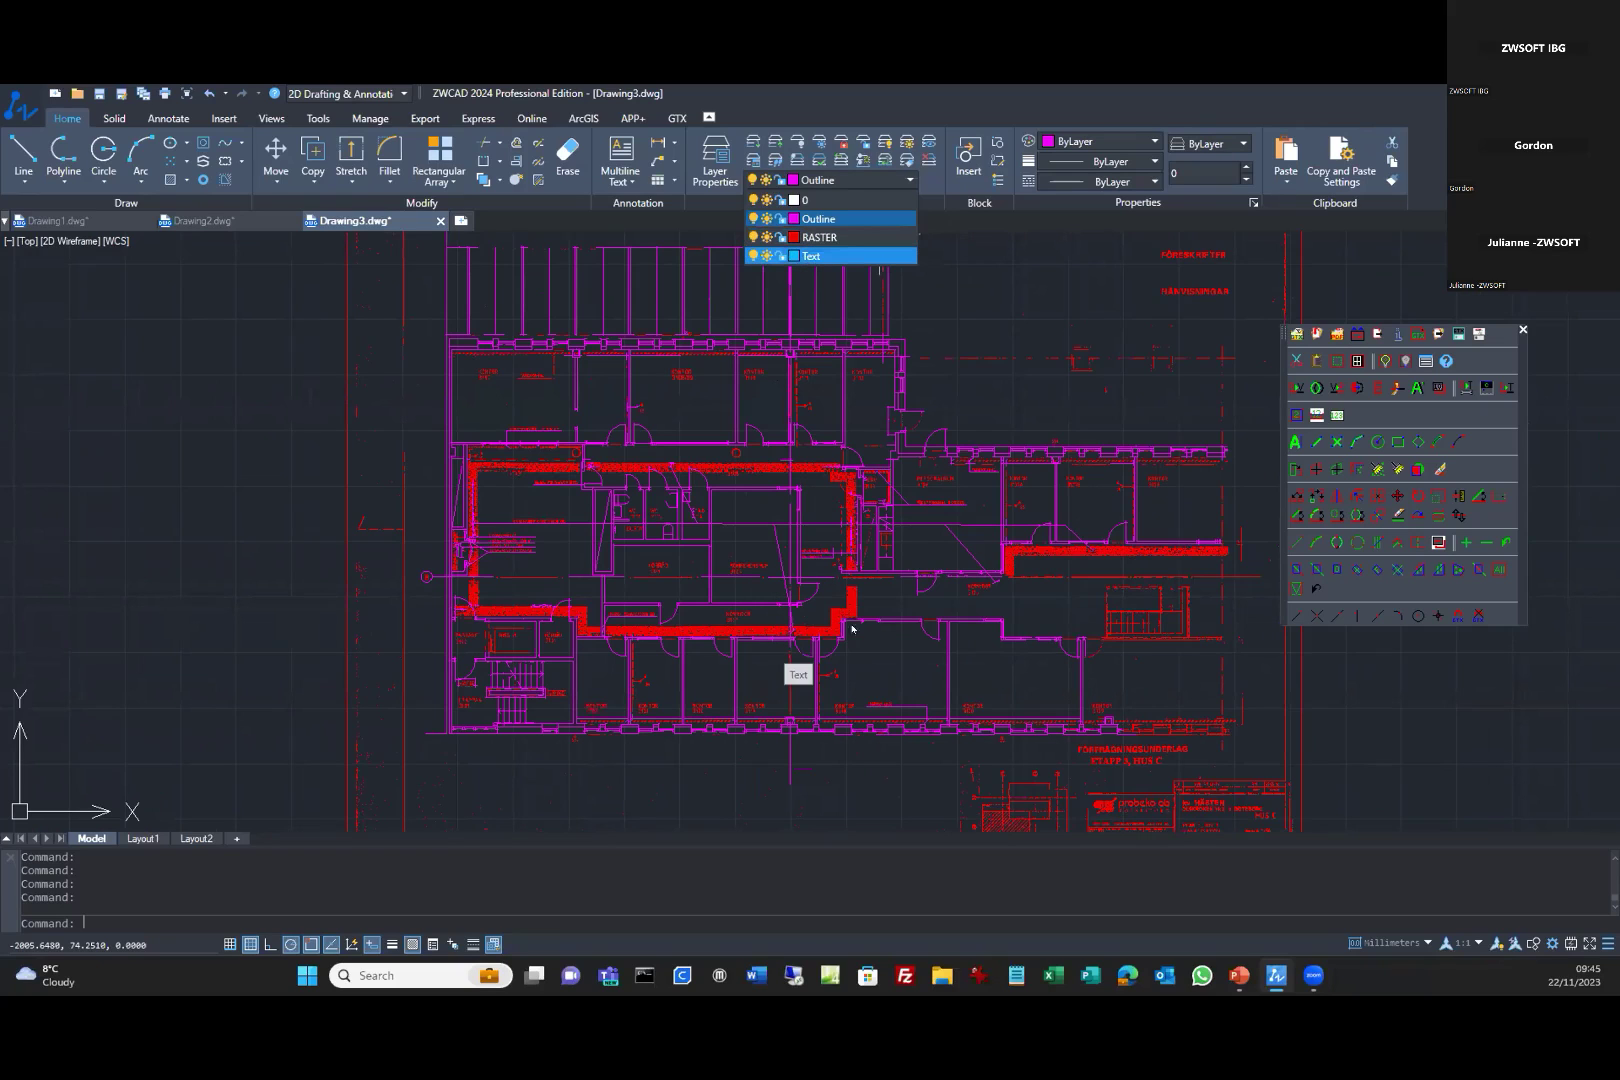
click(701, 419)
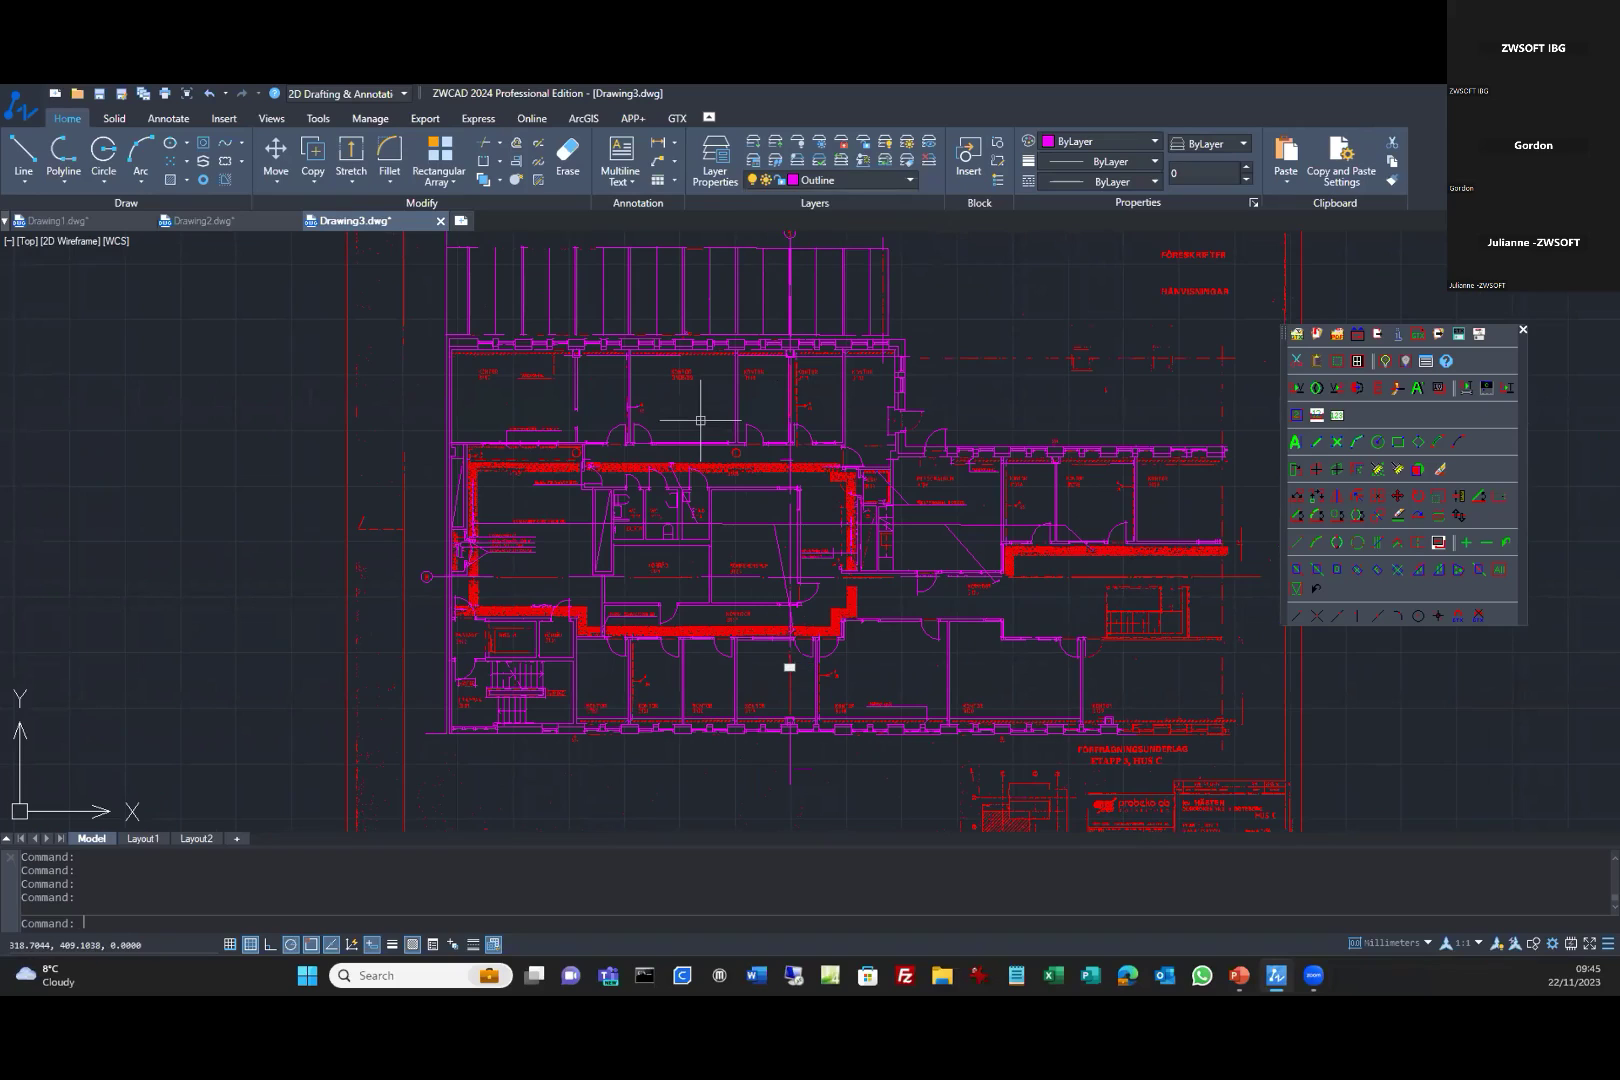
Make Text the current layer for the room labels around KONTOR 3108/09.
click(908, 181)
click(820, 254)
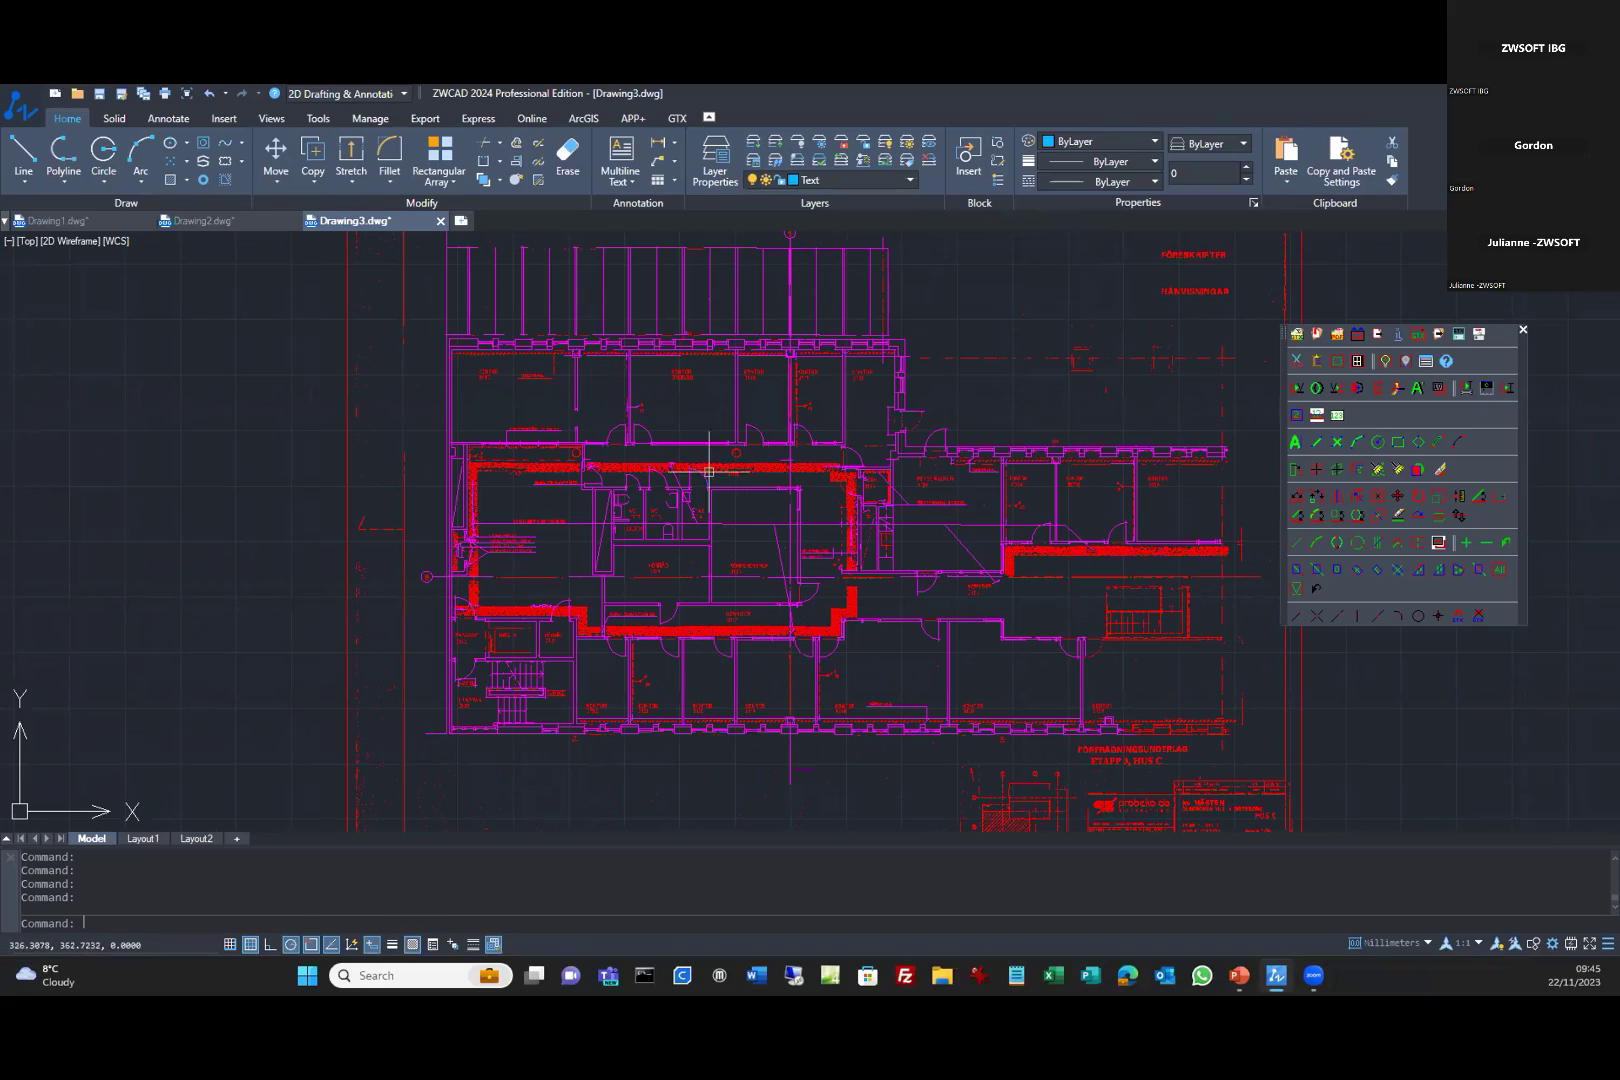
scroll(683, 375, up, 6)
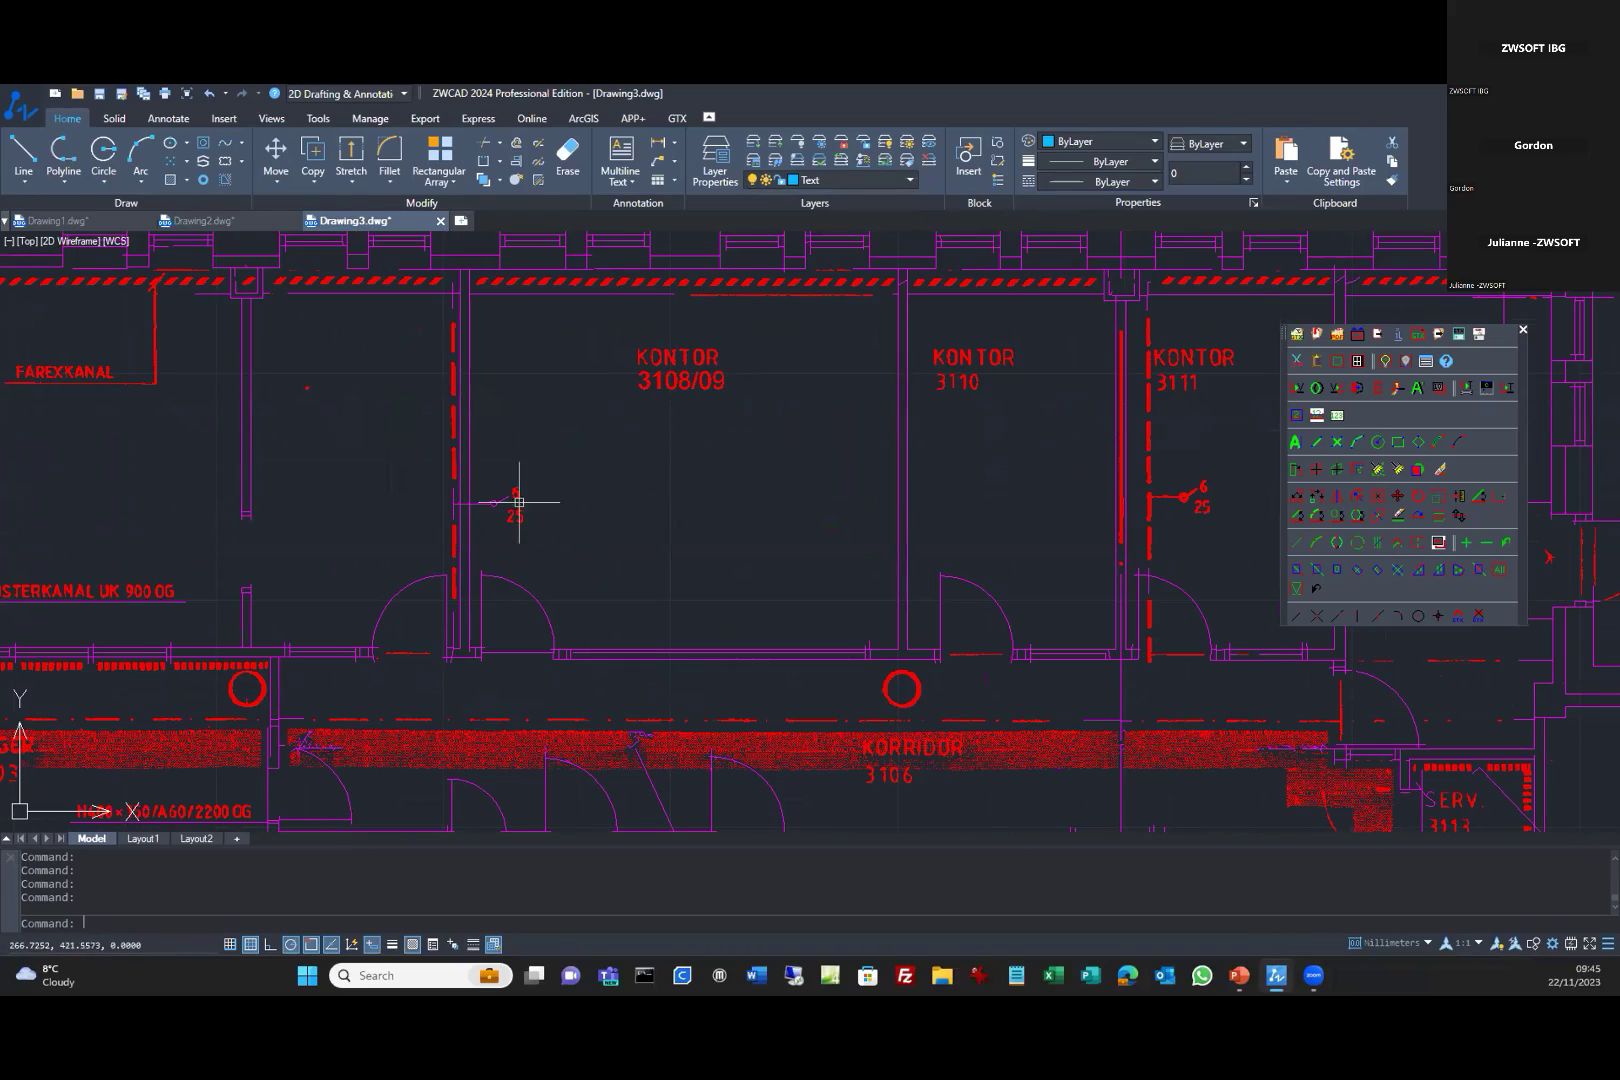
In the text configuration's output settings, add a text size of 2.5 and turn off Save Raster.
click(1464, 387)
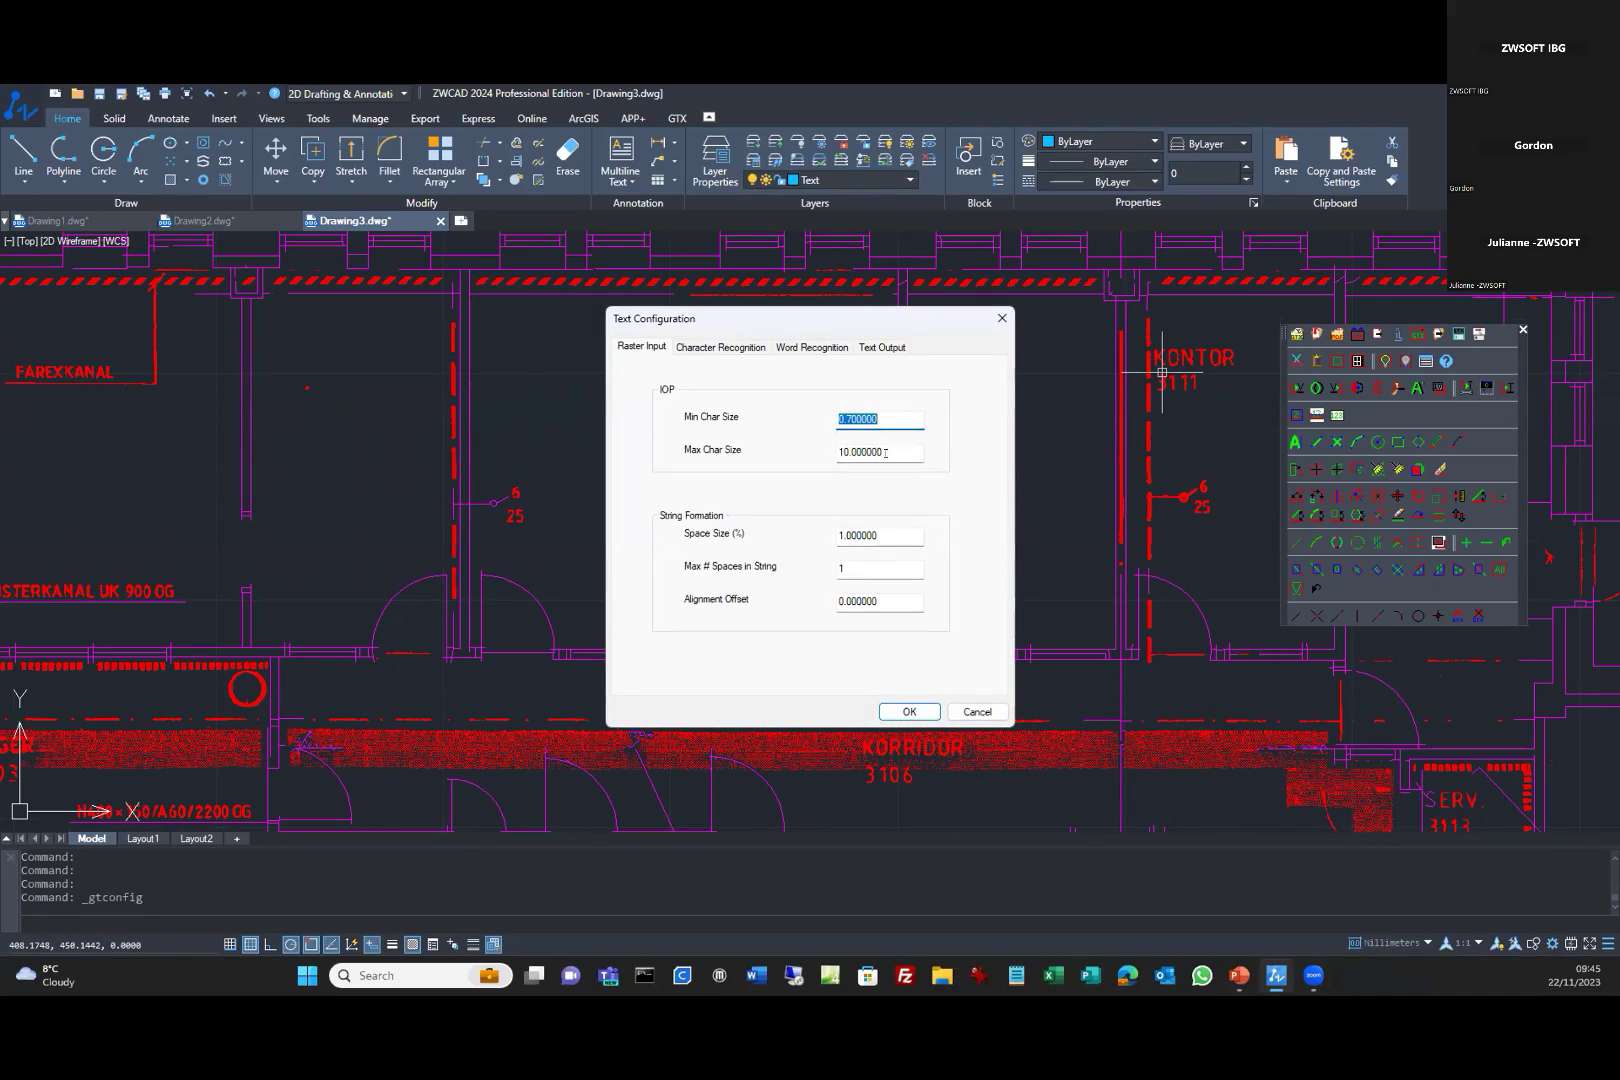
click(884, 345)
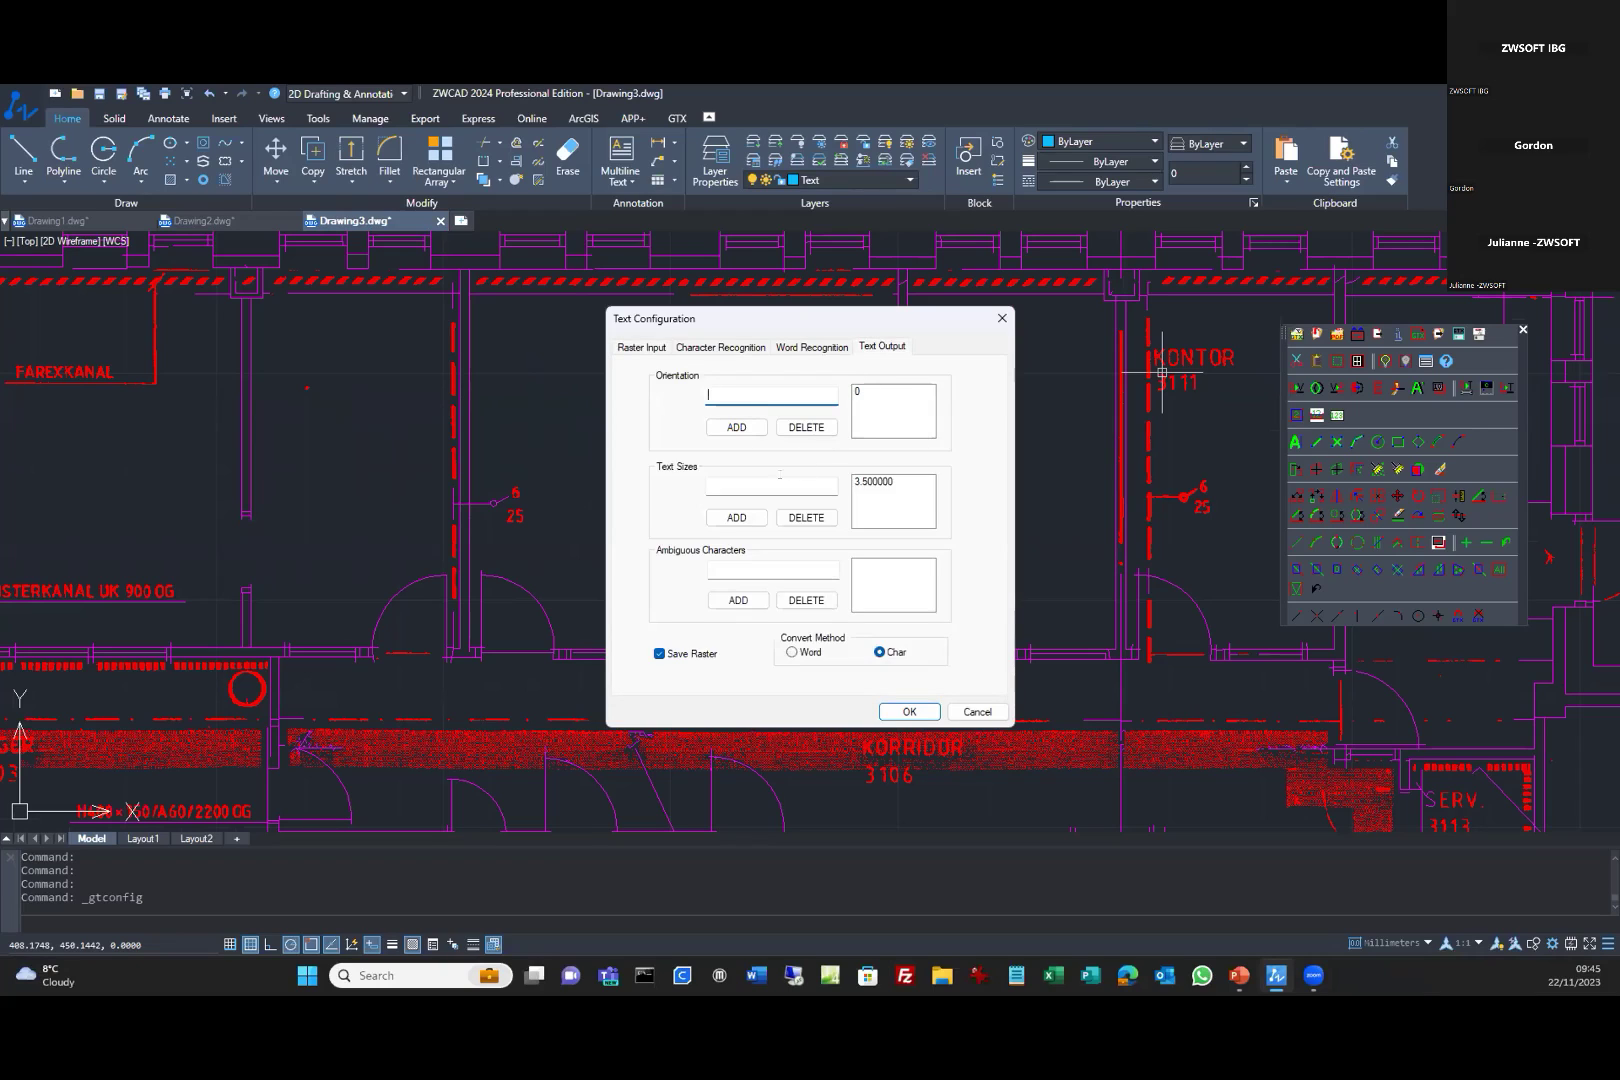
click(778, 478)
text(2.5)
click(736, 516)
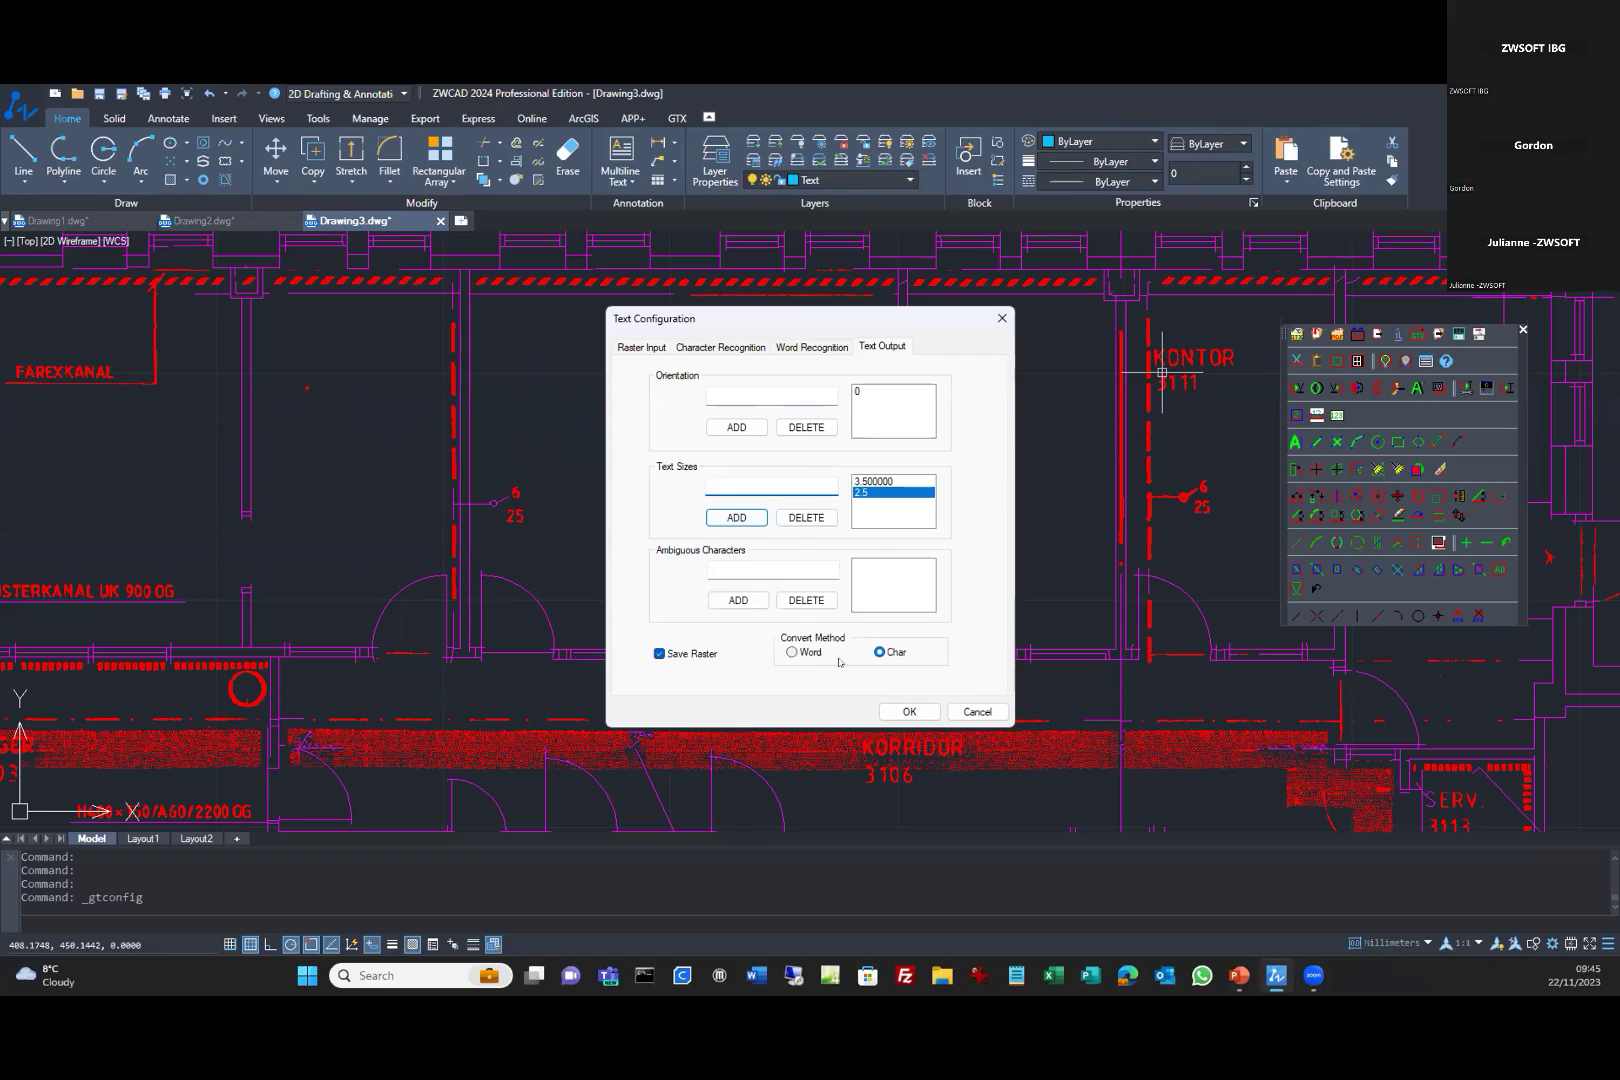
click(660, 654)
Load the character recognition file cadq.icr from GTX Demo Drawings\Architectural, keep the auto-convert threshold at 100 and apply the text configuration.
click(737, 349)
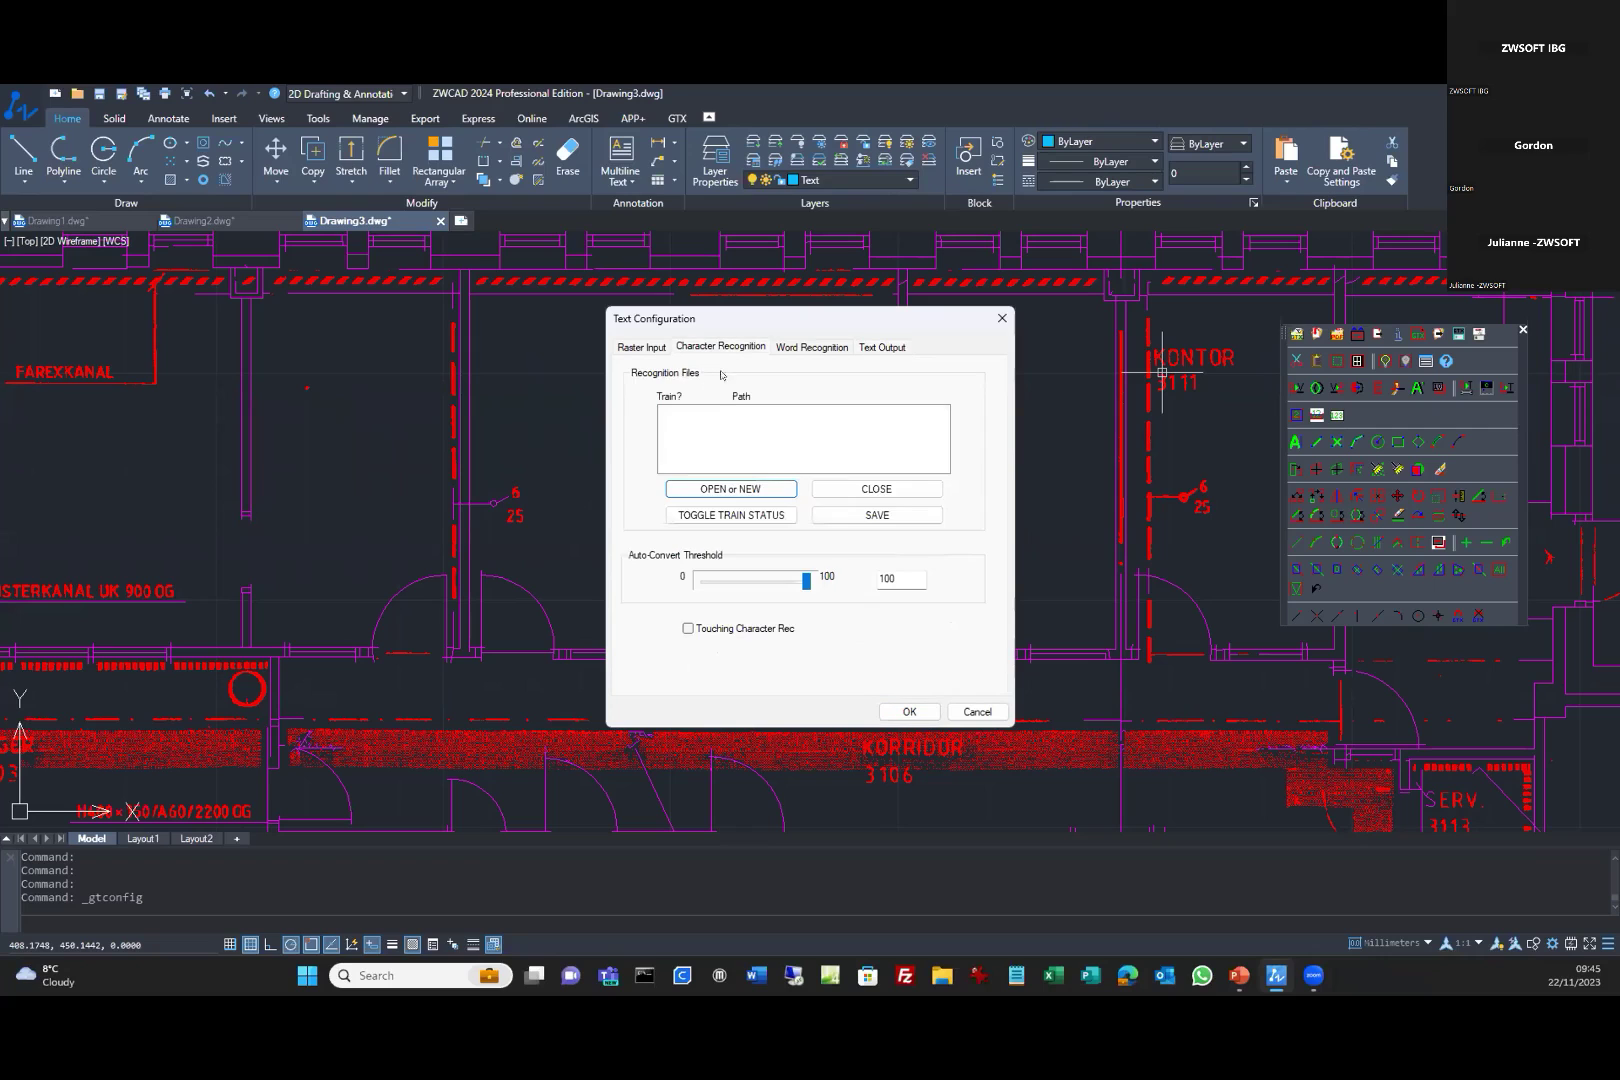
click(733, 494)
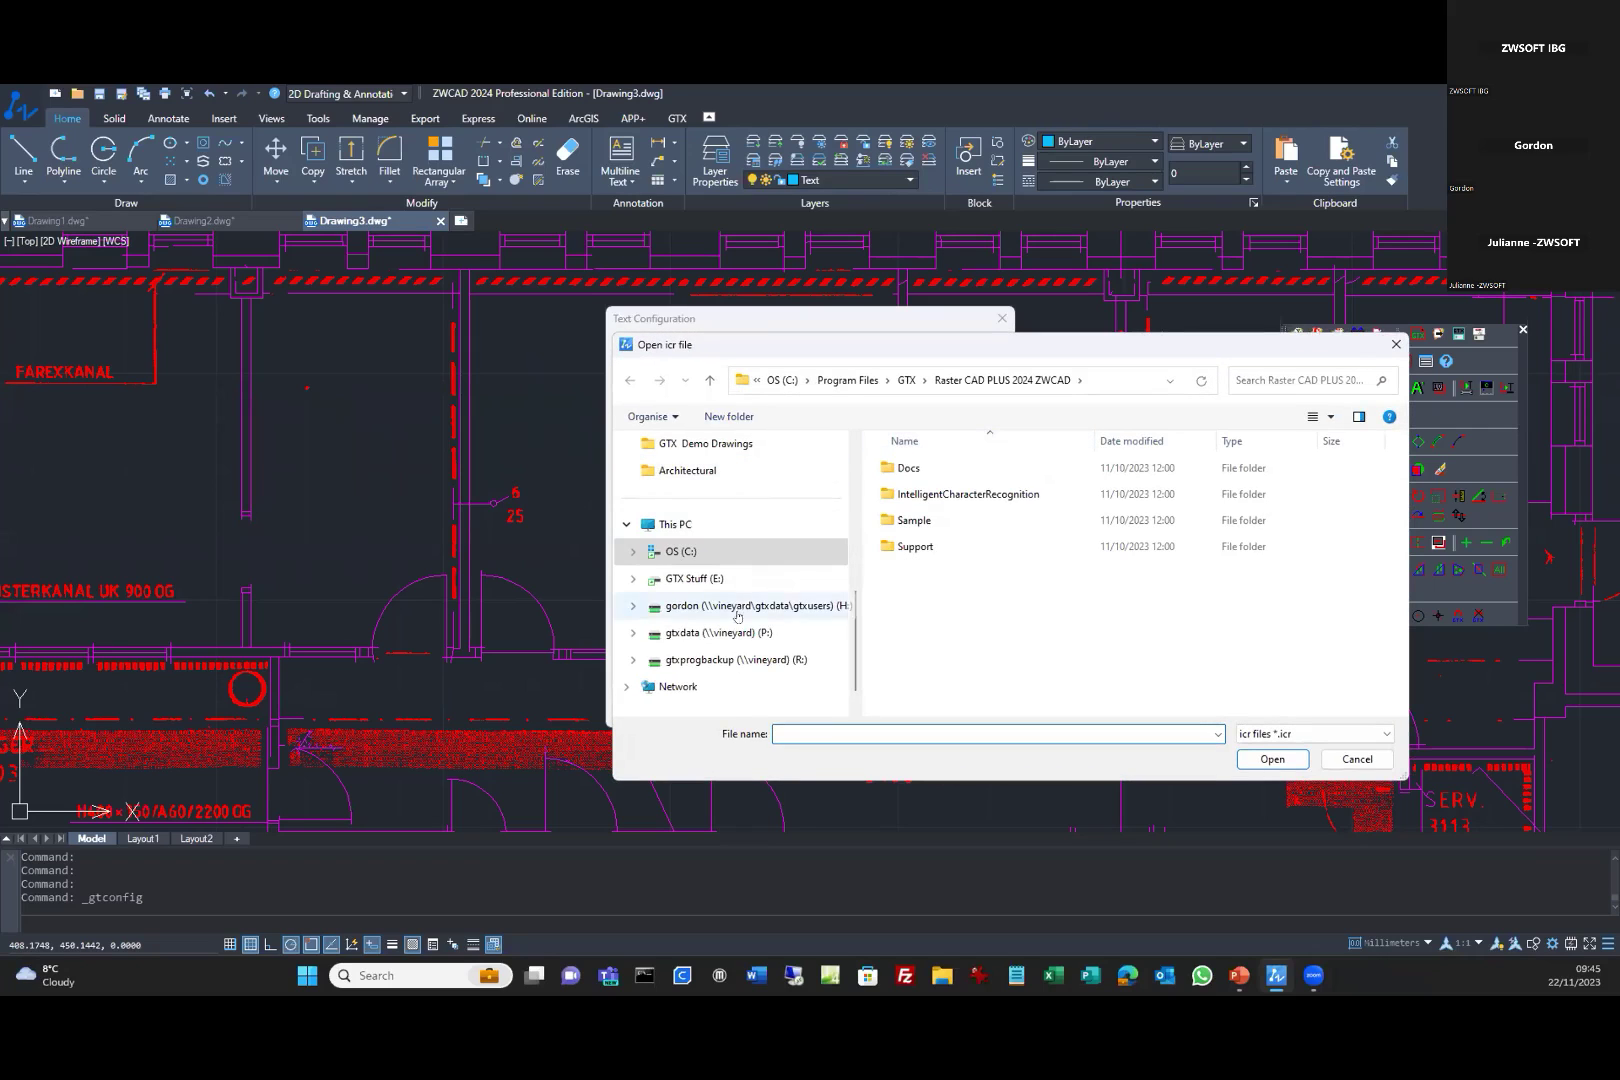
click(706, 580)
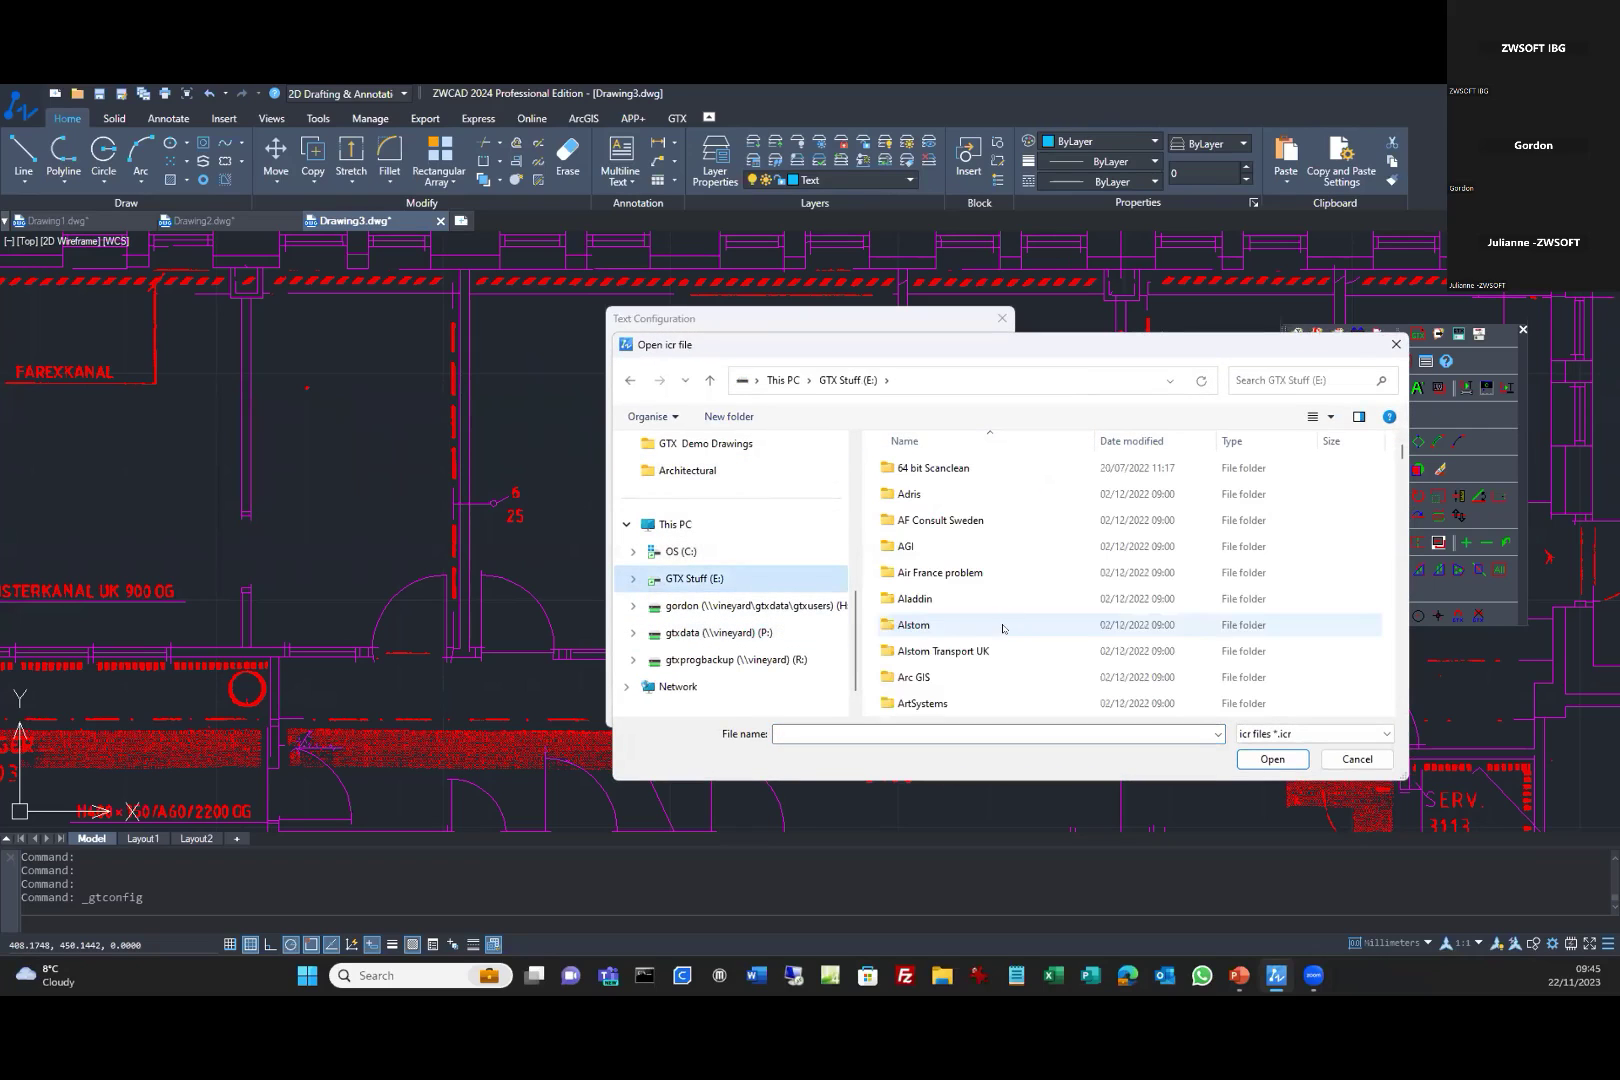
scroll(1000, 620, down, 3)
click(960, 543)
double_click(960, 569)
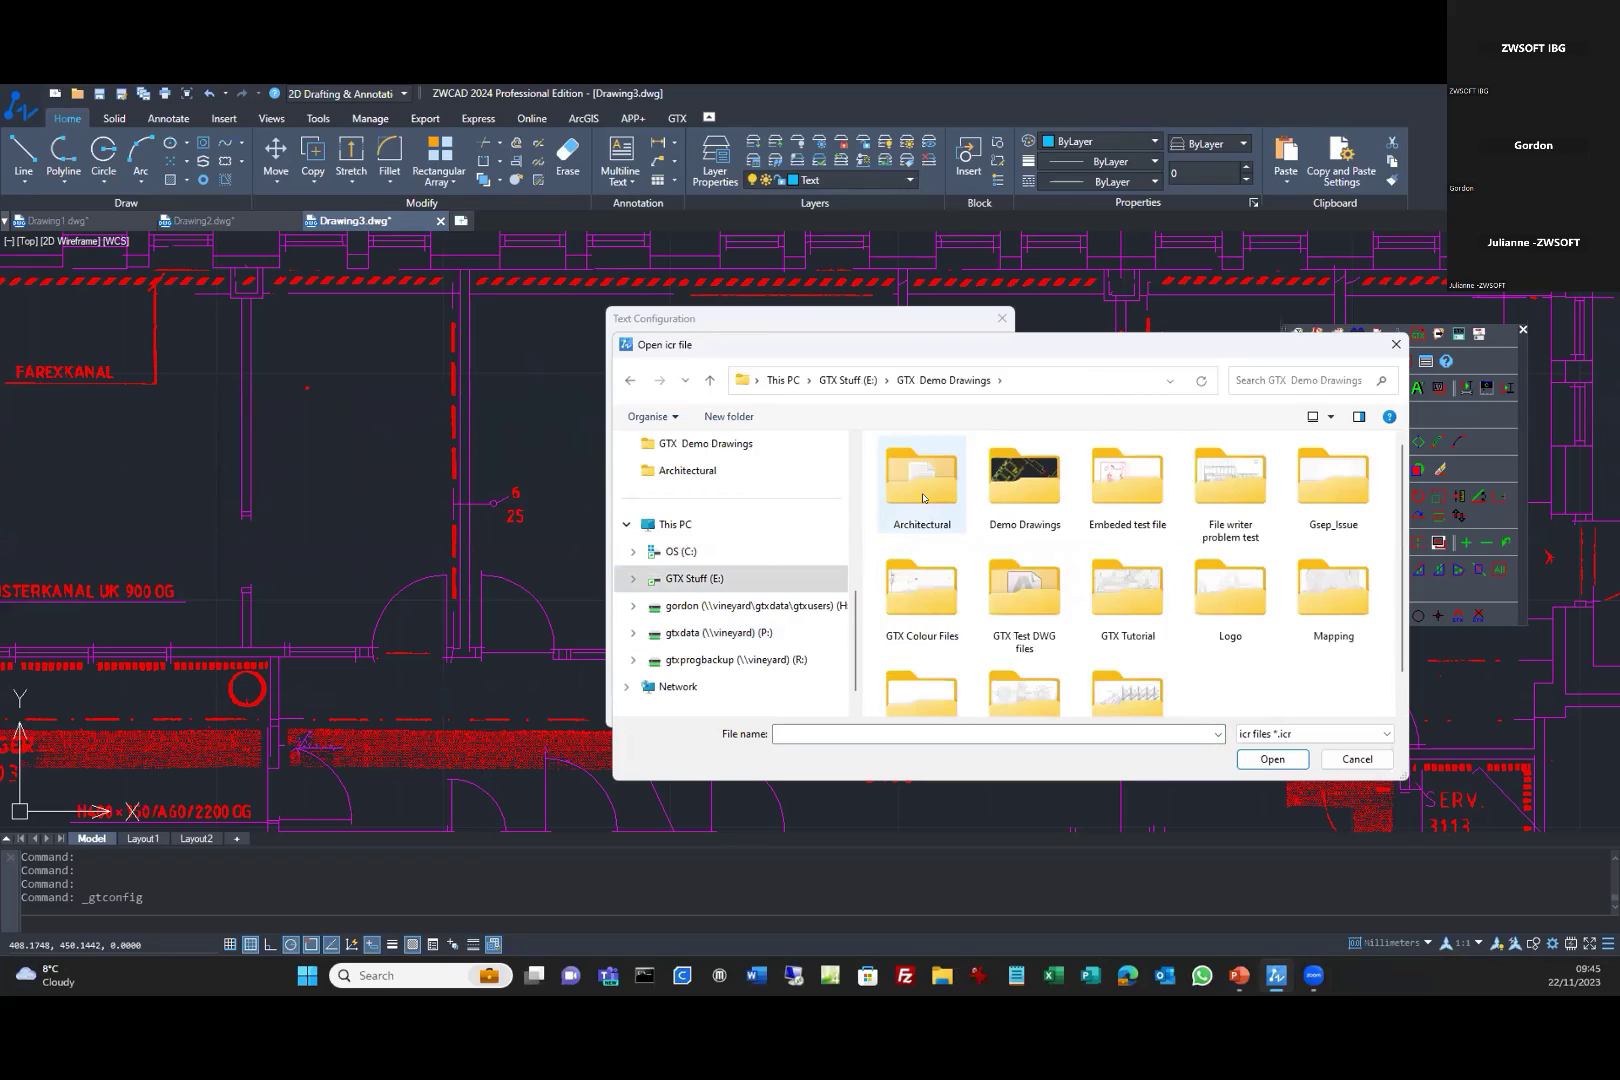
double_click(920, 488)
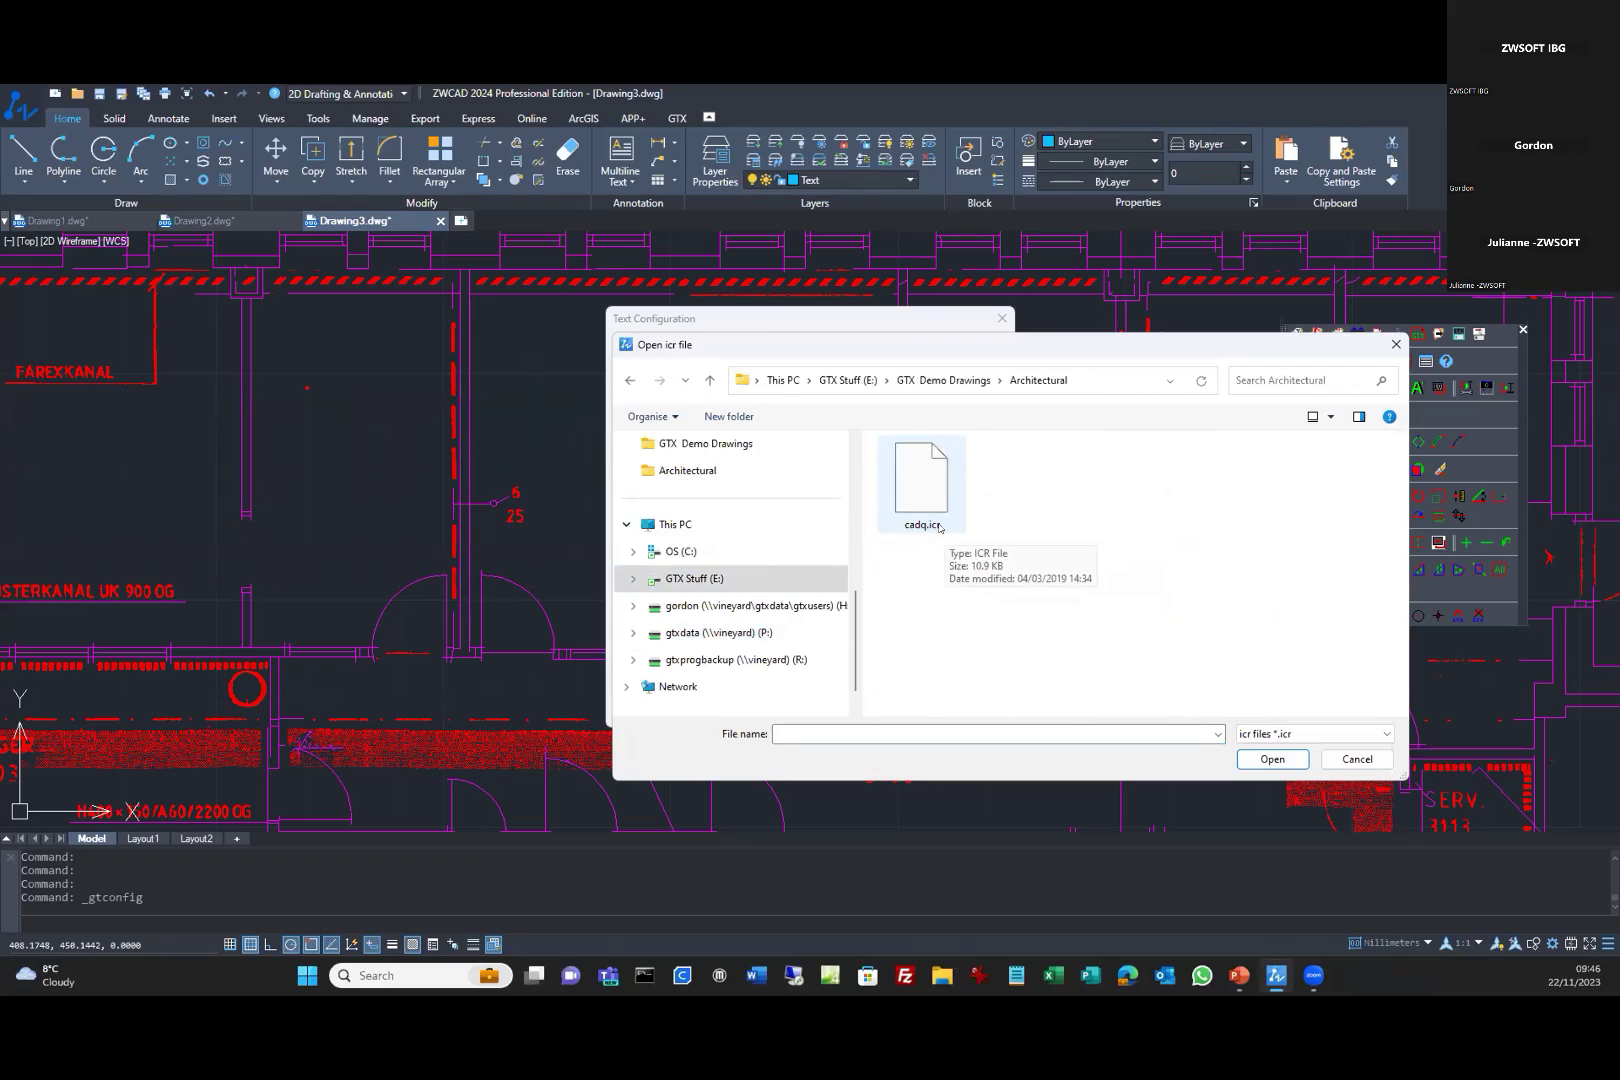
click(938, 525)
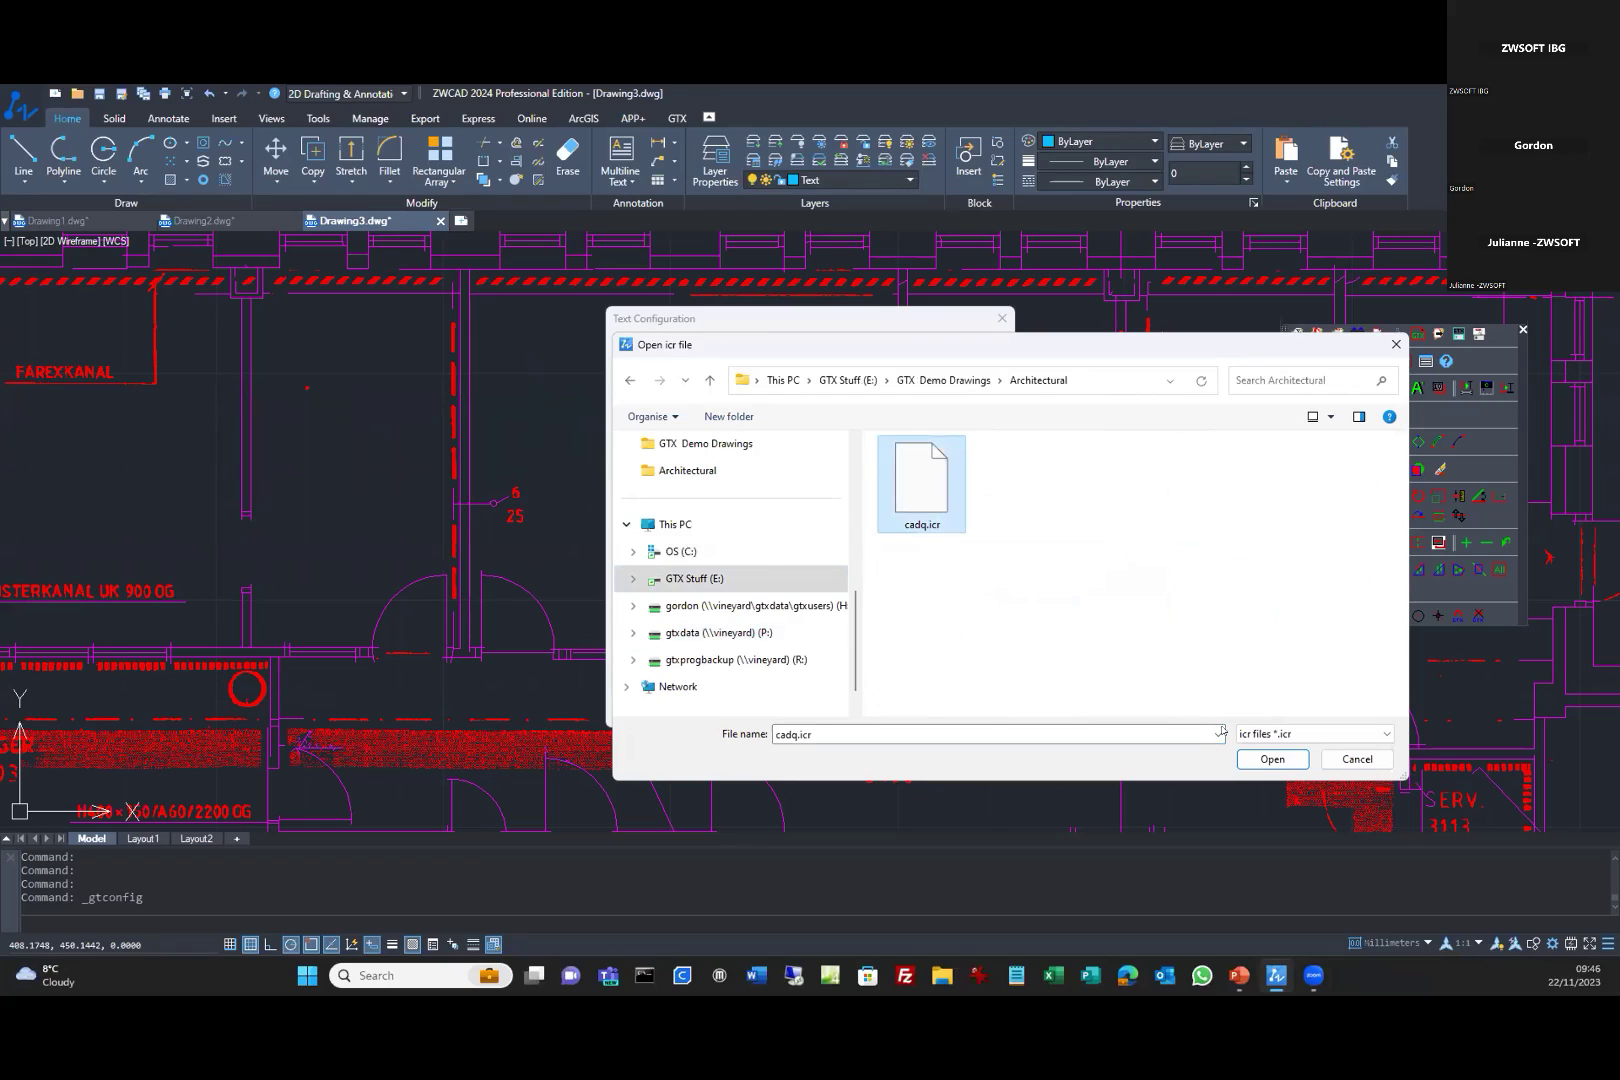
click(1272, 759)
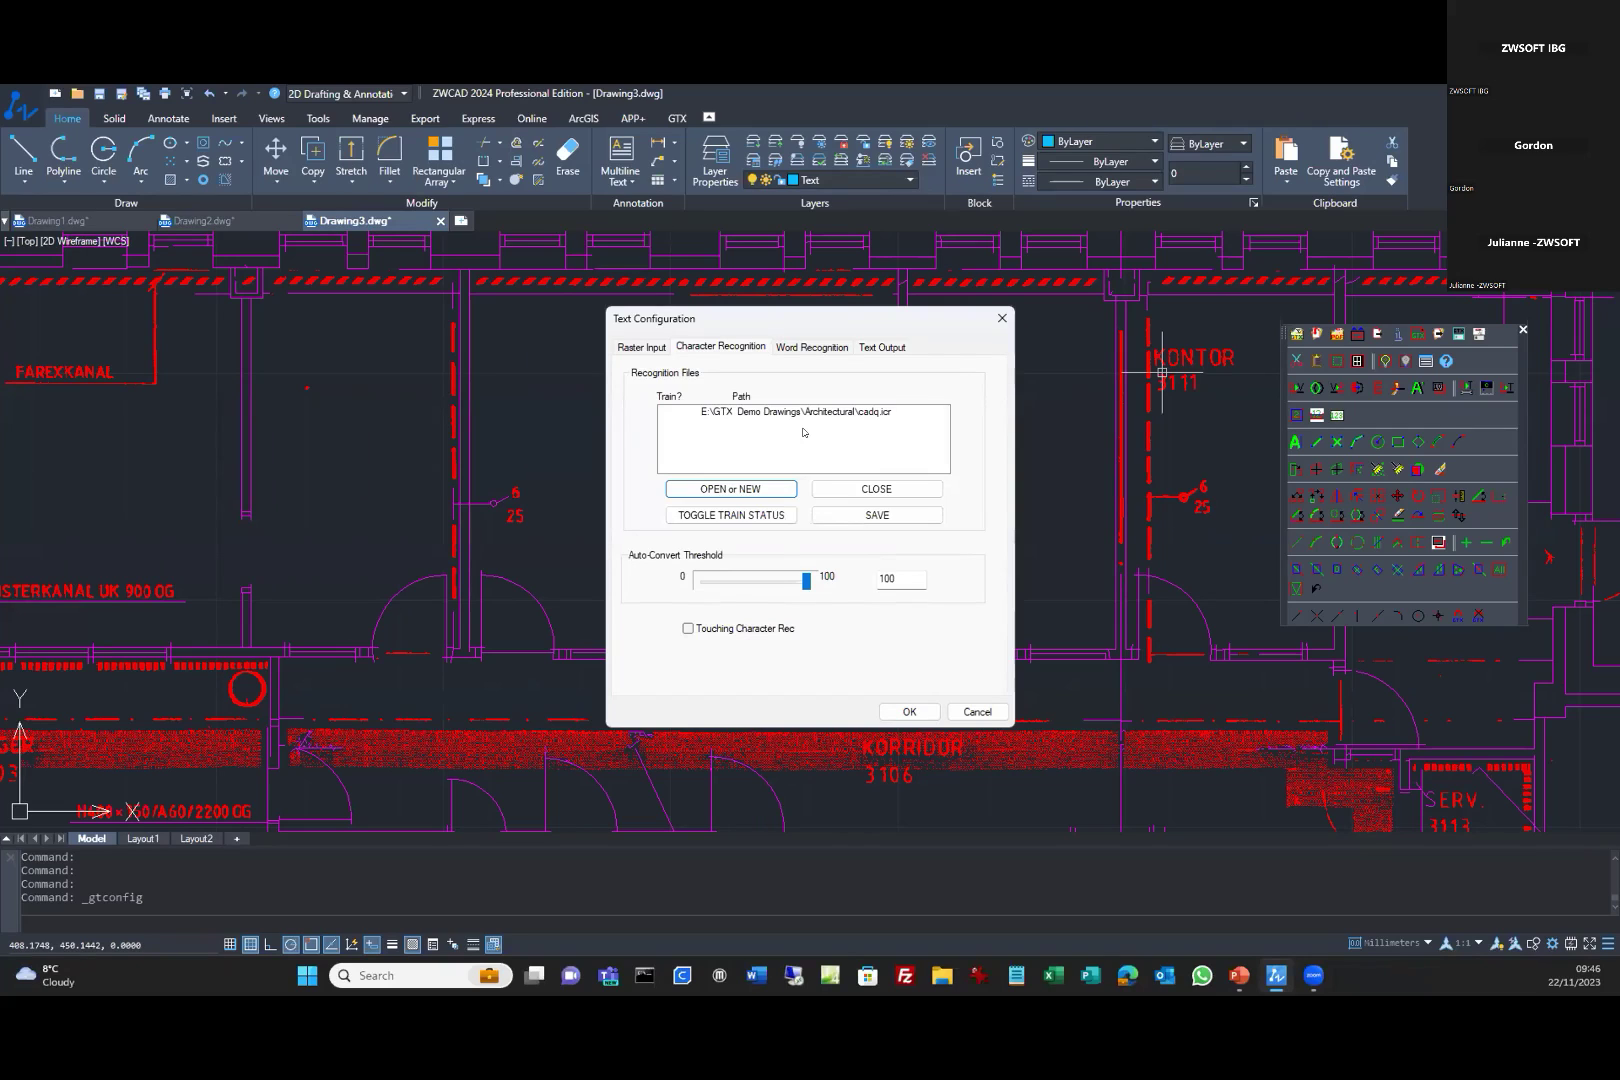
double_click(901, 577)
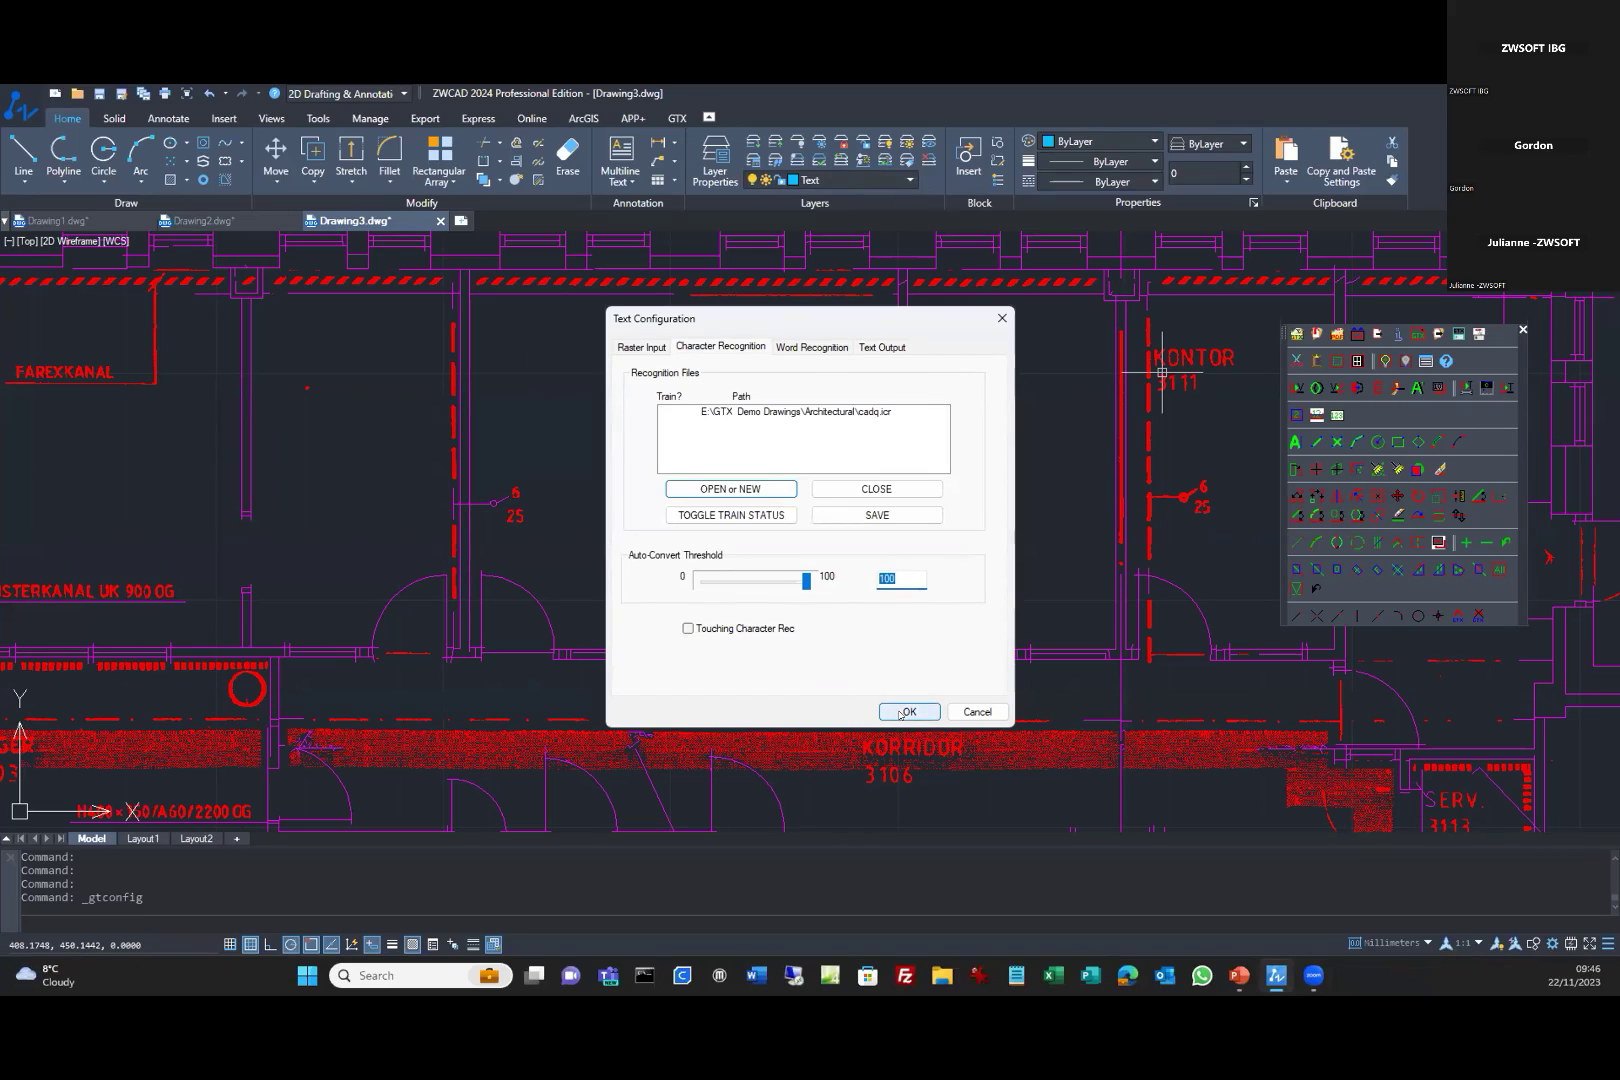
click(903, 712)
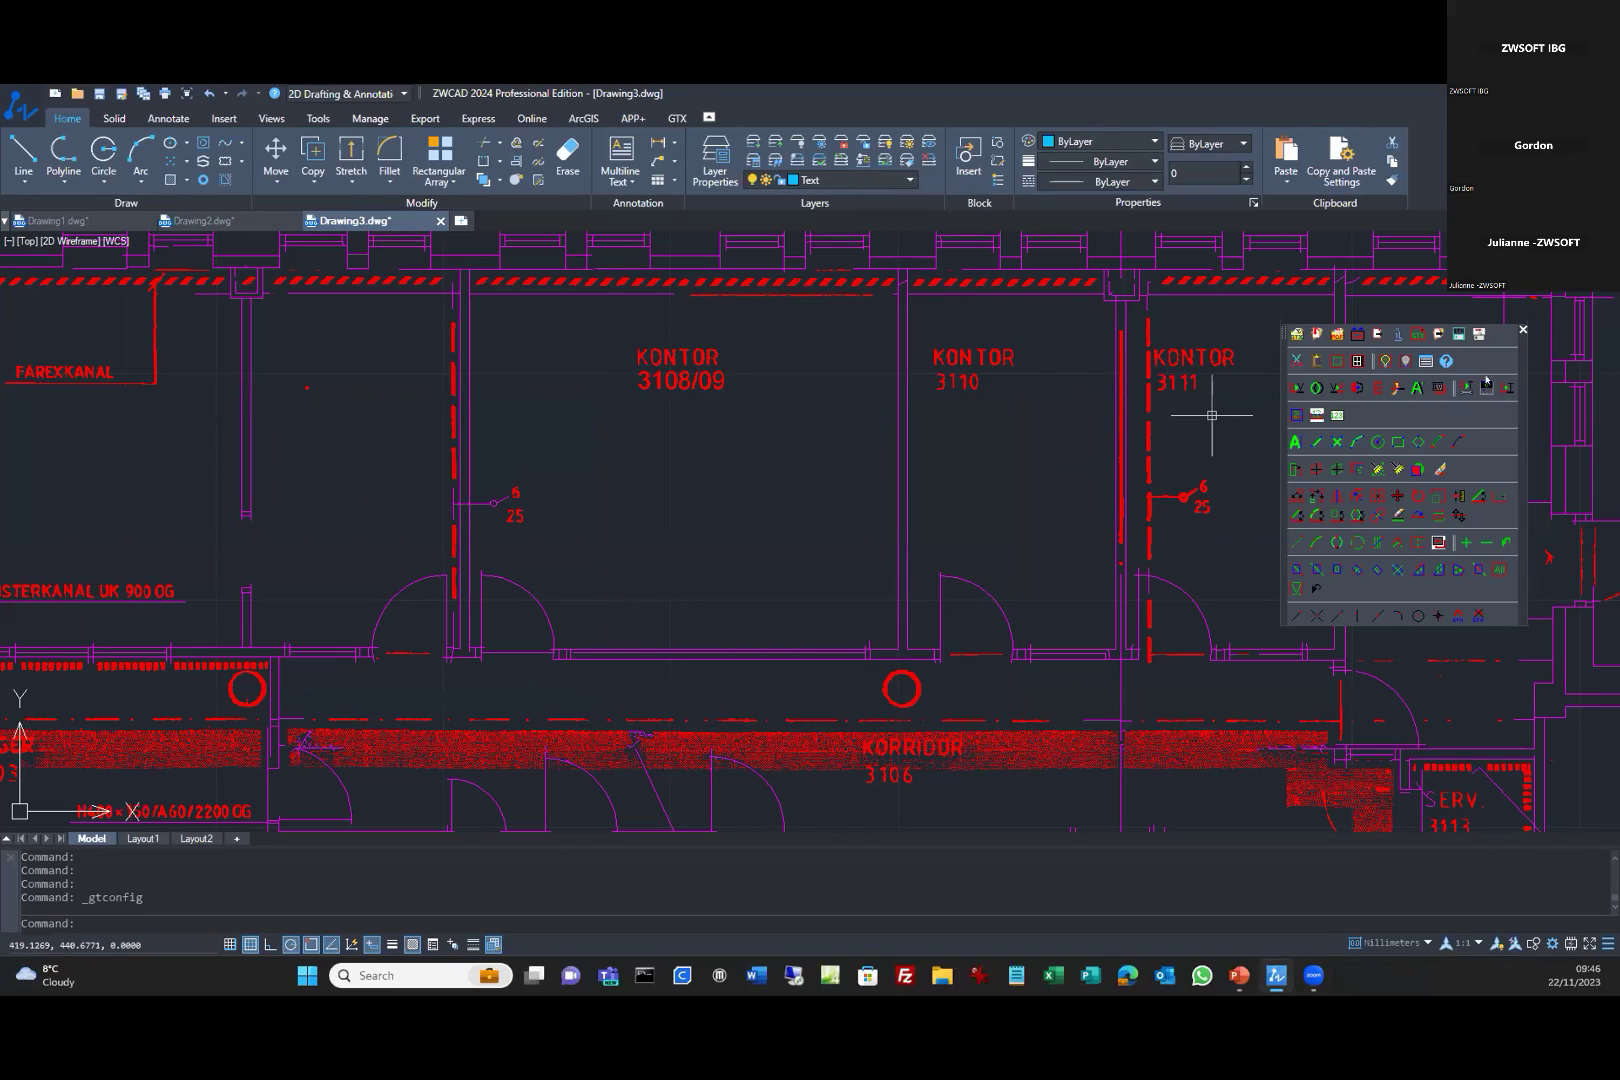
Start raster text conversion and select the labels in KONTOR 3108/09 using an Inside window.
click(1505, 389)
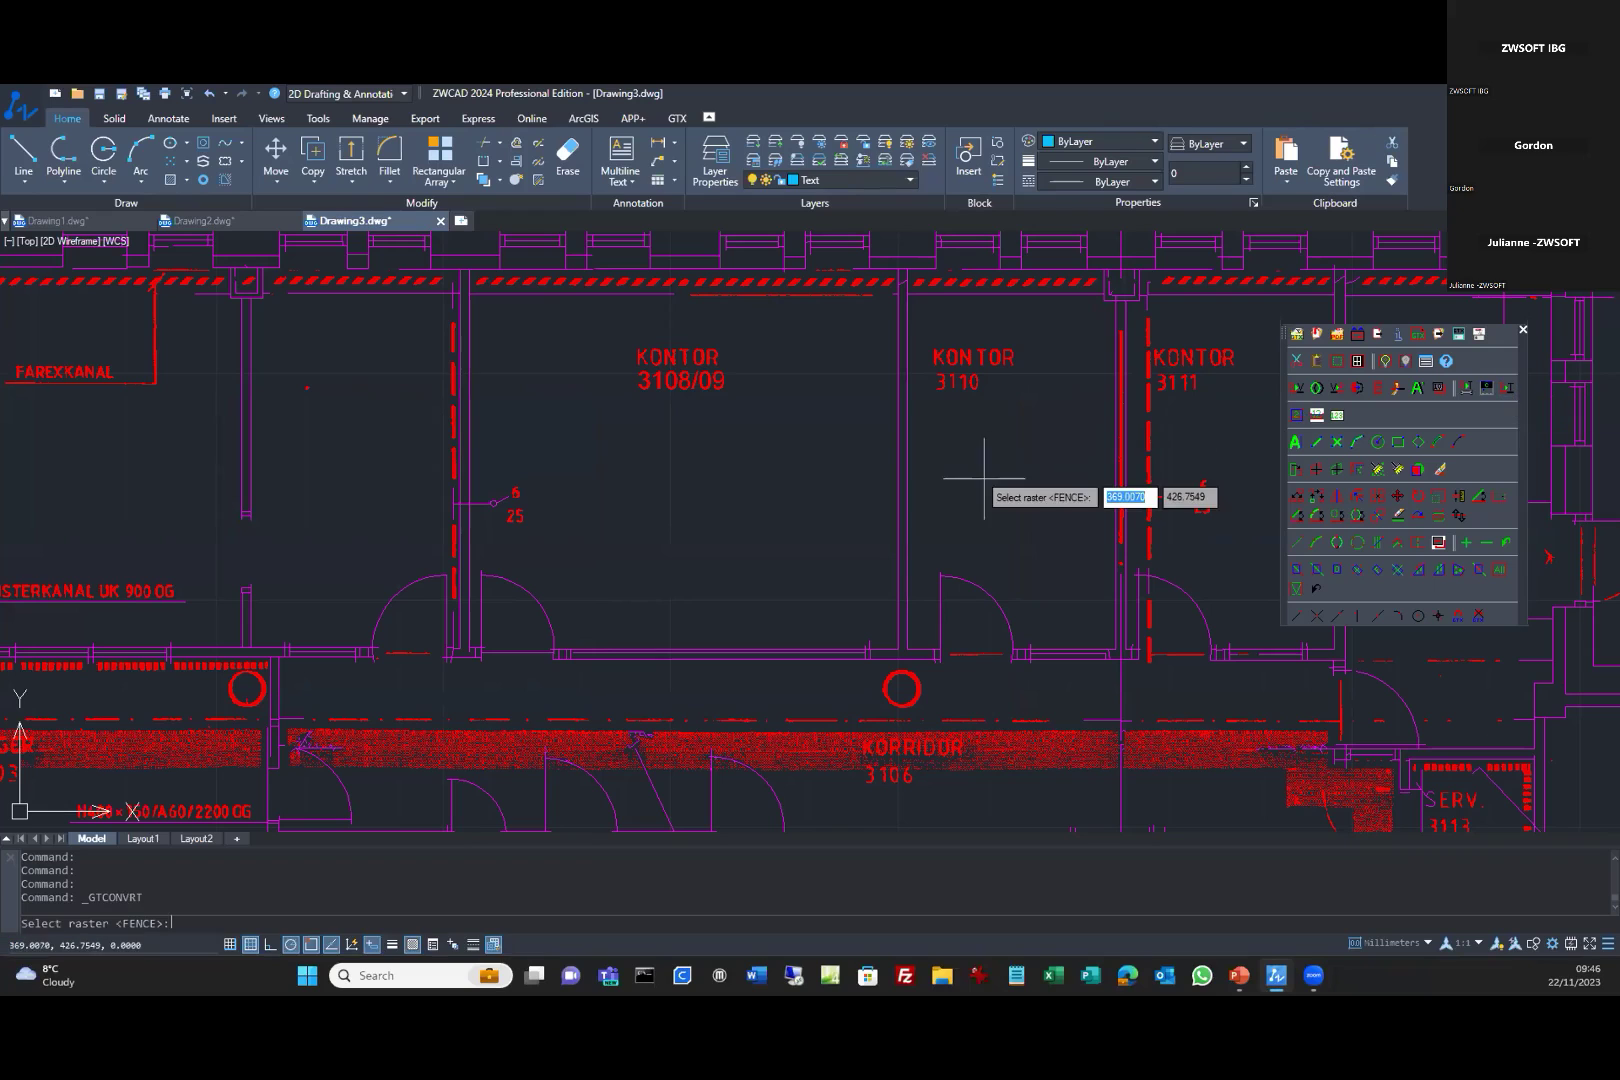
click(1338, 569)
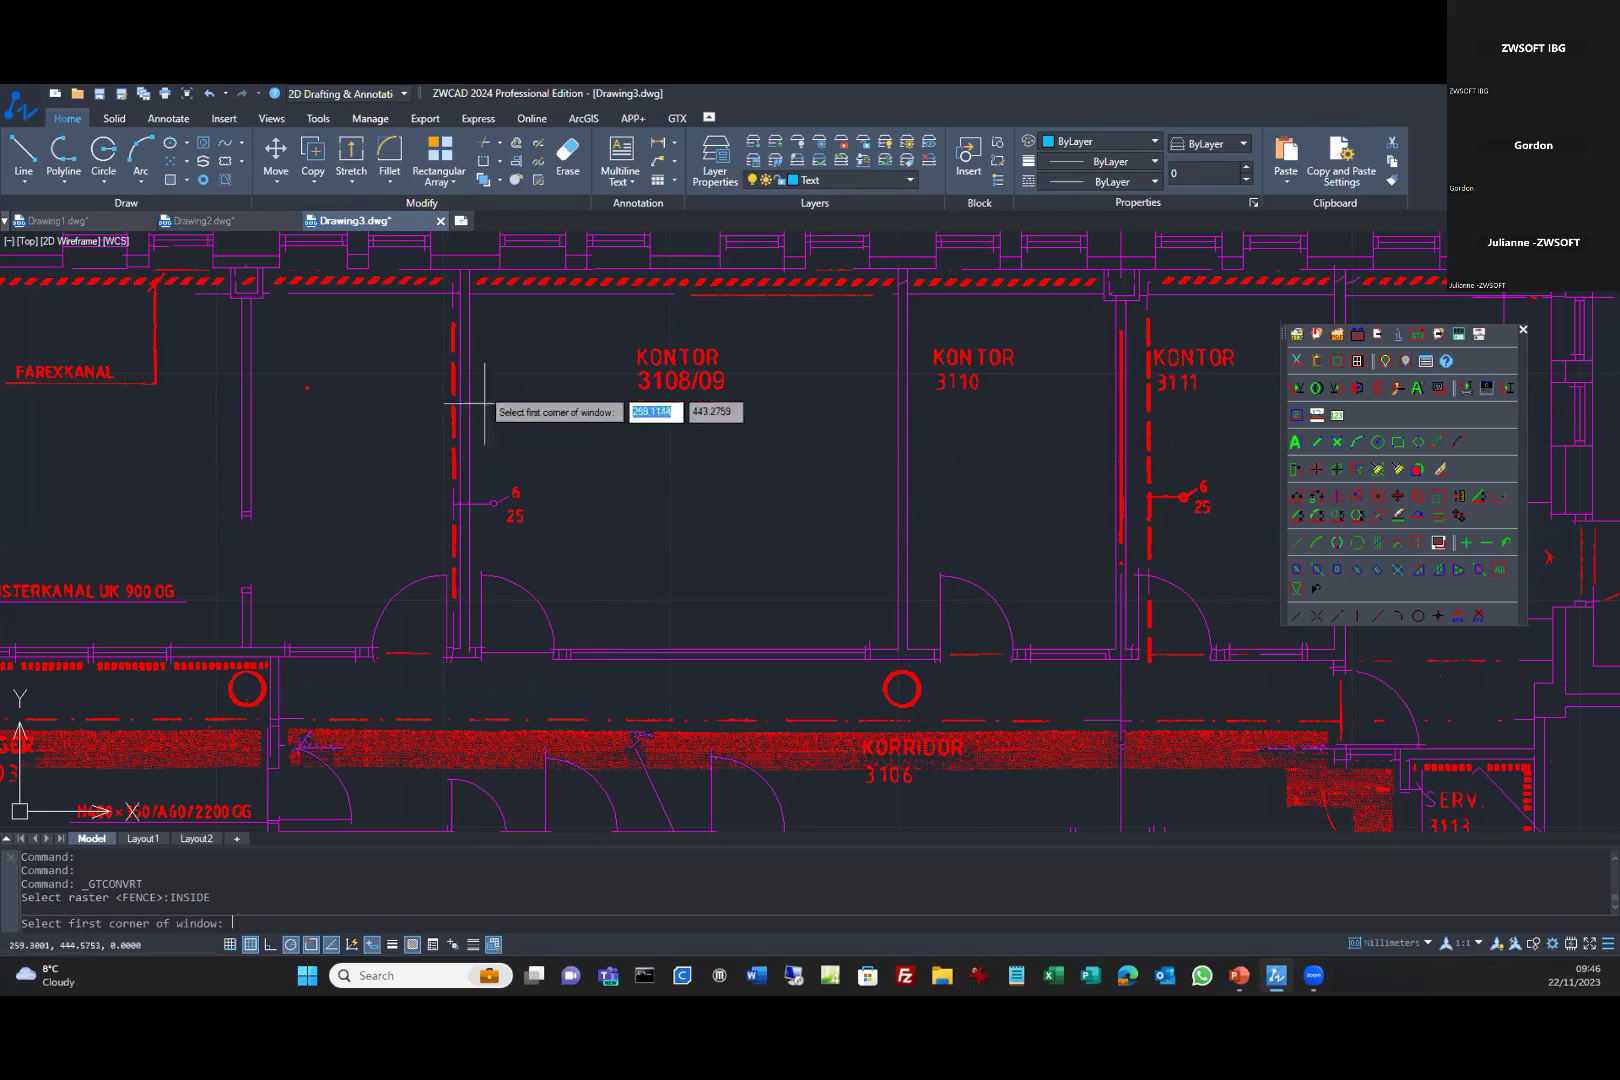
click(486, 327)
click(786, 558)
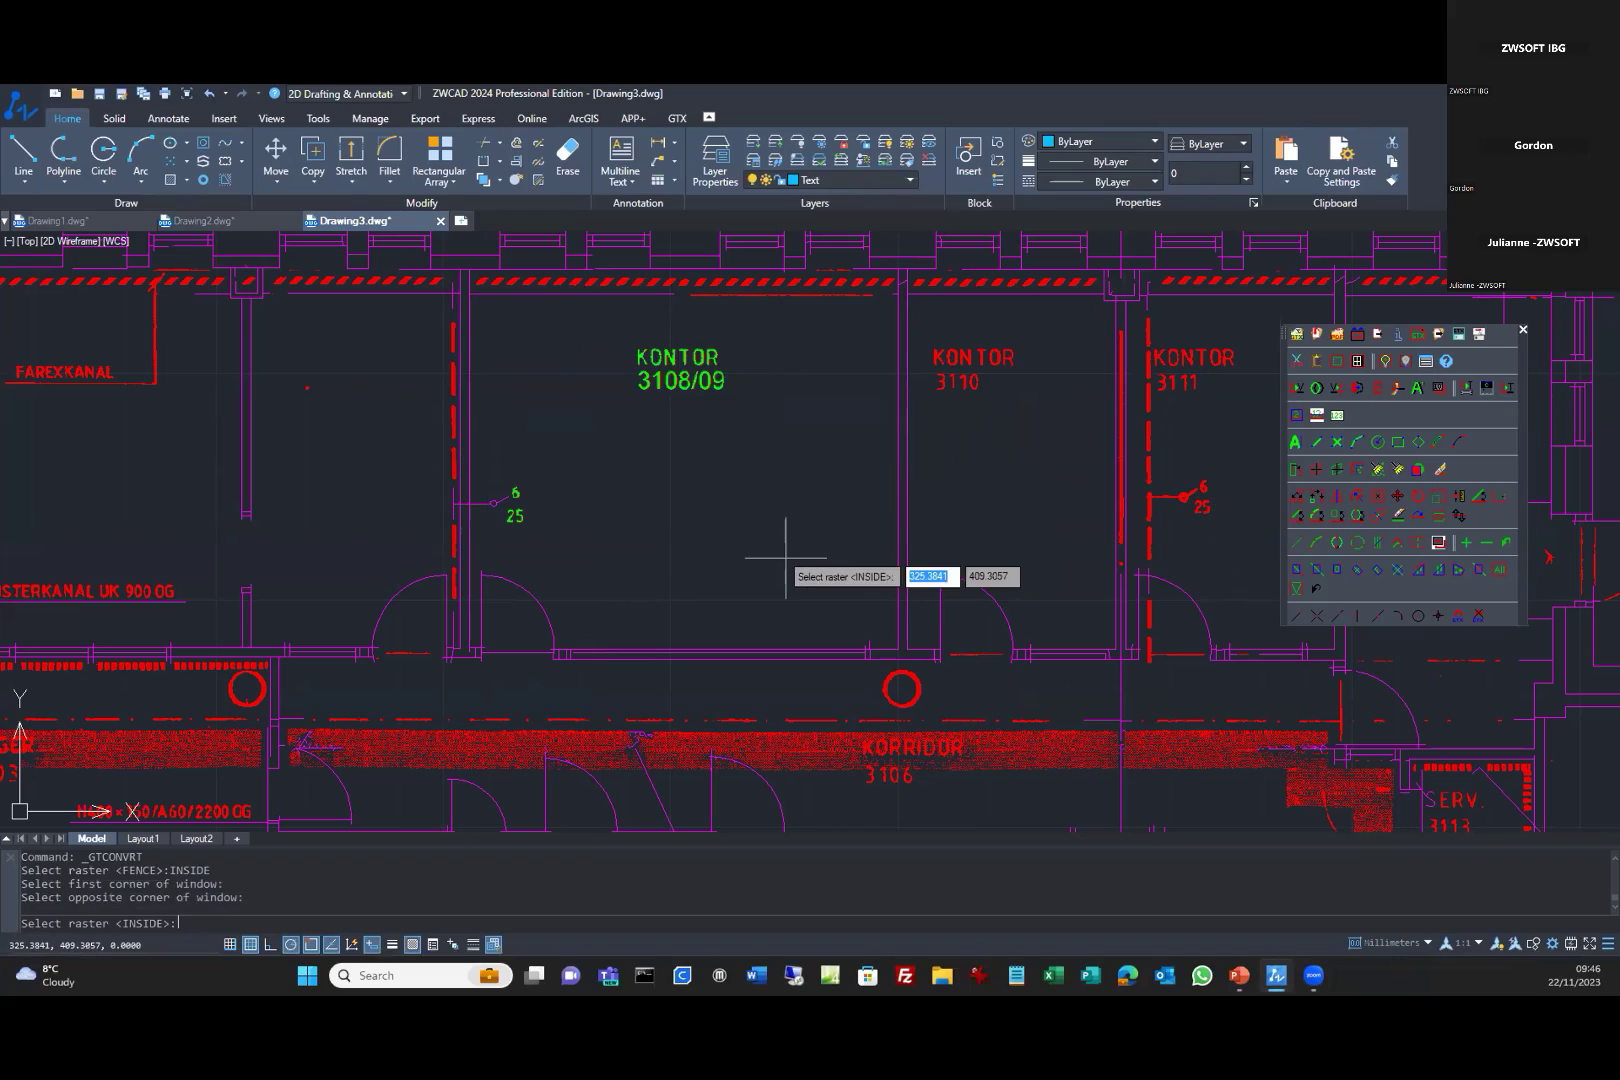
key(Return)
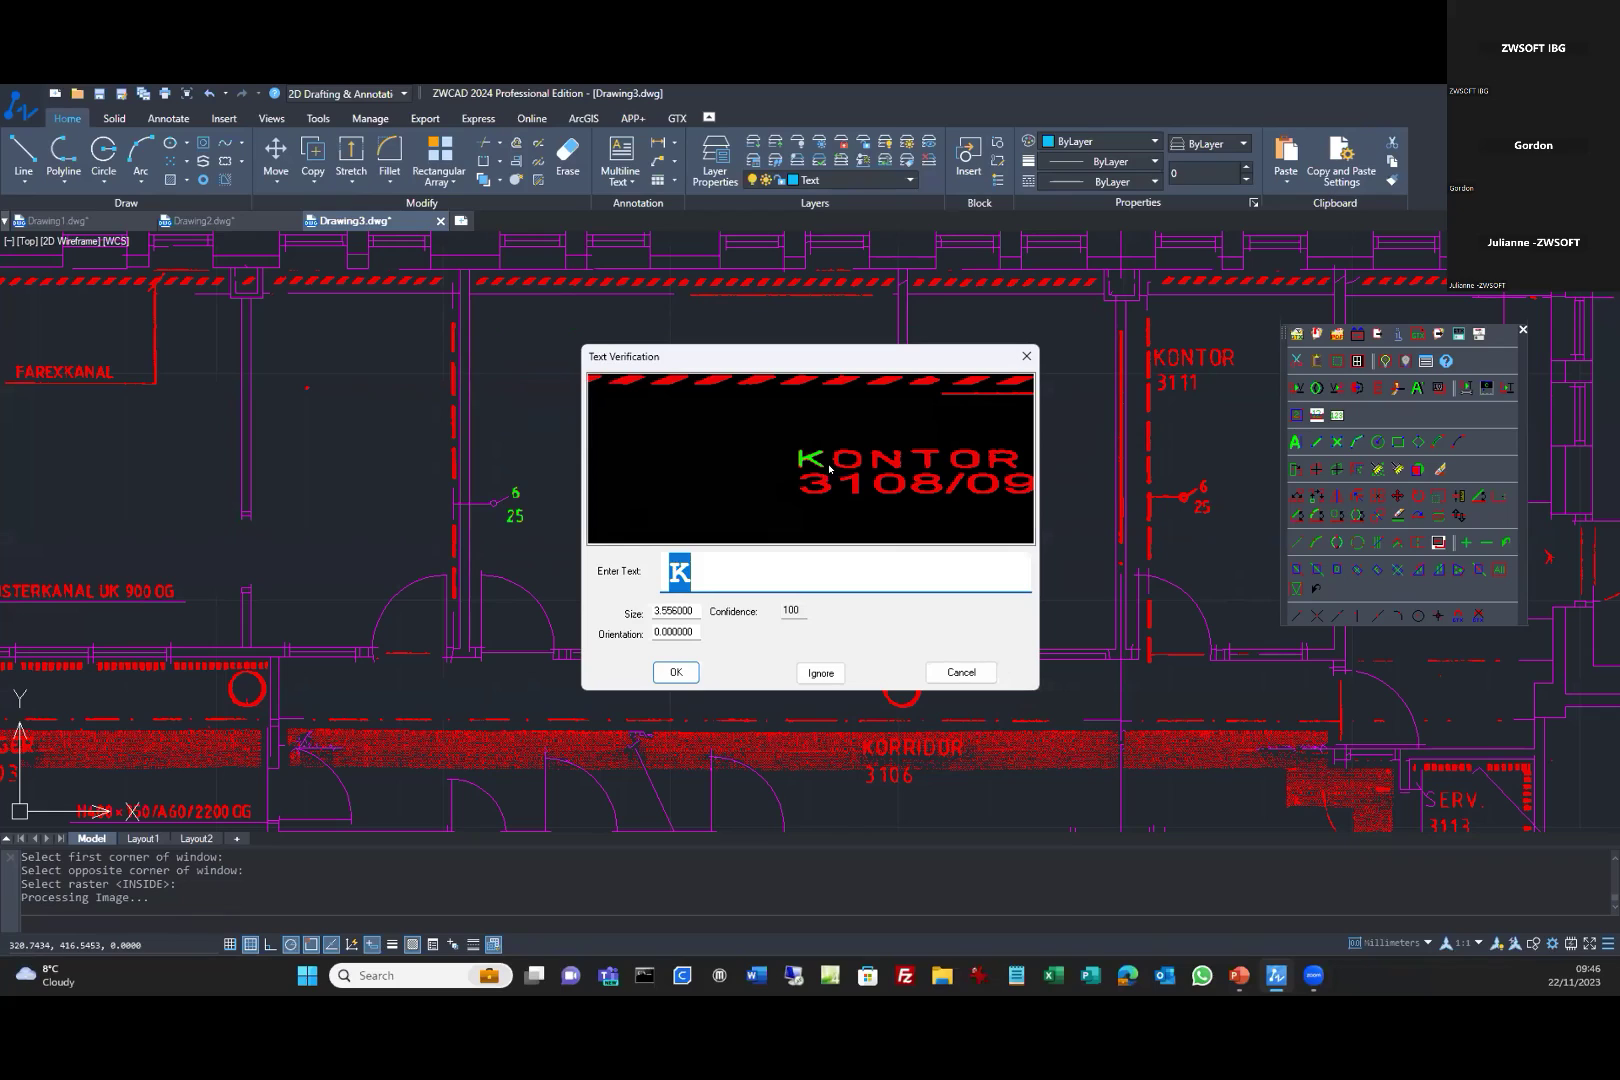
Verify the recognized characters of the KONTOR label above 3108/09 one by one, accepting K, O, N, T, O and R.
double_click(793, 610)
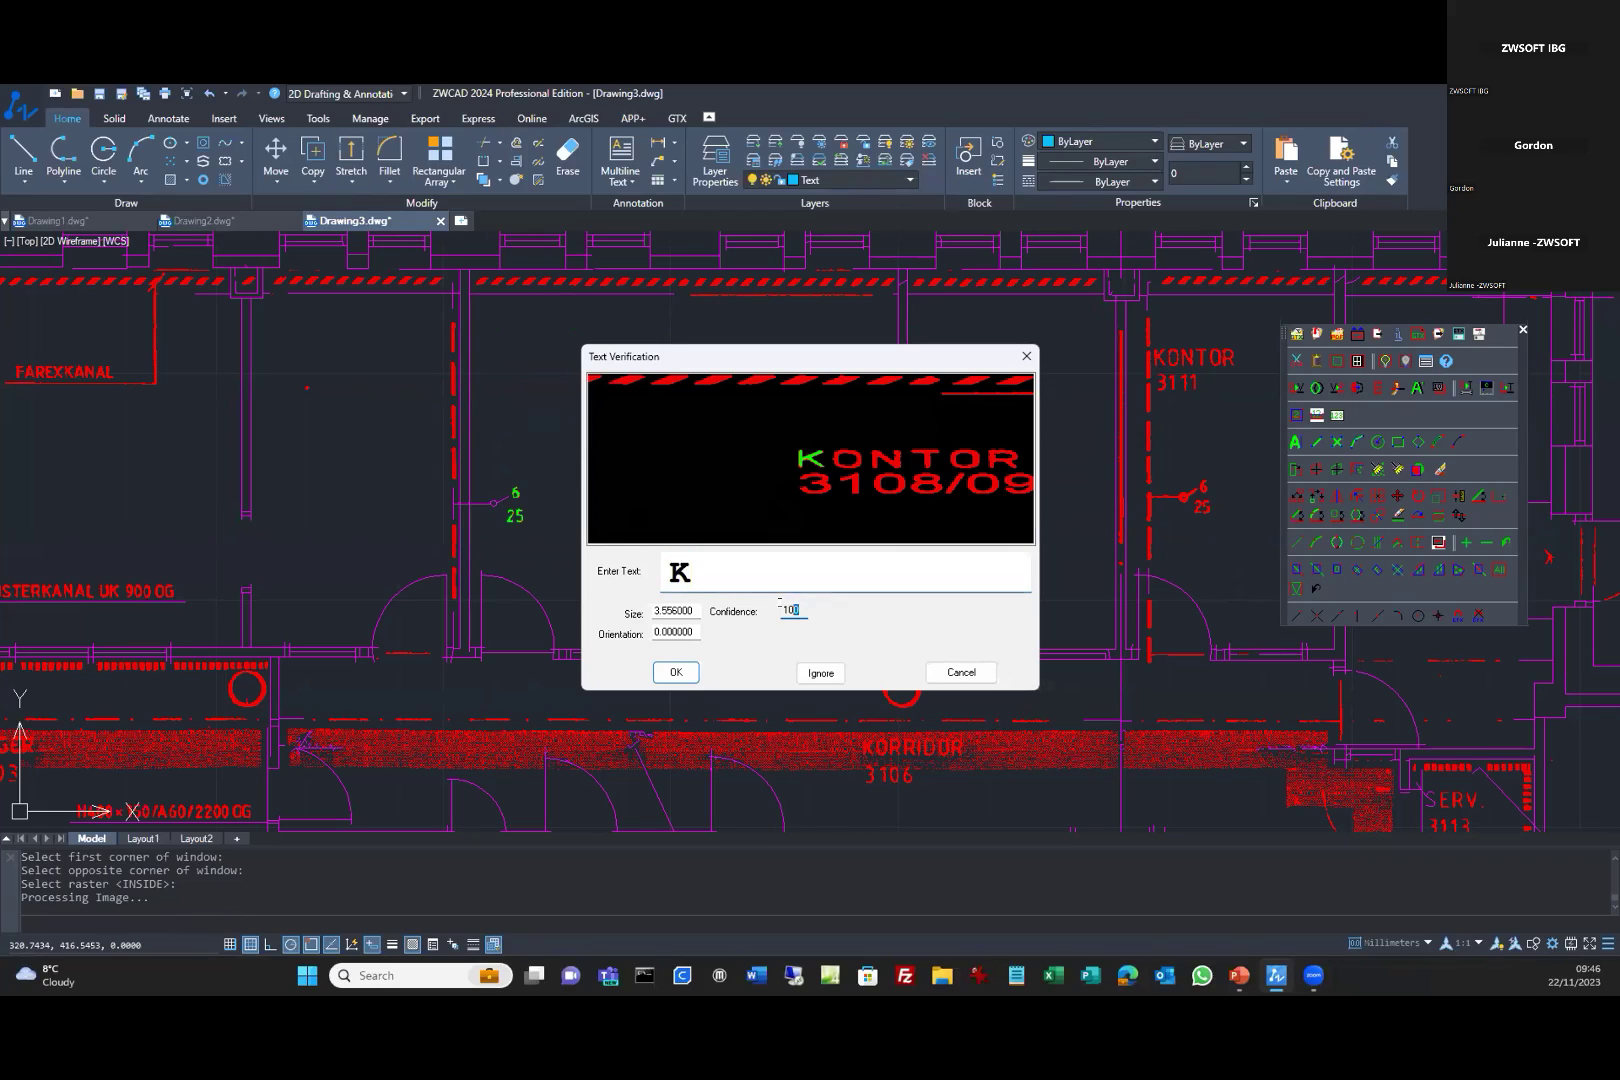
click(678, 673)
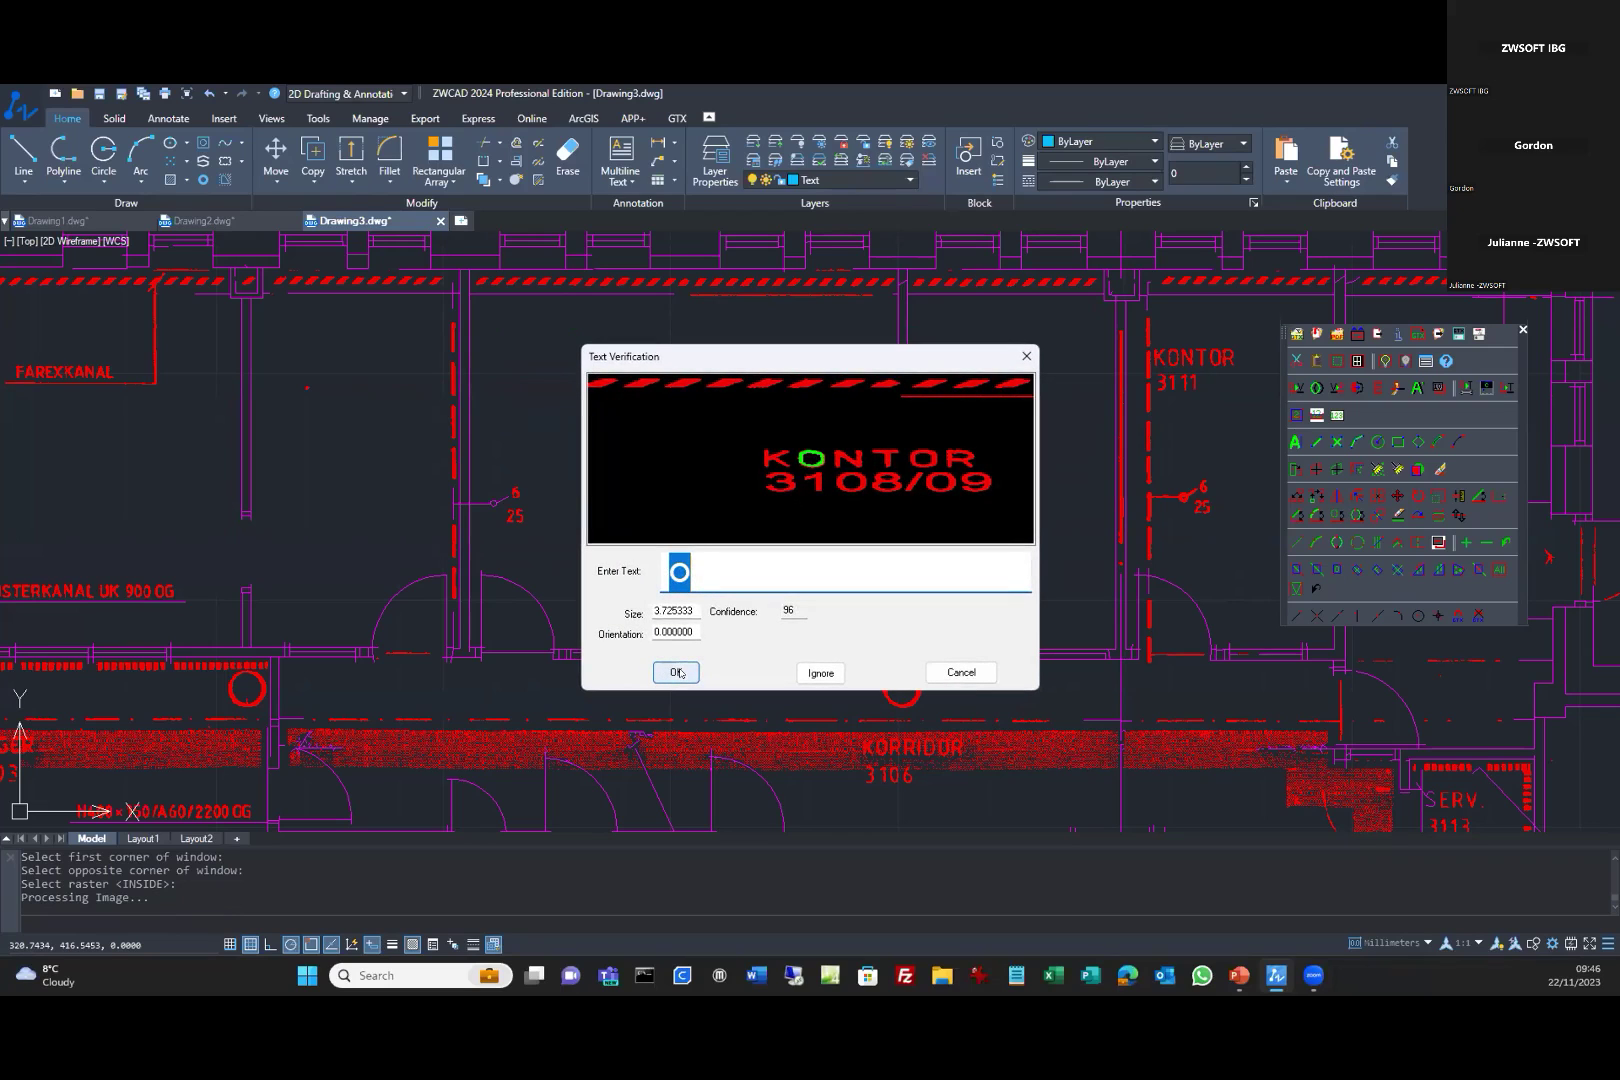
click(678, 673)
click(678, 673)
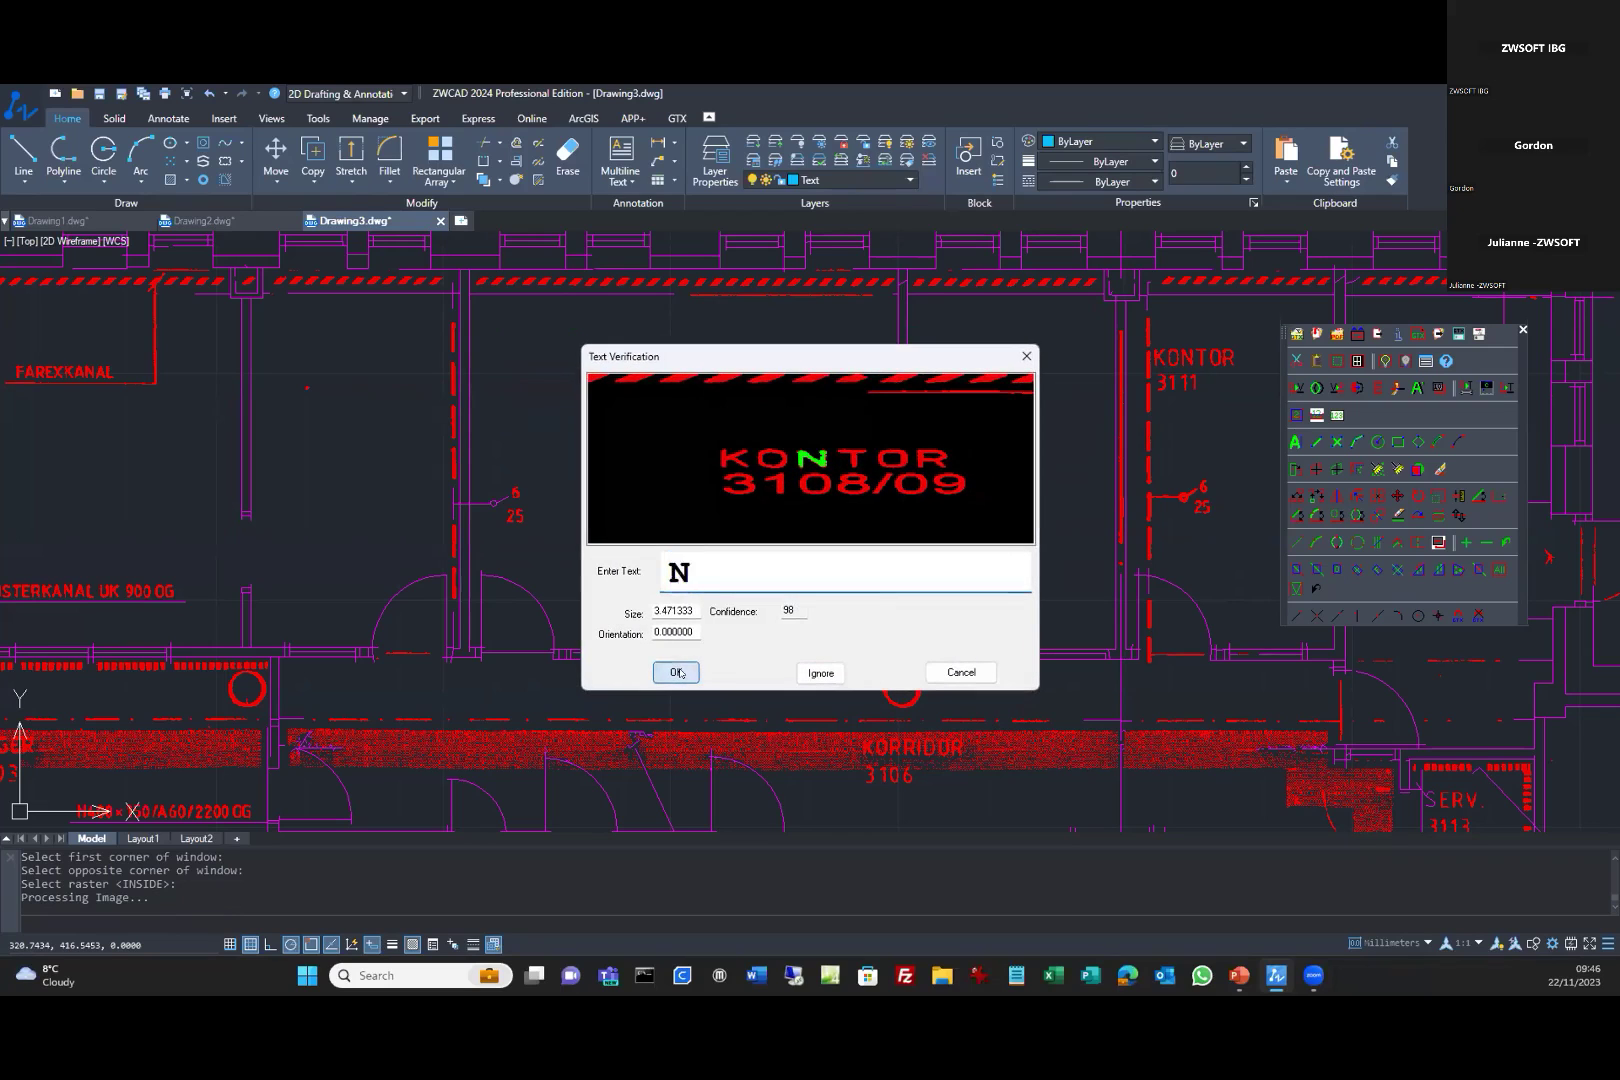
click(678, 673)
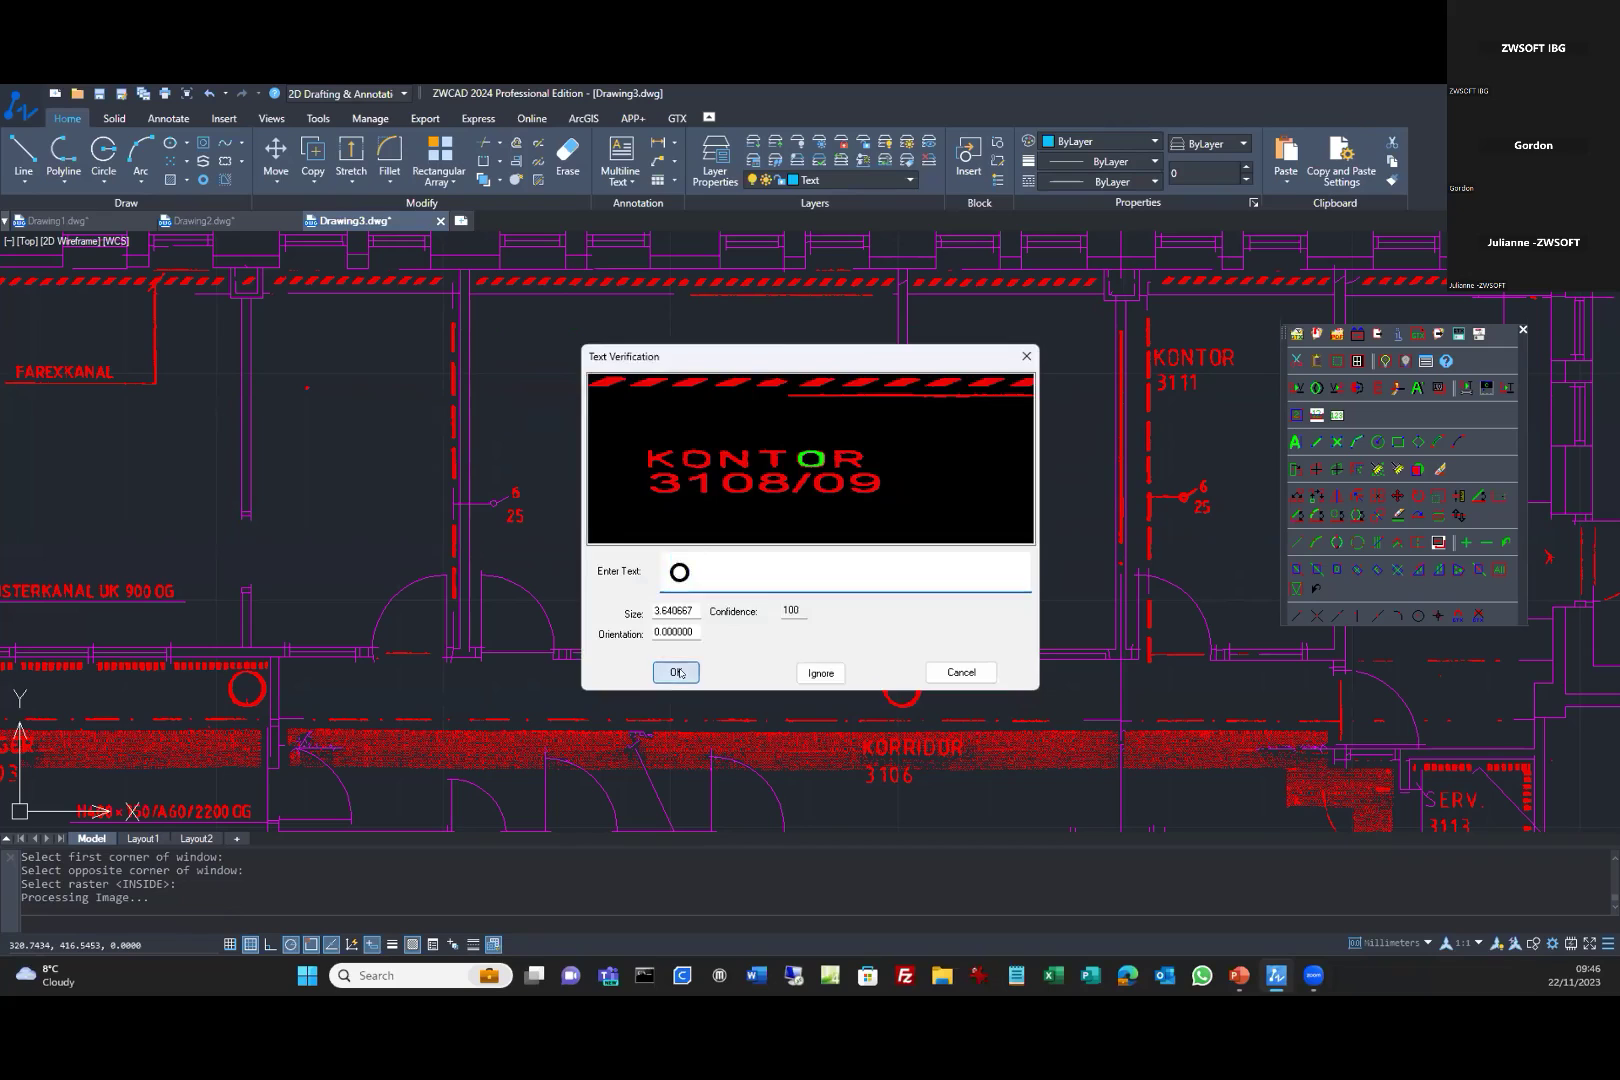
click(678, 673)
click(678, 673)
Accept each recognized character of the room number 3108/09 and of the 6 and 25 marking to finish the text conversion.
click(678, 673)
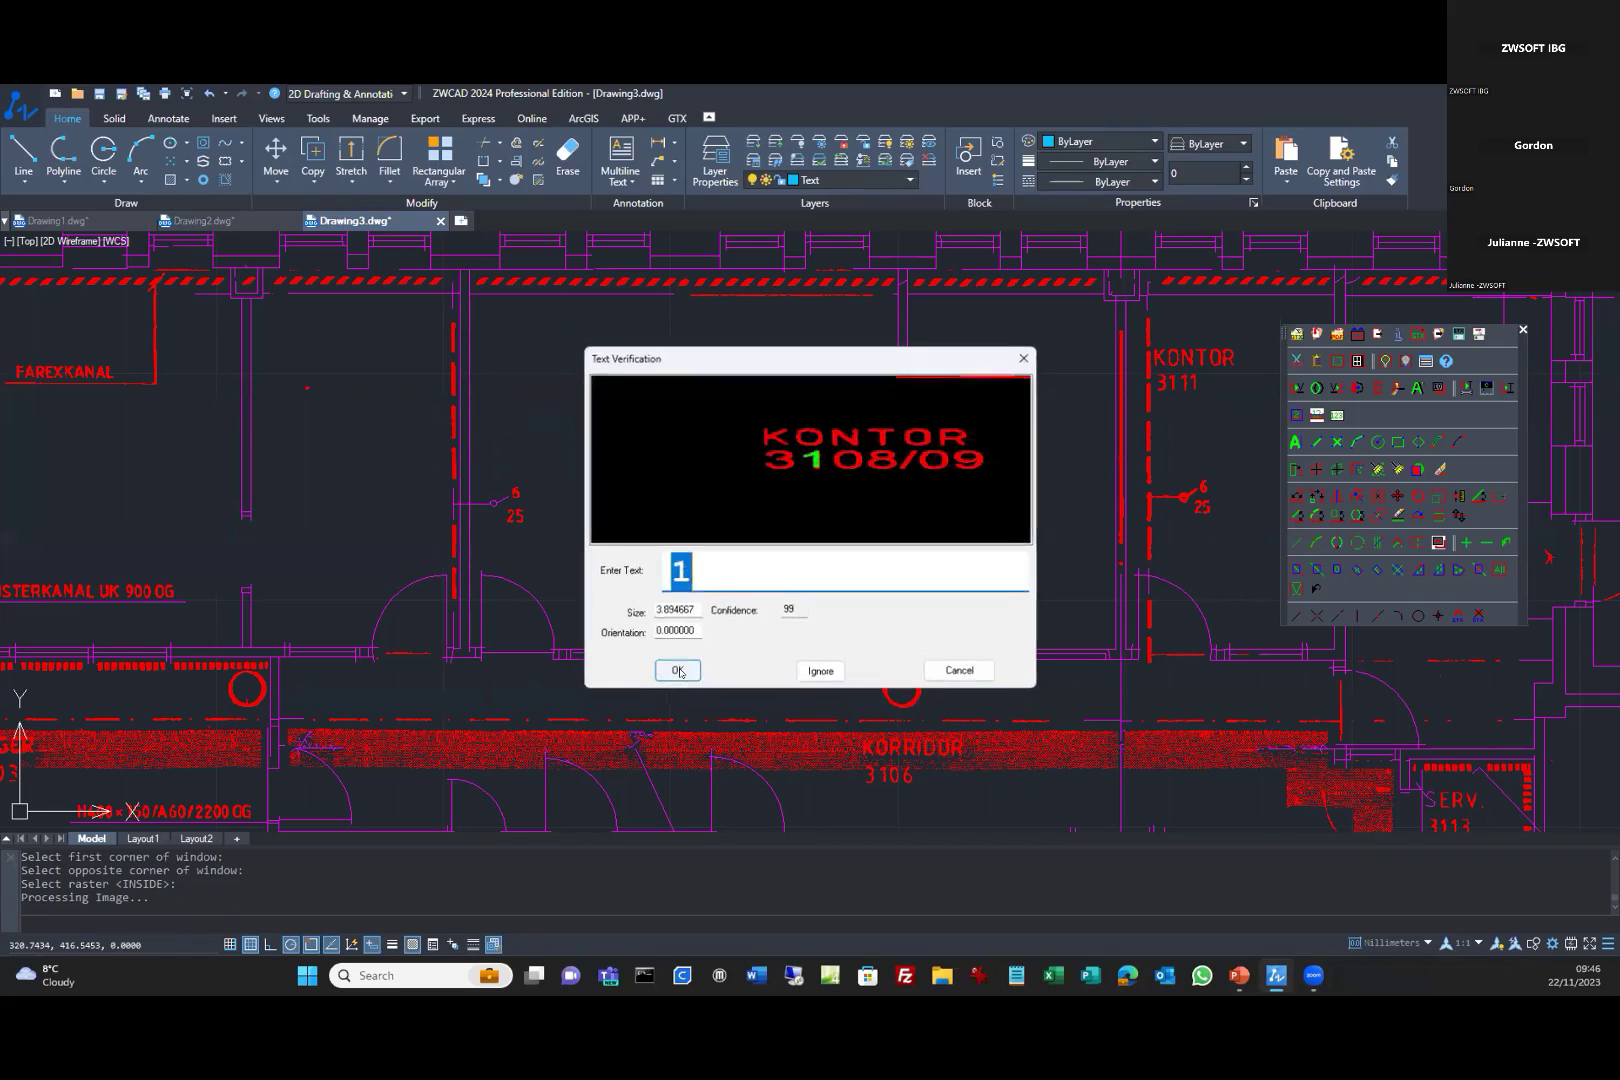
click(678, 673)
click(678, 673)
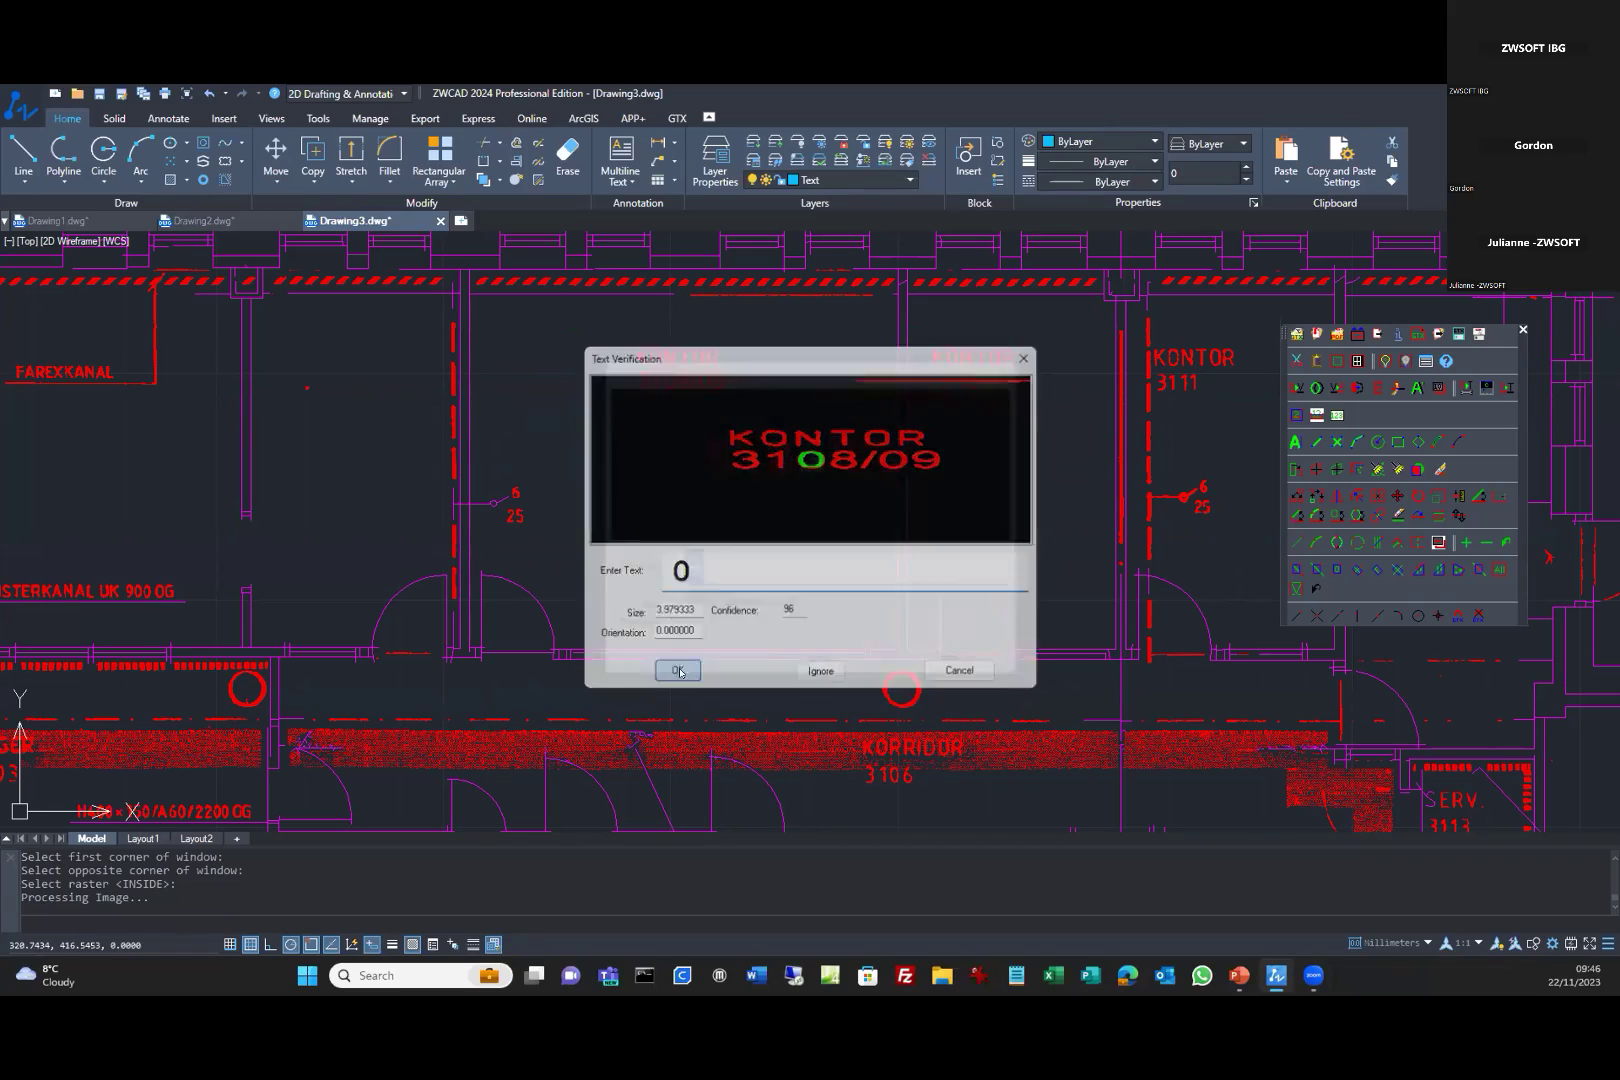
click(678, 673)
click(678, 673)
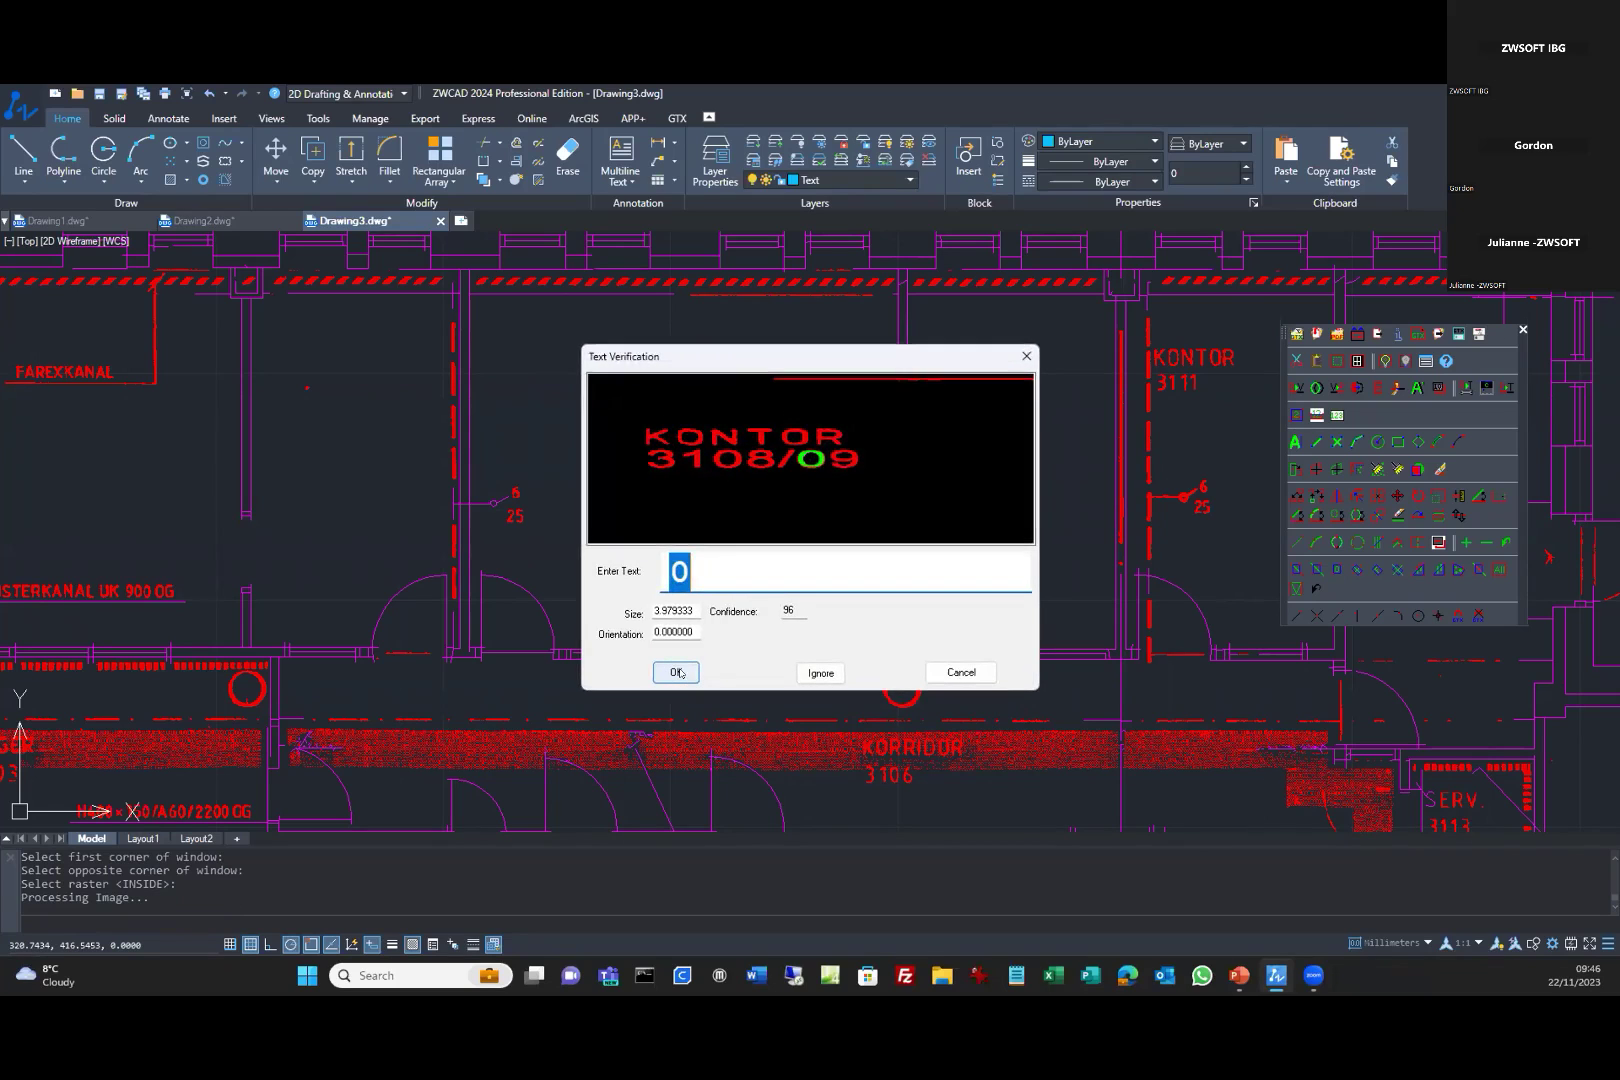
click(678, 673)
click(679, 673)
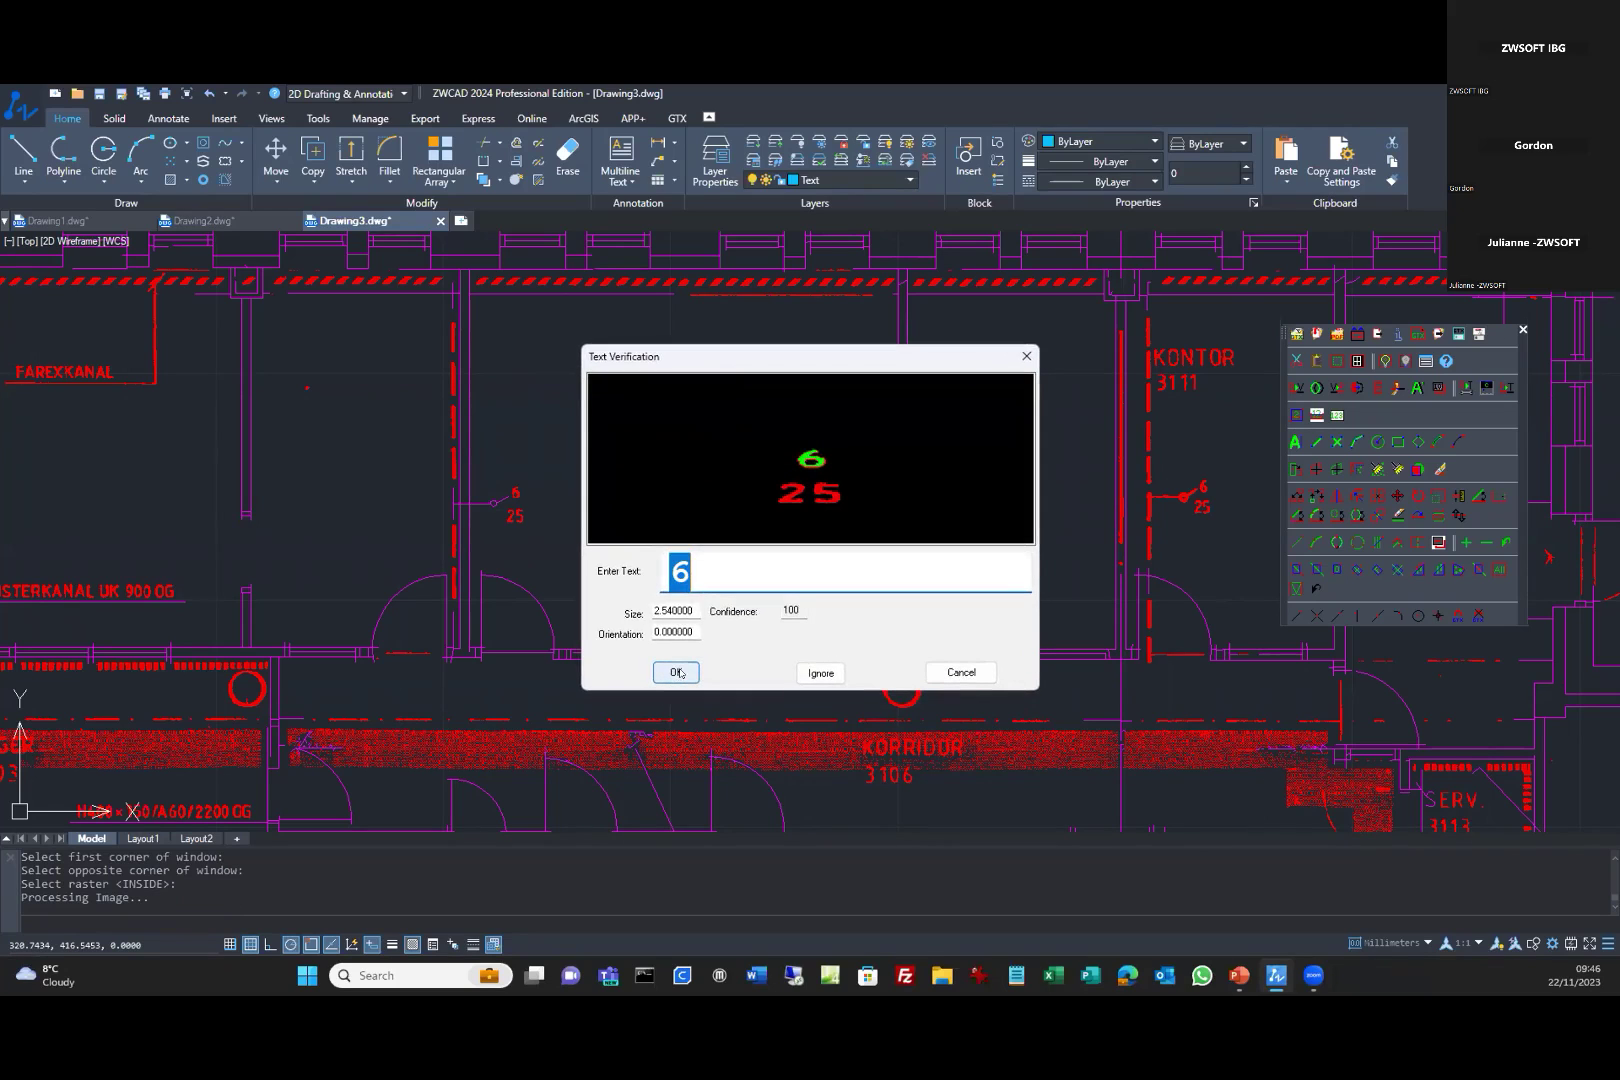
click(680, 672)
click(679, 673)
click(678, 673)
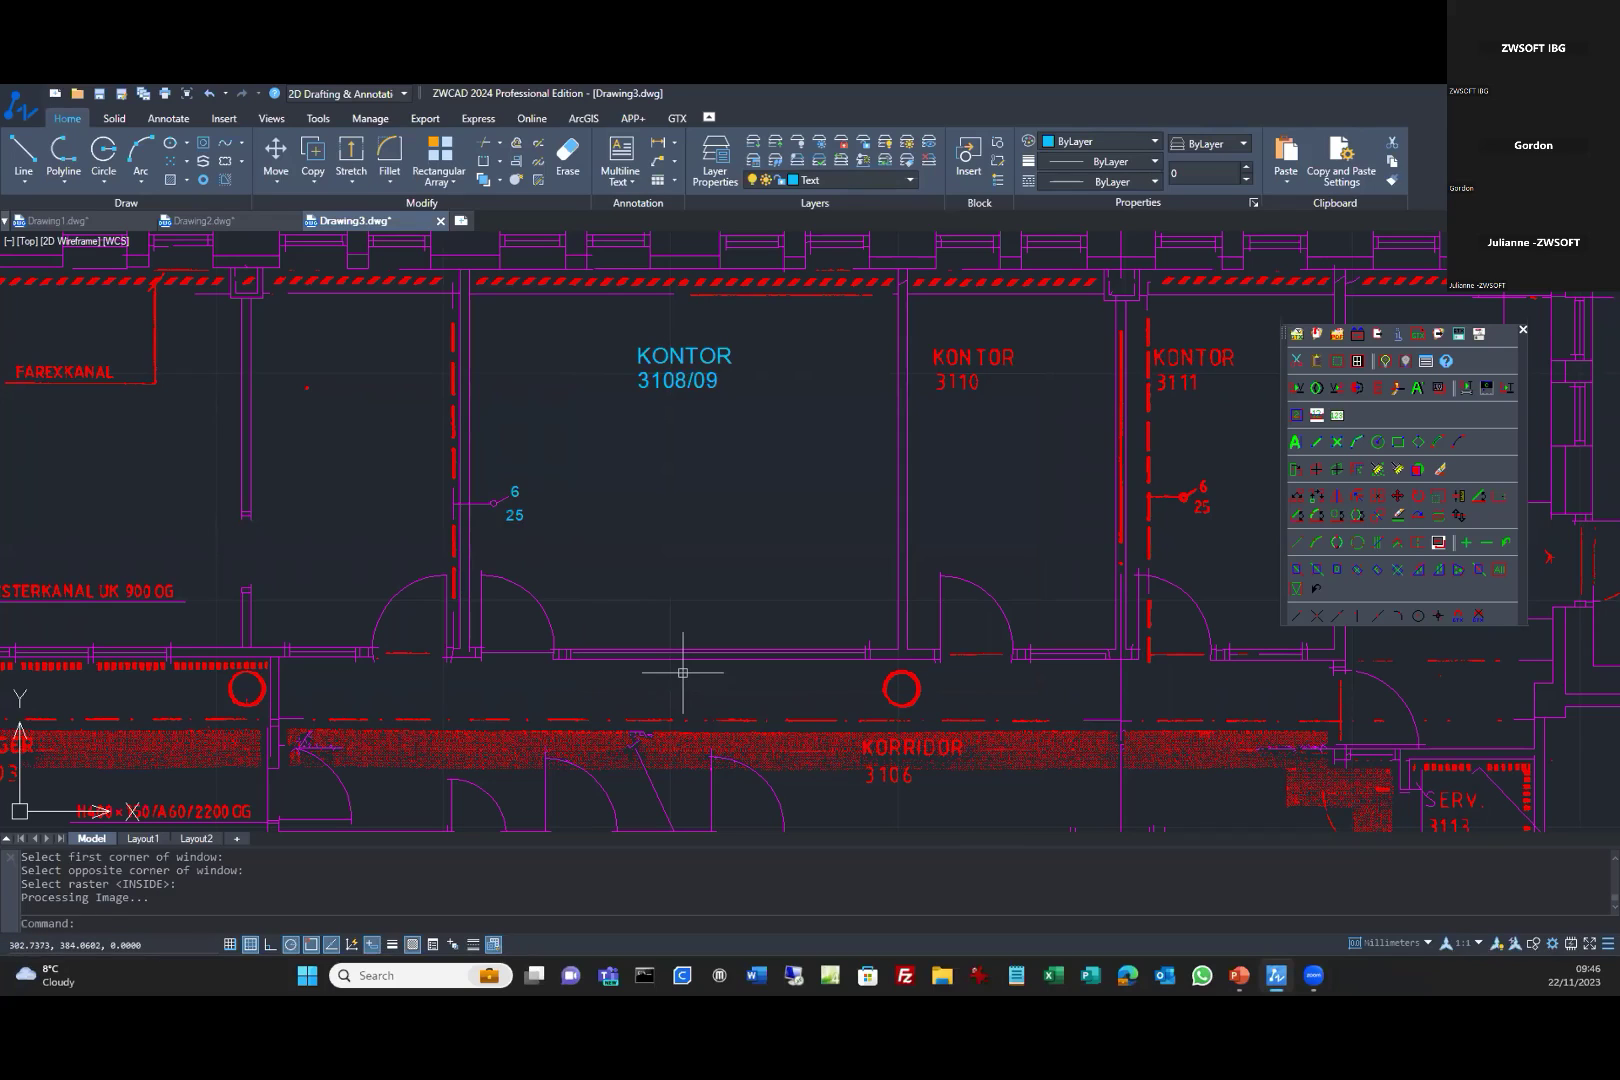
Open the converted KONTOR text above 3108/09 for editing to check that it is real text, and leave it unchanged.
click(693, 351)
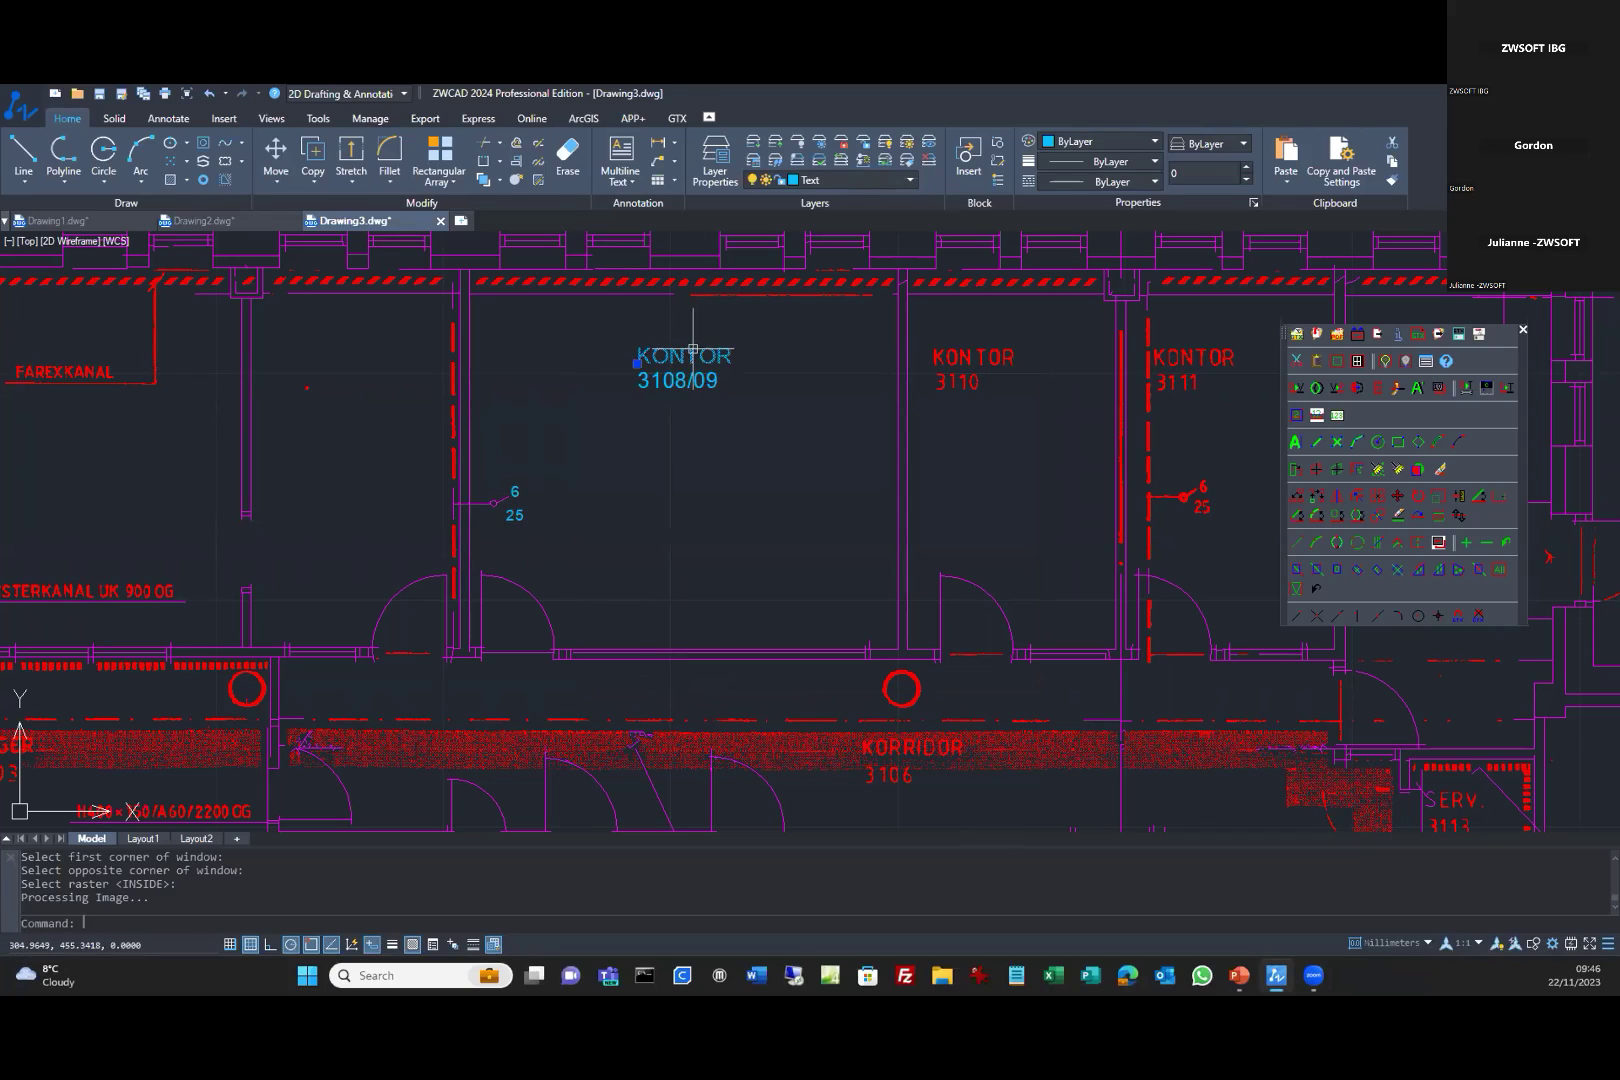
double_click(693, 351)
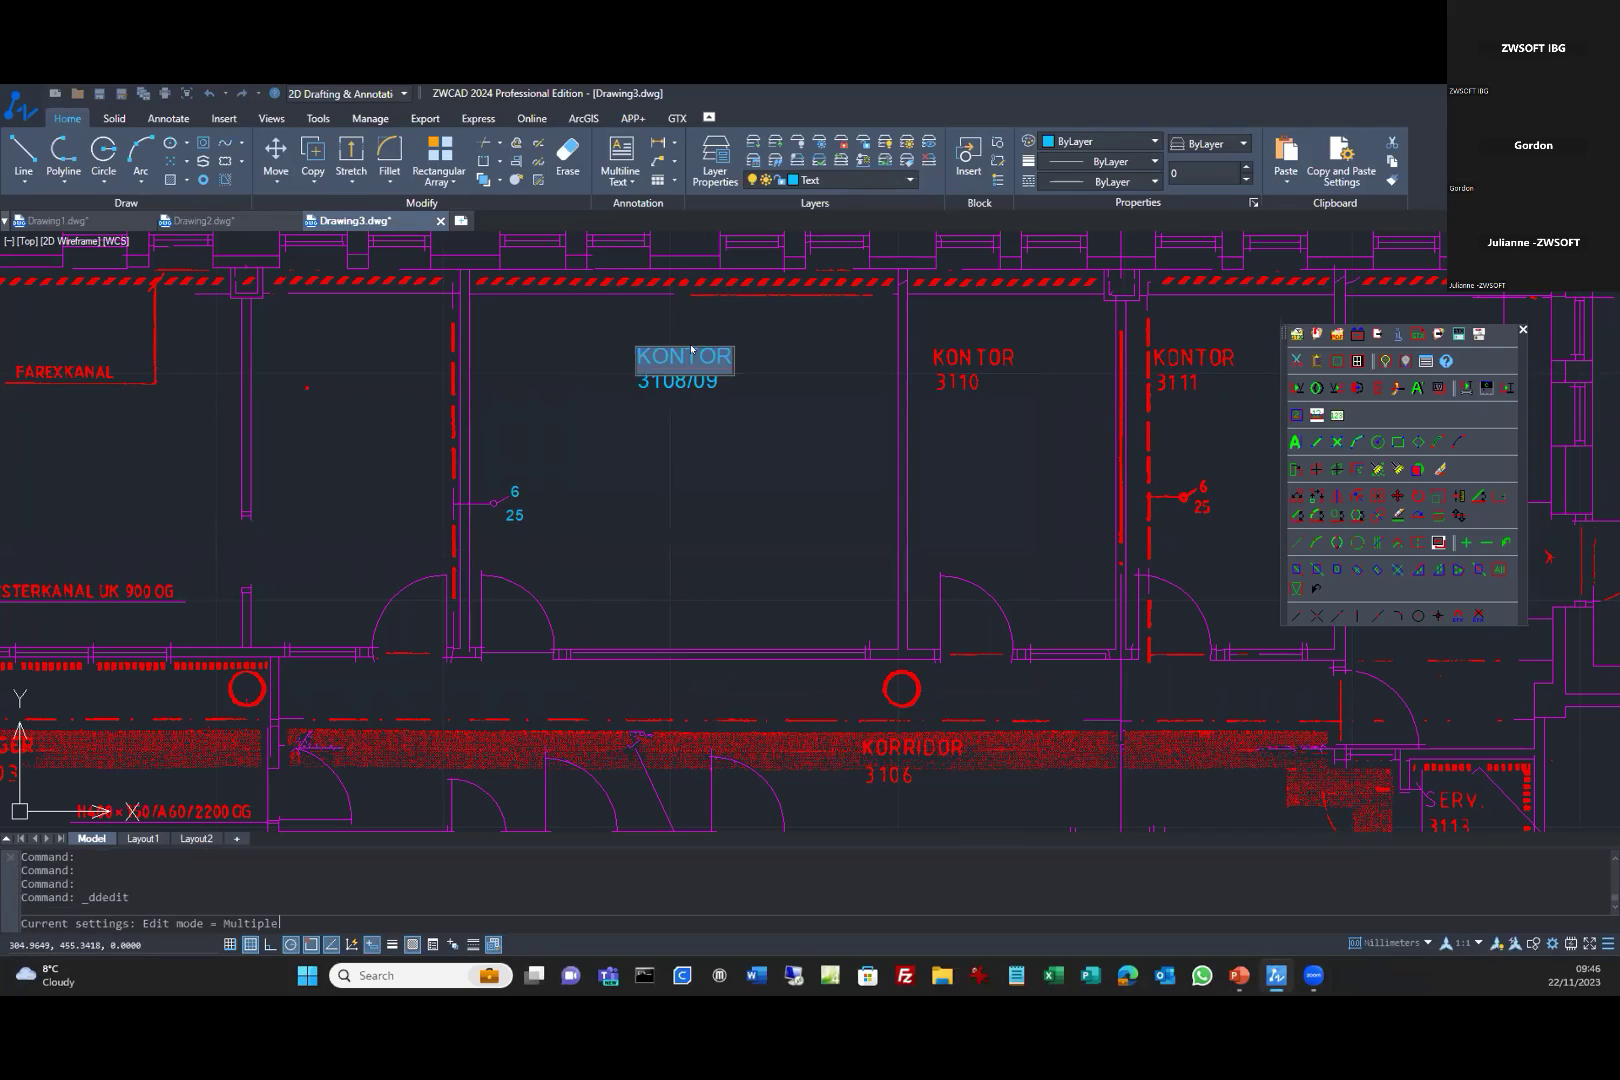
click(721, 417)
key(Escape)
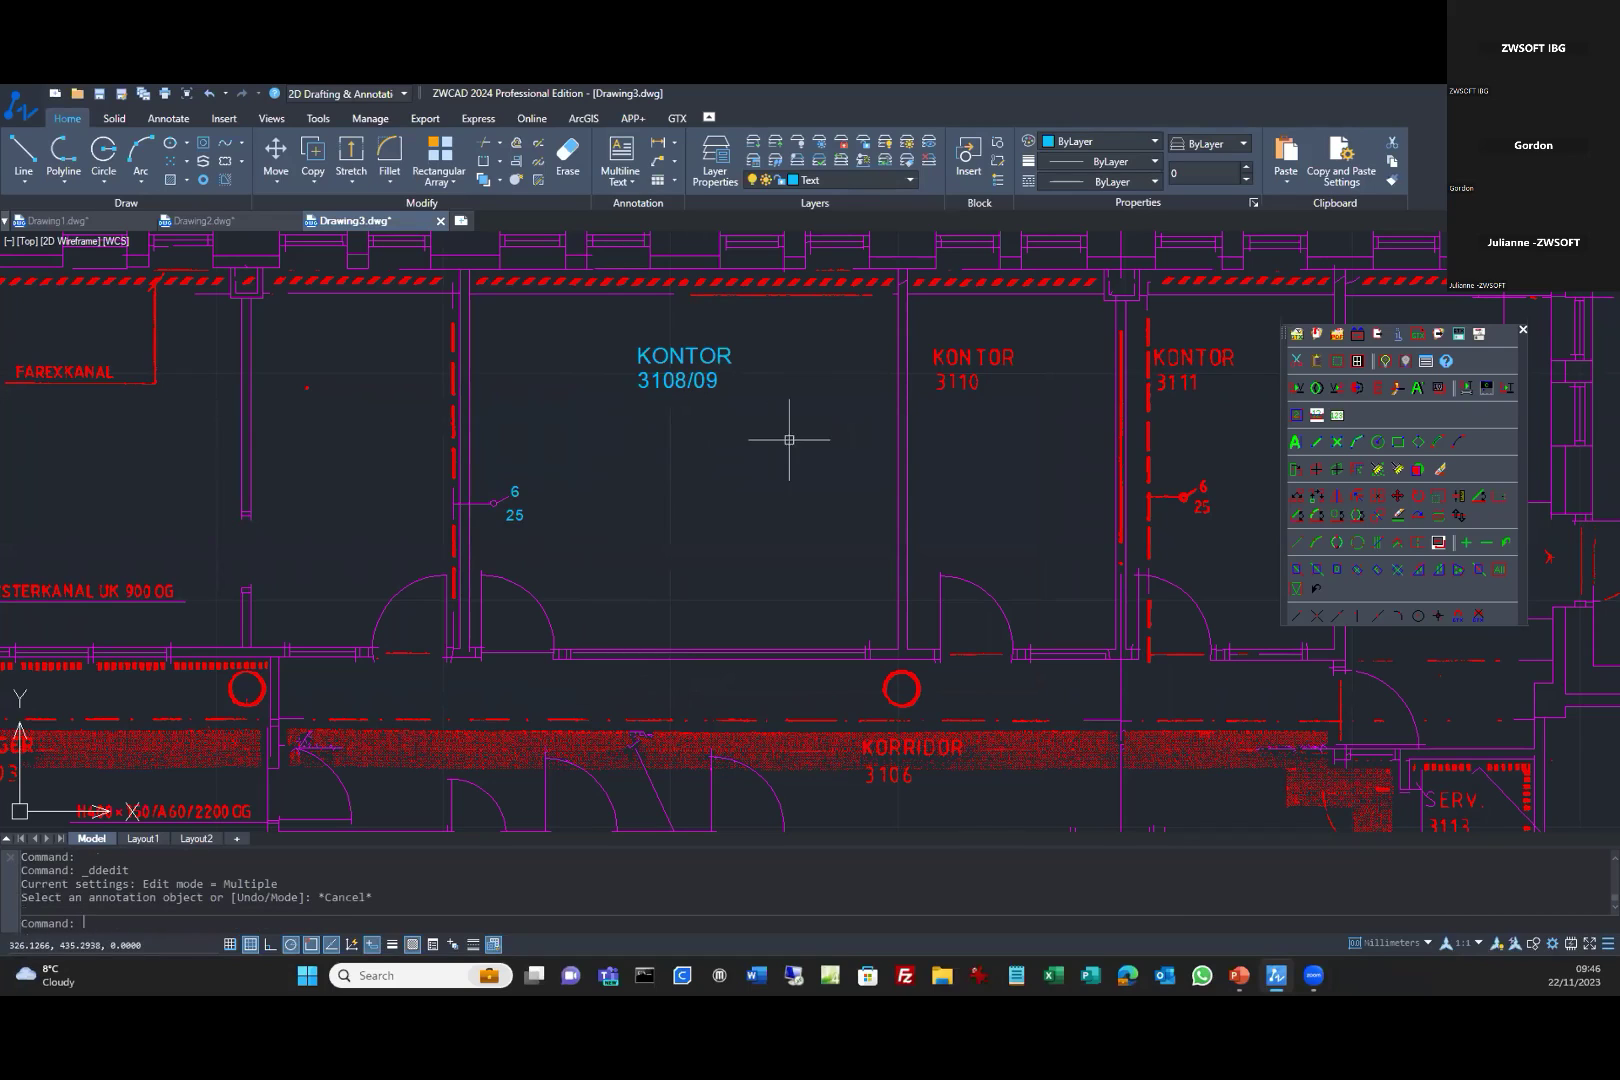
Lower the auto-convert threshold in the text configuration's character recognition settings and apply the configuration.
scroll(781, 467, down, 2)
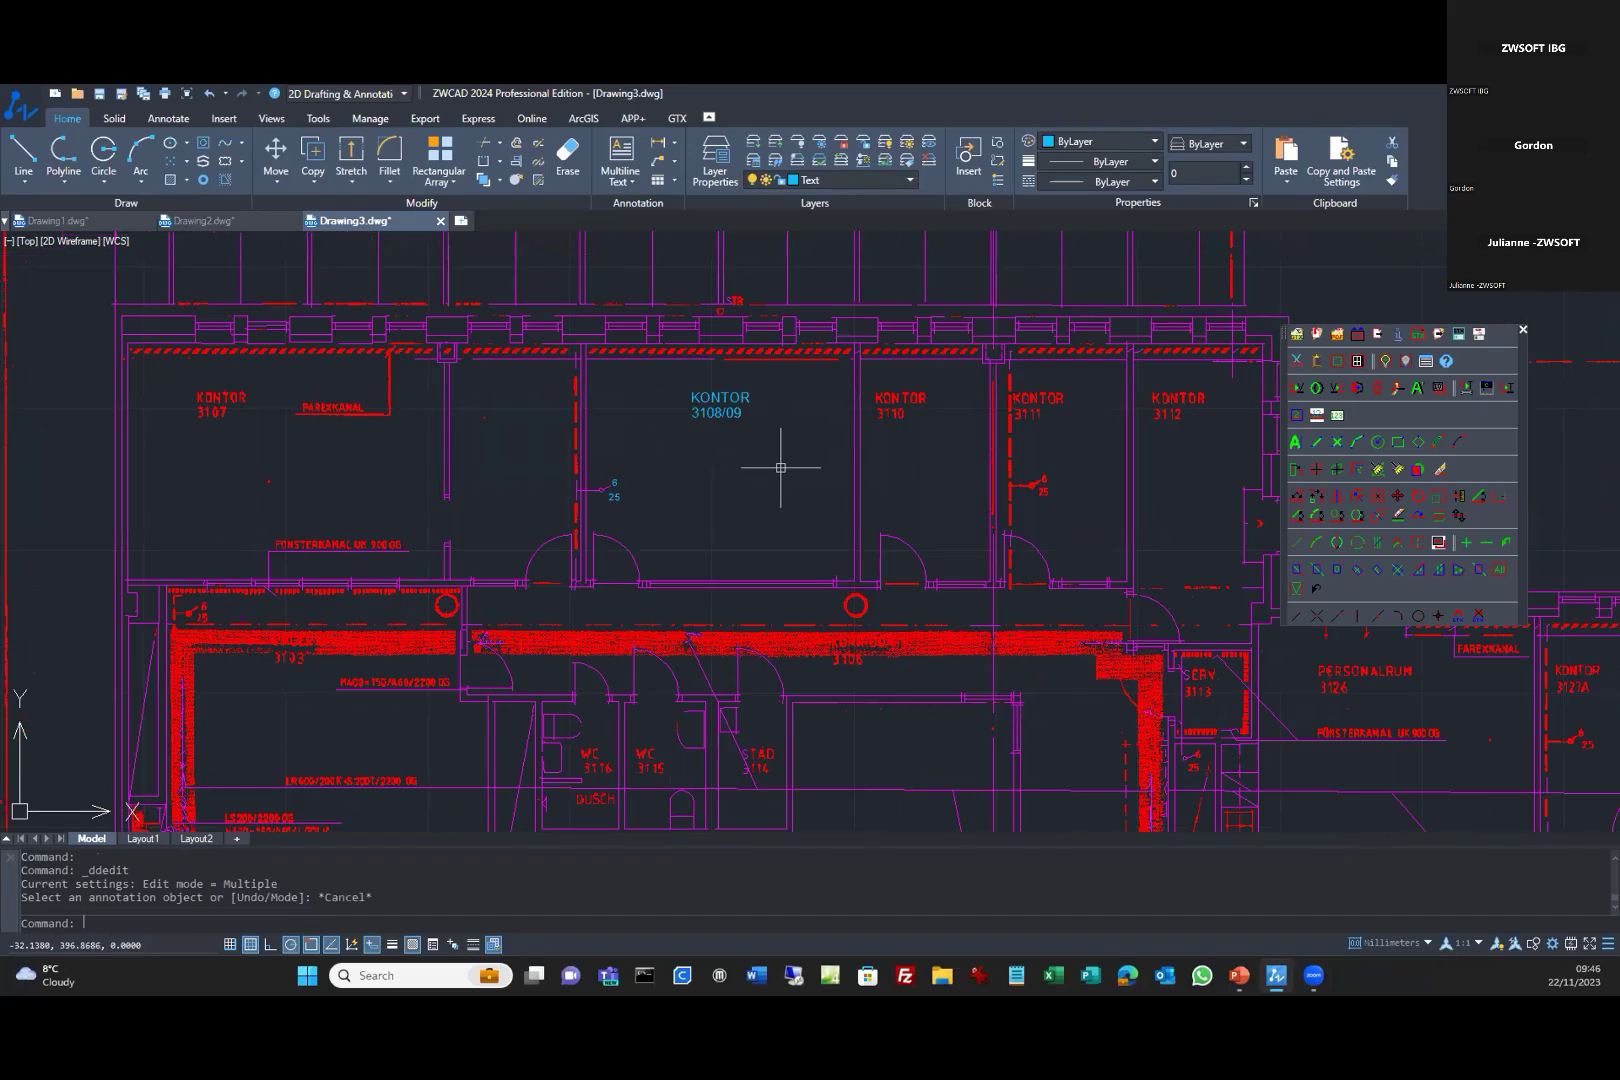
scroll(781, 467, up, 2)
middle_drag(770, 470, 541, 483)
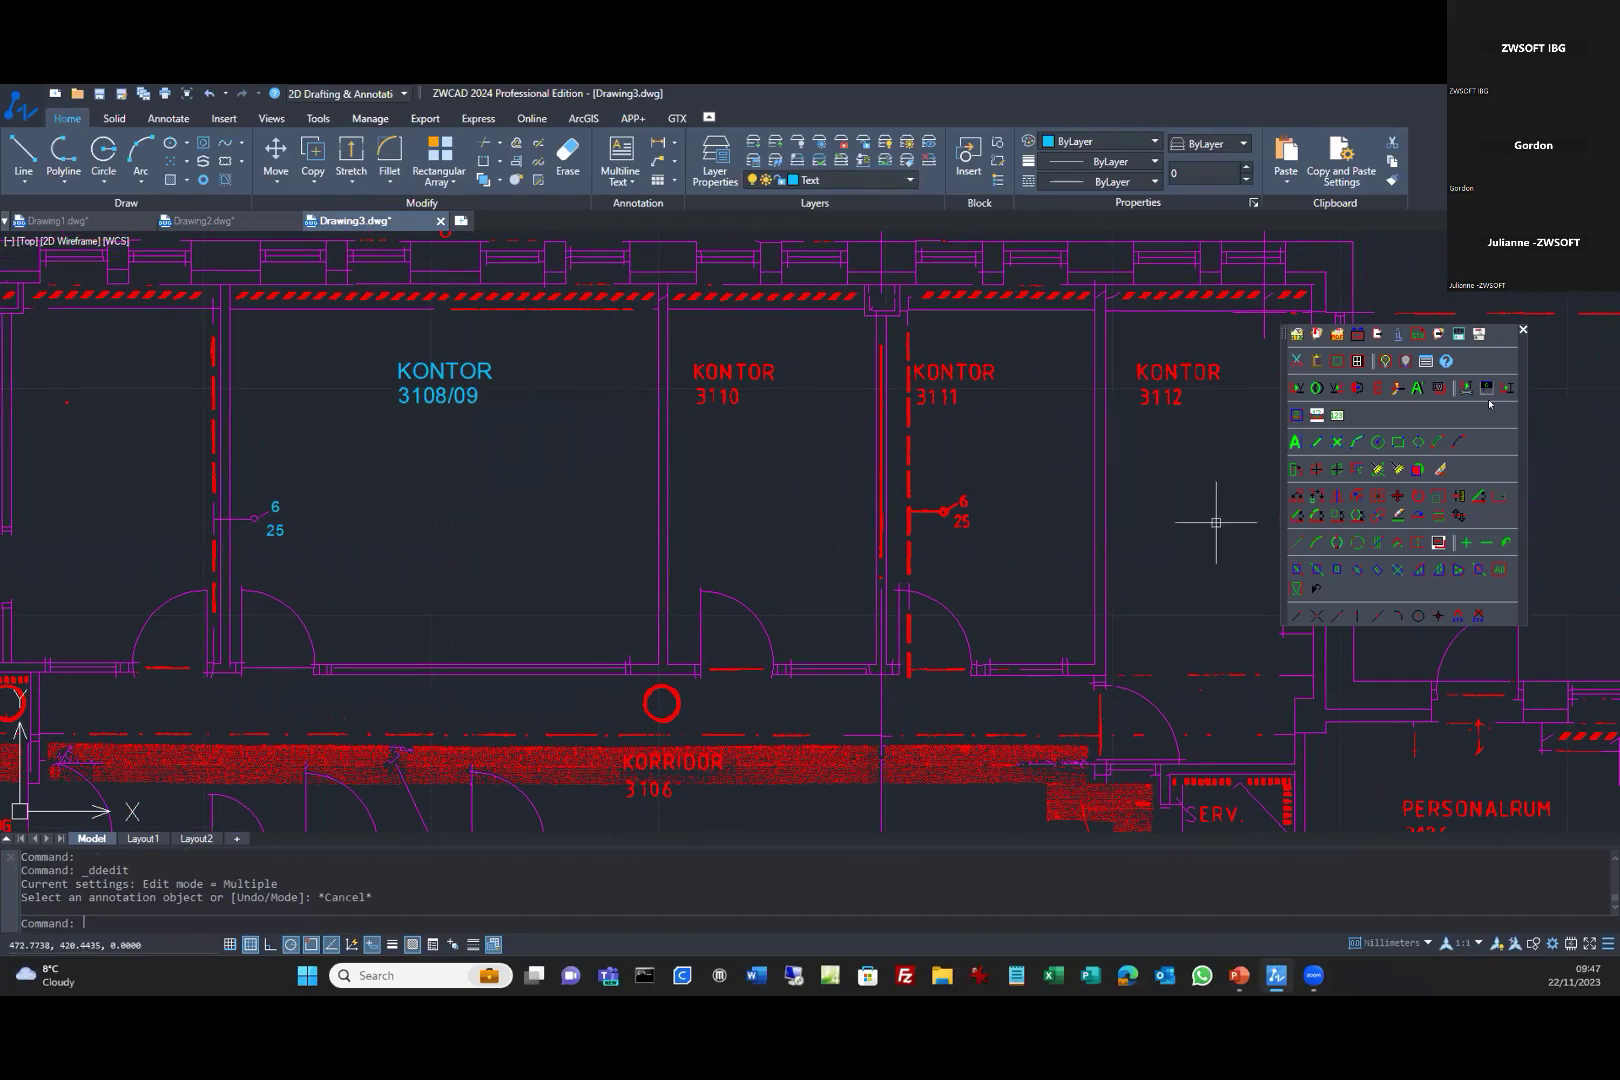
click(1466, 392)
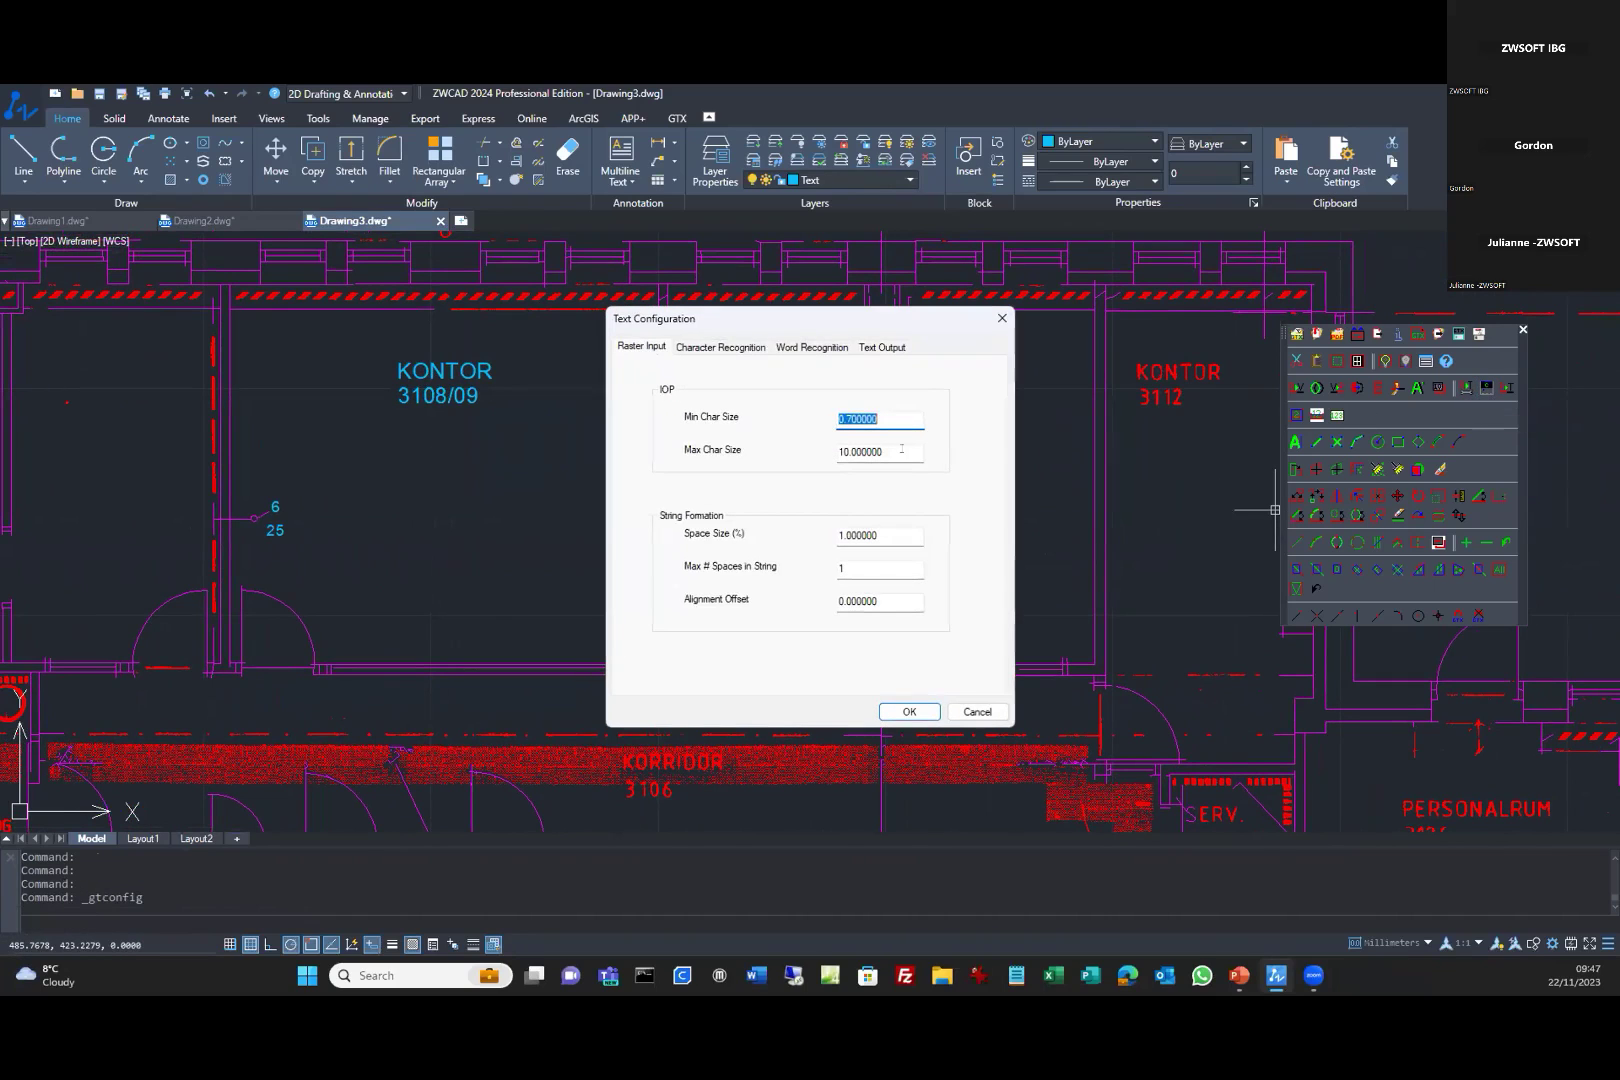
key(ctrl+Tab)
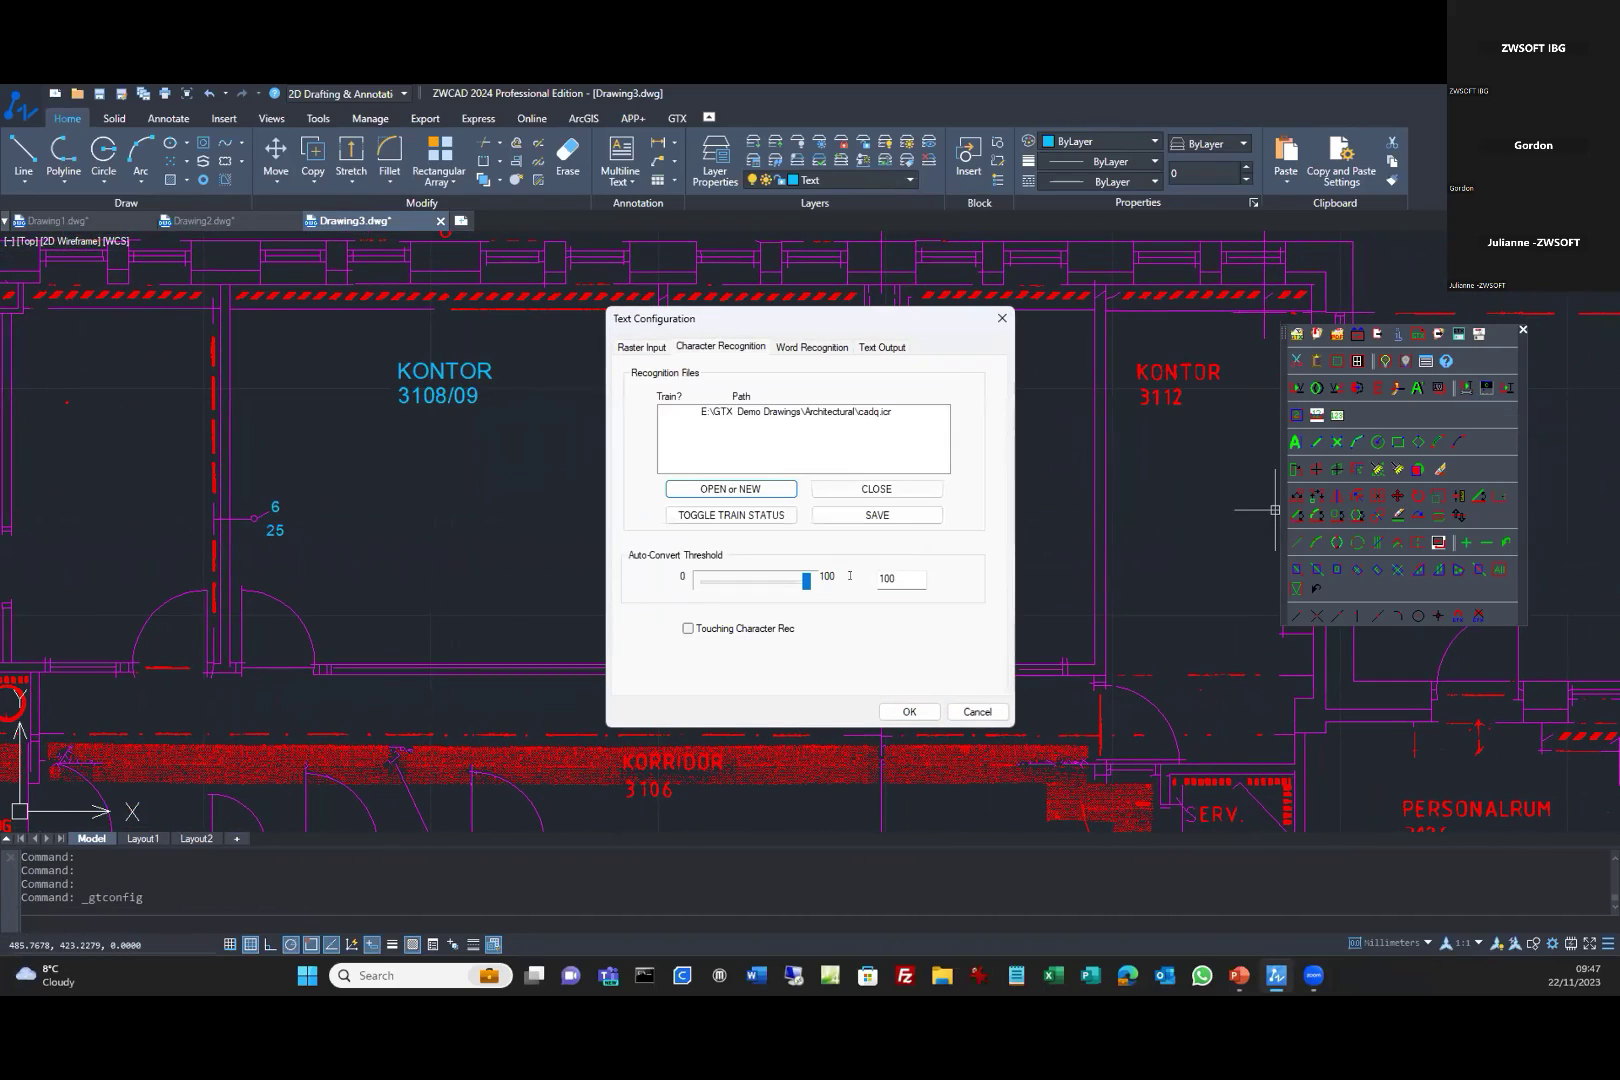
key(Tab)
text(8)
click(909, 711)
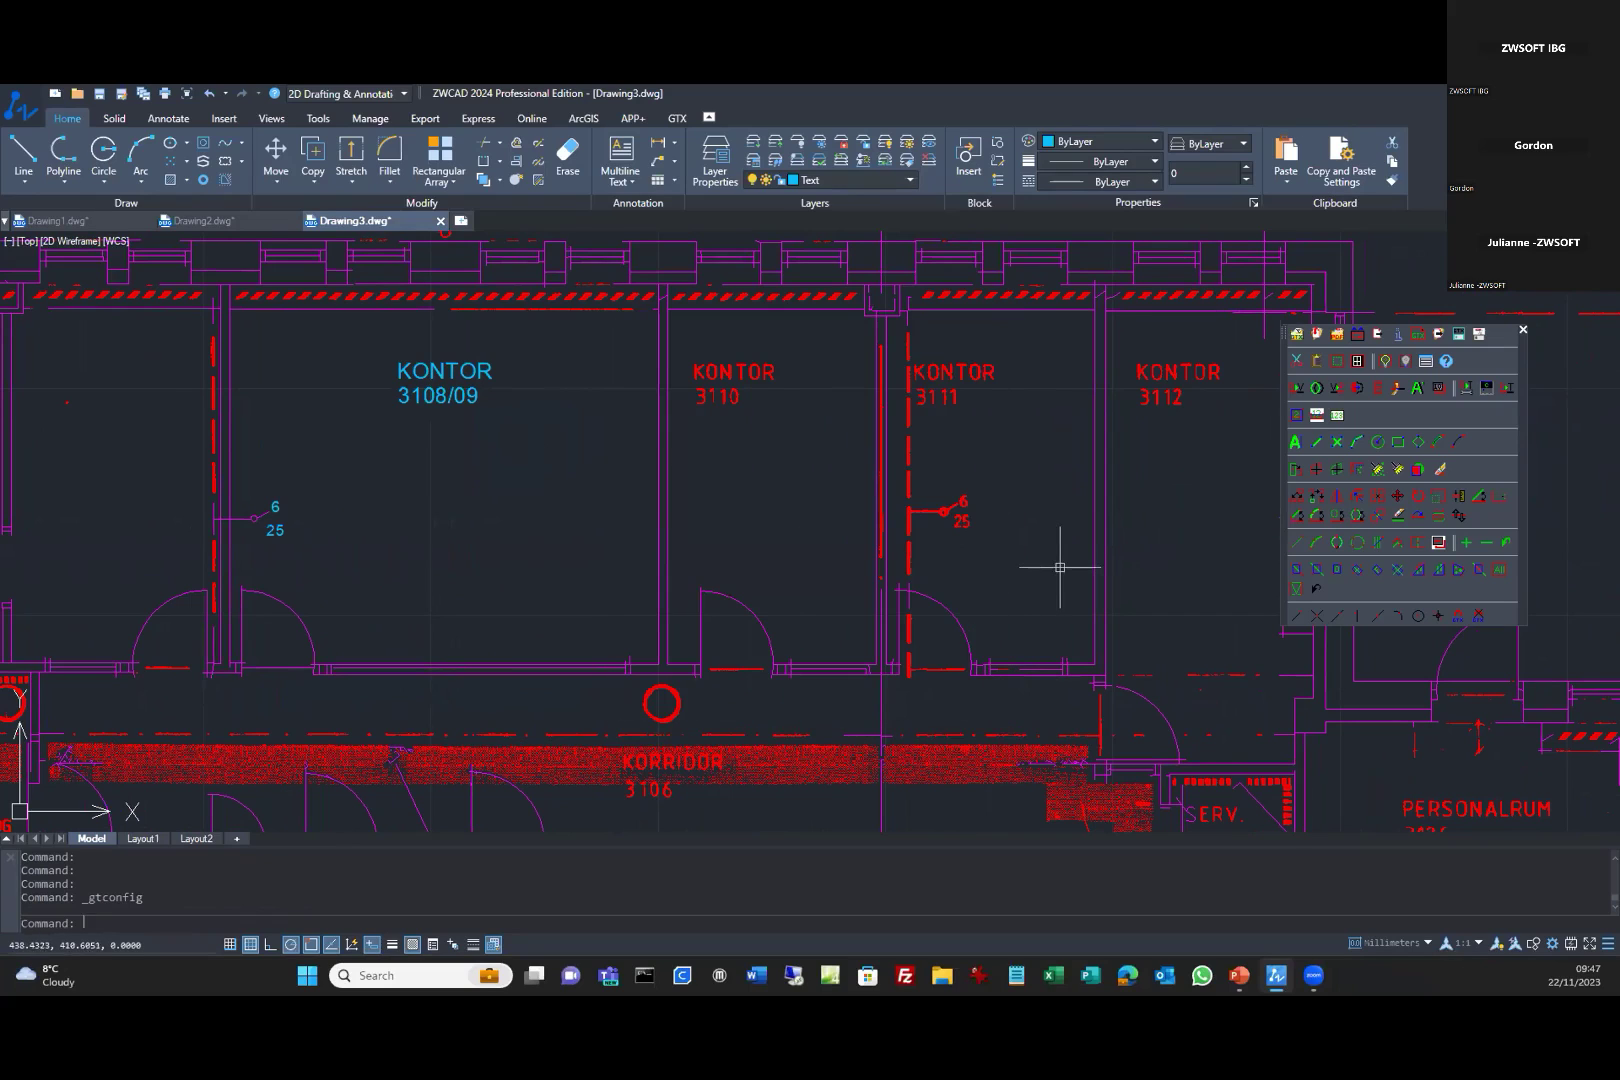
Convert the raster labels in KONTOR 3110, 3111 and 3112, including the 6 and 25 marking, to text using Inside windows.
click(1507, 391)
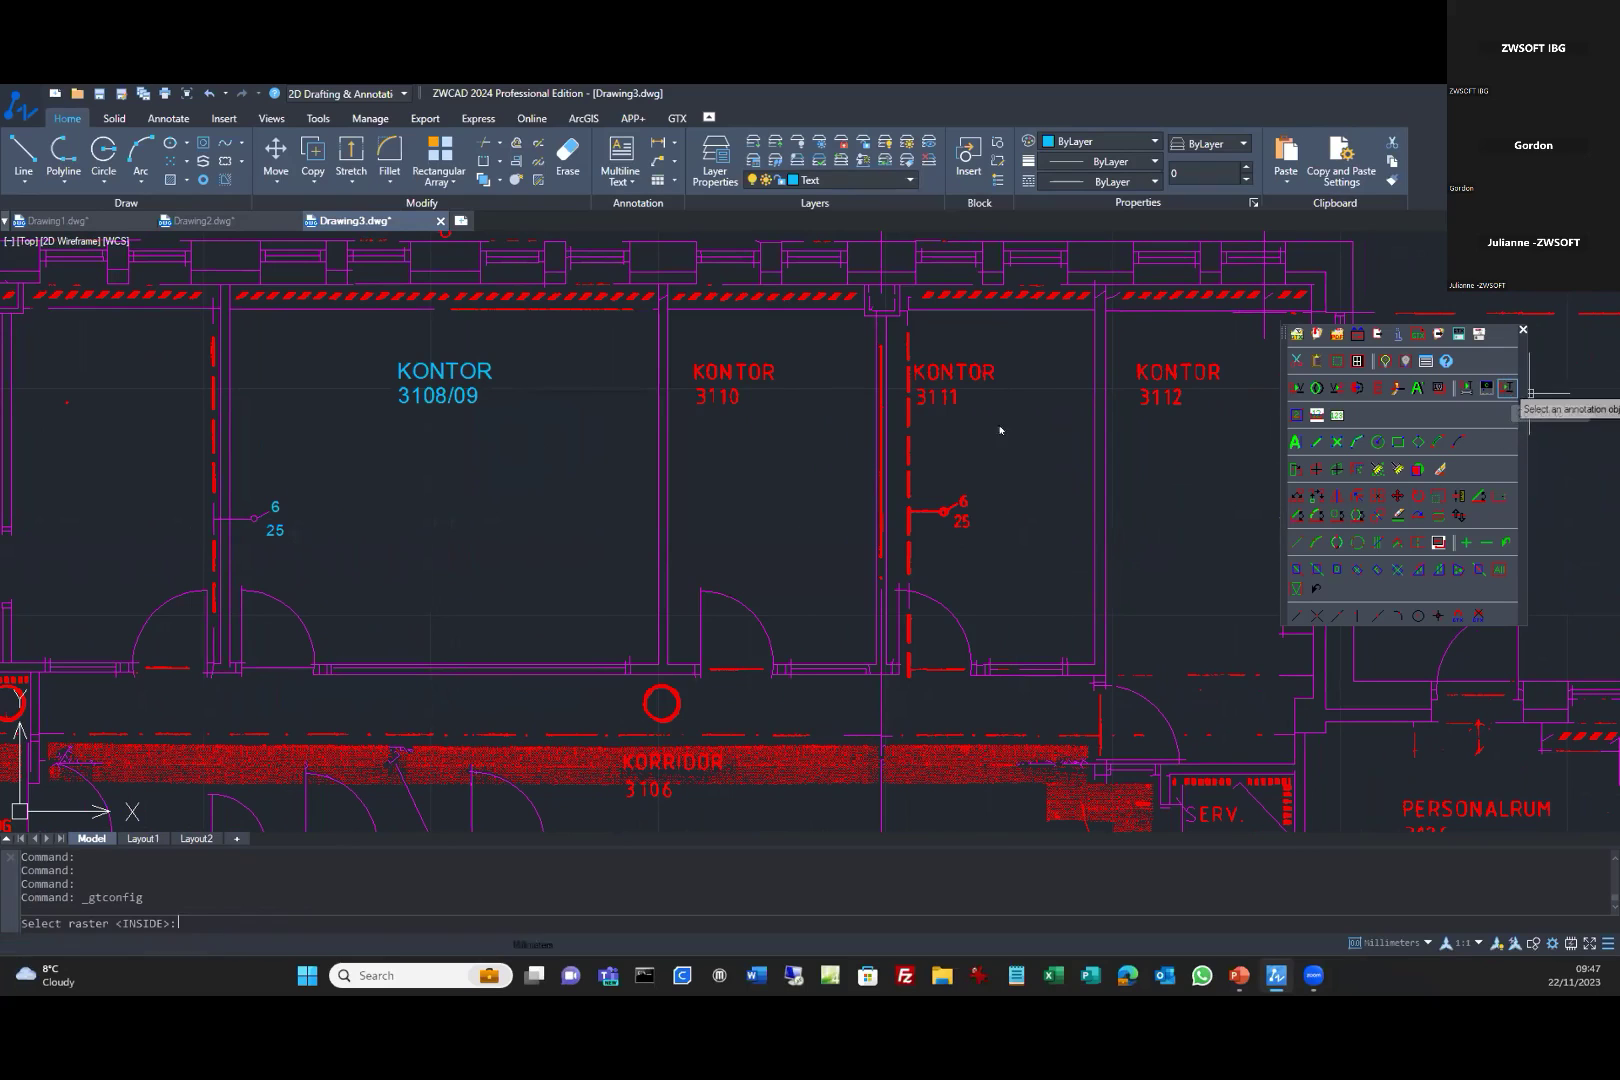
click(688, 354)
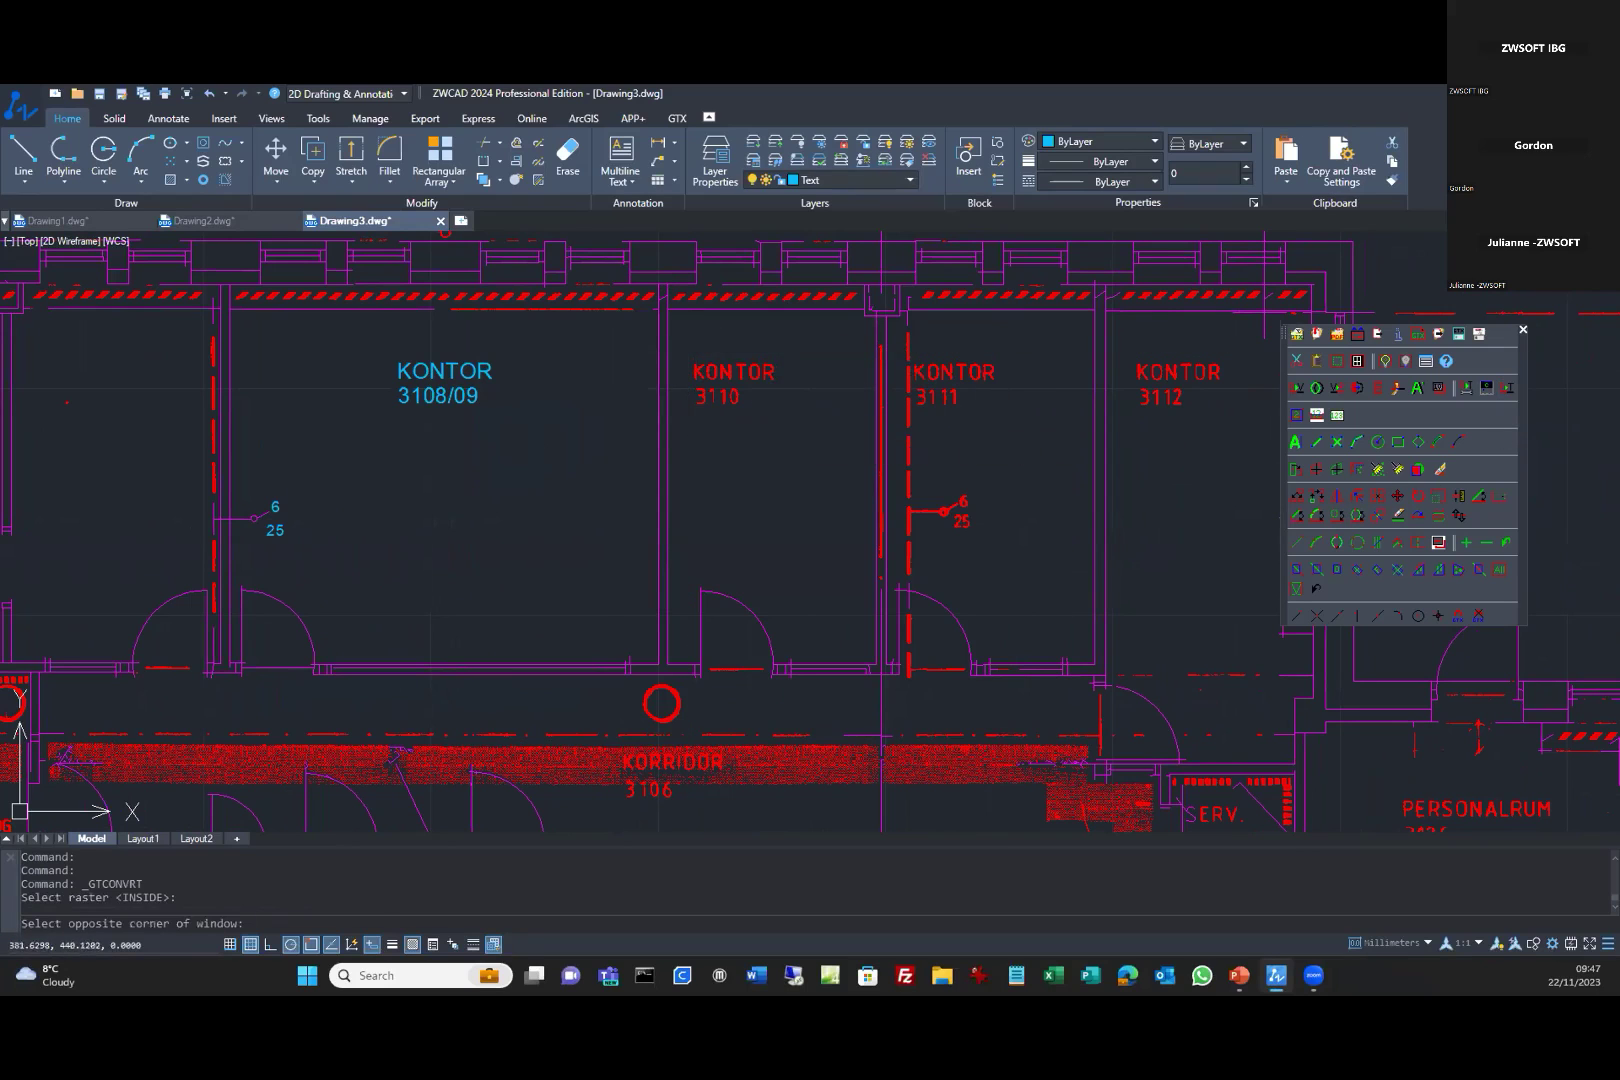
click(895, 413)
click(914, 348)
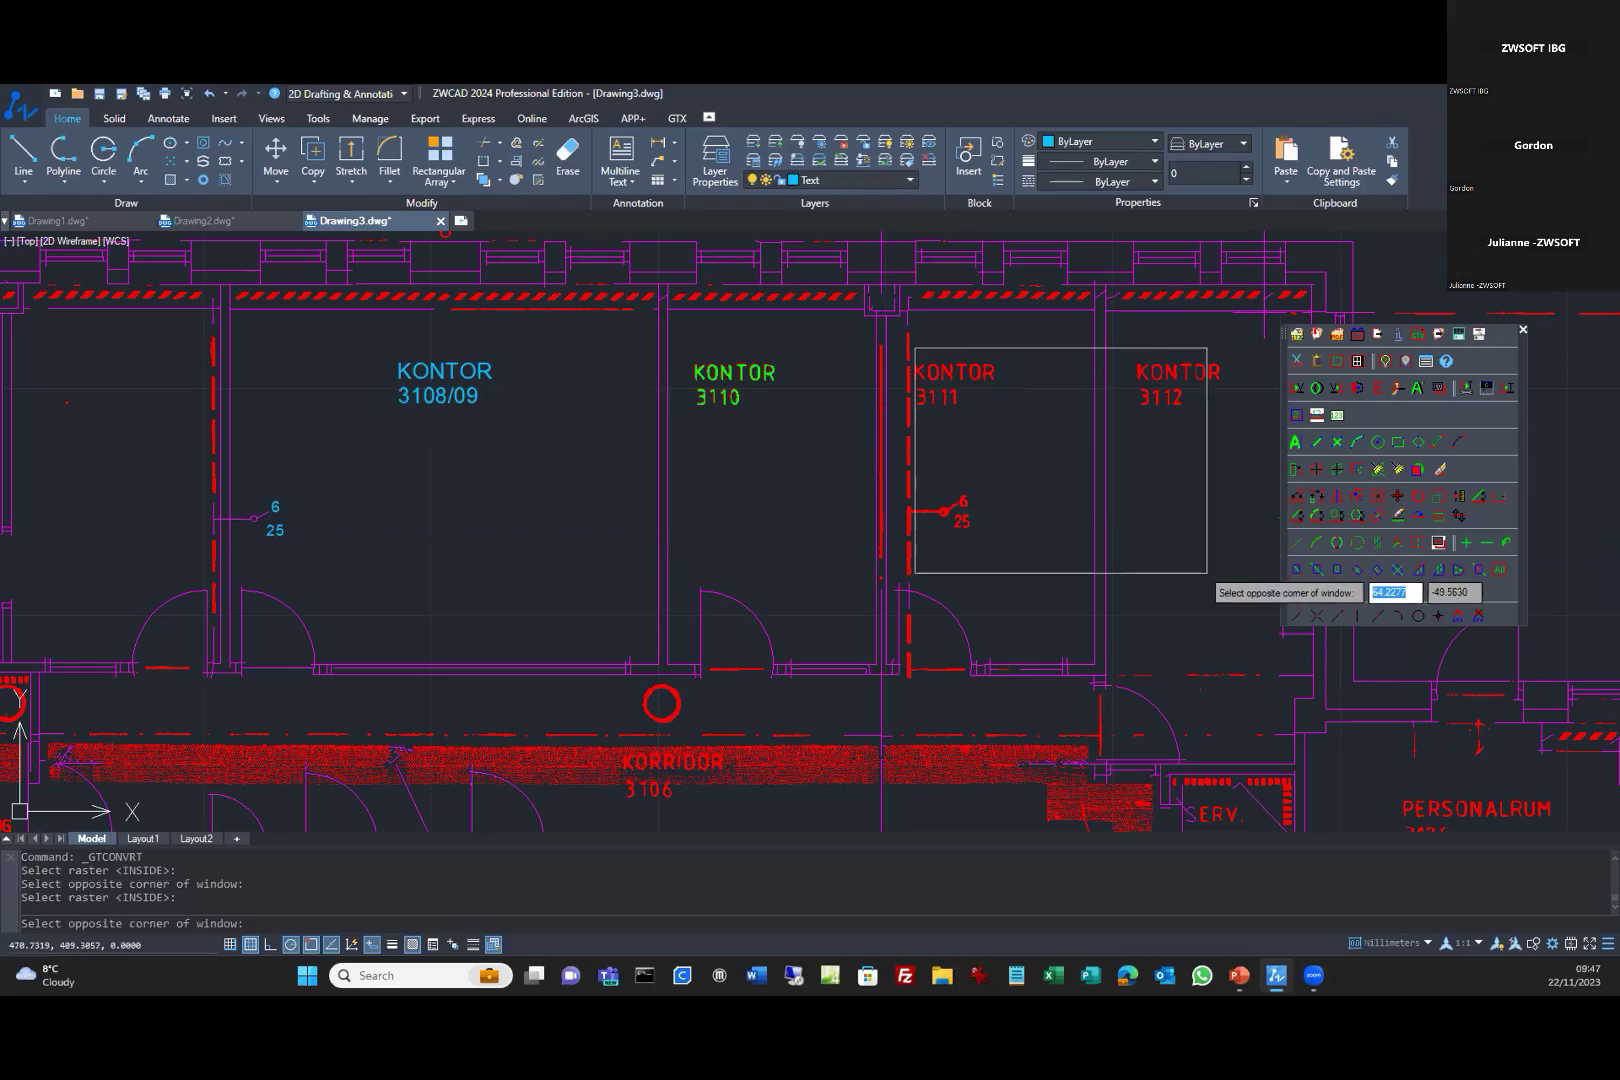
click(1240, 580)
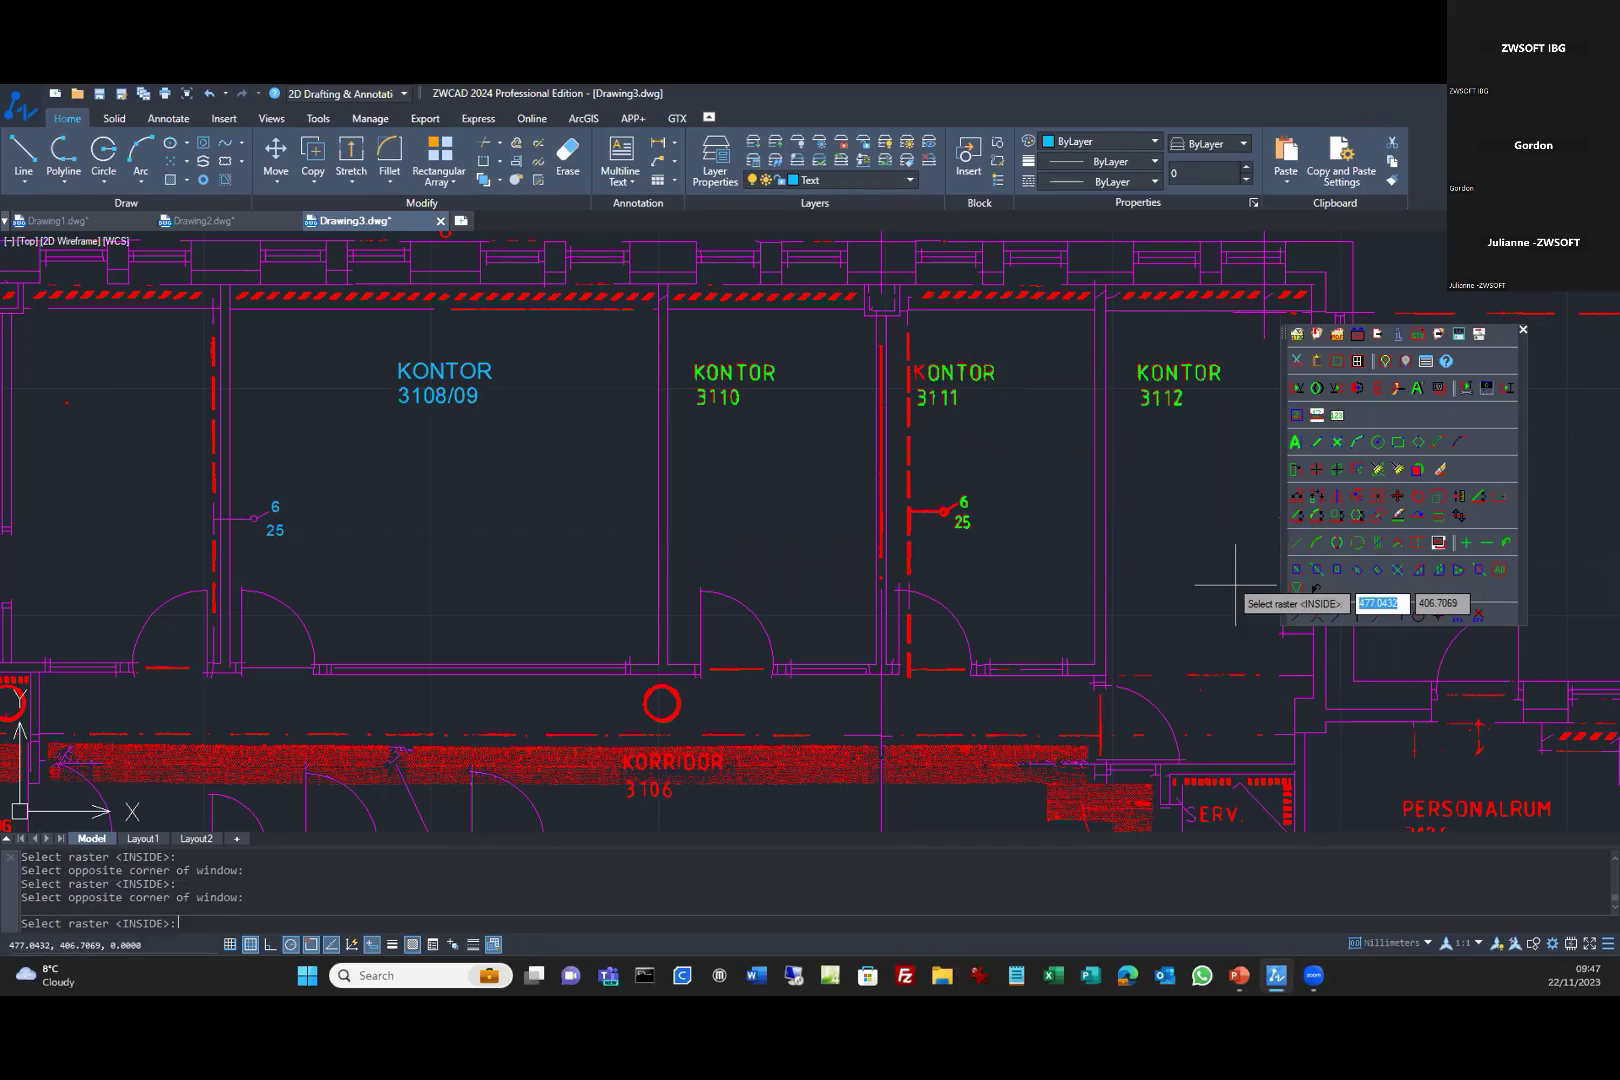
click(902, 358)
click(928, 409)
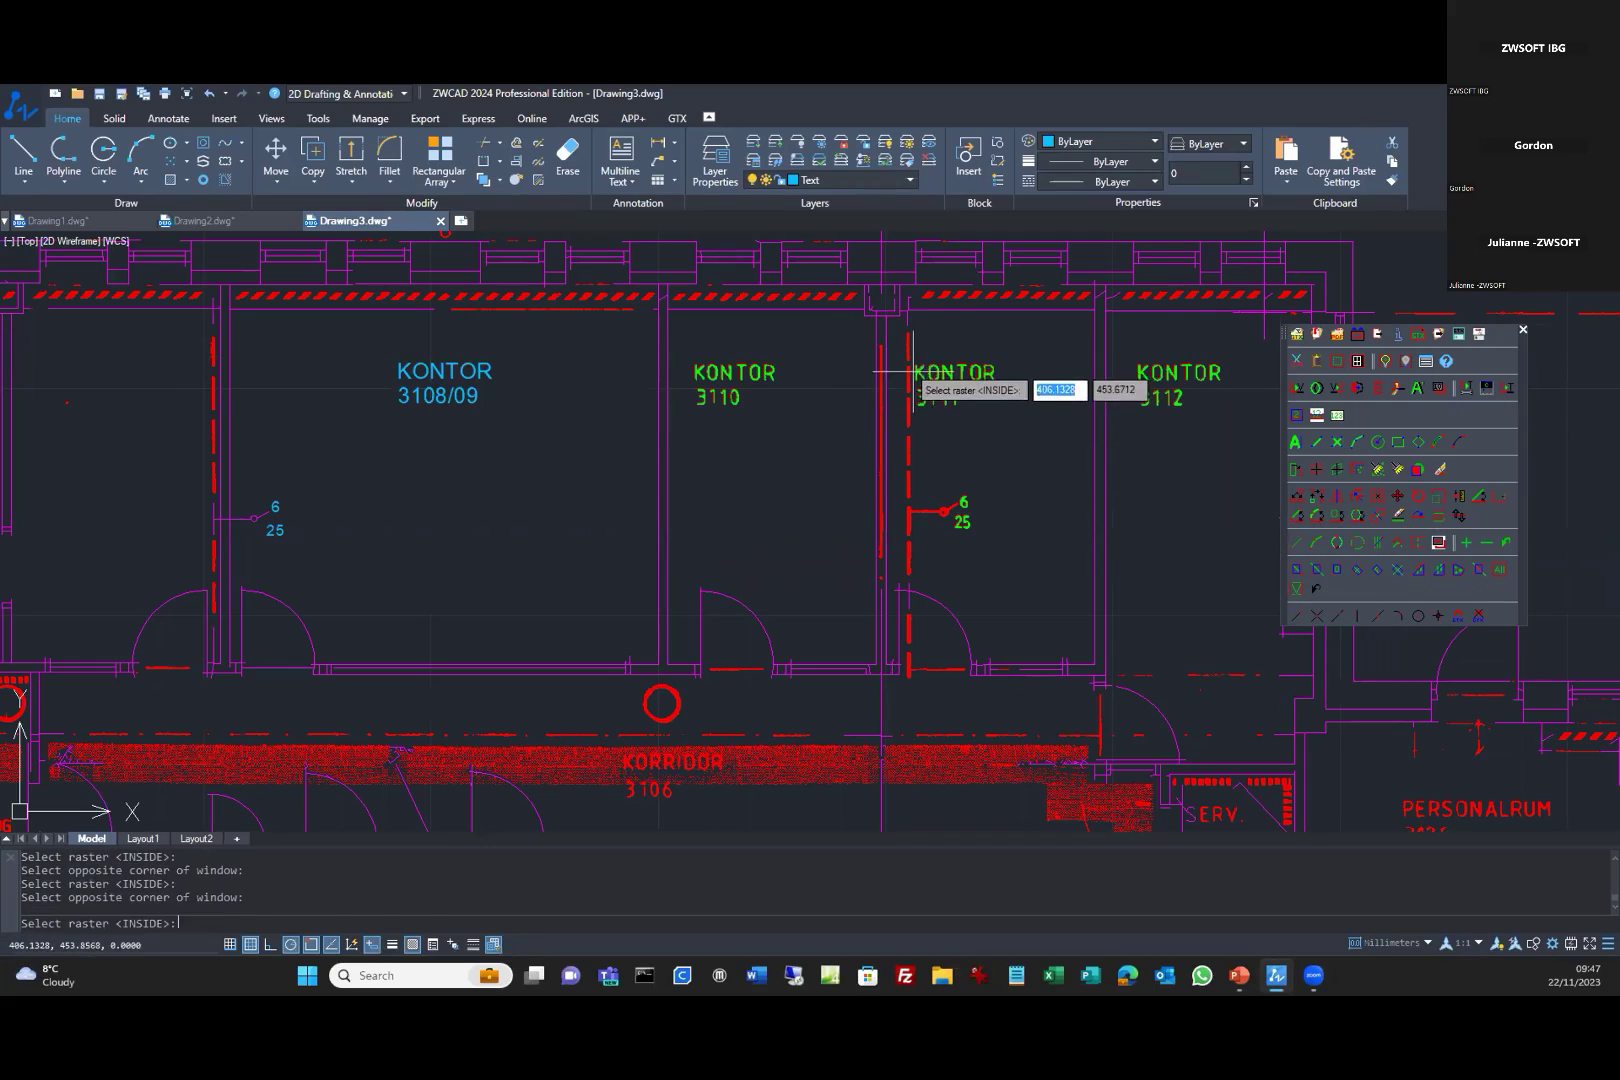
scroll(914, 370, up, 1)
scroll(960, 474, down, 2)
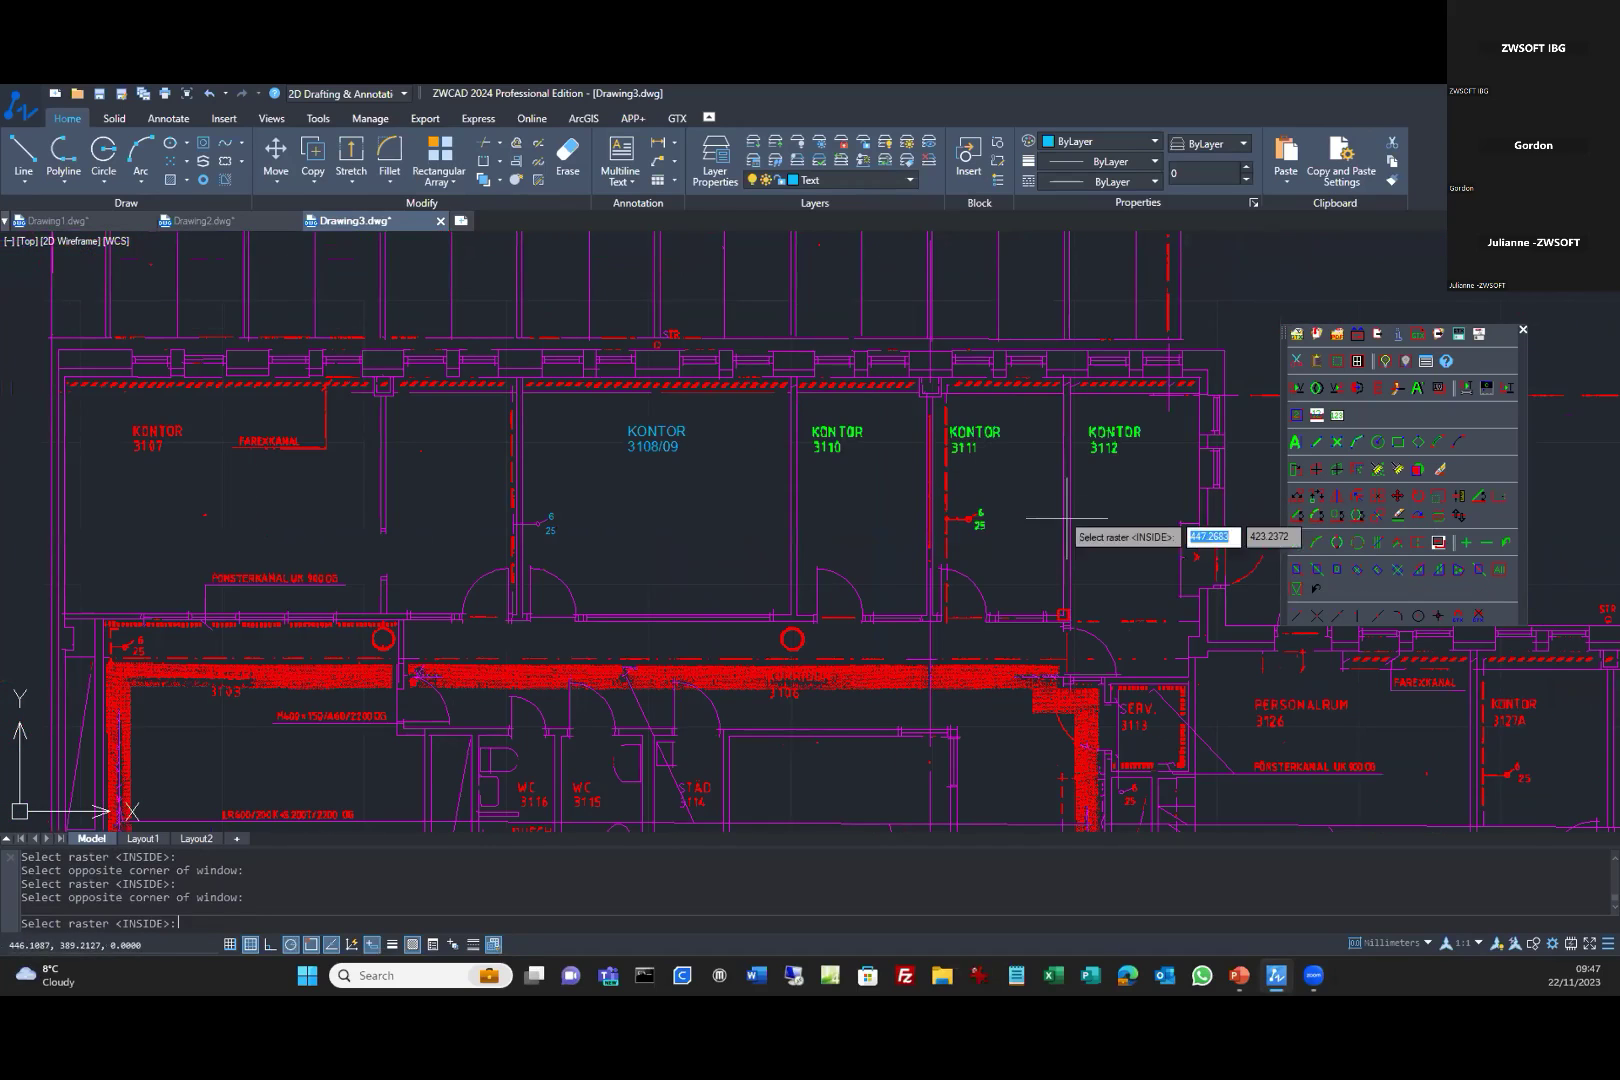
key(Return)
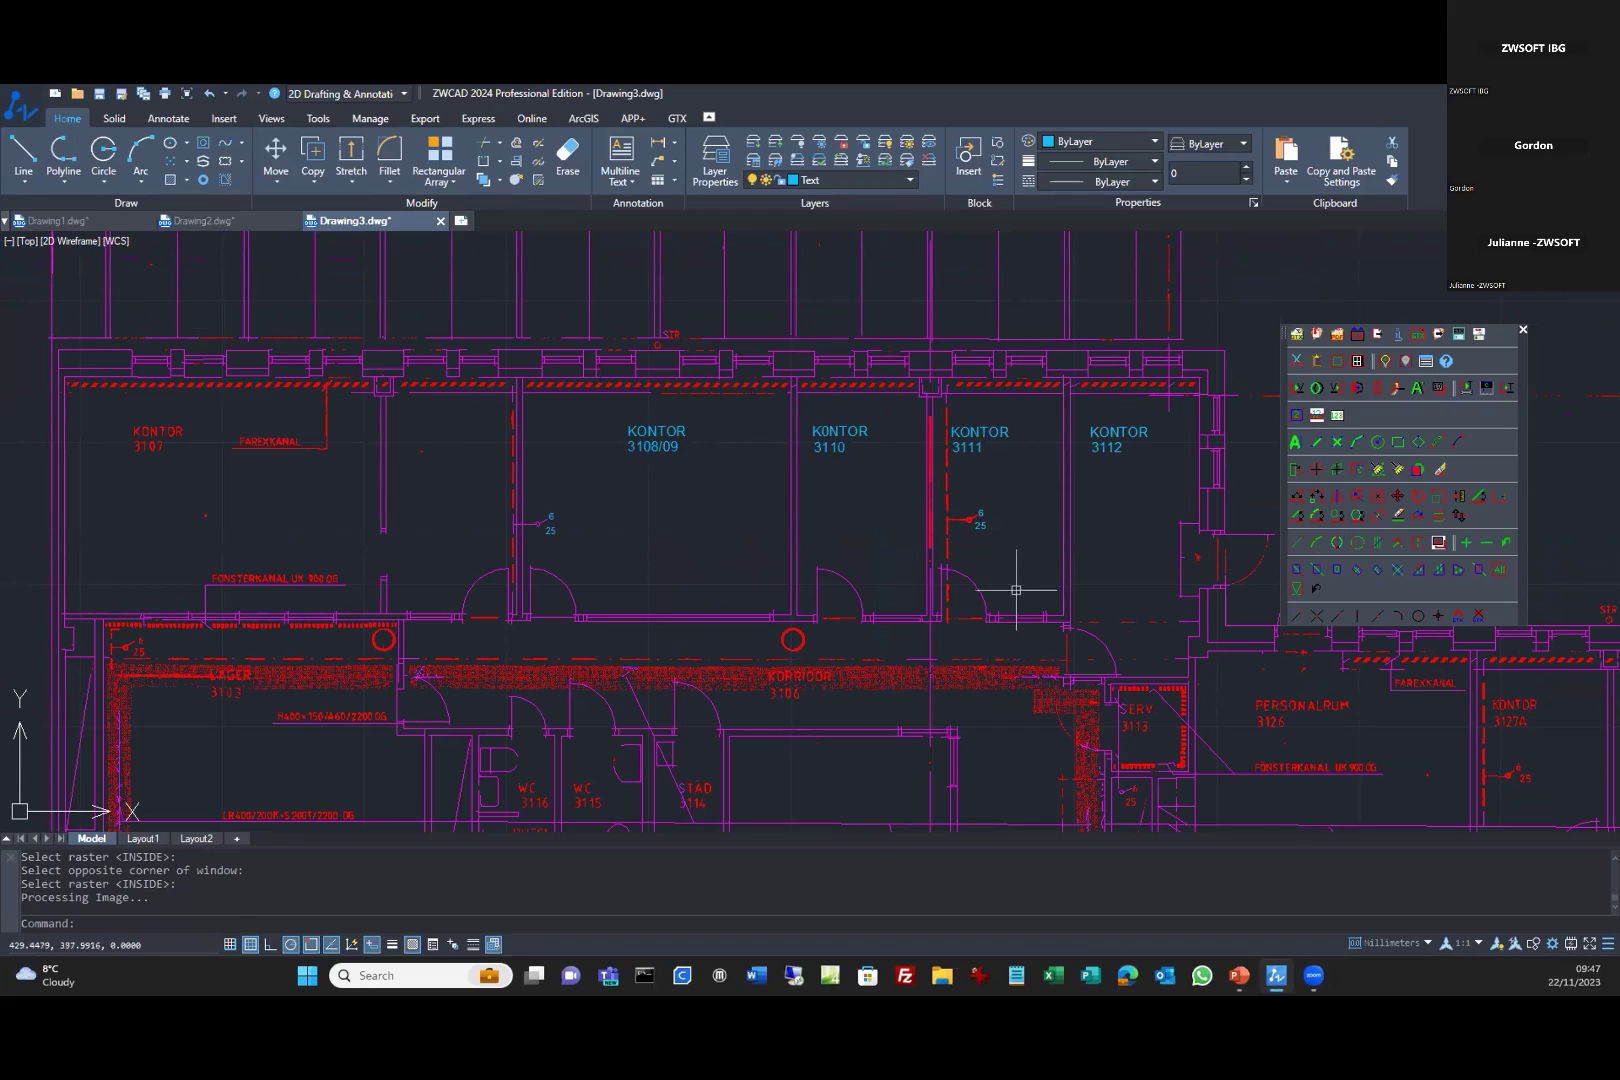
Convert the raster labels in KONTOR 3122, 3121, 3120 and 3119, including the 6 and 25 marking, to text using Inside windows.
scroll(1000, 600, down, 2)
mouse_move(894, 691)
middle_down()
mouse_move(868, 506)
mouse_move(828, 419)
middle_up()
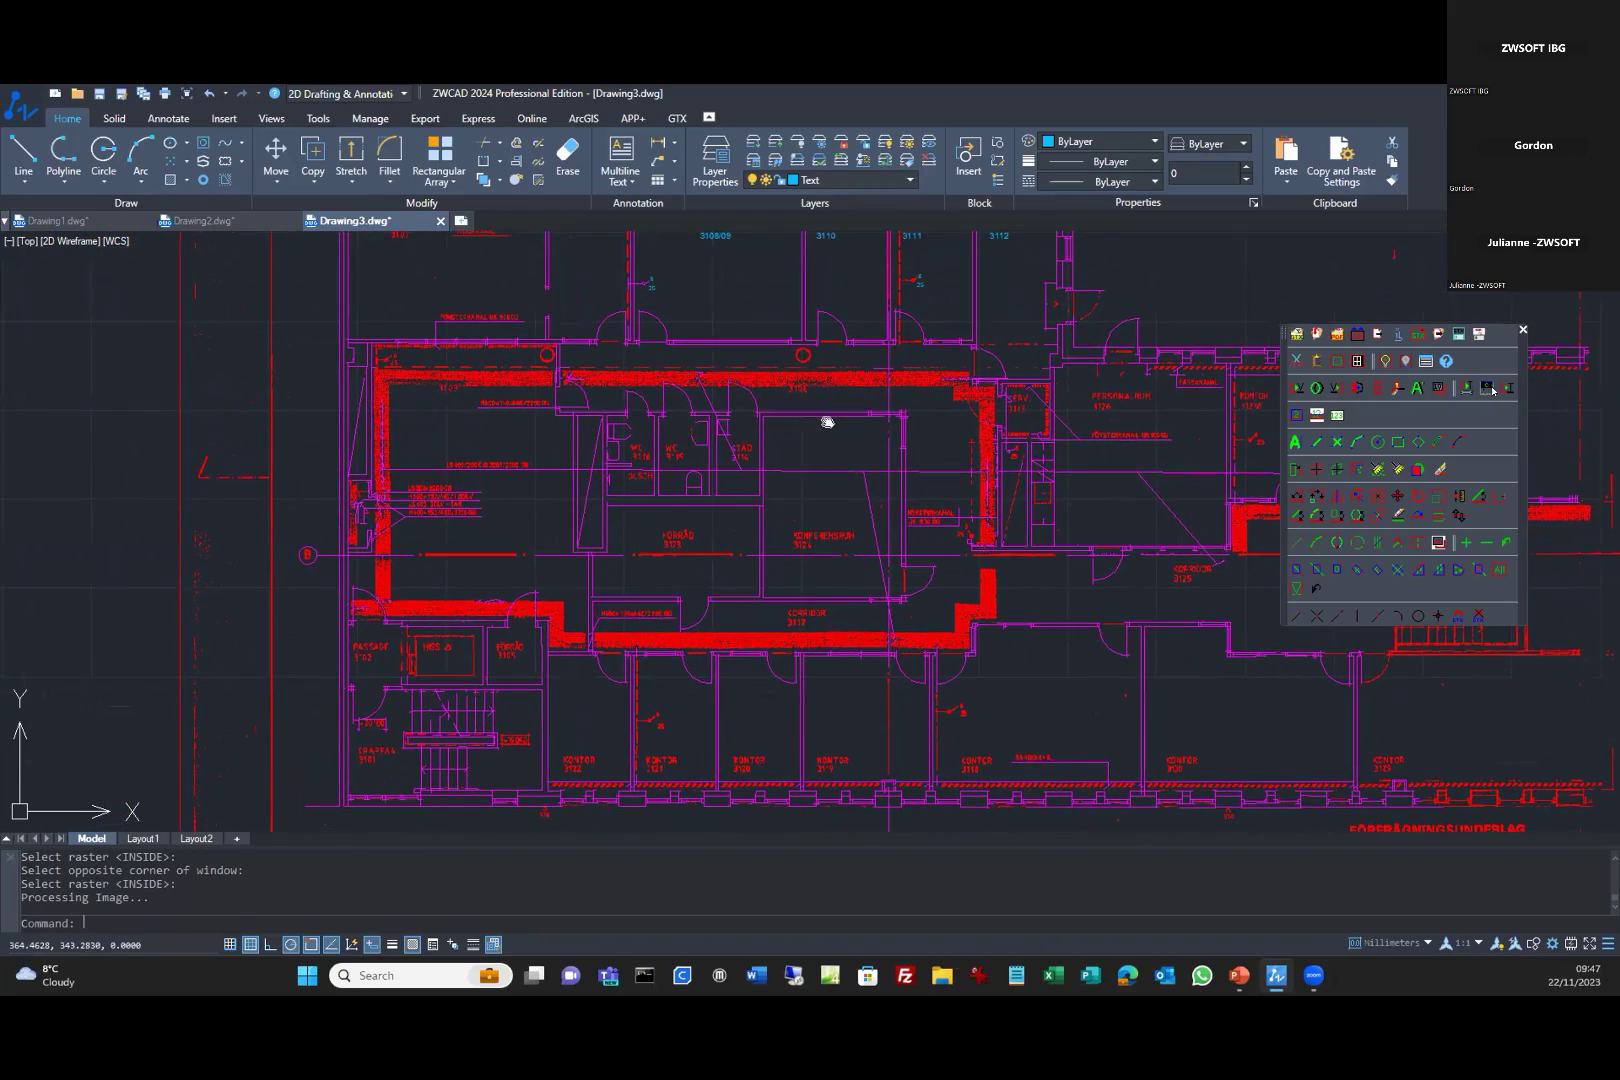
scroll(846, 765, up, 2)
middle_drag(865, 711, 886, 664)
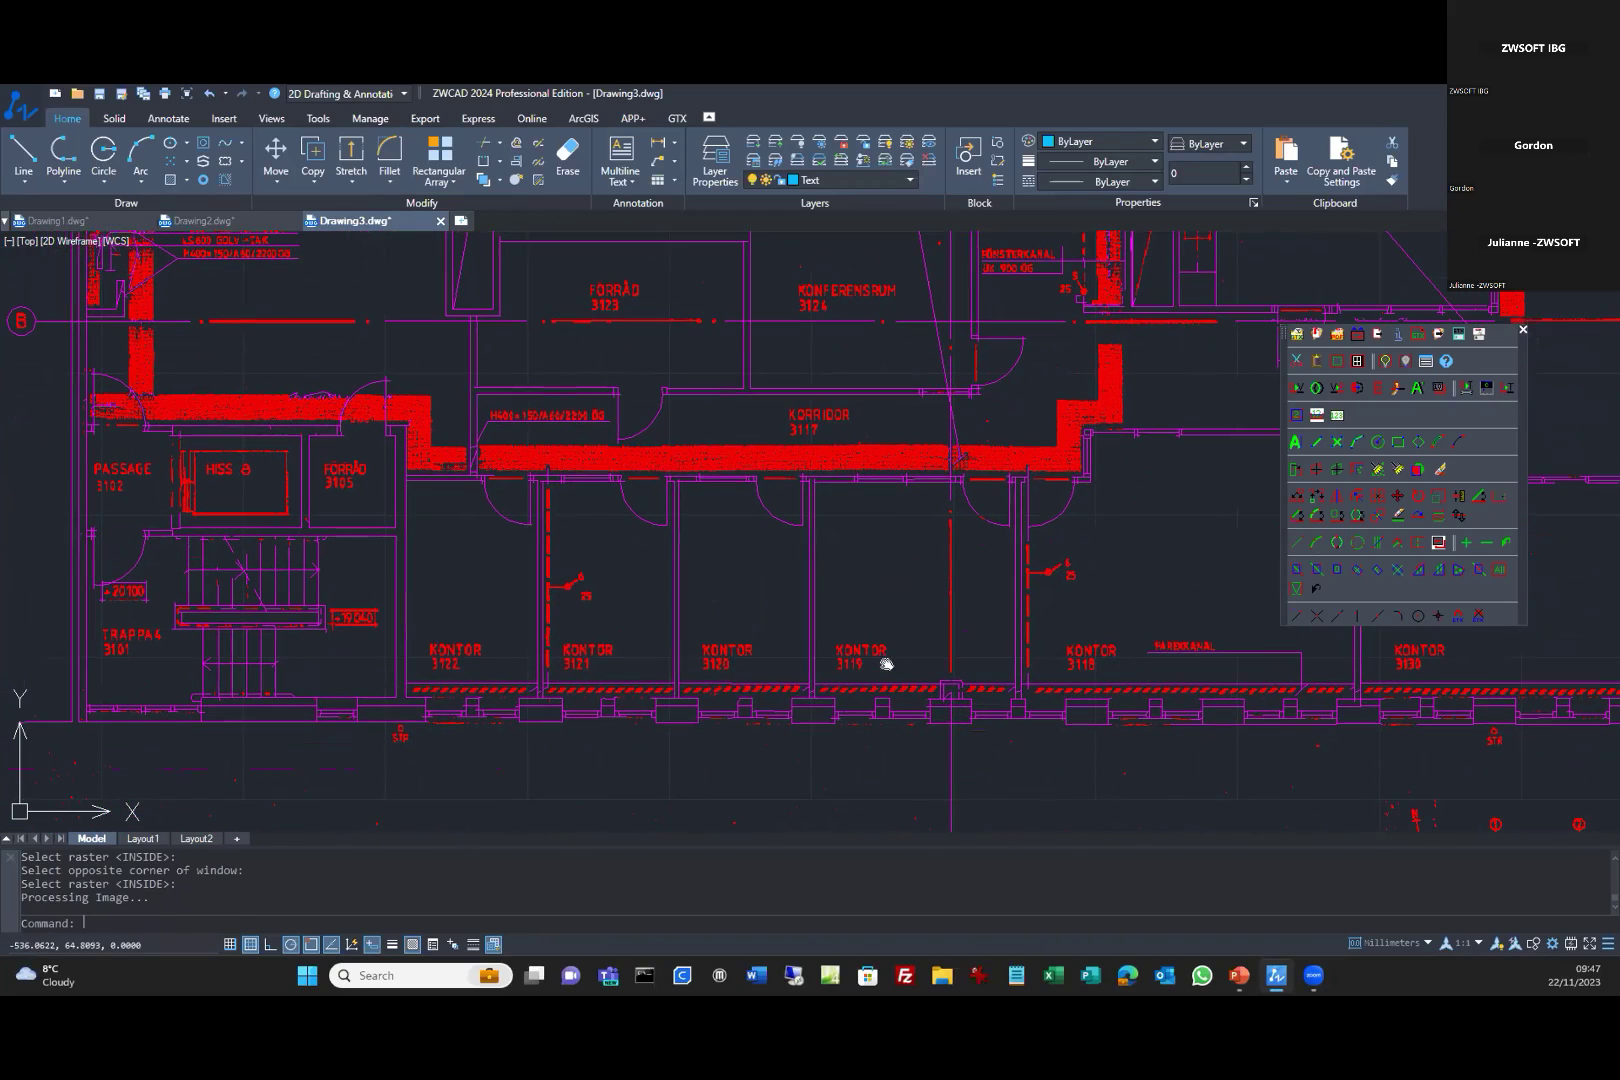
key(Return)
click(420, 635)
click(499, 676)
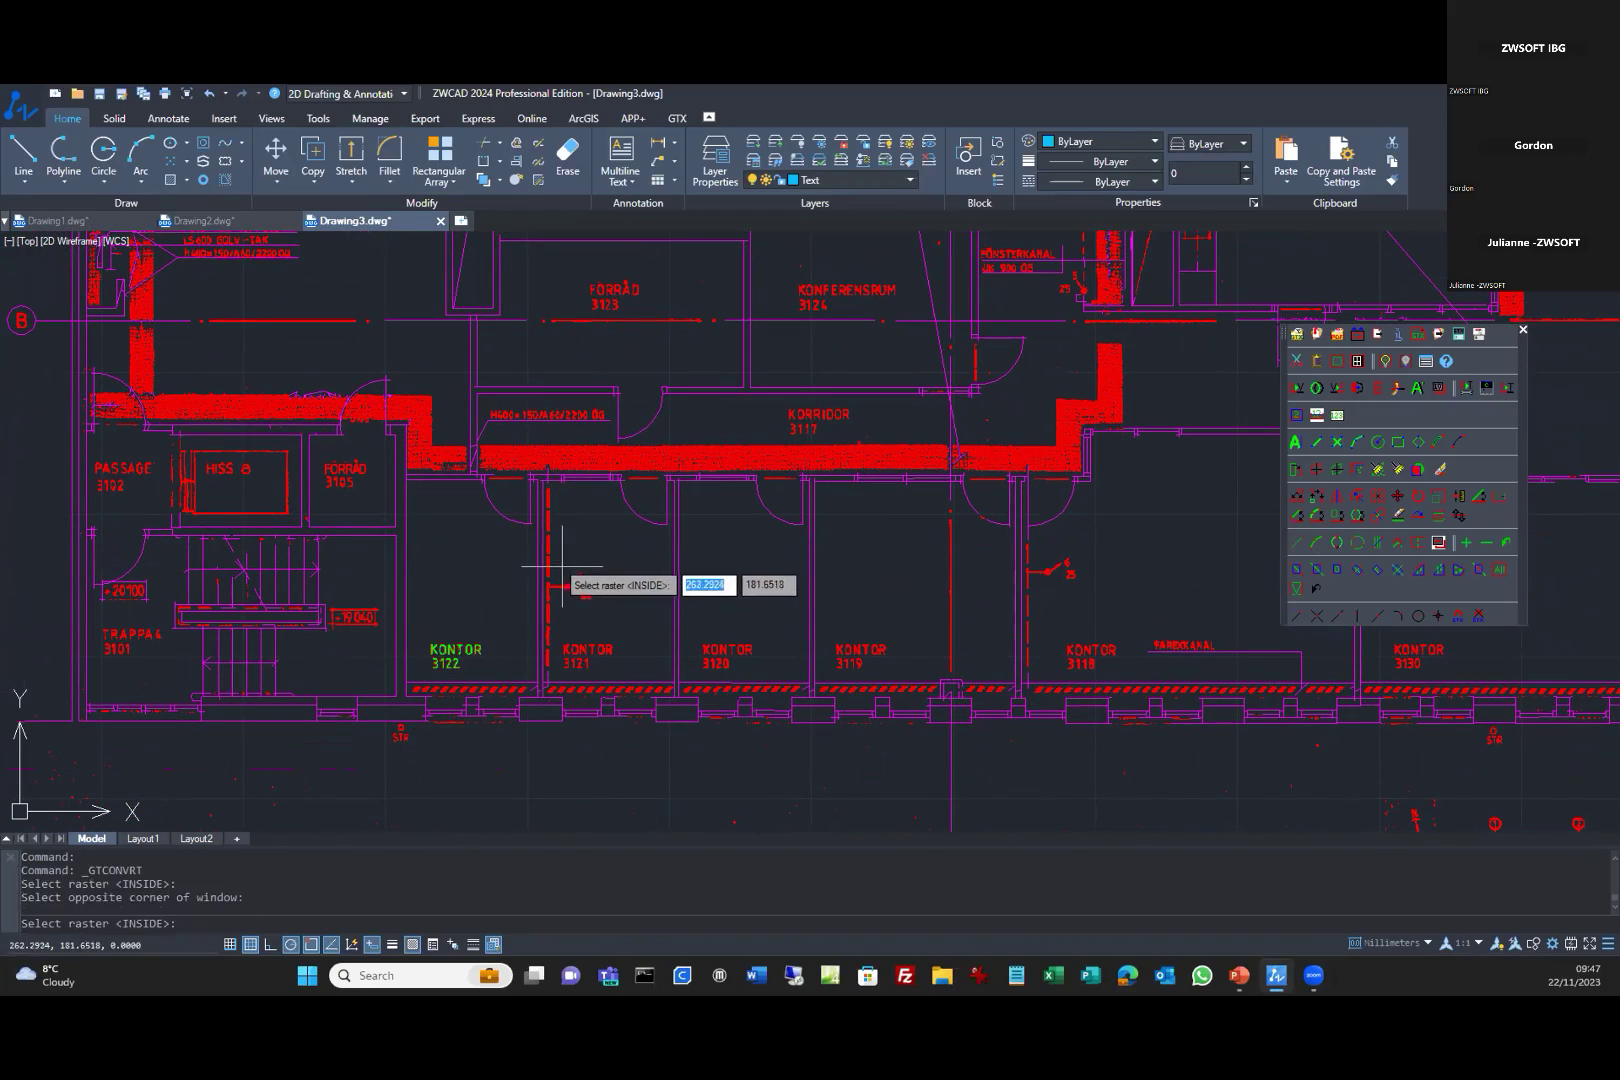
click(557, 566)
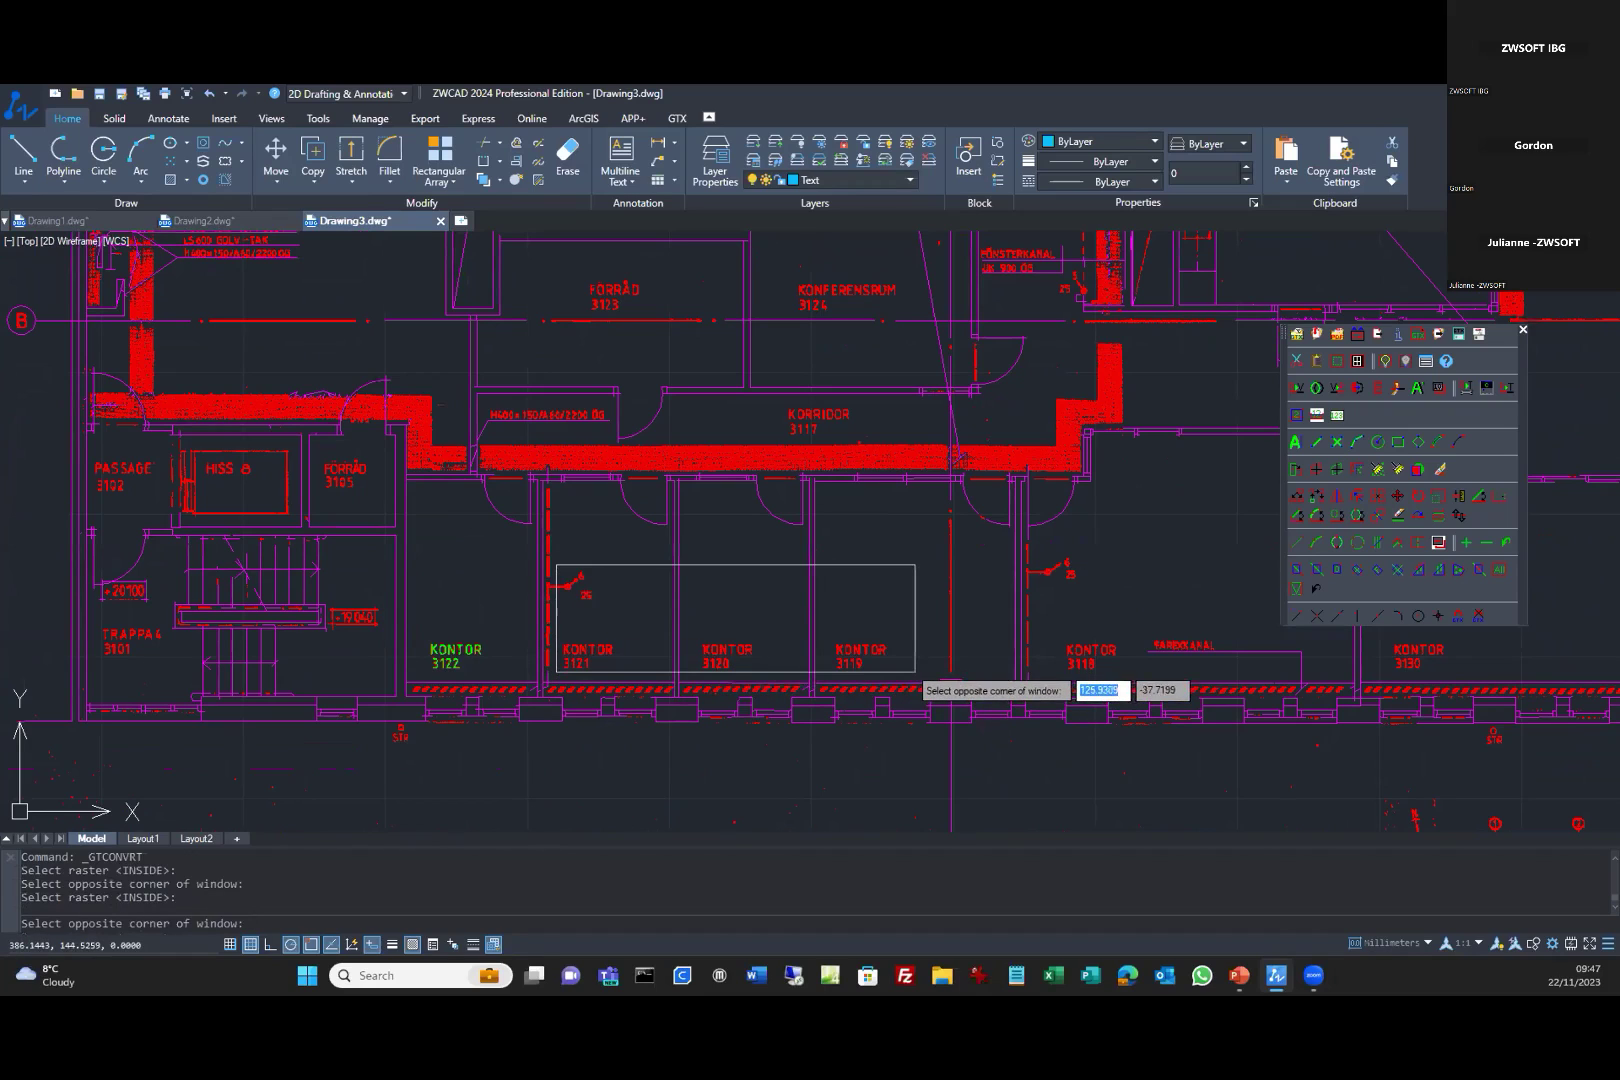
click(915, 676)
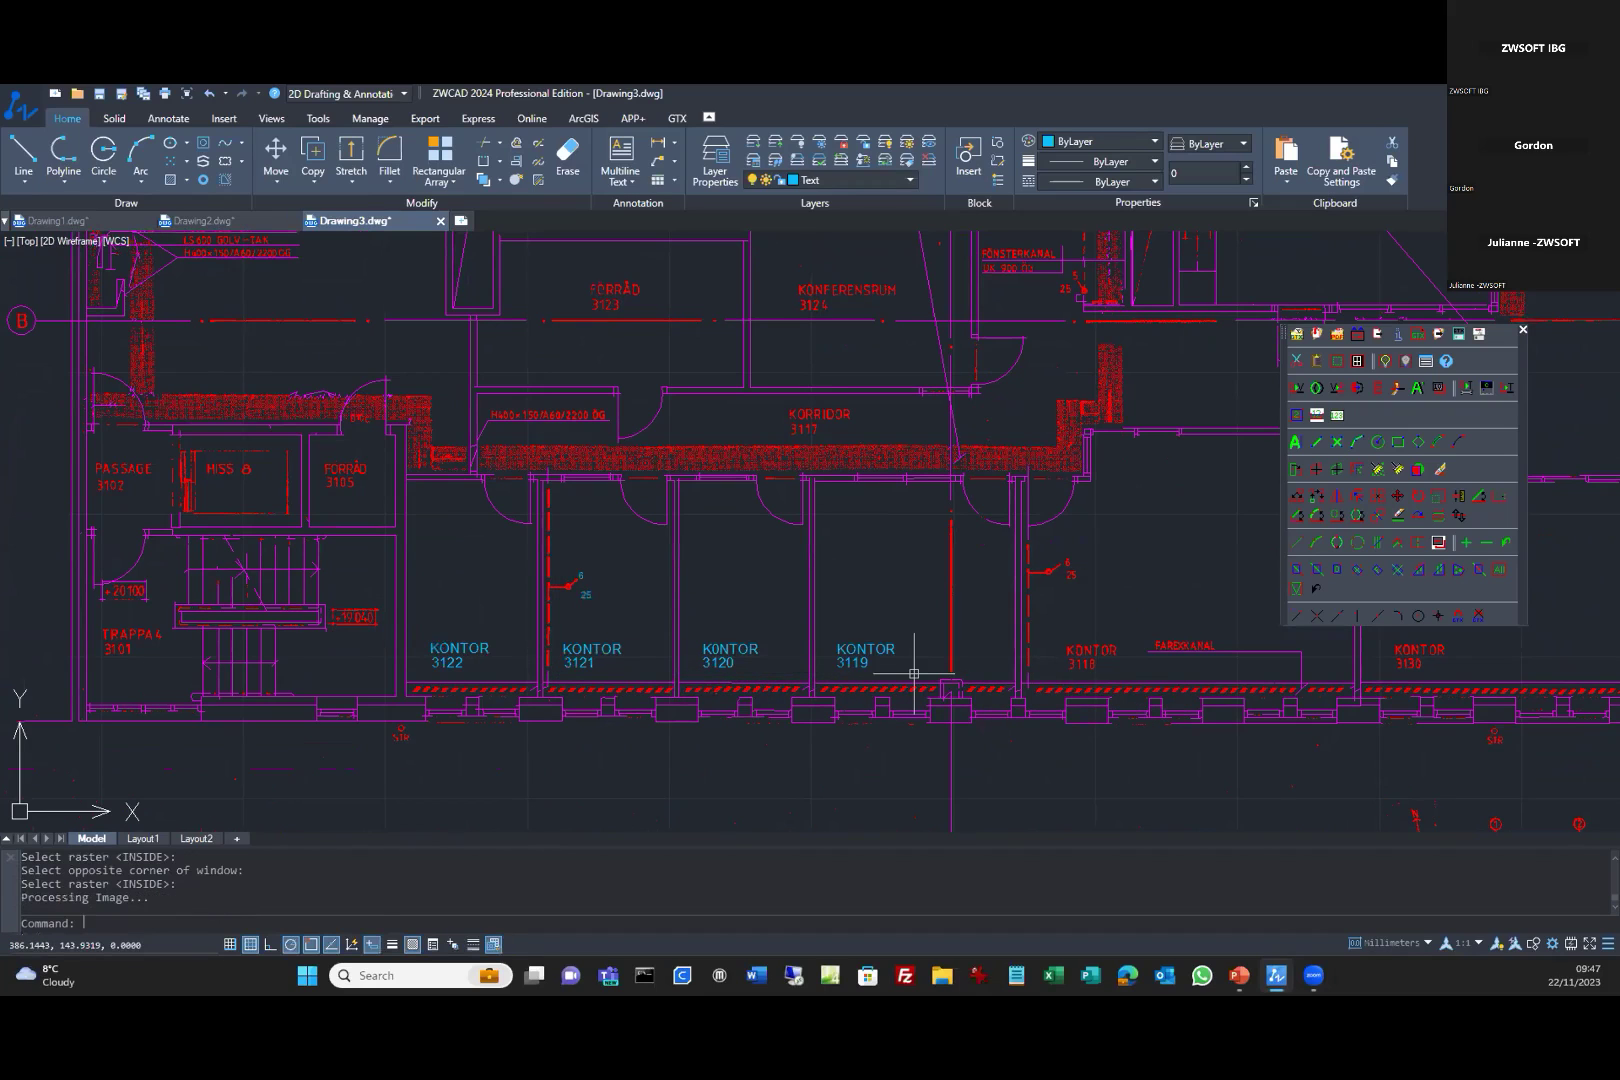
Turn off the RASTER layer and inspect the vectorized floor plan with its converted room labels.
scroll(914, 674, down, 5)
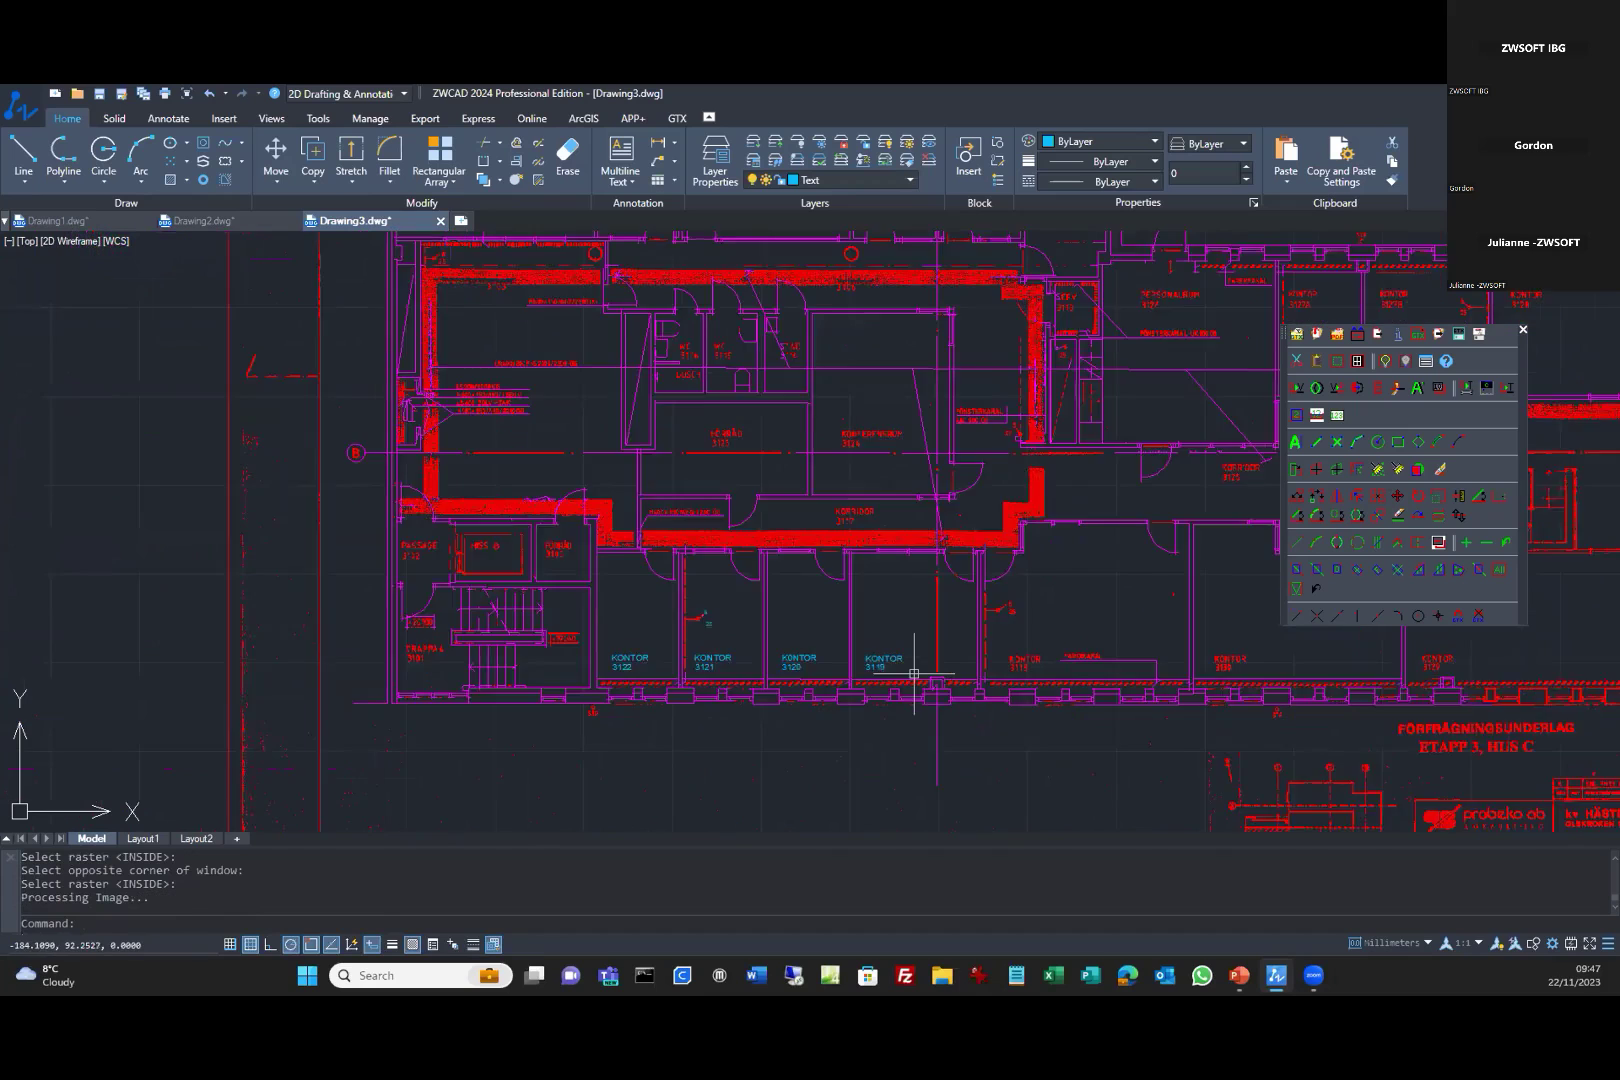
click(907, 182)
click(752, 238)
click(752, 238)
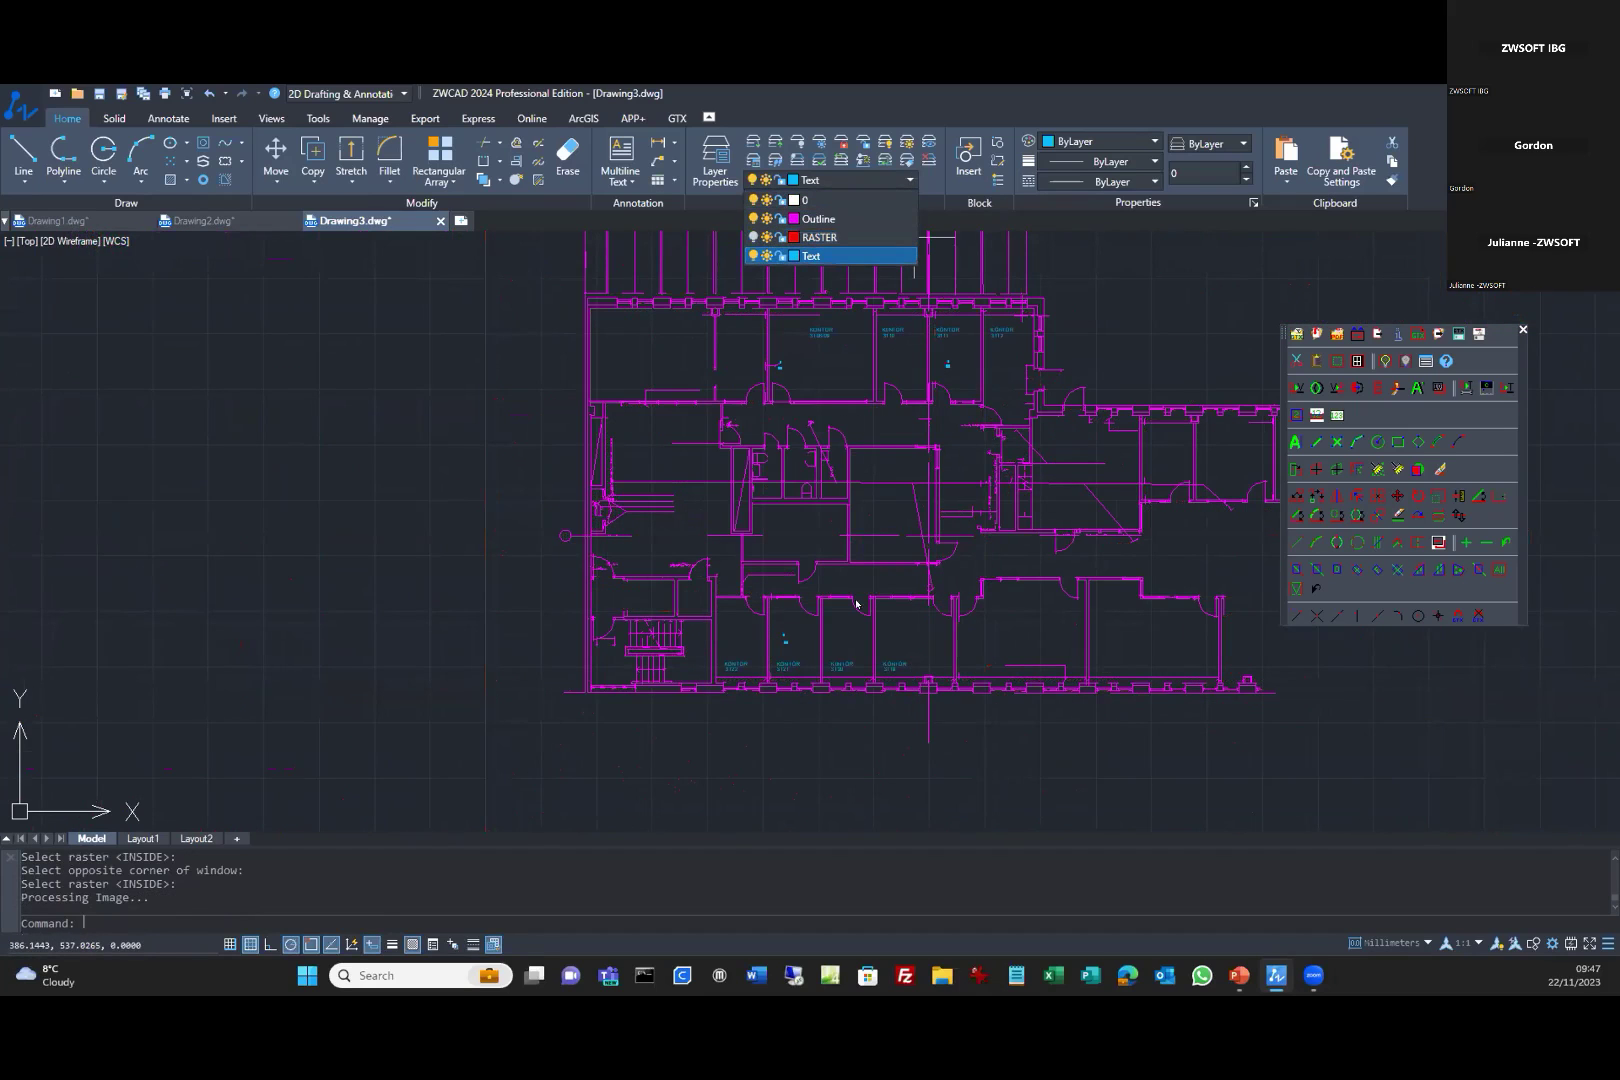
scroll(908, 549, down, 2)
scroll(865, 483, up, 2)
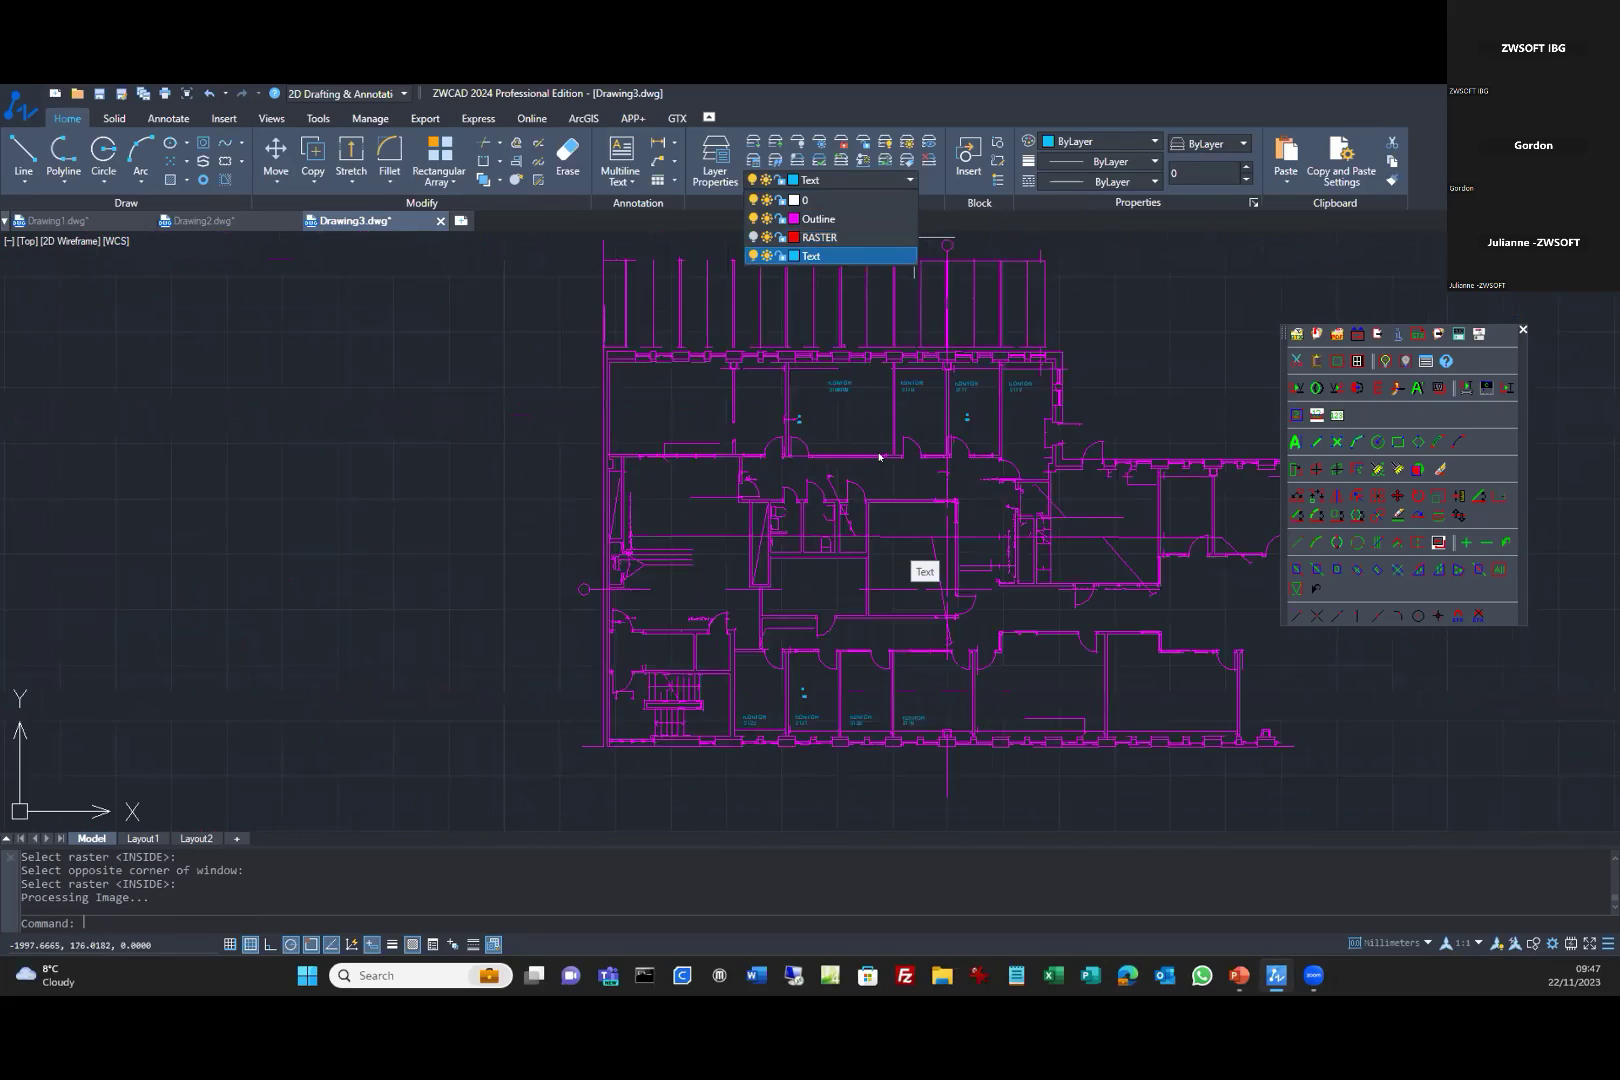
scroll(870, 434, down, 2)
scroll(870, 434, up, 2)
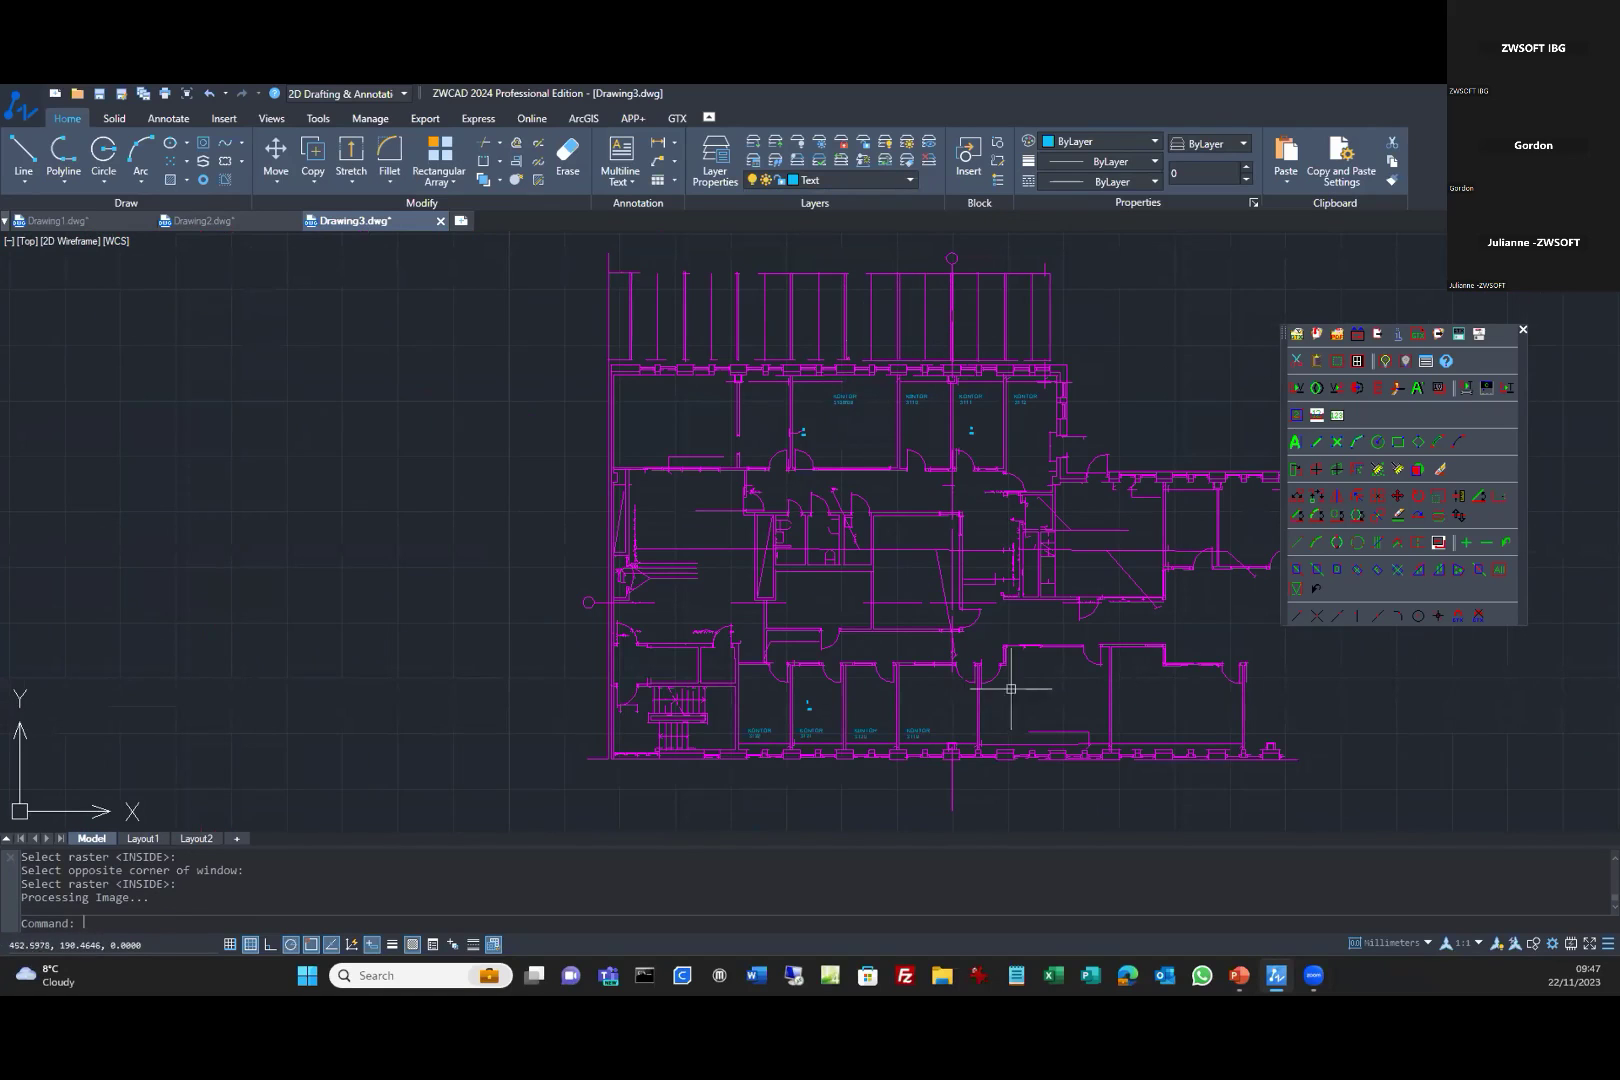
middle_drag(1031, 676, 868, 680)
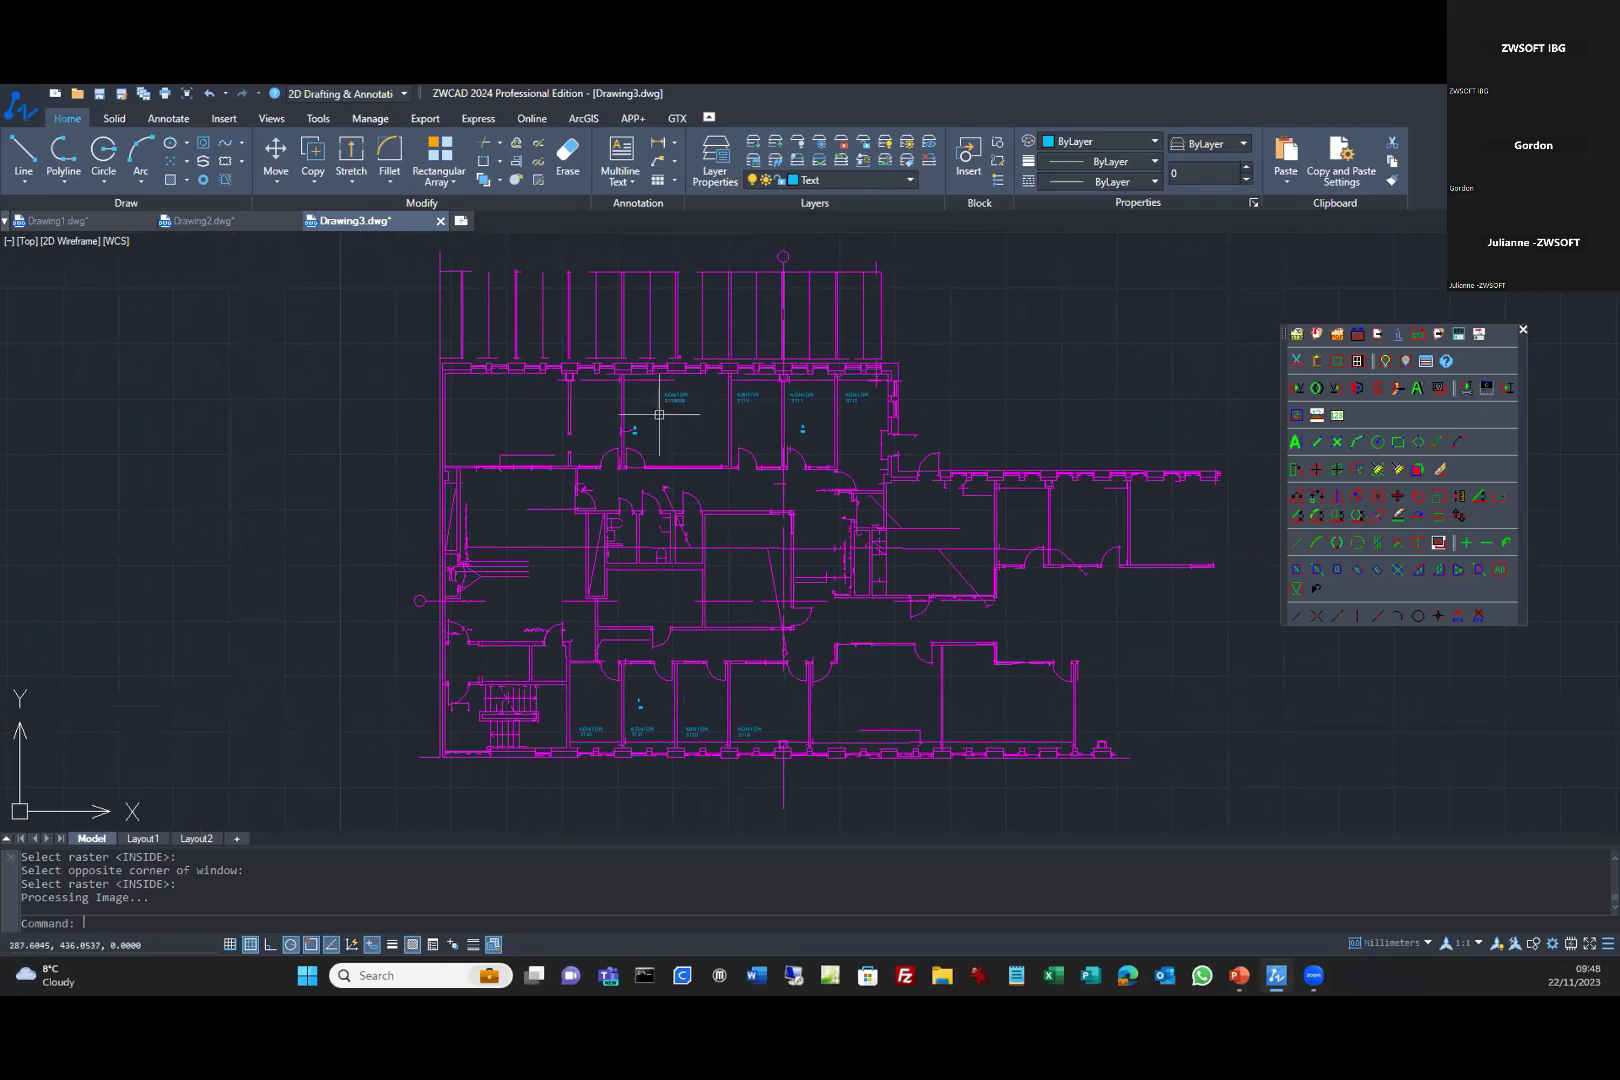
scroll(693, 387, up, 4)
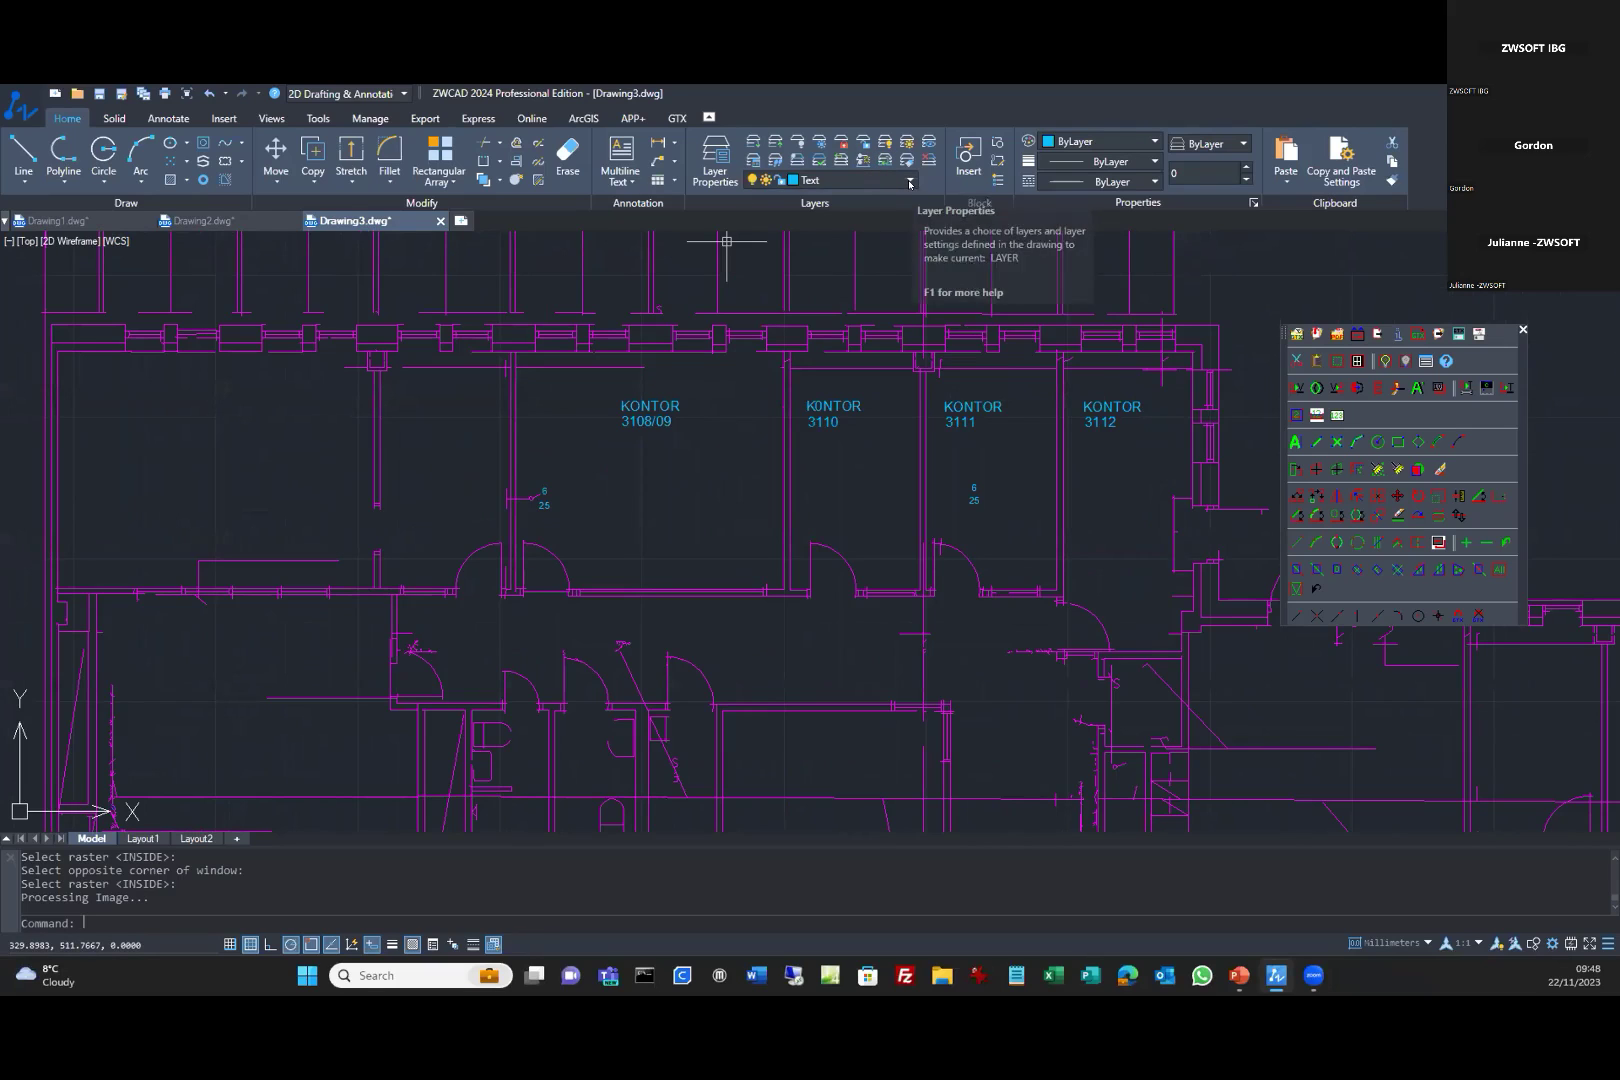
Turn the RASTER layer back on and review the whole floor plan with raster and vectors together.
click(909, 184)
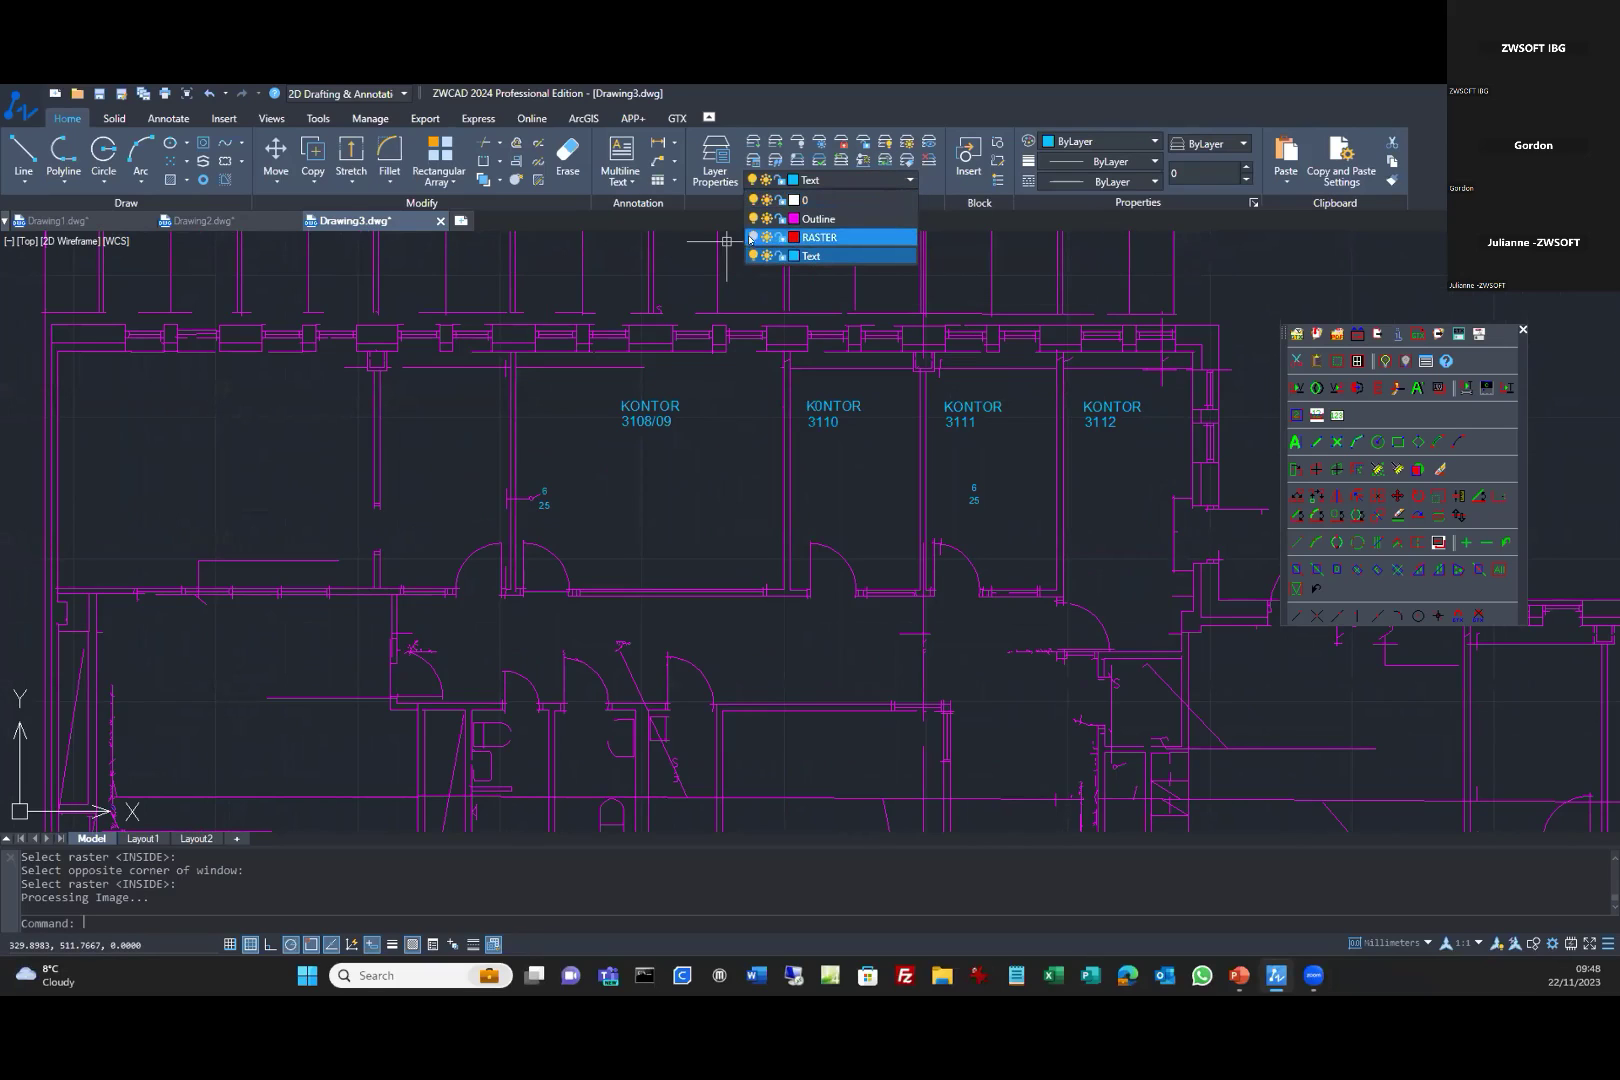
click(752, 238)
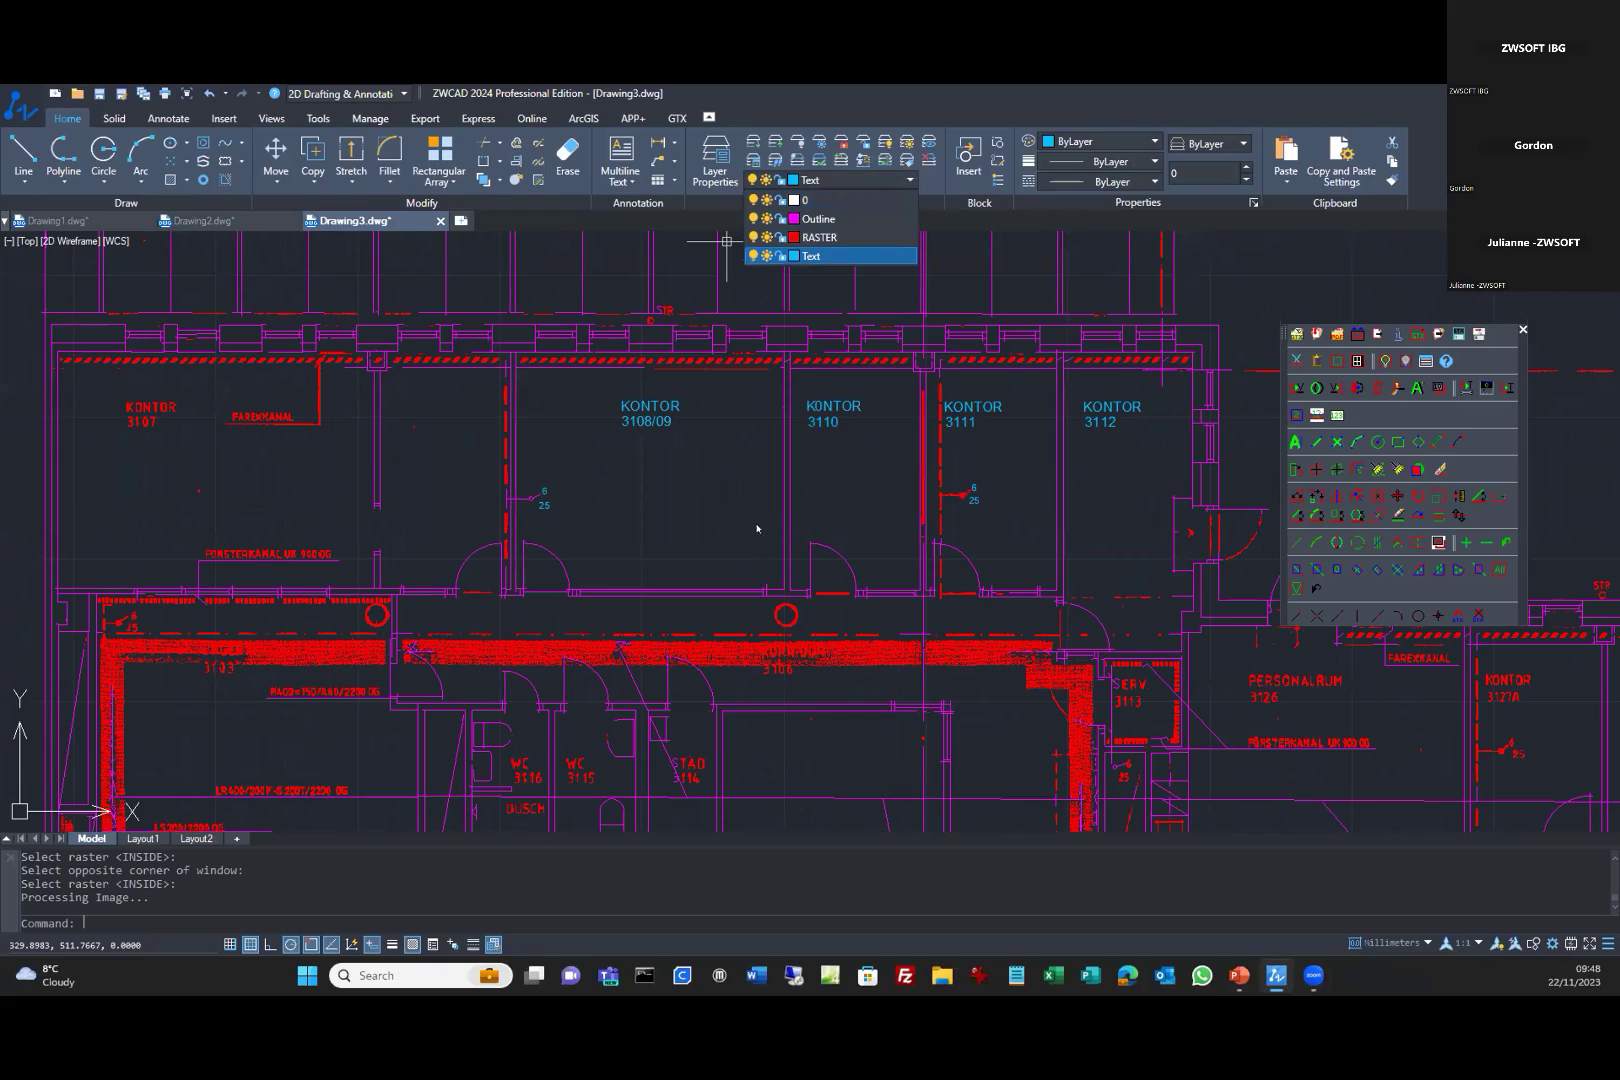
scroll(745, 508, down, 2)
scroll(745, 499, down, 2)
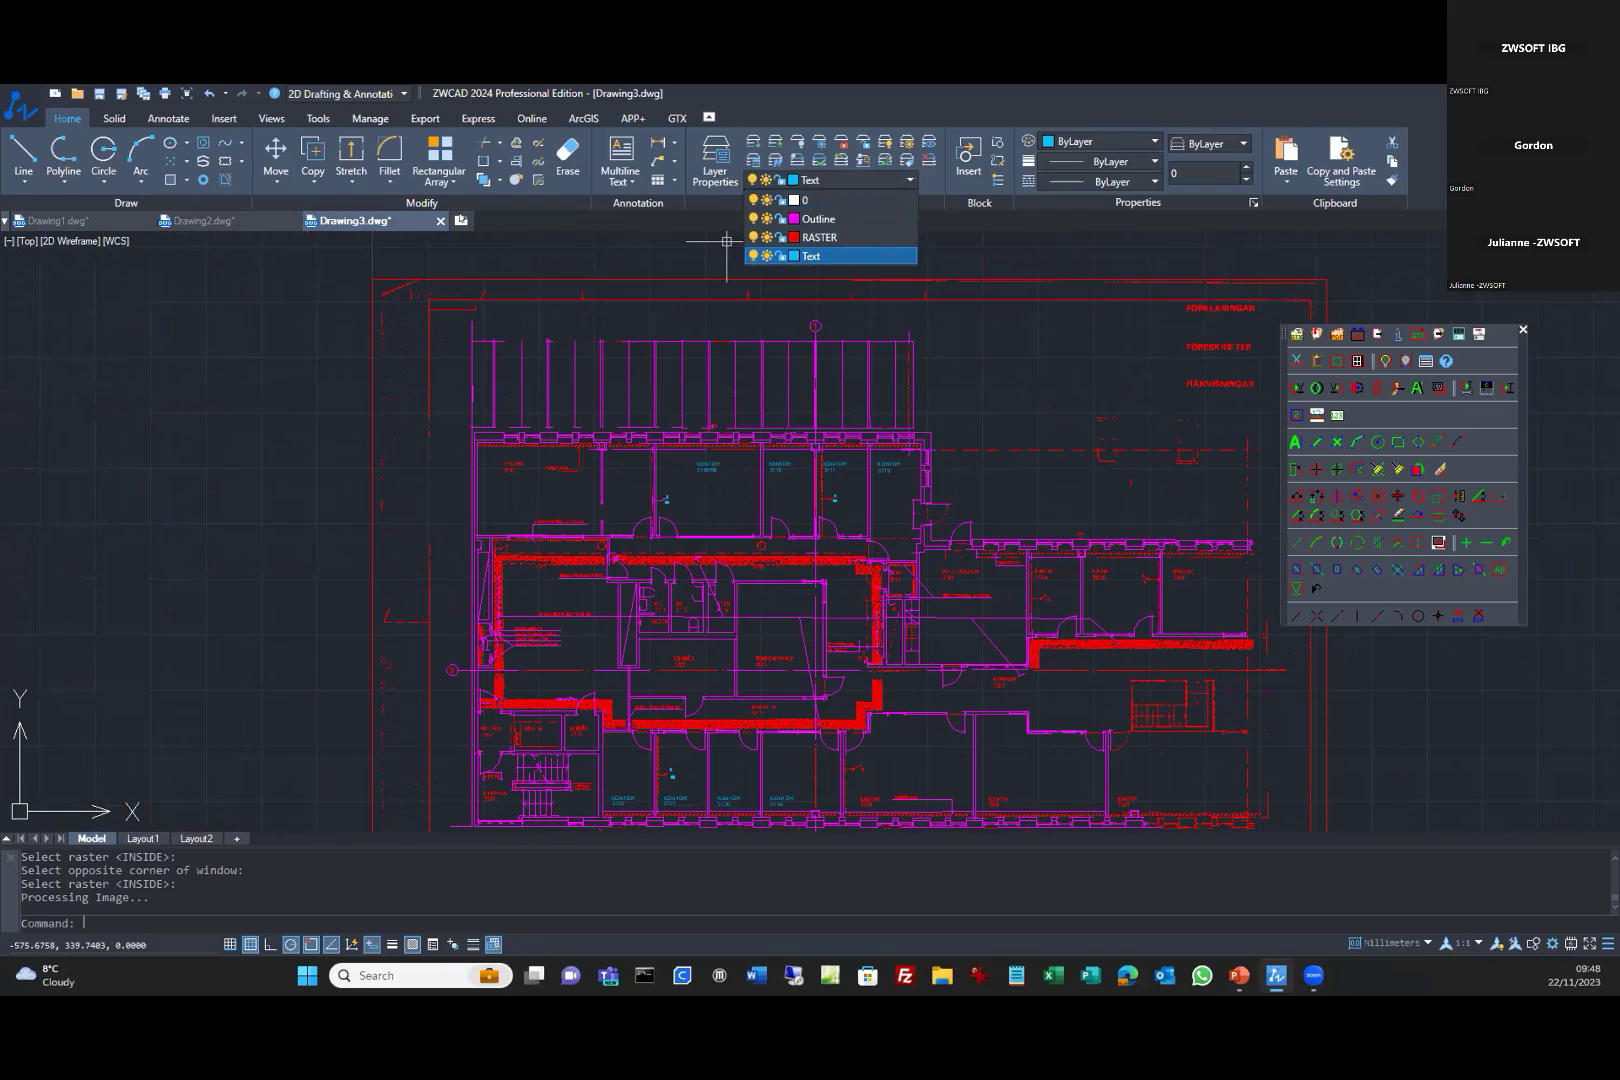
Start a new drawing and attach the raster map MAPDEMO1.tif from the GTX Tutorial folder.
click(461, 220)
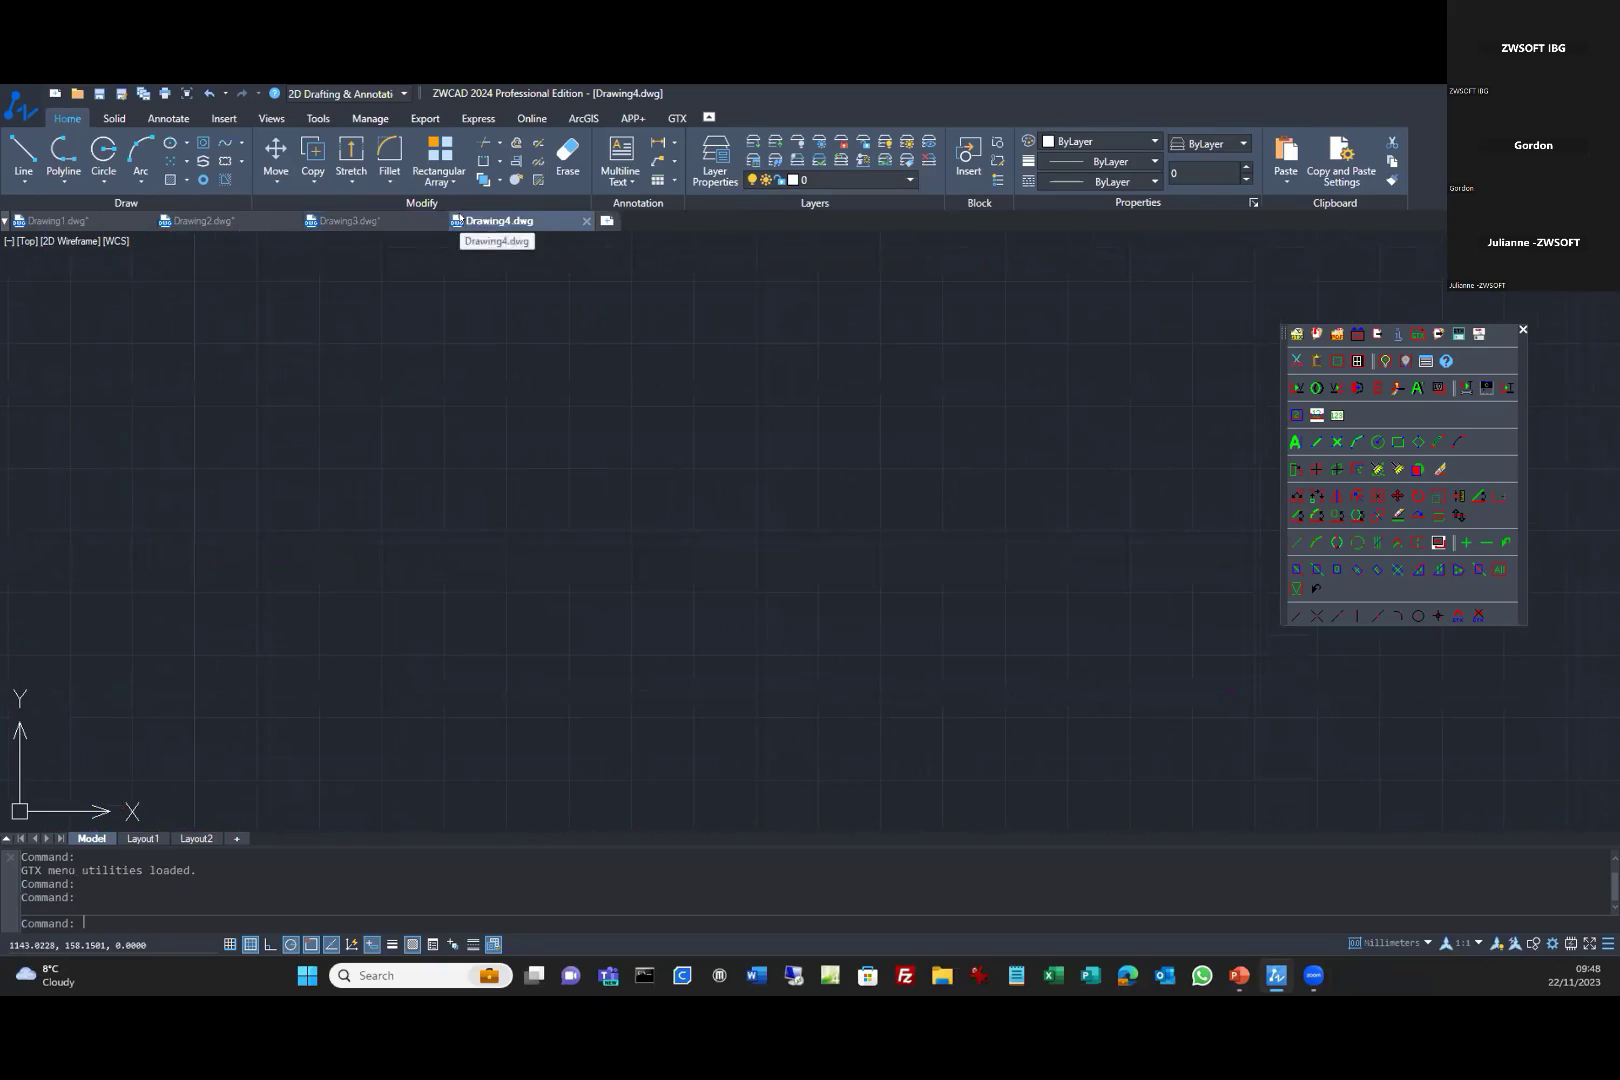
click(1296, 334)
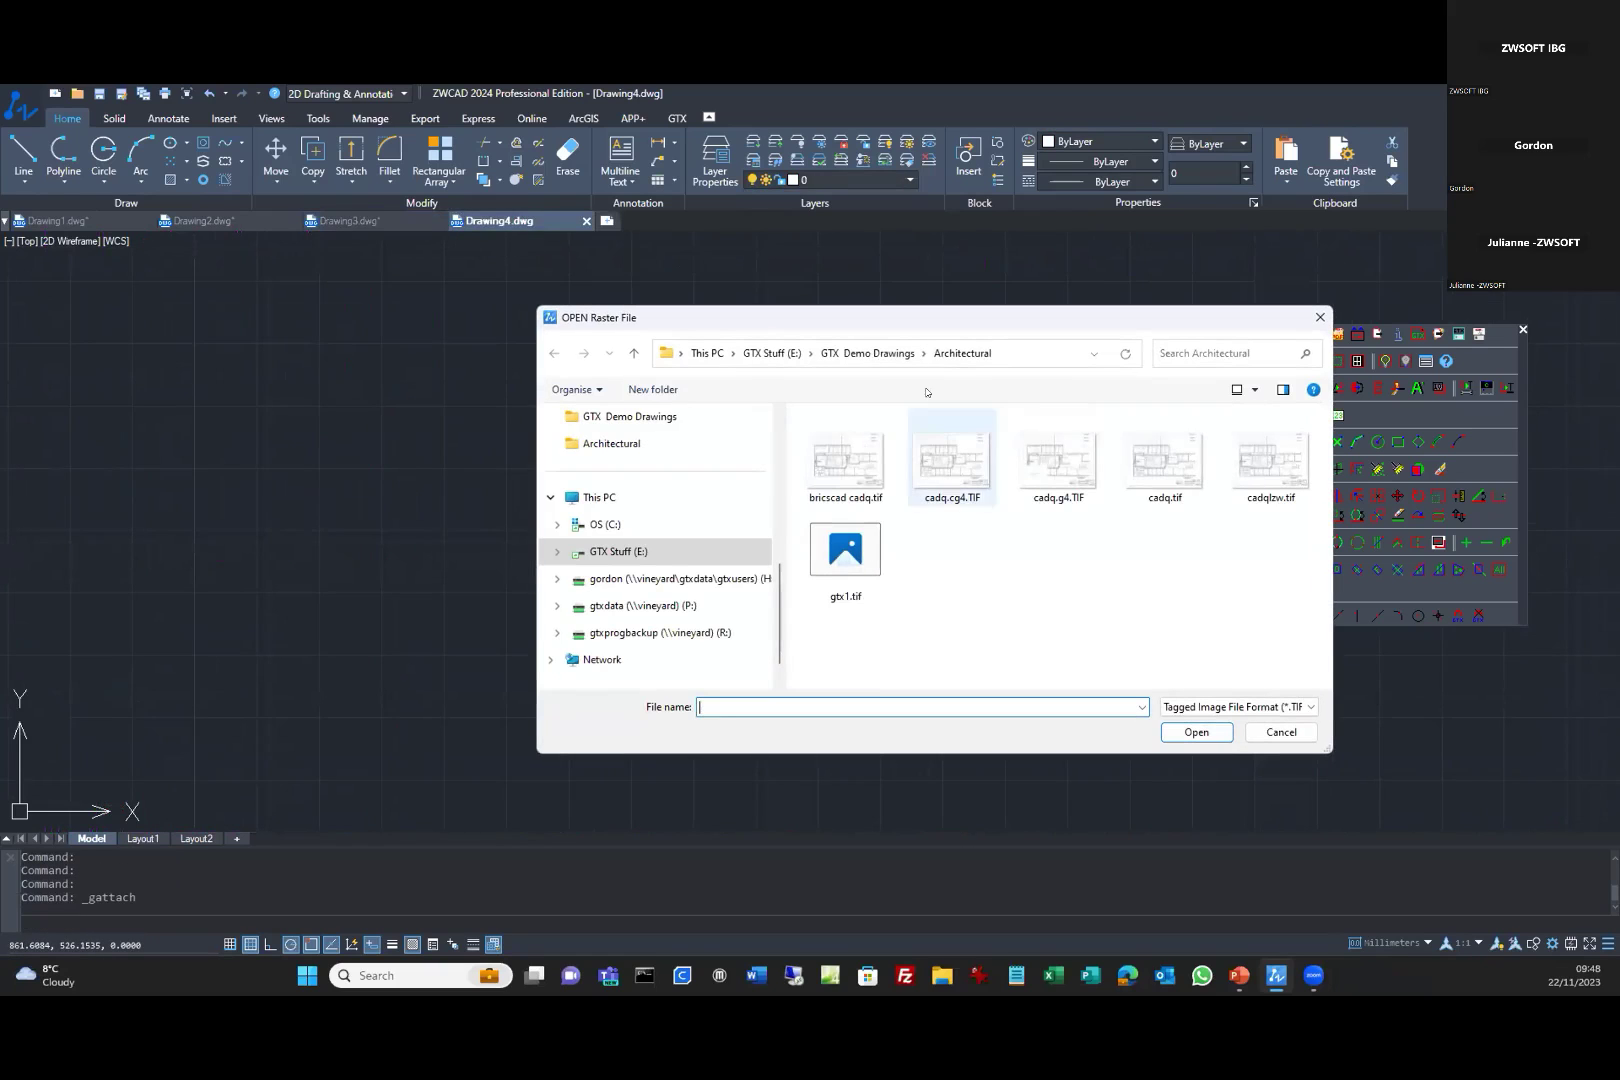
click(866, 353)
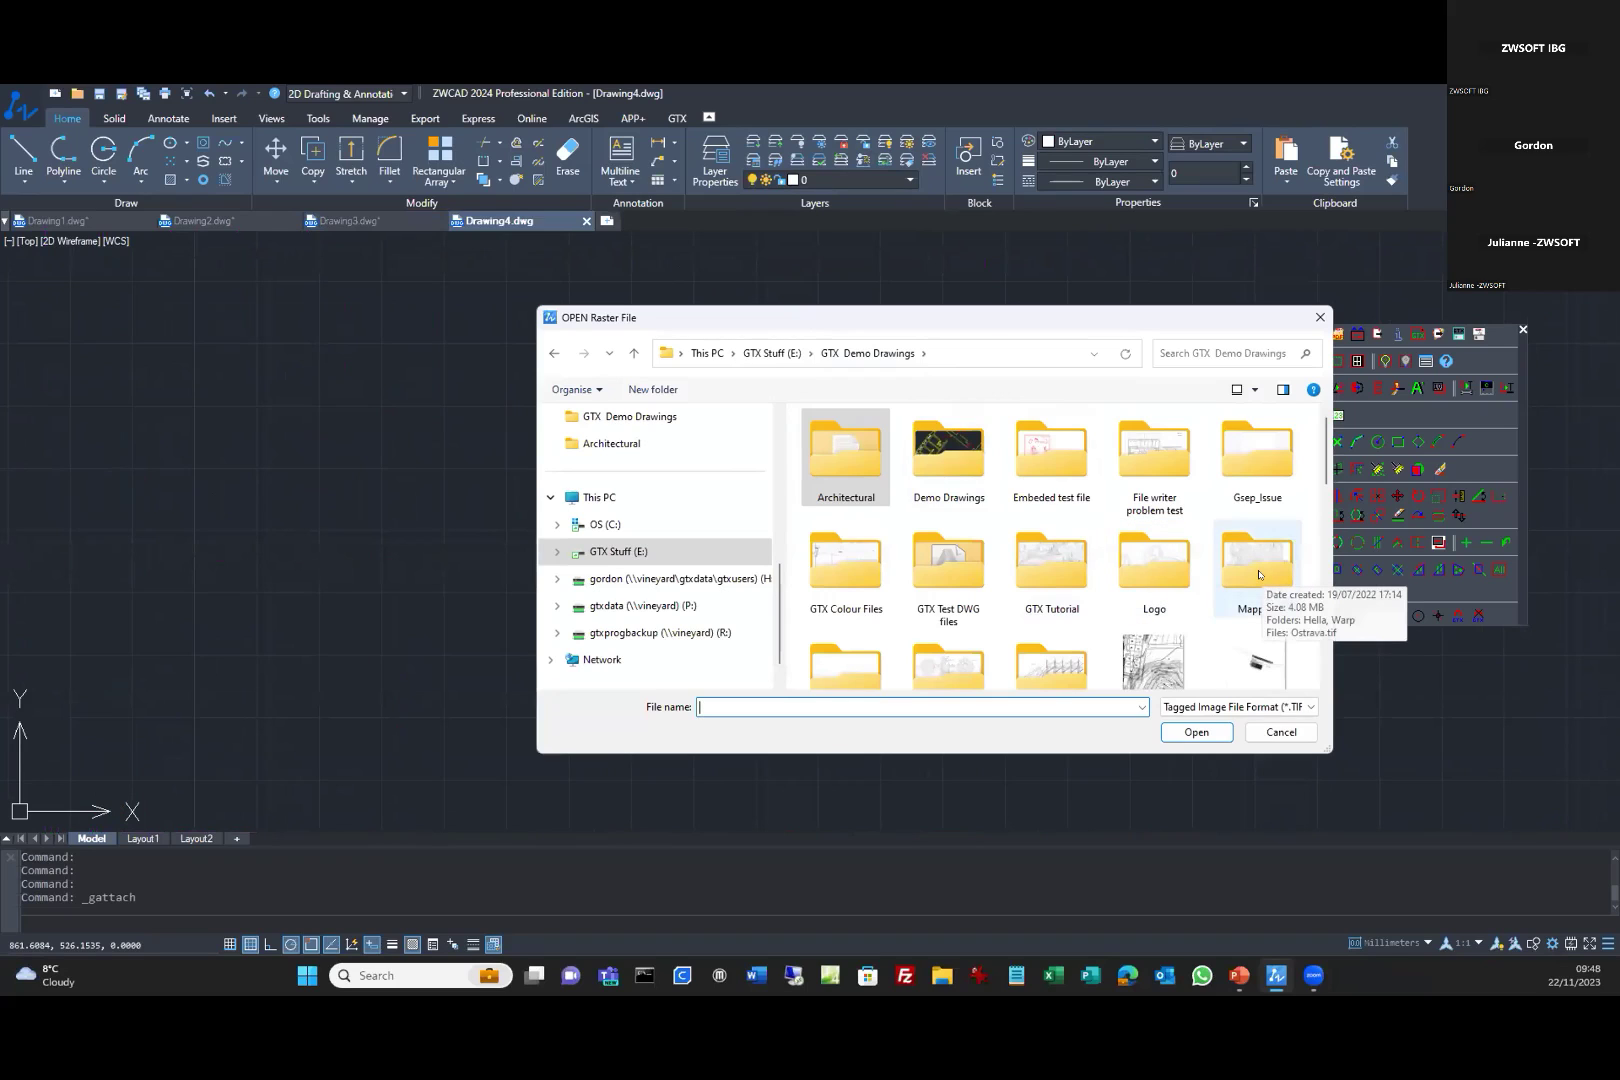
double_click(1052, 560)
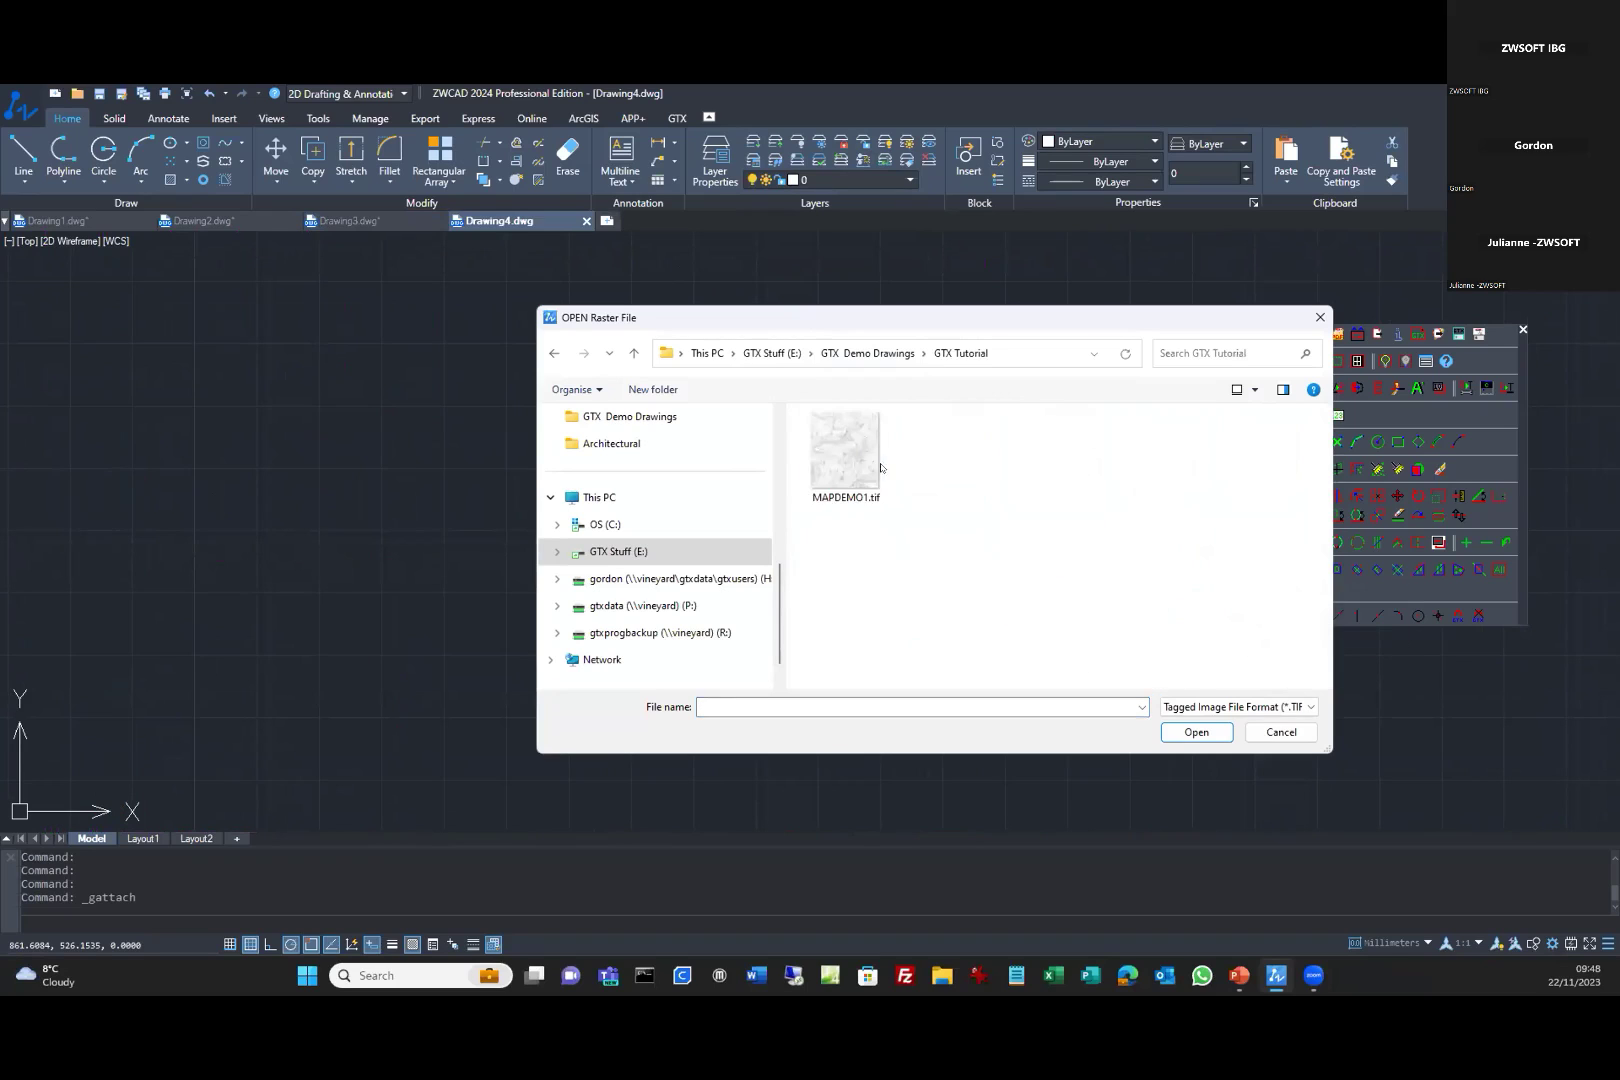
double_click(848, 458)
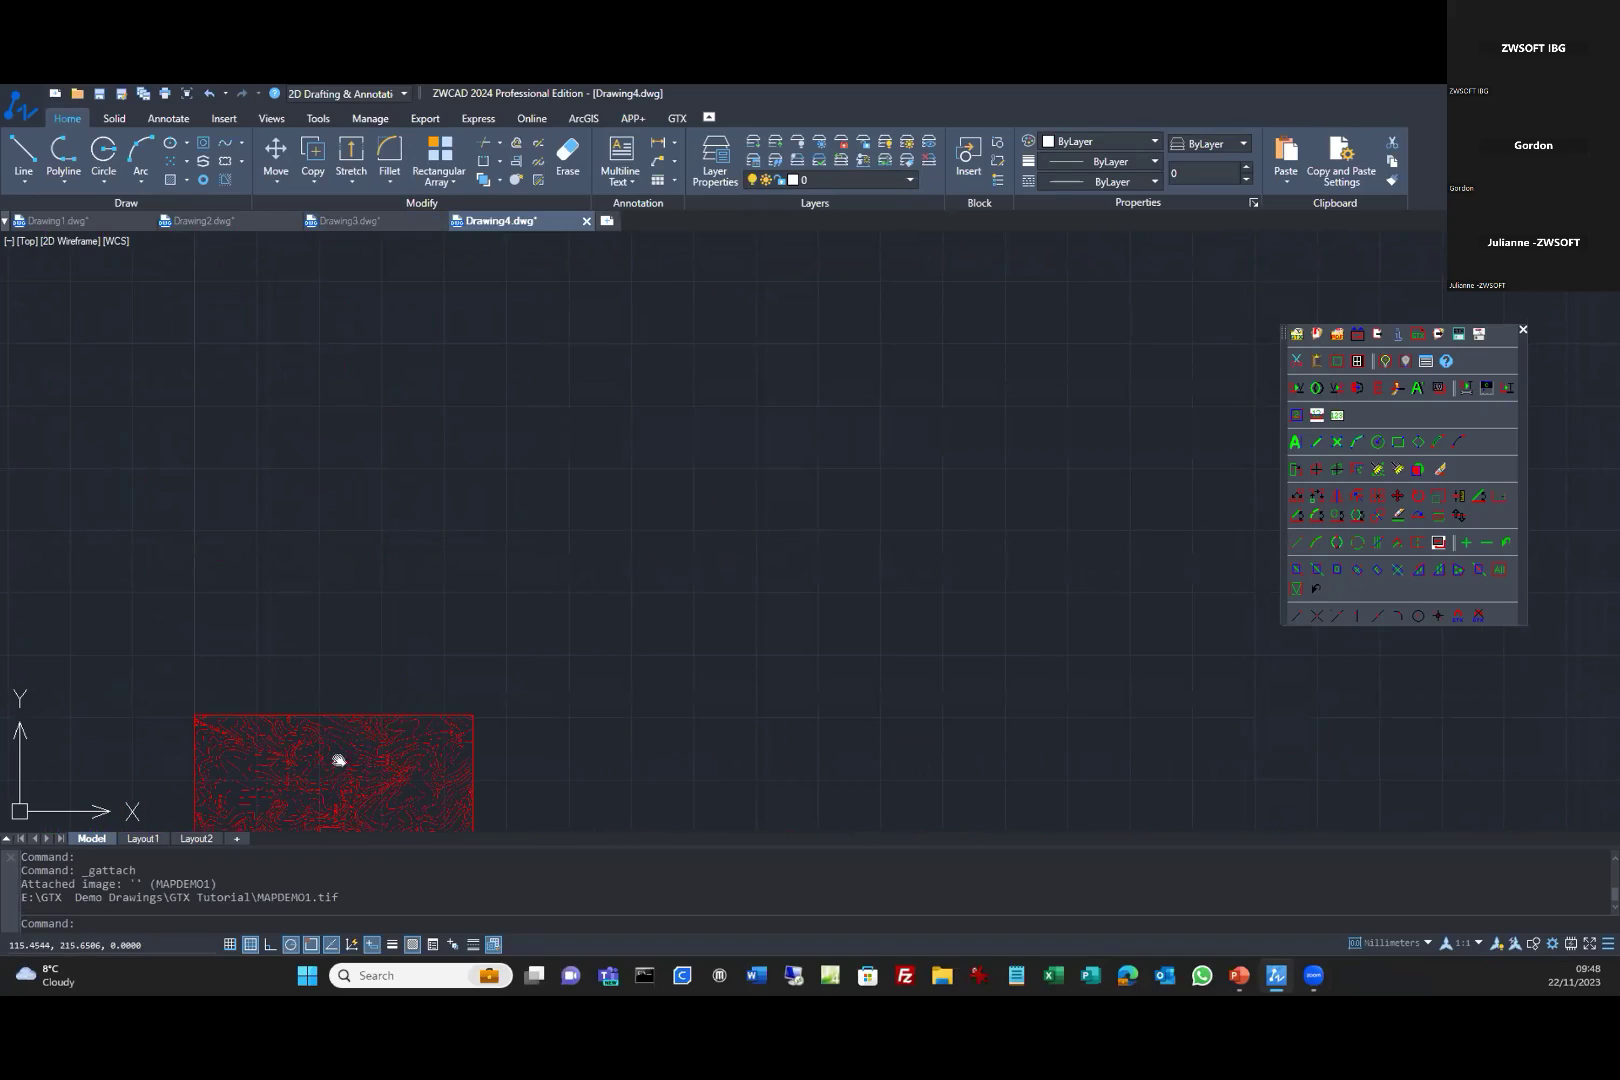
middle_drag(338, 760, 668, 317)
scroll(695, 428, up, 10)
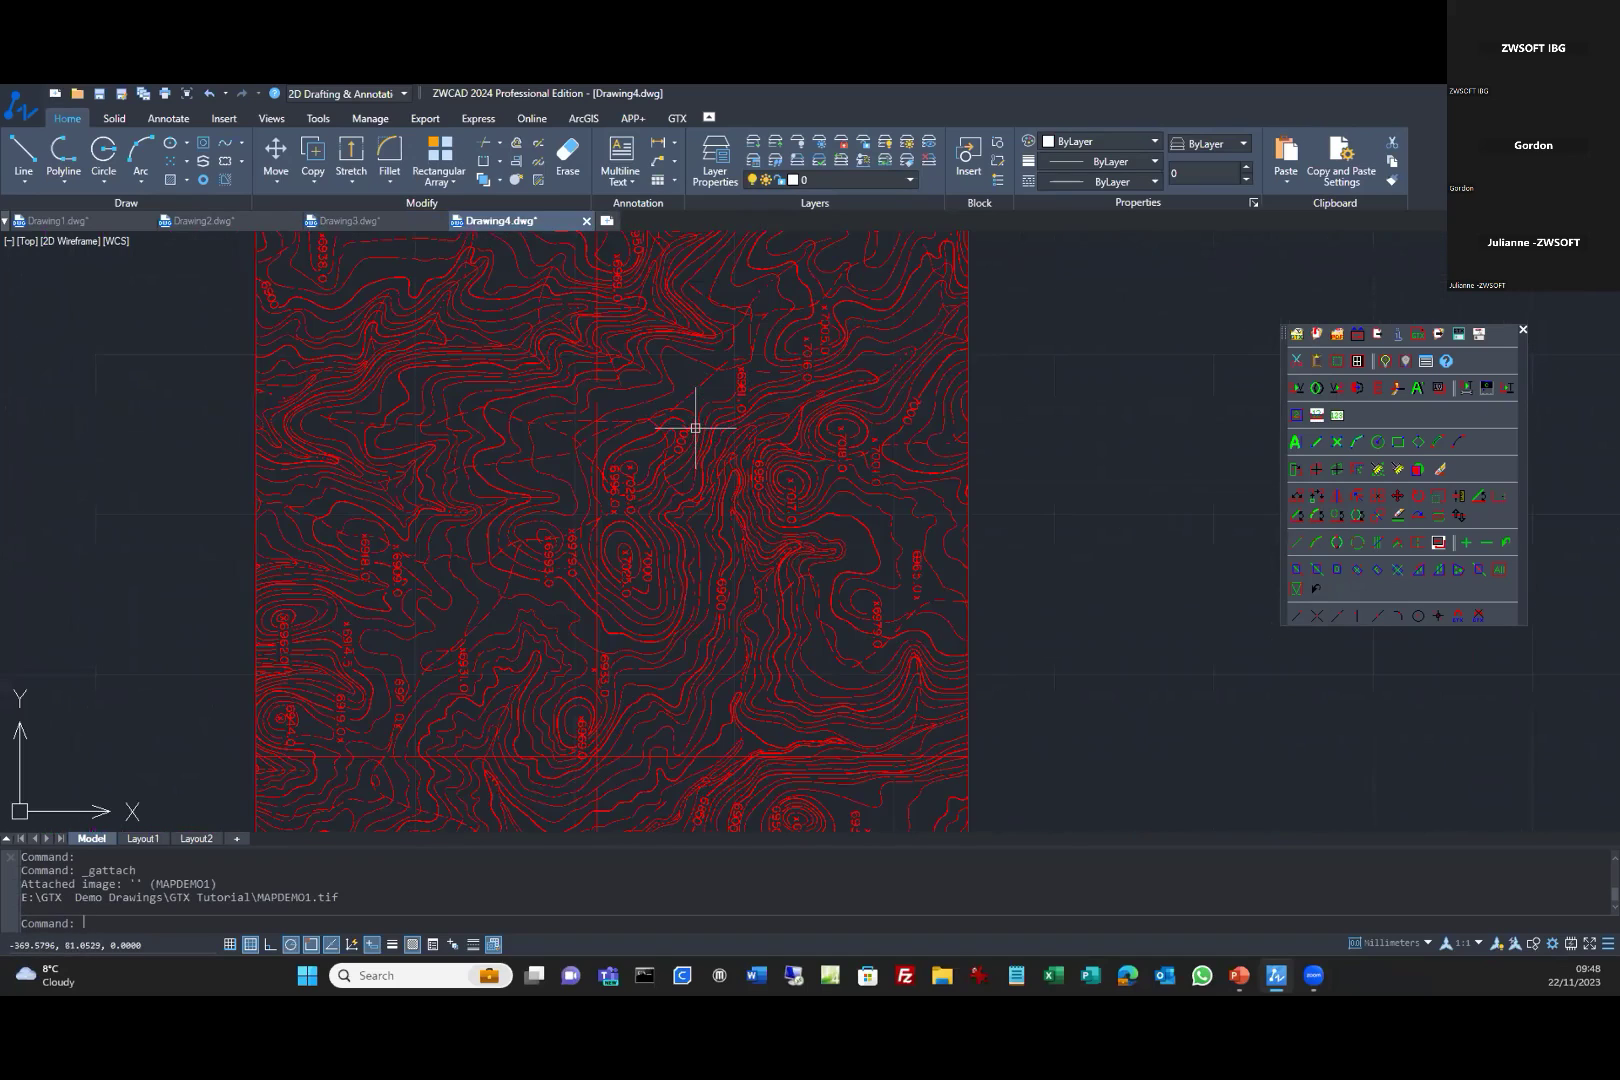
scroll(695, 428, down, 10)
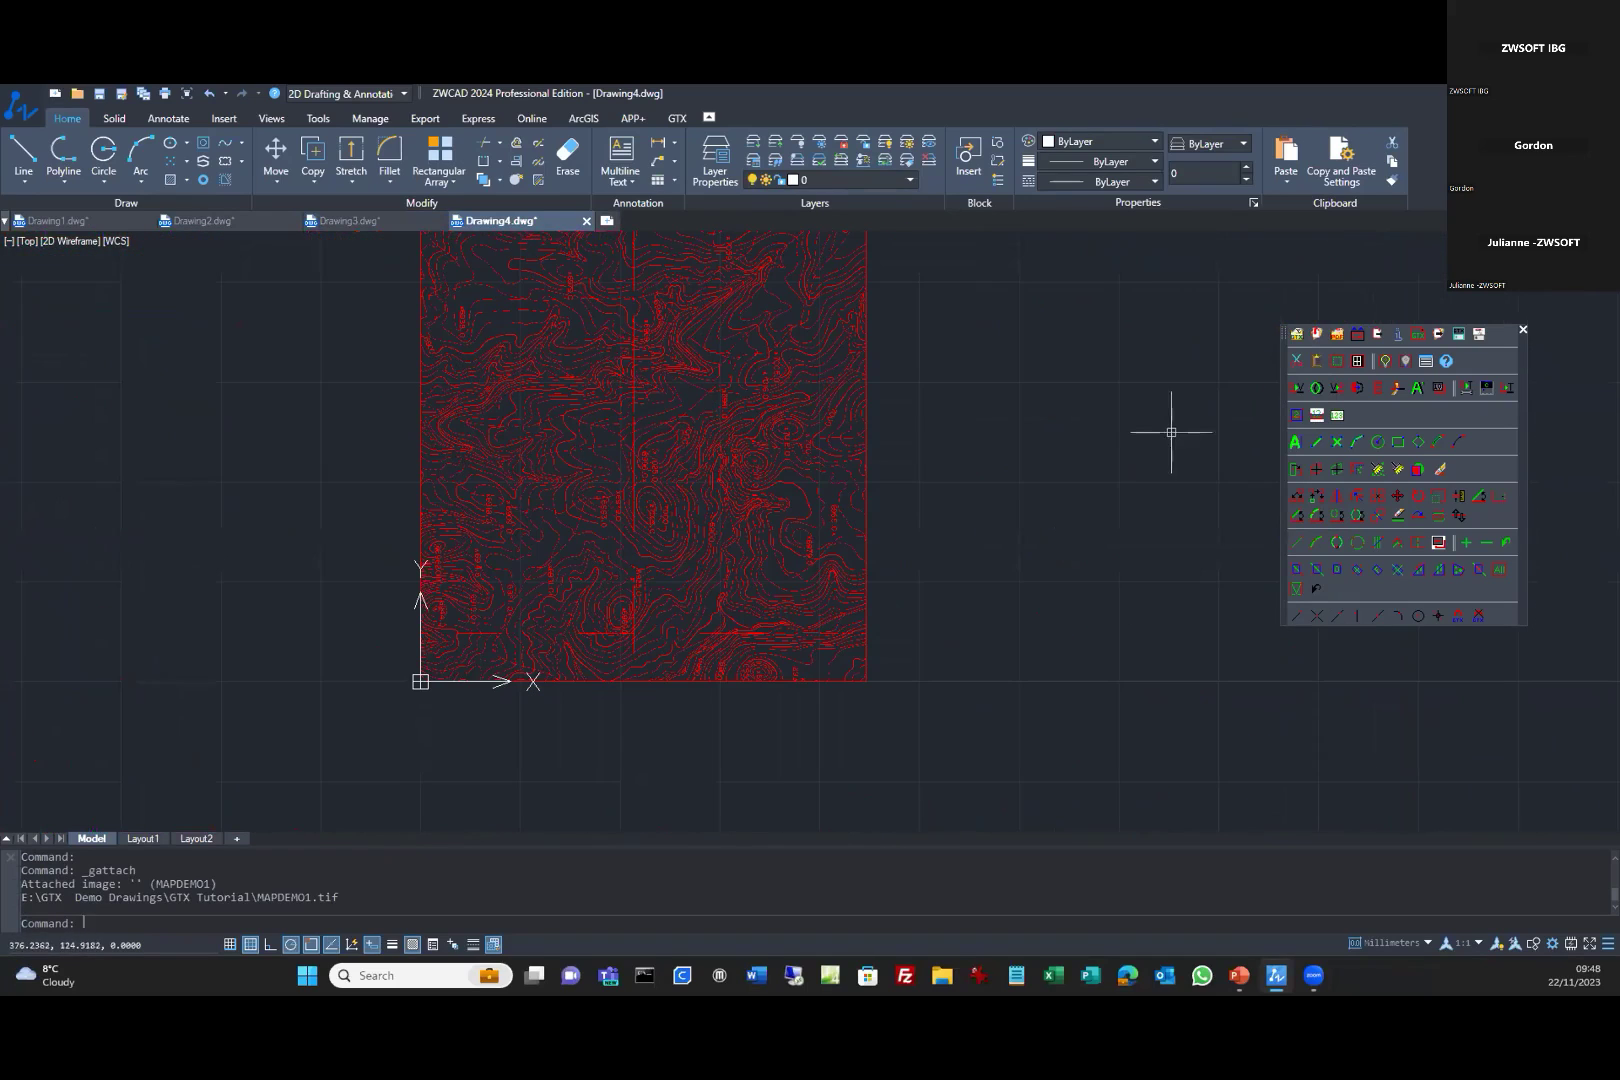
Rotate the attached raster map by 90 degrees.
click(1296, 469)
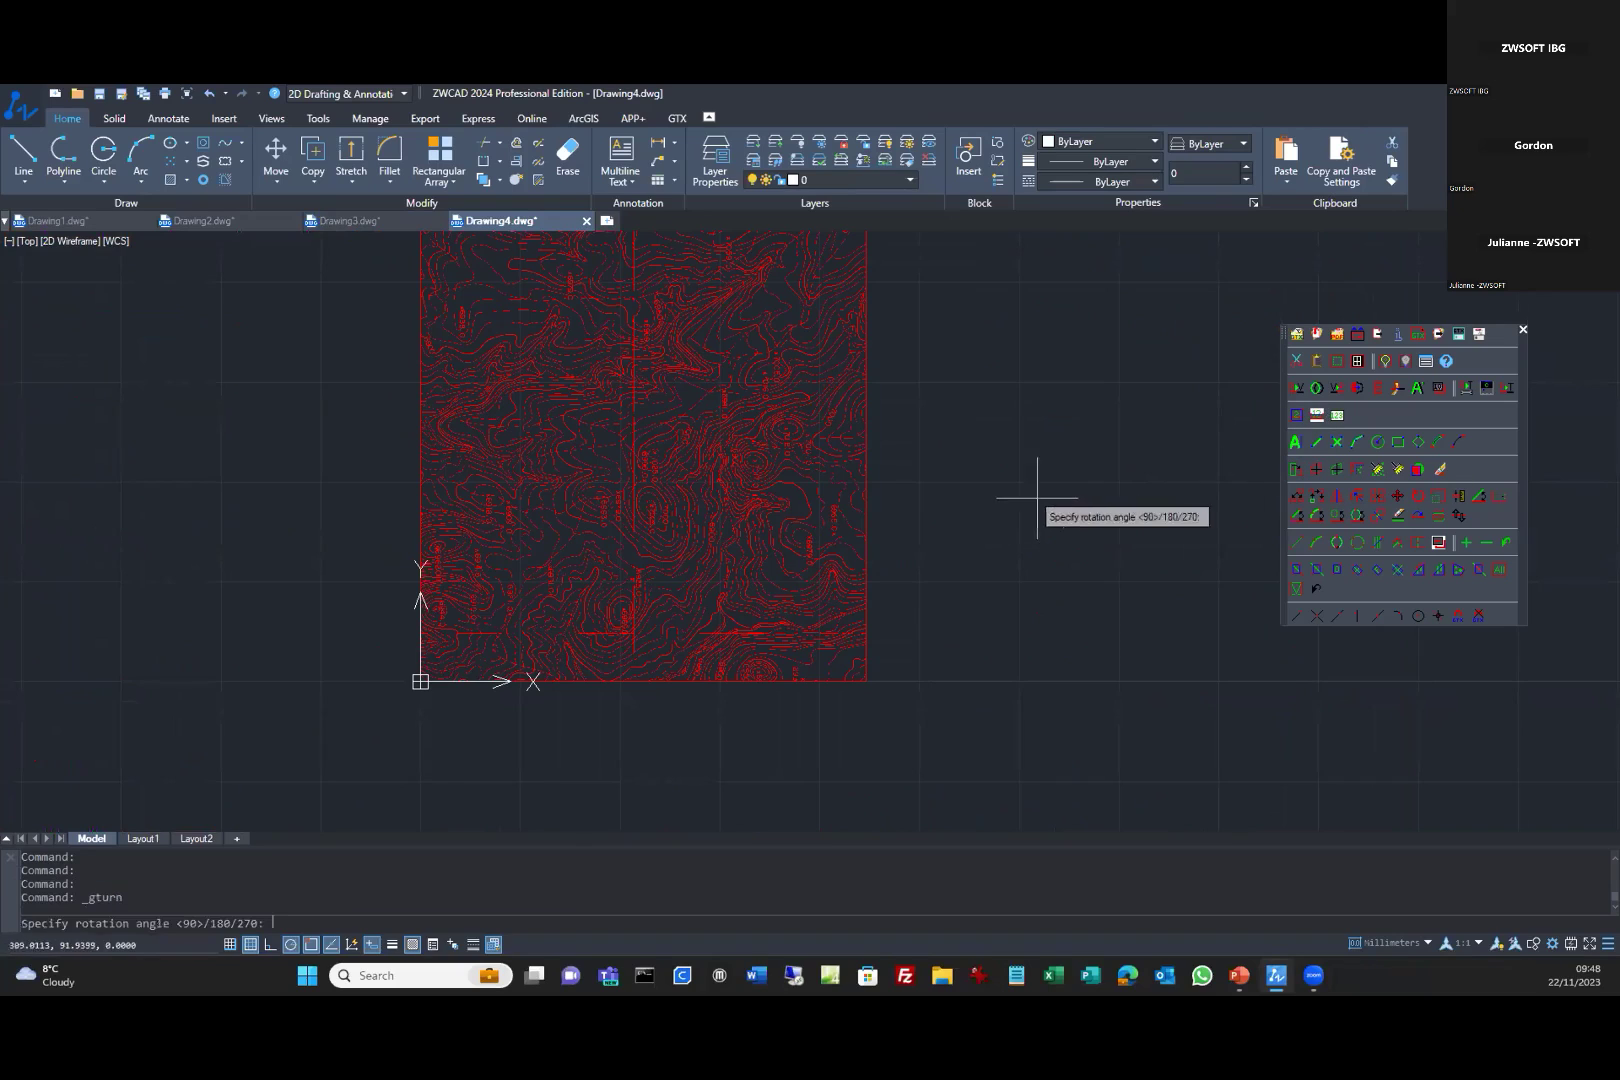
key(Return)
scroll(655, 374, up, 8)
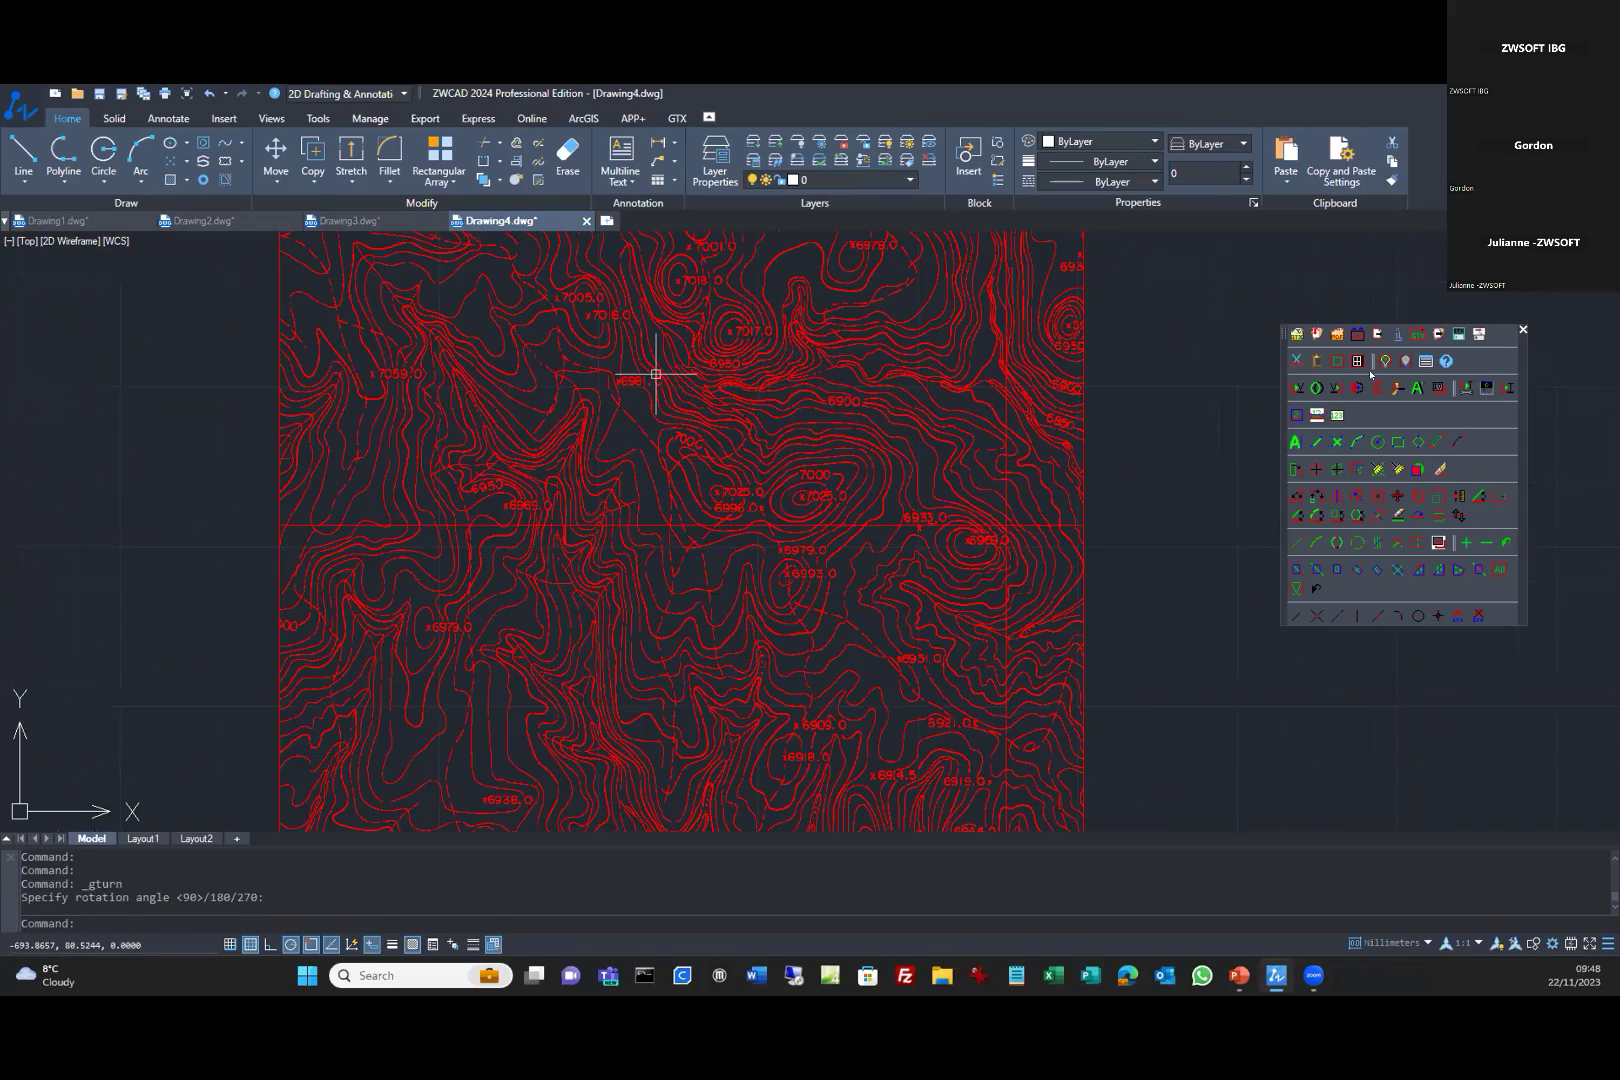
click(909, 181)
click(908, 178)
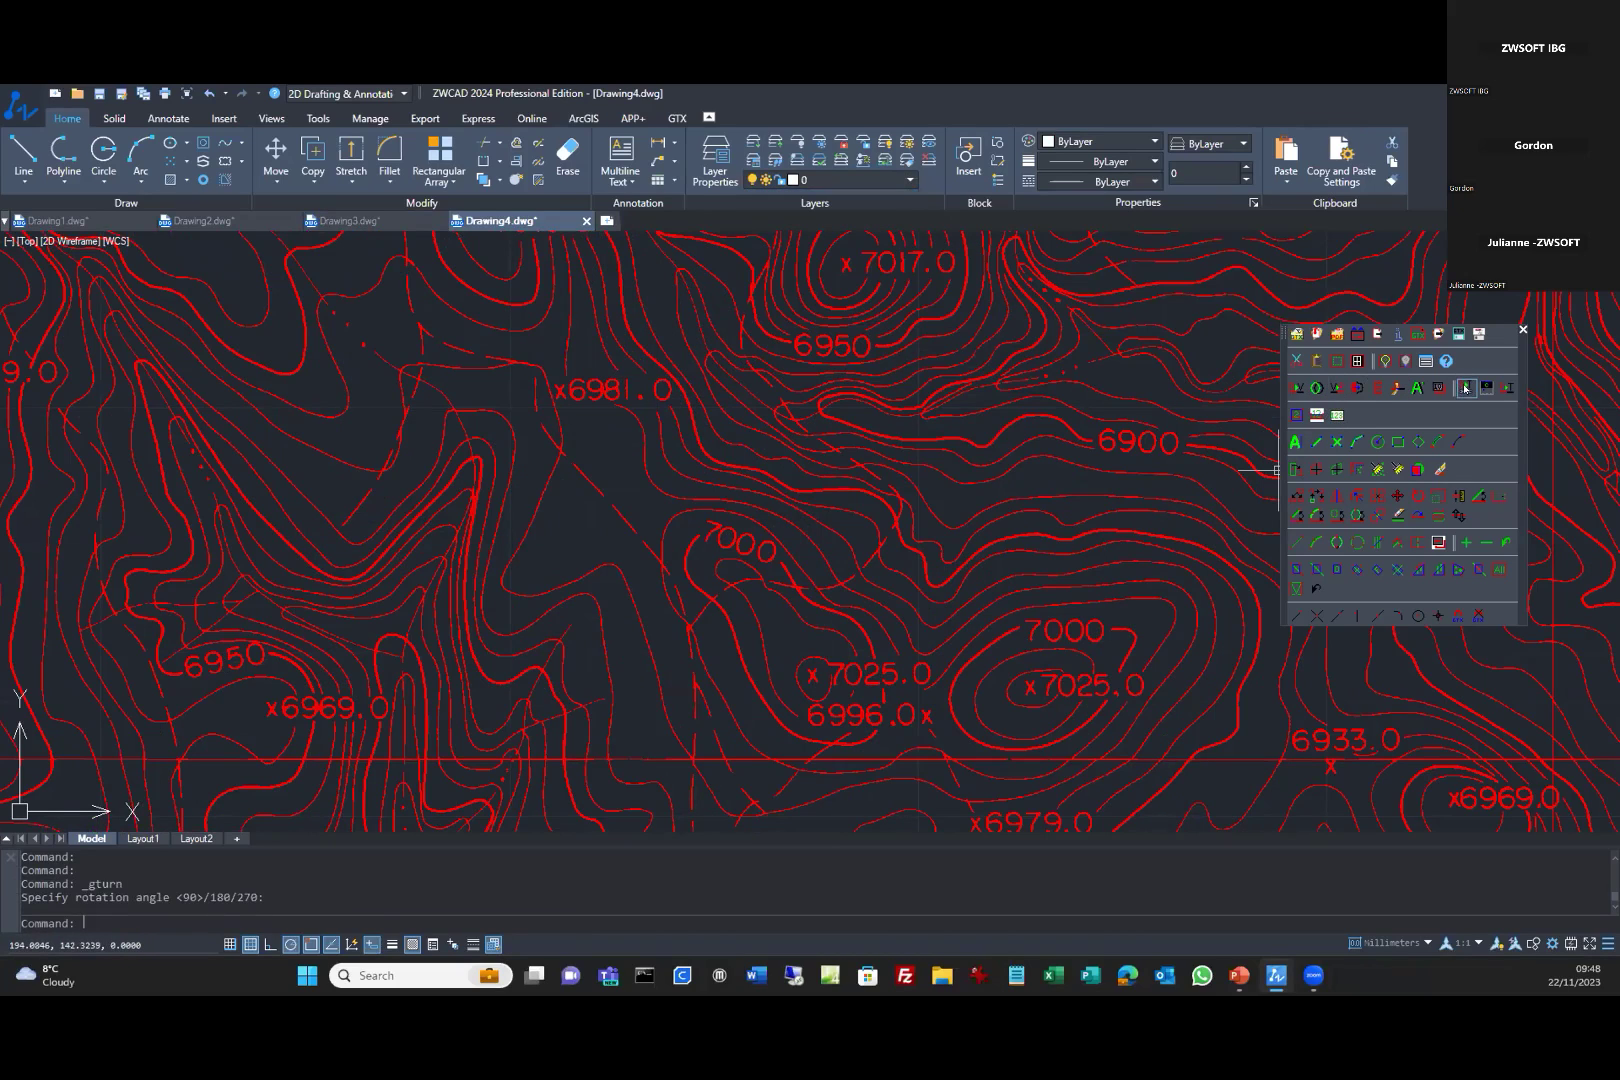
Start a raster-to-vector conversion and select the contour lines with a two-point Fence running up from just above the closed 7000 contour.
click(1378, 543)
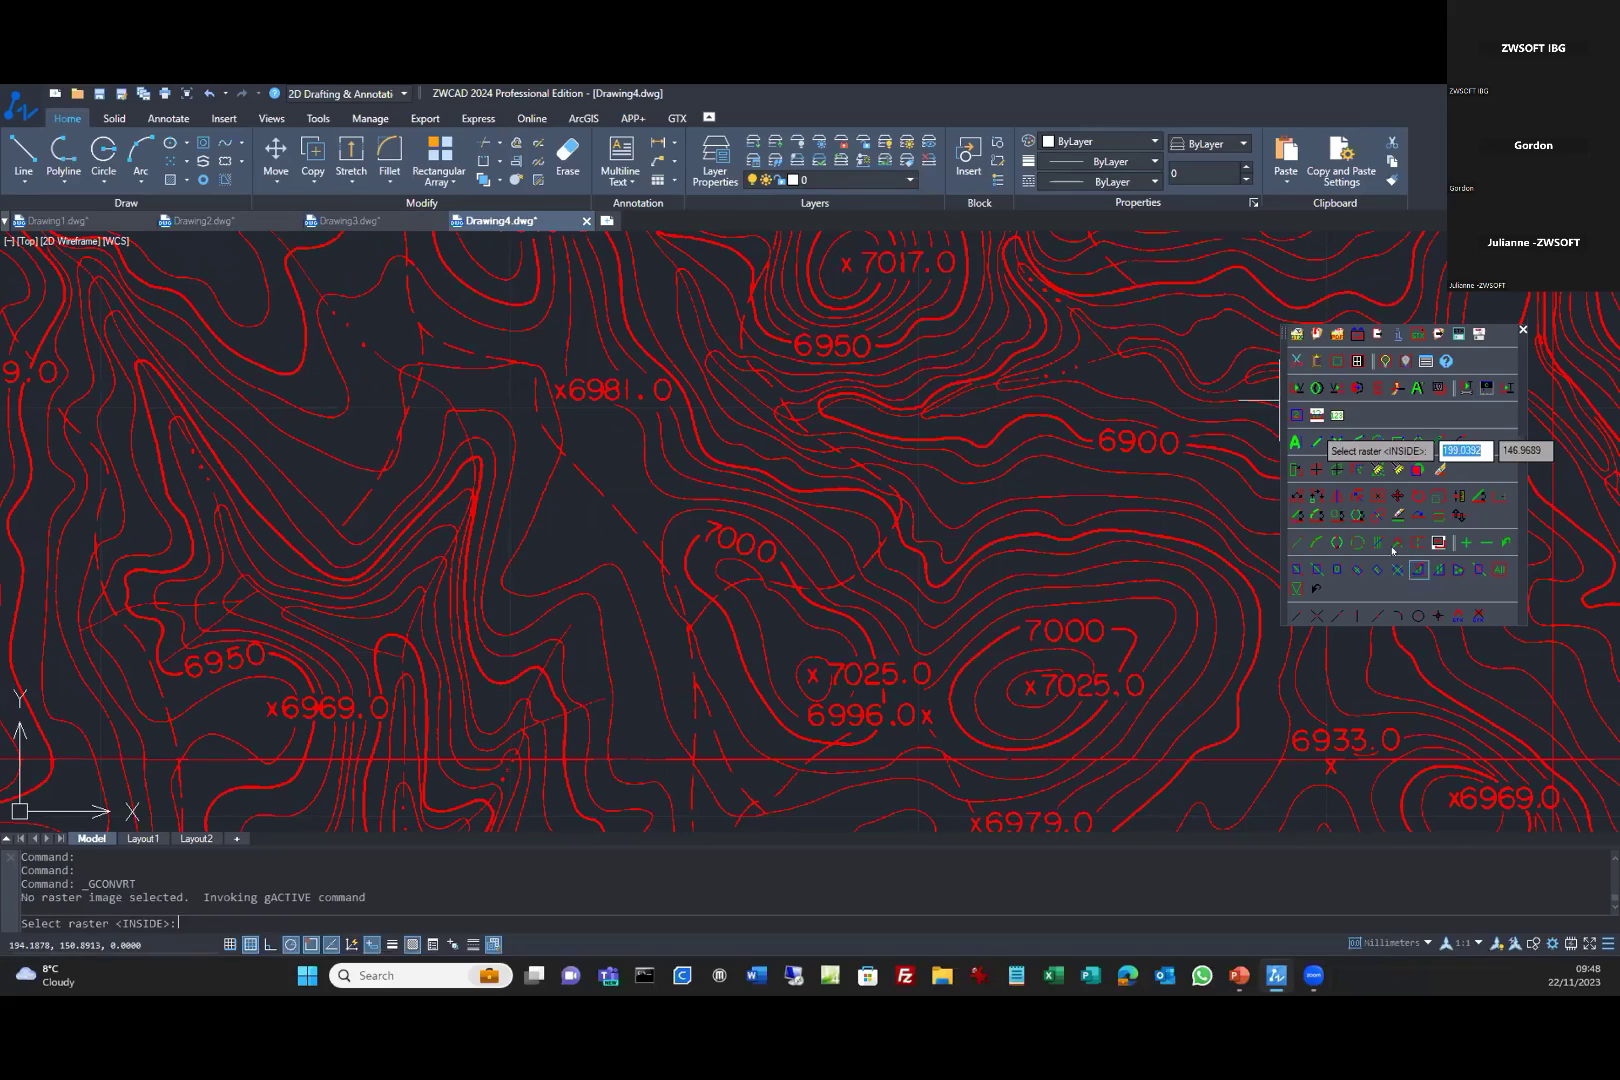
click(1379, 546)
click(1033, 587)
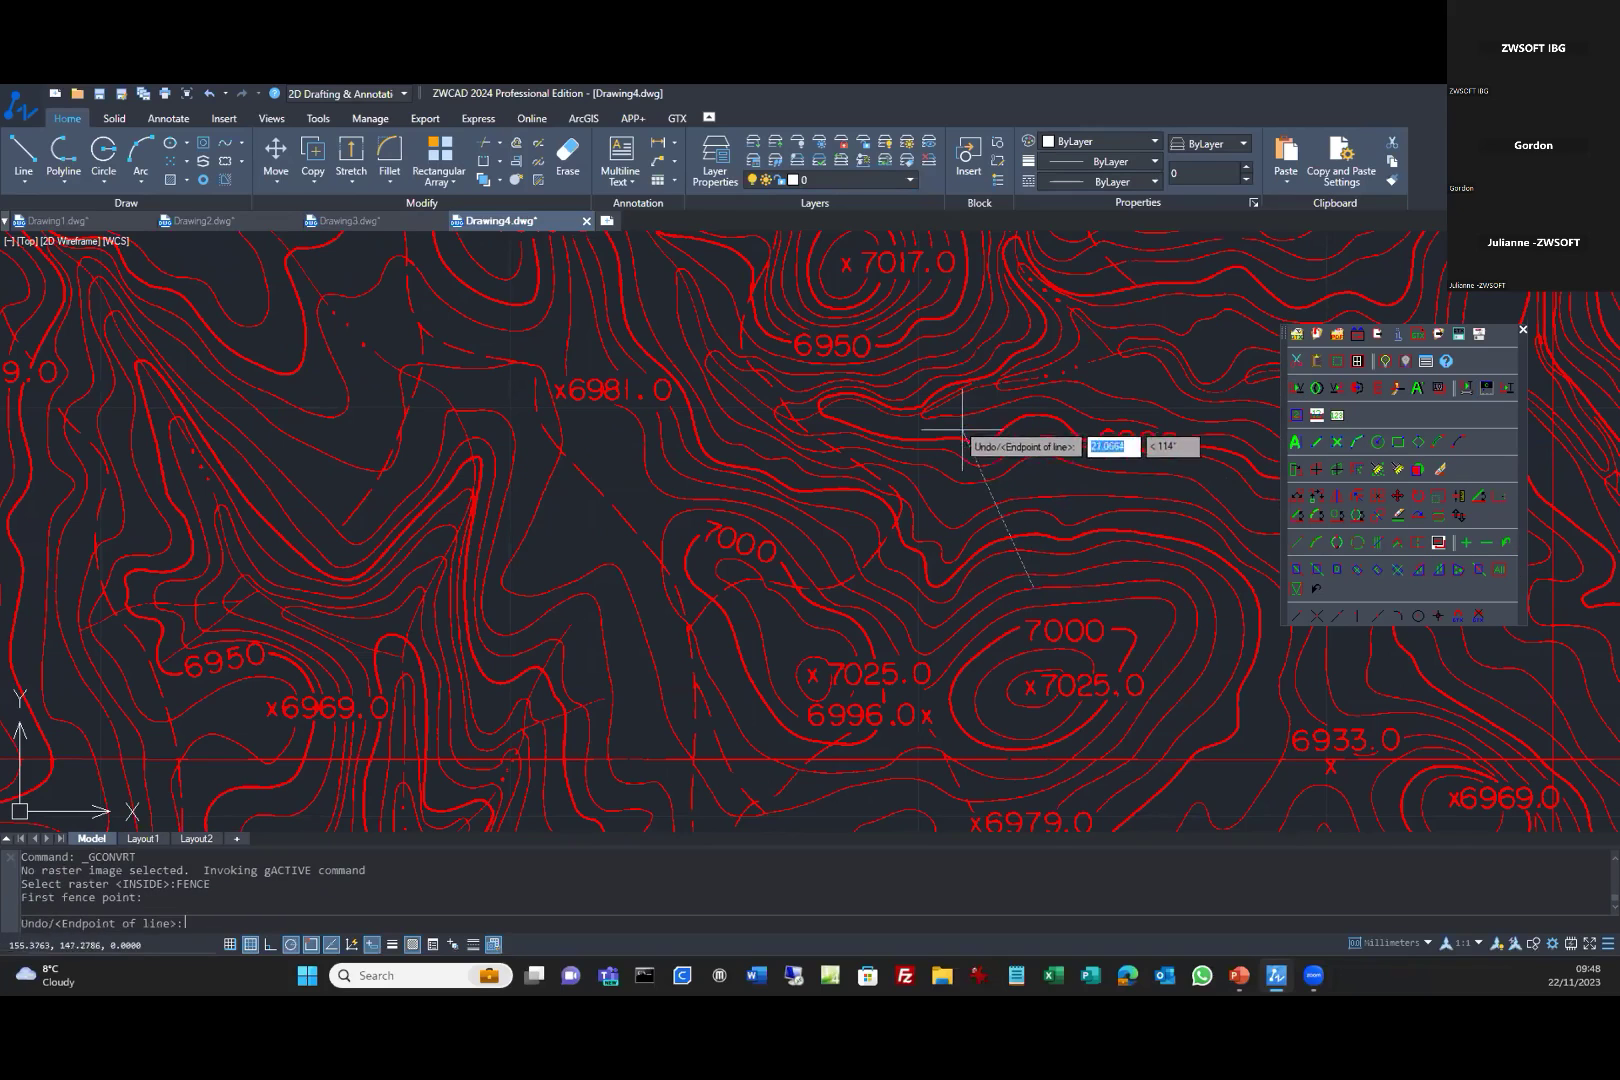
click(935, 390)
key(Return)
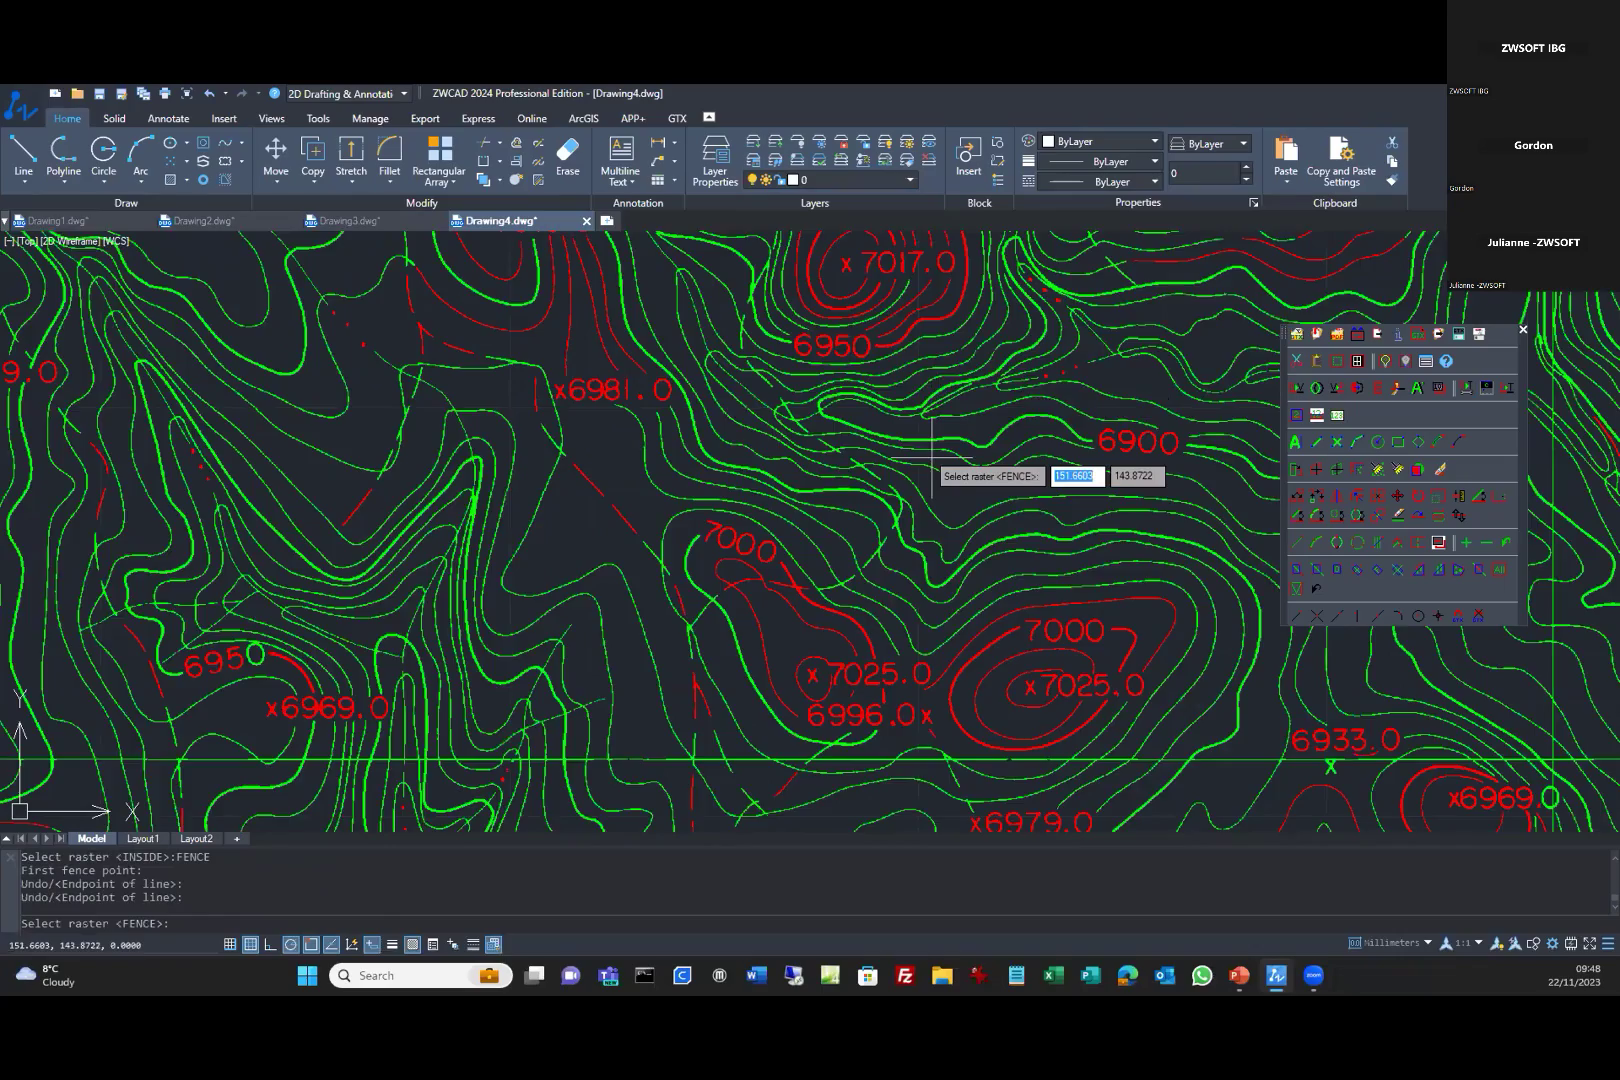
scroll(930, 460, down, 2)
scroll(930, 460, down, 4)
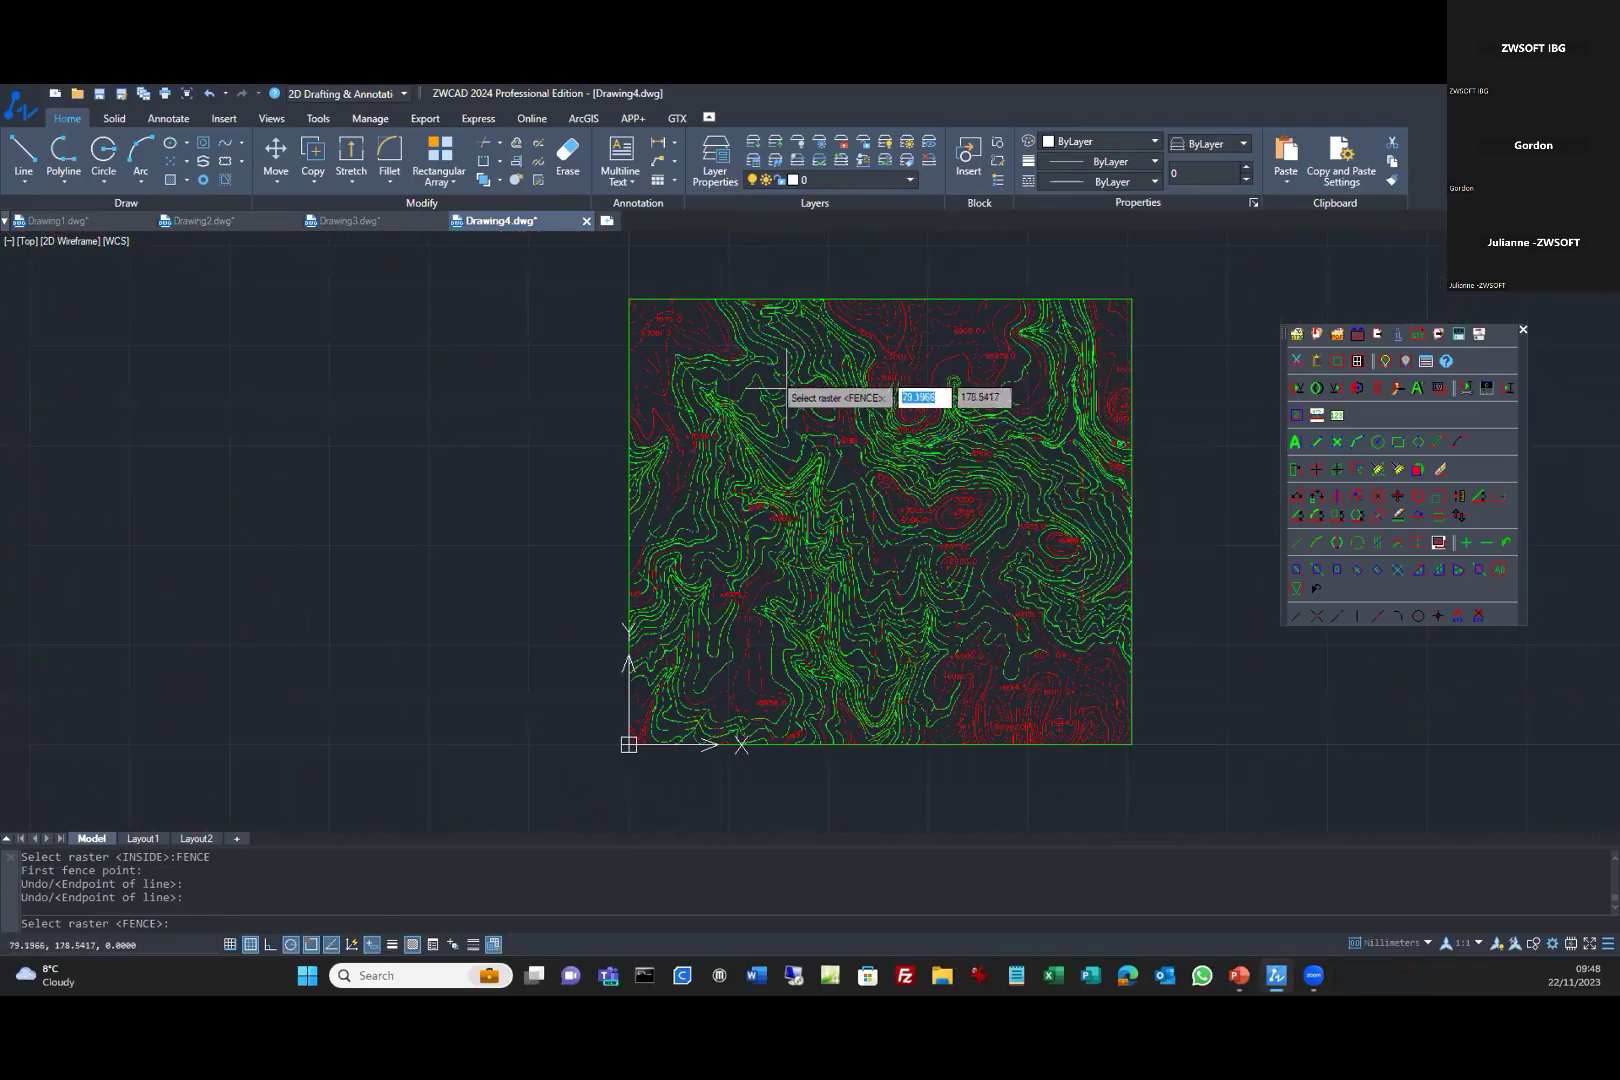
scroll(948, 518, up, 2)
scroll(948, 518, up, 4)
scroll(948, 518, down, 2)
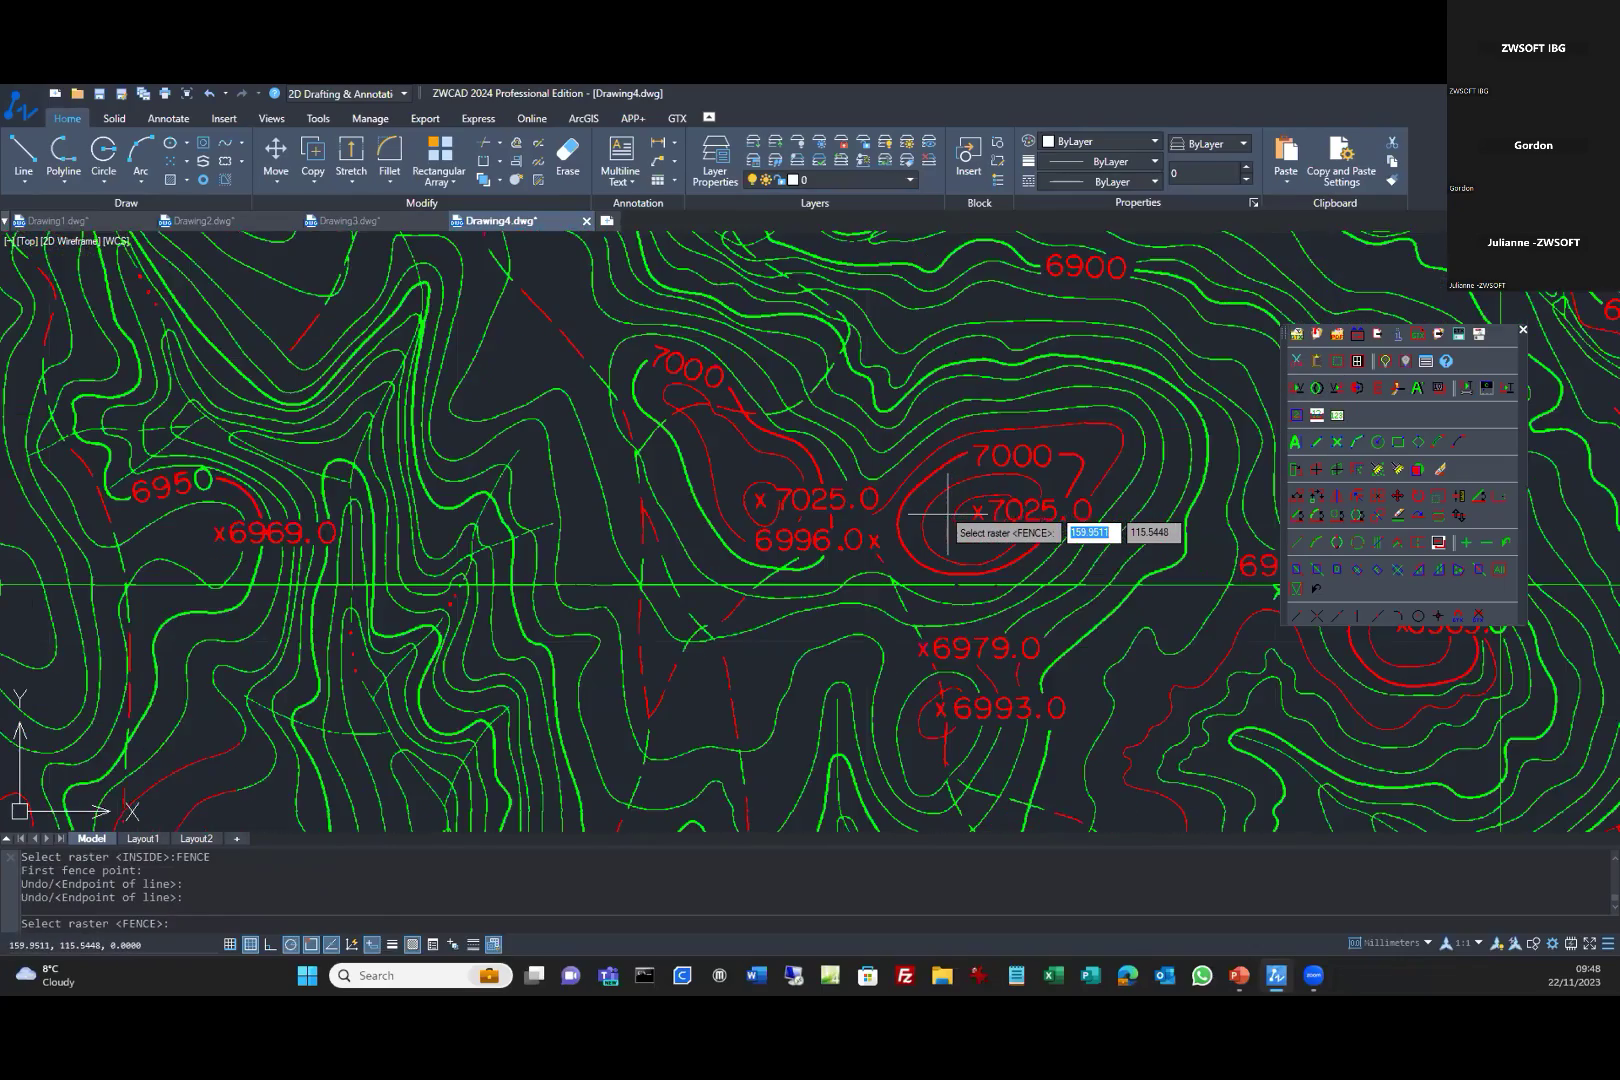
Convert the fenced raster lines to vectors using the Contour conversion type with Polyline output and smoothness 8.
scroll(948, 518, down, 4)
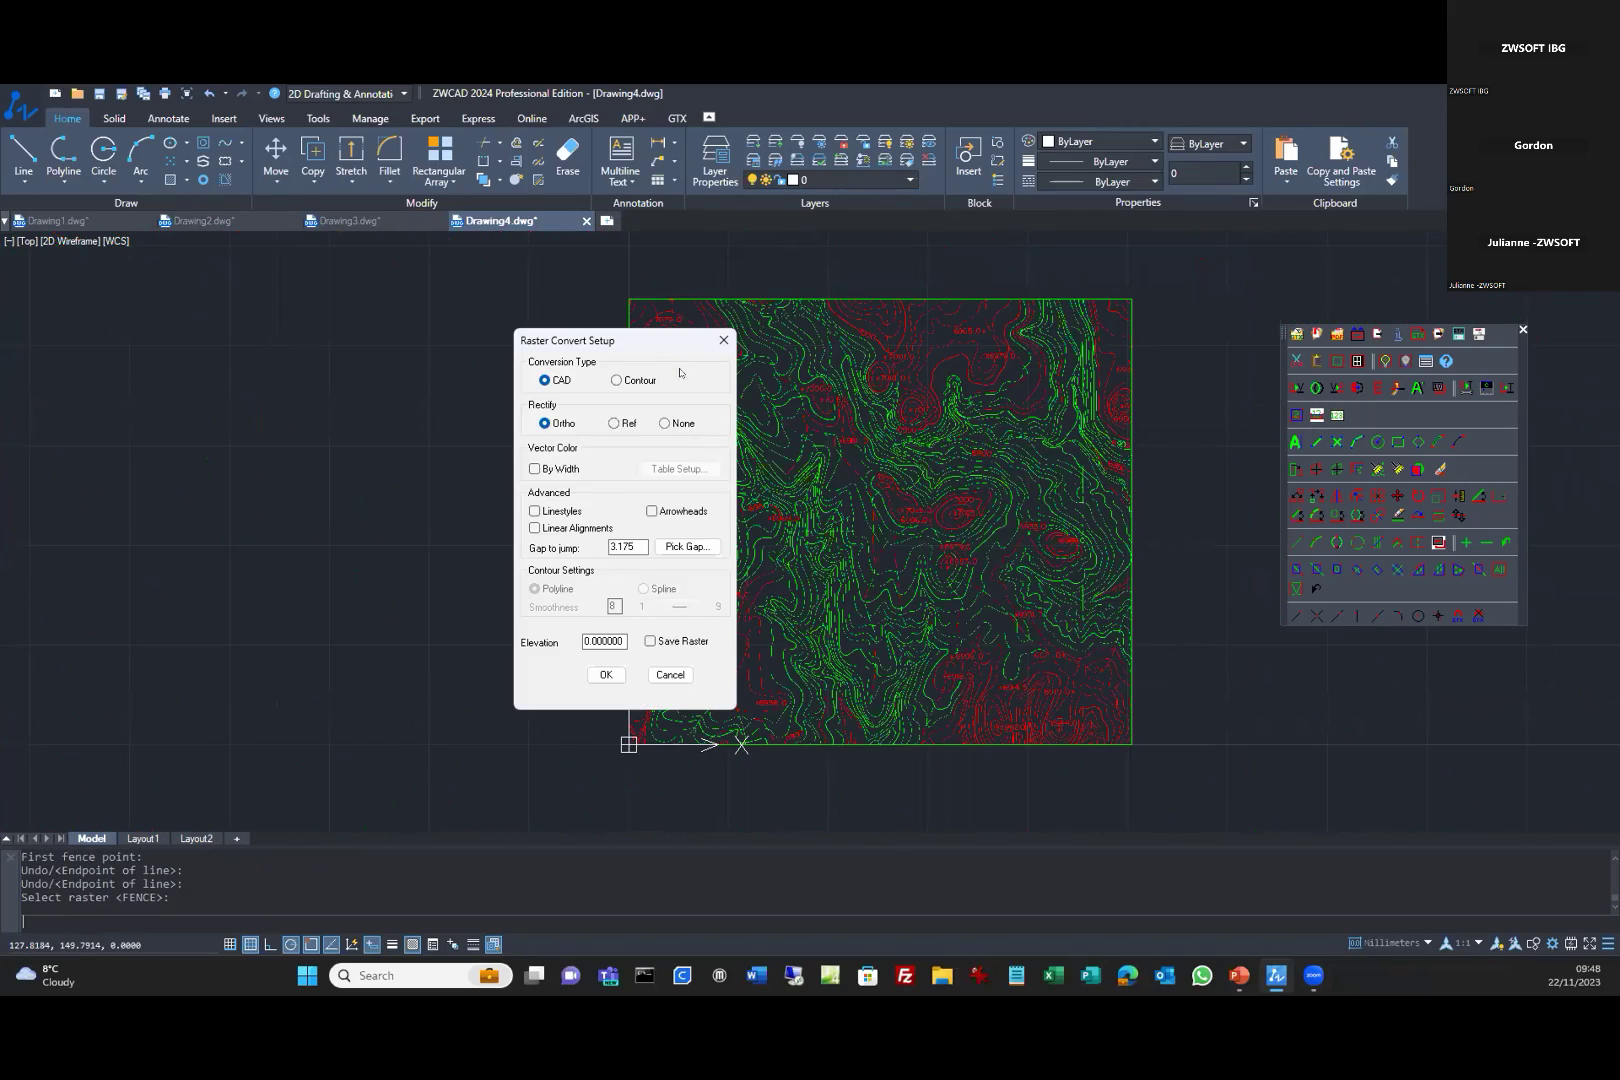
click(615, 380)
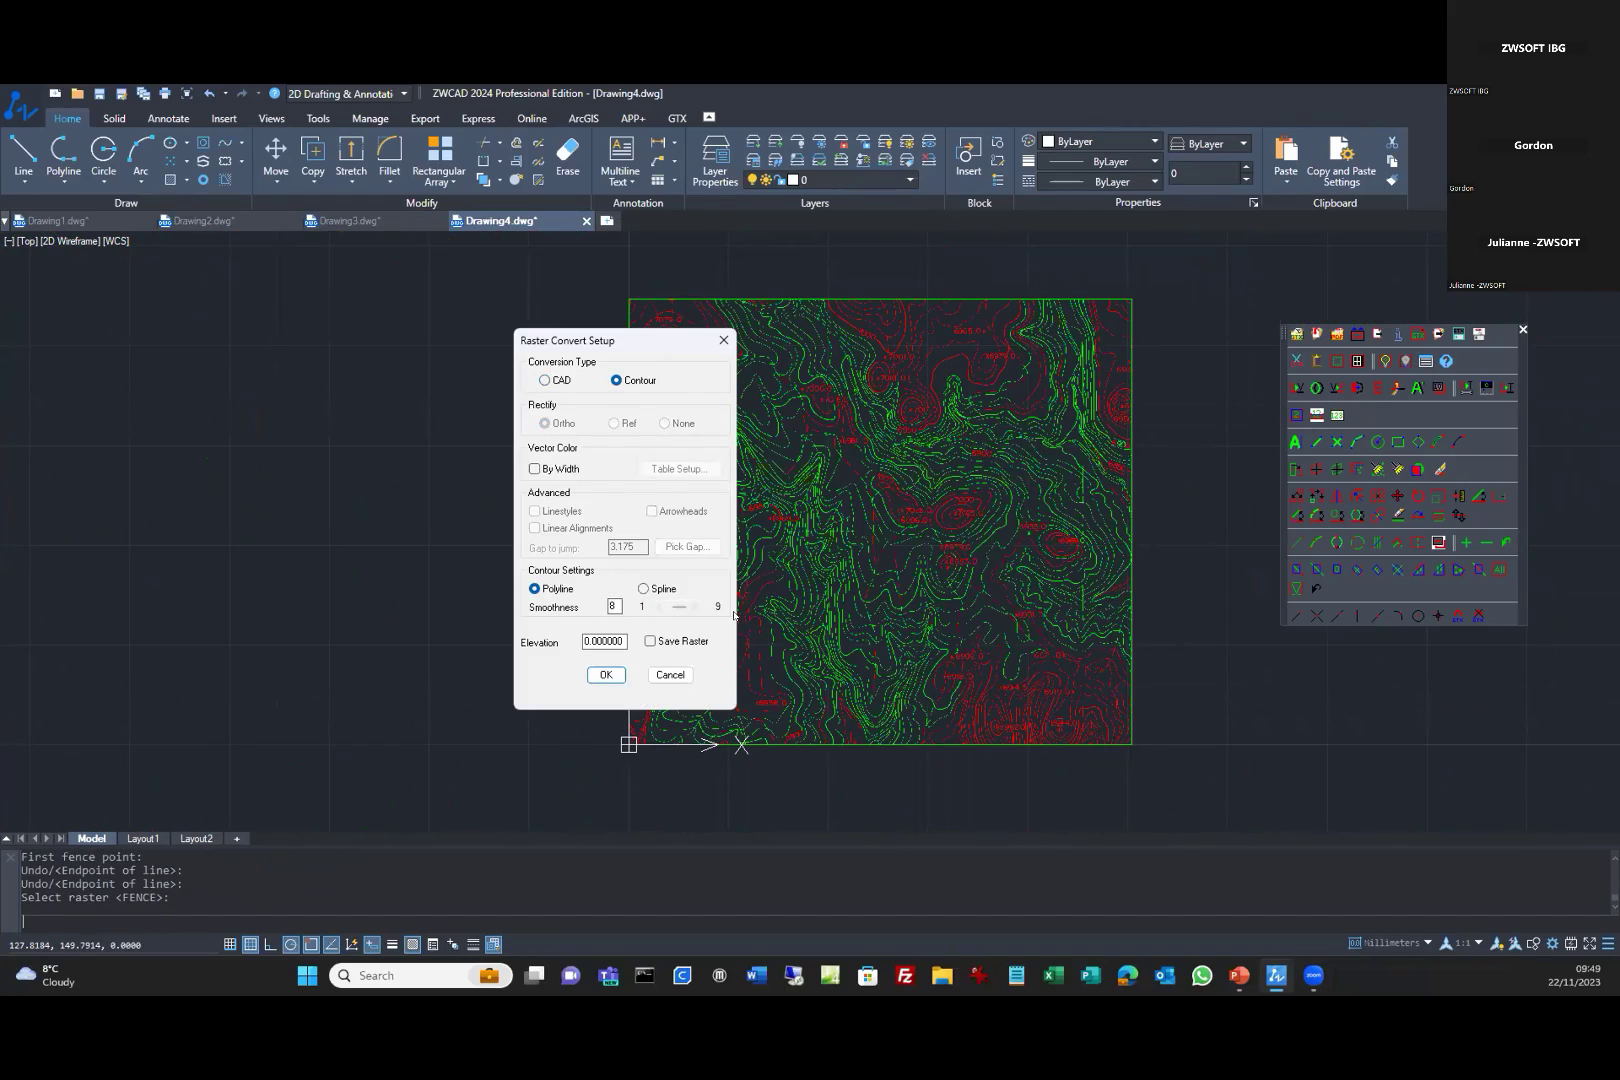
click(607, 675)
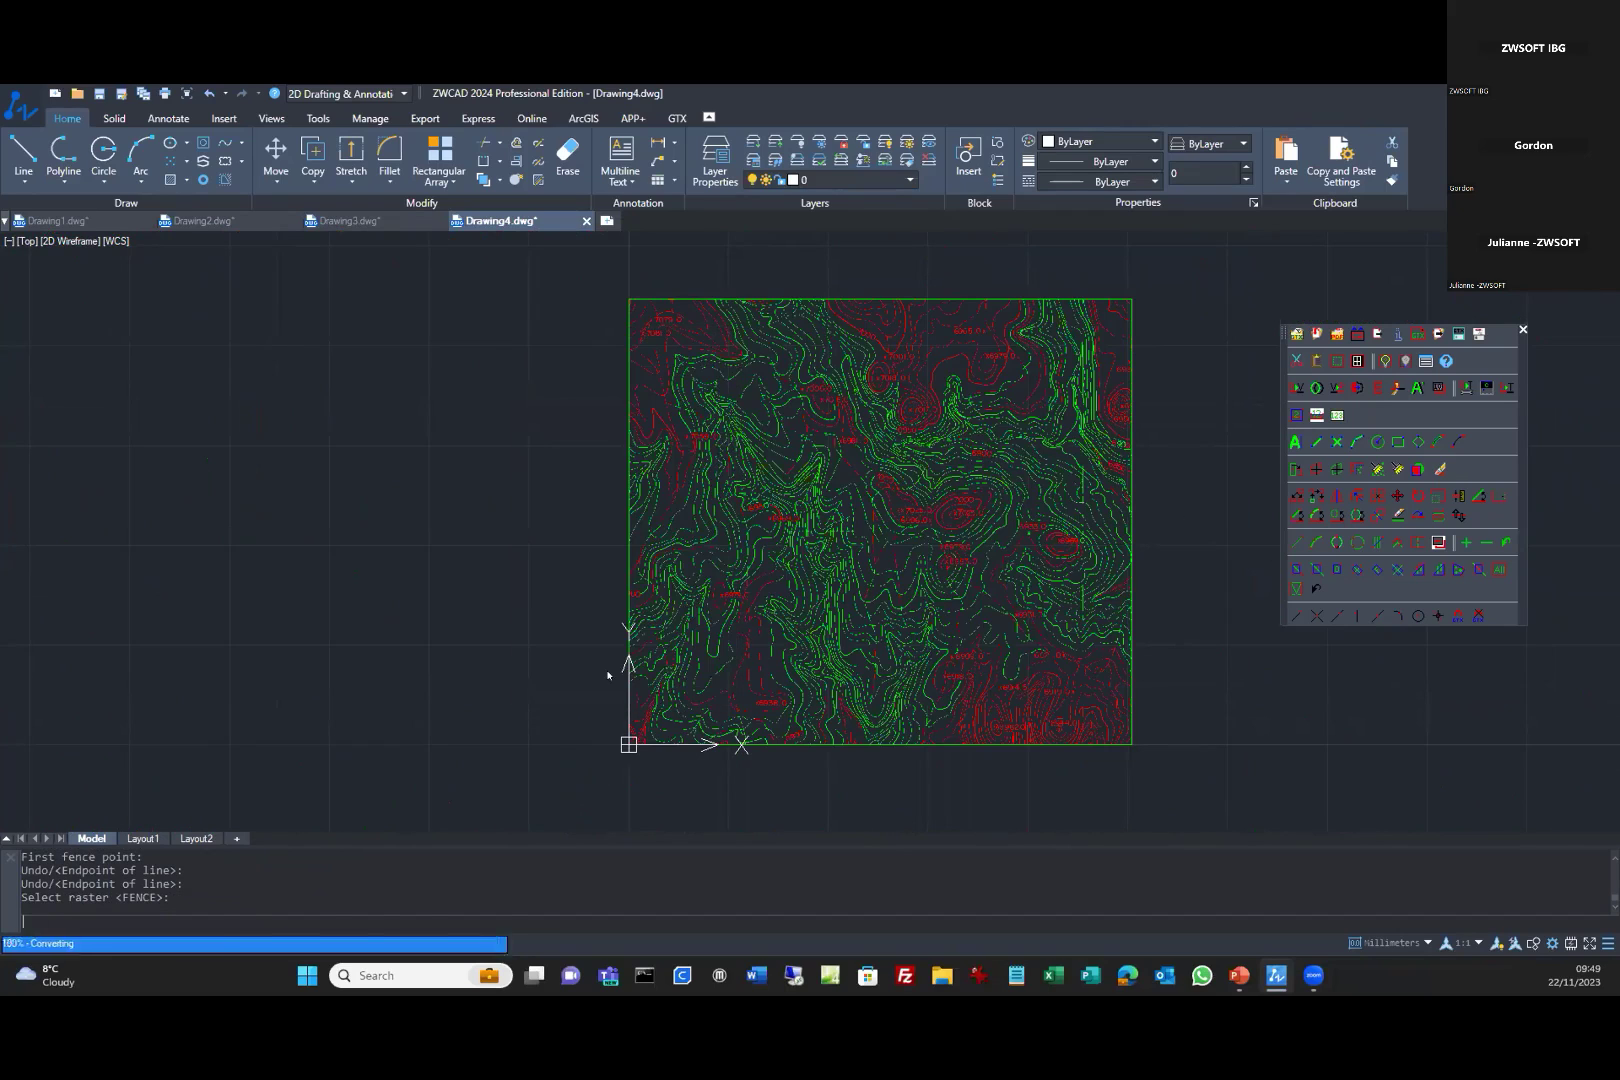
Select several of the converted contour polylines across the map to examine how they run.
click(896, 453)
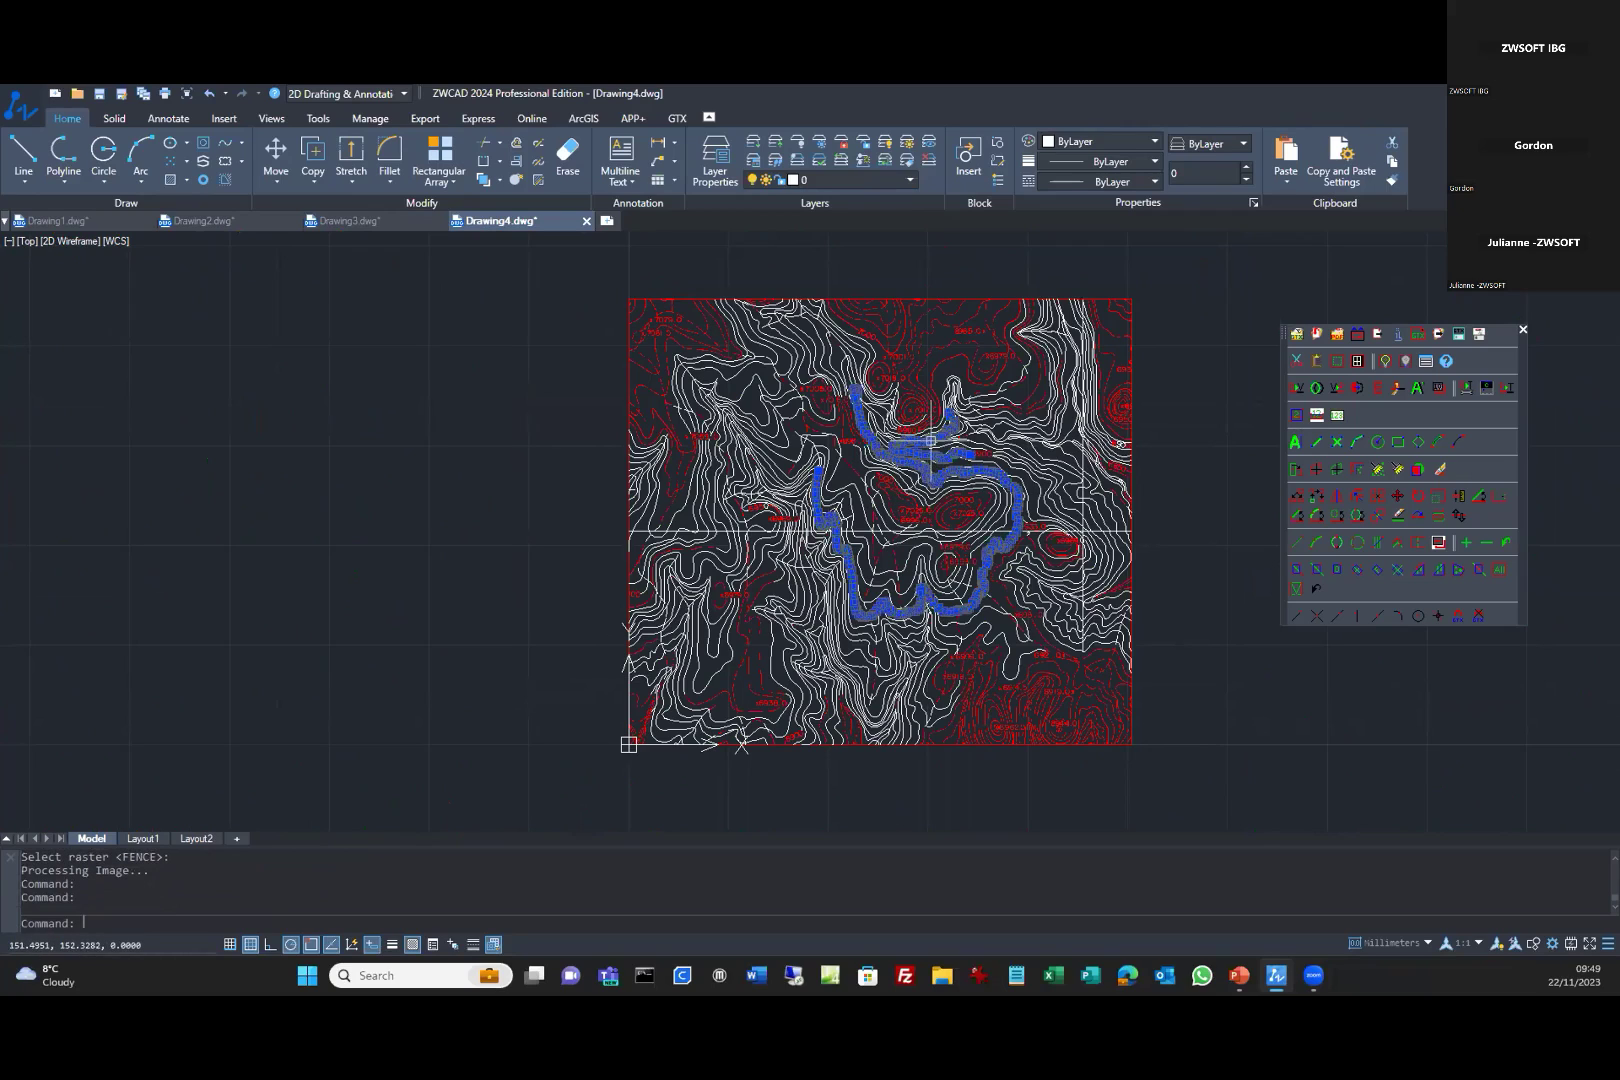
click(1055, 420)
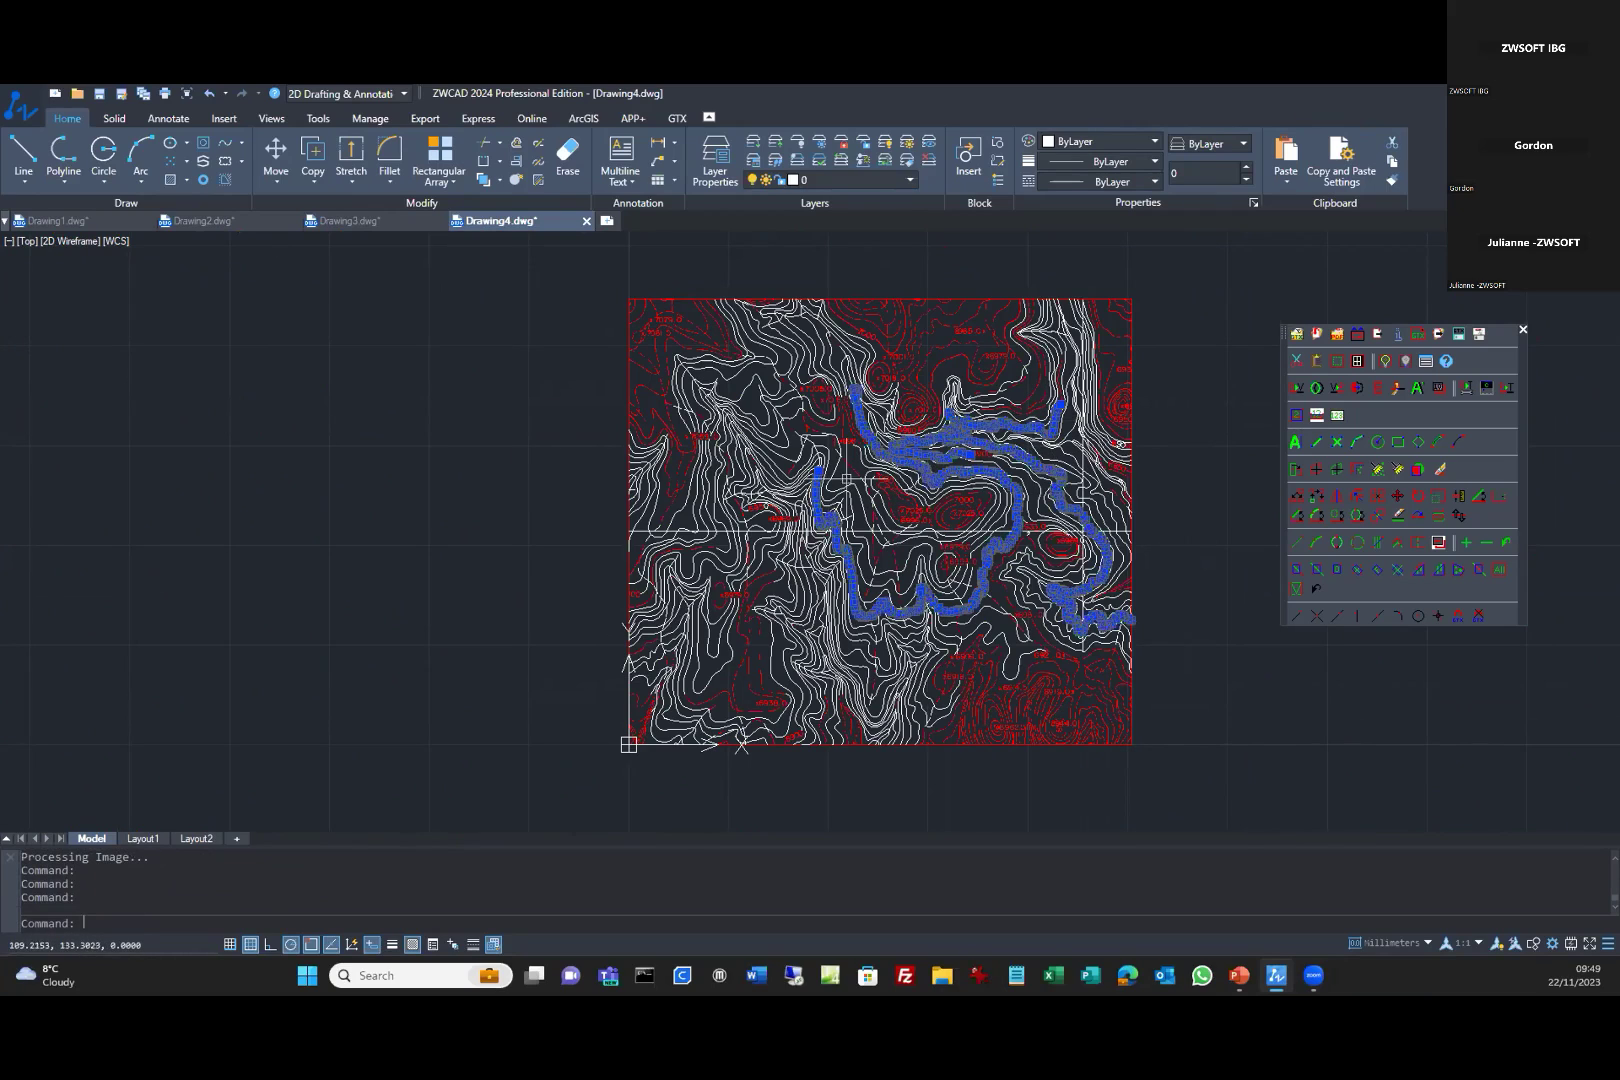
click(790, 483)
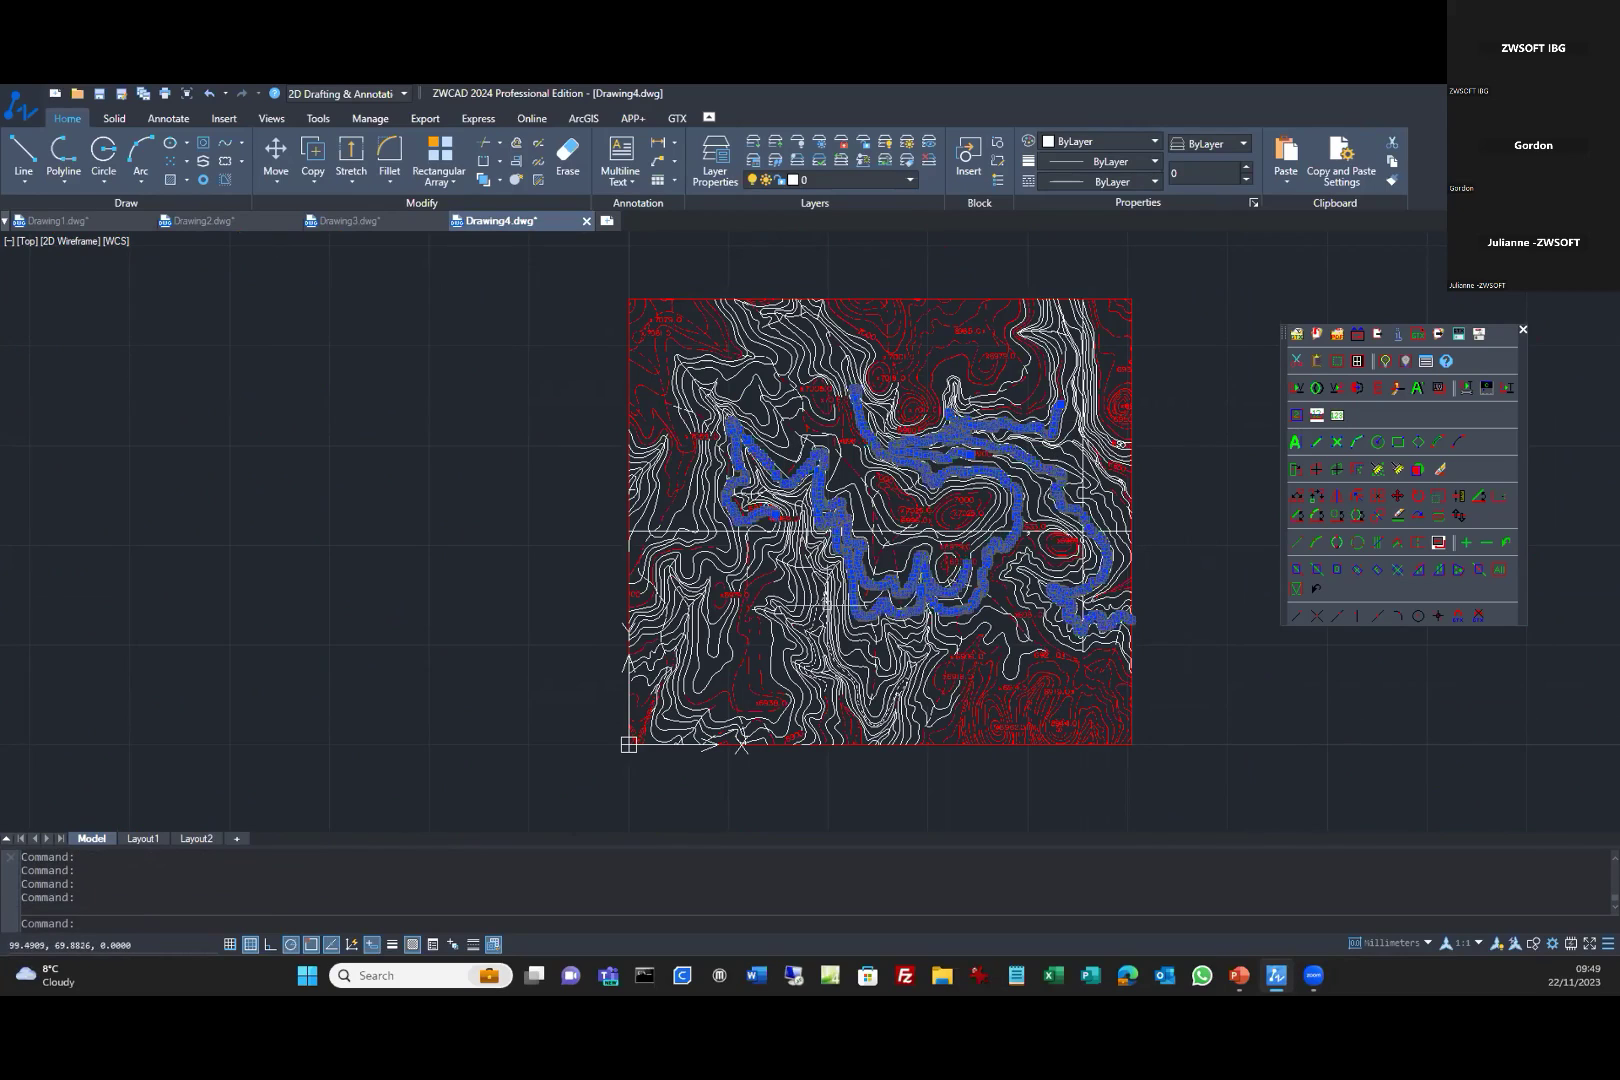
click(824, 606)
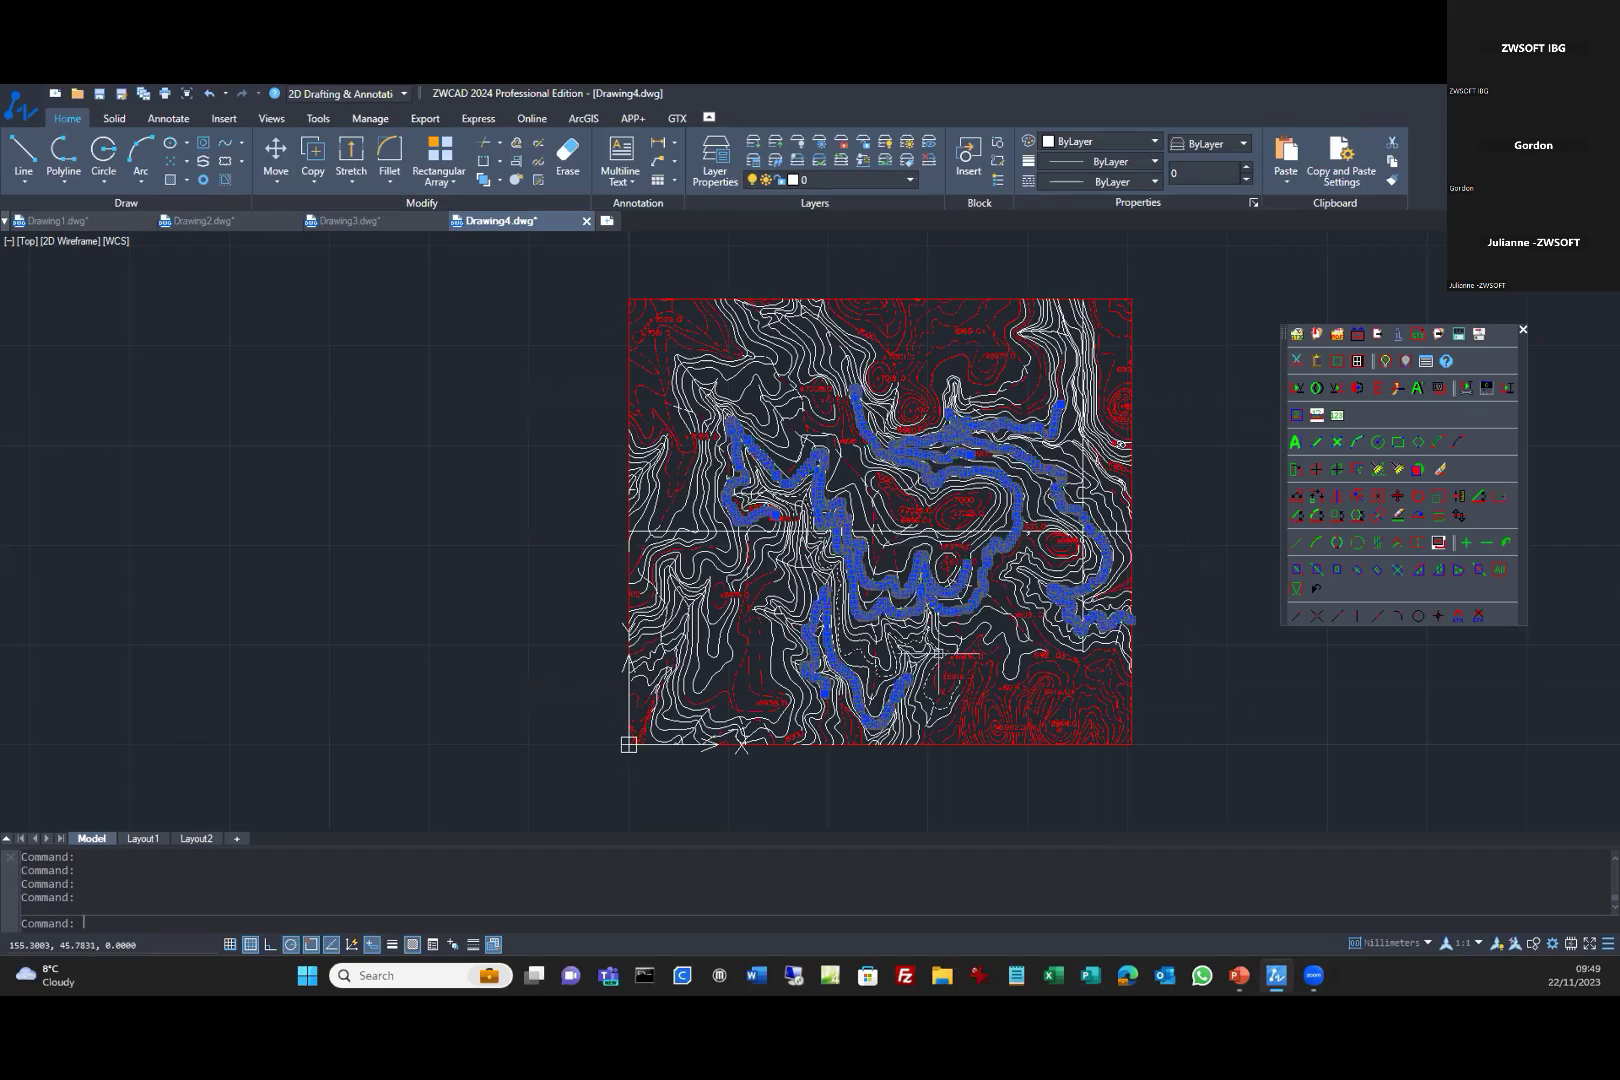
Review the ball screw jack raster in Drawing2, the floor plan in Drawing3 and the contour map in Drawing4.
click(232, 224)
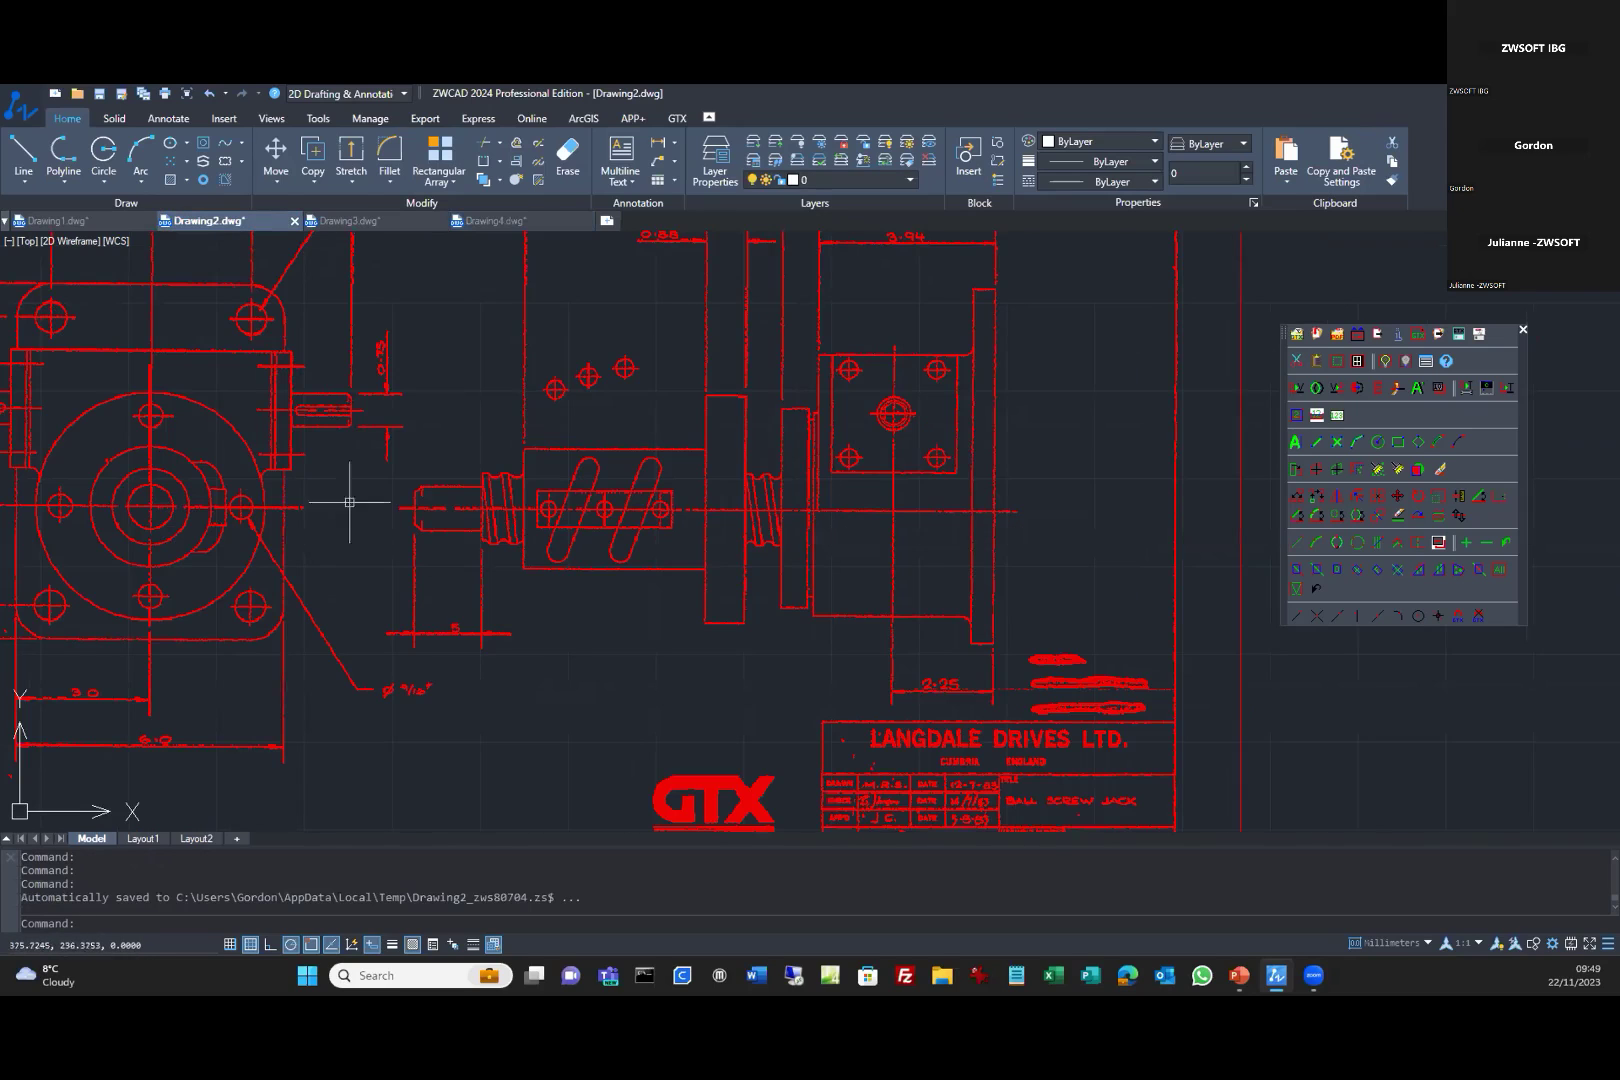
scroll(523, 608, down, 5)
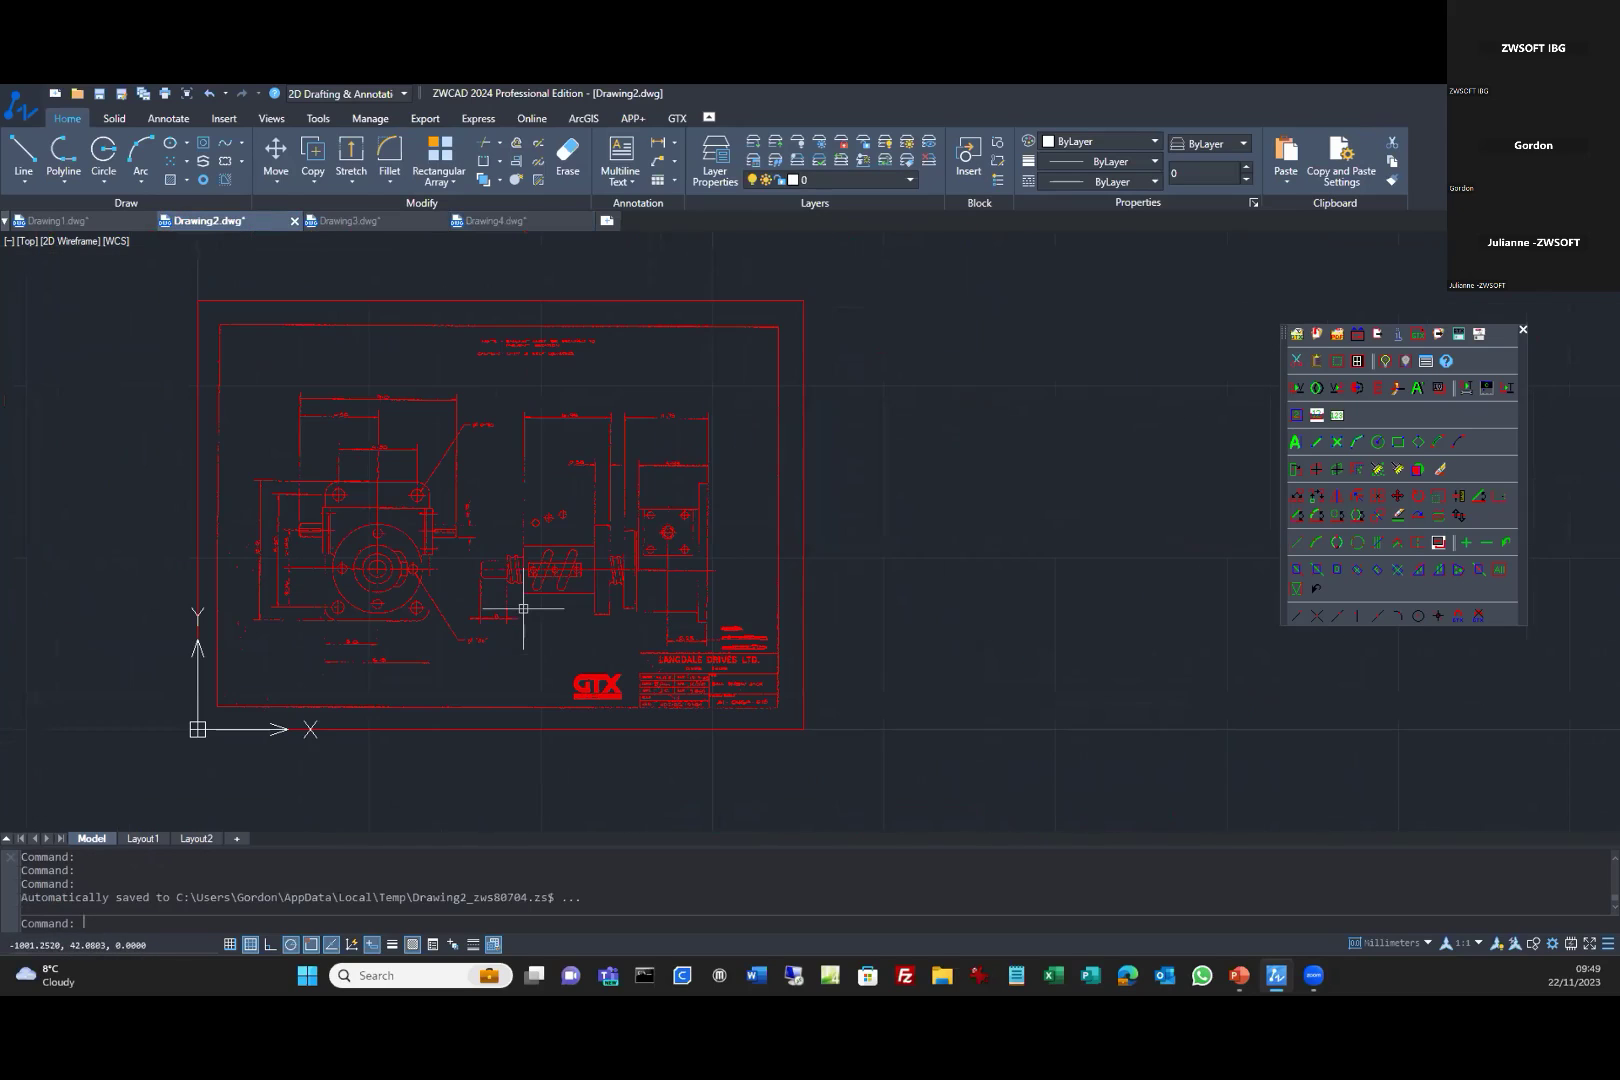
click(359, 222)
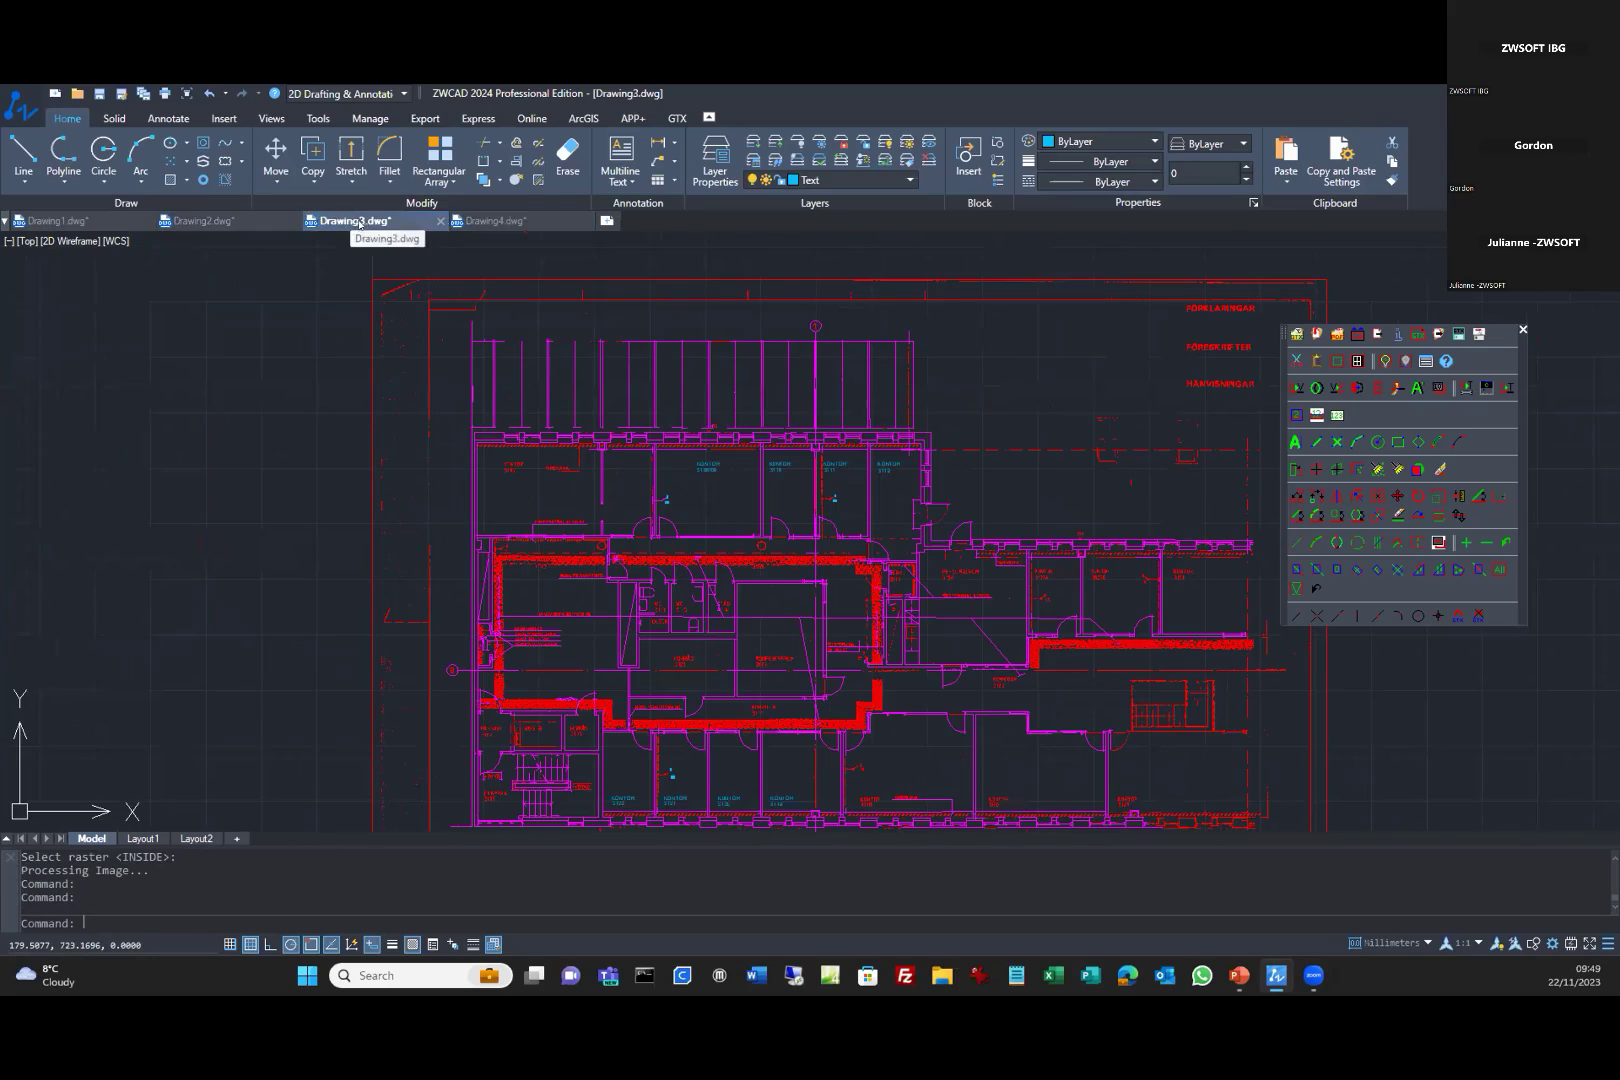
click(504, 225)
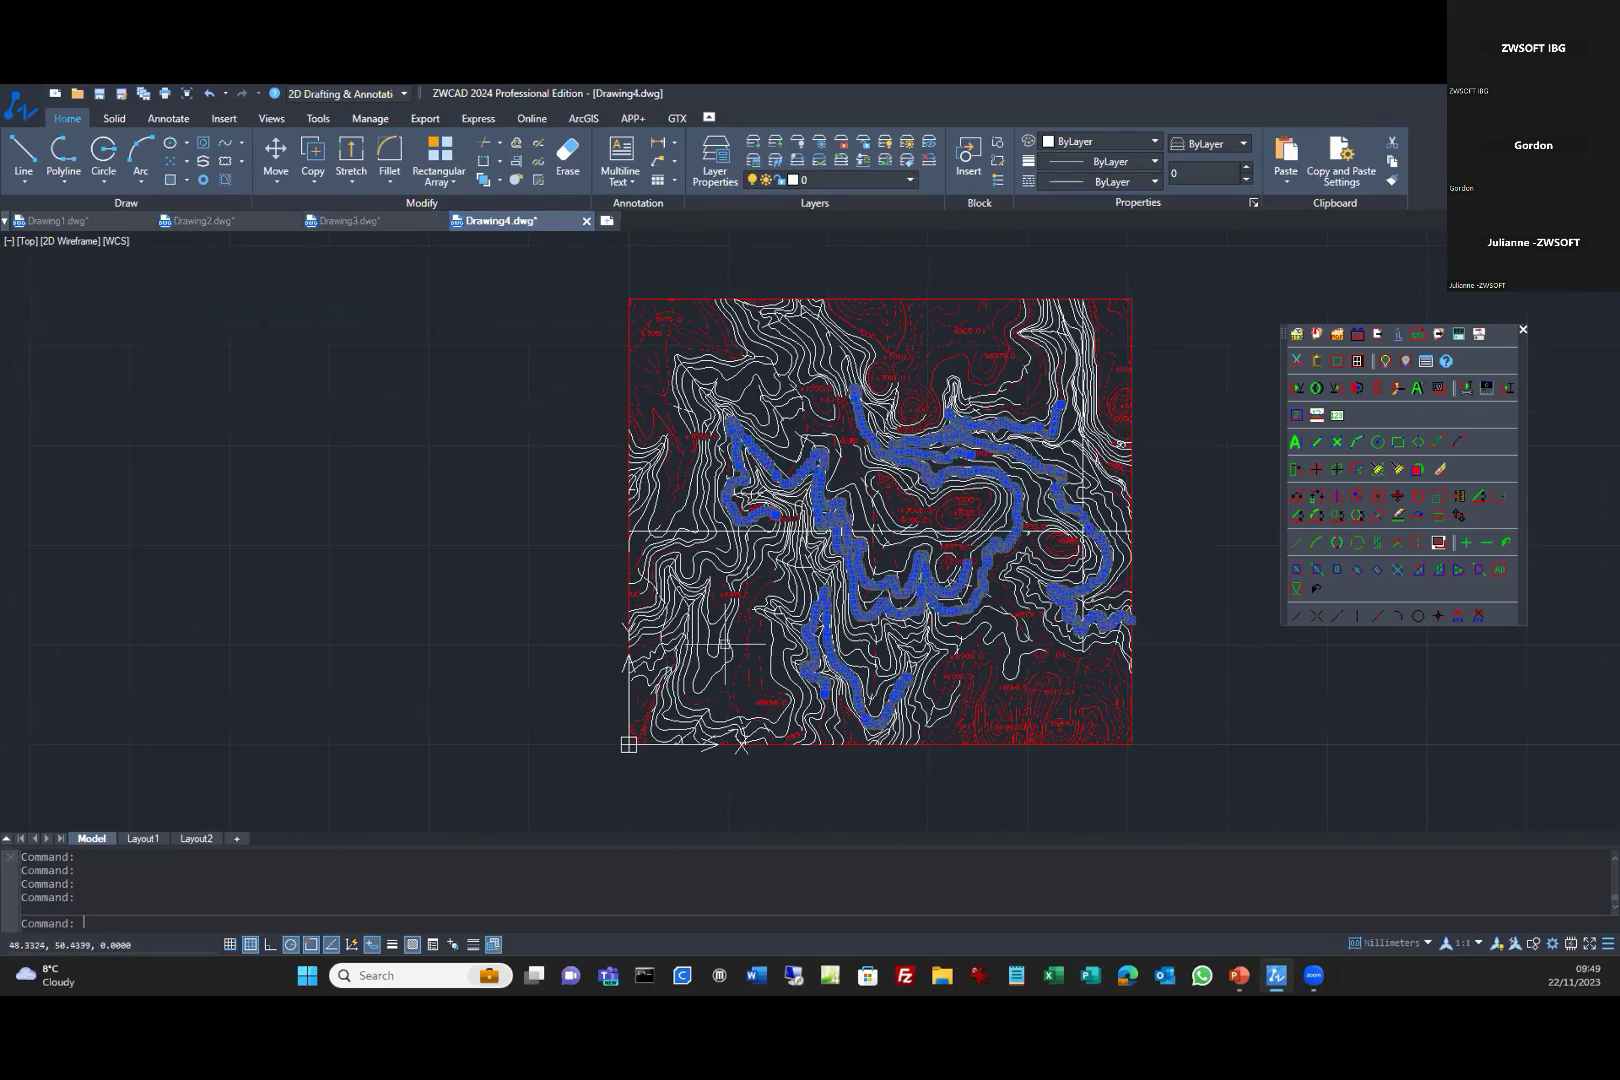
click(206, 222)
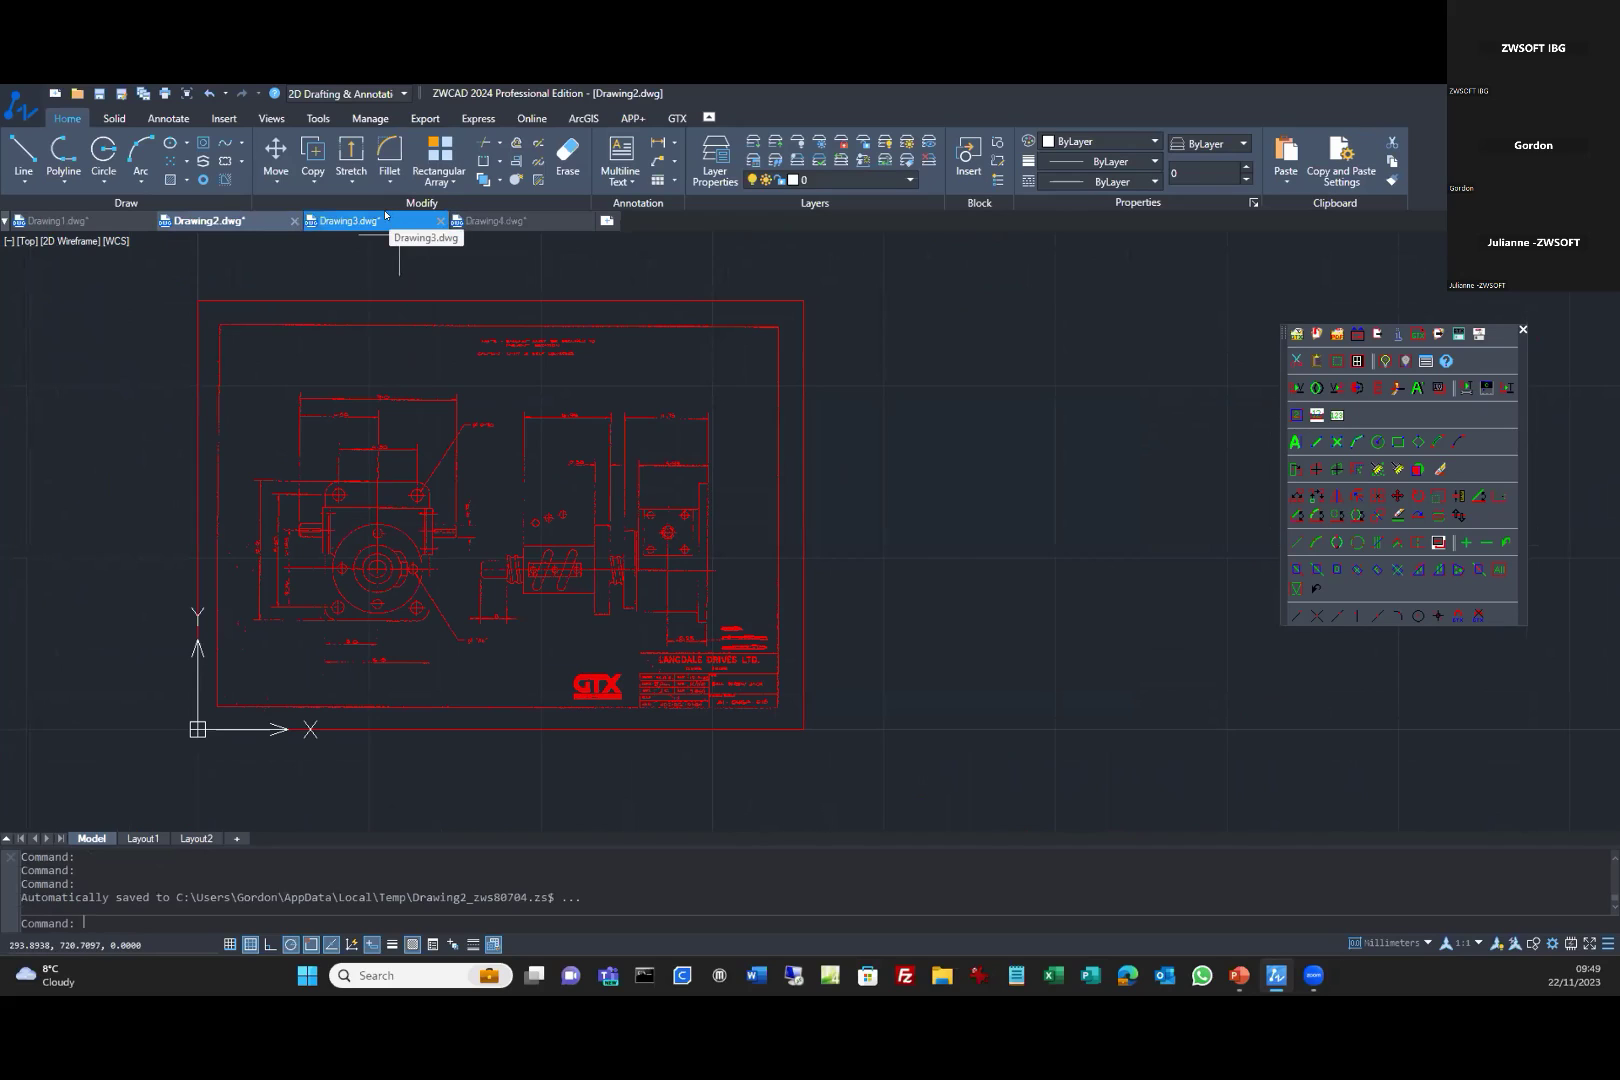
click(385, 219)
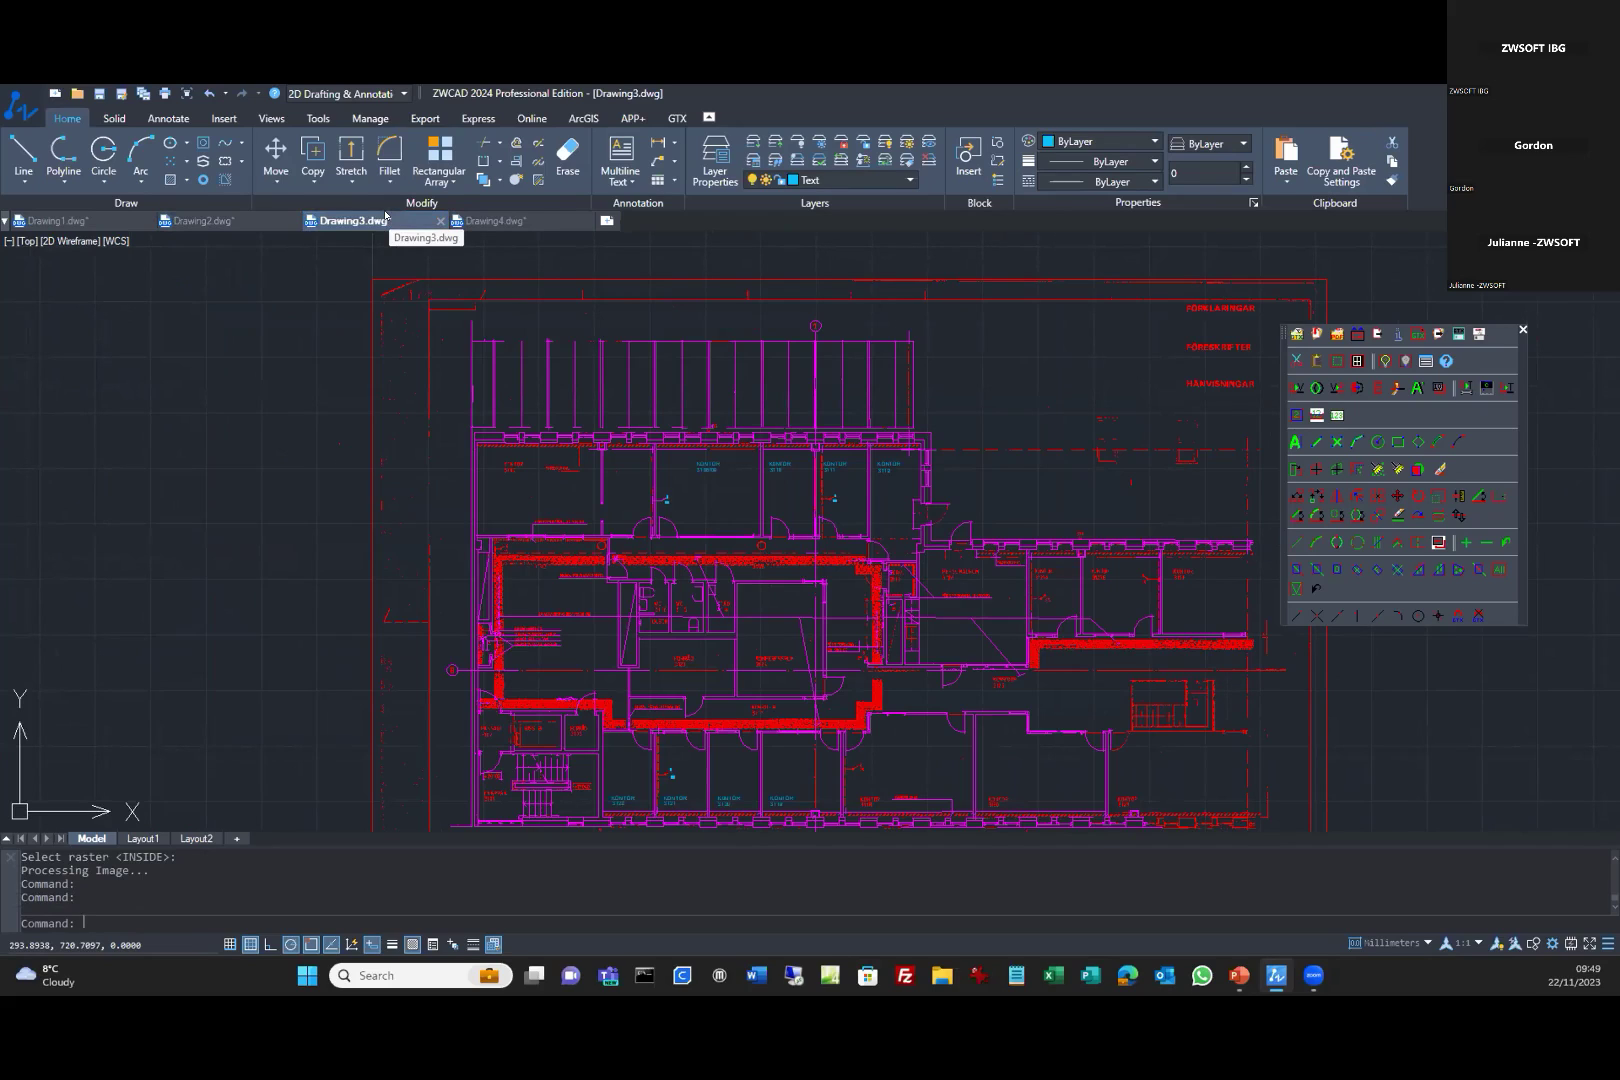
Switch to the slide presentation and advance from the GTX Web site slide to the GTXRaster CAD 2024 Series slide.
key(alt+Tab)
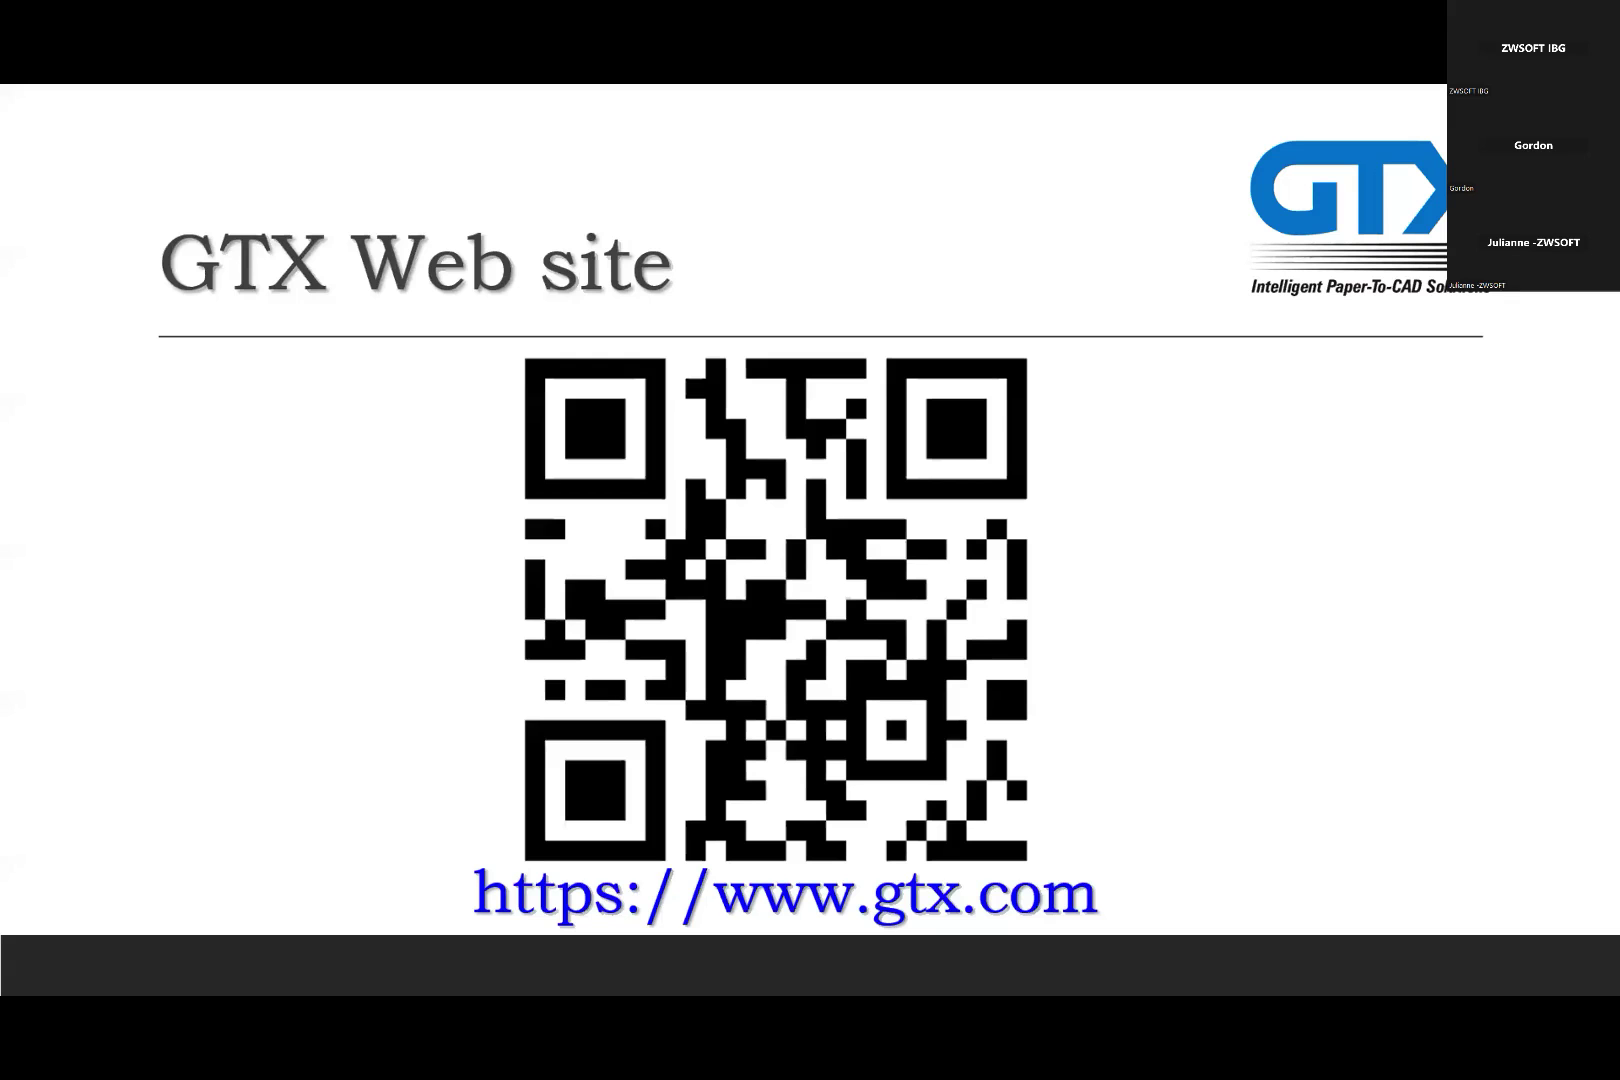
key(Right)
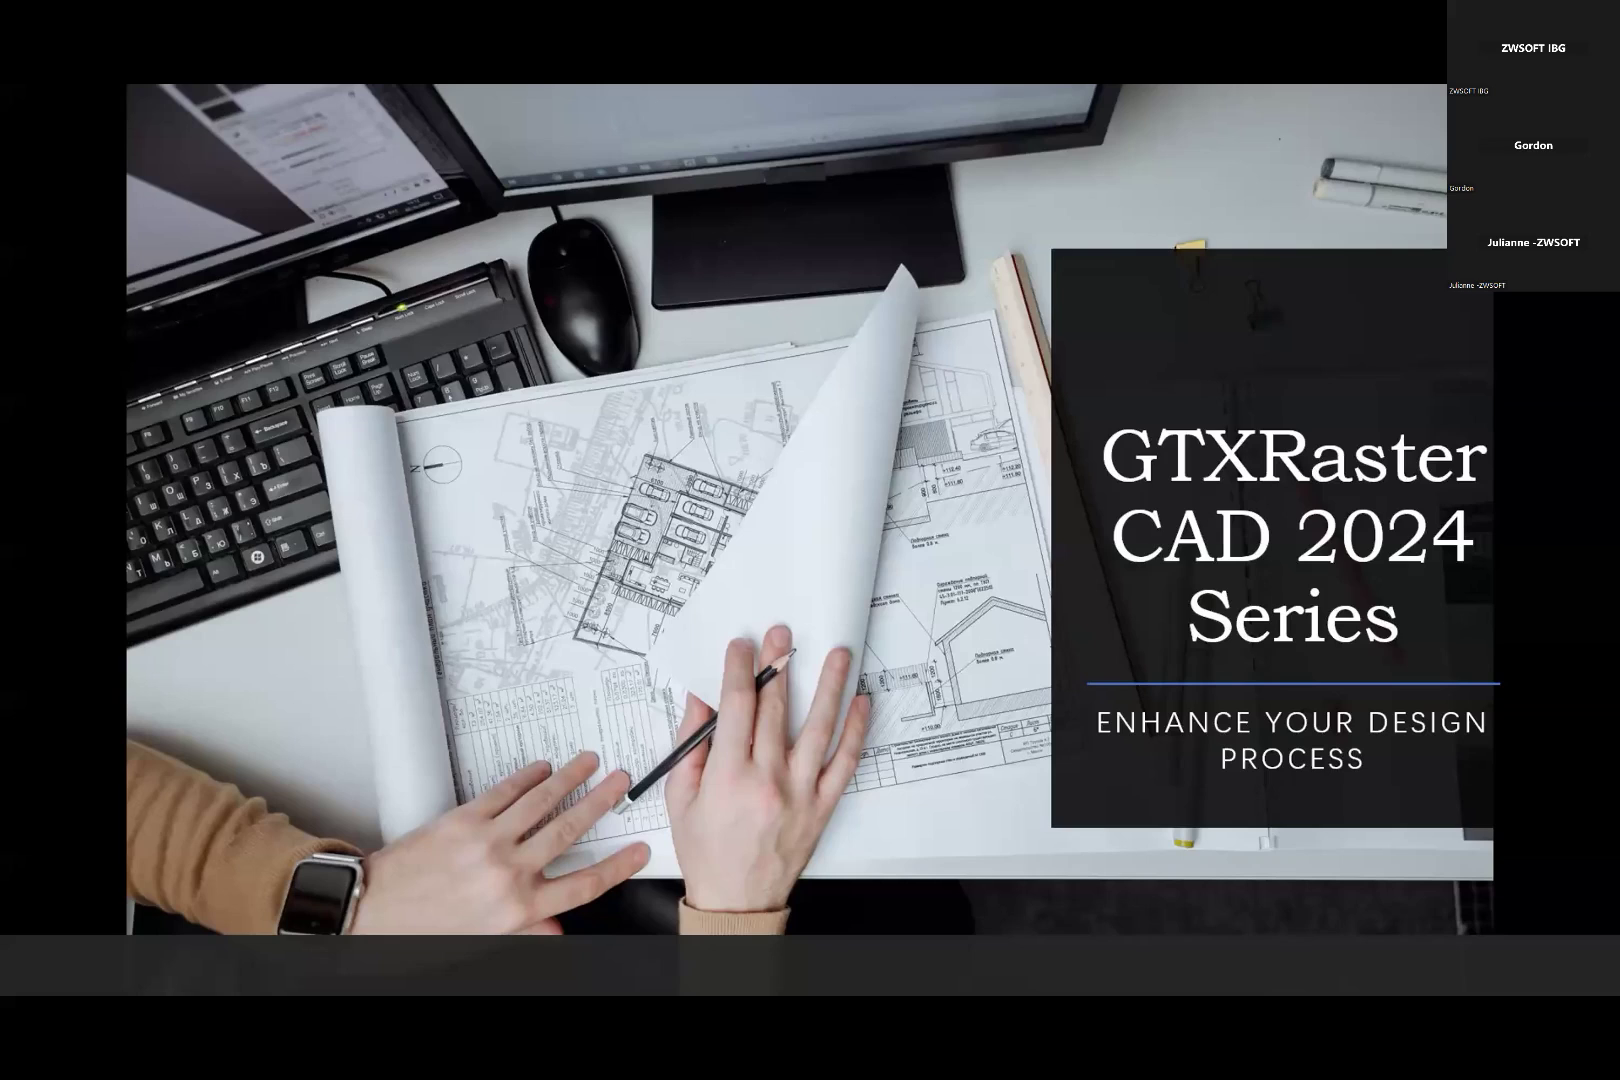